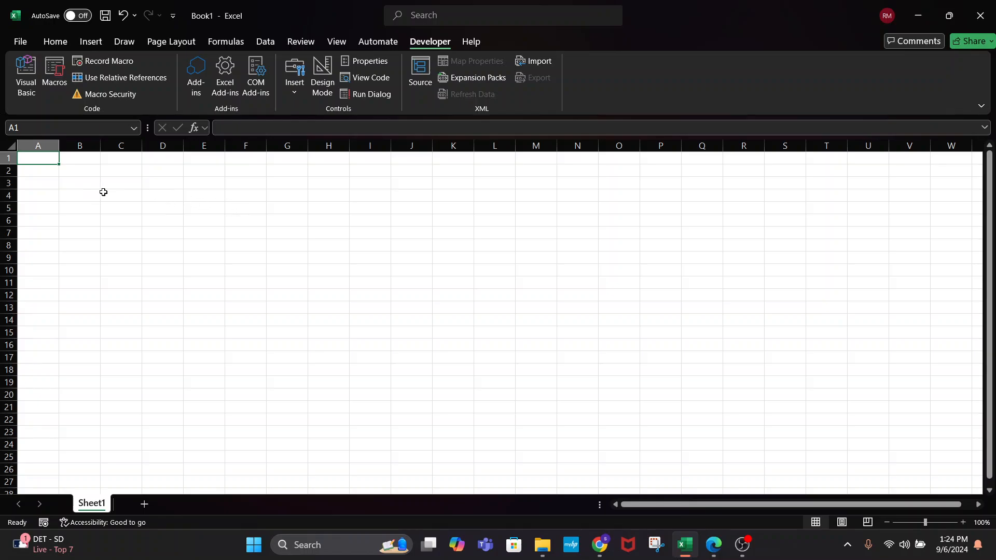
Widen column F considerably and make row 5 much taller
{"action": "left_click", "coordinate": [79, 161]}
{"action": "left_click", "coordinate": [80, 174]}
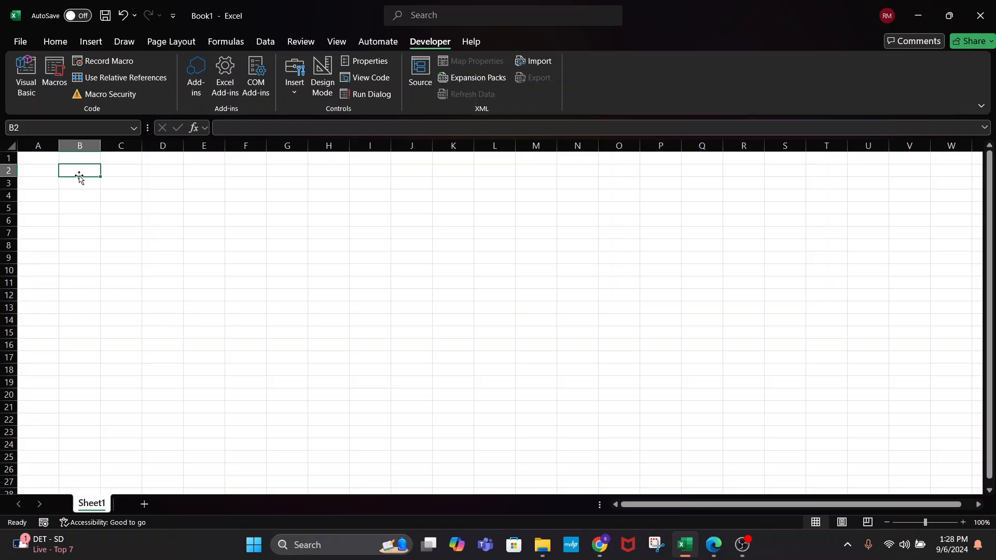
{"action": "left_click", "coordinate": [237, 211]}
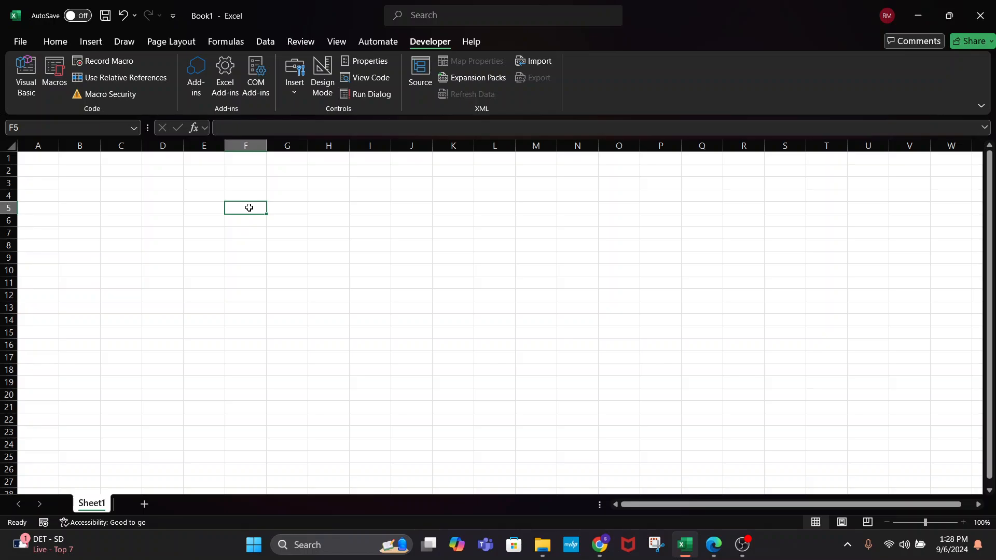
{"action": "left_click_drag", "start_coordinate": [268, 145], "coordinate": [481, 146]}
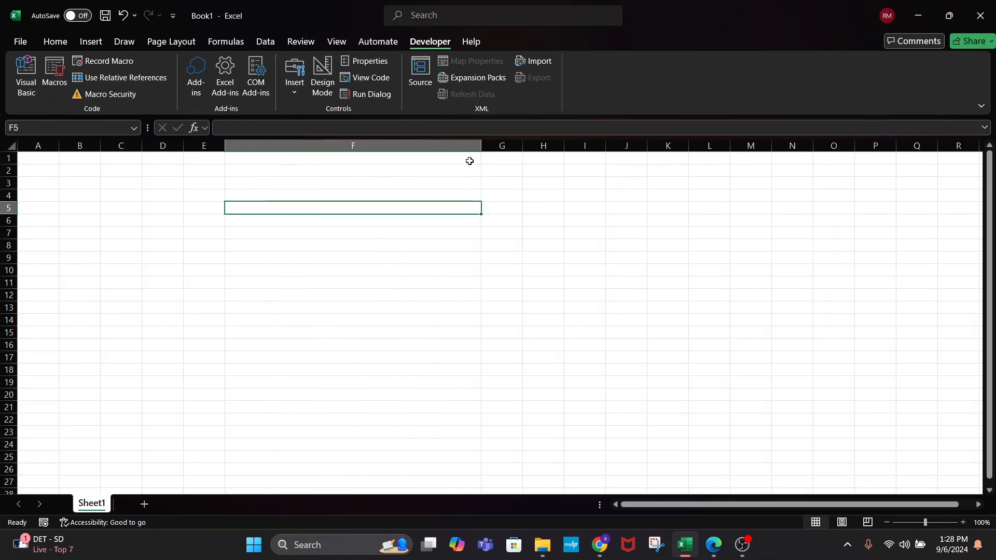
{"action": "left_click", "coordinate": [8, 208]}
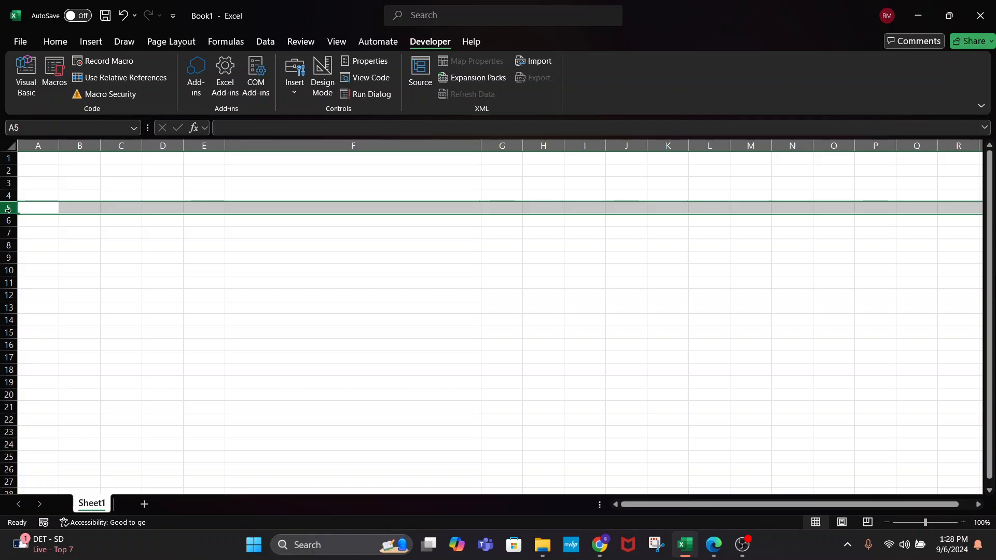
{"action": "left_click_drag", "start_coordinate": [7, 213], "coordinate": [32, 284]}
Enter 'Customer calling in to start service at this address. Set up service. Deposit required.' in F5
{"action": "double_click", "coordinate": [335, 255]}
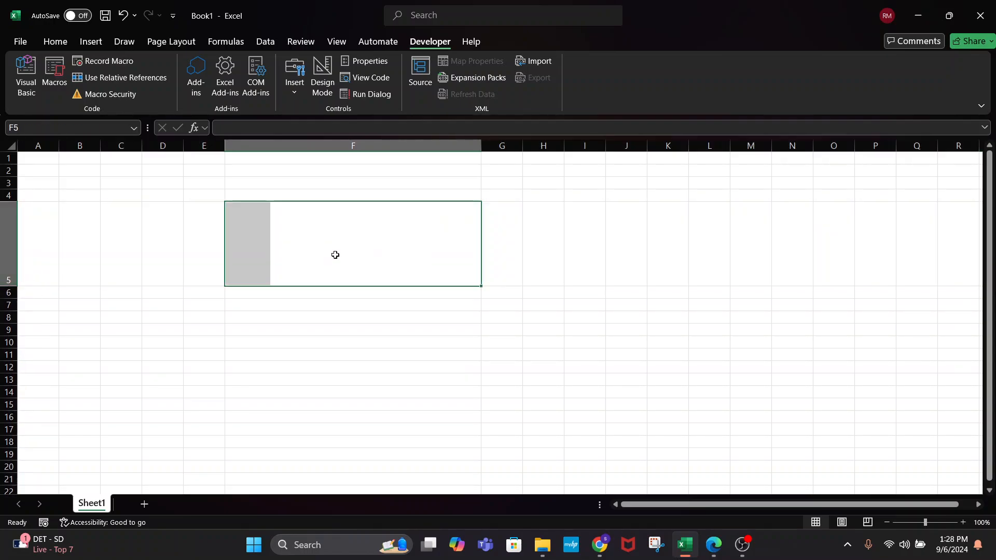
{"action": "type", "text": "C"}
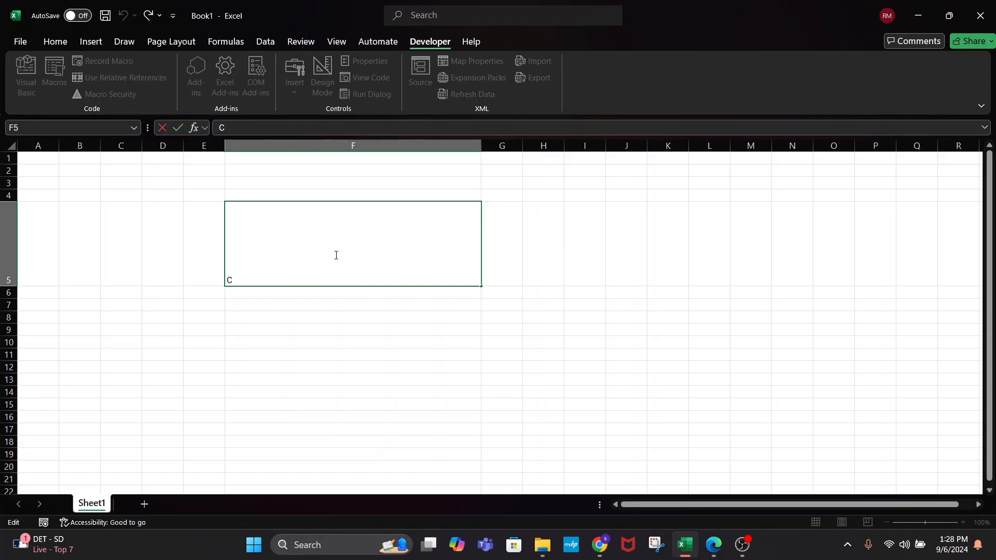
{"action": "type", "text": "ustomer calling in to star"}
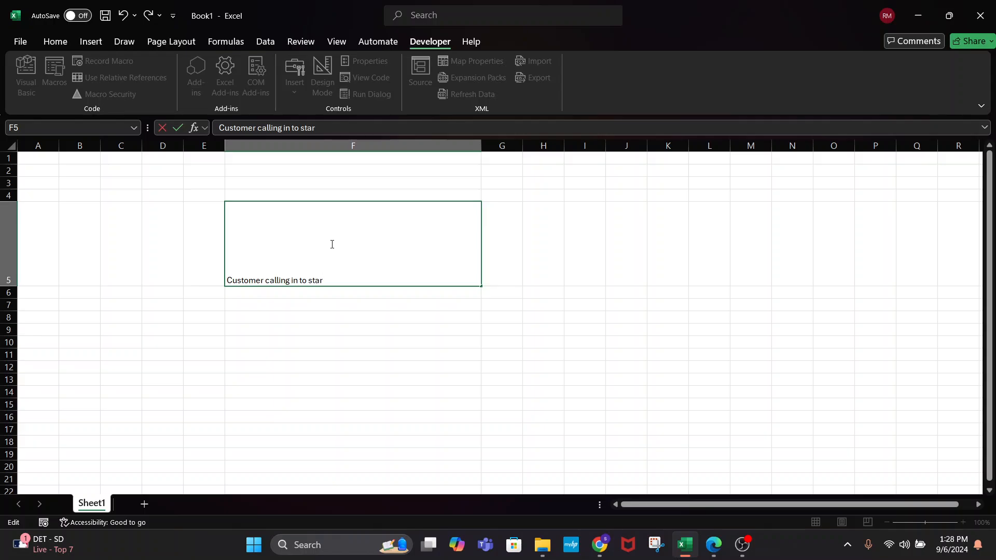
{"action": "type", "text": "t dsserv"}
{"action": "key", "text": "BackSpace"}
{"action": "key", "text": "BackSpace"}
{"action": "key", "text": "BackSpace"}
{"action": "key", "text": "BackSpace"}
{"action": "key", "text": "BackSpace"}
{"action": "type", "text": "service at this"}
{"action": "key", "text": "BackSpace"}
{"action": "key", "text": "BackSpace"}
{"action": "key", "text": "BackSpace"}
{"action": "key", "text": "BackSpace"}
{"action": "type", "text": "this address"}
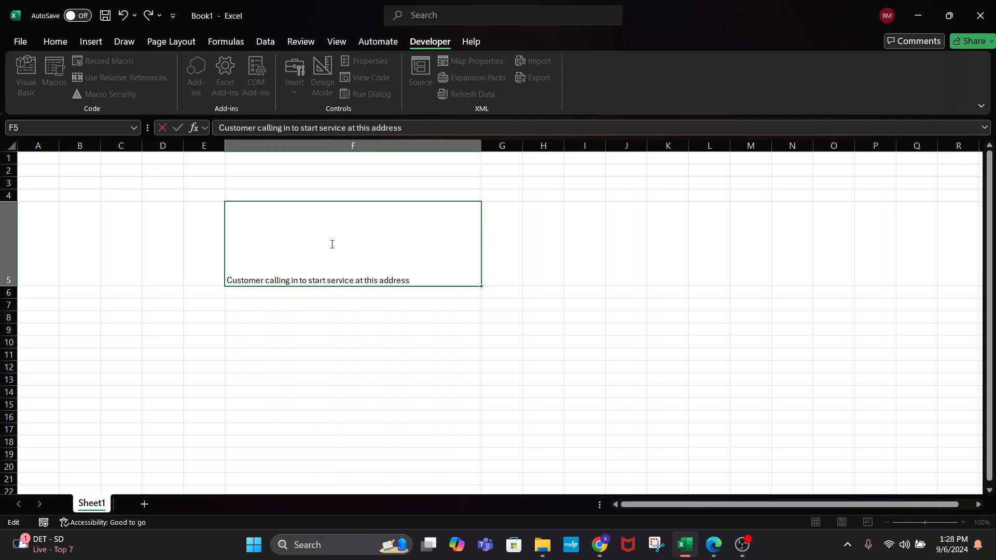
{"action": "type", "text": "C"}
{"action": "key", "text": "BackSpace"}
{"action": "type", "text": "Set up service w"}
{"action": "key", "text": "BackSpace"}
{"action": "type", "text": ". Deps"}
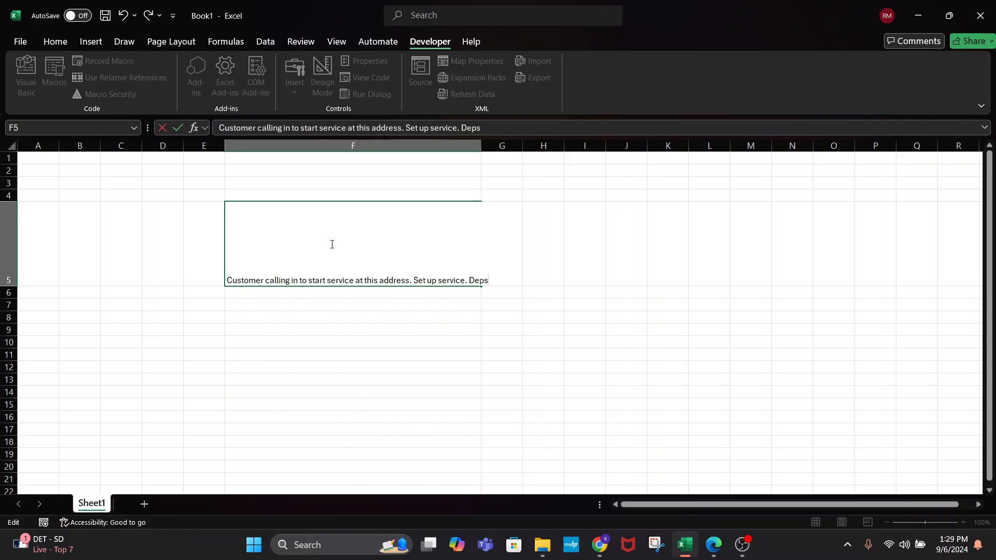
{"action": "key", "text": "BackSpace"}
{"action": "type", "text": "ois"}
{"action": "key", "text": "BackSpace"}
{"action": "key", "text": "BackSpace"}
{"action": "type", "text": "sit required."}
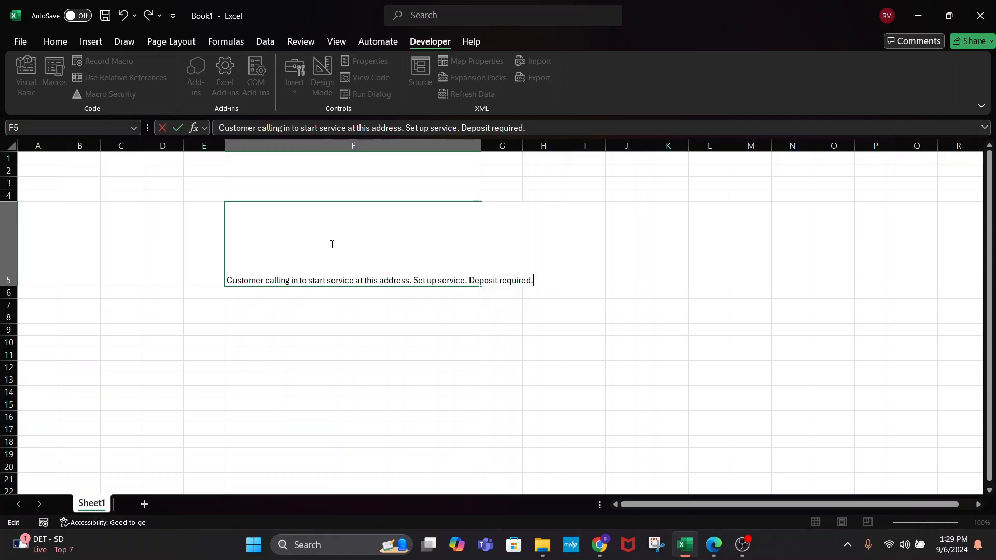
{"action": "key", "text": "Return"}
{"action": "left_click", "coordinate": [331, 244]}
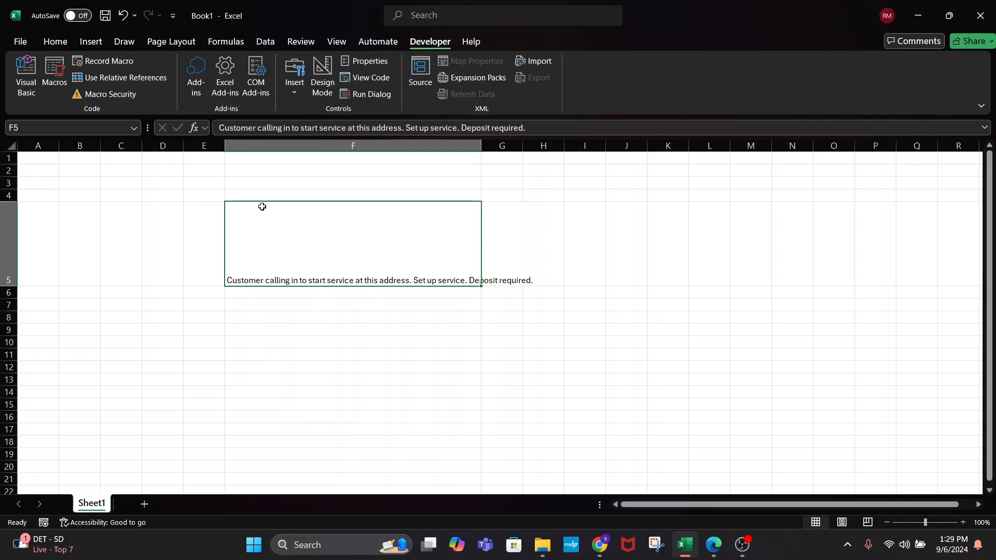
Add the labels 'Name' and 'Updated?' in column B
{"action": "left_click", "coordinate": [66, 180]}
{"action": "type", "text": "Nam3"}
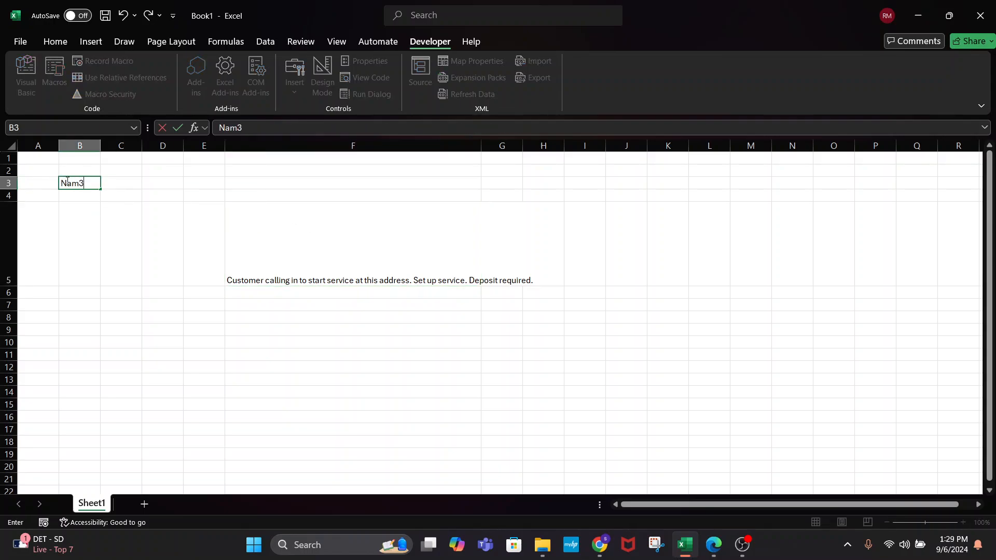
{"action": "key", "text": "BackSpace"}
{"action": "type", "text": "e"}
{"action": "key", "text": "Return"}
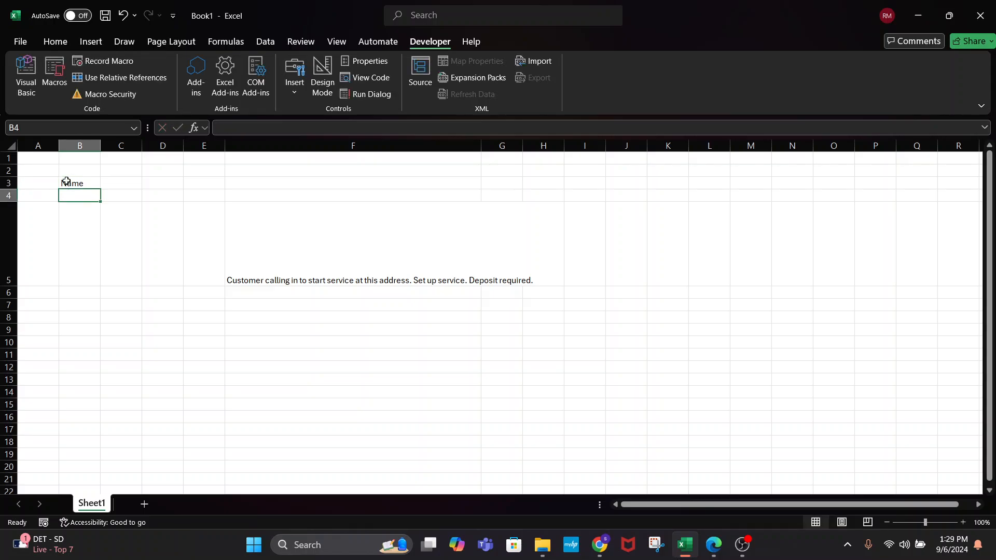
{"action": "key", "text": "Down"}
{"action": "key", "text": "Down"}
{"action": "type", "text": "Updated:"}
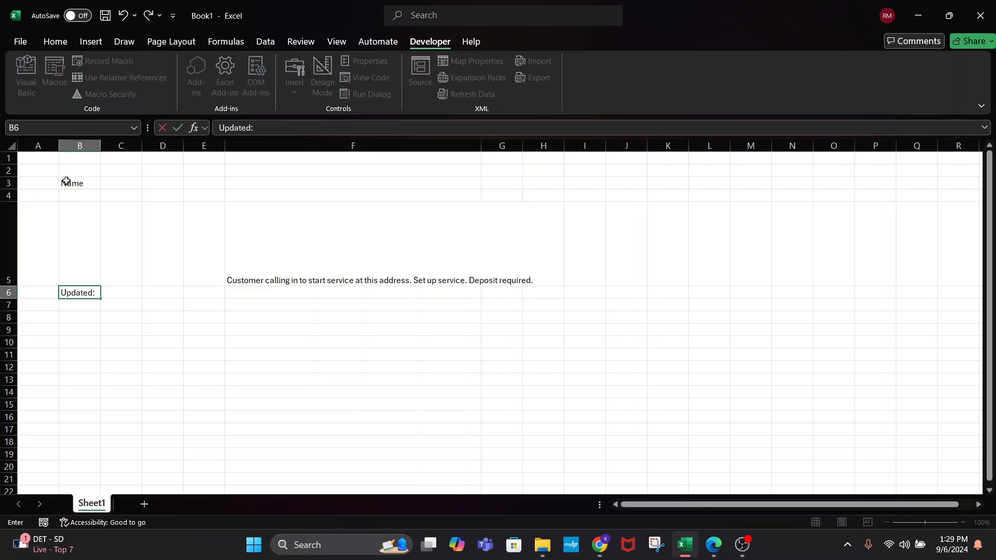
{"action": "key", "text": "BackSpace"}
{"action": "type", "text": "?"}
{"action": "key", "text": "Return"}
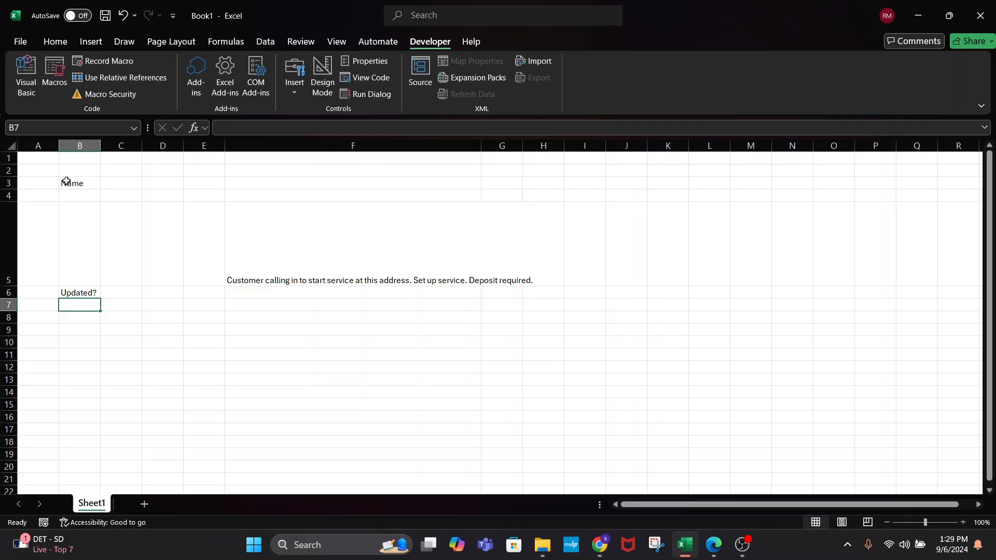
Prefix F5's note with =IF(C6="Yes","Updated","")&
{"action": "left_click", "coordinate": [255, 282]}
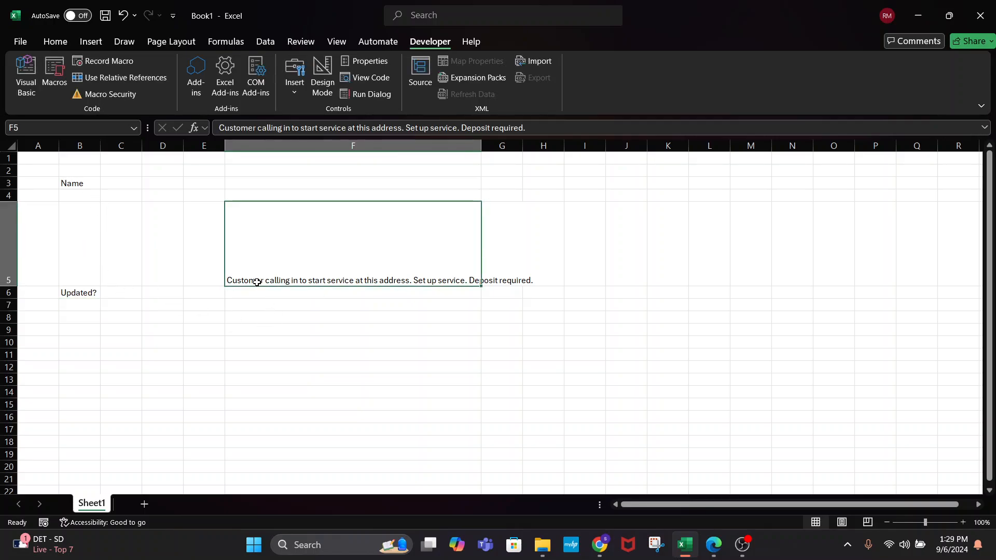
{"action": "left_click", "coordinate": [220, 127]}
{"action": "type", "text": "=\""}
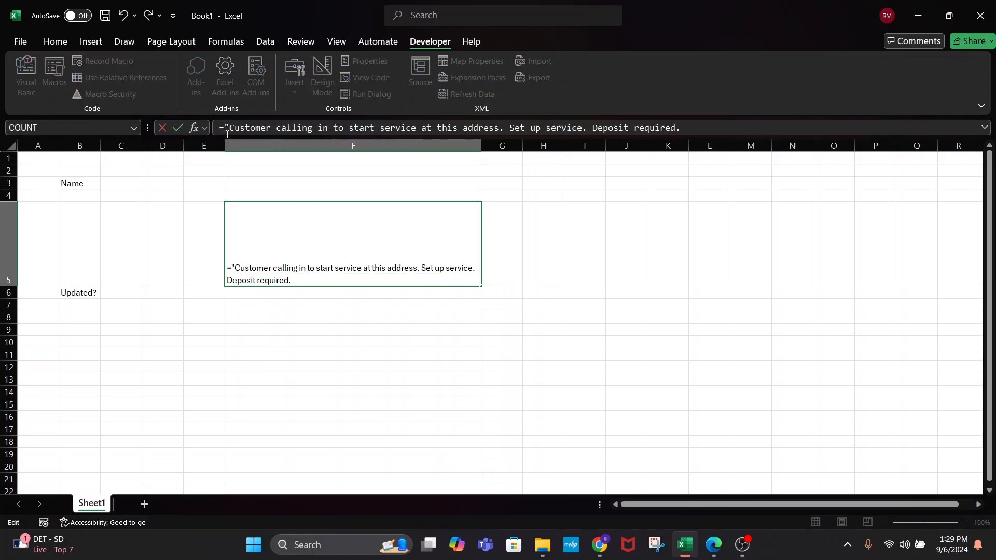
{"action": "key", "text": "BackSpace"}
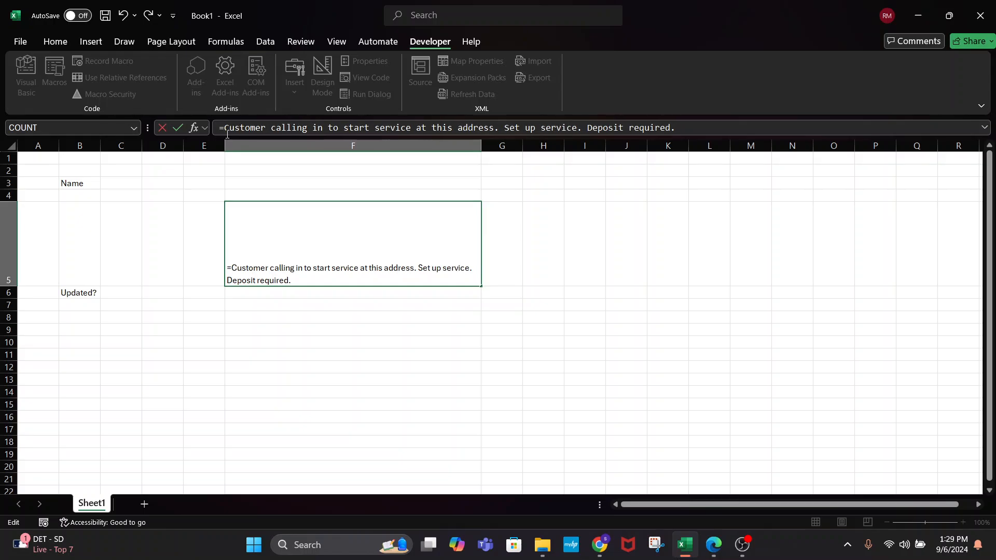
{"action": "type", "text": "if("}
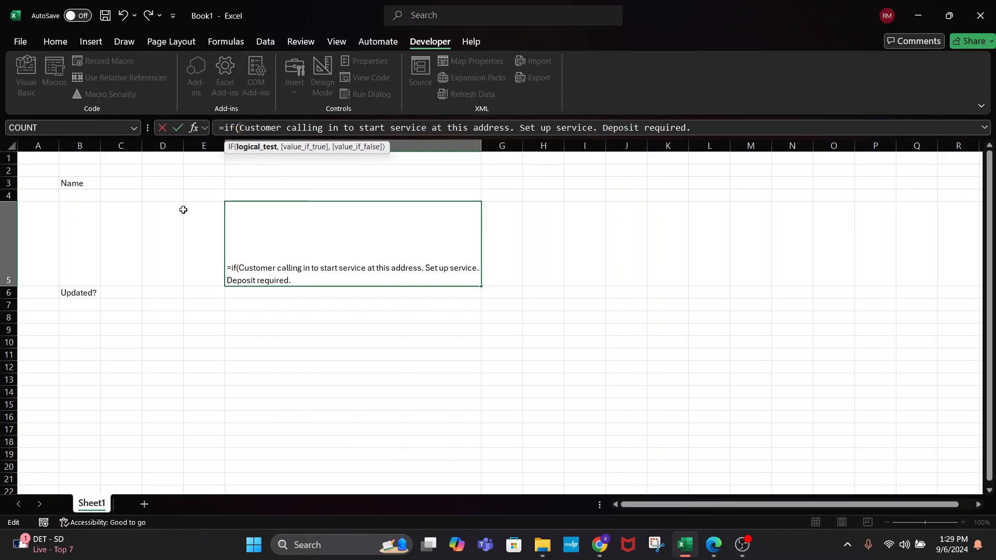
{"action": "left_click", "coordinate": [109, 293]}
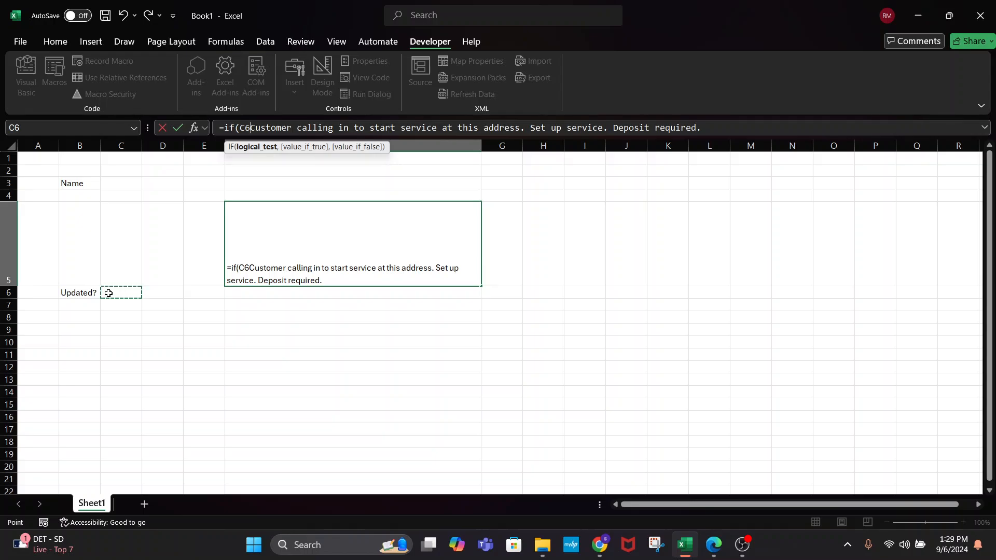
{"action": "type", "text": "=\"Yes\""}
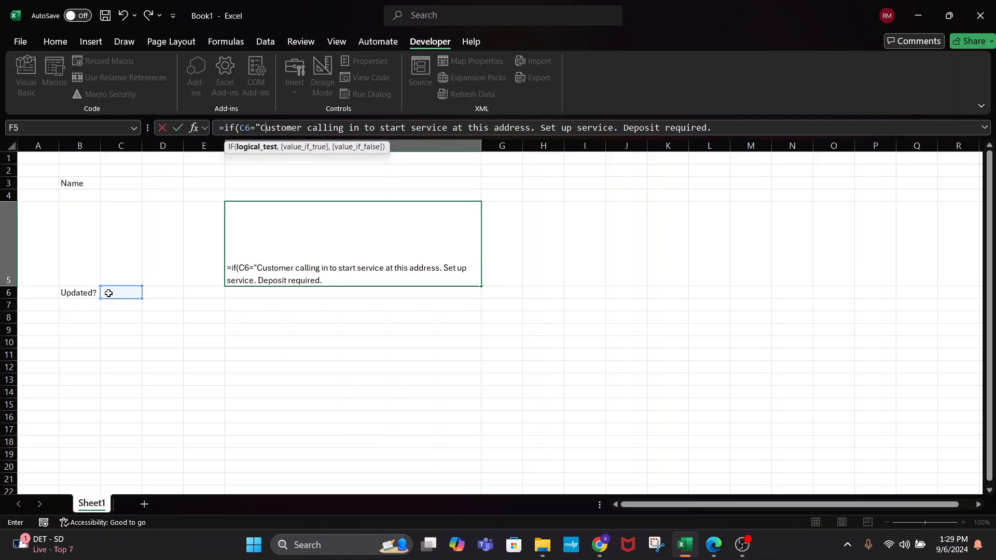
{"action": "type", "text": ", \"upd"}
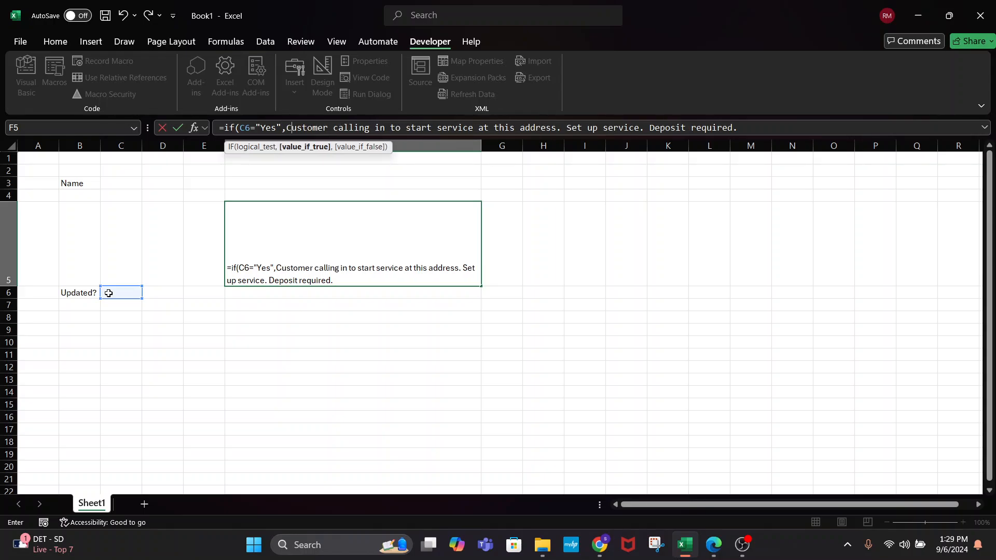
{"action": "key", "text": "BackSpace"}
{"action": "key", "text": "BackSpace"}
{"action": "key", "text": "BackSpace"}
{"action": "type", "text": "Updated\""}
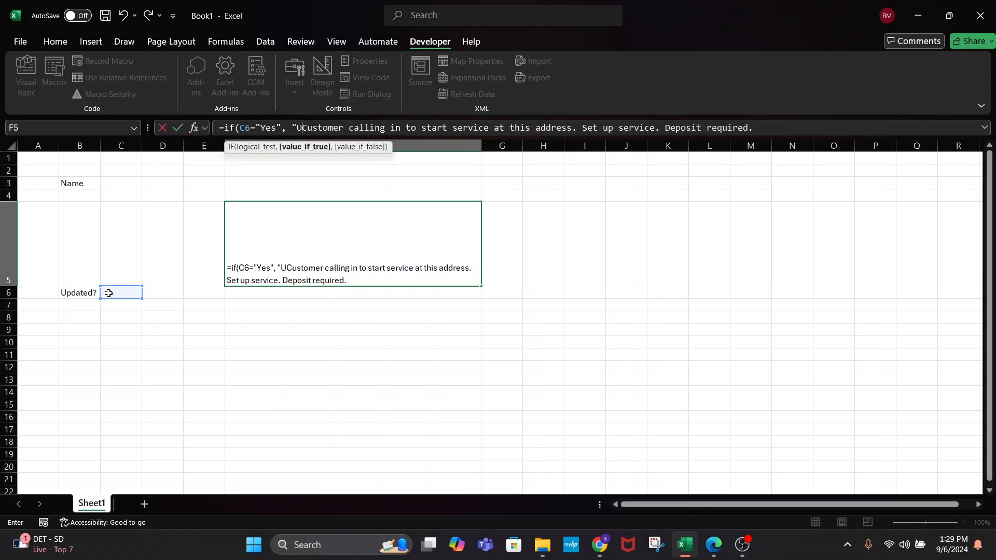
{"action": "type", "text": ", \"\")"}
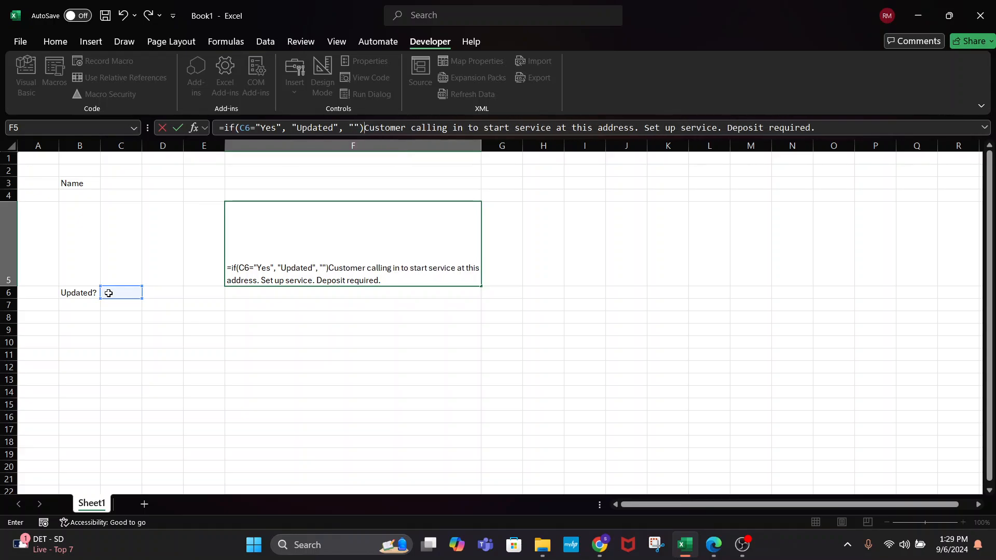
{"action": "type", "text": "&4"}
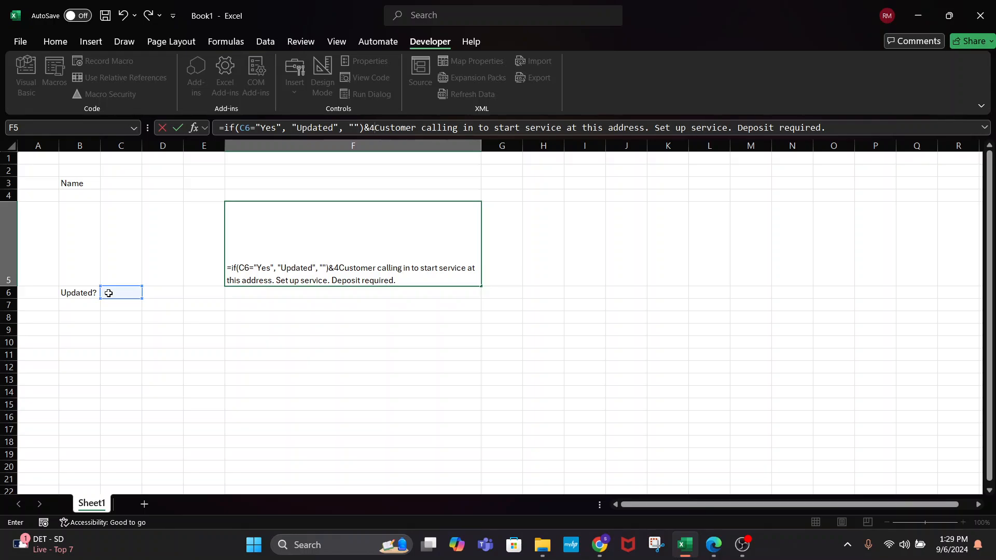
{"action": "key", "text": "BackSpace"}
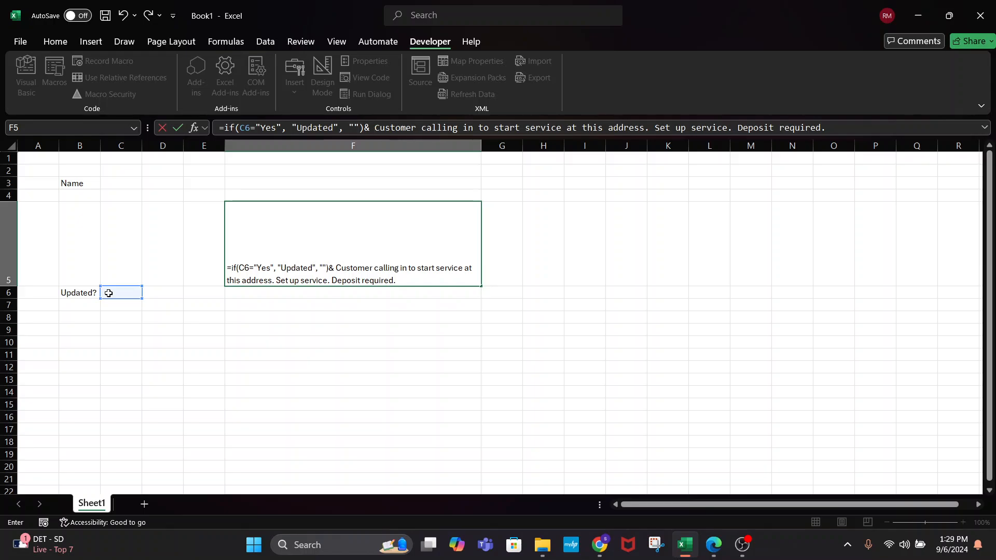
{"action": "key", "text": "Return"}
Wrap the note in quotes to fix the #NAME? error in F5's formula
{"action": "left_click", "coordinate": [315, 281]}
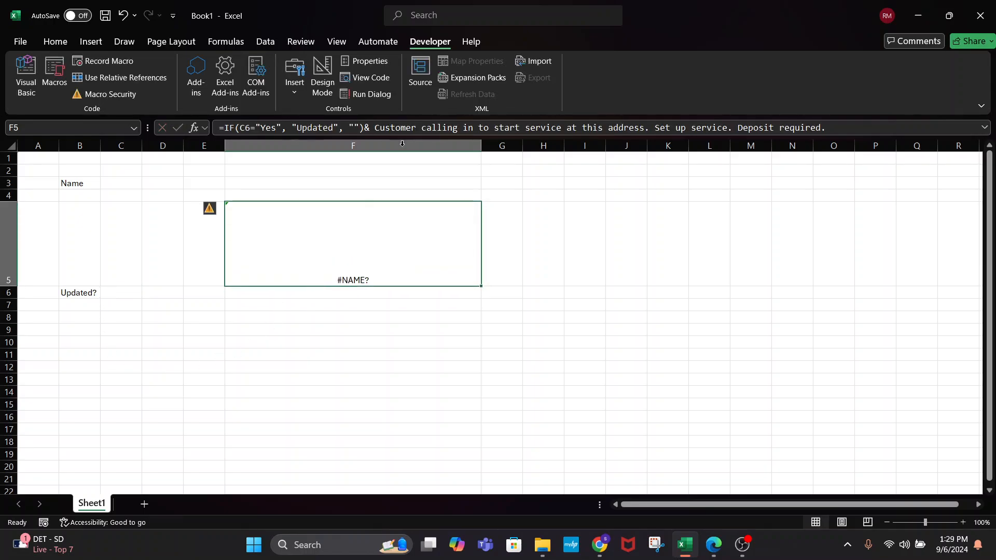
{"action": "left_click", "coordinate": [377, 128]}
{"action": "type", "text": "\""}
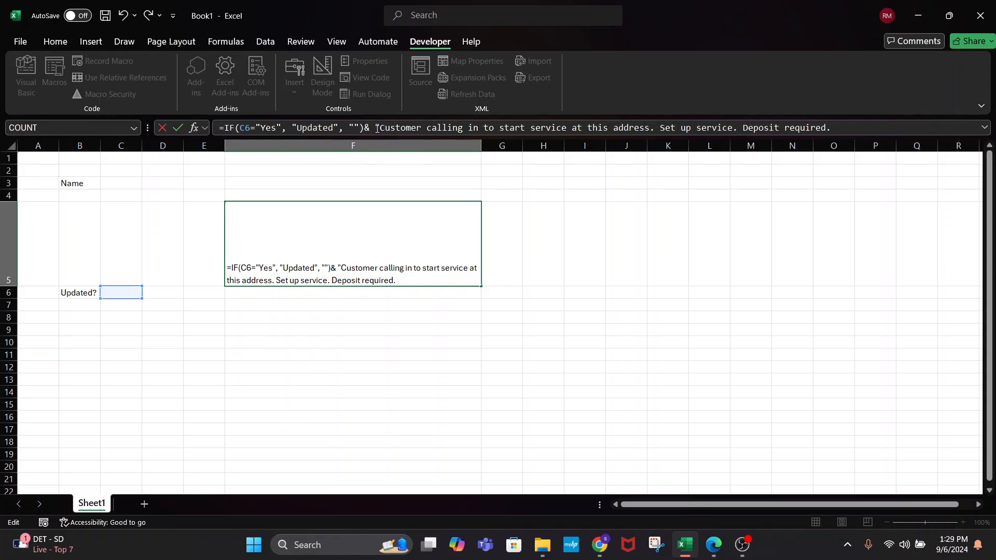
{"action": "left_click", "coordinate": [851, 128]}
{"action": "type", "text": "\""}
{"action": "key", "text": "Return"}
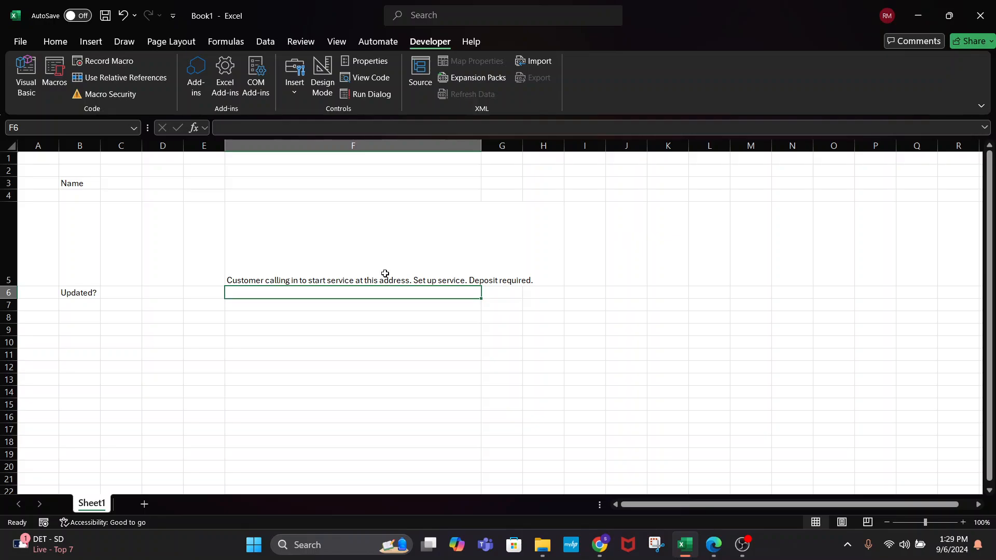
Top-align, left-align and wrap the text in F5
{"action": "left_click", "coordinate": [384, 273]}
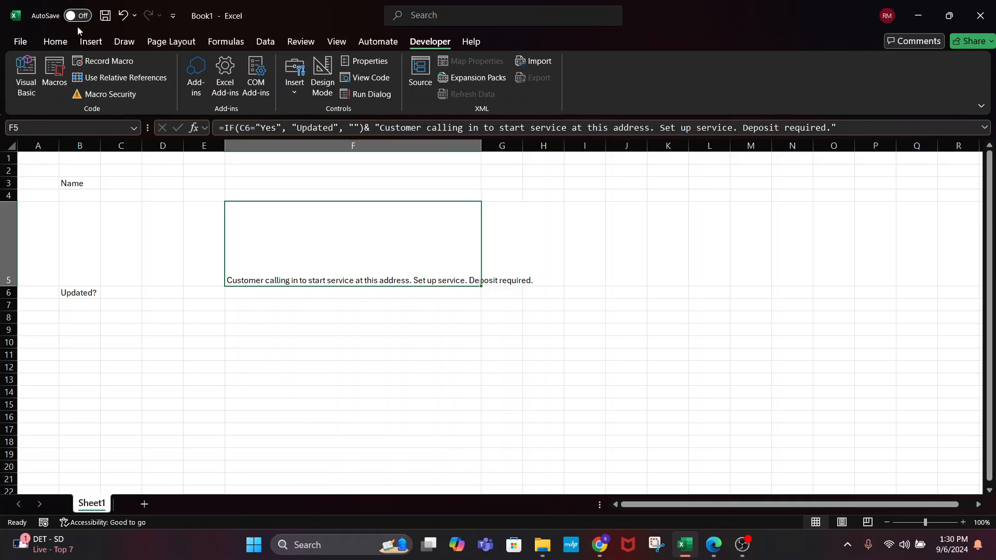
{"action": "left_click", "coordinate": [55, 41]}
{"action": "left_click", "coordinate": [236, 65]}
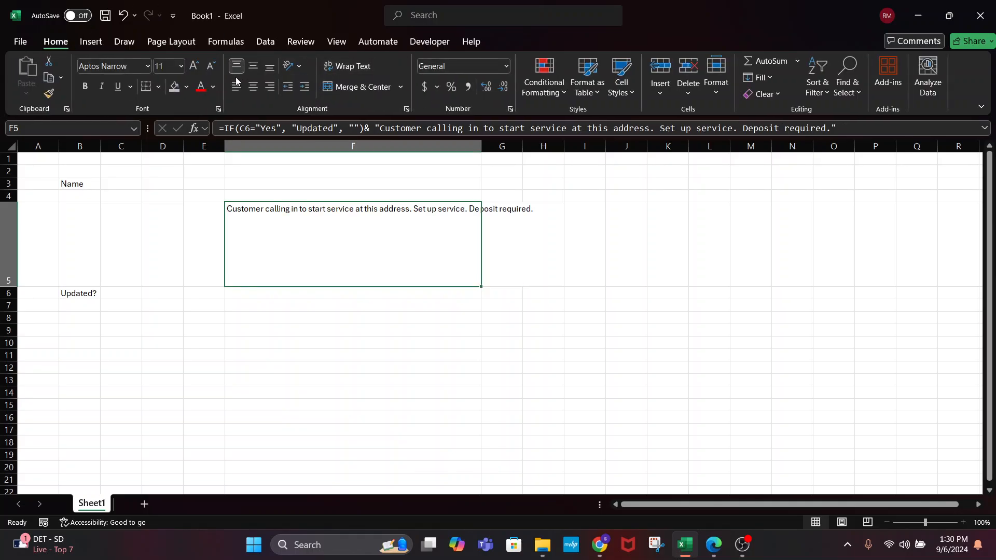
{"action": "left_click", "coordinate": [237, 87]}
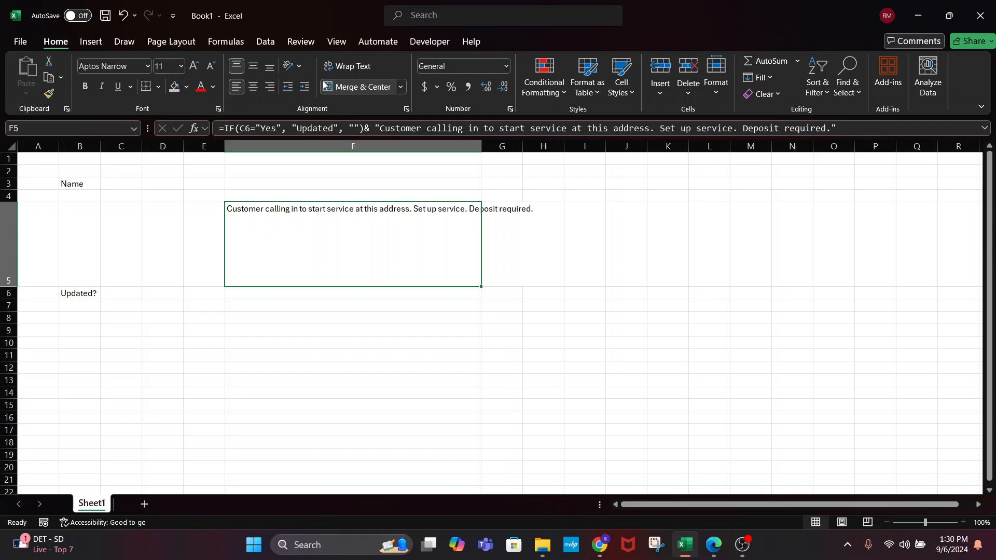
{"action": "left_click", "coordinate": [347, 65]}
Enter Yes in C6 and add a space after Updated in F5's formula
{"action": "left_click", "coordinate": [117, 295]}
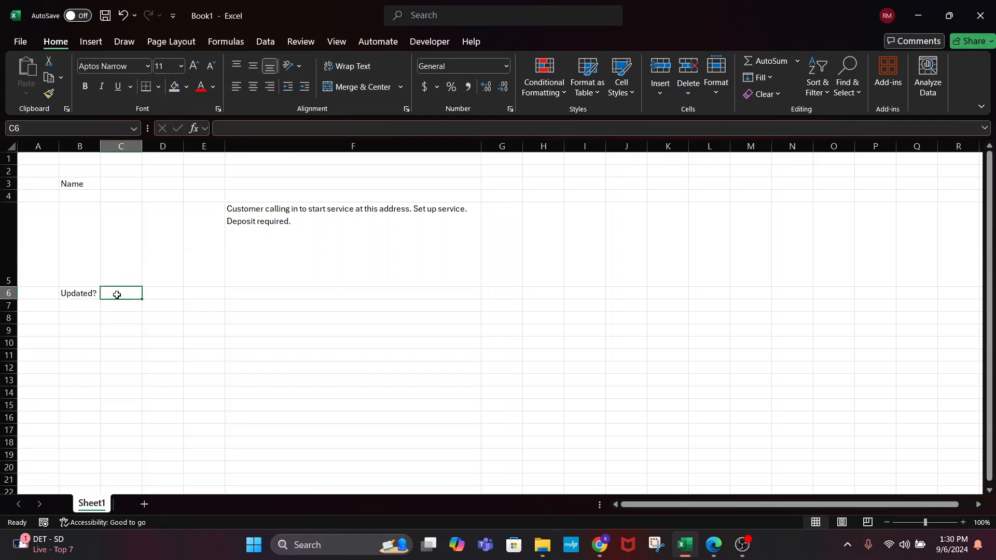
{"action": "type", "text": "Yes"}
{"action": "key", "text": "Return"}
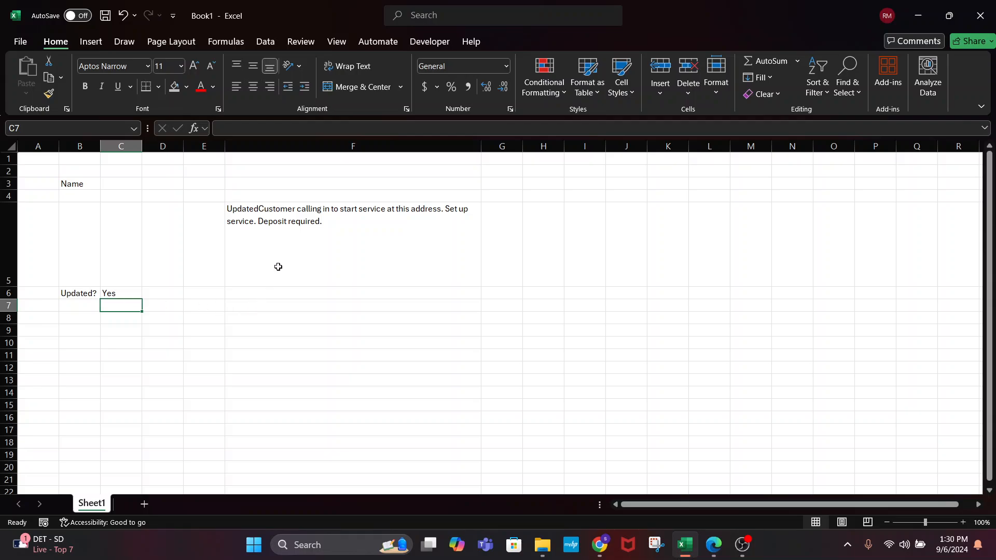
{"action": "left_click", "coordinate": [292, 236]}
{"action": "left_click", "coordinate": [333, 128]}
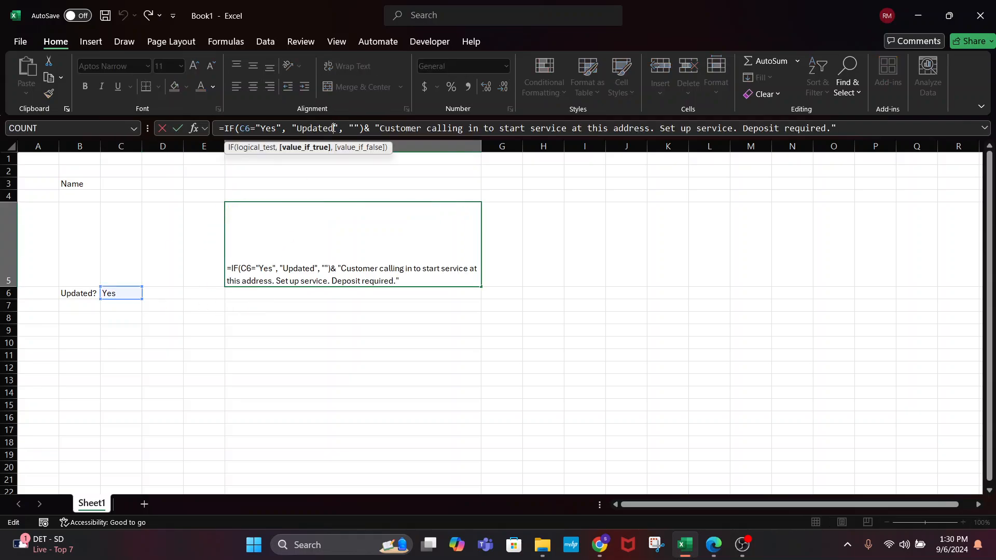
{"action": "left_click", "coordinate": [379, 128]}
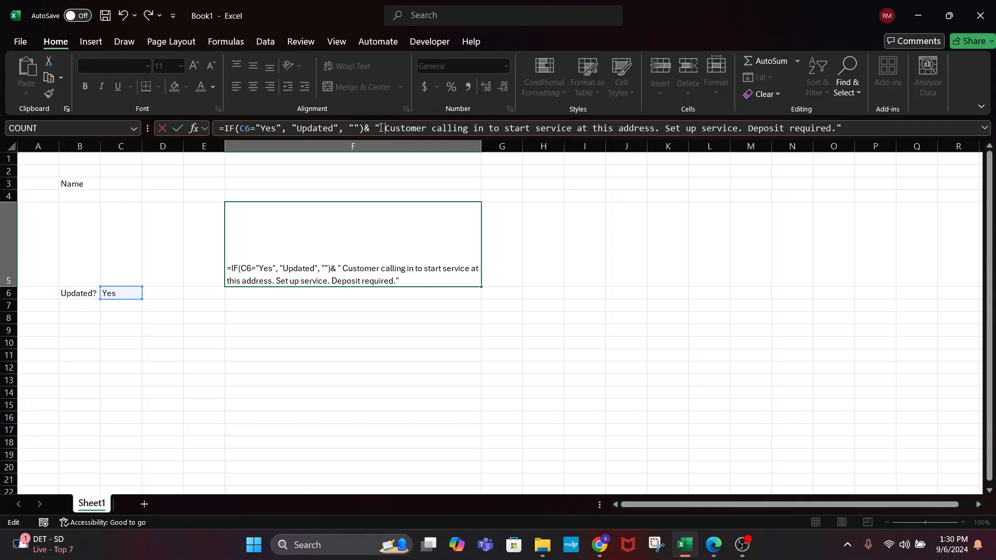
{"action": "key", "text": "Return"}
Clear and re-enter Yes in C6, then remove the extra space before Customer in F5
{"action": "left_click", "coordinate": [354, 247]}
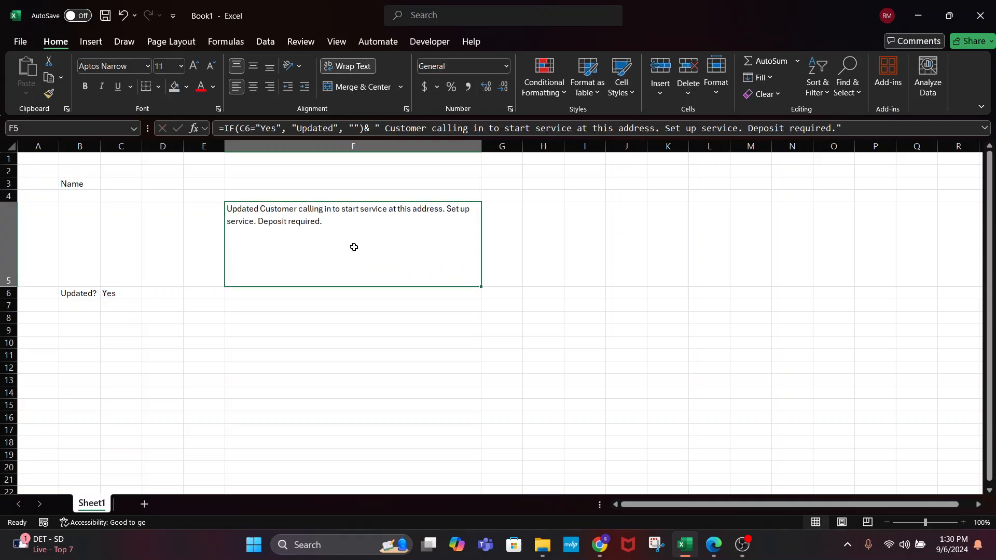
{"action": "left_click", "coordinate": [136, 293]}
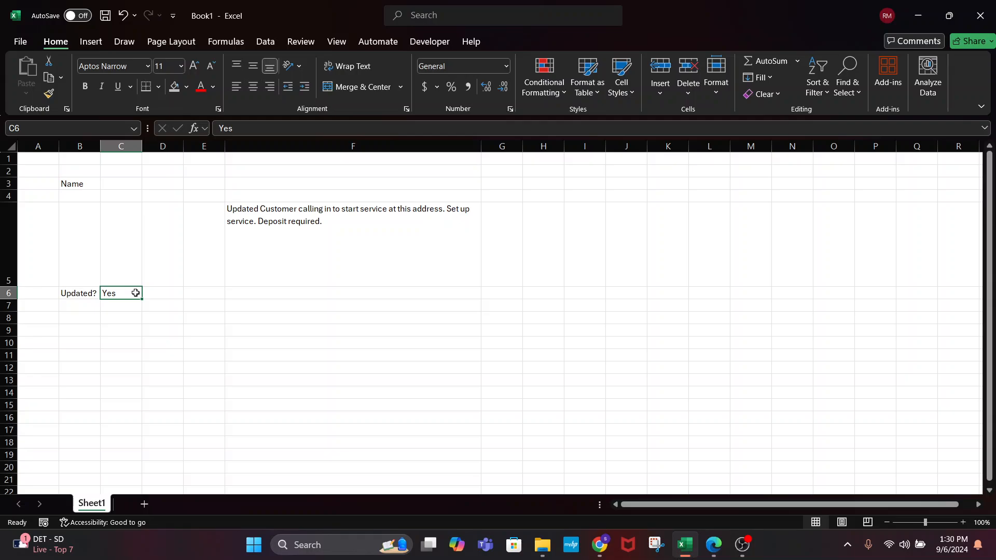
{"action": "key", "text": "BackSpace"}
{"action": "key", "text": "Return"}
{"action": "left_click", "coordinate": [136, 293]}
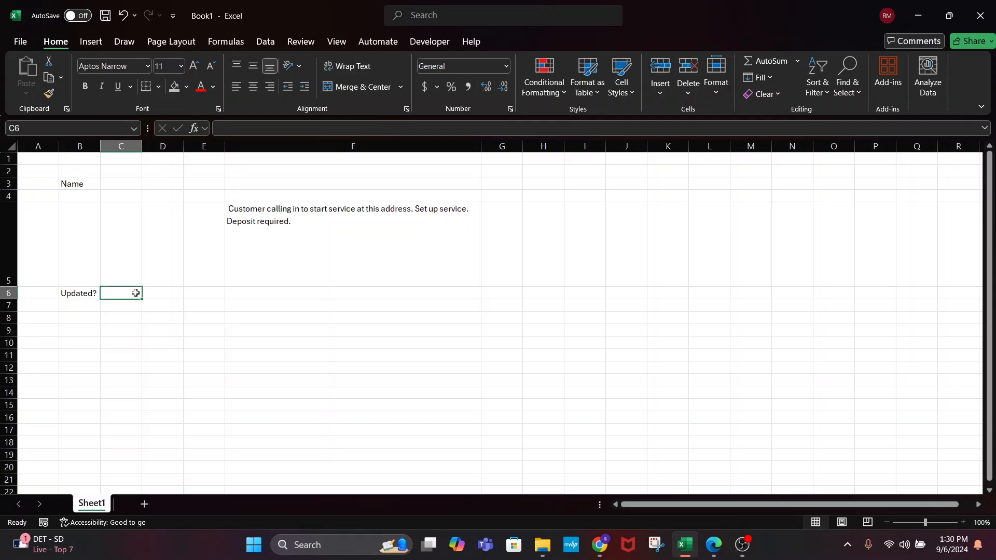
{"action": "type", "text": "Yes"}
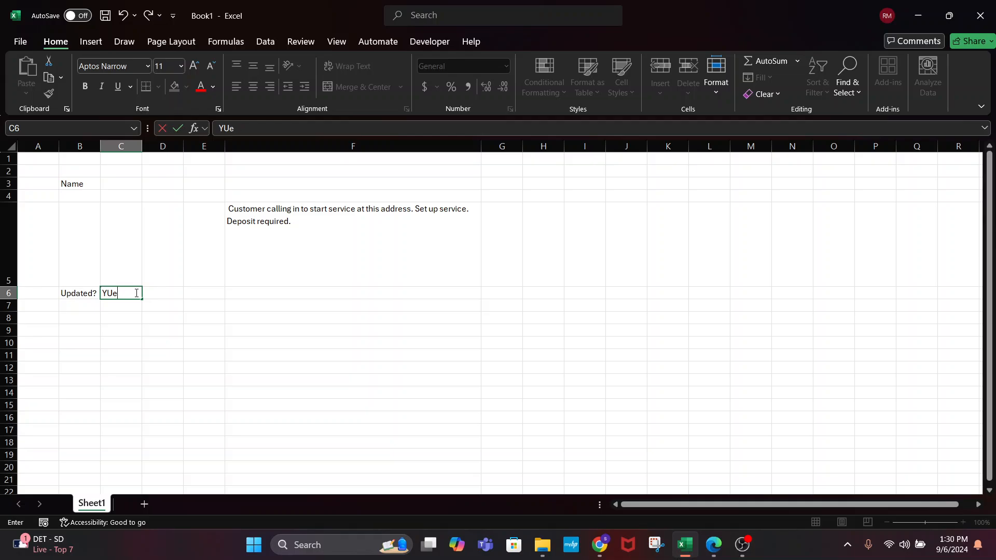
{"action": "key", "text": "Return"}
{"action": "left_click", "coordinate": [295, 259]}
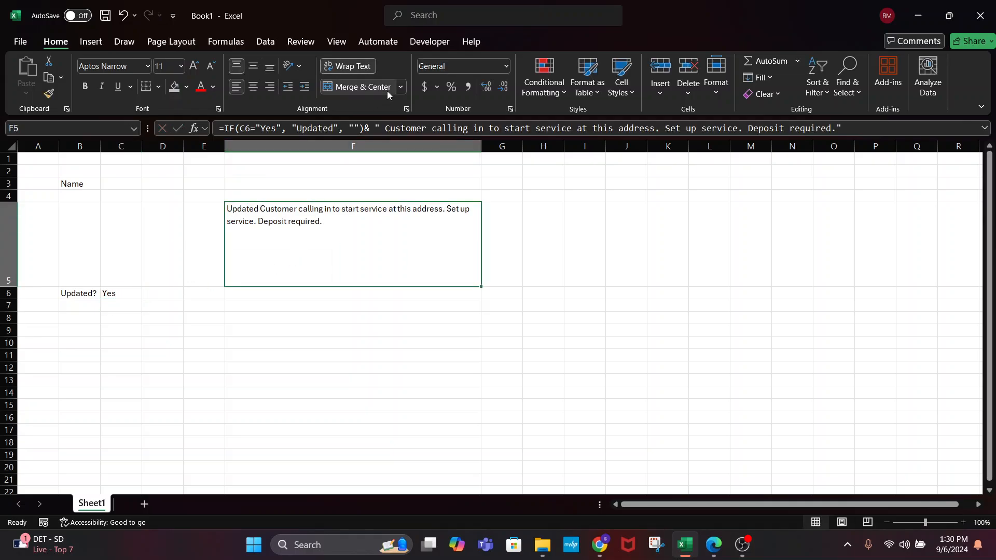
{"action": "left_click", "coordinate": [333, 124]}
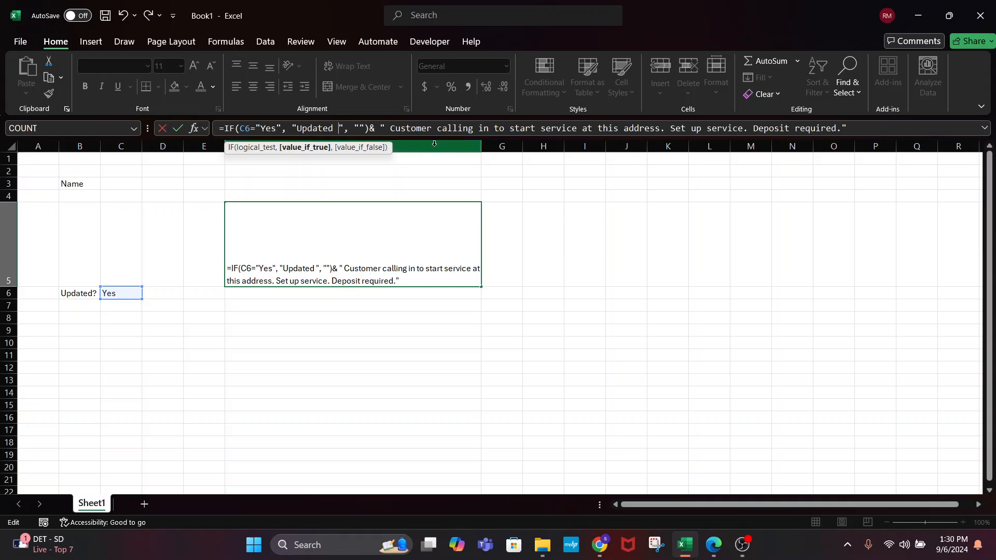
{"action": "left_click", "coordinate": [392, 129]}
{"action": "key", "text": "BackSpace"}
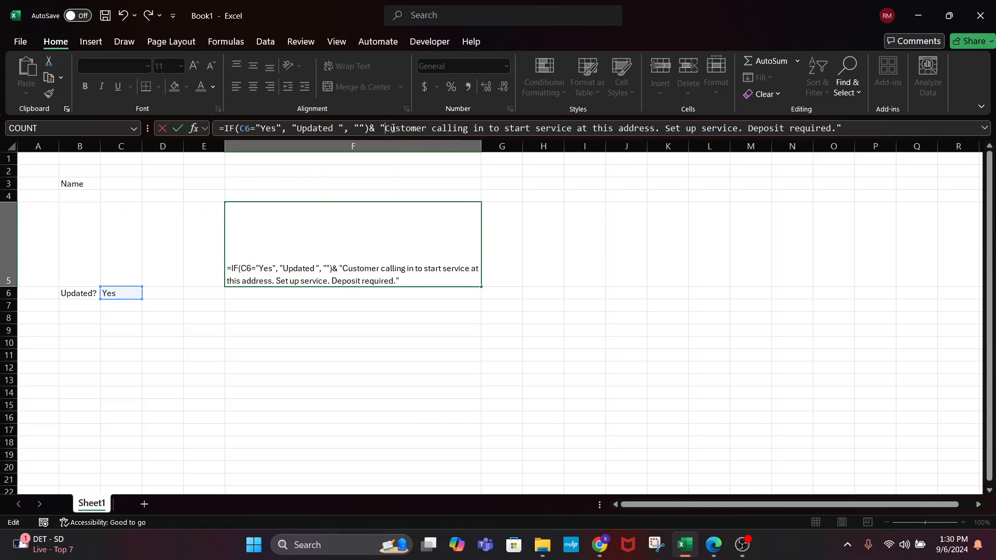
{"action": "key", "text": "Return"}
Delete and retype Yes in C6 to test F5's conditional Updated prefix
{"action": "left_click", "coordinate": [300, 231]}
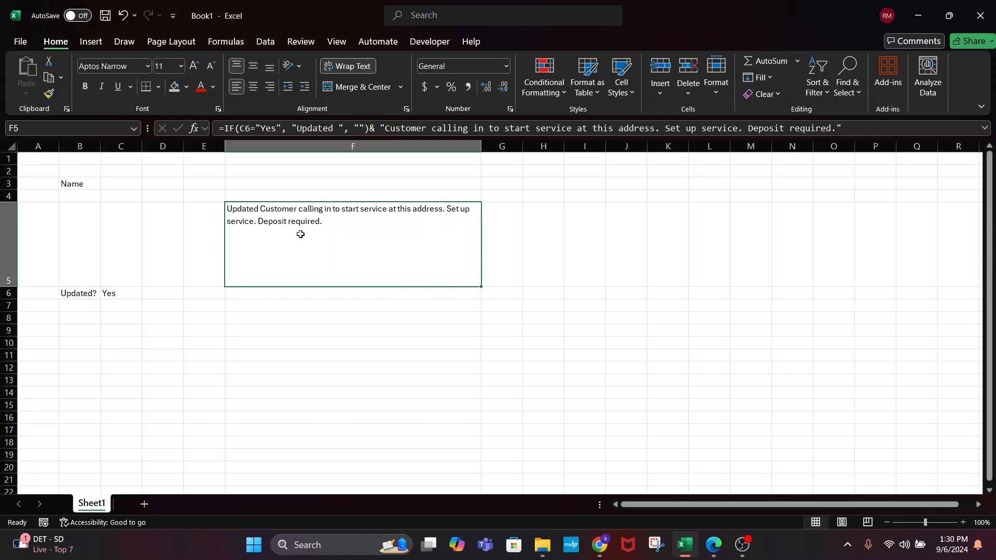
{"action": "left_click", "coordinate": [107, 293]}
{"action": "key", "text": "Delete"}
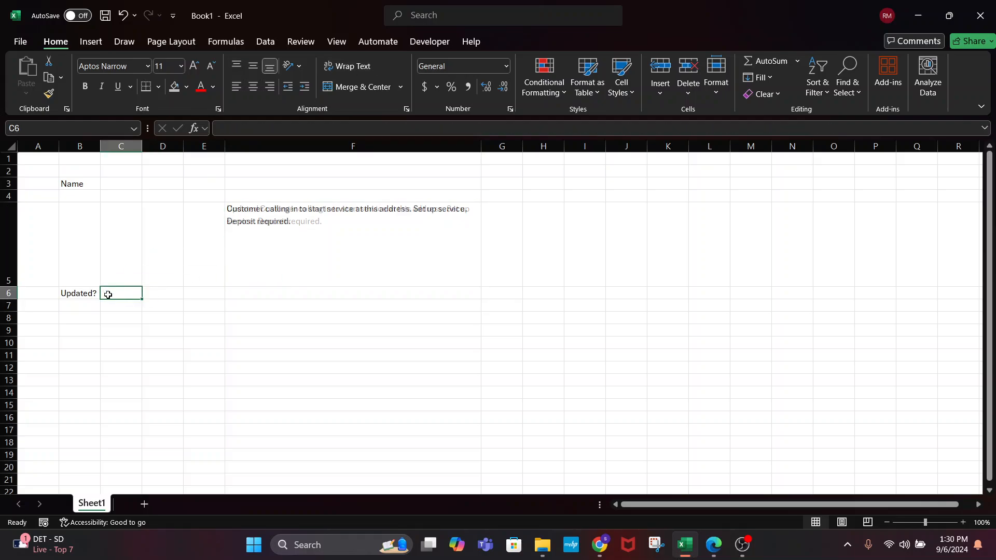
{"action": "left_click", "coordinate": [227, 265]}
{"action": "left_click", "coordinate": [113, 294]}
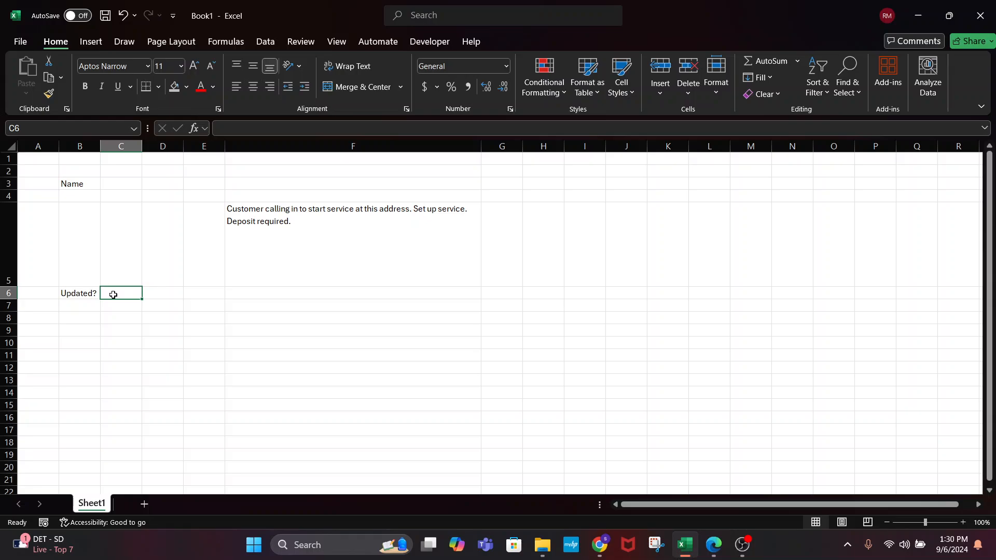
{"action": "type", "text": "Yes"}
{"action": "left_click", "coordinate": [247, 216]}
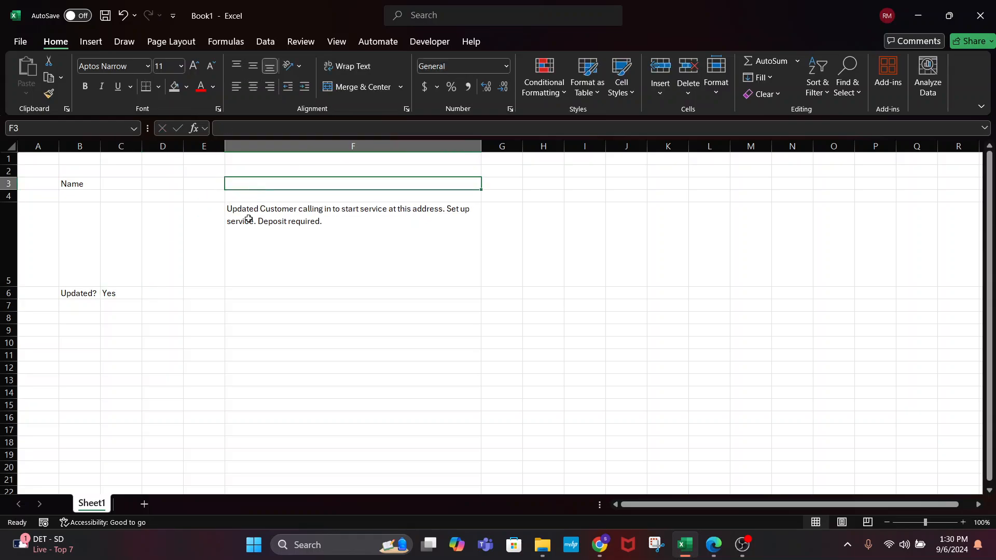
{"action": "double_click", "coordinate": [240, 219]}
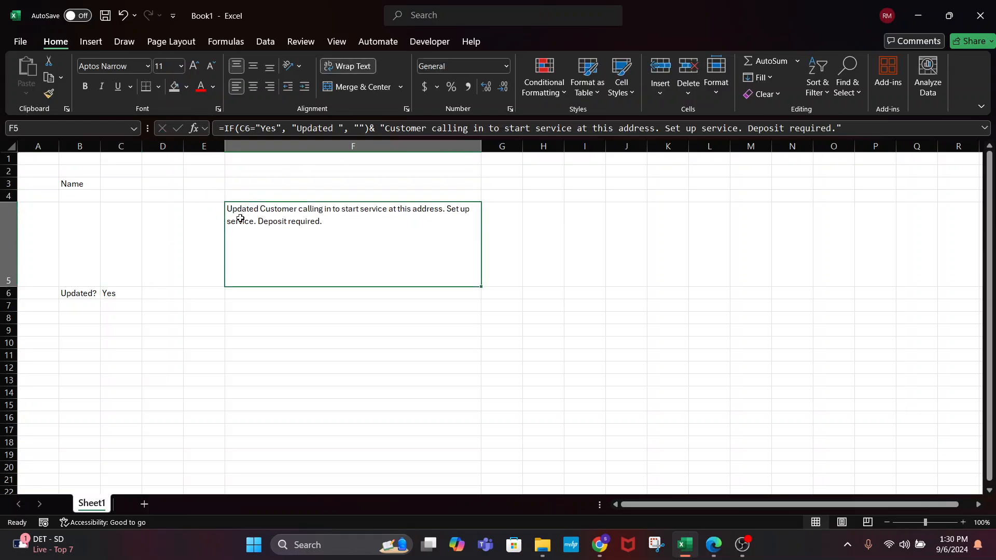
{"action": "left_click", "coordinate": [185, 242]}
{"action": "left_click", "coordinate": [230, 212]}
Type test text in F7, edit it, then delete it
{"action": "left_click", "coordinate": [266, 302]}
{"action": "type", "text": "asdfasd"}
{"action": "left_click", "coordinate": [261, 324]}
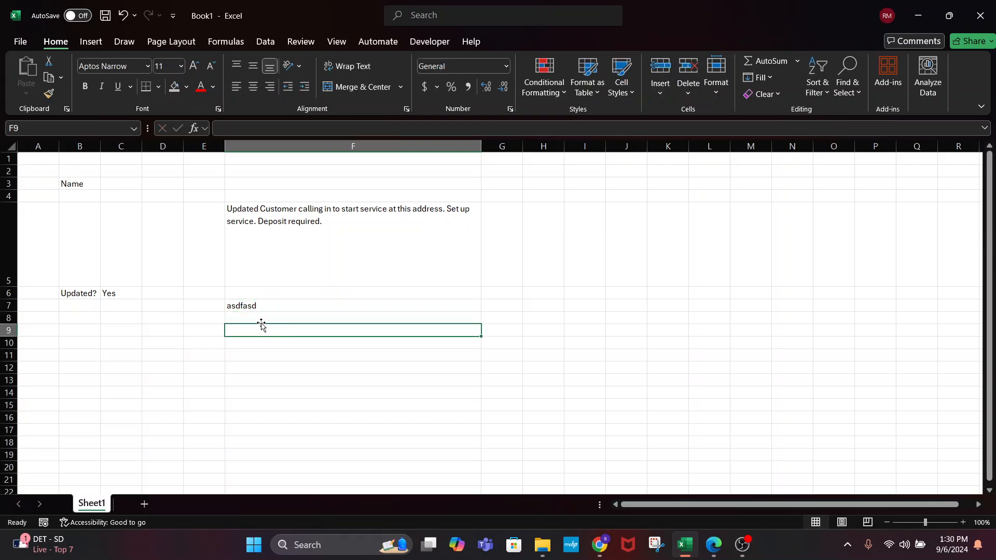
{"action": "double_click", "coordinate": [256, 305]}
{"action": "left_click", "coordinate": [230, 307]}
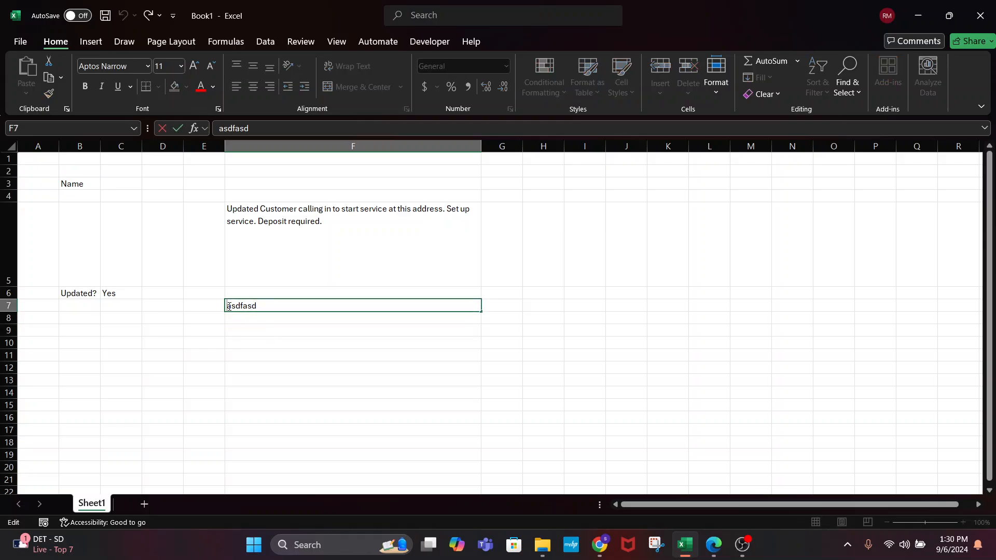
{"action": "type", "text": "Upd"}
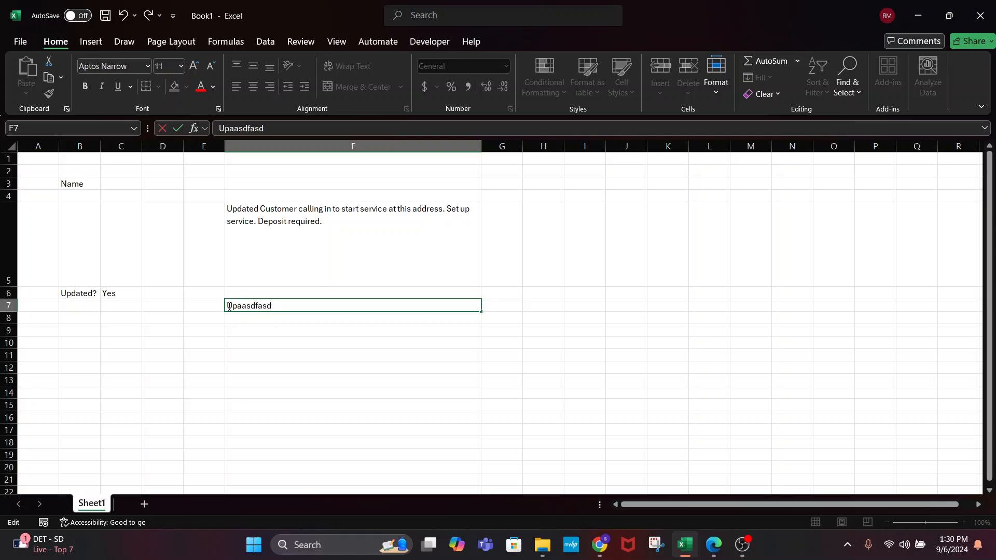
{"action": "type", "text": "ate"}
{"action": "left_click_drag", "start_coordinate": [229, 306], "coordinate": [287, 351]}
{"action": "left_click", "coordinate": [287, 353]}
{"action": "left_click", "coordinate": [270, 307]}
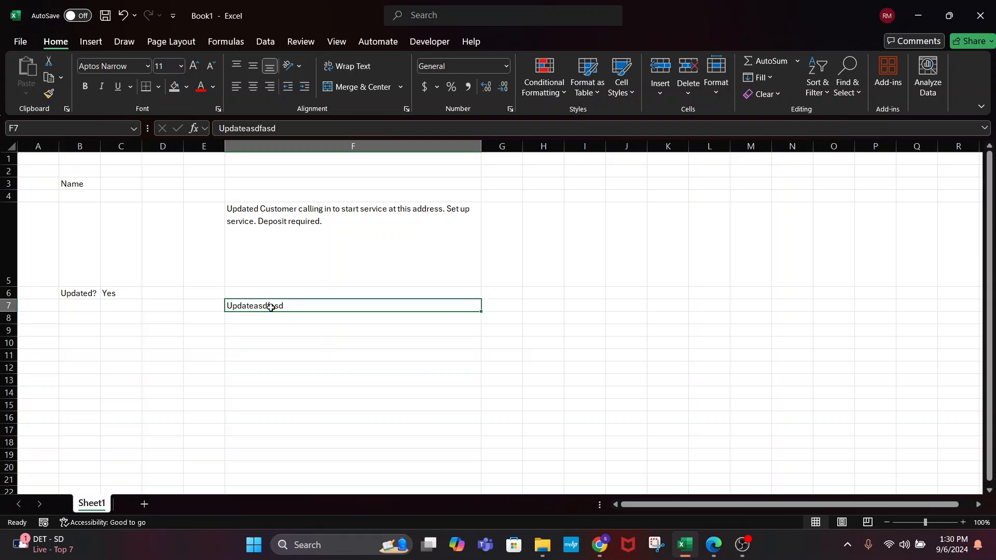
{"action": "key", "text": "Delete"}
{"action": "left_click", "coordinate": [313, 197]}
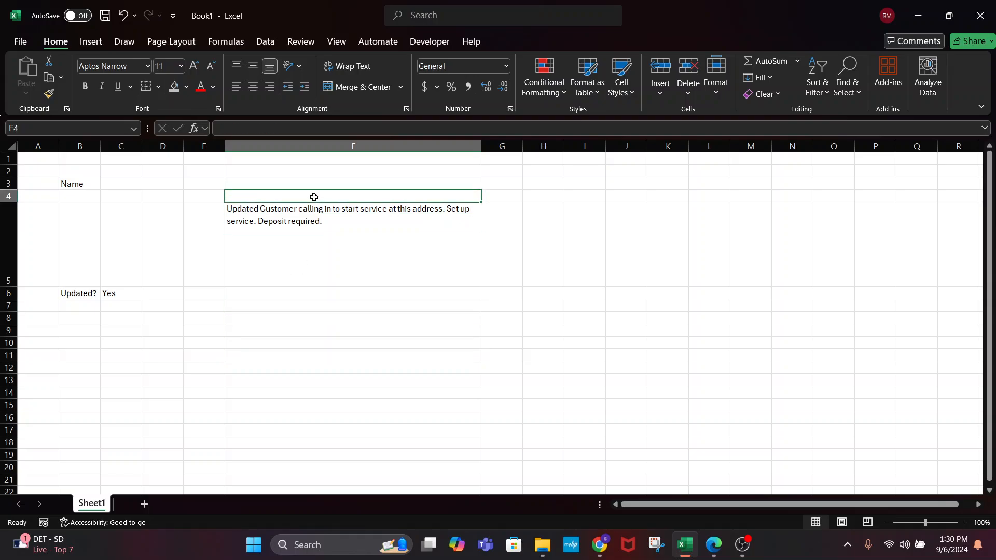
{"action": "left_click", "coordinate": [323, 239]}
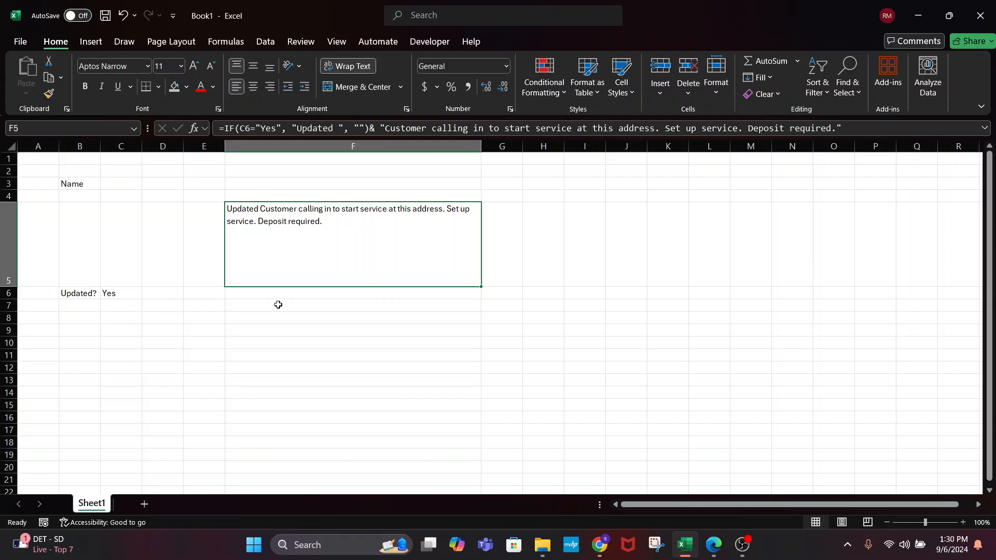
Split F5's formula across lines in an enlarged formula bar and delete 'Customer' from the note
{"action": "left_click", "coordinate": [376, 128]}
{"action": "key", "text": "alt+Return"}
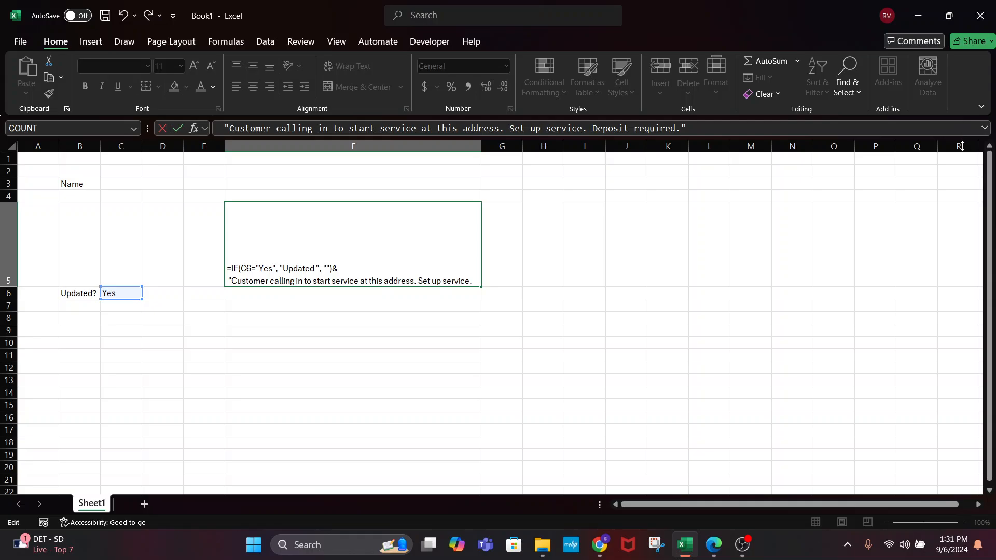
{"action": "left_click_drag", "start_coordinate": [962, 136], "coordinate": [962, 198]}
{"action": "left_click", "coordinate": [713, 167]}
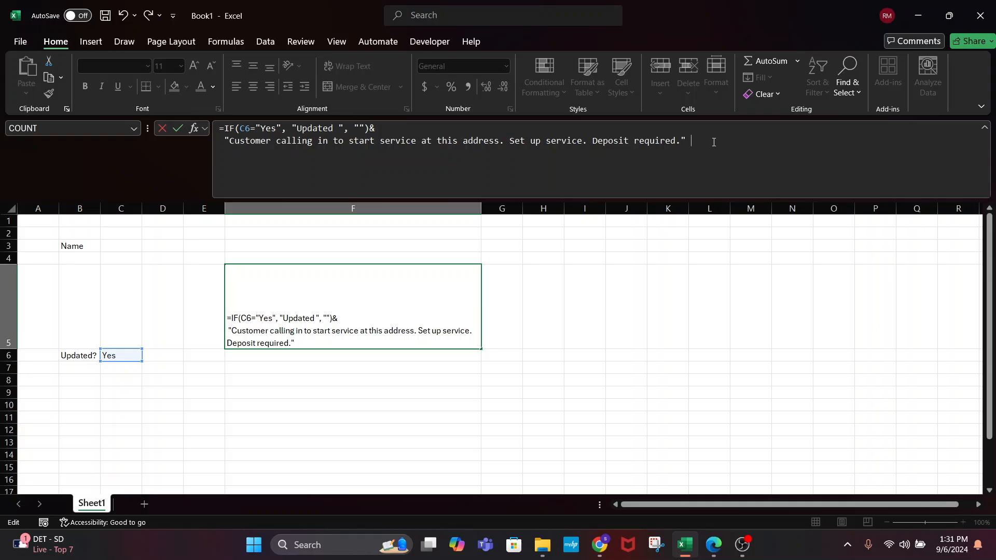
{"action": "type", "text": "&"}
{"action": "key", "text": "super"}
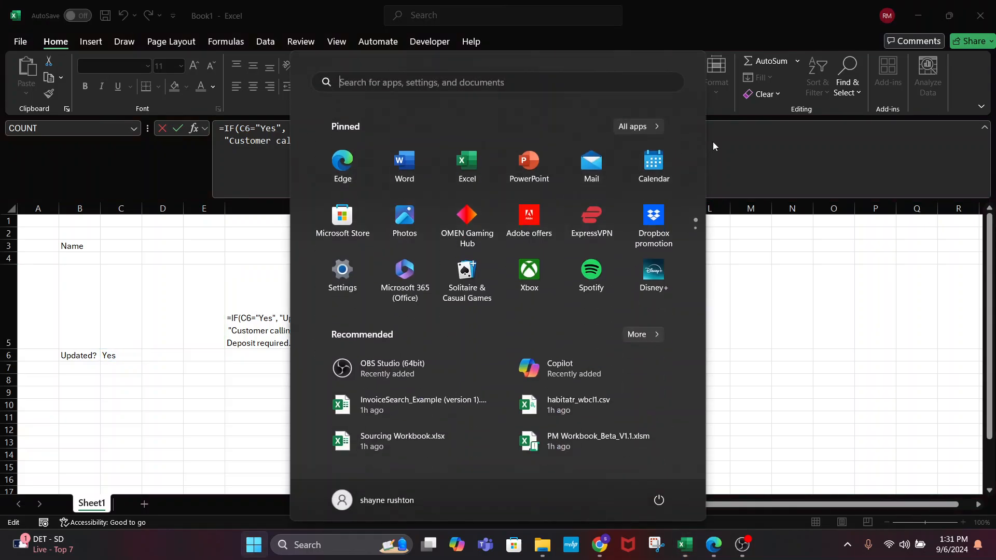
{"action": "key", "text": "Escape"}
{"action": "key", "text": "alt+Return"}
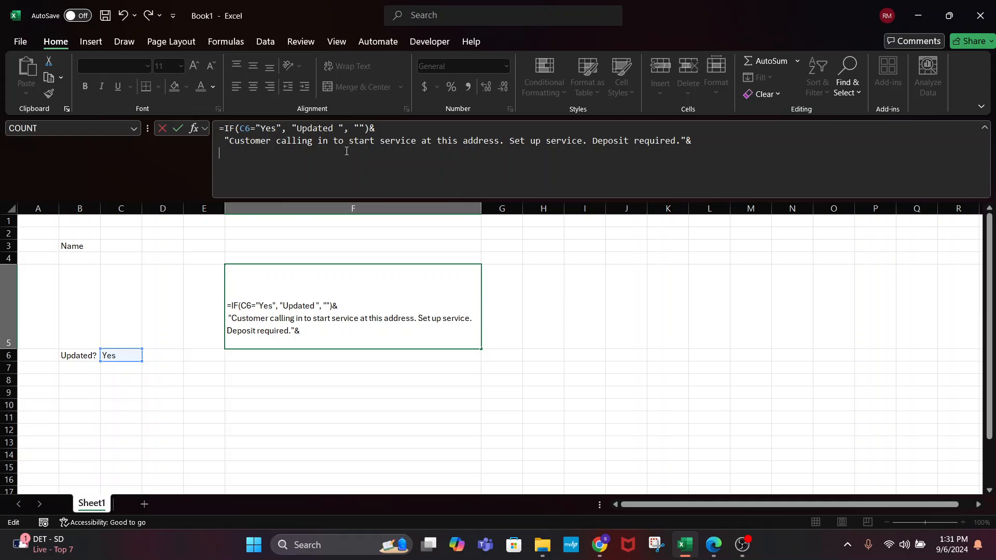
{"action": "double_click", "coordinate": [243, 142]}
{"action": "key", "text": "Delete"}
{"action": "key", "text": "Delete"}
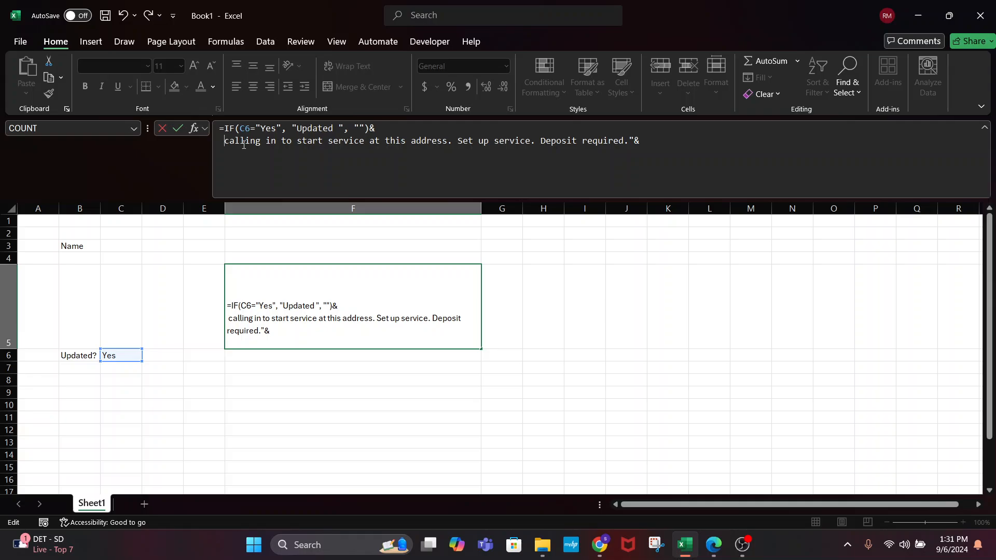
{"action": "type", "text": "\""}
{"action": "left_click", "coordinate": [393, 130]}
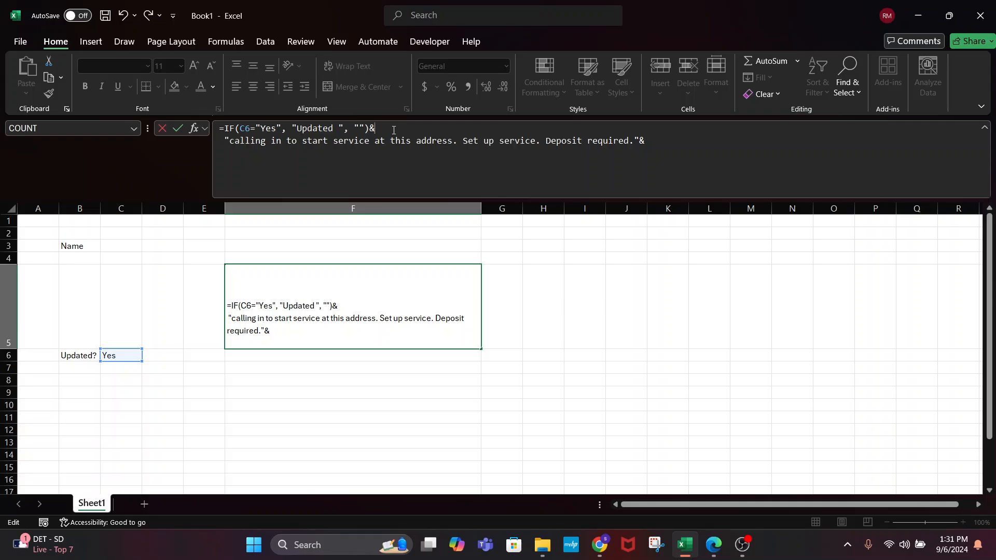
Add a second line =IF(C3<>"",C3,"")& inserting C3's name before the note
{"action": "key", "text": "alt+Return"}
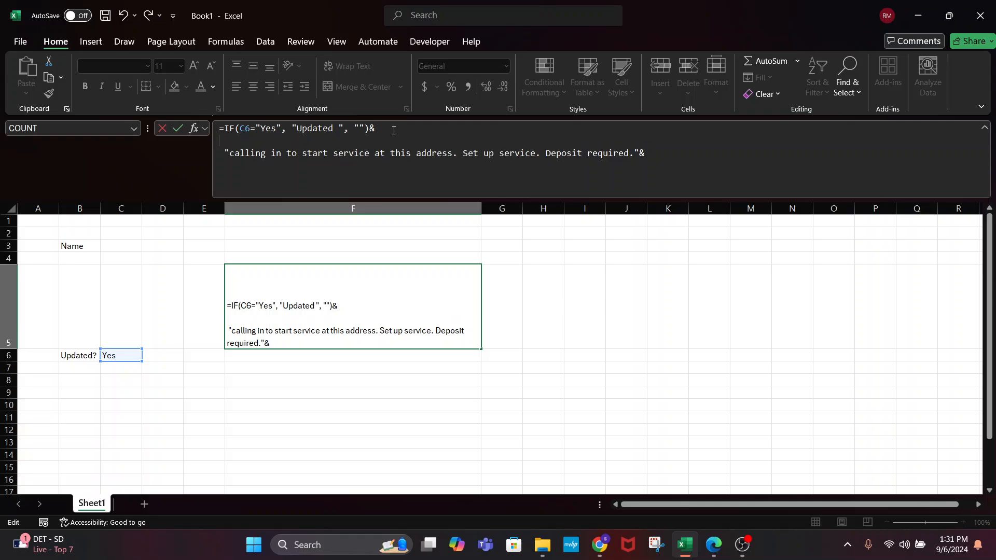
{"action": "type", "text": "=if("}
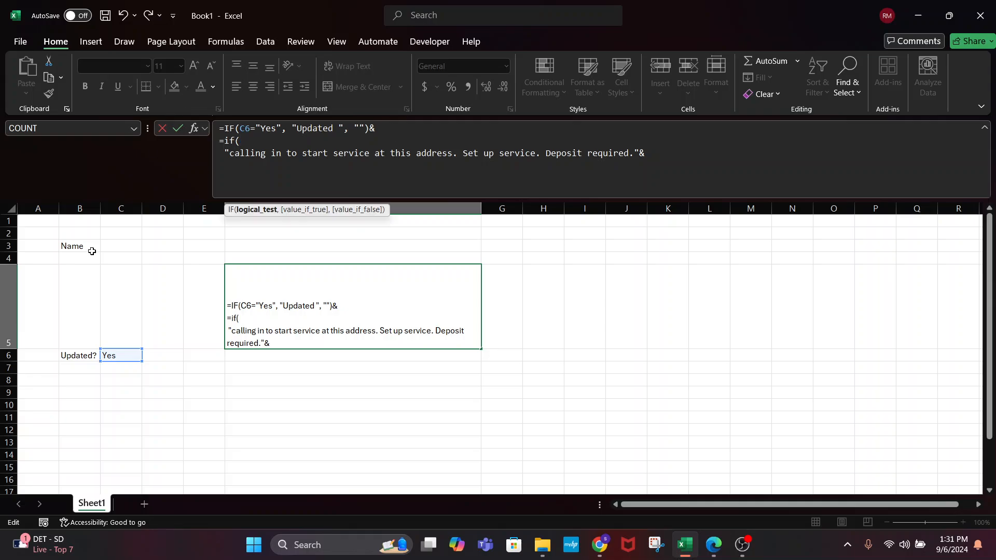
{"action": "left_click", "coordinate": [114, 245]}
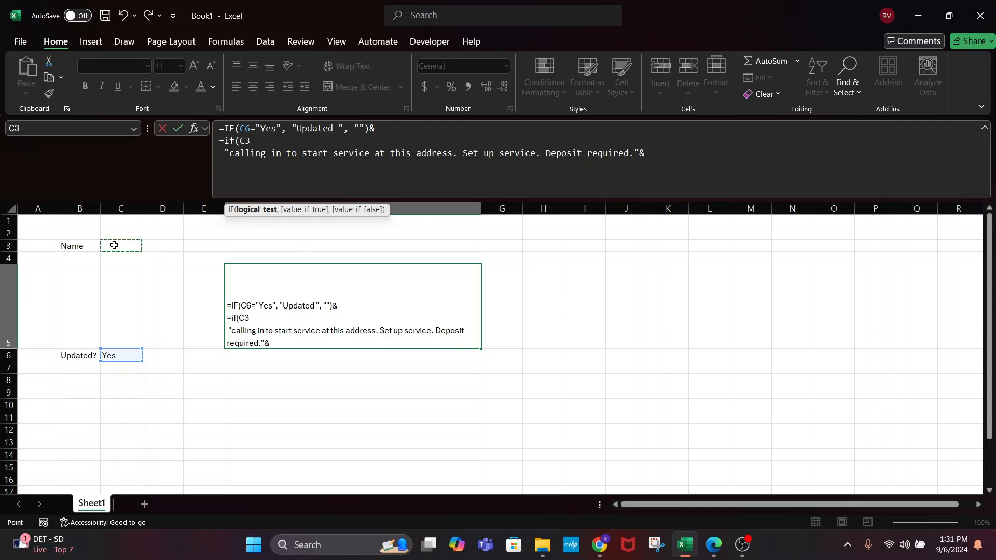
{"action": "type", "text": "="}
{"action": "key", "text": "BackSpace"}
{"action": "type", "text": "!= \"\", c3"}
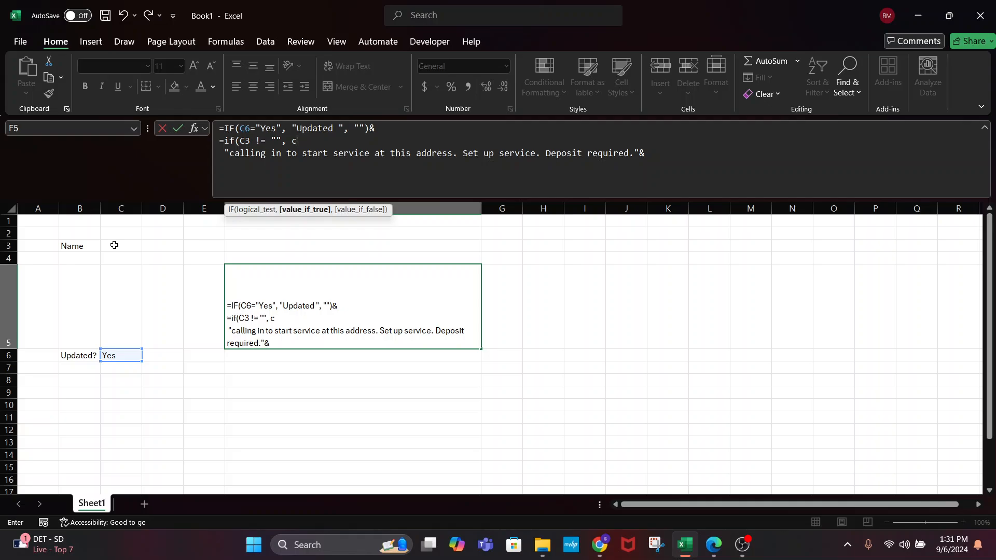
{"action": "key", "text": "BackSpace"}
{"action": "key", "text": "BackSpace"}
{"action": "type", "text": "C3"}
{"action": "left_click", "coordinate": [266, 141]}
{"action": "key", "text": "BackSpace"}
{"action": "key", "text": "BackSpace"}
{"action": "type", "text": "<>"}
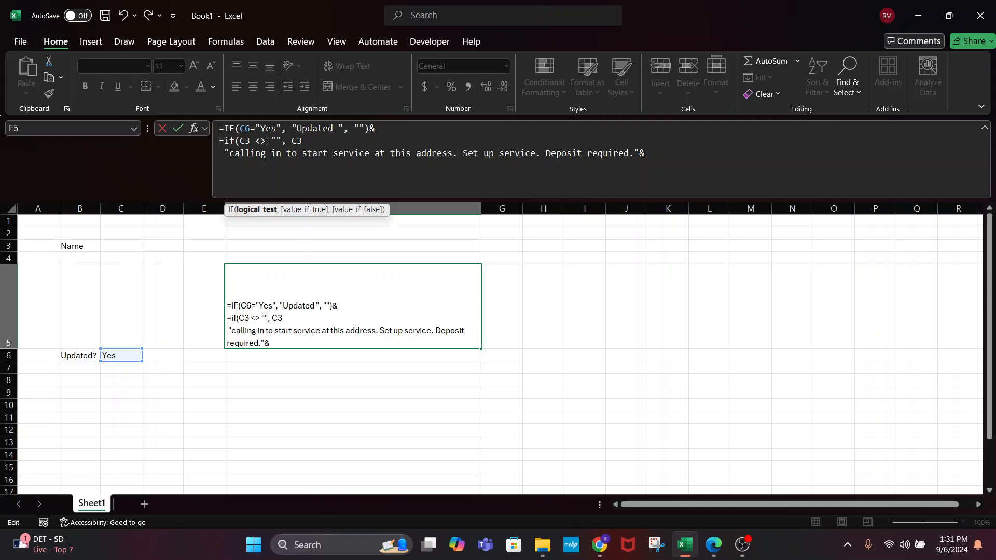
{"action": "left_click", "coordinate": [315, 142]}
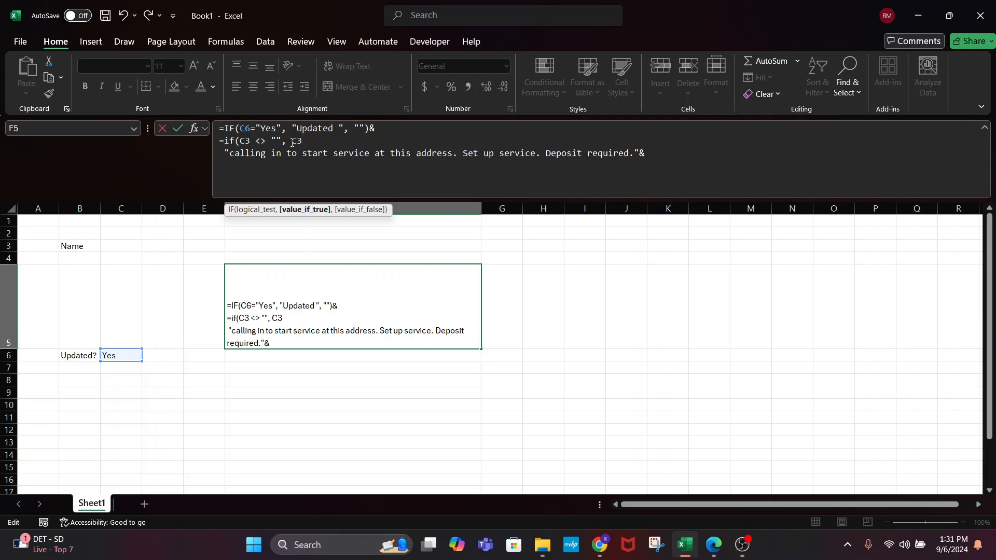
{"action": "type", "text": ", \""}
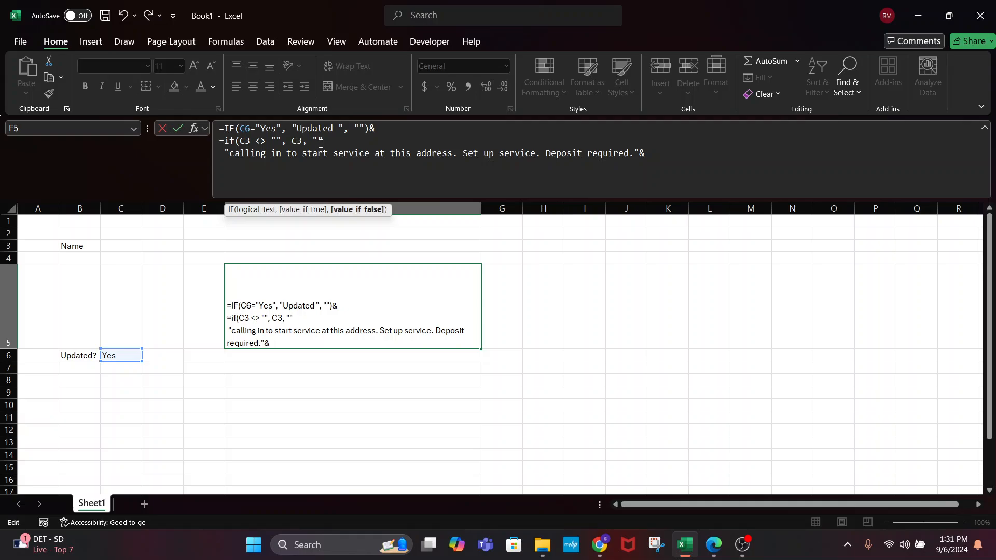
{"action": "type", "text": "\")&"}
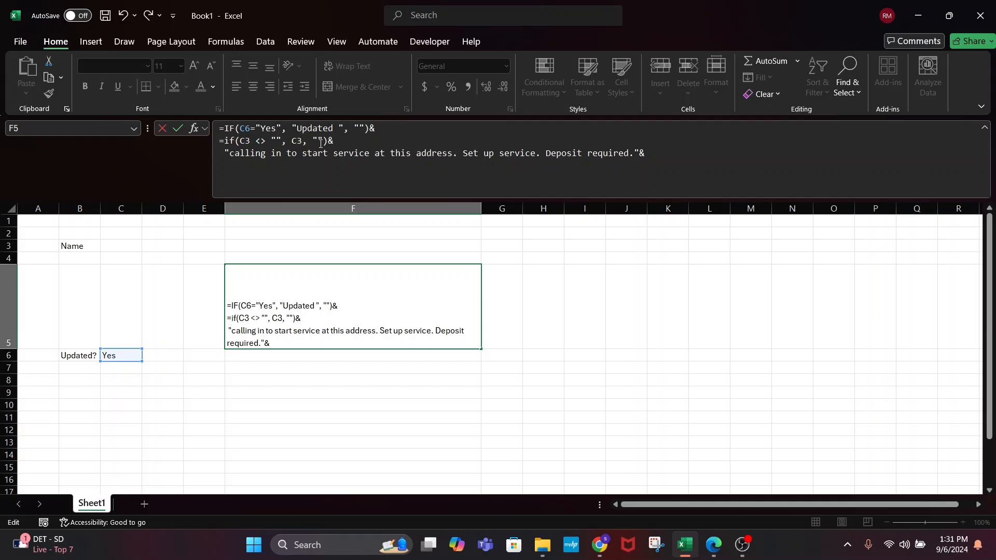
{"action": "key", "text": "Return"}
Dismiss the formula error, remove the trailing &, and re-enter the formula
{"action": "left_click", "coordinate": [477, 342]}
{"action": "key", "text": "BackSpace"}
{"action": "key", "text": "Return"}
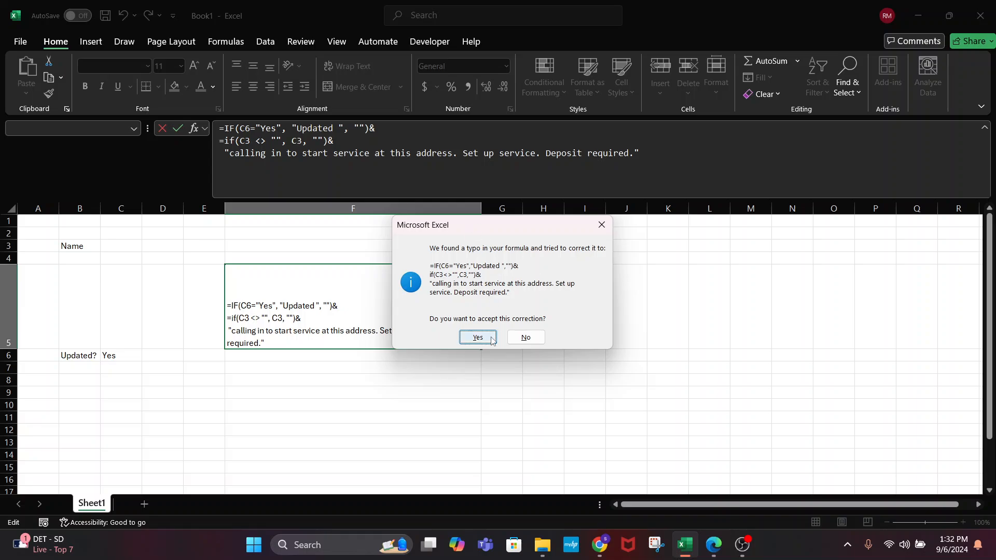
Decline the correction, re-break the second IF line, re-enter, and accept Excel's fix
{"action": "left_click", "coordinate": [526, 337]}
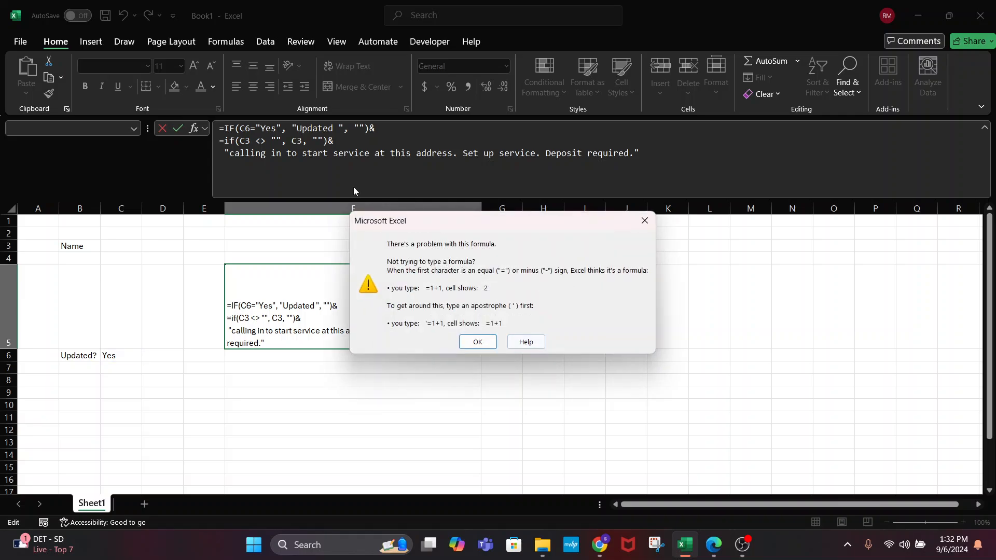
{"action": "left_click", "coordinate": [477, 342]}
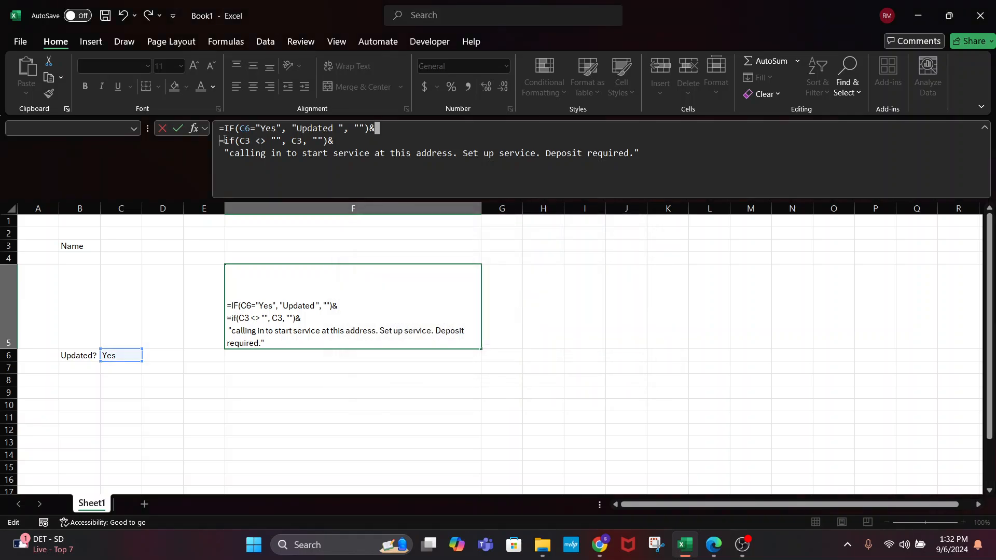
{"action": "key", "text": "Delete"}
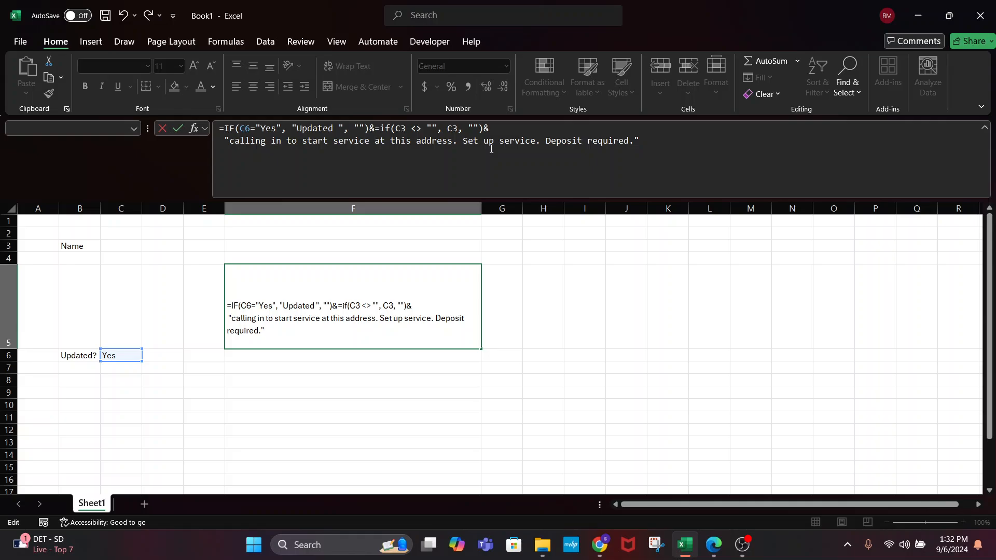
{"action": "key", "text": "alt+Return"}
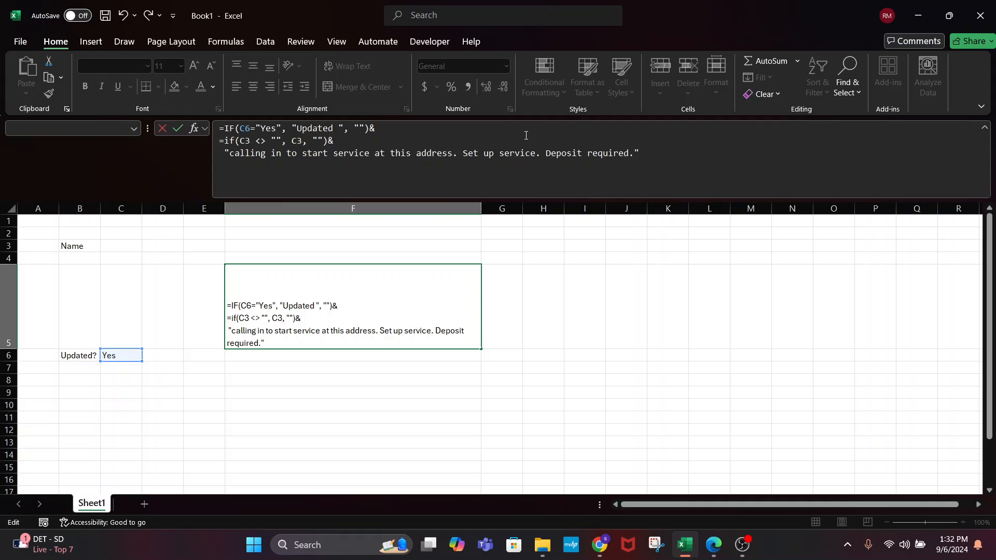
{"action": "key", "text": "Return"}
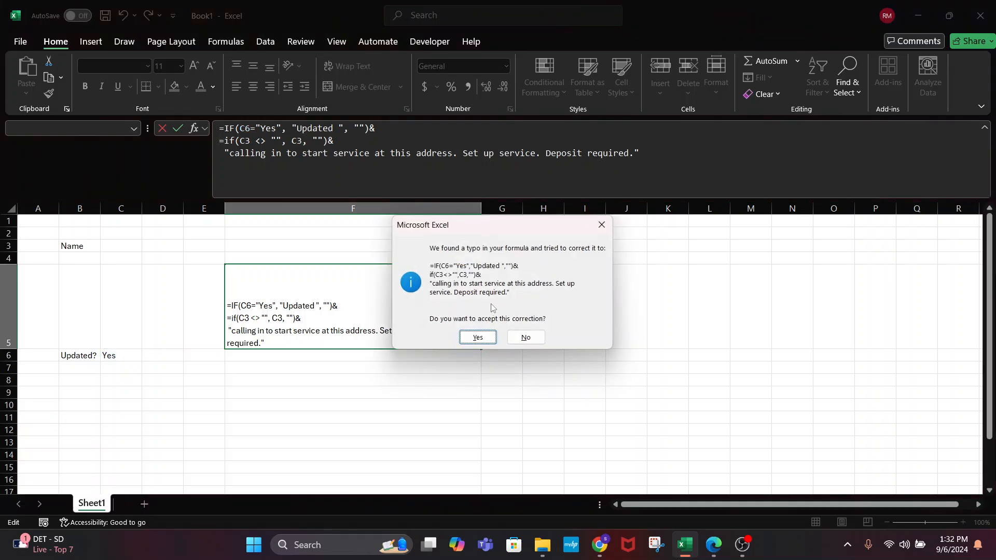
{"action": "left_click", "coordinate": [474, 336]}
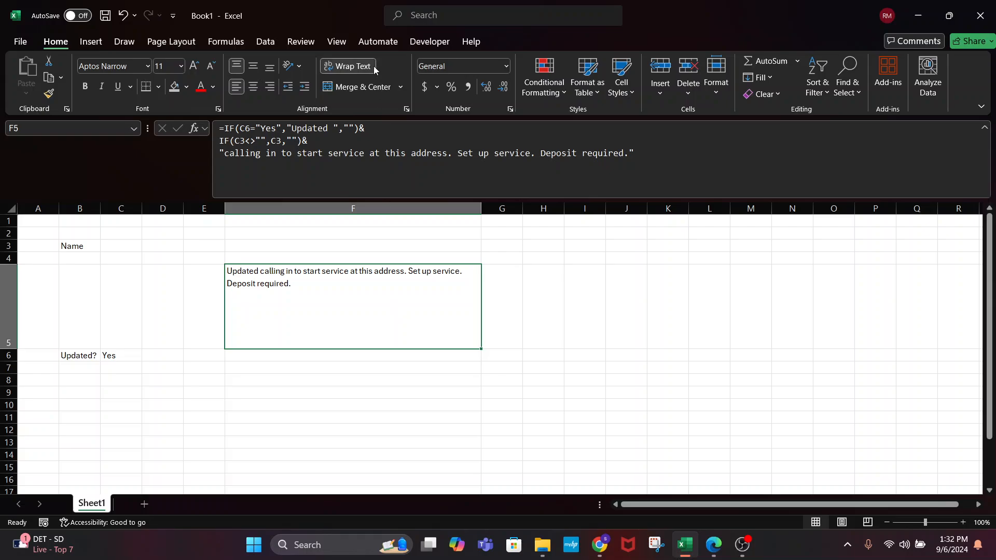
Enter a customer name in C3
{"action": "left_click", "coordinate": [110, 236]}
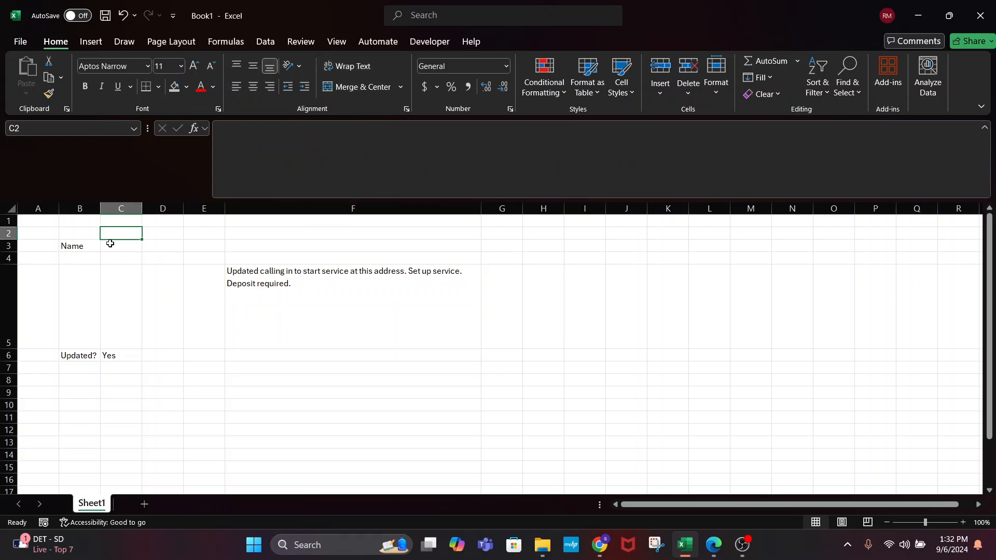
{"action": "left_click", "coordinate": [109, 245]}
{"action": "type", "text": "Shayhe"}
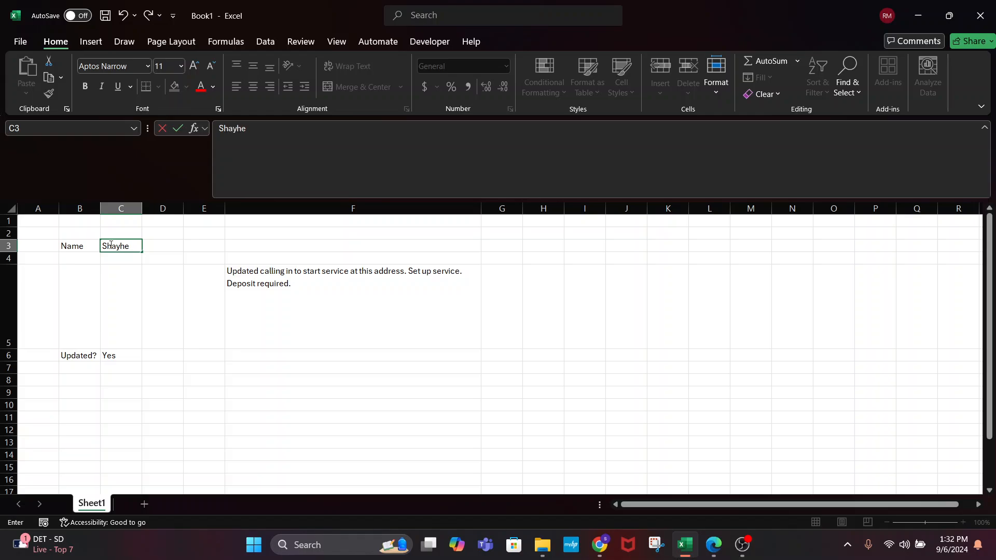
{"action": "key", "text": "BackSpace"}
{"action": "key", "text": "BackSpace"}
{"action": "type", "text": "ne"}
{"action": "key", "text": "Return"}
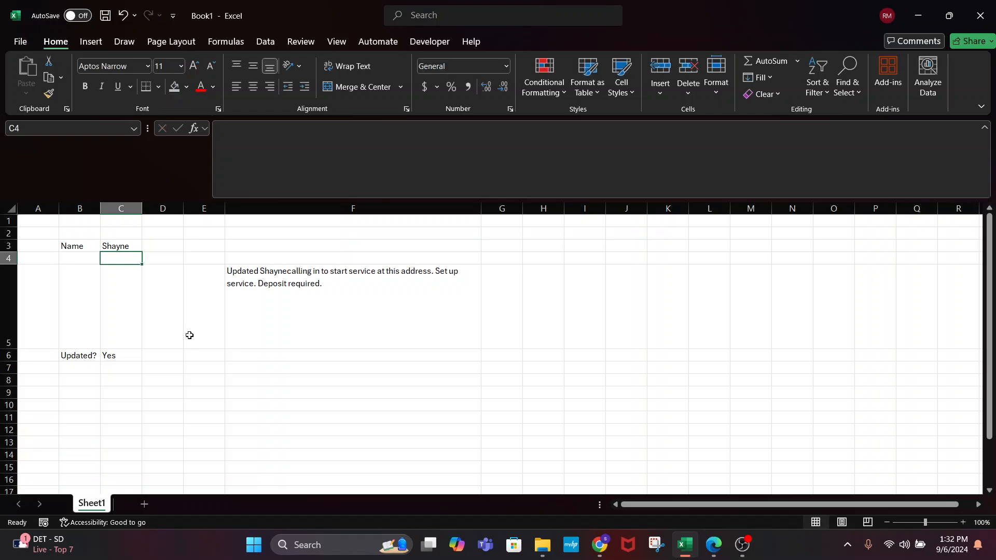
Append &" " after the C3 reference in F5's formula to add a space after the name
{"action": "left_click", "coordinate": [295, 168]}
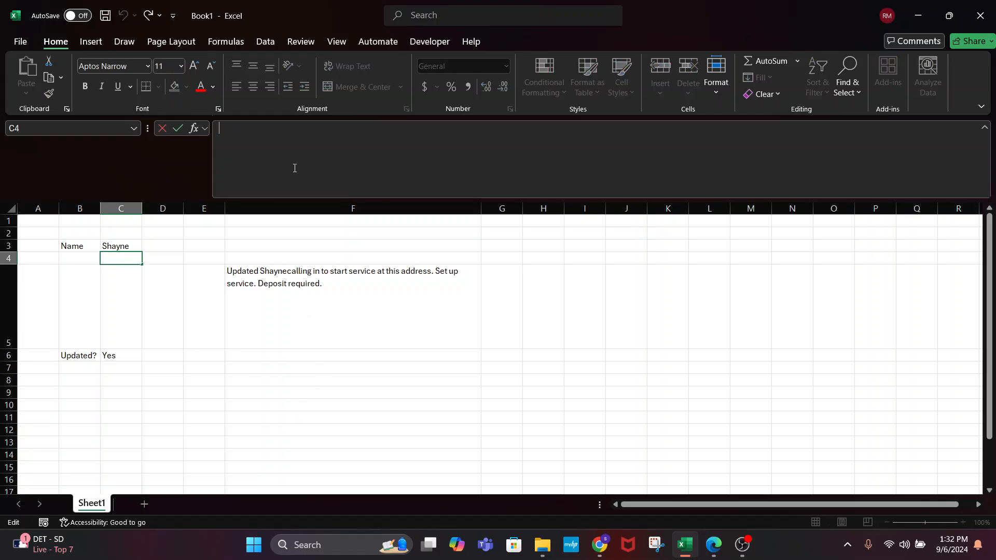
{"action": "left_click", "coordinate": [318, 293]}
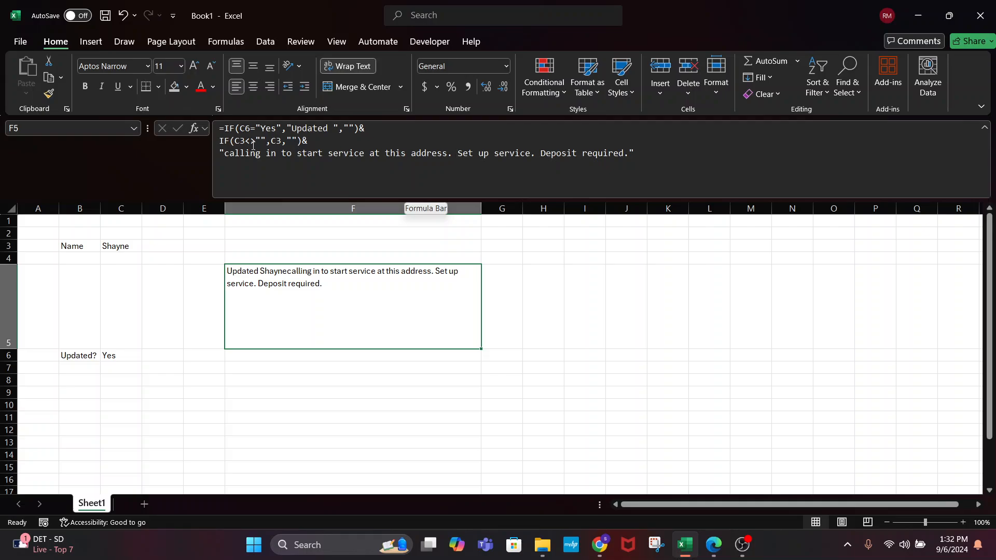
{"action": "left_click", "coordinate": [279, 140]}
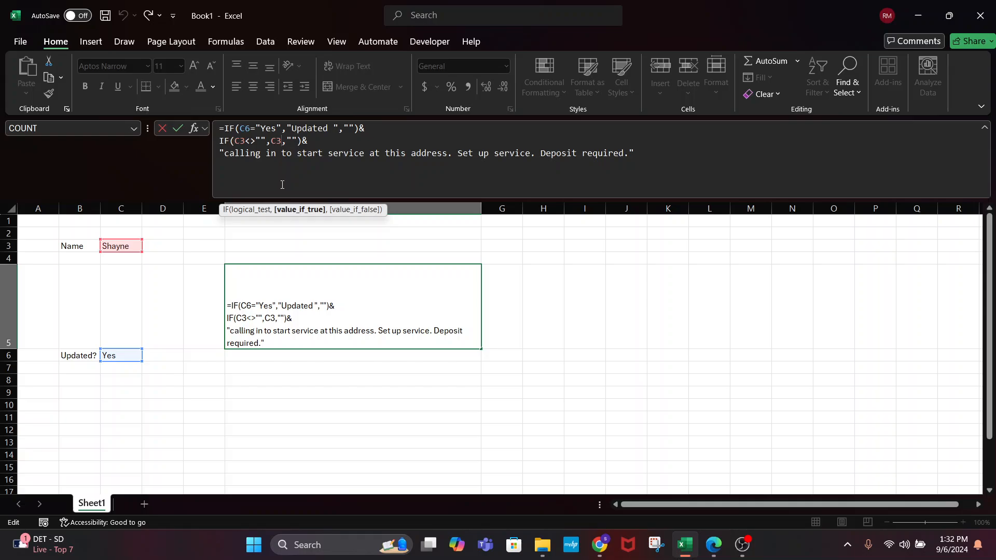
{"action": "type", "text": "&\" \""}
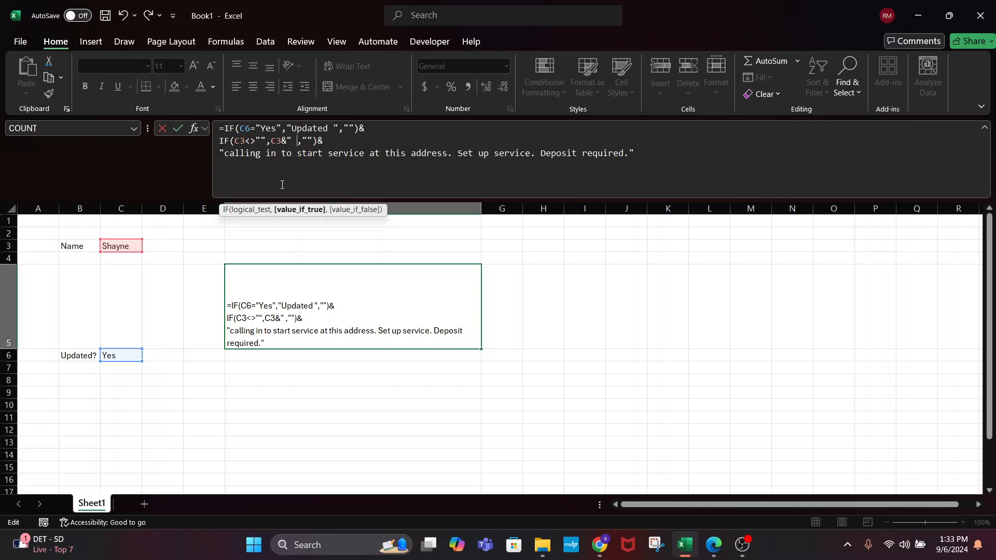
{"action": "key", "text": "Return"}
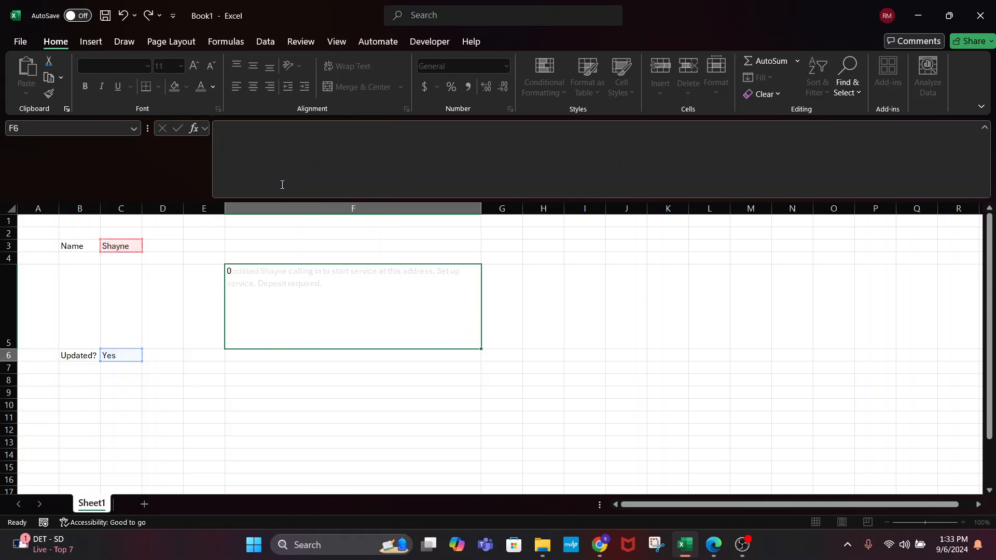
Clear the name in C3 and the Yes in C6
{"action": "left_click", "coordinate": [122, 247]}
{"action": "key", "text": "Delete"}
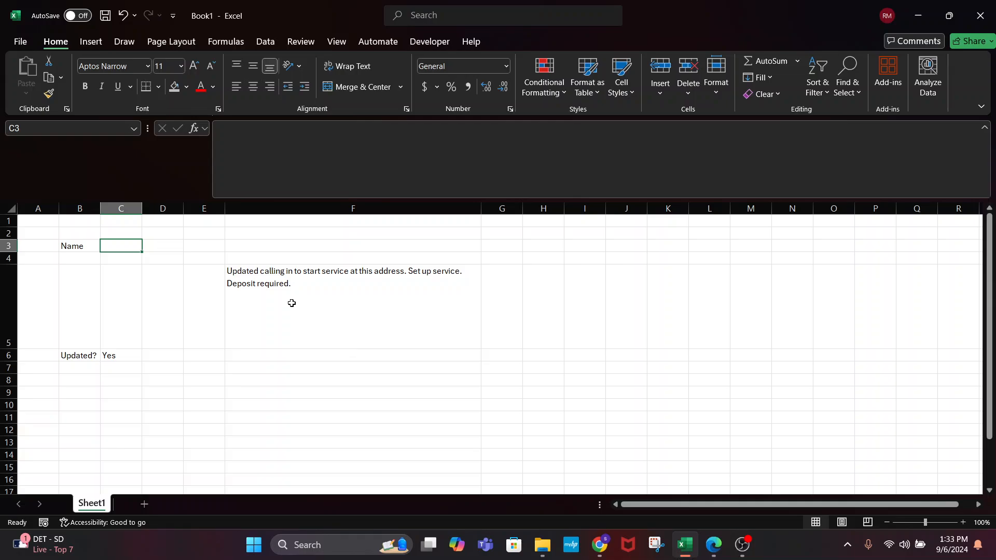
{"action": "left_click", "coordinate": [121, 355]}
{"action": "key", "text": "Delete"}
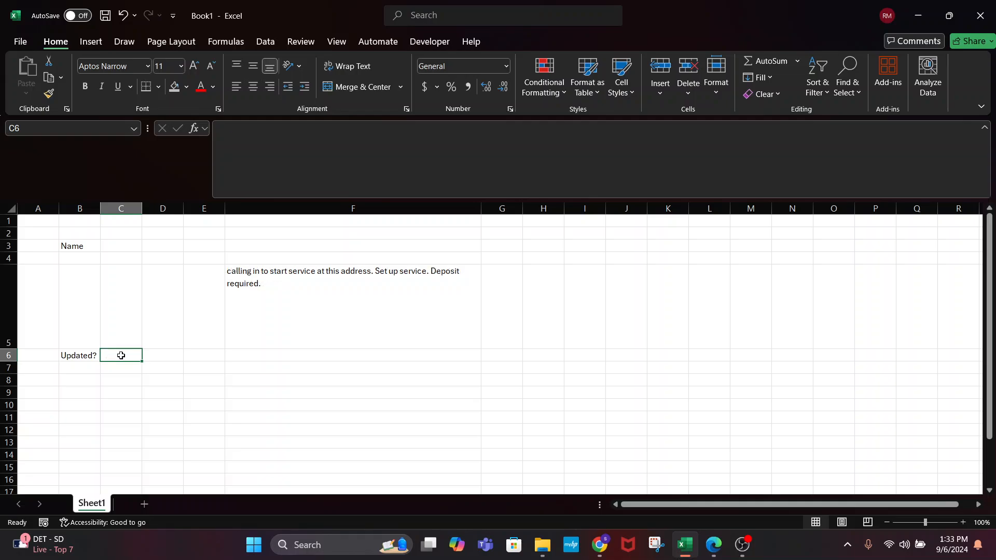
{"action": "left_click", "coordinate": [123, 390]}
Enter the caller's full name in C3, correcting the typos
{"action": "left_click", "coordinate": [104, 244]}
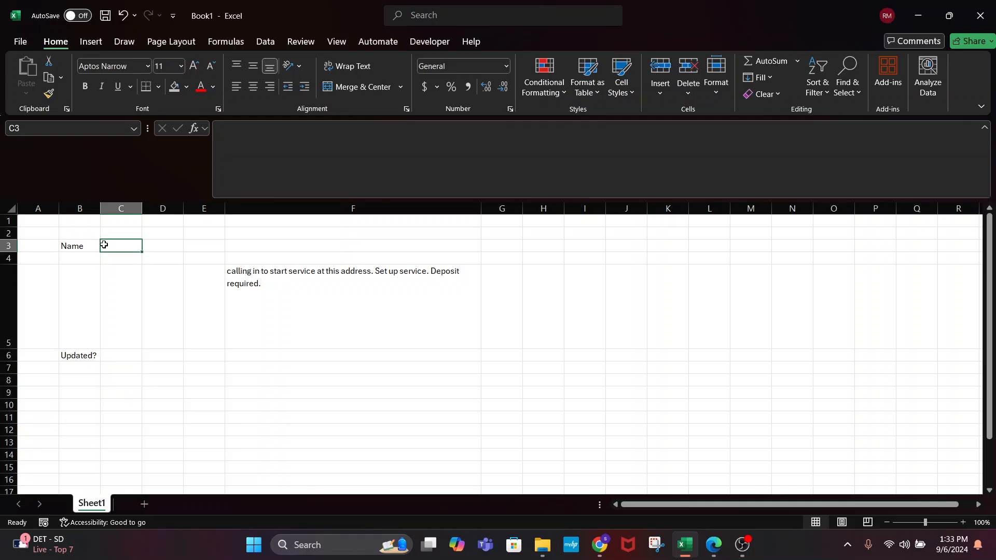
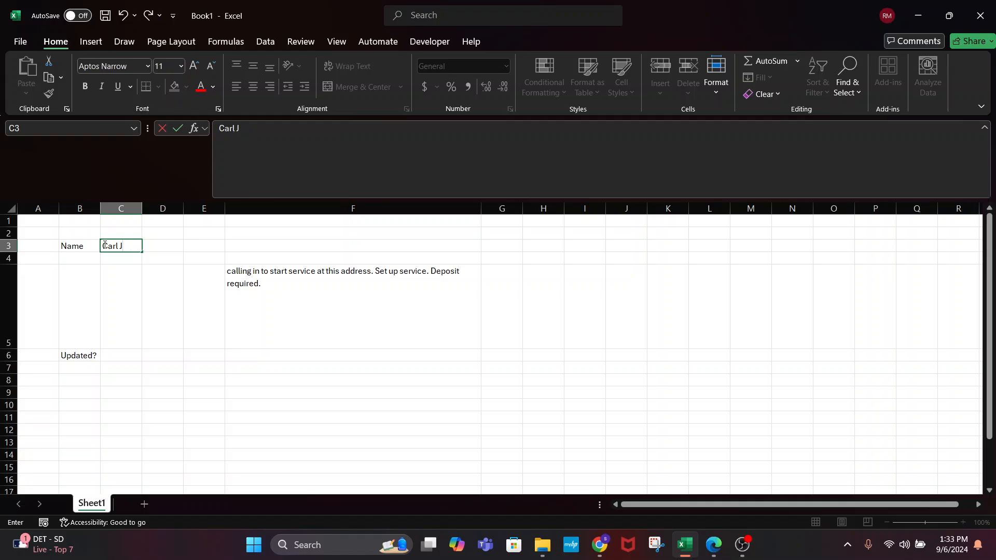
{"action": "key", "text": "Return"}
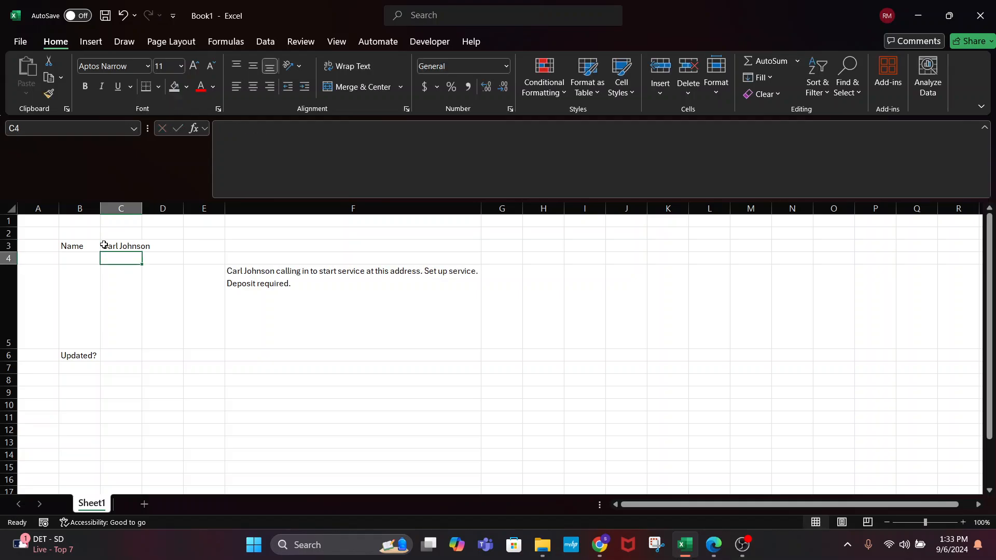
Set C6 back to Yes
{"action": "double_click", "coordinate": [112, 352]}
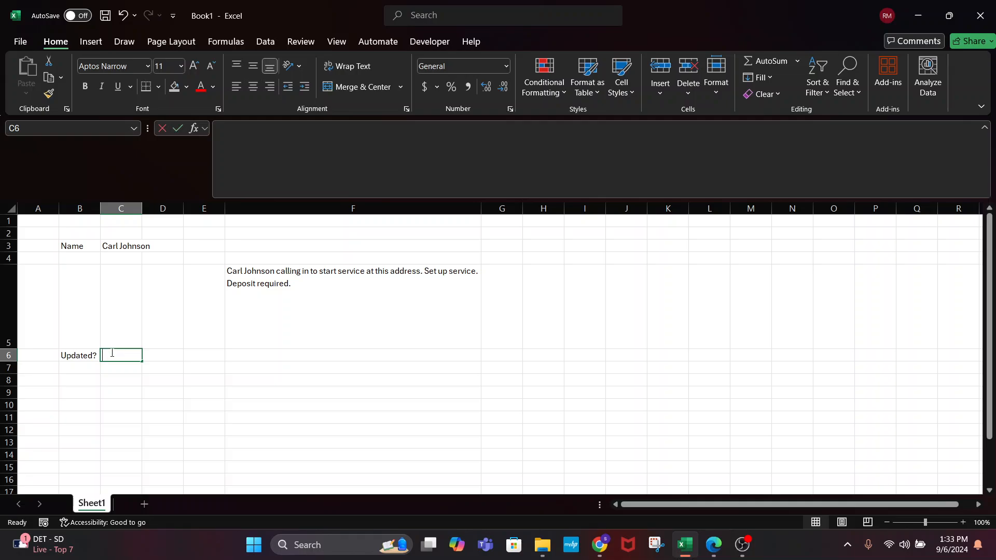
{"action": "type", "text": "Yes"}
{"action": "key", "text": "Return"}
Select all of F5's formula text in the formula bar and copy it
{"action": "left_click", "coordinate": [342, 294]}
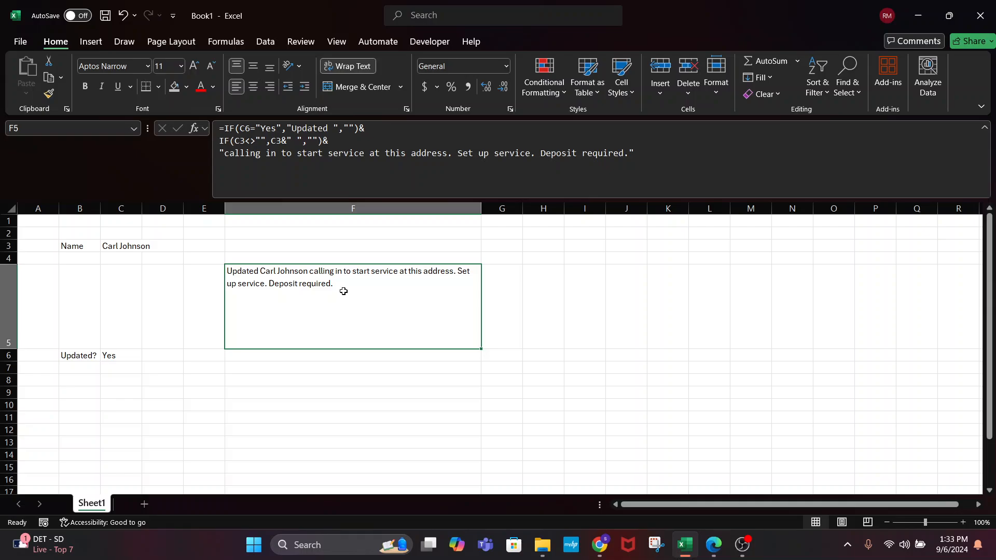
{"action": "left_click_drag", "start_coordinate": [665, 188], "coordinate": [266, 110]}
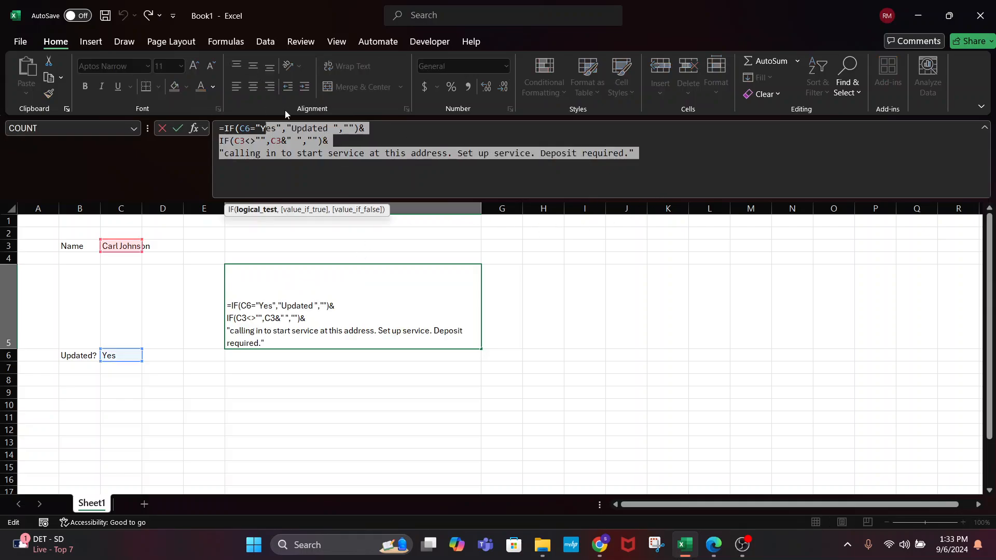
{"action": "left_click", "coordinate": [652, 149]}
{"action": "key", "text": "ctrl+a"}
{"action": "key", "text": "ctrl+c"}
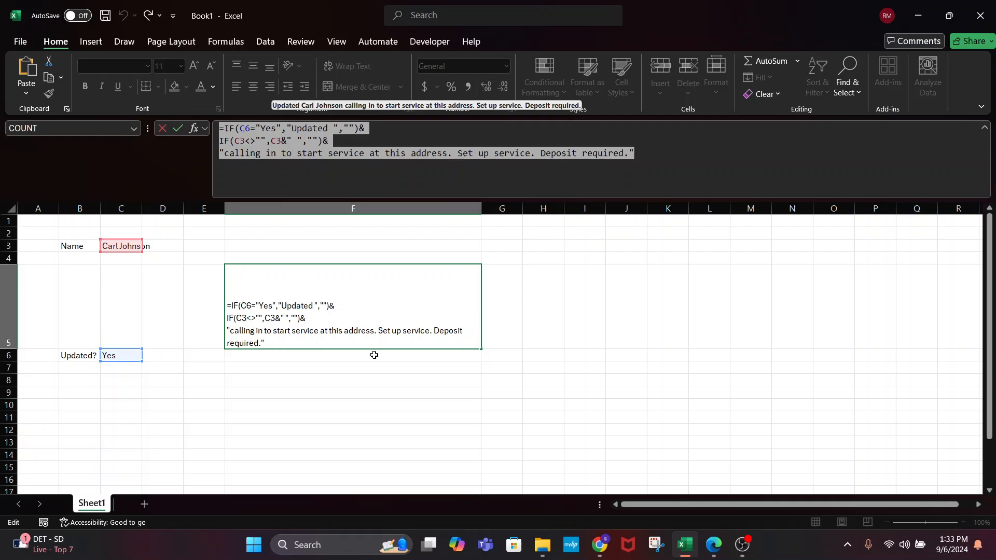
Paste F5's IF formula into F6 and change 'start' to 'stop'
{"action": "key", "text": "Escape"}
{"action": "left_click", "coordinate": [294, 353]}
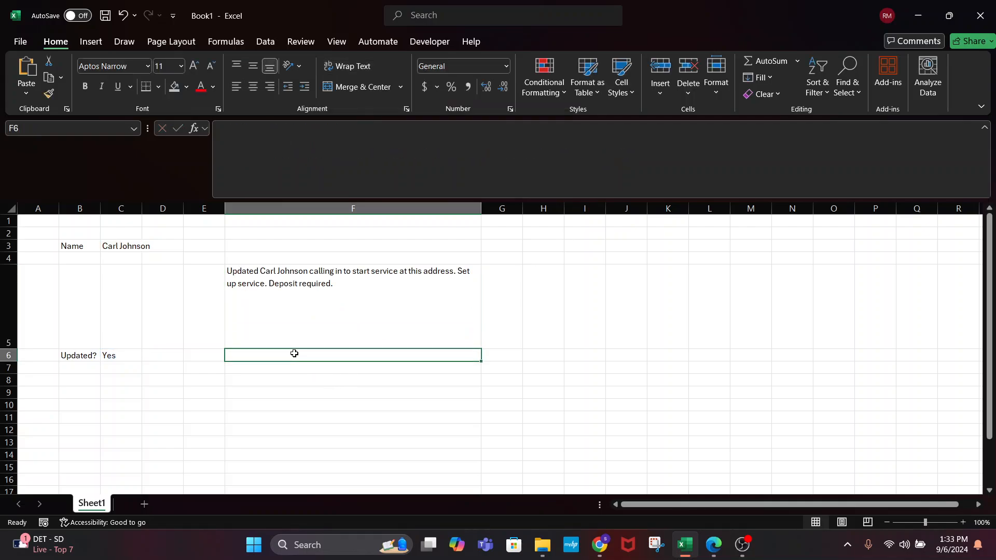
{"action": "left_click", "coordinate": [280, 167]}
{"action": "key", "text": "ctrl+v"}
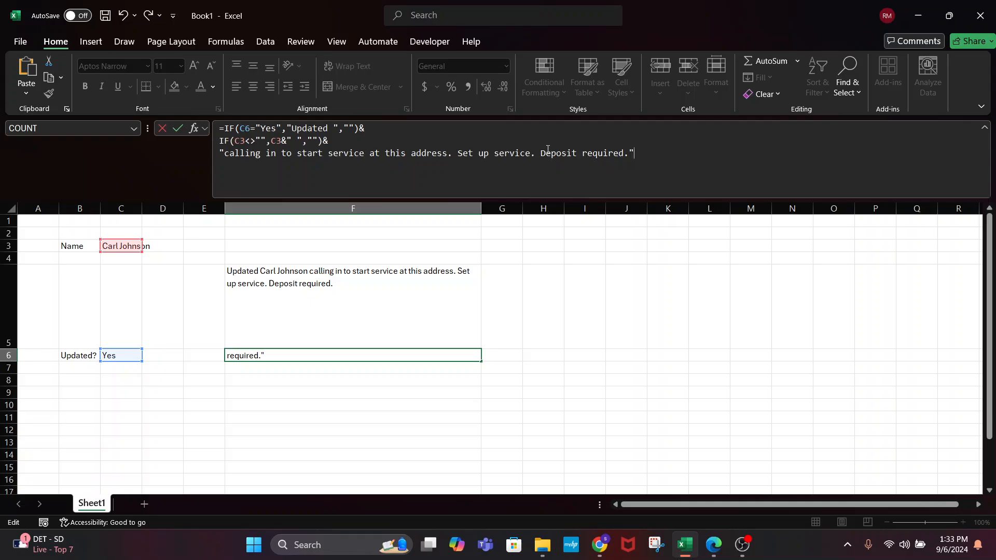
{"action": "double_click", "coordinate": [317, 155]}
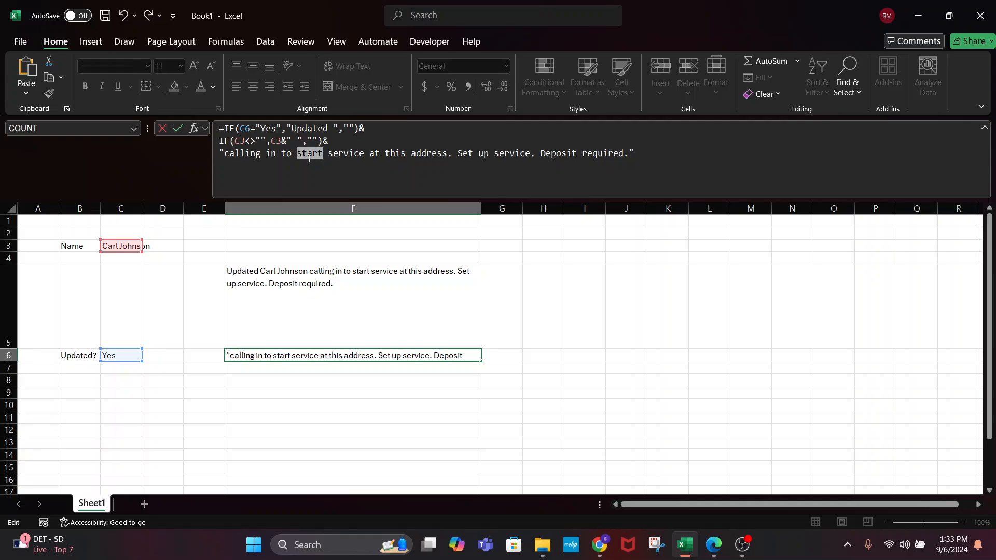
{"action": "type", "text": "stop"}
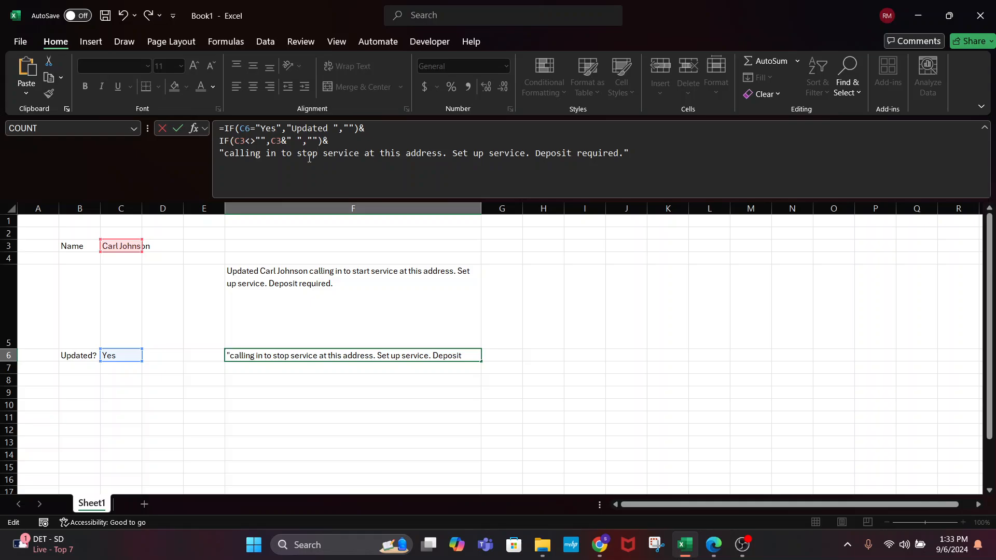
{"action": "key", "text": "Return"}
{"action": "left_click", "coordinate": [348, 357]}
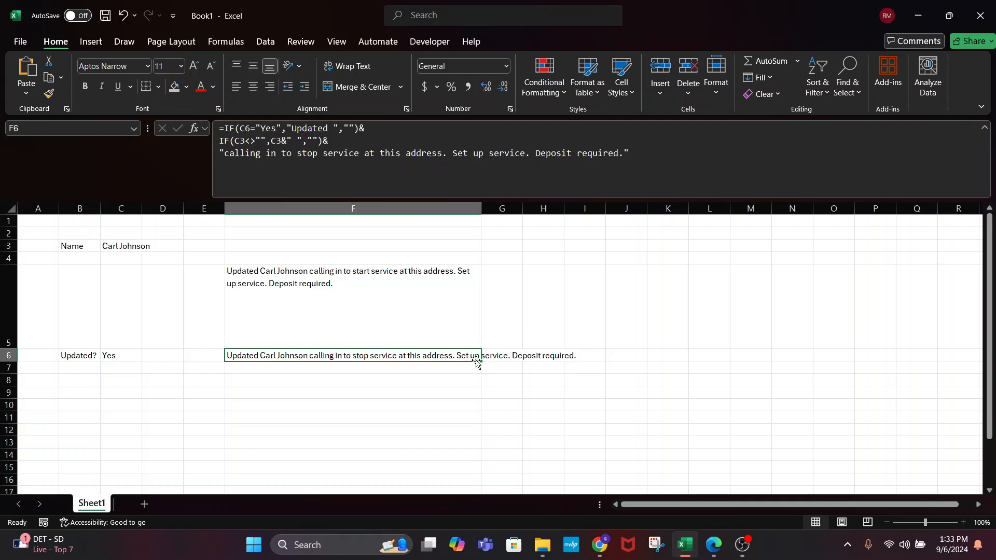
Try adding an F5 reference to F6's formula, then cancel the edit
{"action": "double_click", "coordinate": [360, 354]}
{"action": "left_click", "coordinate": [360, 279]}
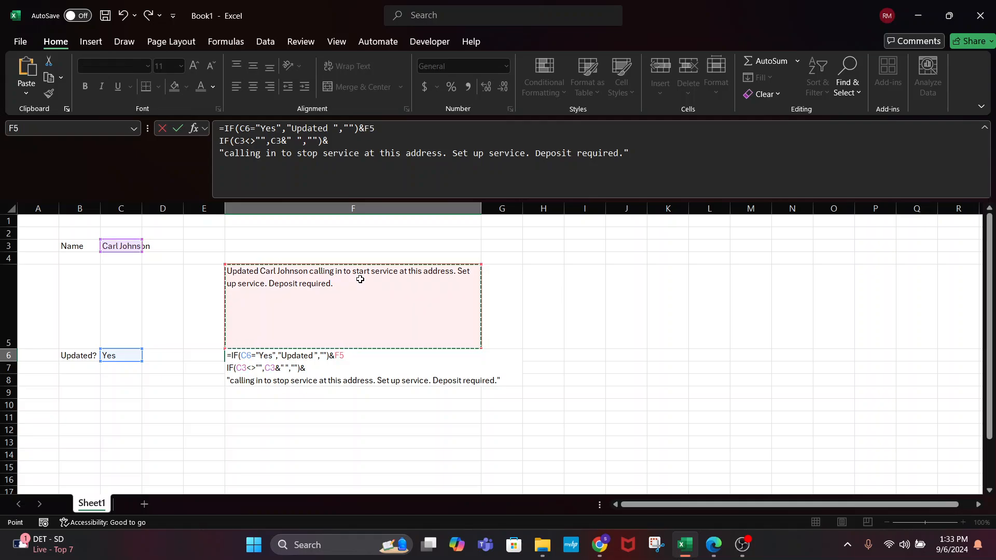
{"action": "key", "text": "Escape"}
{"action": "left_click", "coordinate": [511, 291]}
{"action": "left_click", "coordinate": [324, 353]}
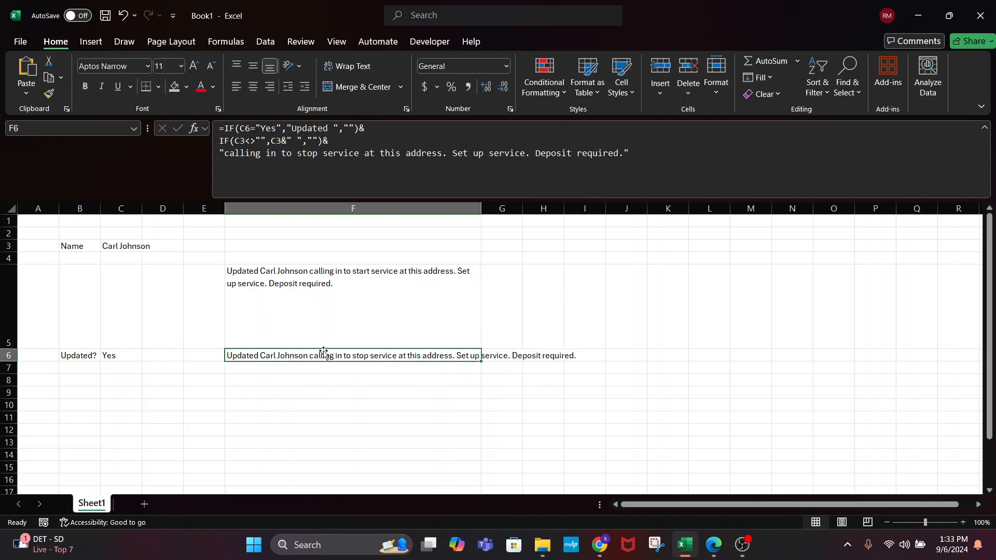
Clear C6, then check the resulting formulas in F5 and F6
{"action": "left_click", "coordinate": [114, 355]}
{"action": "key", "text": "Delete"}
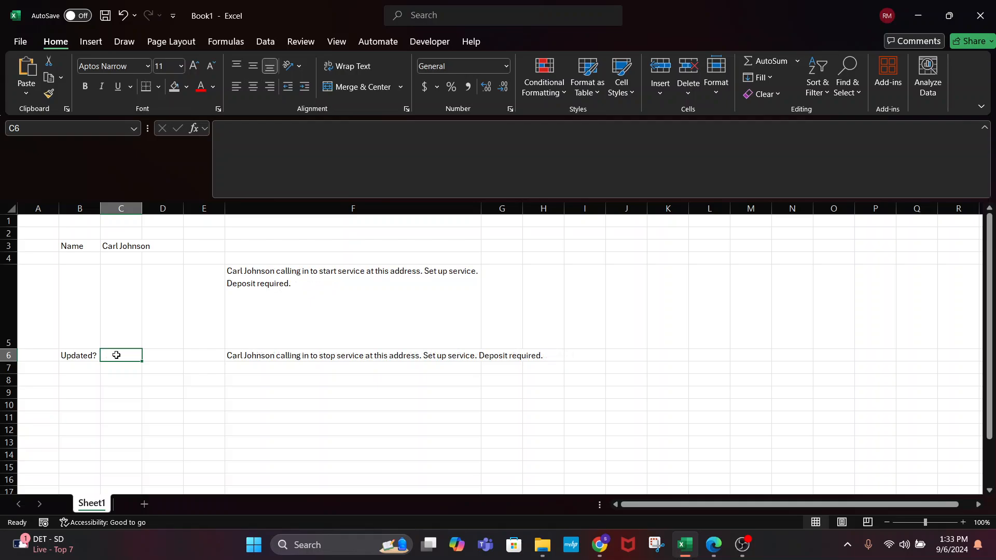
{"action": "left_click", "coordinate": [295, 430]}
{"action": "left_click", "coordinate": [316, 266]}
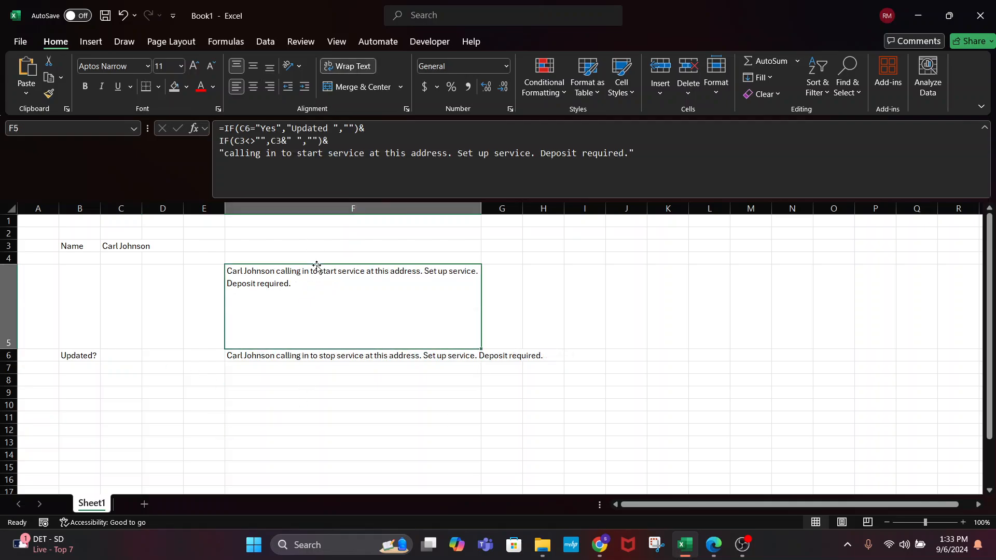
{"action": "left_click", "coordinate": [320, 354]}
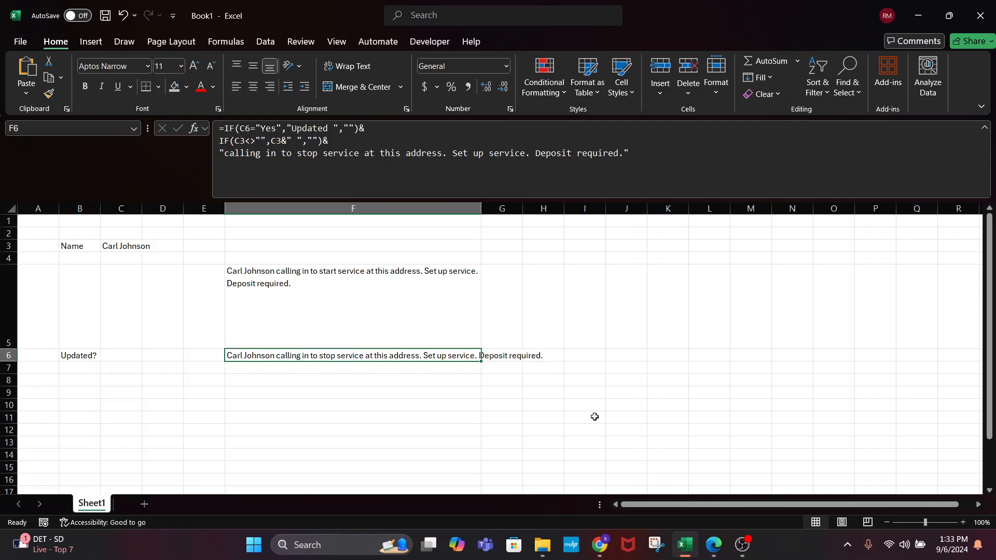
{"action": "key", "text": "ctrl+c"}
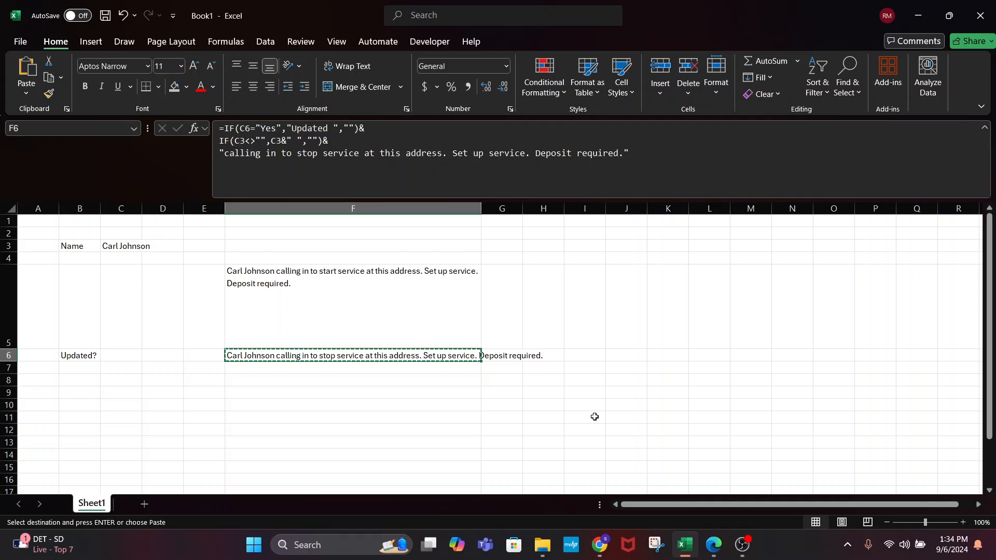
{"action": "key", "text": "Escape"}
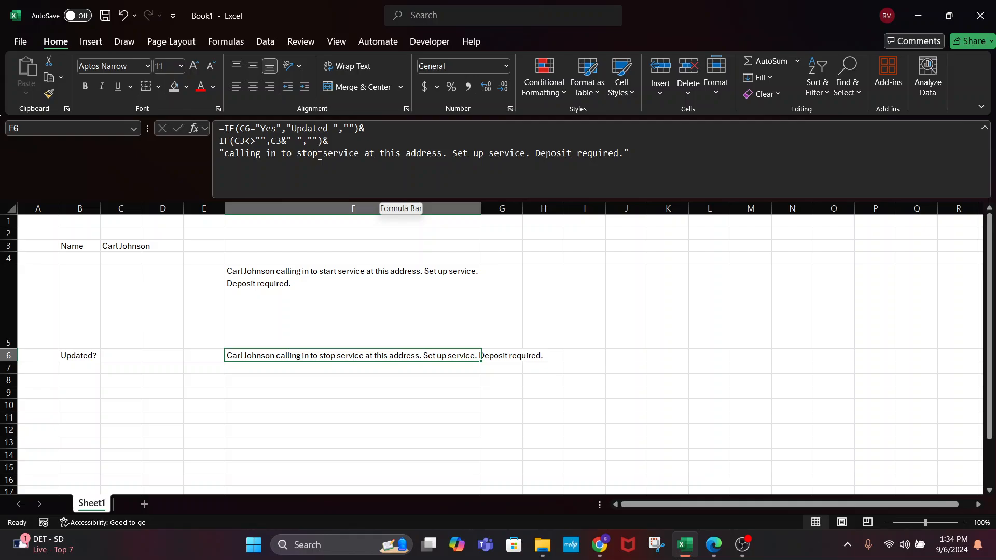
Insert "& after 'at' in F6's formula and accept Excel's suggested correction
{"action": "left_click", "coordinate": [377, 153]}
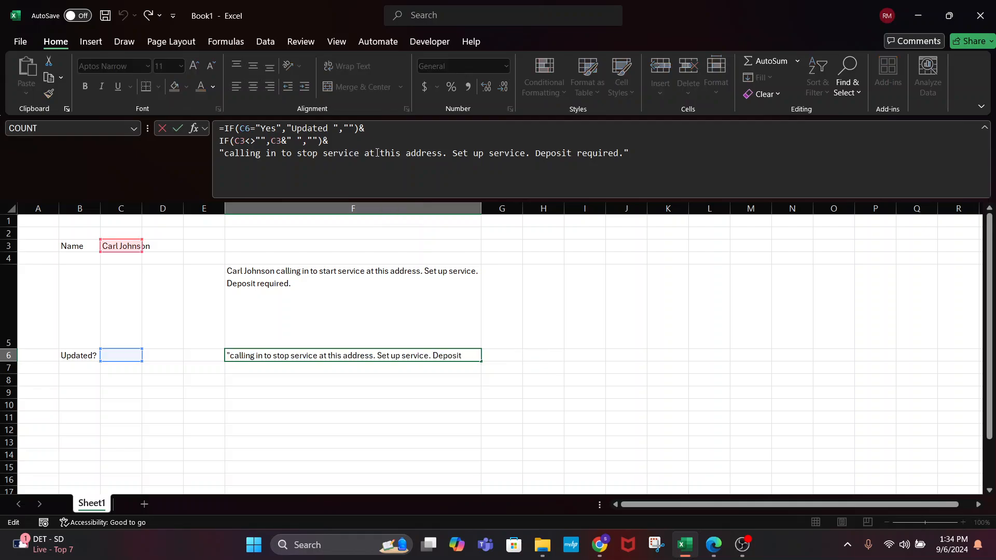
{"action": "type", "text": "\""}
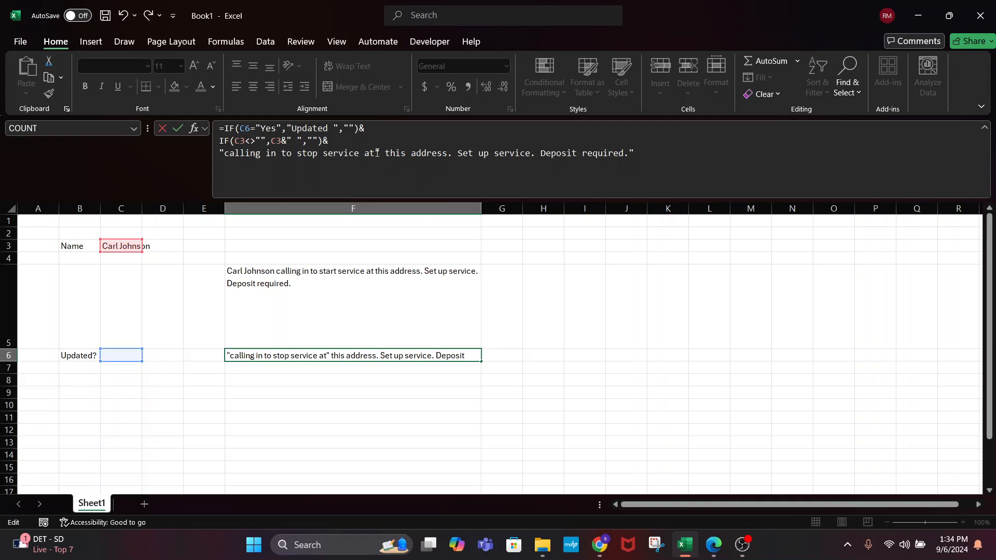
{"action": "type", "text": "&"}
{"action": "key", "text": "Return"}
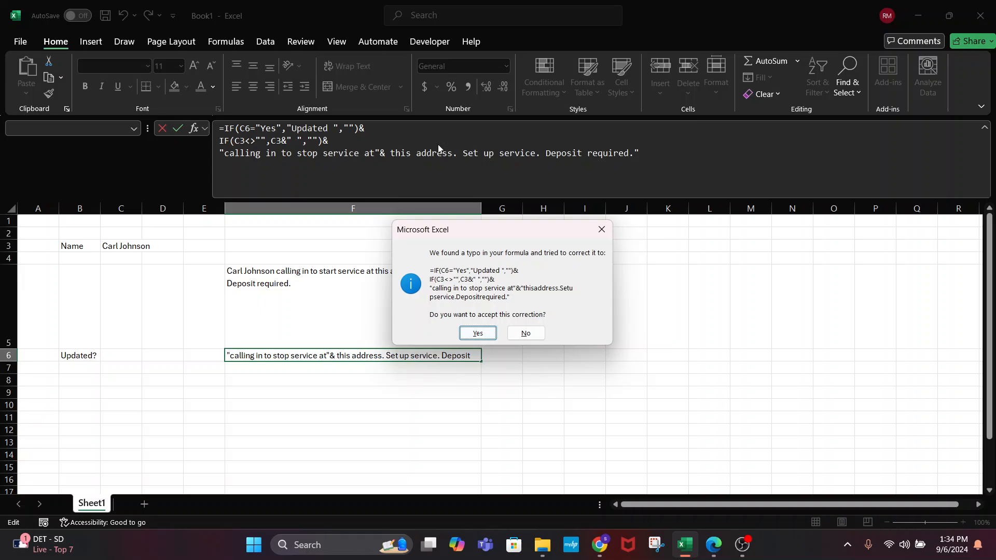
{"action": "left_click", "coordinate": [462, 335]}
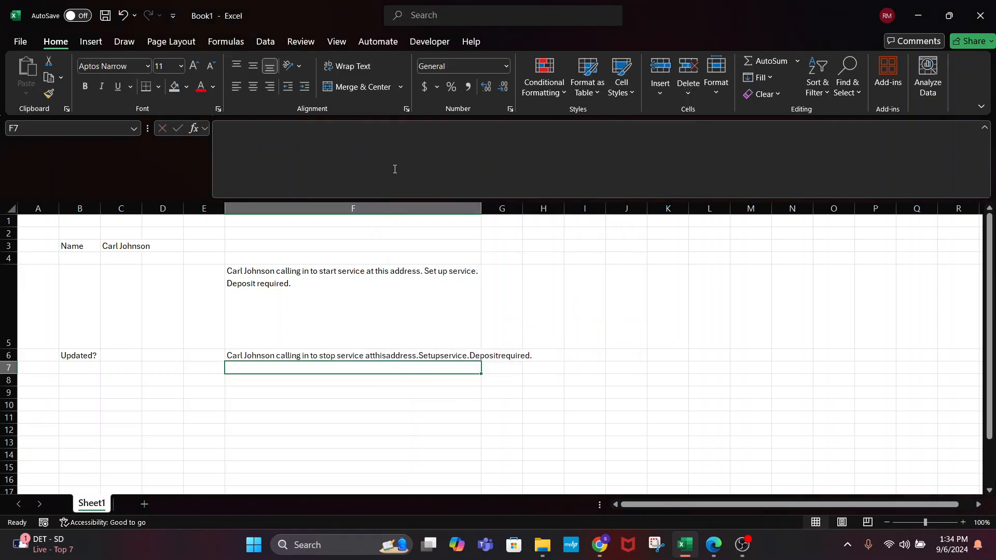
{"action": "left_click", "coordinate": [393, 304]}
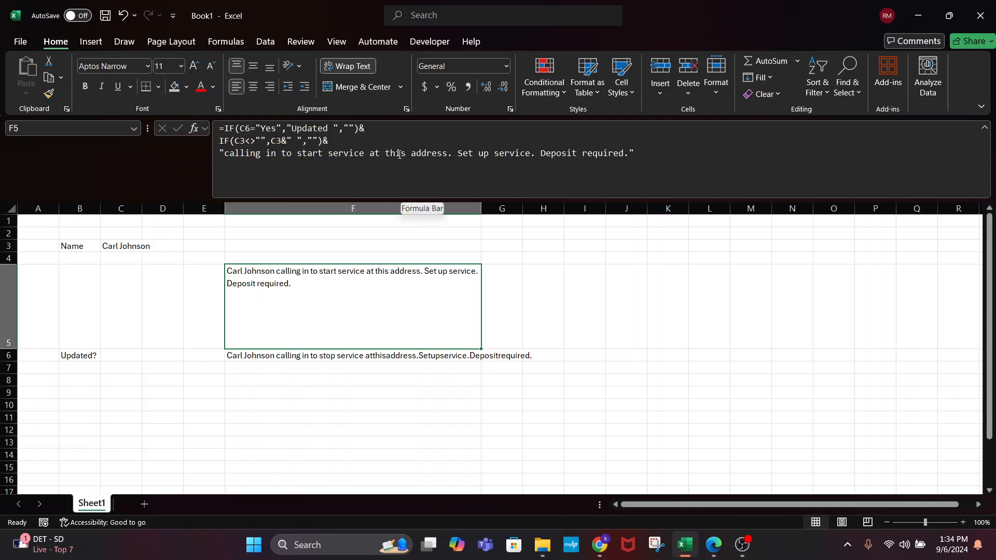
After 'at' in F5's formula, start a new line with IF(C5<>""
{"action": "left_click", "coordinate": [381, 154]}
{"action": "type", "text": "\""}
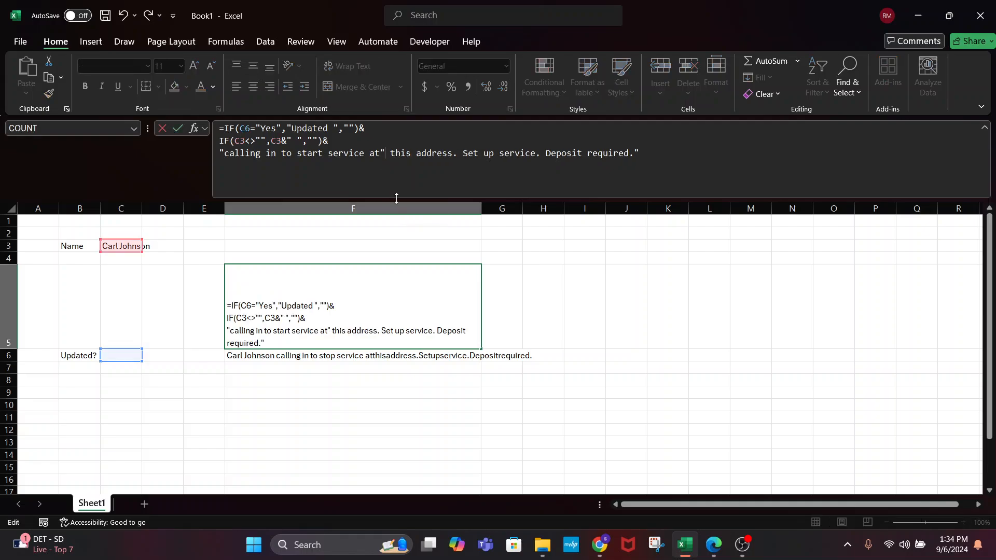
{"action": "type", "text": "&"}
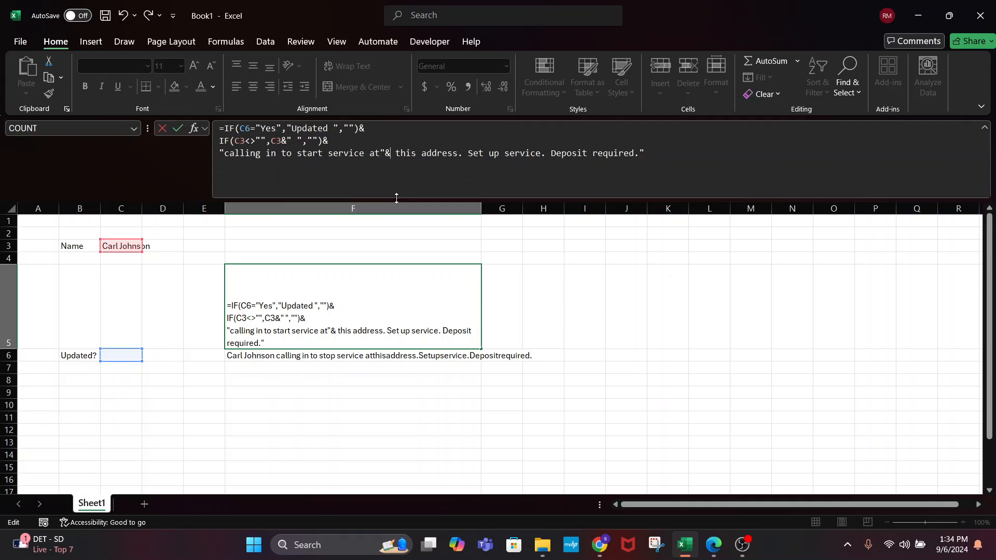
{"action": "key", "text": "alt+Return"}
{"action": "type", "text": "if("}
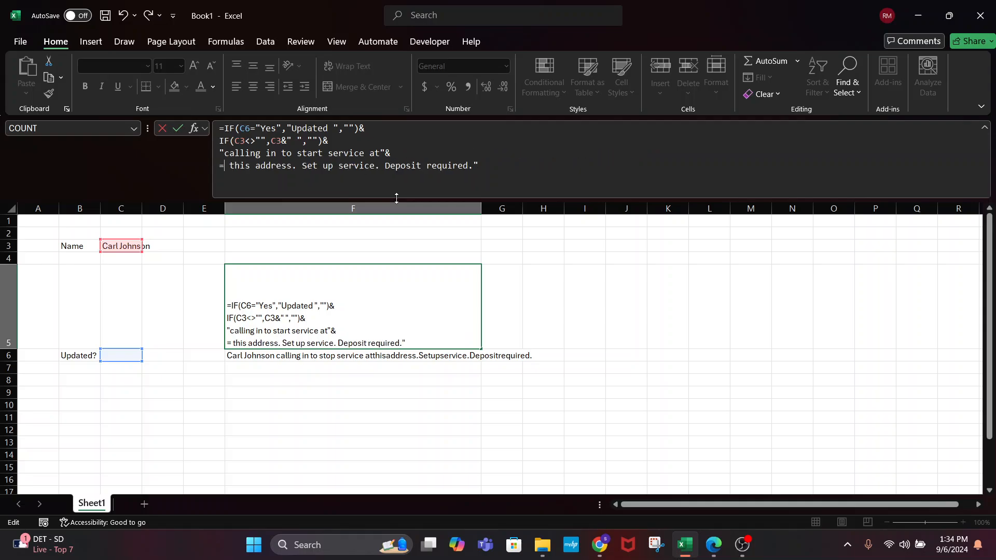
{"action": "type", "text": "("}
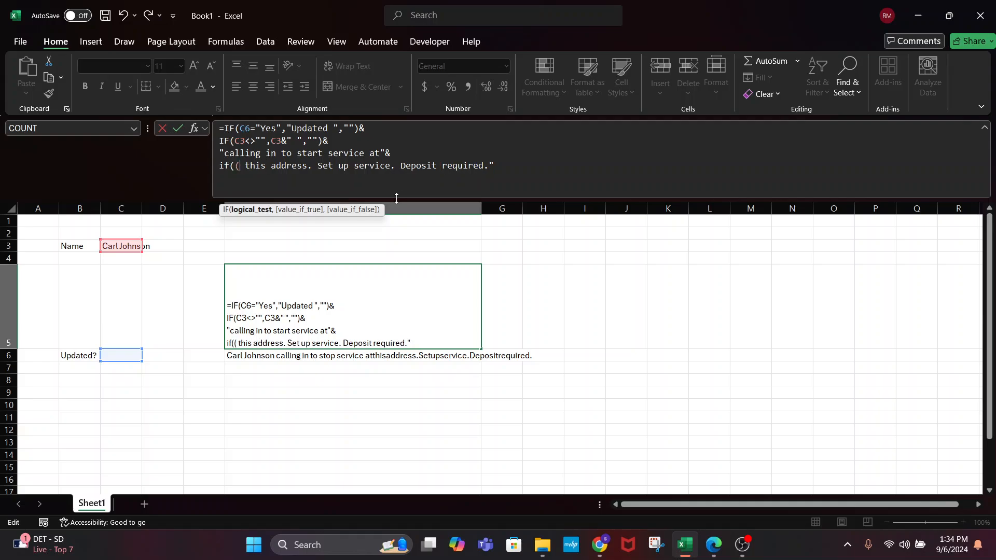
{"action": "key", "text": "BackSpace"}
{"action": "left_click", "coordinate": [129, 292]}
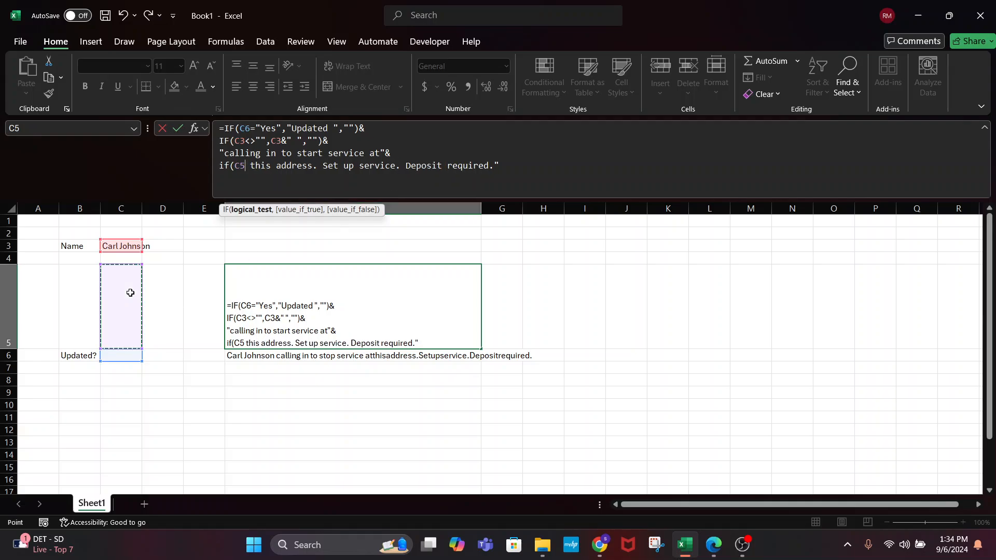
{"action": "type", "text": "<>"}
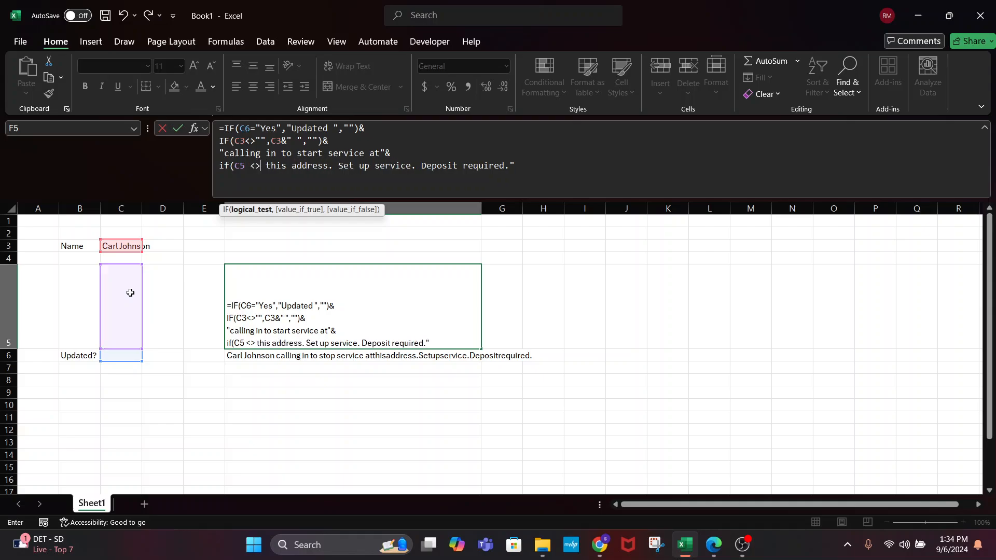
{"action": "key", "text": "shift+space"}
{"action": "type", "text": "\"\""}
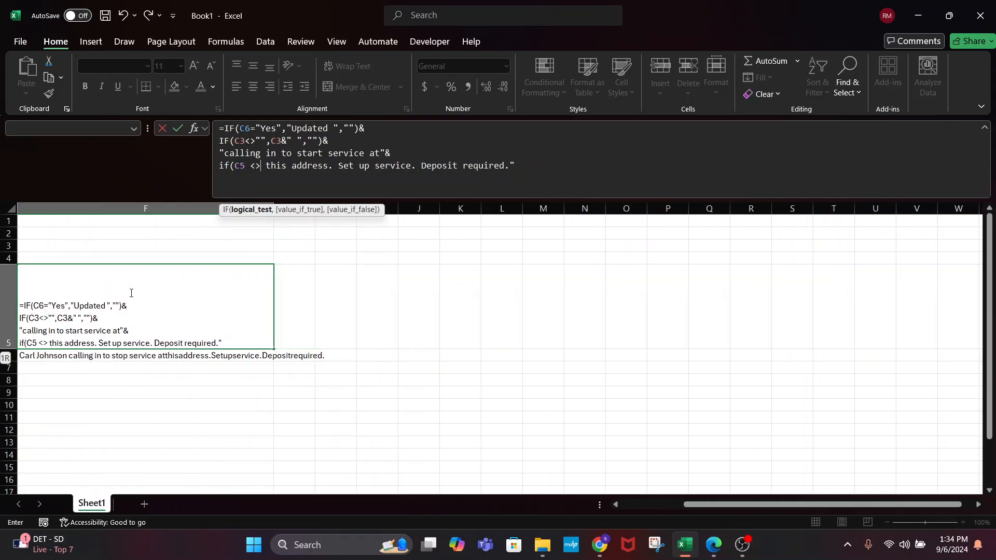
{"action": "key", "text": "BackSpace"}
{"action": "type", "text": "??"}
{"action": "key", "text": "BackSpace"}
{"action": "key", "text": "BackSpace"}
{"action": "type", "text": "\"\""}
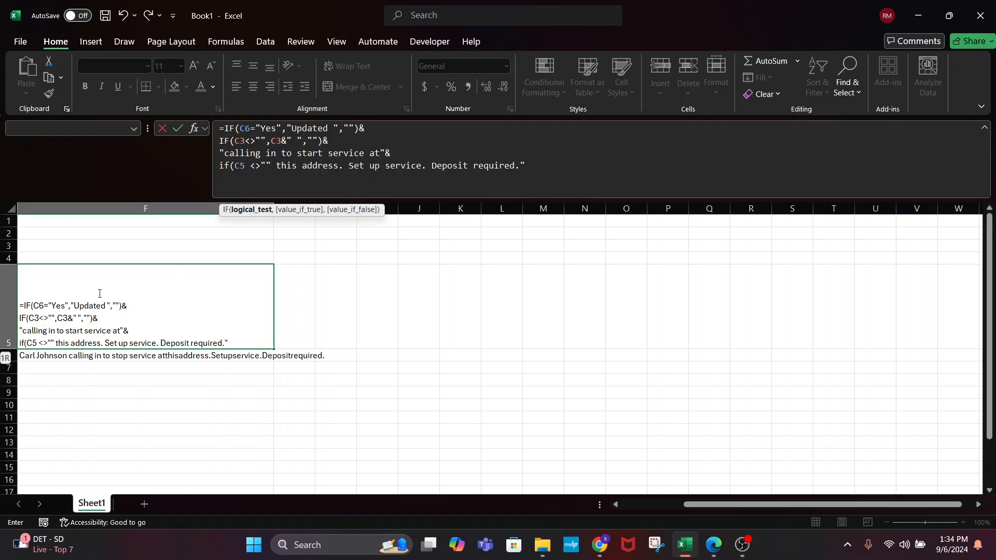
Complete the IF with C5&" ", "" and delete the 'this address' wording
{"action": "left_click", "coordinate": [261, 166]}
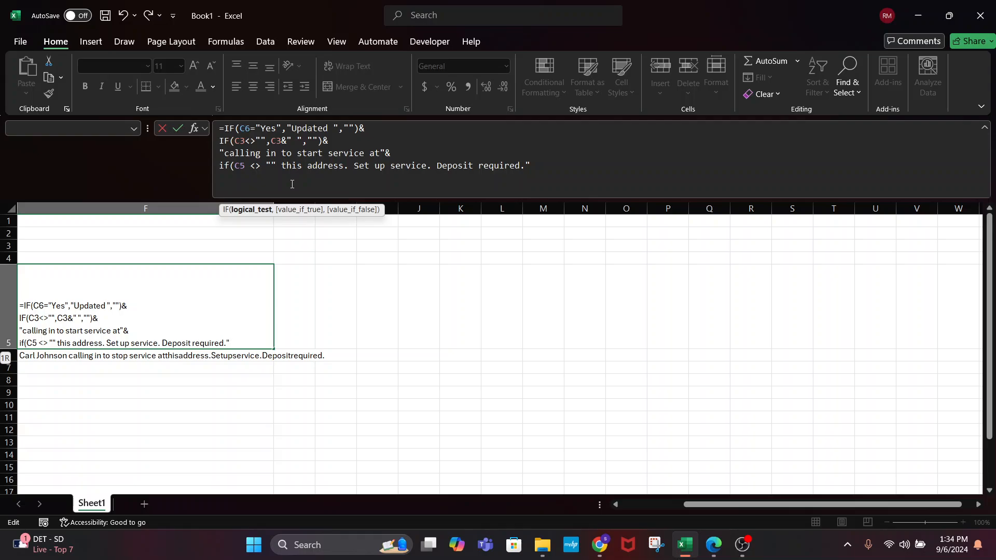
{"action": "key", "text": "Right"}
{"action": "key", "text": "Right"}
{"action": "type", "text": ", "}
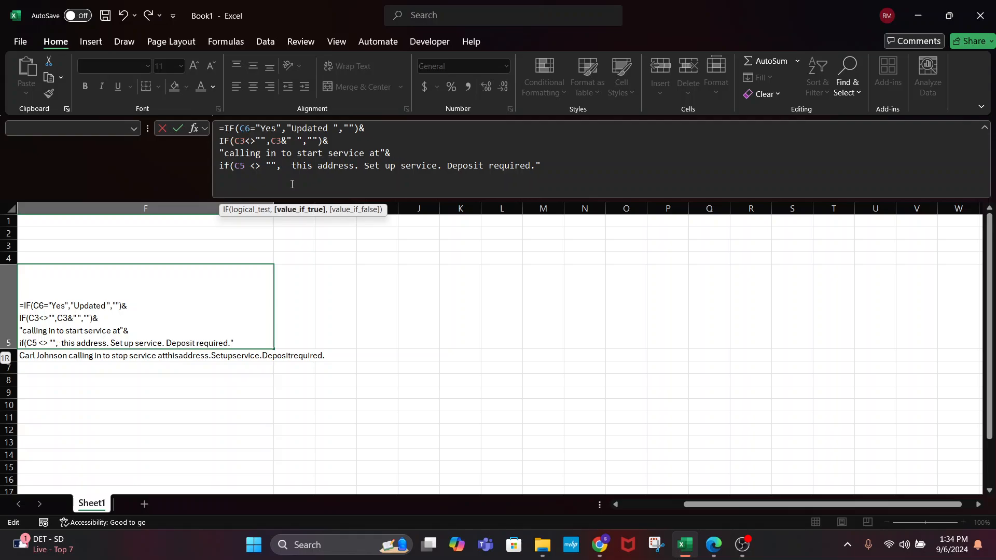
{"action": "type", "text": "C5"}
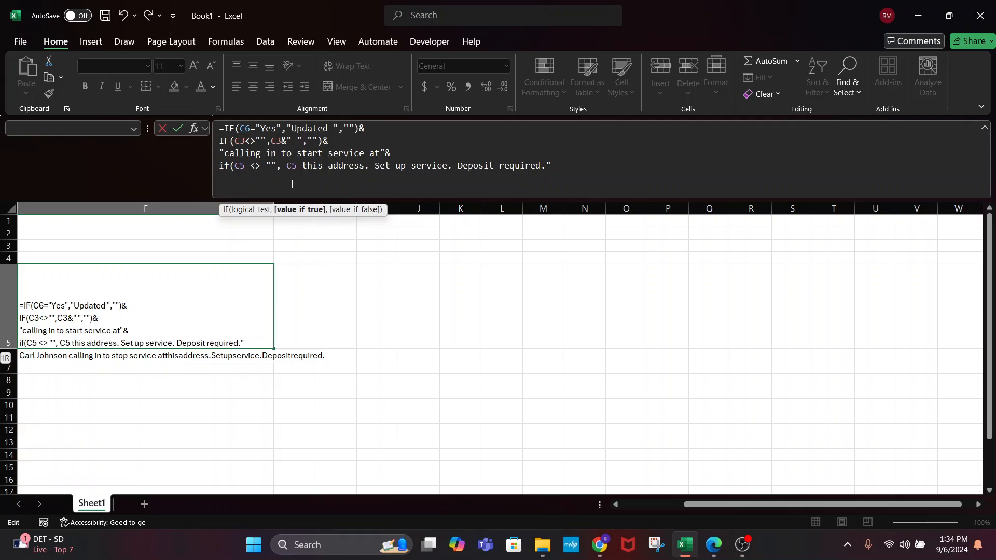
{"action": "type", "text": "&\" \""}
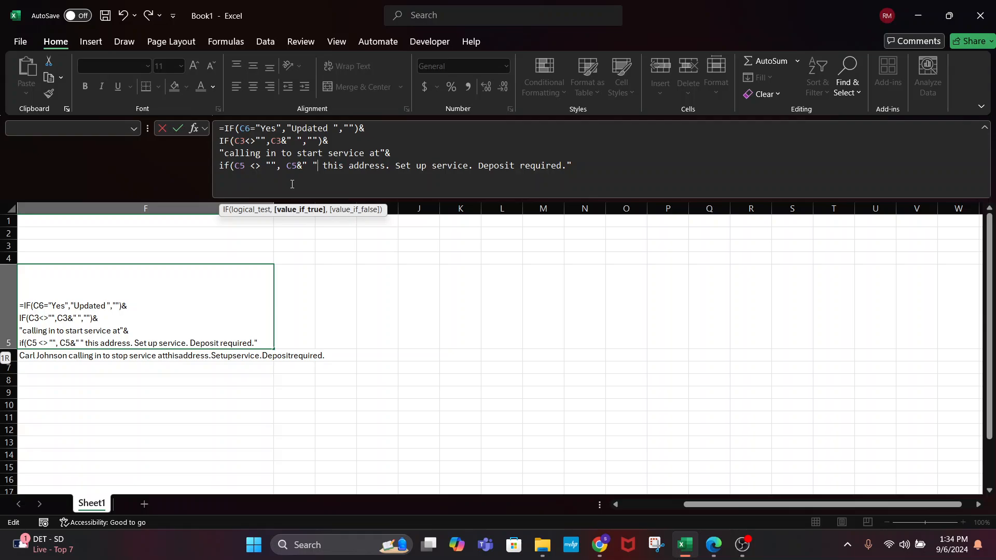
{"action": "type", "text": ", \"\"0"}
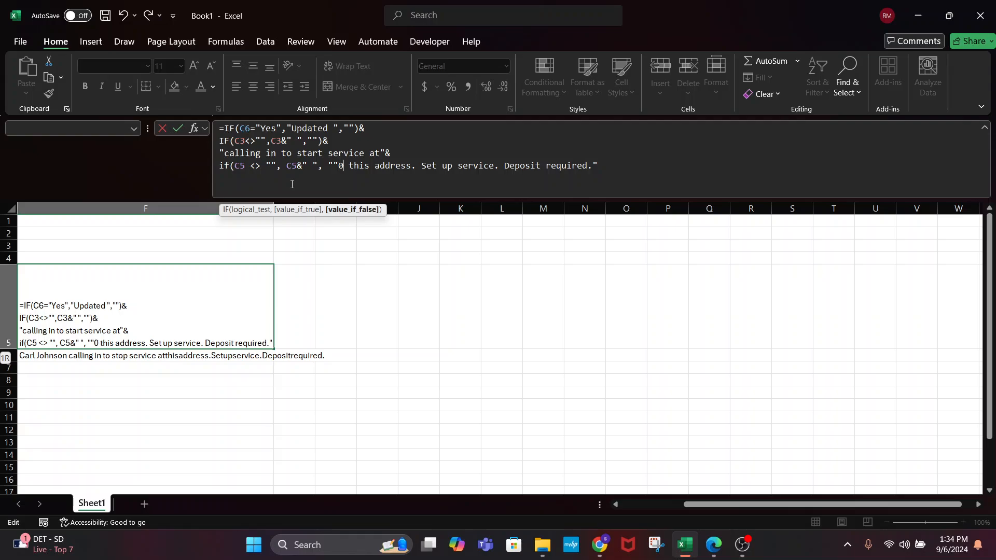
{"action": "key", "text": "BackSpace"}
{"action": "type", "text": "&"}
{"action": "key", "text": "BackSpace"}
{"action": "key", "text": "BackSpace"}
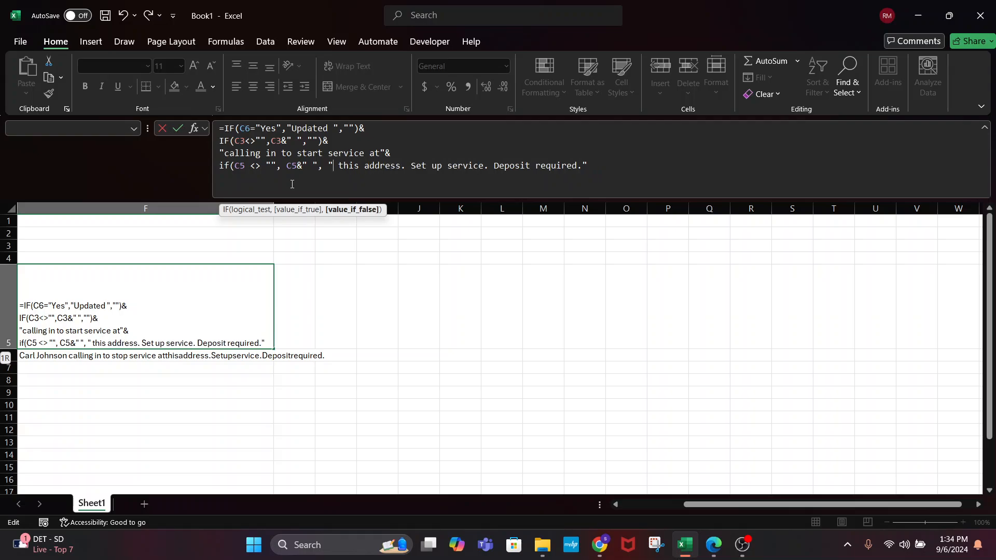
{"action": "type", "text": "\")&"}
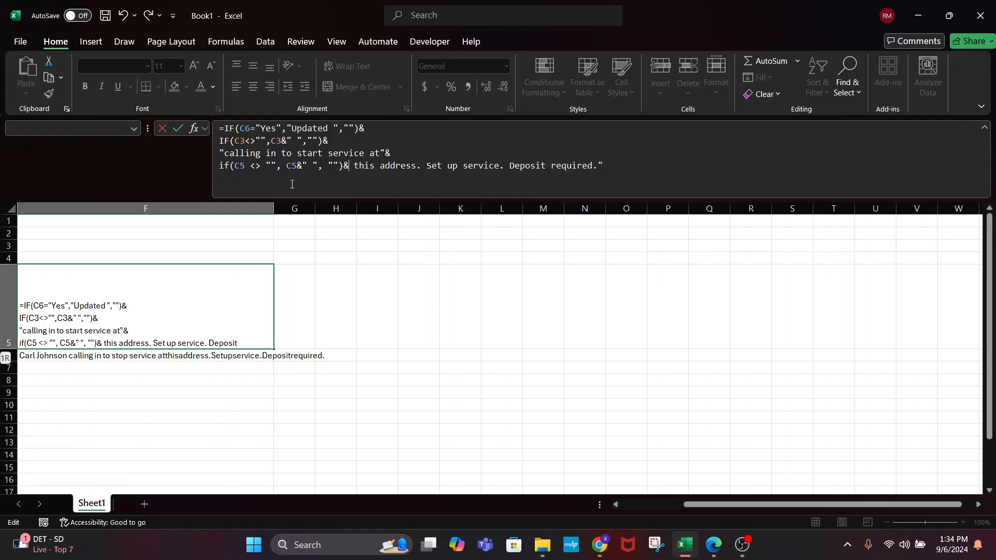
{"action": "key", "text": "alt+Return"}
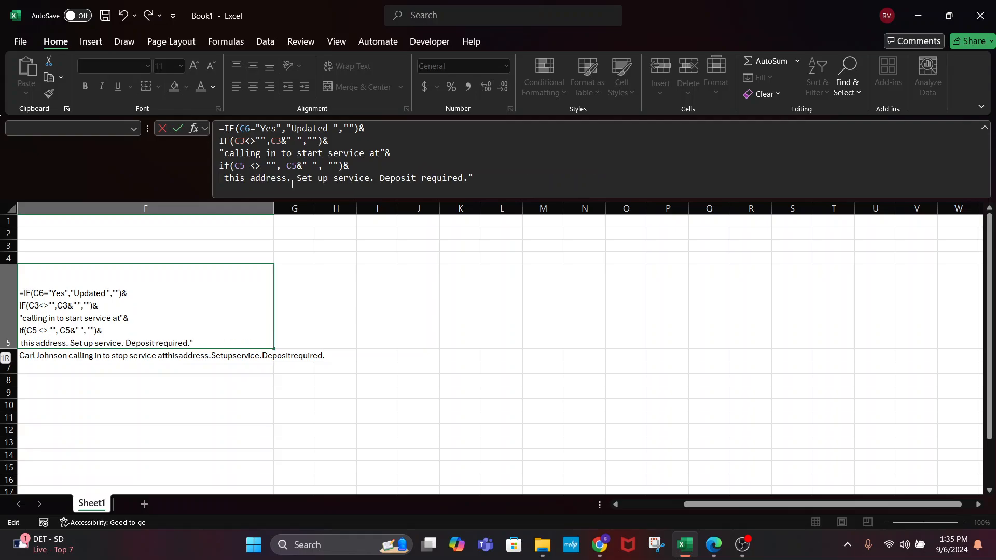
{"action": "type", "text": "\""}
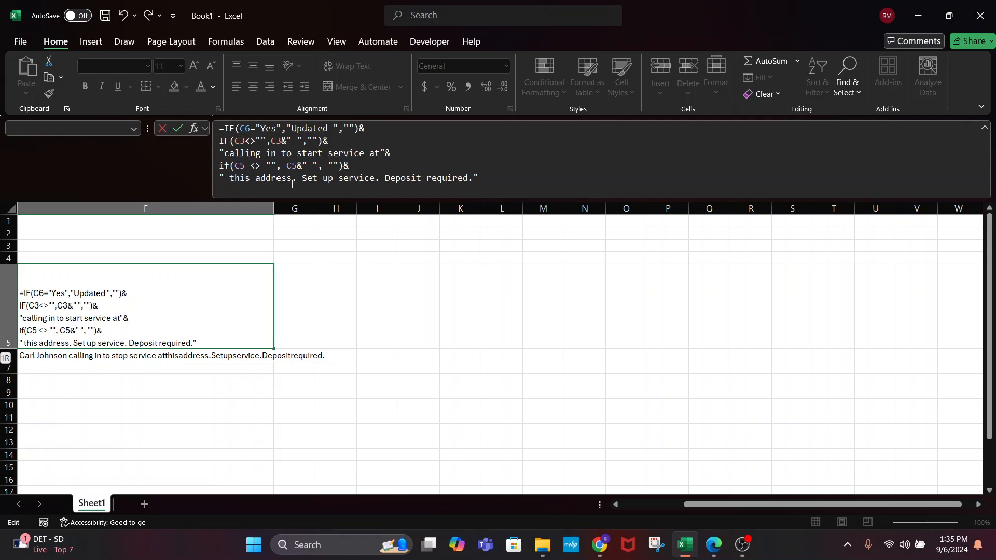
{"action": "key", "text": "Delete"}
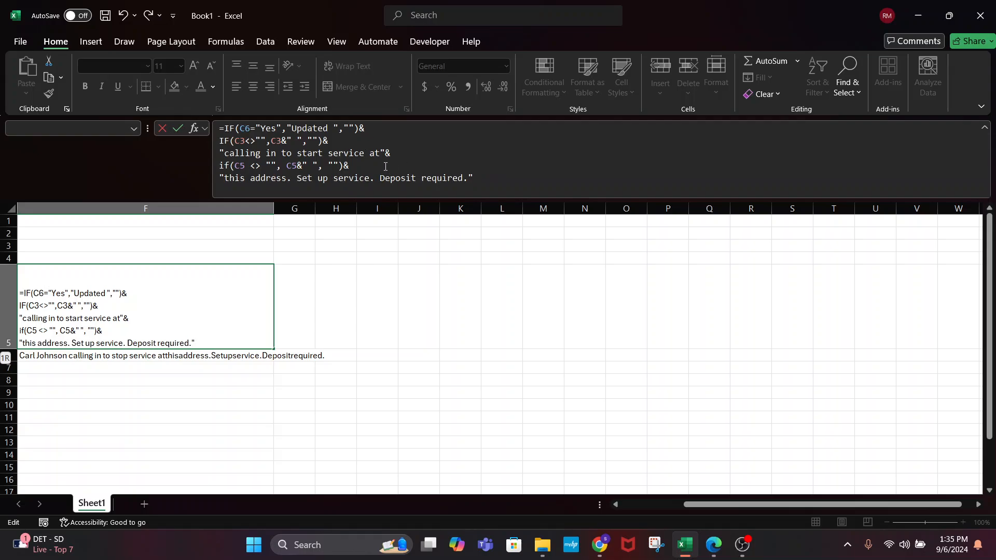
{"action": "key", "text": "Delete"}
{"action": "key", "text": "Delete"}
{"action": "key", "text": "Delete"}
{"action": "key", "text": "Delete"}
{"action": "key", "text": "Delete"}
{"action": "key", "text": "Delete"}
{"action": "key", "text": "Delete"}
{"action": "key", "text": "Delete"}
{"action": "key", "text": "Delete"}
{"action": "key", "text": "Delete"}
{"action": "key", "text": "Delete"}
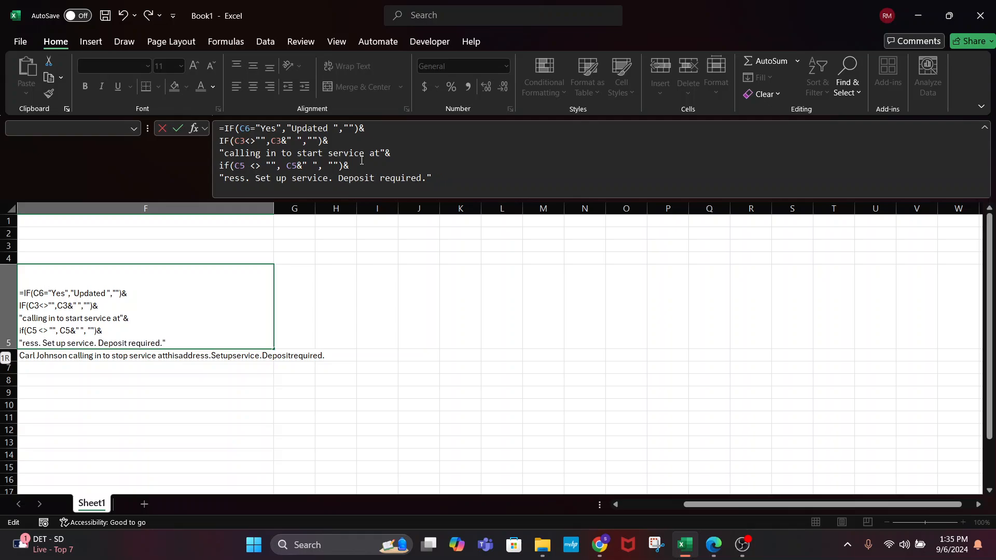
{"action": "key", "text": "Delete"}
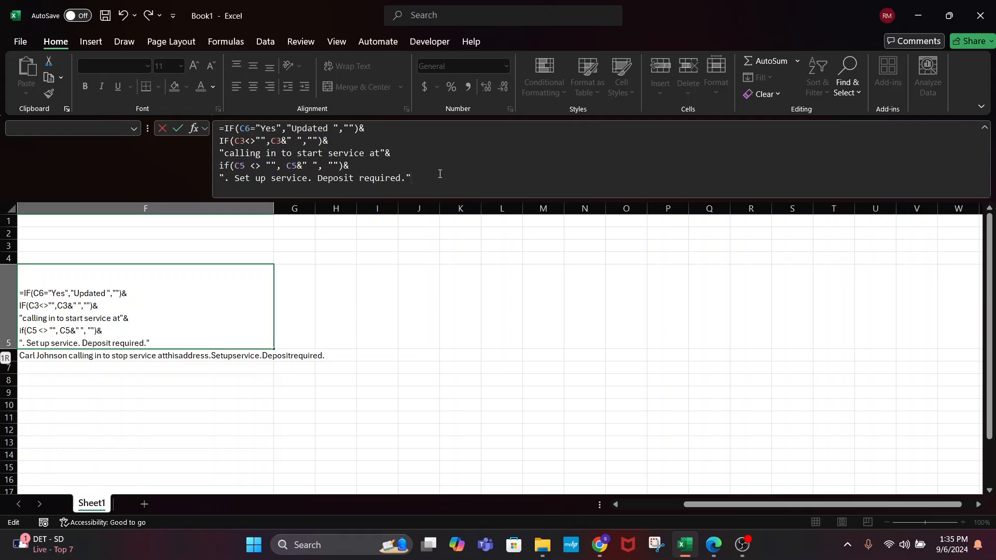
{"action": "key", "text": "Return"}
{"action": "left_click", "coordinate": [202, 302]}
{"action": "scroll", "coordinate": [203, 303], "scroll_direction": "right", "scroll_amount": 2}
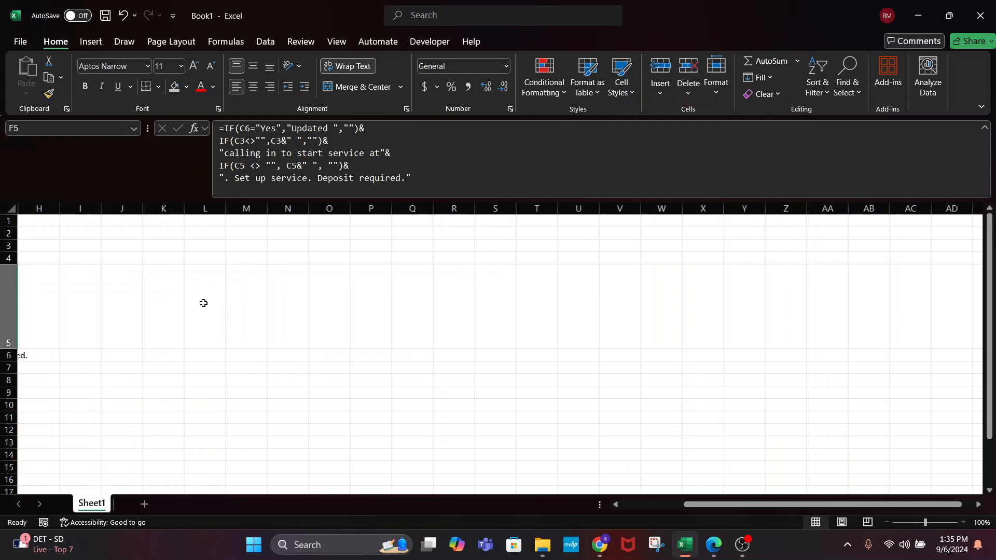
{"action": "scroll", "coordinate": [203, 303], "scroll_direction": "left", "scroll_amount": 2}
Enter a street address in C5
{"action": "left_click", "coordinate": [82, 293]}
{"action": "left_click", "coordinate": [127, 304]}
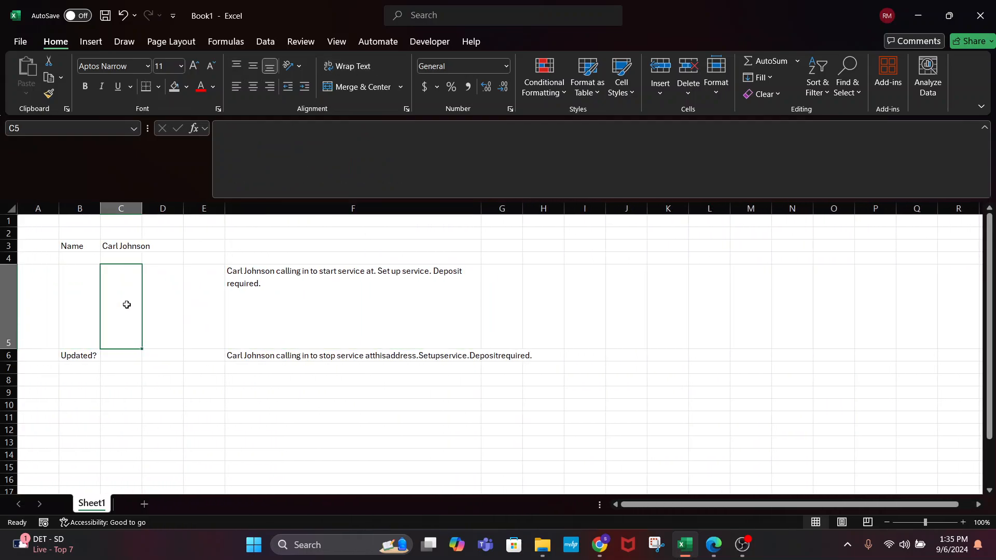
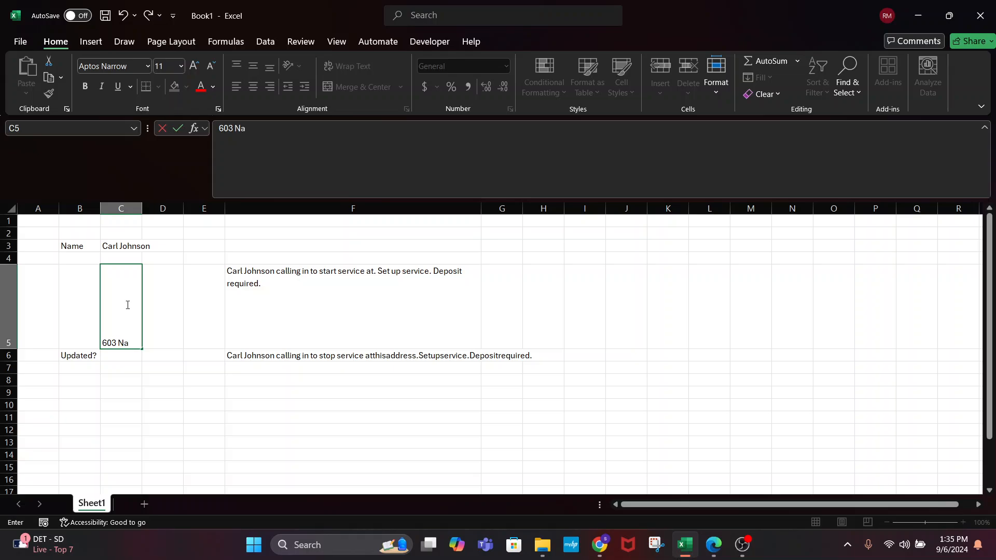
{"action": "key", "text": "Return"}
Insert " "& before C5 in F5's formula, fixing the misplaced ampersand error
{"action": "left_click", "coordinate": [293, 333]}
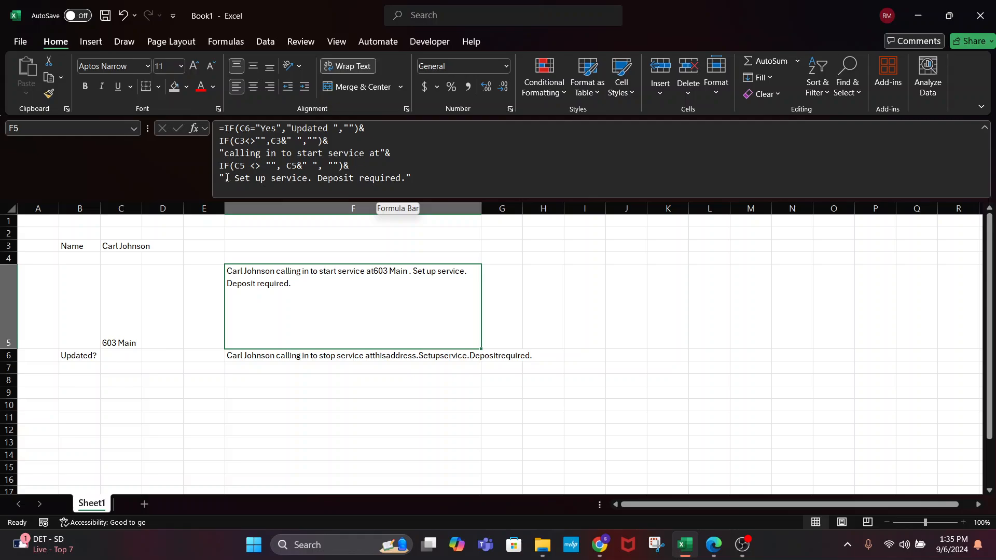
{"action": "left_click", "coordinate": [282, 166]}
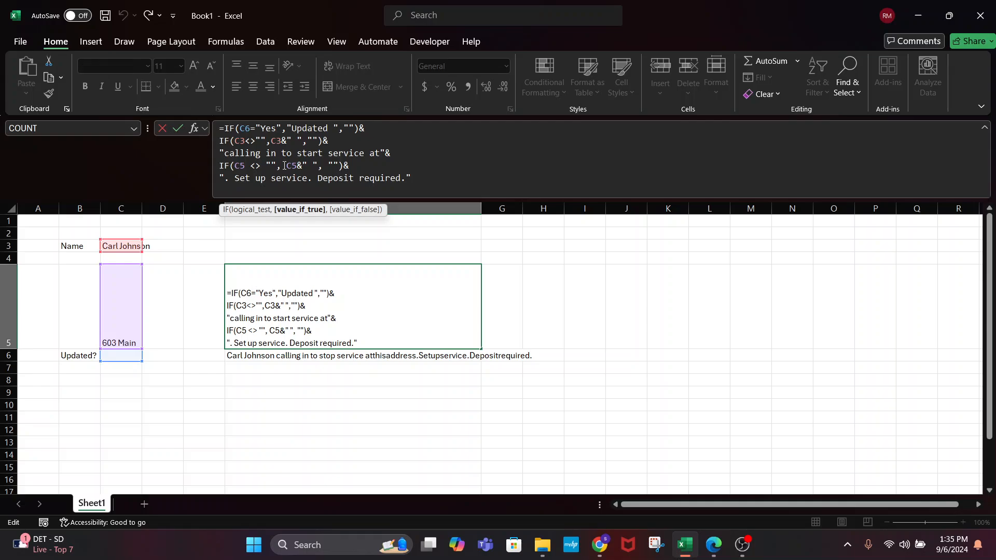
{"action": "type", "text": "&\" "}
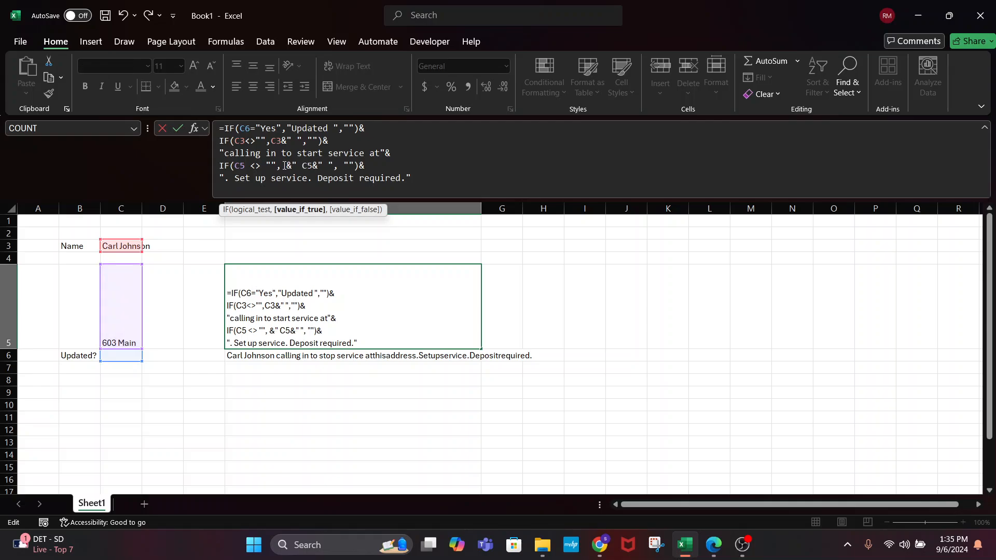
{"action": "type", "text": "\"&"}
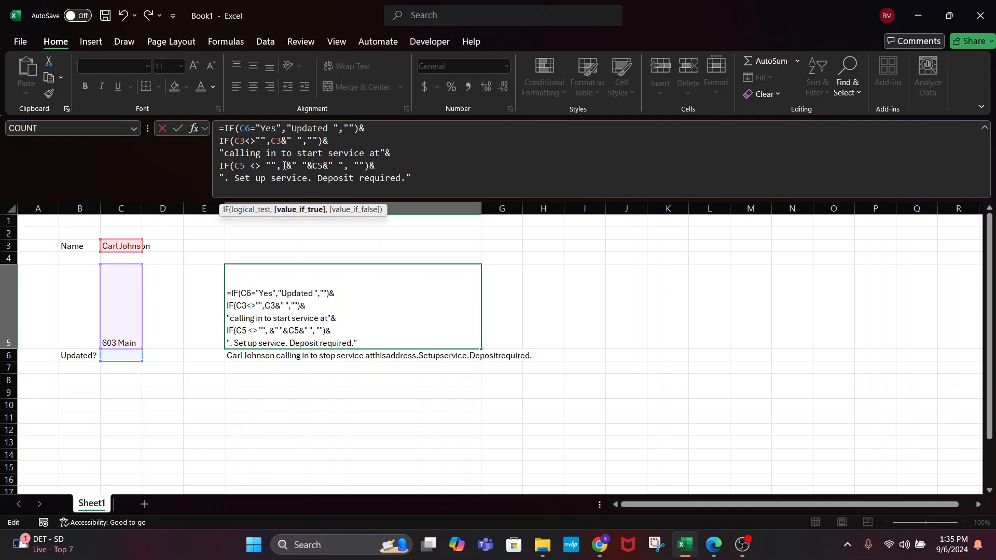
{"action": "key", "text": "Return"}
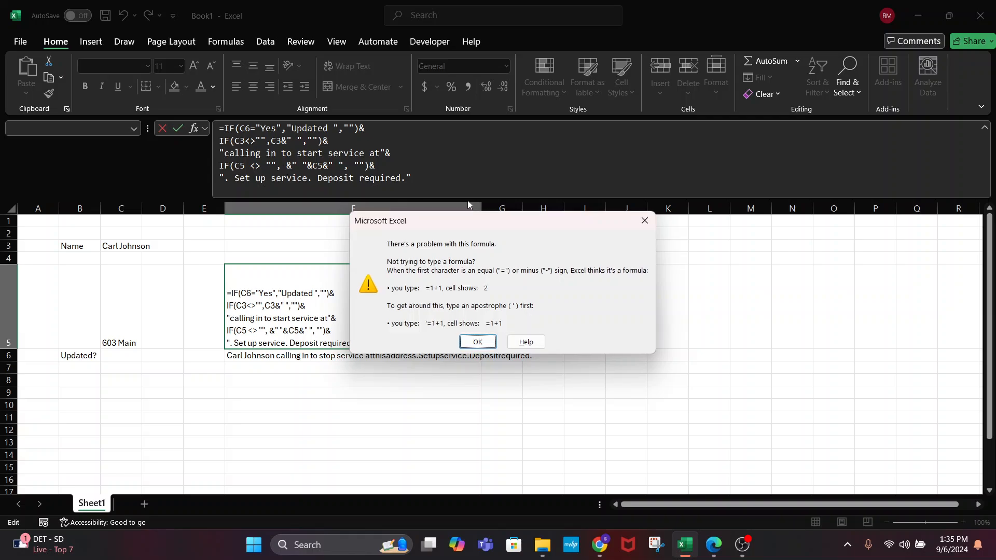
{"action": "left_click", "coordinate": [478, 342]}
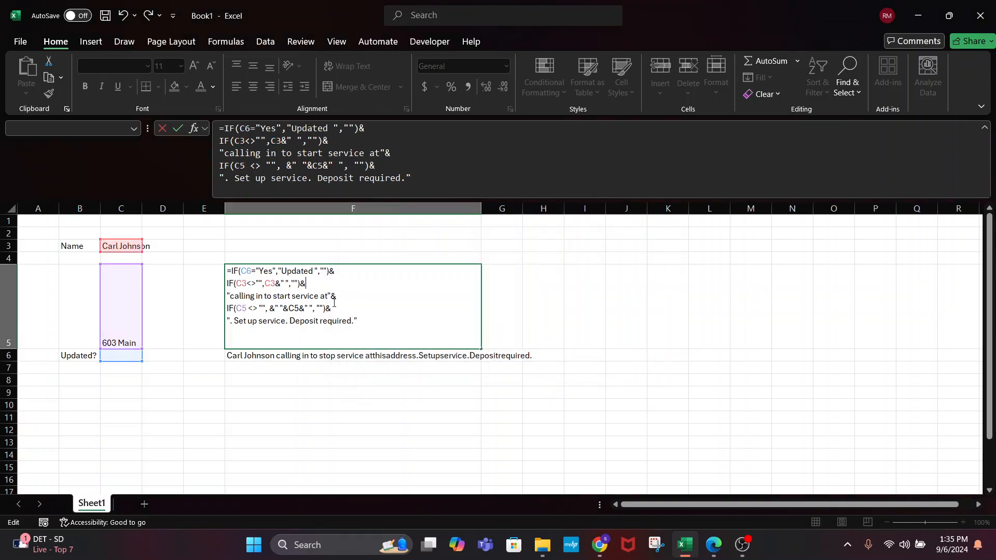
{"action": "left_click", "coordinate": [292, 165]}
{"action": "key", "text": "BackSpace"}
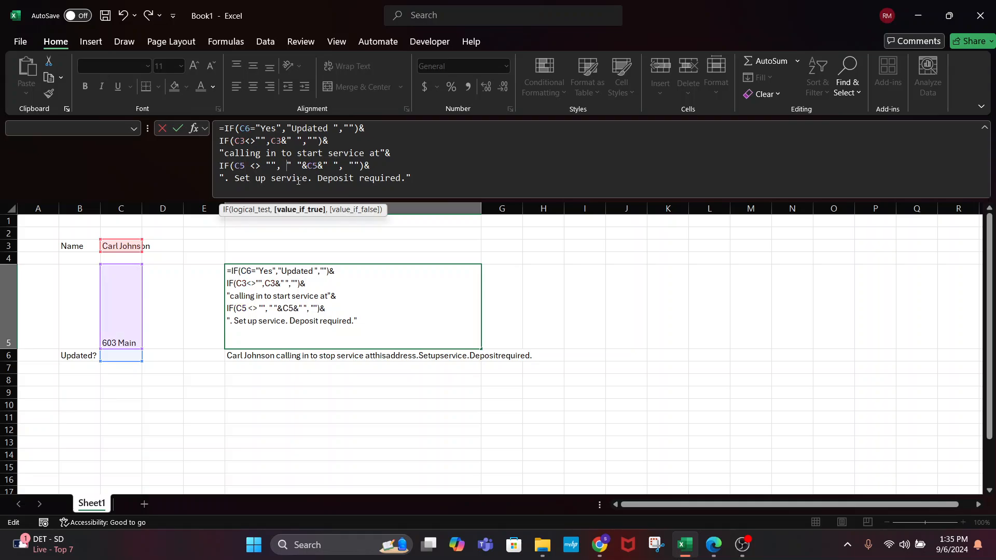
{"action": "key", "text": "Return"}
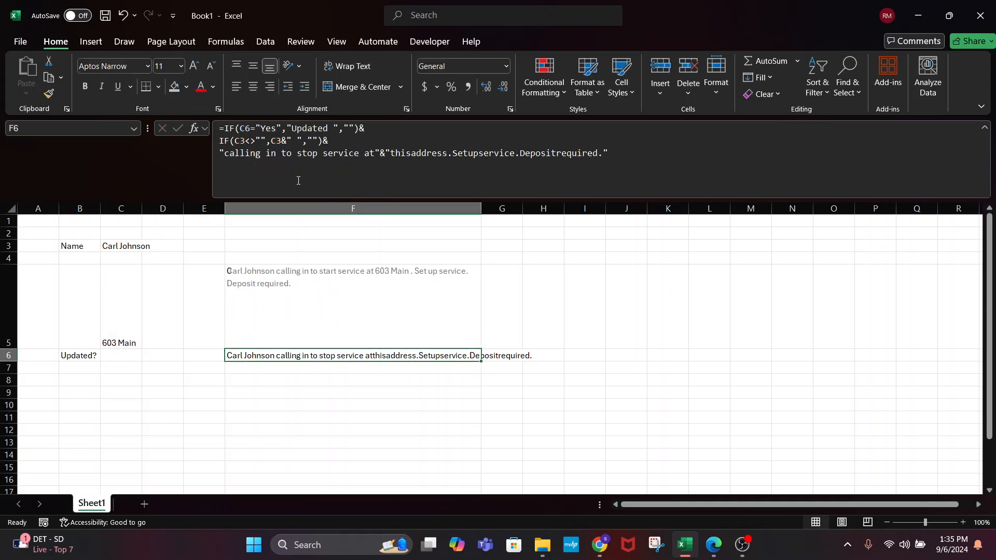
{"action": "left_click", "coordinate": [306, 317]}
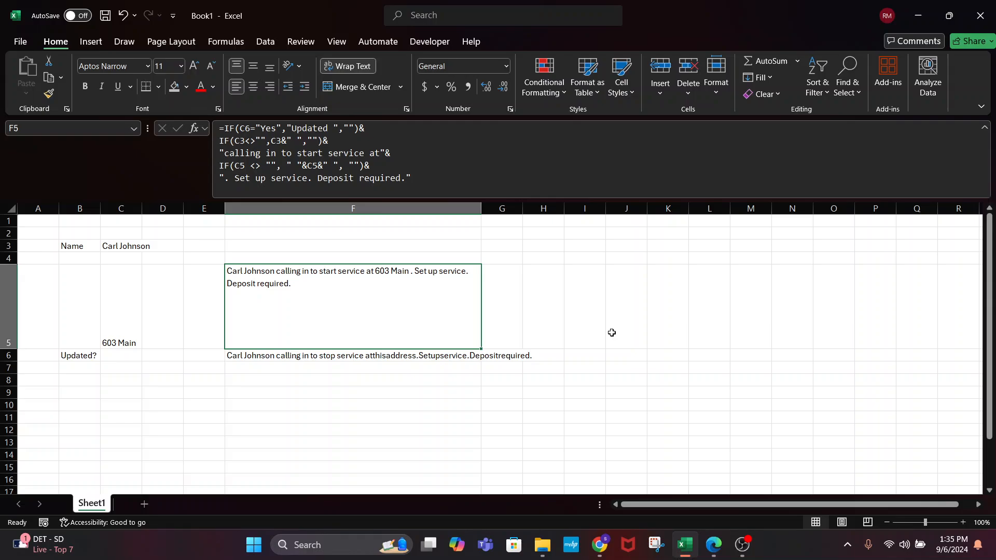
{"action": "left_click", "coordinate": [117, 246]}
Enter Yes in C6 as the Updated? answer, then select B7
{"action": "left_click", "coordinate": [120, 337]}
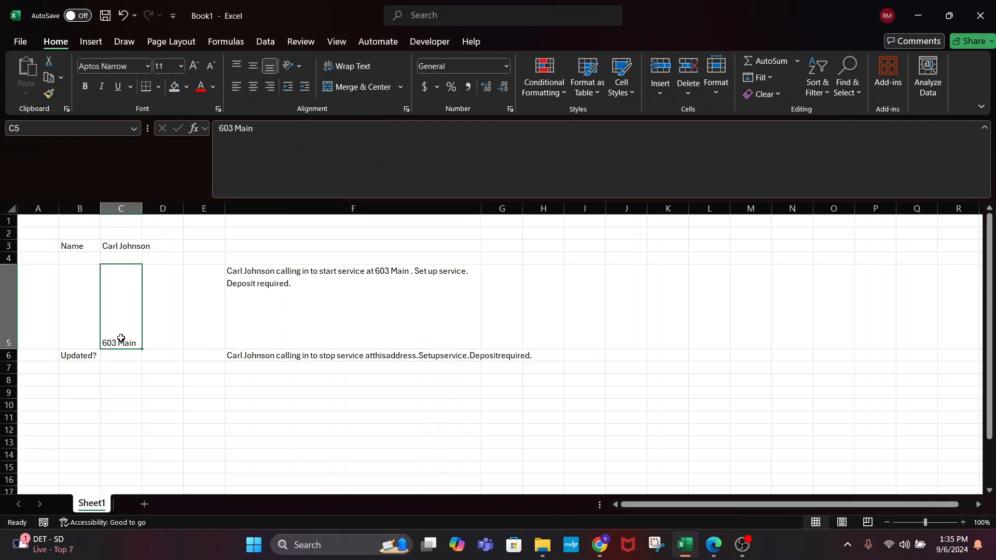
{"action": "left_click", "coordinate": [115, 355]}
{"action": "type", "text": "Yes"}
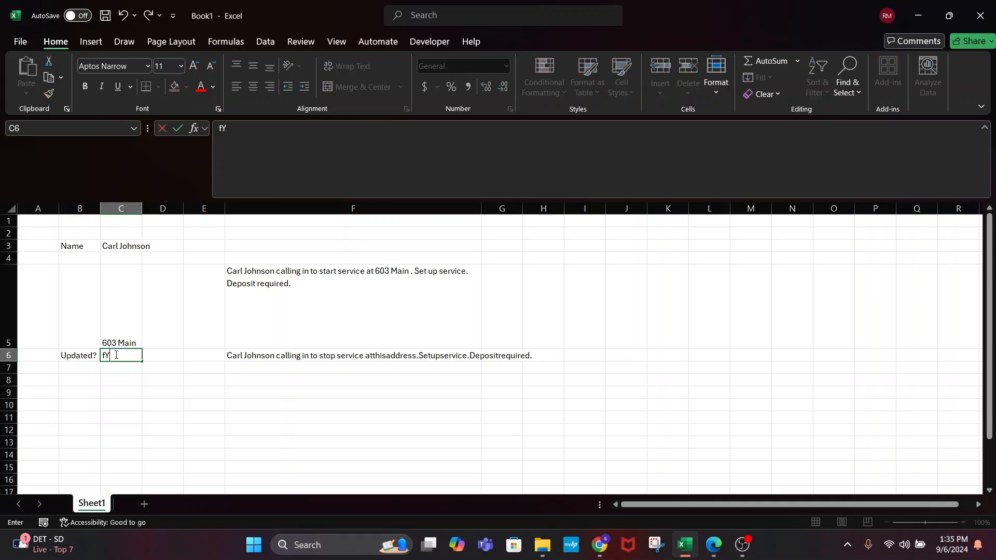
{"action": "key", "text": "Return"}
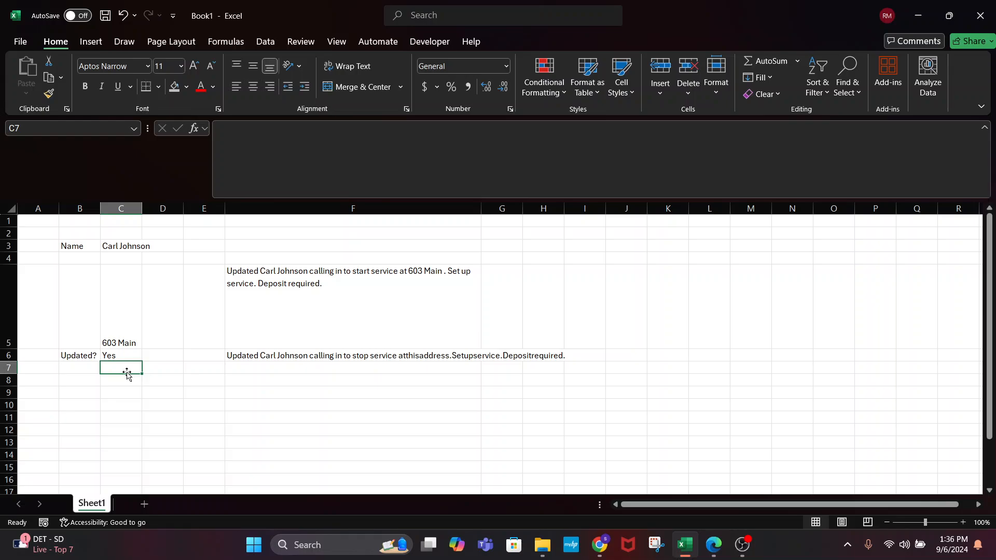
{"action": "left_click", "coordinate": [92, 374]}
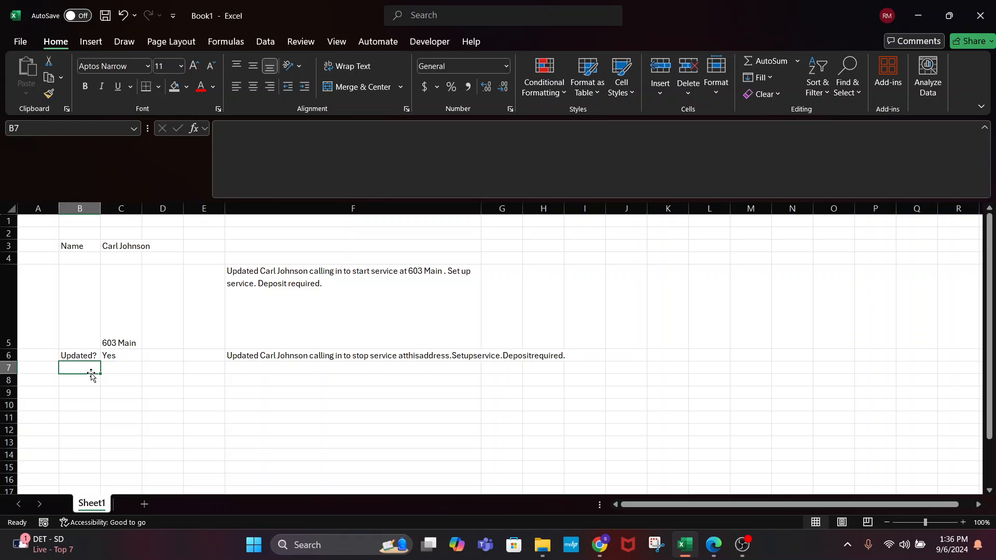
Replace the customer name in C3 with a new name
{"action": "left_click", "coordinate": [115, 357]}
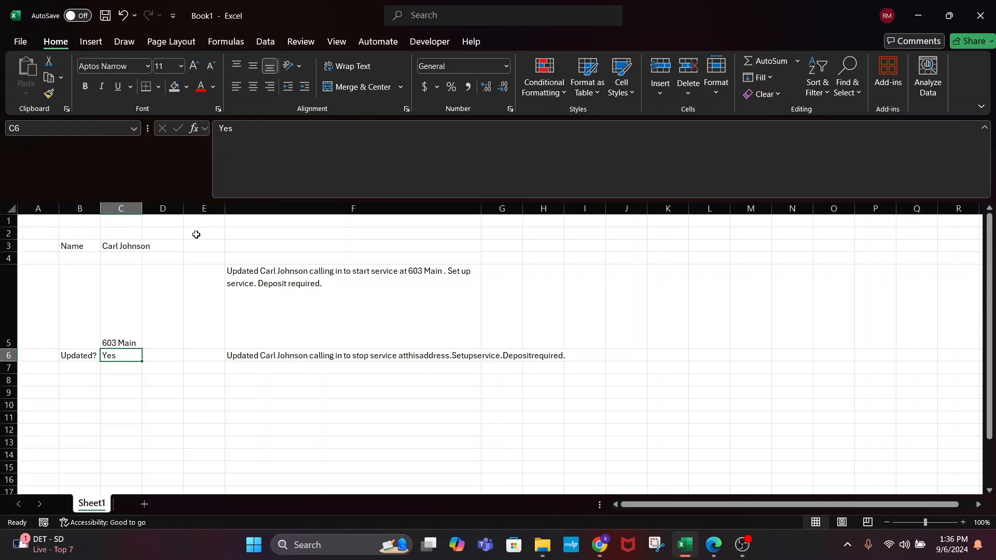
{"action": "left_click", "coordinate": [131, 243]}
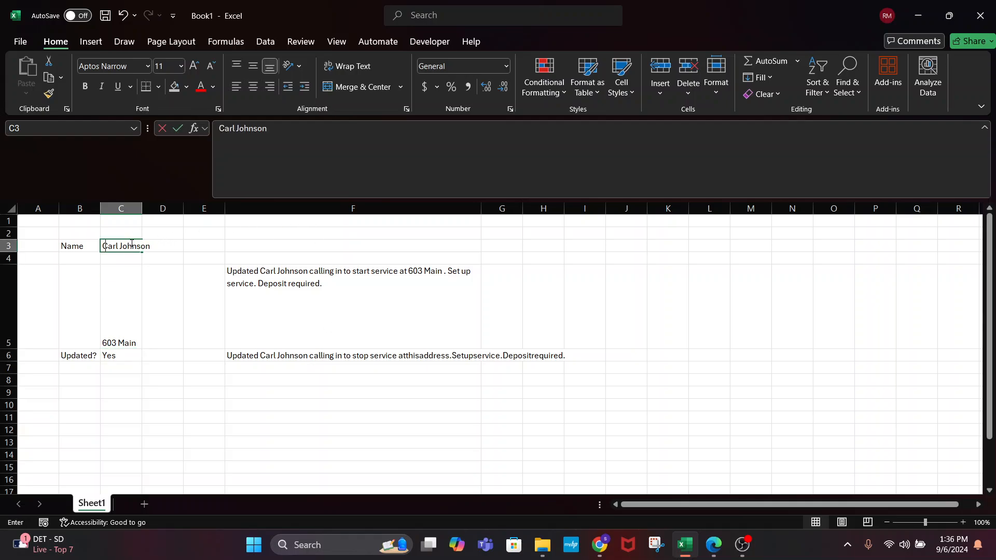
{"action": "type", "text": "John Smith"}
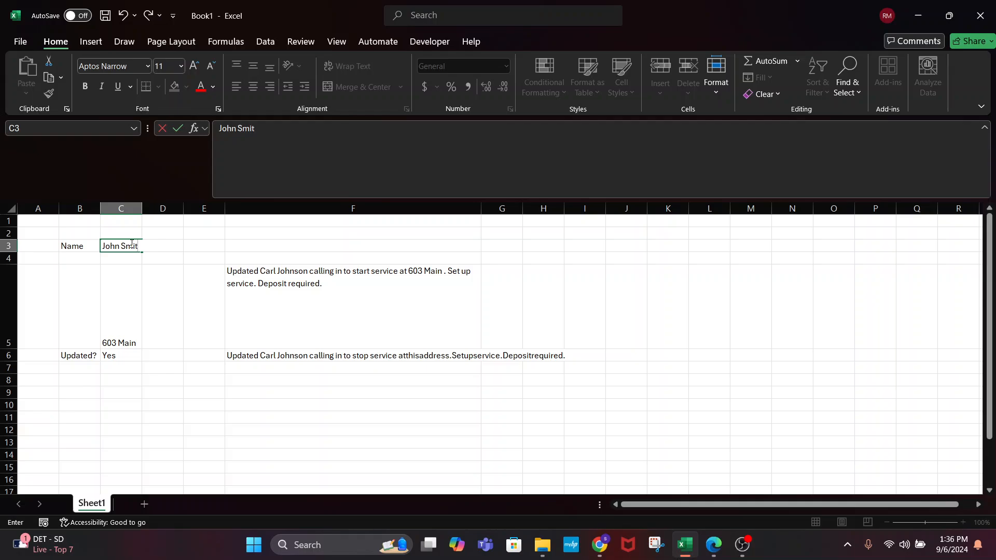
{"action": "key", "text": "Return"}
Replace the street address in C5 with a new address and check F5
{"action": "left_click", "coordinate": [129, 276]}
{"action": "type", "text": "121"}
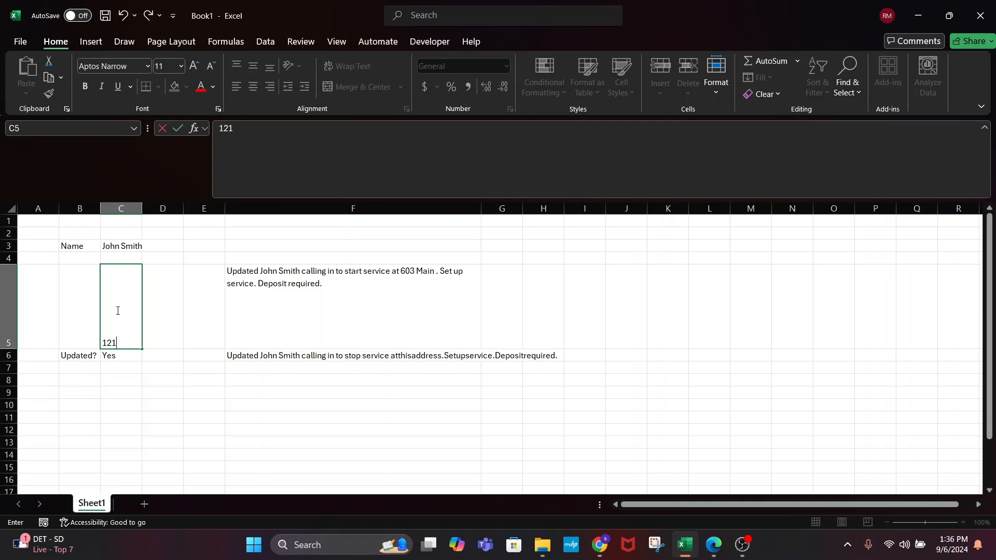
{"action": "key", "text": "BackSpace"}
{"action": "key", "text": "BackSpace"}
{"action": "key", "text": "BackSpace"}
{"action": "type", "text": "221 B Baker st"}
{"action": "key", "text": "BackSpace"}
{"action": "key", "text": "BackSpace"}
{"action": "type", "text": "St"}
{"action": "key", "text": "Return"}
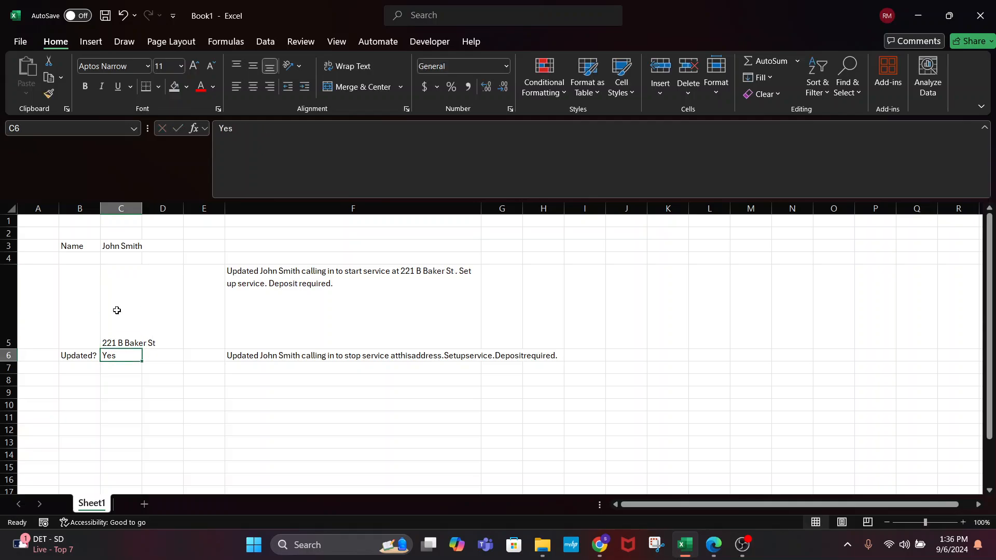
{"action": "left_click", "coordinate": [334, 290]}
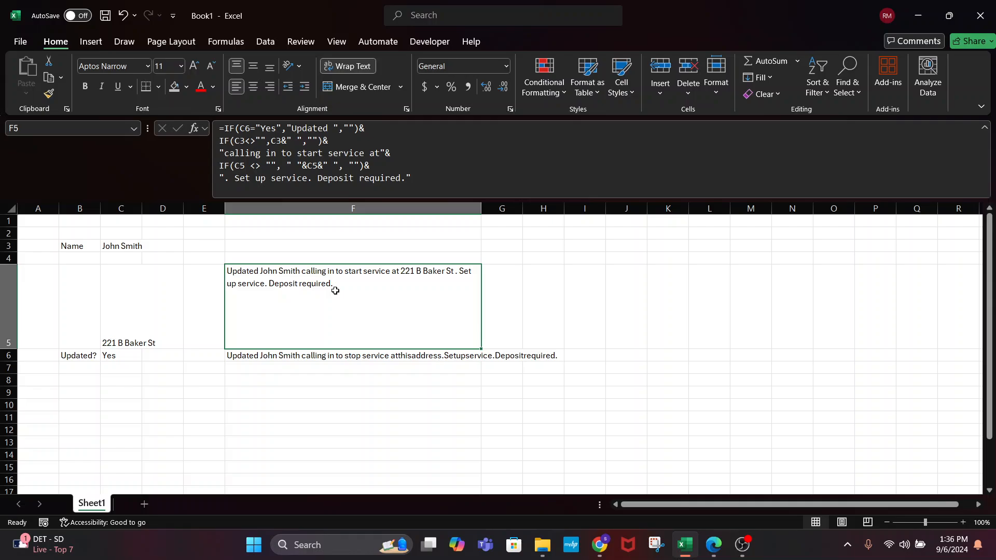
Add a blank Sheet2 and select C3 on it
{"action": "left_click", "coordinate": [144, 504]}
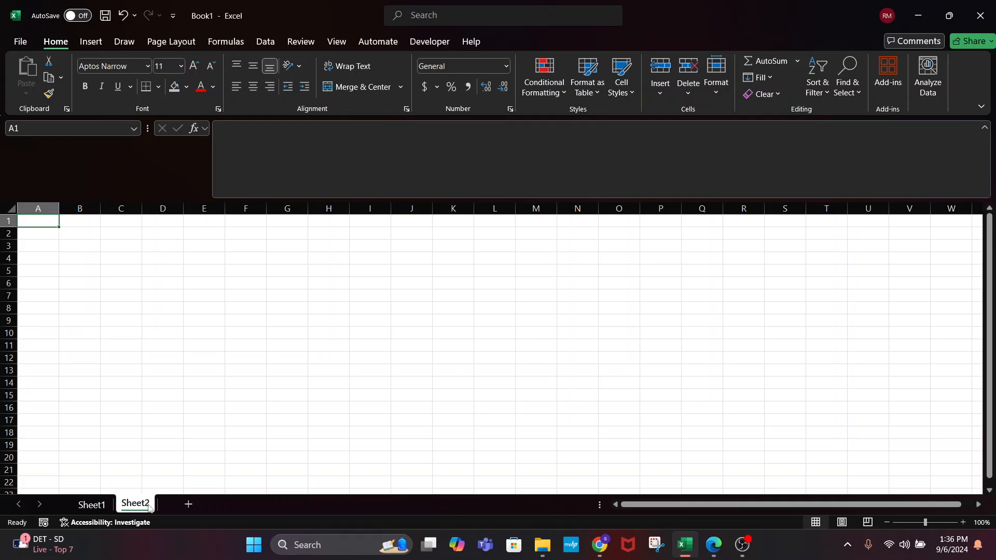
{"action": "left_click", "coordinate": [91, 505]}
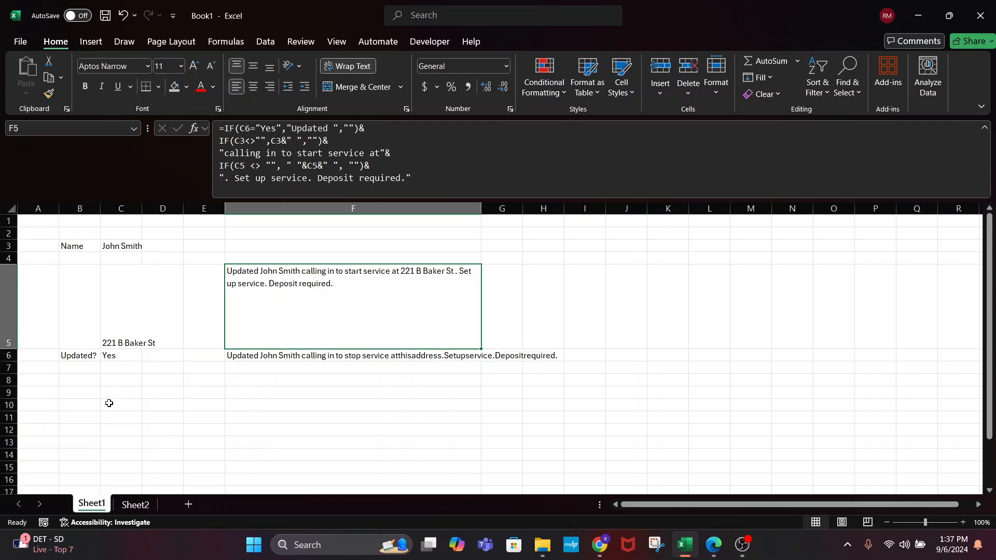
{"action": "left_click", "coordinate": [134, 505]}
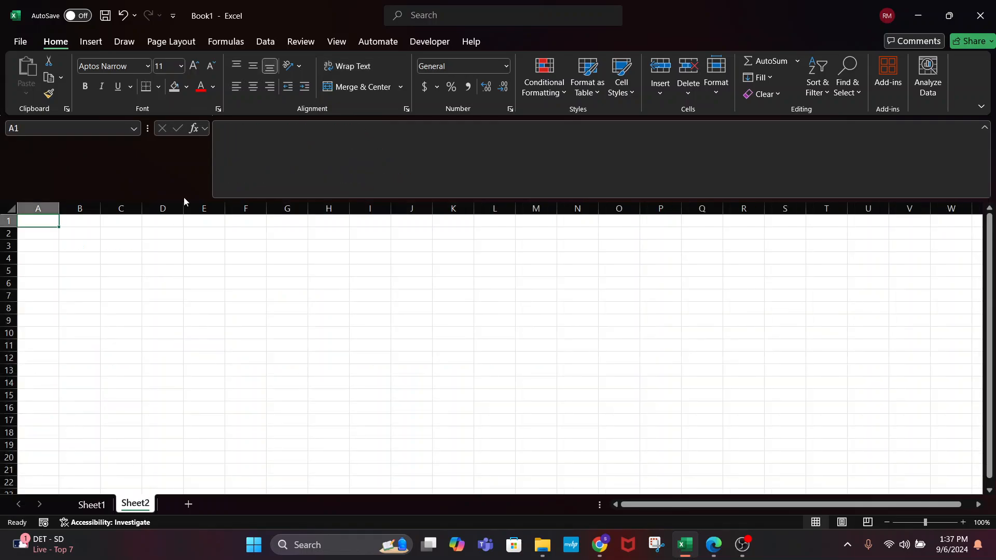
{"action": "left_click", "coordinate": [107, 244]}
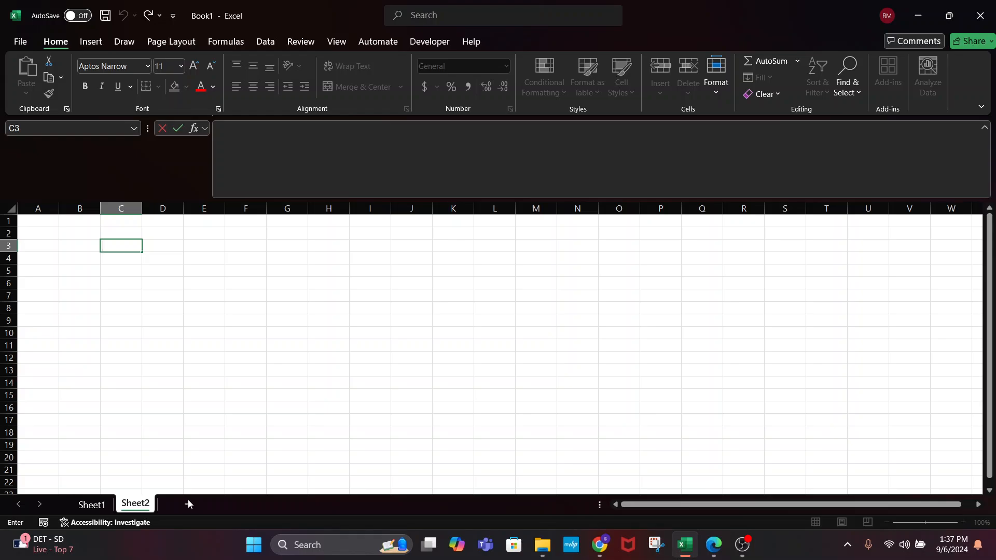
{"action": "left_click", "coordinate": [358, 338]}
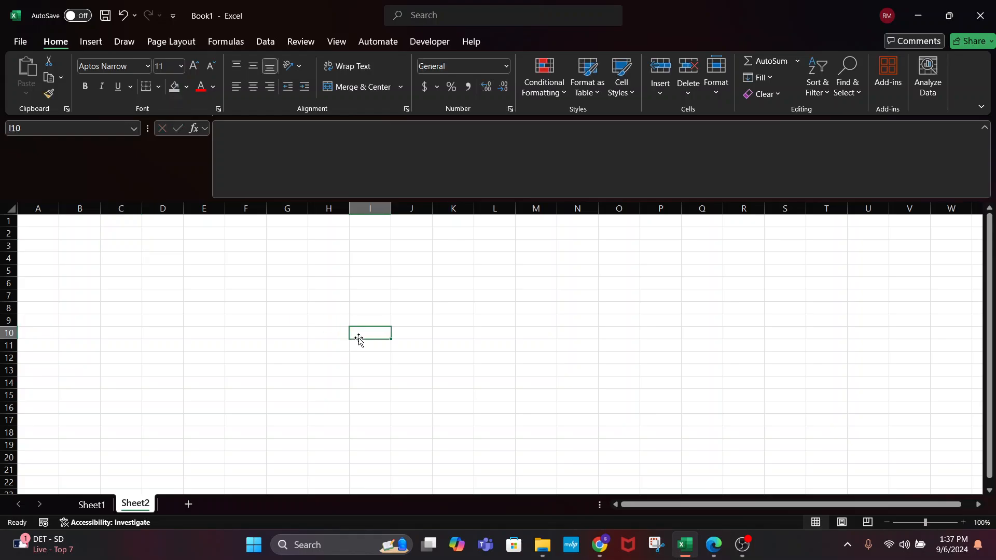
Add a third blank sheet, Sheet3, then return to Sheet1
{"action": "left_click", "coordinate": [187, 504]}
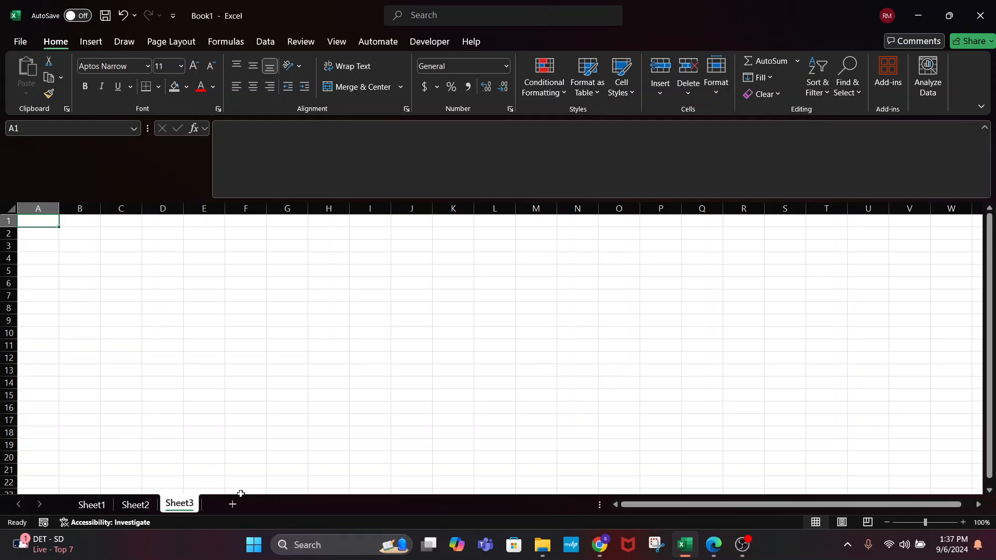
{"action": "left_click", "coordinate": [134, 500]}
{"action": "left_click", "coordinate": [176, 504]}
{"action": "left_click", "coordinate": [91, 503]}
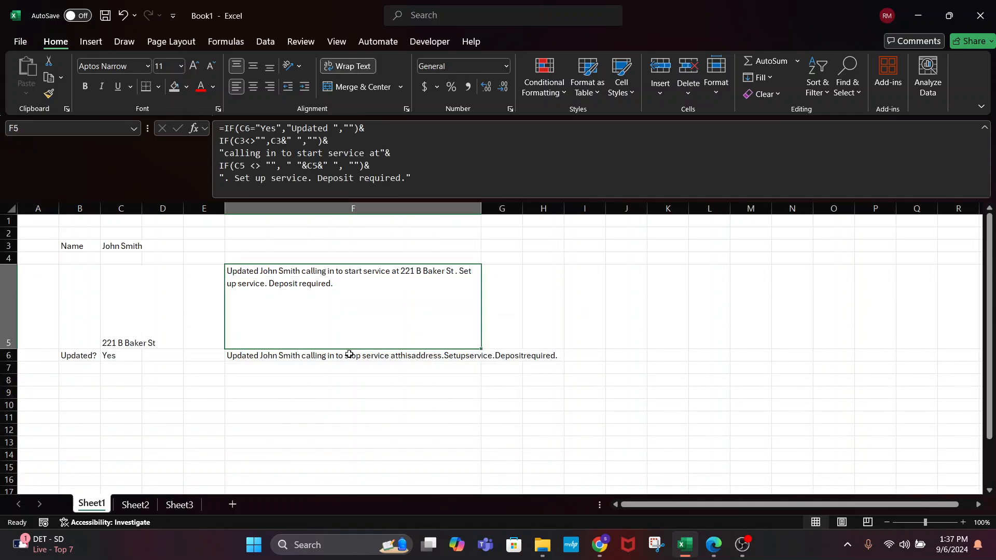
Delete the formula in F6, then inspect the remaining start-service formula in F5
{"action": "left_click", "coordinate": [295, 352]}
{"action": "key", "text": "Delete"}
{"action": "left_click", "coordinate": [295, 313]}
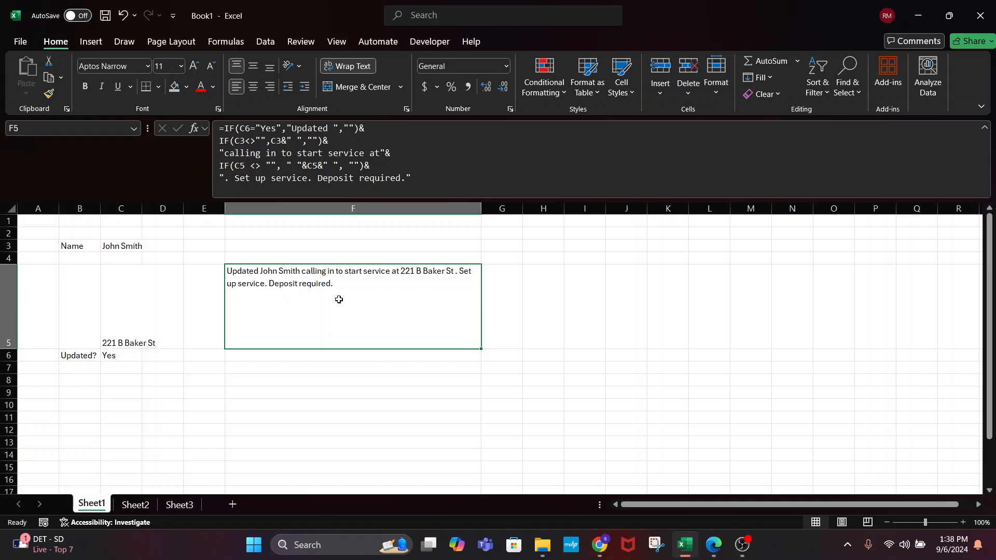
{"action": "left_click", "coordinate": [273, 247]}
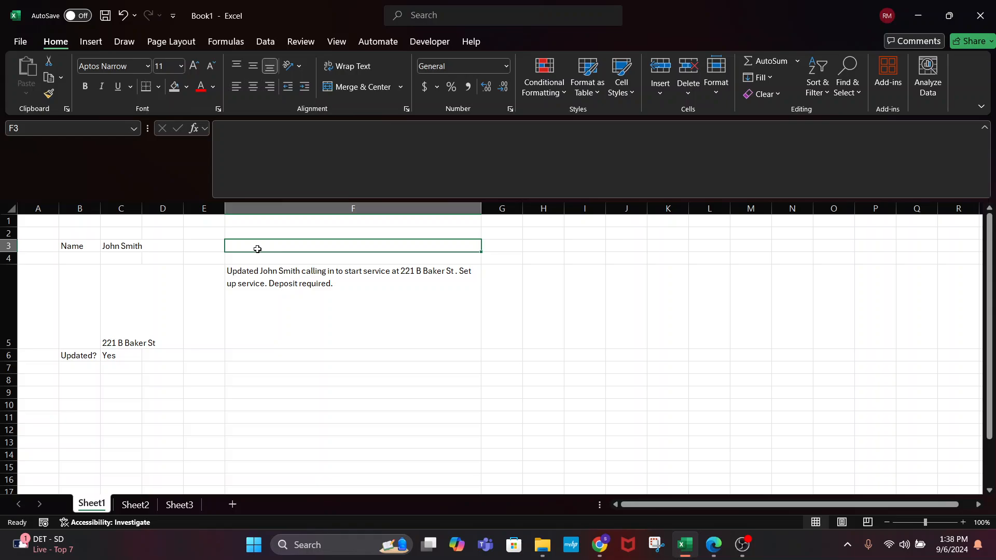
{"action": "left_click", "coordinate": [132, 246]}
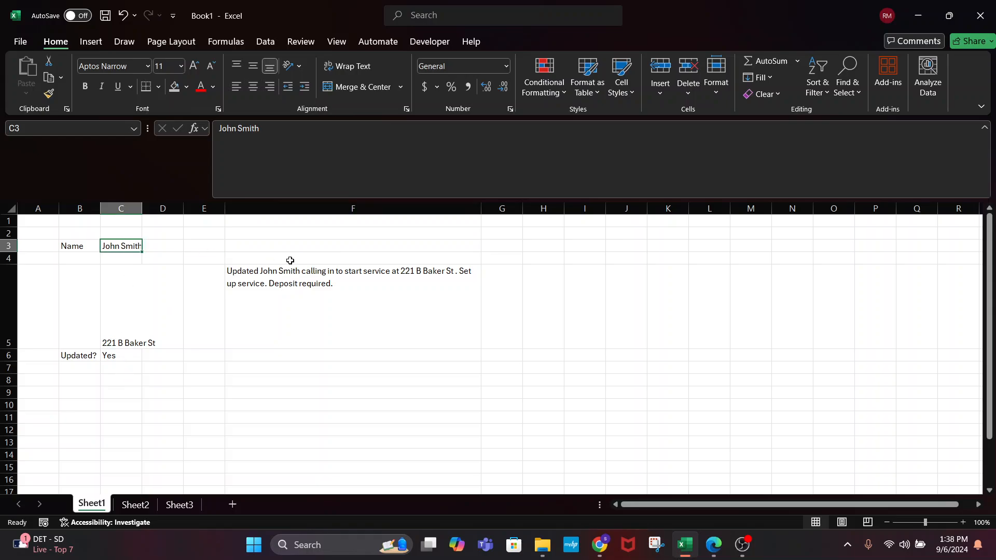
{"action": "left_click", "coordinate": [289, 298]}
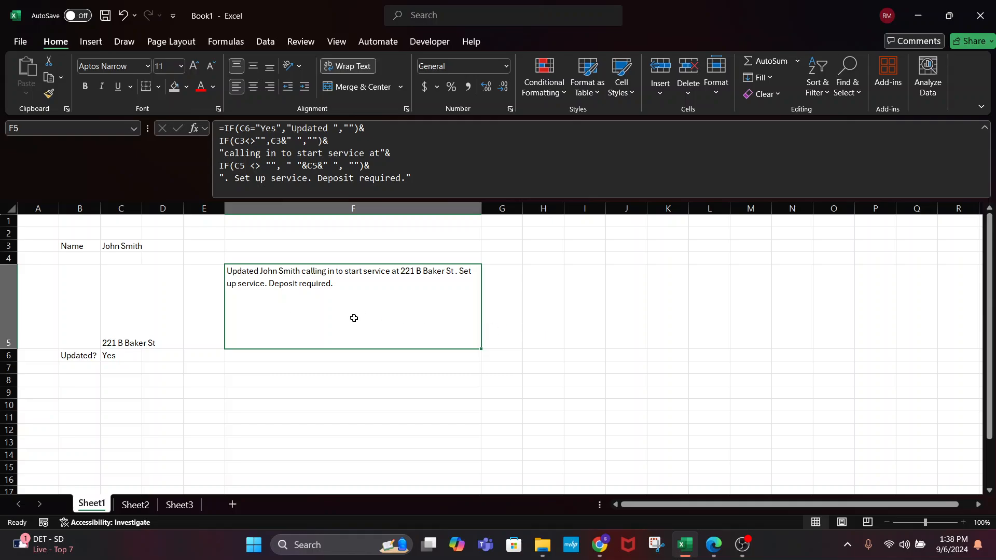
{"action": "double_click", "coordinate": [288, 317]}
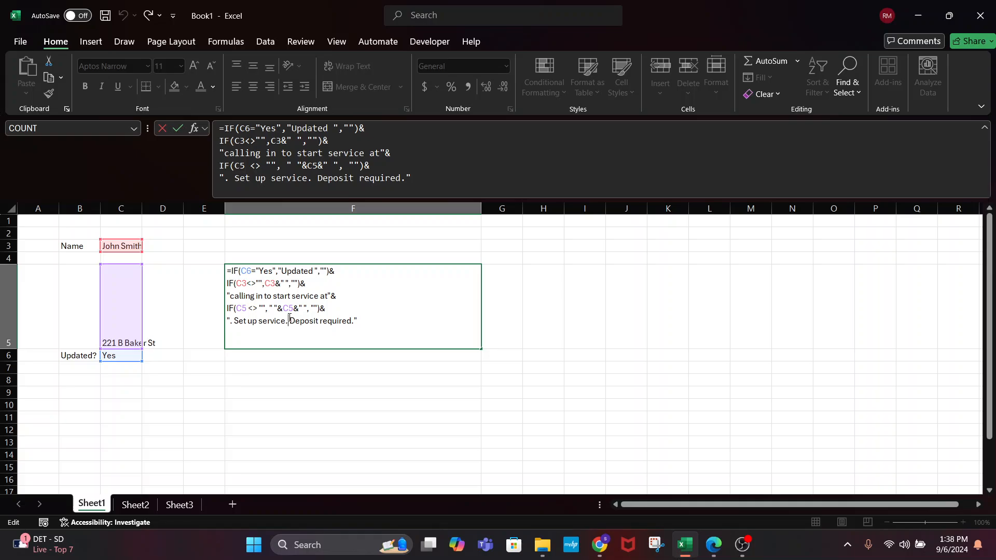
{"action": "left_click", "coordinate": [504, 357]}
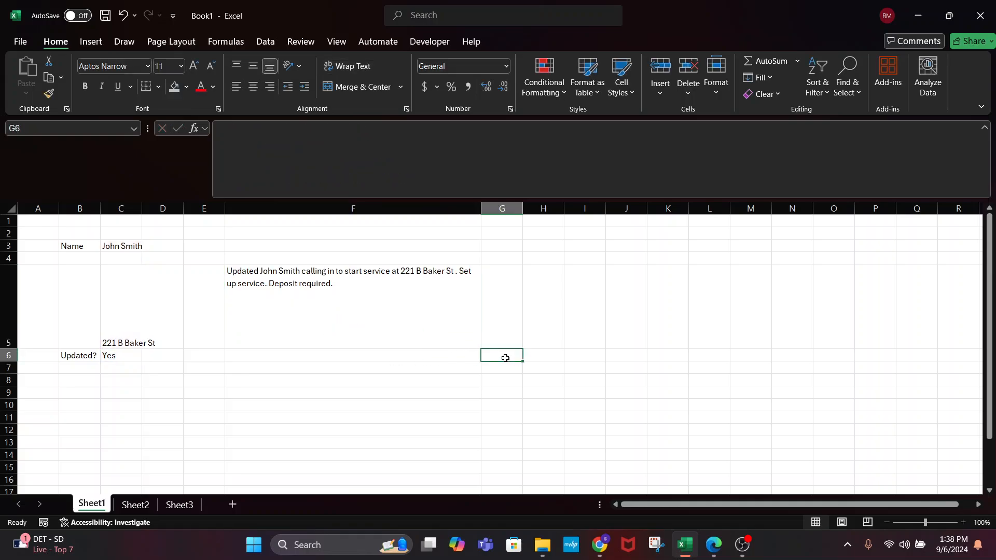
{"action": "left_click", "coordinate": [309, 296]}
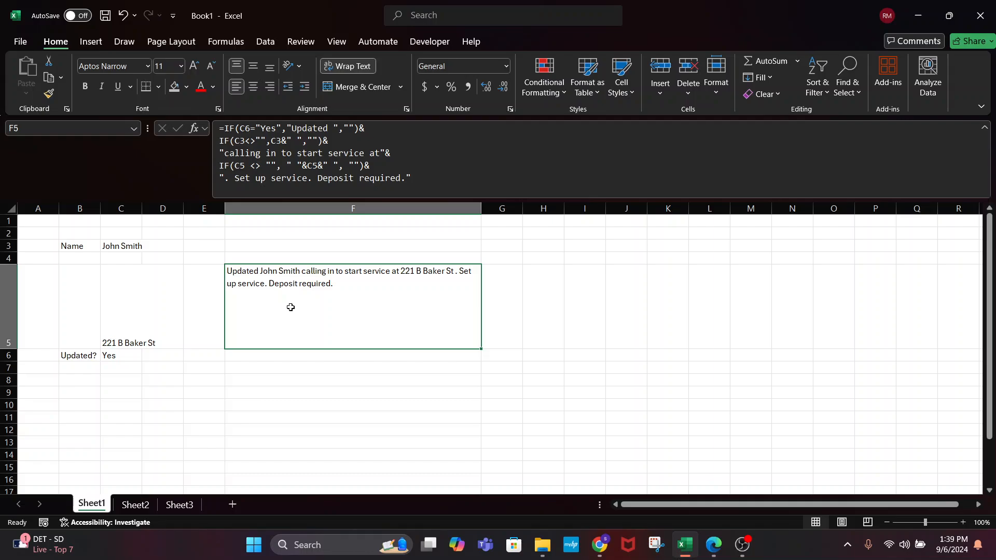
Select the whole sheet with Ctrl+A and delete all its contents
{"action": "key", "text": "ctrl+a"}
{"action": "key", "text": "Delete"}
{"action": "left_click", "coordinate": [281, 364]}
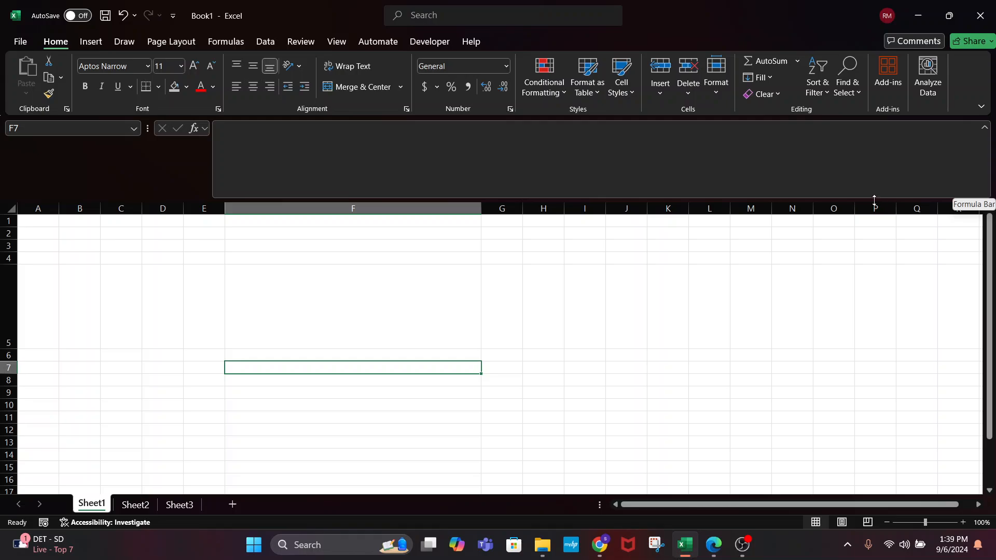
Collapse the formula bar to one line and show the Developer tab
{"action": "left_click_drag", "start_coordinate": [874, 200], "coordinate": [875, 145]}
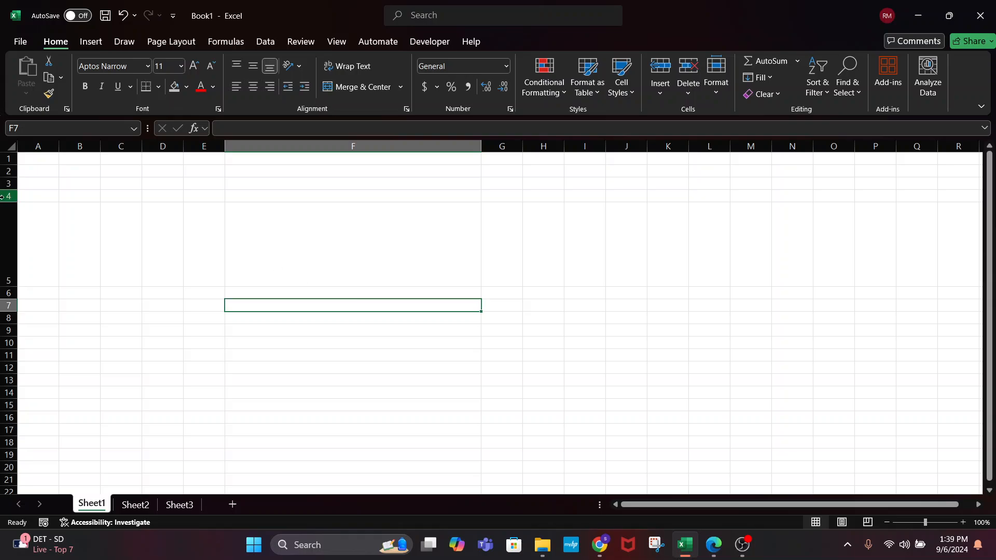
{"action": "left_click", "coordinate": [47, 158]}
{"action": "left_click", "coordinate": [312, 263]}
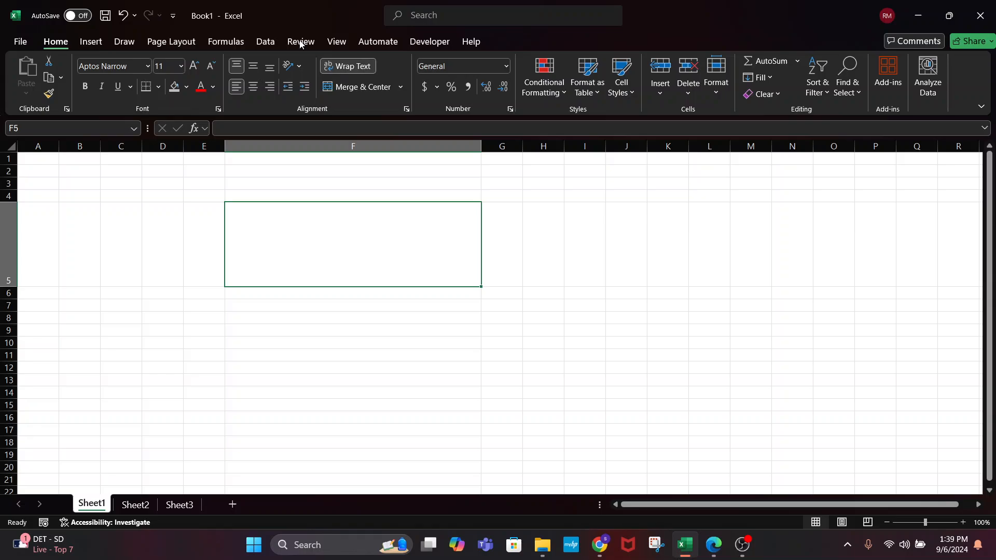
{"action": "left_click", "coordinate": [429, 41]}
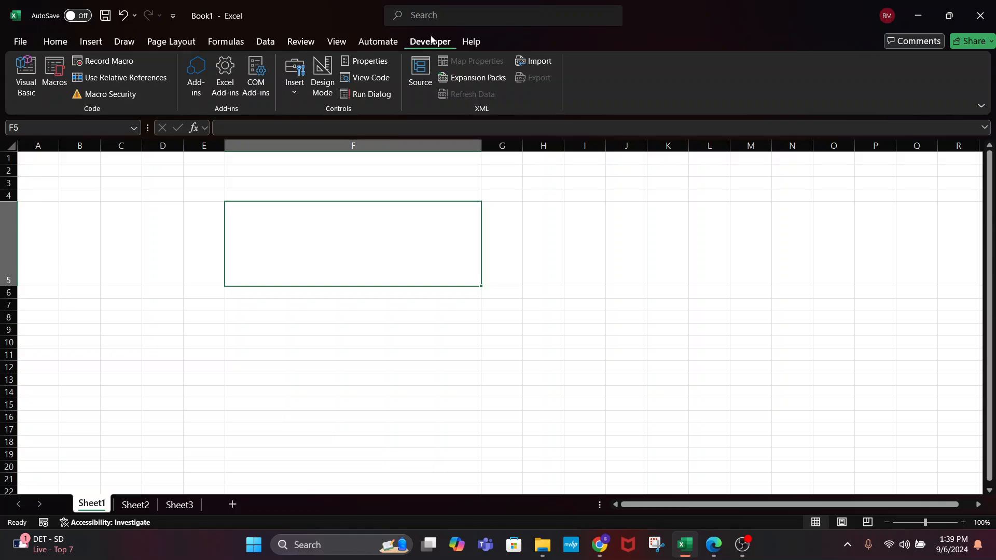
Uncheck Developer under Main Tabs in Excel Options' Customize Ribbon and confirm with OK
{"action": "left_click", "coordinate": [22, 41]}
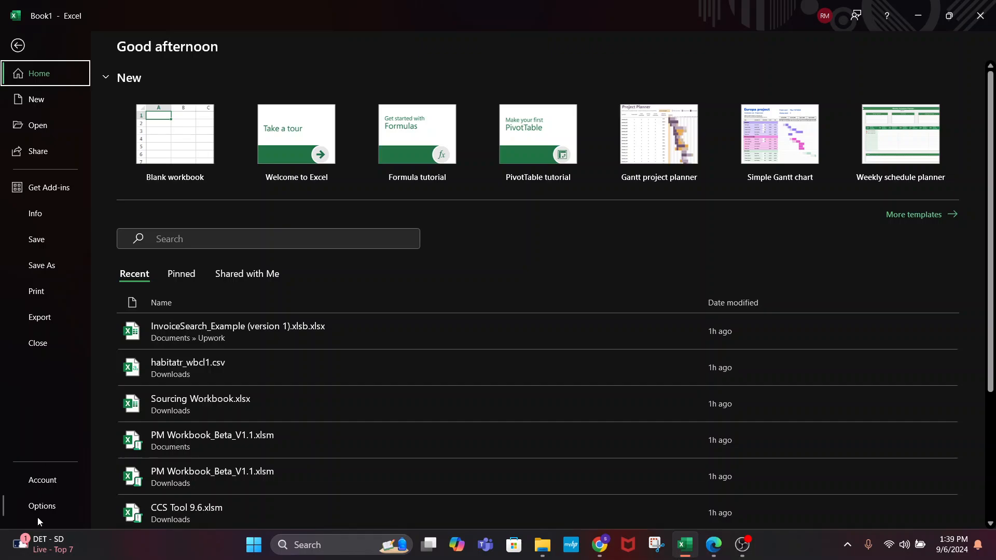
{"action": "left_click", "coordinate": [38, 508]}
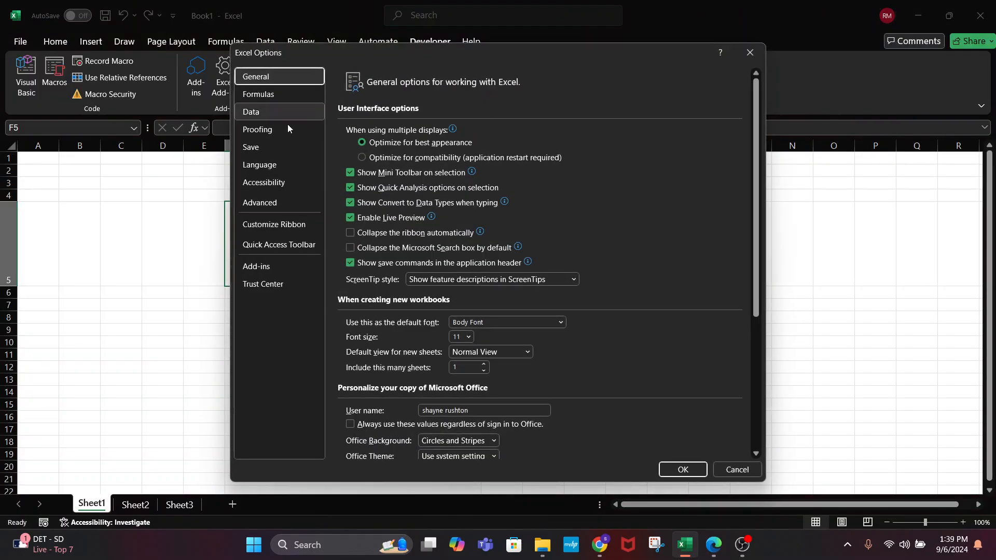
{"action": "left_click", "coordinate": [273, 225]}
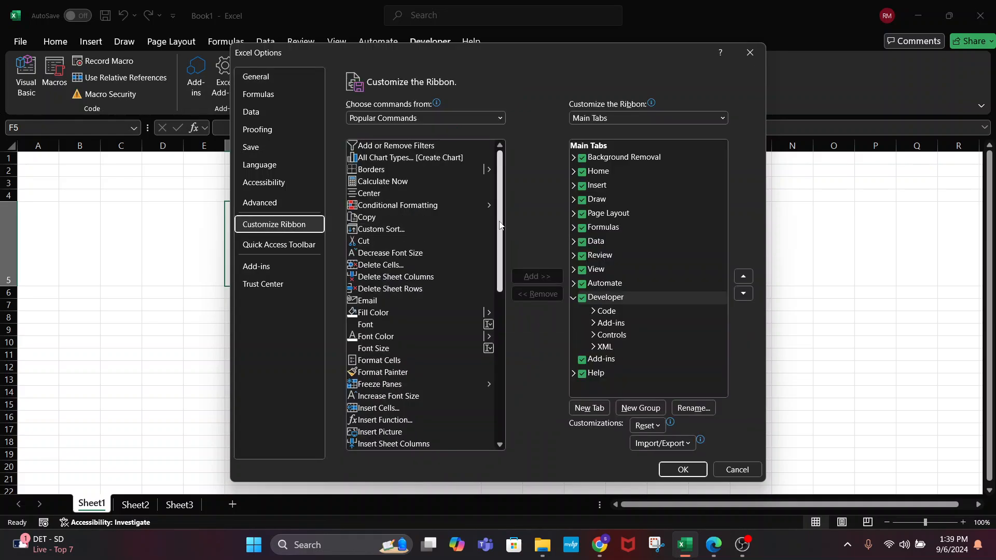
{"action": "left_click", "coordinate": [582, 298]}
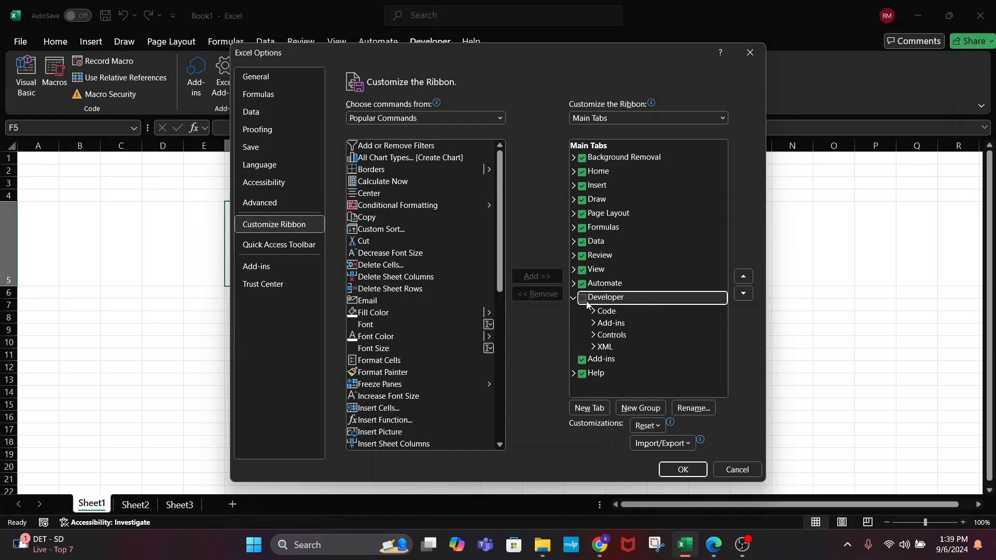
{"action": "left_click", "coordinate": [581, 298]}
{"action": "left_click", "coordinate": [582, 298]}
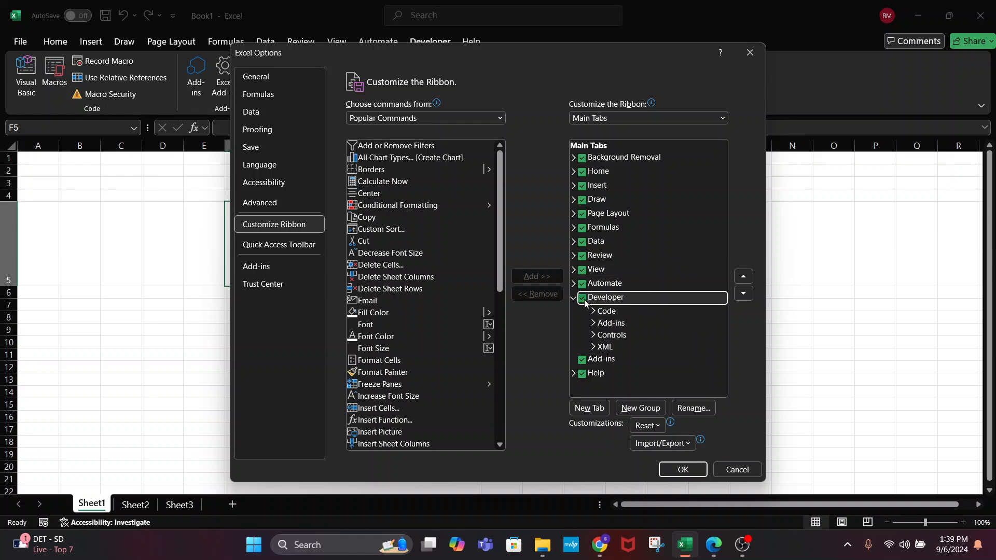
{"action": "left_click", "coordinate": [675, 470]}
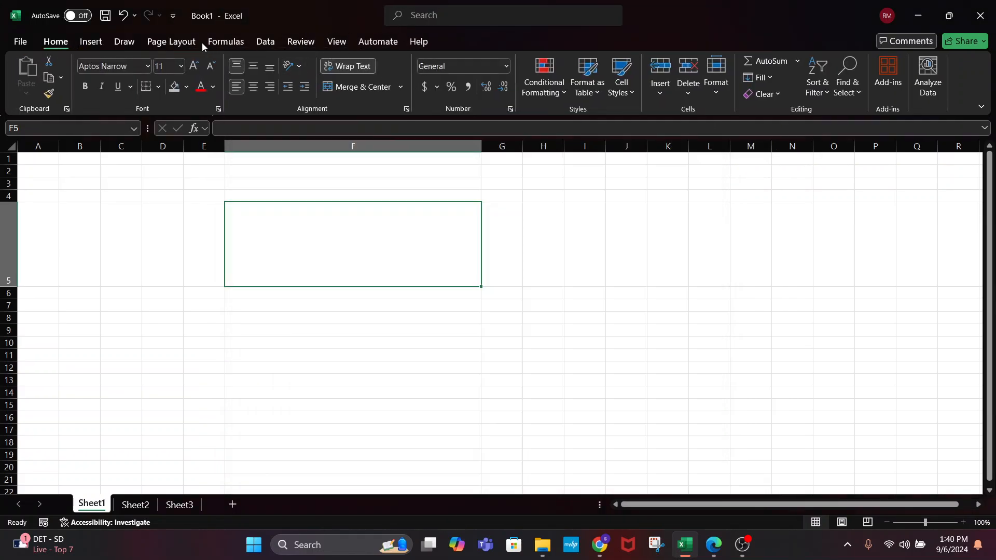
Re-check Developer under Main Tabs in Excel Options' Customize Ribbon and confirm with OK
{"action": "left_click", "coordinate": [20, 42]}
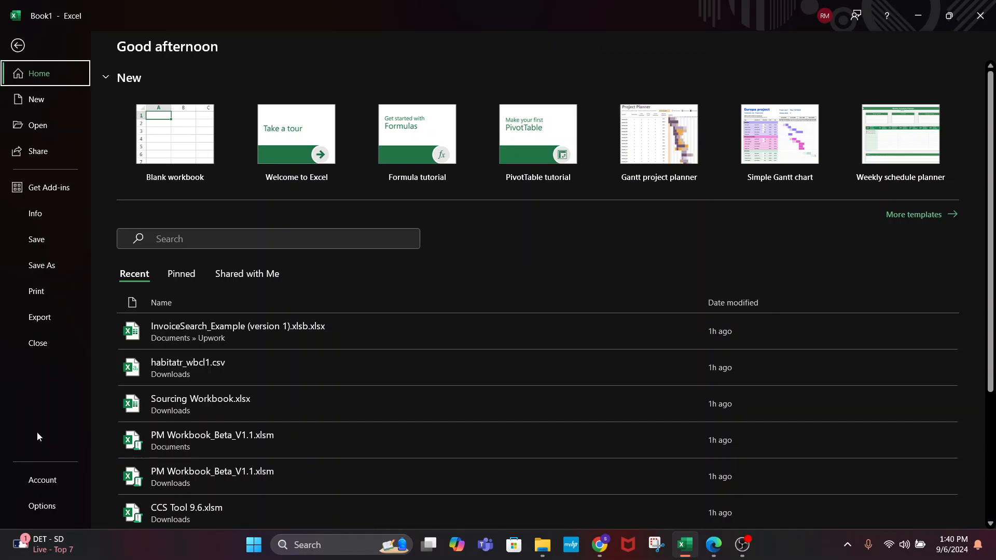
{"action": "left_click", "coordinate": [41, 508]}
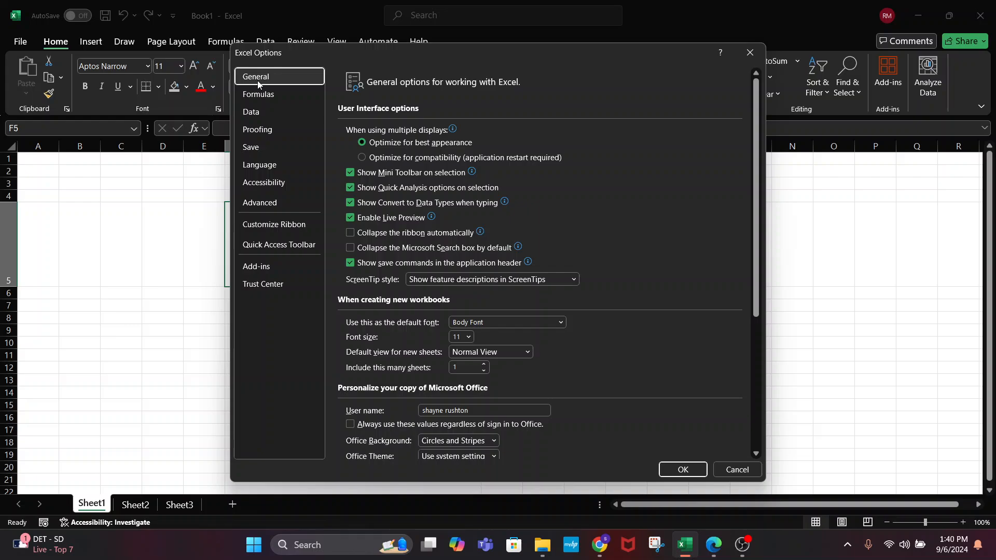
{"action": "left_click", "coordinate": [272, 224]}
{"action": "scroll", "coordinate": [631, 311], "scroll_direction": "down", "scroll_amount": 1}
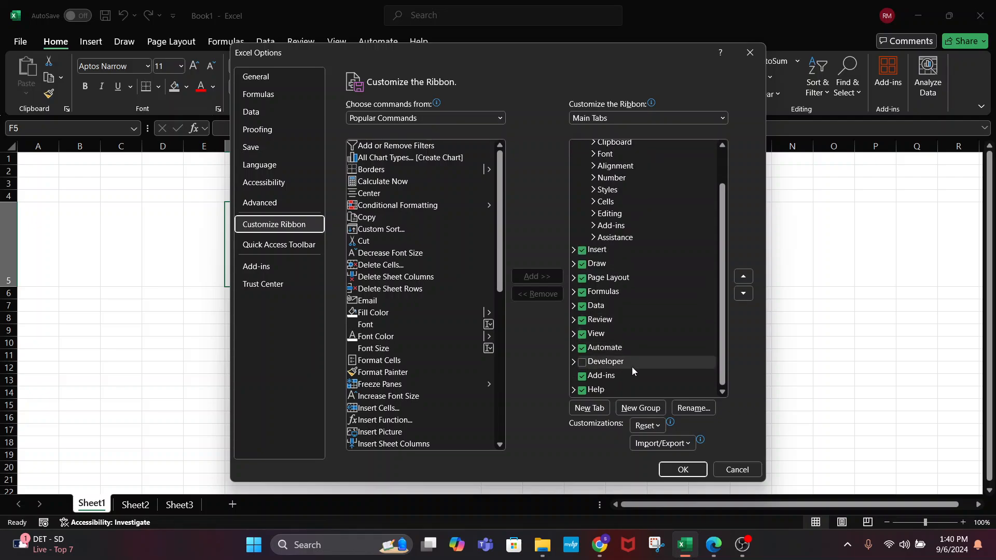
{"action": "left_click", "coordinate": [581, 362]}
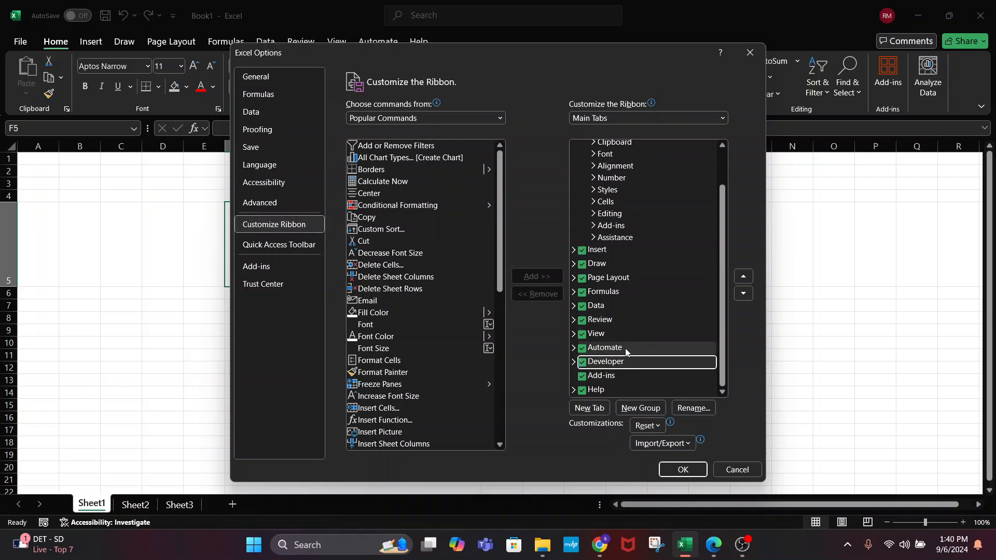
{"action": "scroll", "coordinate": [643, 324], "scroll_direction": "up", "scroll_amount": 1}
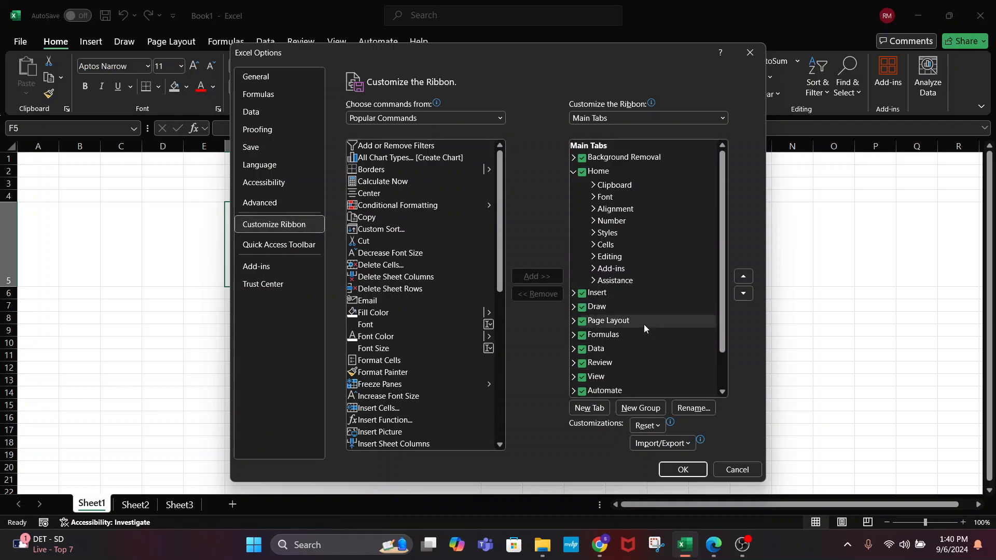
{"action": "left_click", "coordinate": [573, 171]}
{"action": "left_click", "coordinate": [677, 469]}
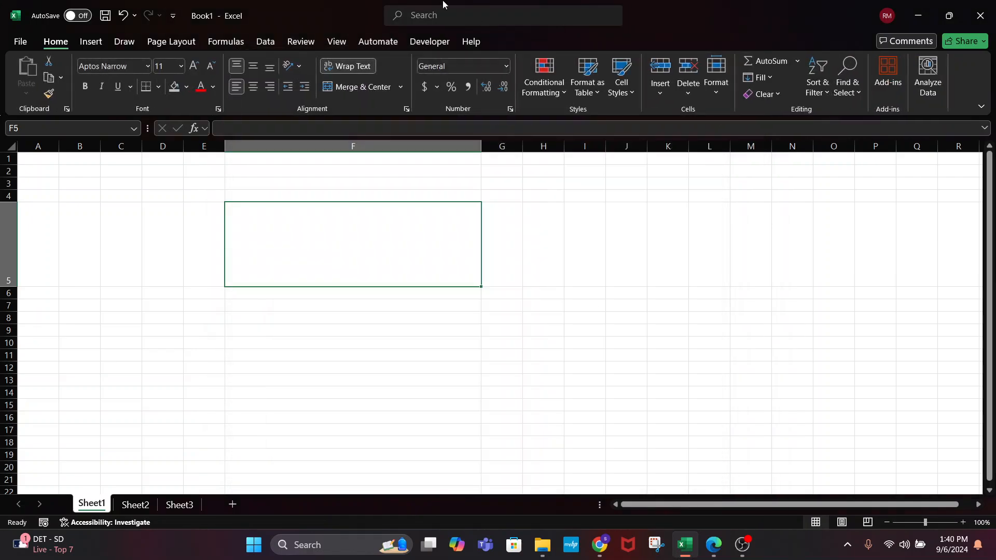
On the Developer tab, turn Design Mode on
{"action": "left_click", "coordinate": [429, 42]}
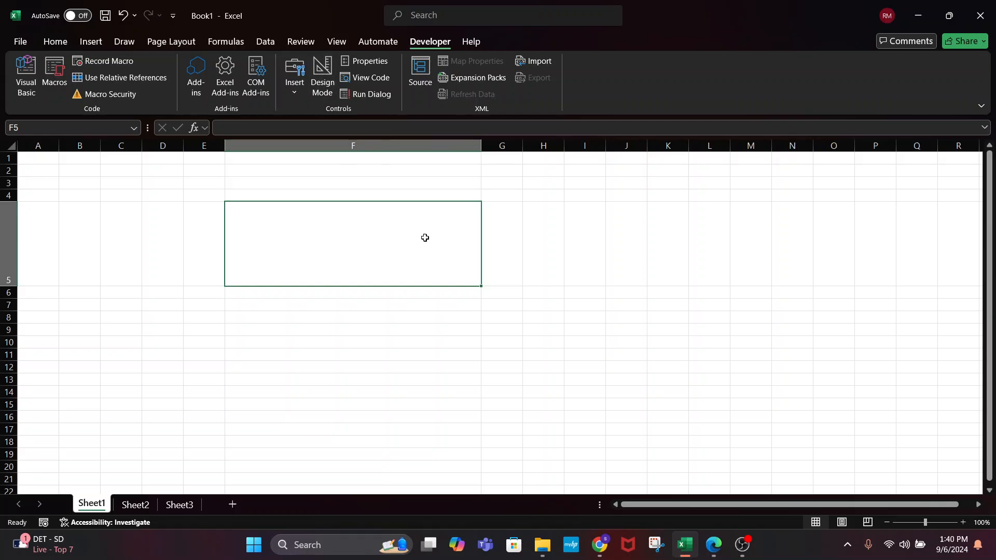
{"action": "left_click", "coordinate": [323, 78]}
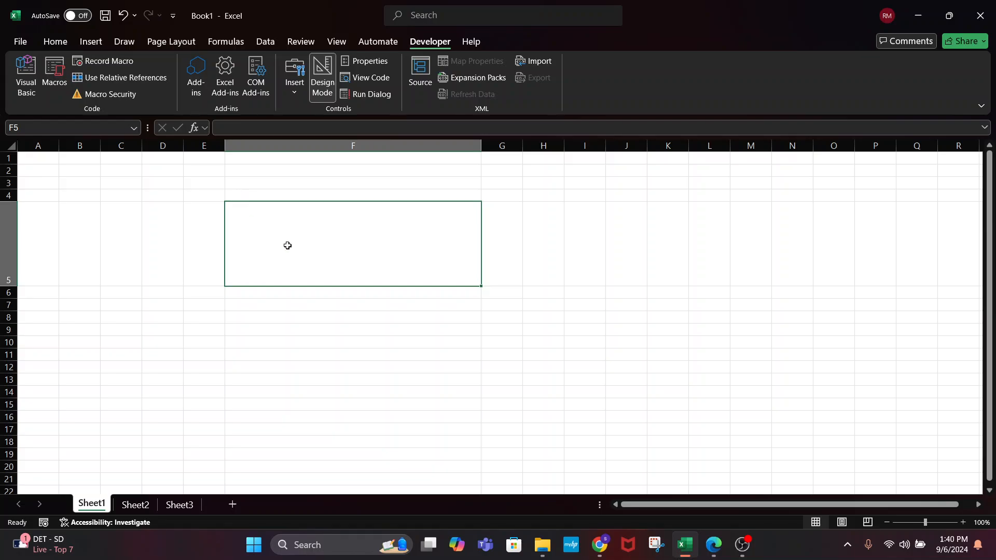
{"action": "left_click", "coordinate": [291, 185]}
{"action": "left_click", "coordinate": [298, 230]}
Turn Design Mode off and drag row 5 back to its normal 19.80-point height
{"action": "left_click", "coordinate": [322, 78]}
{"action": "left_click", "coordinate": [390, 389]}
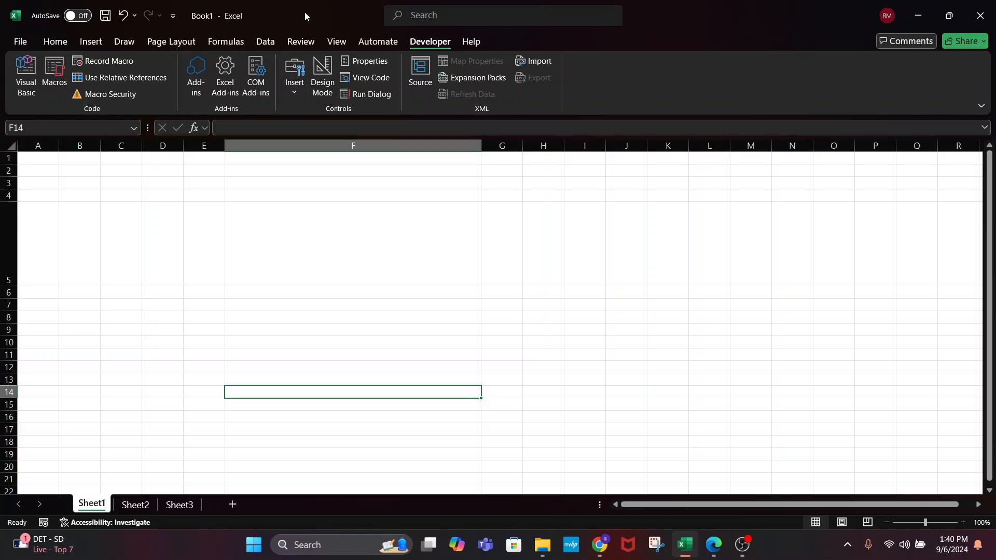
{"action": "left_click", "coordinate": [366, 265]}
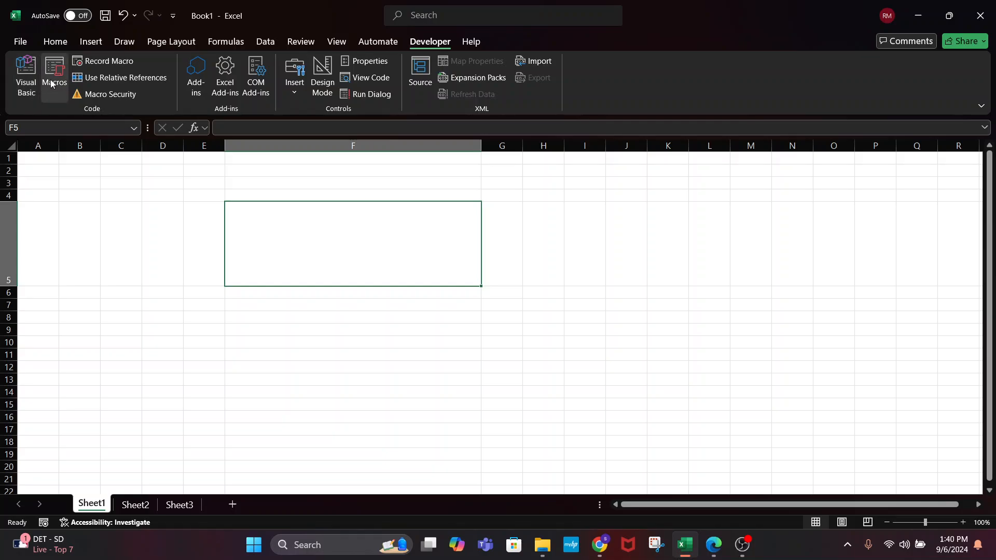
{"action": "left_click", "coordinate": [305, 315]}
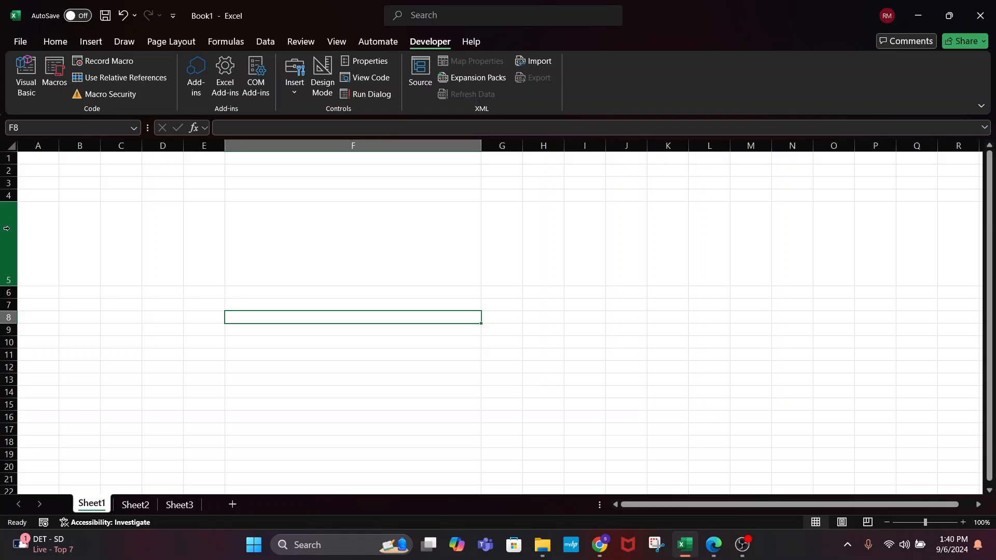
{"action": "left_click_drag", "start_coordinate": [14, 288], "coordinate": [14, 217]}
{"action": "left_click", "coordinate": [287, 293]}
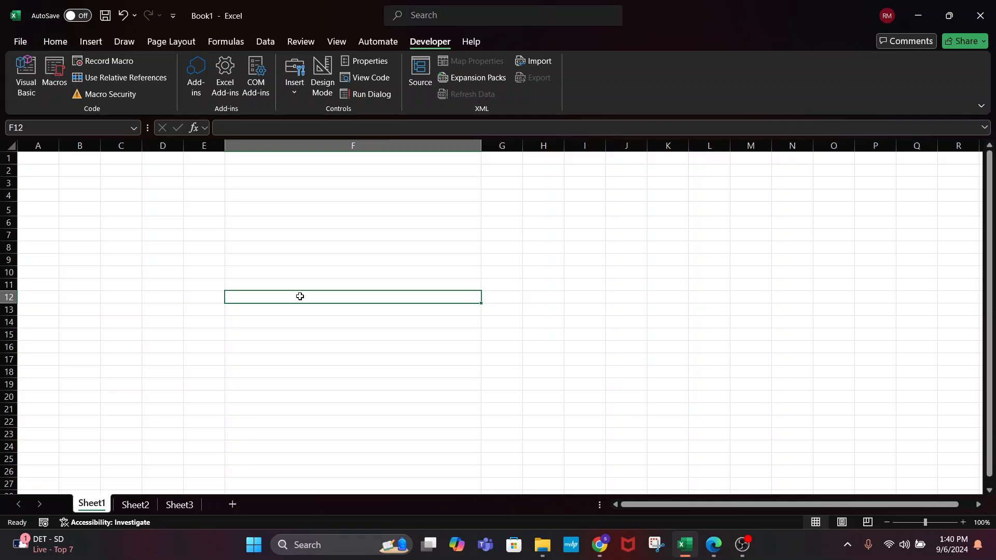
{"action": "left_click", "coordinate": [344, 195]}
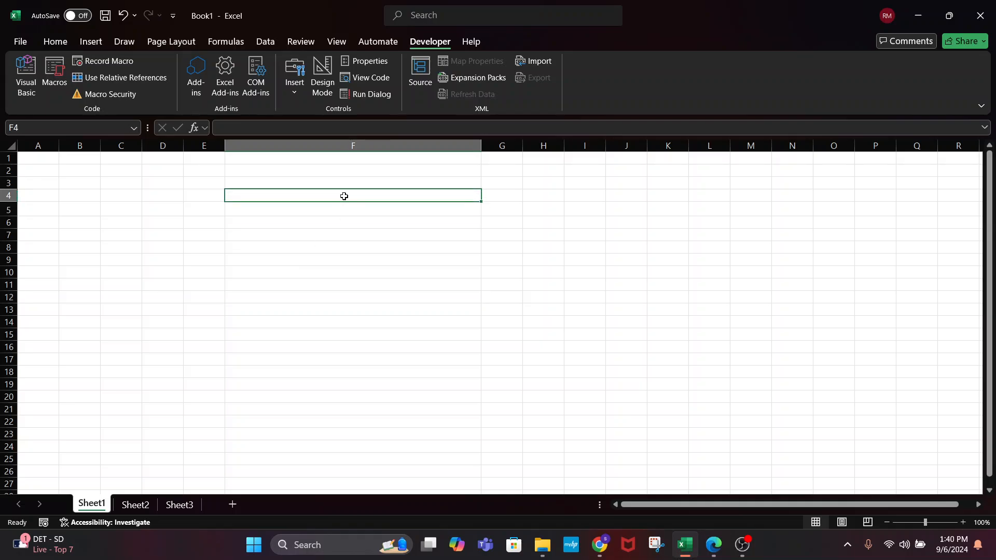
Start recording a new macro named exampleMacro
{"action": "left_click", "coordinate": [103, 62]}
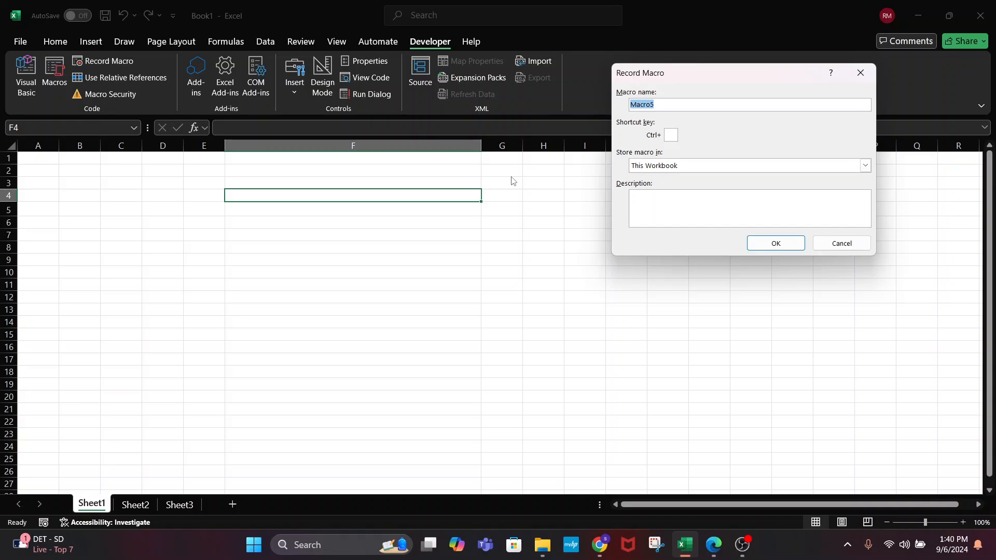
{"action": "type", "text": "exampleMacro"}
{"action": "left_click", "coordinate": [754, 244]}
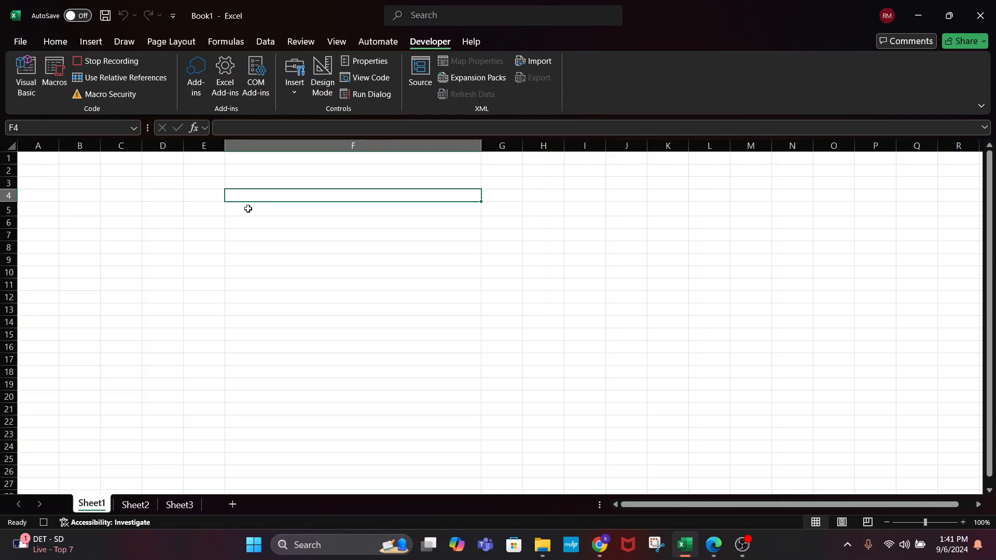
Enter =IF(A2="Yes", "Updated", "") in F4
{"action": "type", "text": "="}
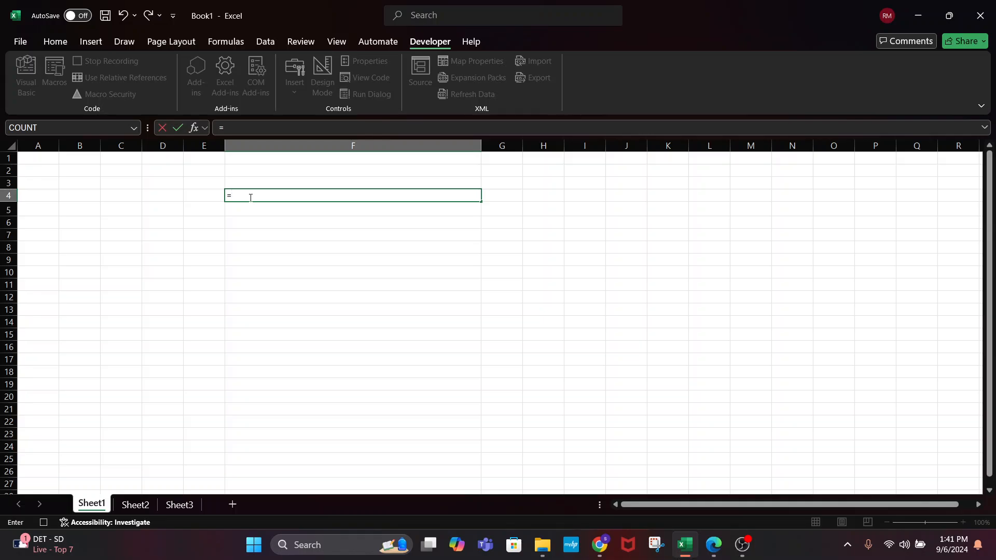
{"action": "type", "text": "if("}
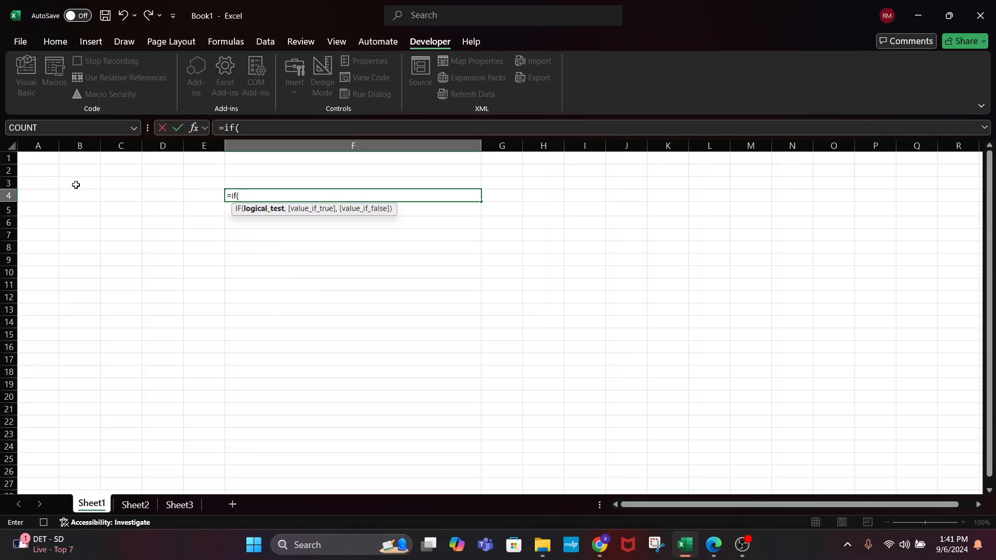
{"action": "left_click", "coordinate": [51, 171]}
{"action": "type", "text": "=\""}
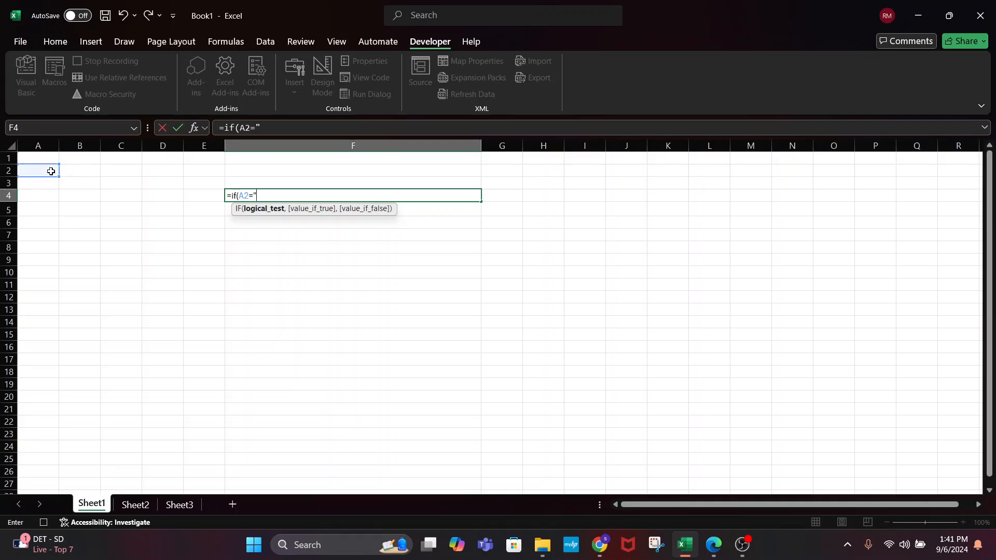
{"action": "type", "text": "Yes\", \""}
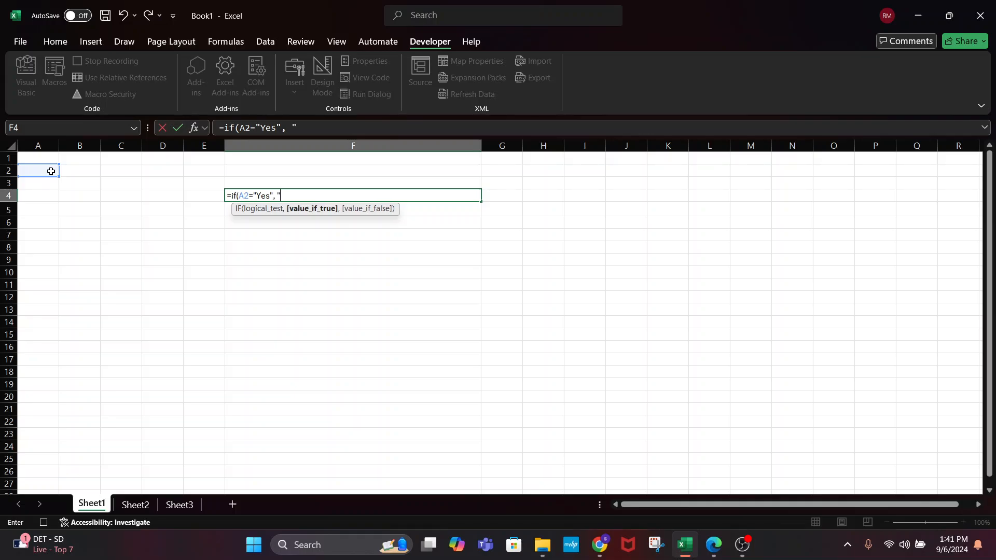
{"action": "type", "text": "Updated\", \"\")"}
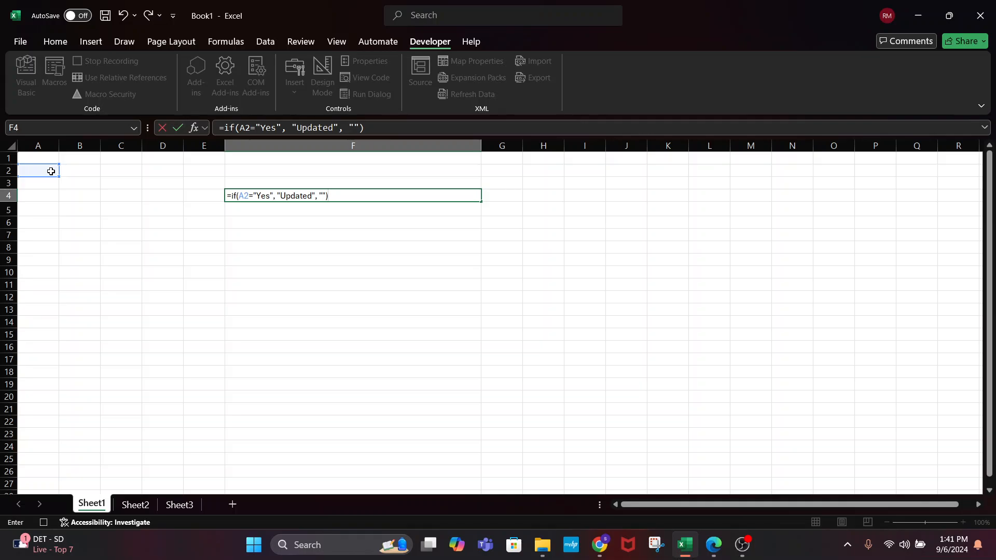
{"action": "key", "text": "Return"}
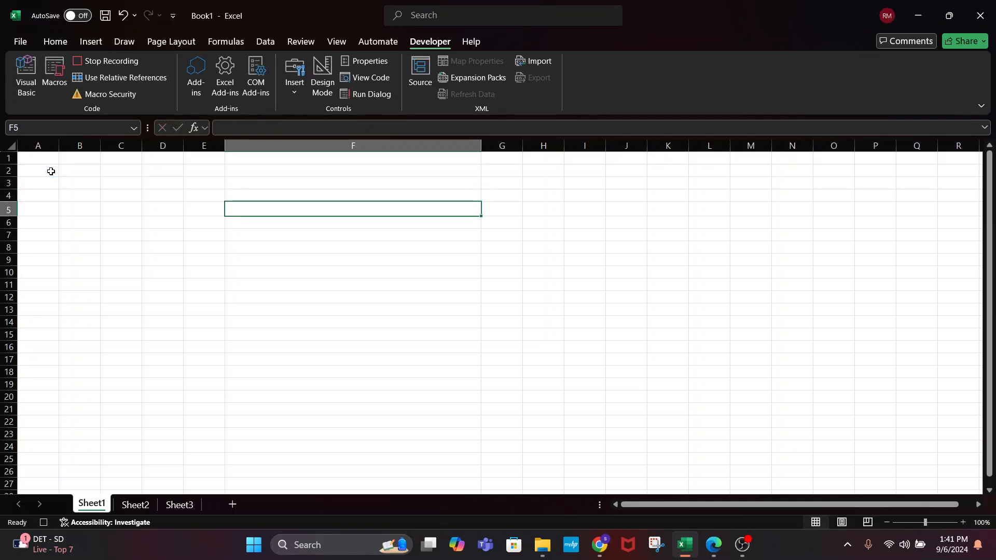
Stop recording, then run exampleMacro from the Macros list
{"action": "left_click", "coordinate": [104, 61]}
{"action": "left_click", "coordinate": [55, 73]}
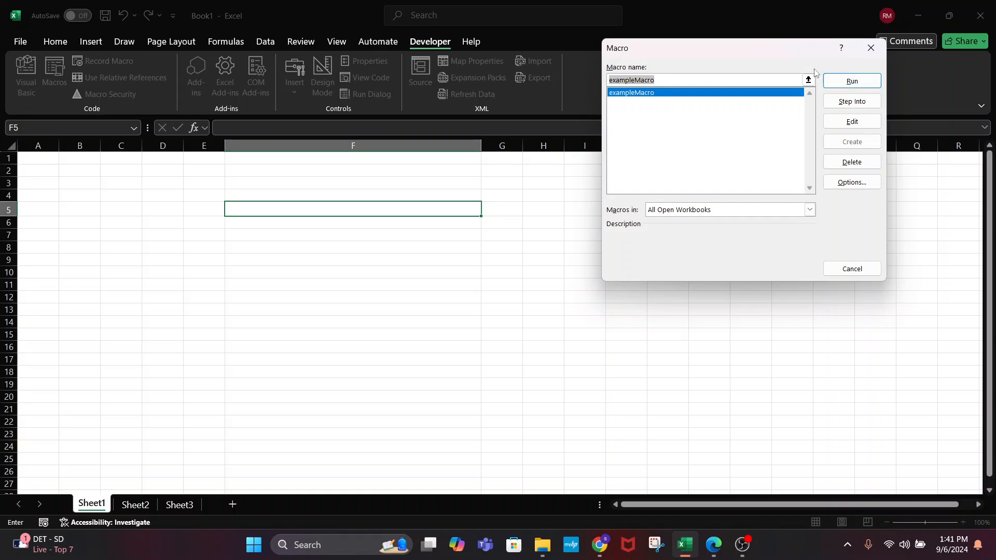
{"action": "left_click", "coordinate": [848, 270]}
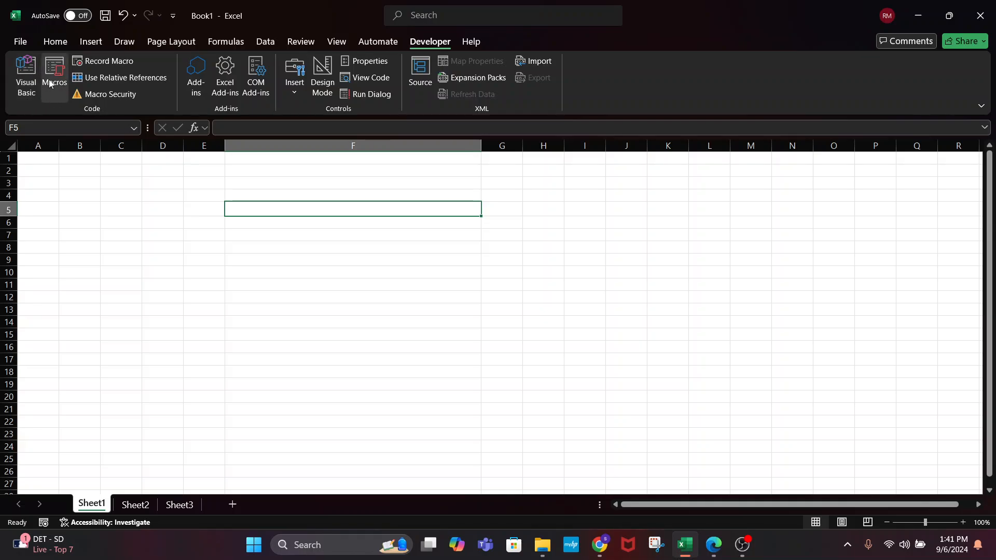
{"action": "left_click", "coordinate": [52, 76]}
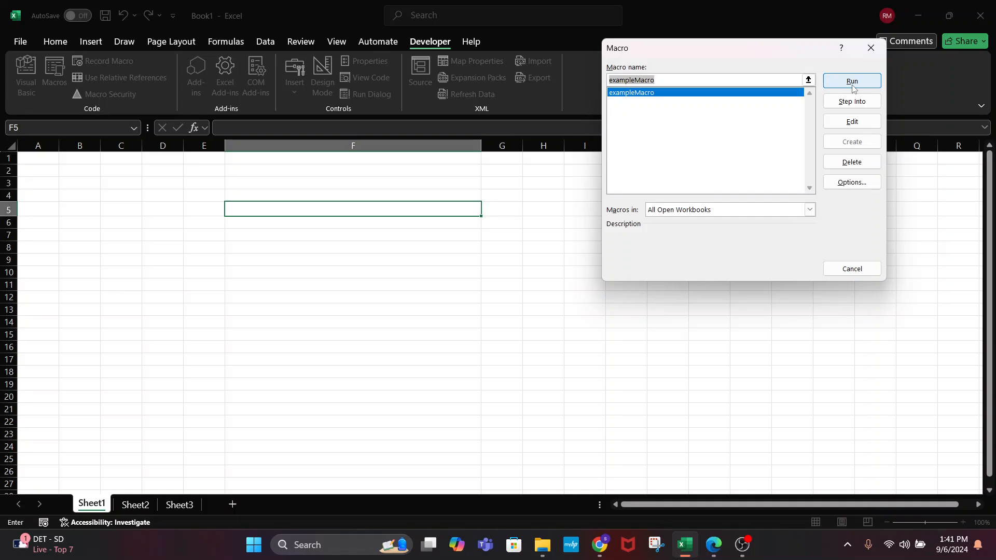
{"action": "left_click", "coordinate": [652, 97]}
{"action": "left_click", "coordinate": [851, 80]}
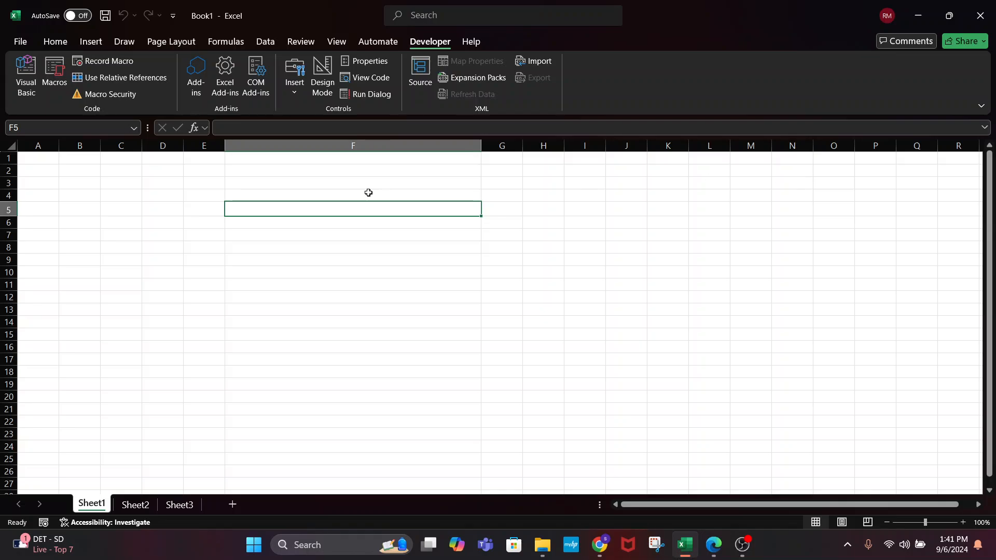
Type Yes in A1, rerun exampleMacro, and check the formula in F4
{"action": "left_click", "coordinate": [52, 155]}
{"action": "type", "text": "Yes"}
{"action": "key", "text": "Return"}
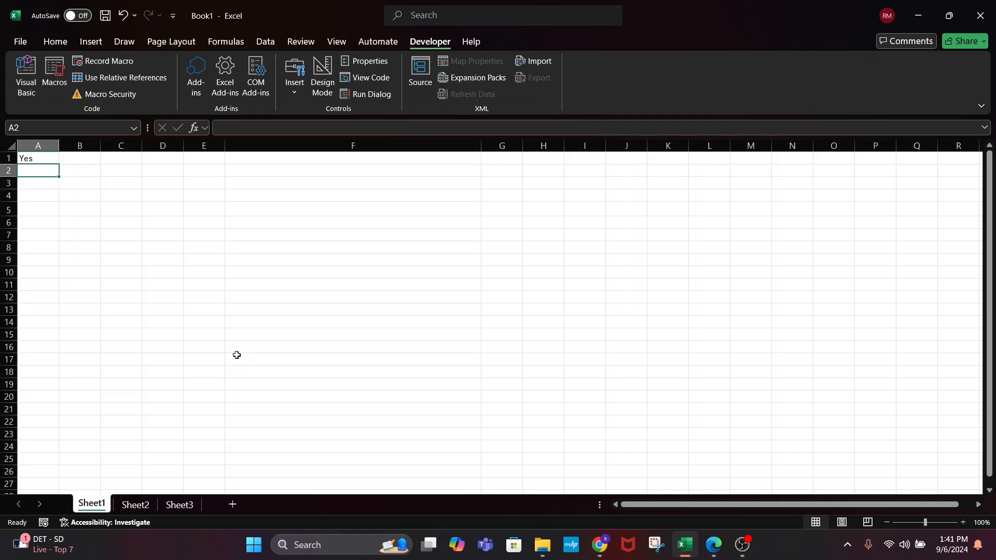
{"action": "key", "text": "Right"}
{"action": "key", "text": "Right"}
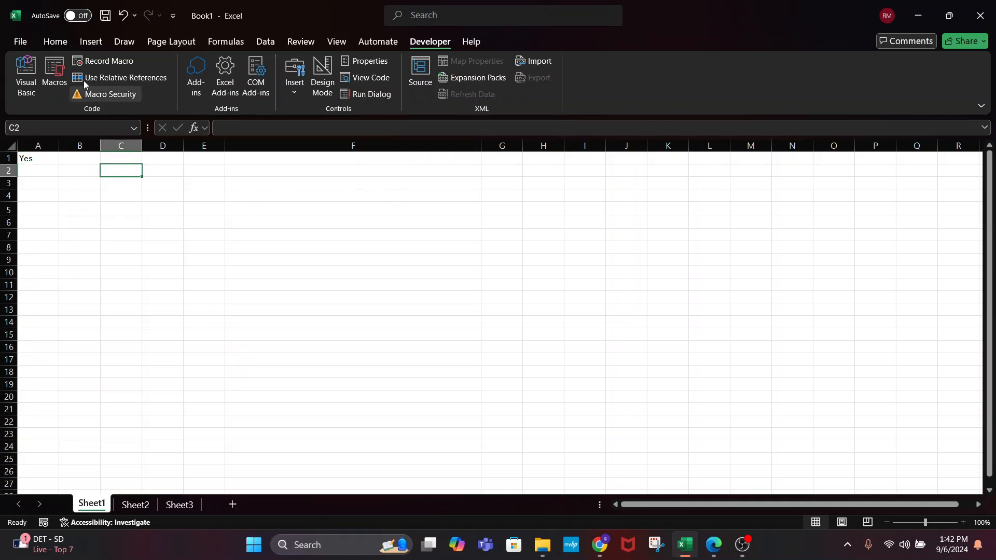
{"action": "left_click", "coordinate": [58, 76]}
{"action": "left_click", "coordinate": [851, 81]}
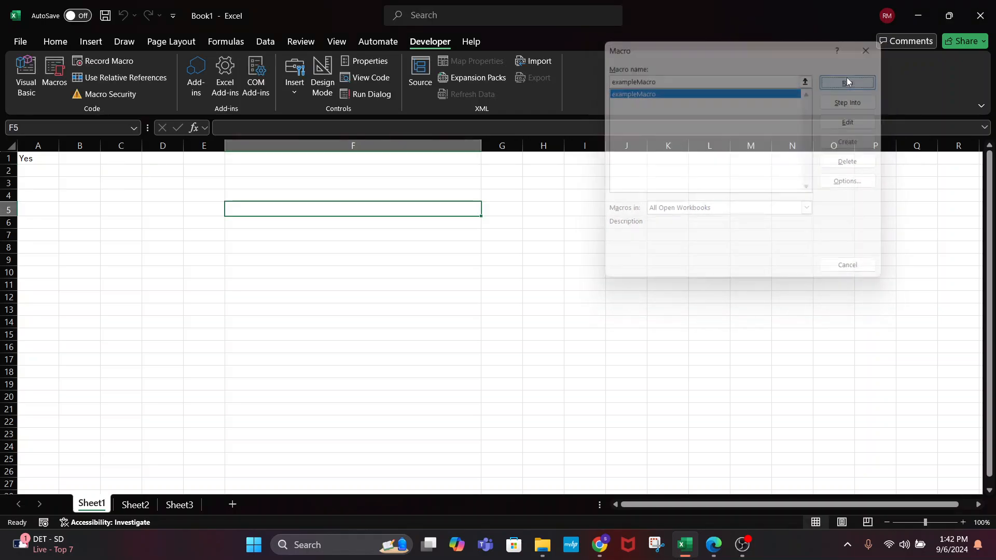
{"action": "left_click", "coordinate": [321, 192]}
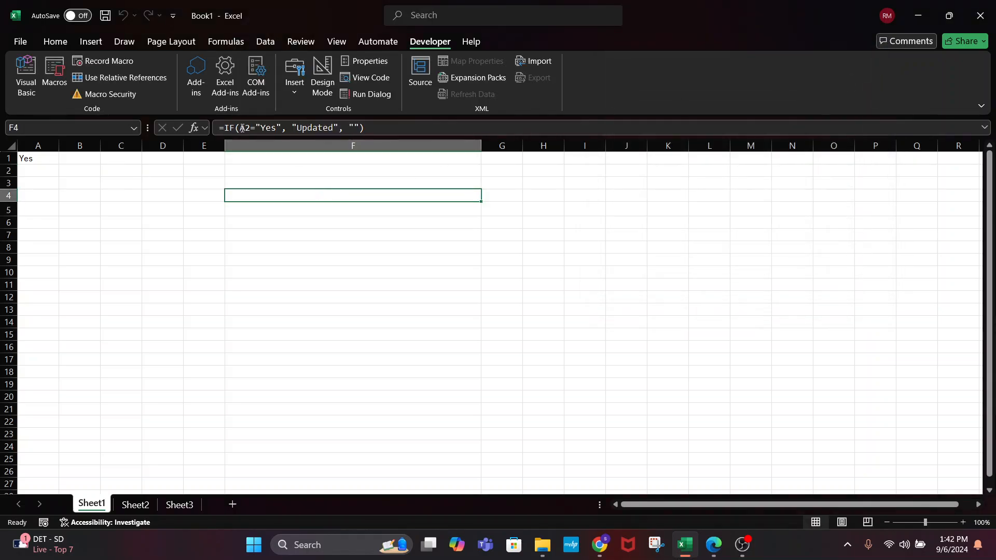
Type Yes into A2 and check the result in F4
{"action": "left_click", "coordinate": [32, 159]}
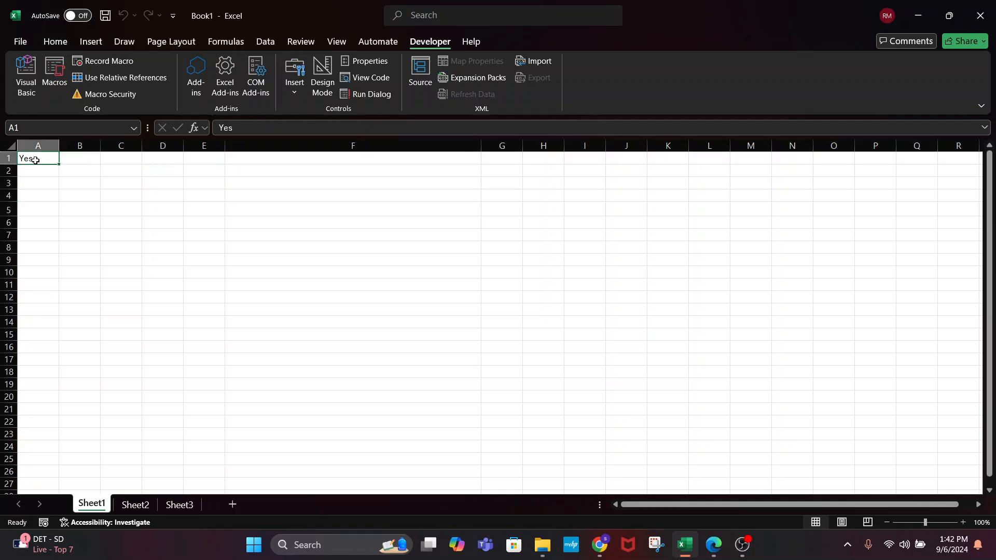
{"action": "left_click", "coordinate": [36, 170]}
{"action": "type", "text": "Yes"}
{"action": "key", "text": "Return"}
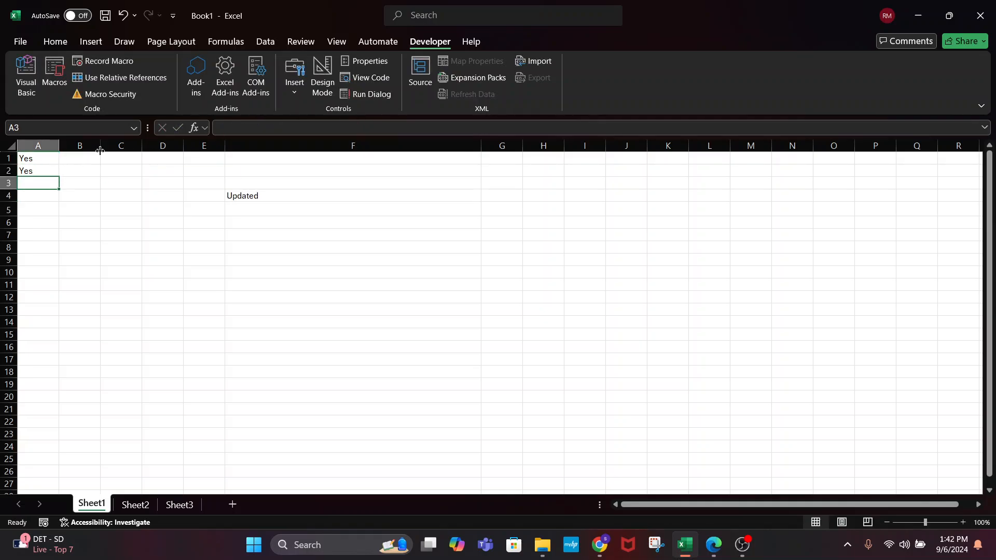
{"action": "left_click", "coordinate": [292, 184]}
{"action": "left_click", "coordinate": [288, 193]}
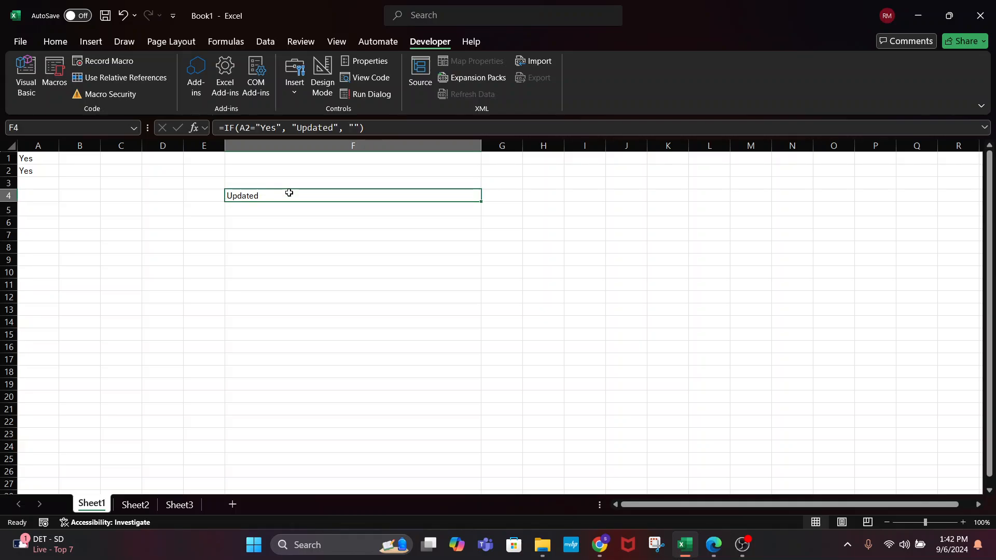
Clear Yes from A1, turn Design Mode on, and re-enter Yes in A2
{"action": "left_click", "coordinate": [42, 157]}
{"action": "key", "text": "Delete"}
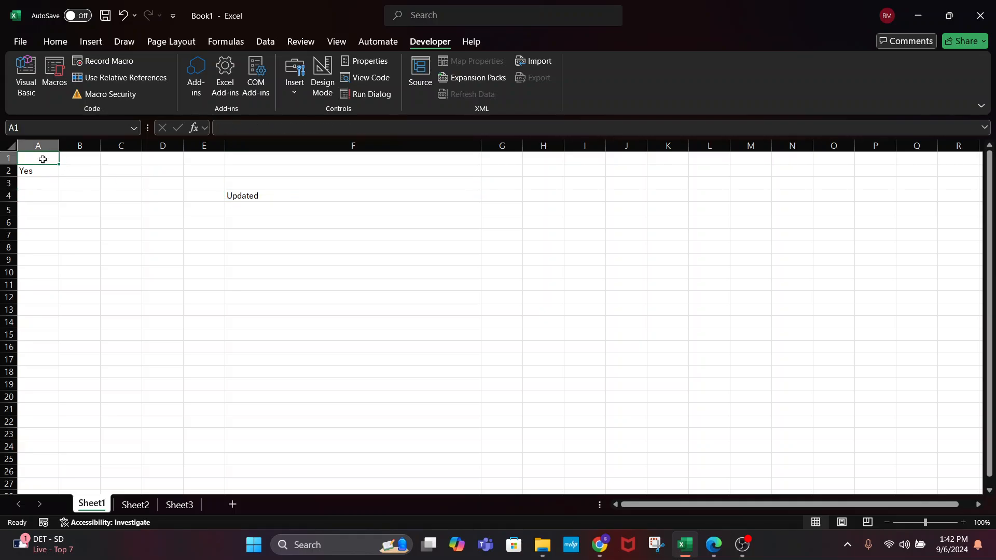
{"action": "left_click", "coordinate": [322, 78]}
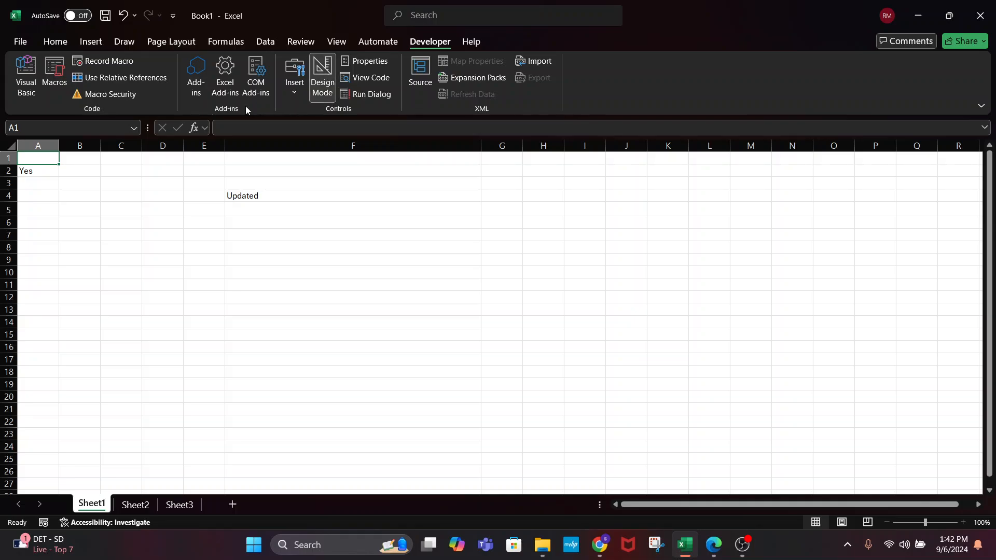
{"action": "left_click", "coordinate": [34, 174]}
{"action": "key", "text": "Delete"}
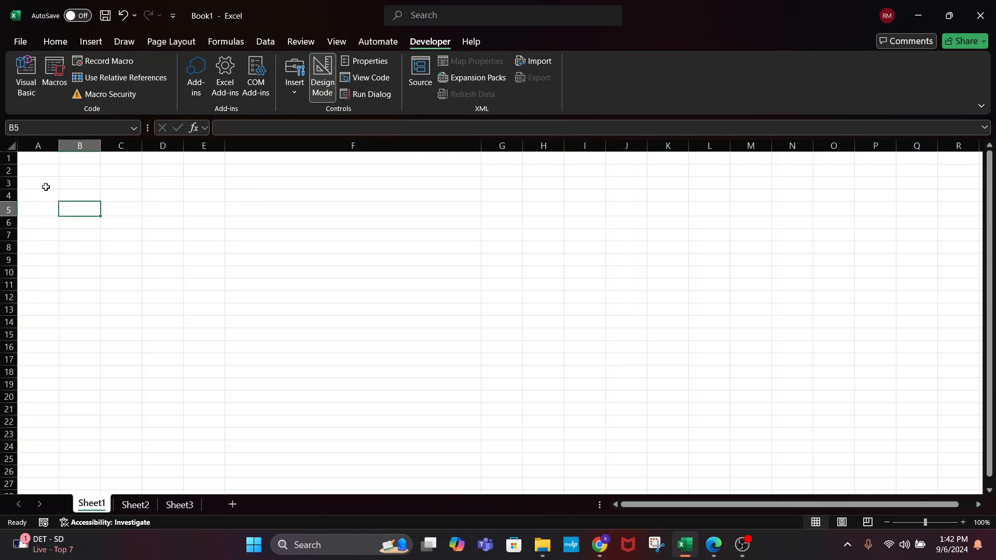
{"action": "left_click", "coordinate": [37, 169]}
{"action": "type", "text": "Yes"}
{"action": "key", "text": "Return"}
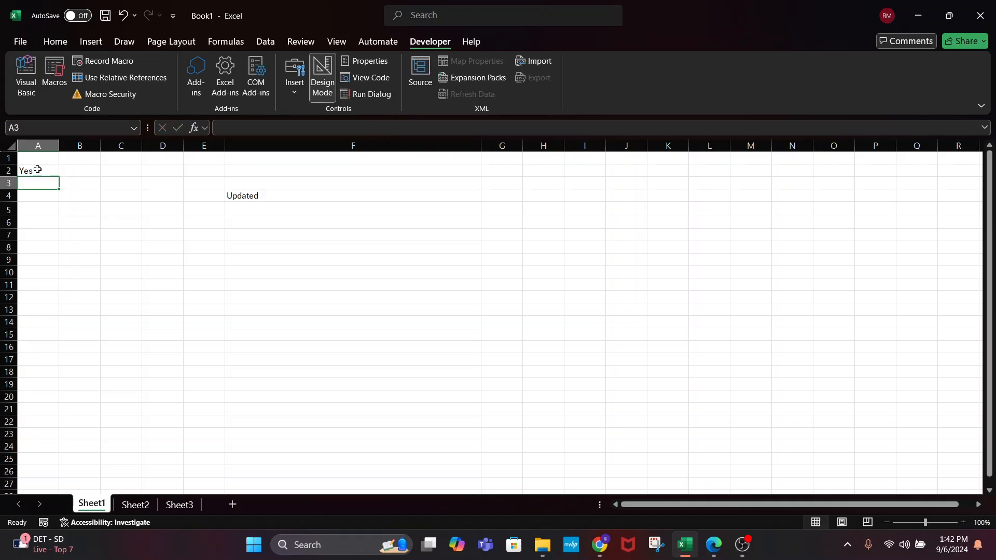
Turn Design Mode off, delete F4's formula, and re-enter Yes in A2
{"action": "left_click", "coordinate": [327, 71]}
{"action": "left_click", "coordinate": [268, 194]}
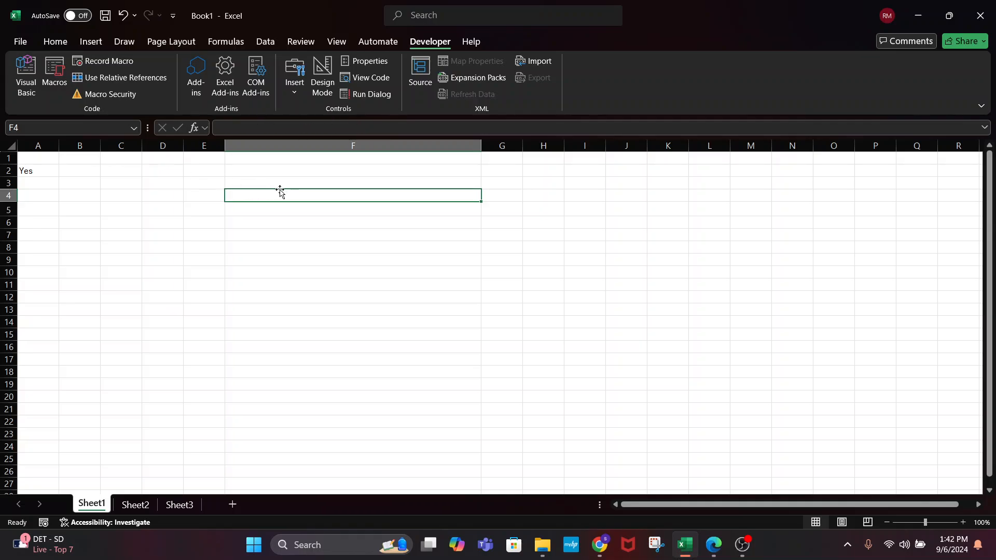
{"action": "key", "text": "Delete"}
{"action": "left_click", "coordinate": [233, 213]}
{"action": "left_click", "coordinate": [46, 173]}
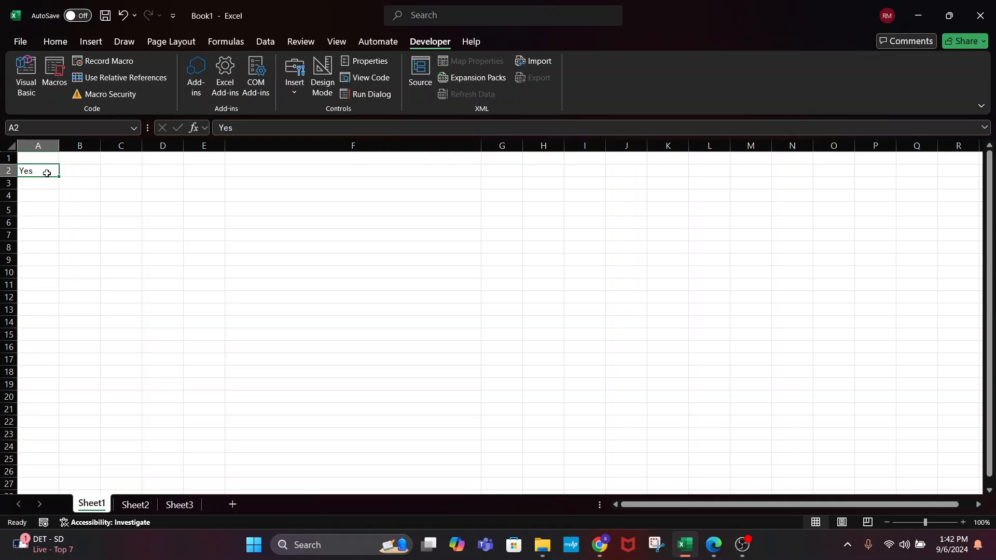
{"action": "key", "text": "Delete"}
{"action": "type", "text": "Yes"}
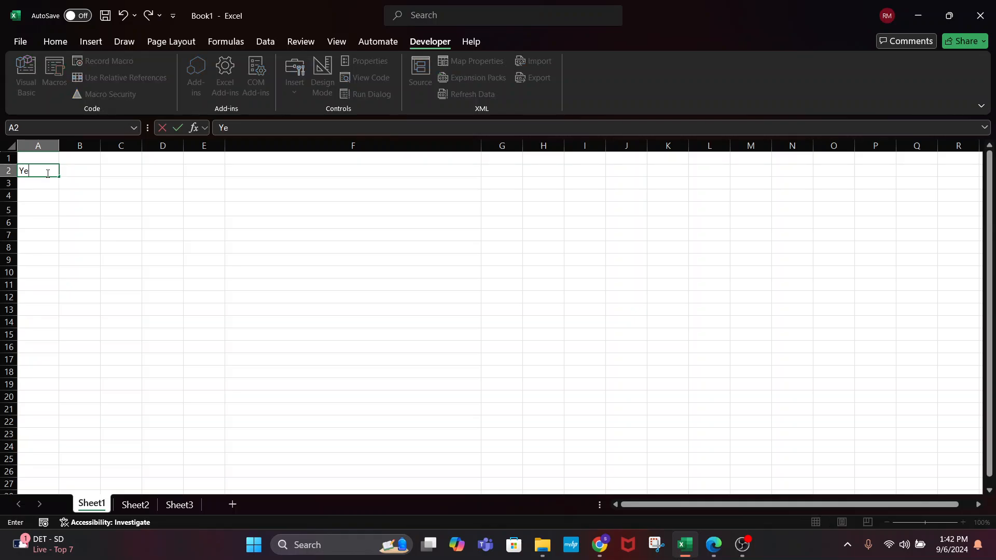
{"action": "key", "text": "Return"}
Confirm F4 is now empty, then reselect A2
{"action": "left_click", "coordinate": [255, 193]}
{"action": "key", "text": "Down"}
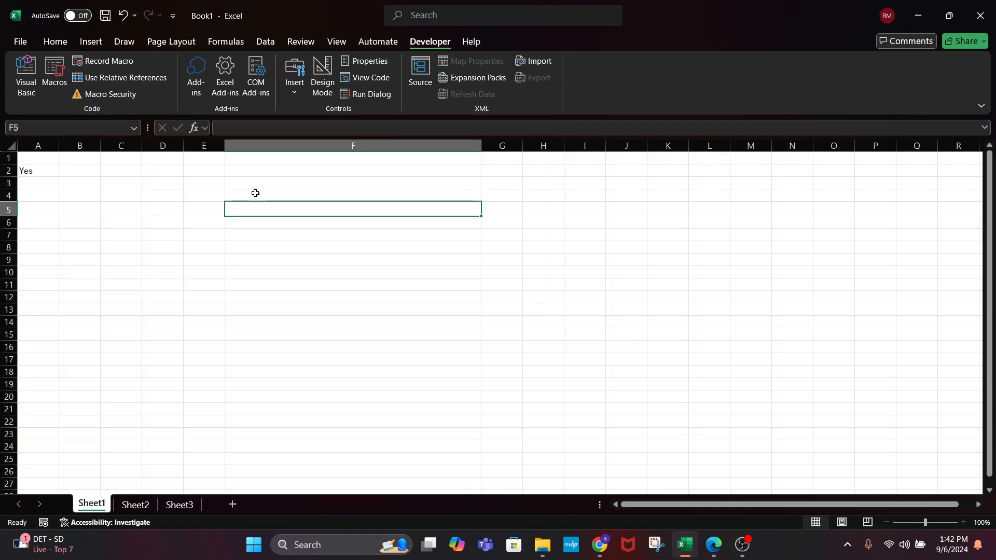
{"action": "key", "text": "Up"}
{"action": "key", "text": "Up"}
{"action": "key", "text": "Up"}
{"action": "key", "text": "Down"}
{"action": "key", "text": "Down"}
{"action": "key", "text": "Down"}
{"action": "key", "text": "Down"}
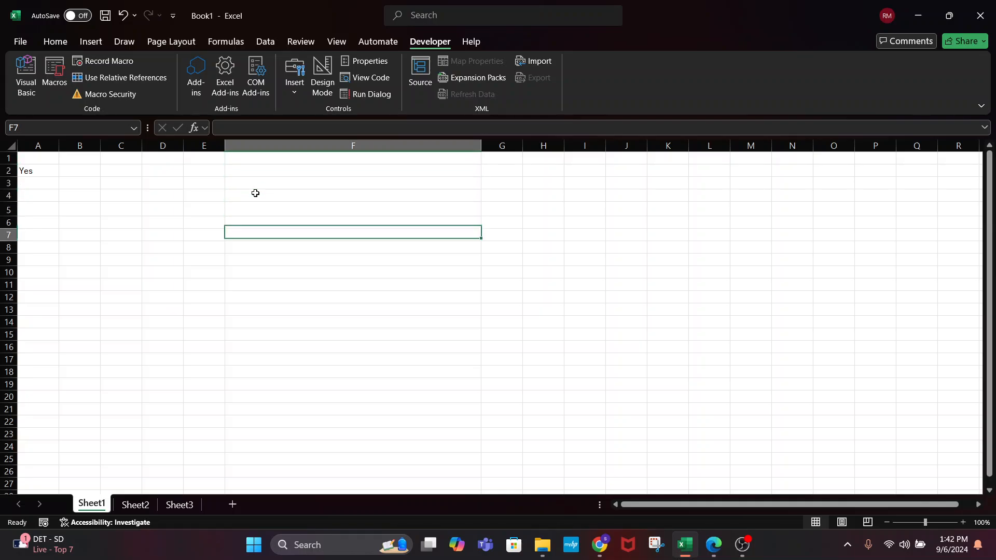
{"action": "key", "text": "Up"}
{"action": "key", "text": "Up"}
{"action": "key", "text": "Up"}
{"action": "key", "text": "Up"}
{"action": "key", "text": "Down"}
{"action": "key", "text": "Down"}
{"action": "left_click", "coordinate": [80, 226]}
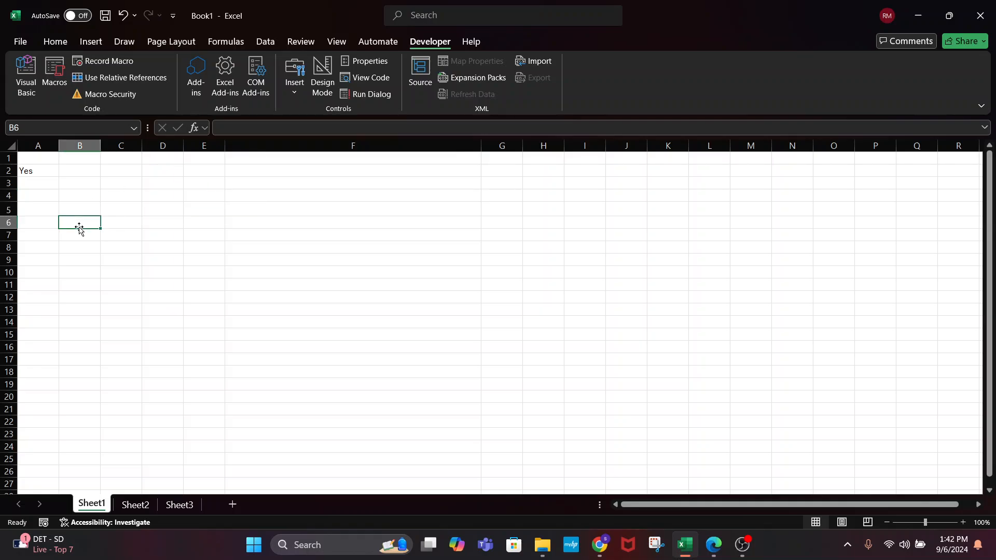
{"action": "left_click", "coordinate": [27, 169]}
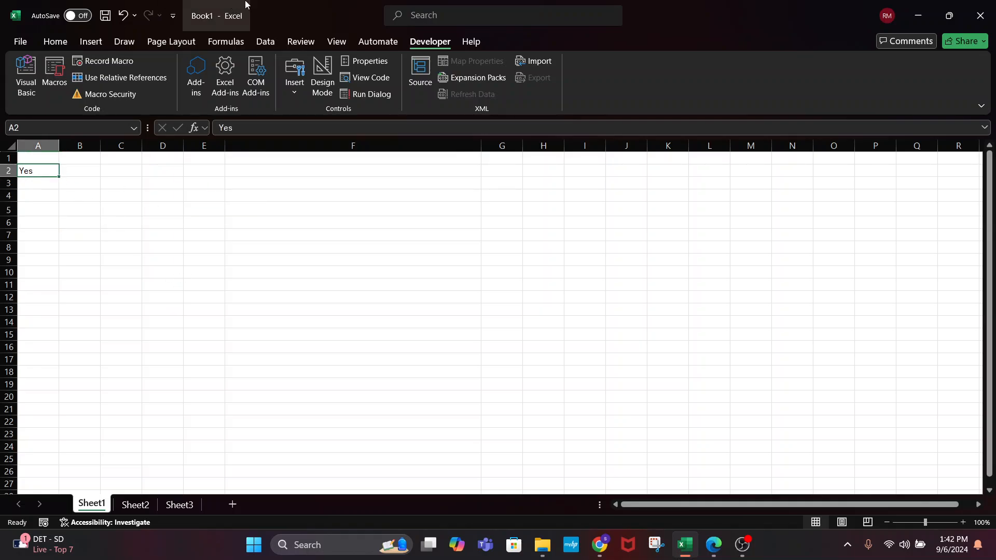
Rerun exampleMacro from the Macros list and confirm F4 shows Updated
{"action": "left_click", "coordinate": [55, 76]}
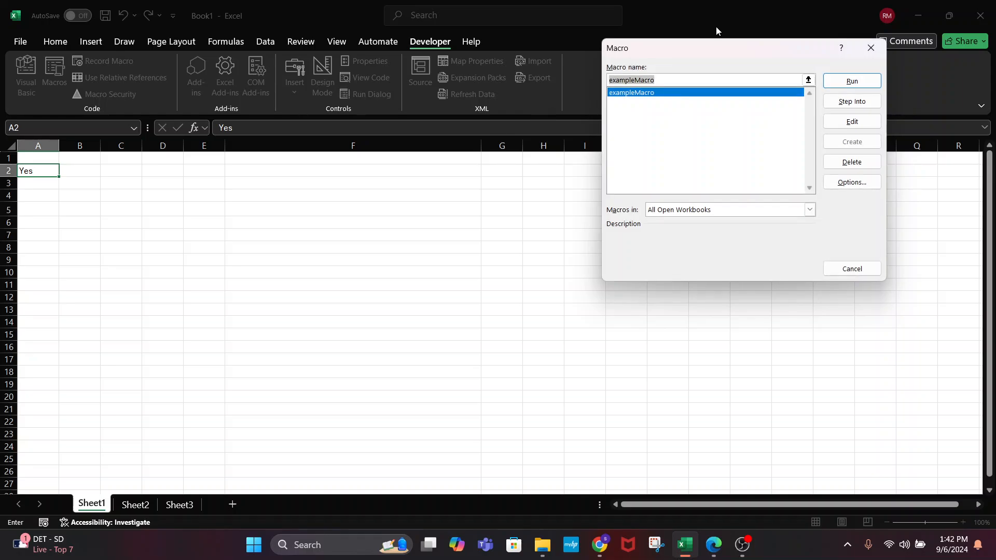
{"action": "left_click", "coordinate": [832, 82]}
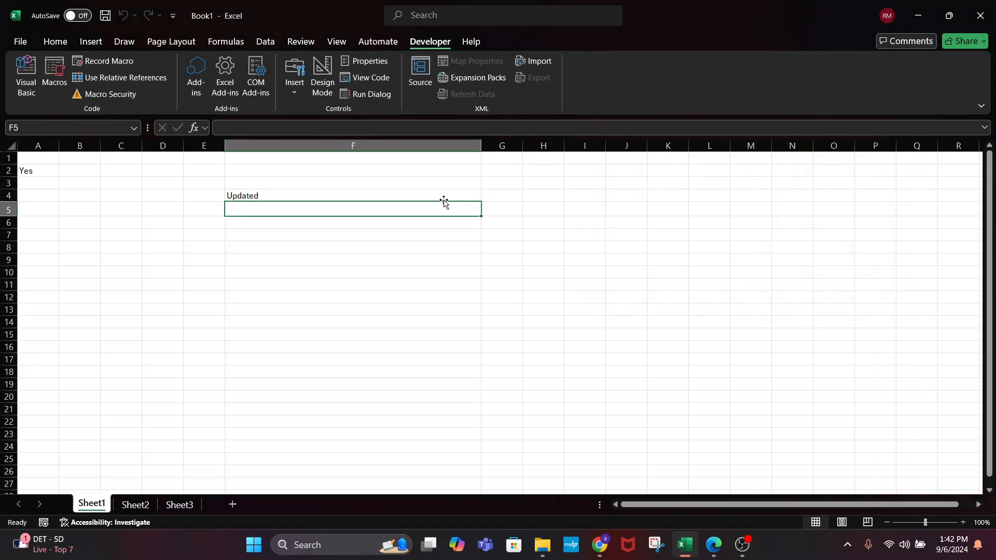
{"action": "left_click", "coordinate": [388, 194]}
{"action": "left_click", "coordinate": [37, 195]}
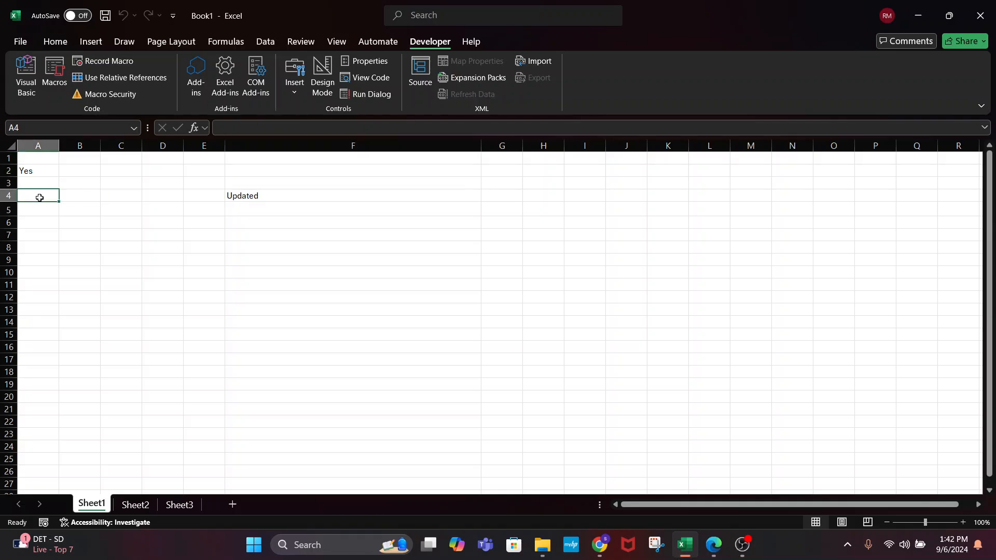
{"action": "left_click", "coordinate": [176, 210]}
{"action": "left_click", "coordinate": [46, 171]}
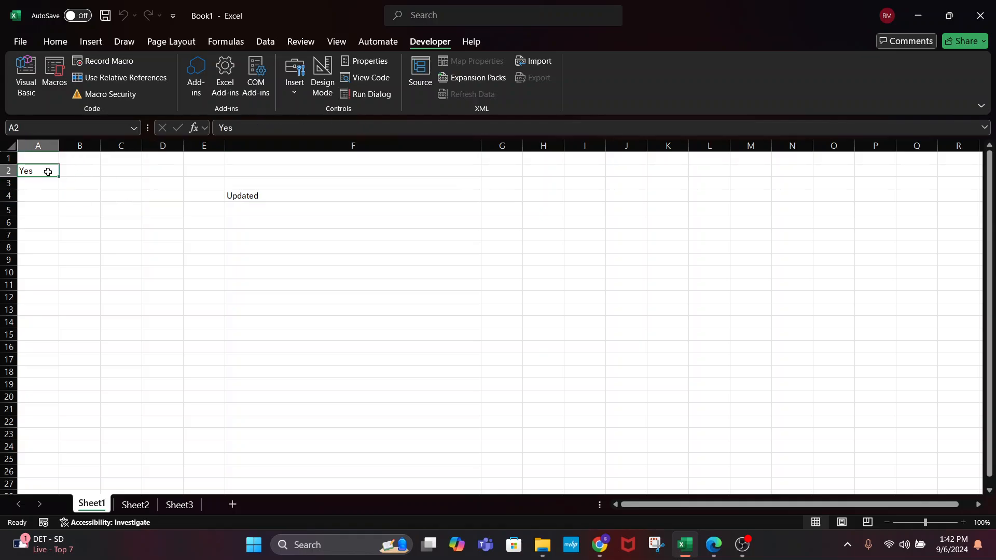
Open the Visual Basic editor on Module1 to view exampleMacro's recorded code
{"action": "left_click", "coordinate": [26, 72]}
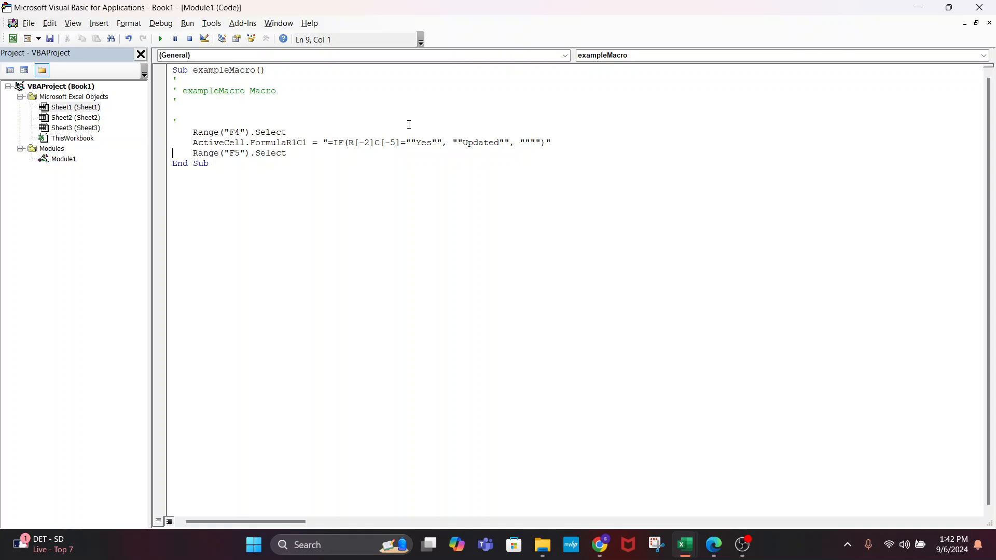
{"action": "left_click", "coordinate": [979, 7]}
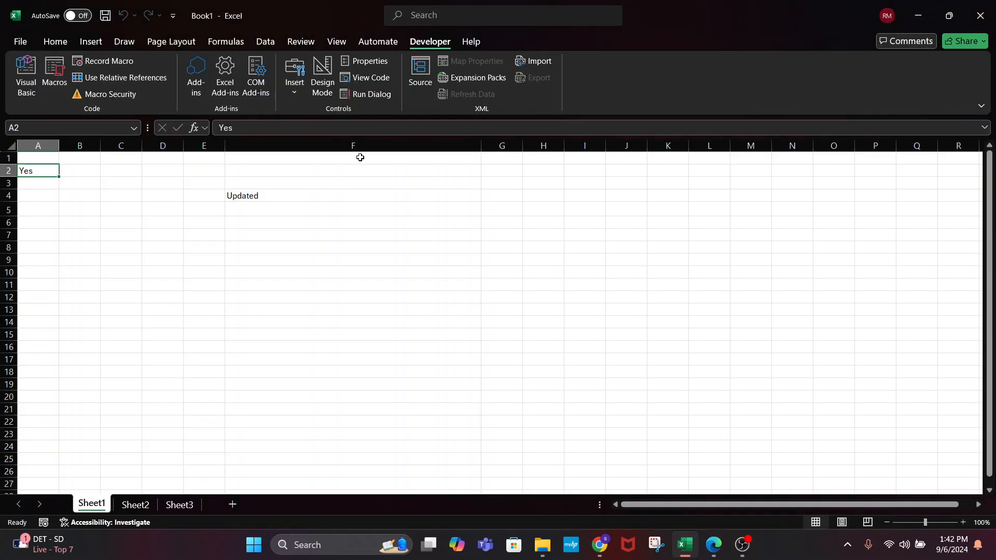
{"action": "left_click", "coordinate": [23, 73]}
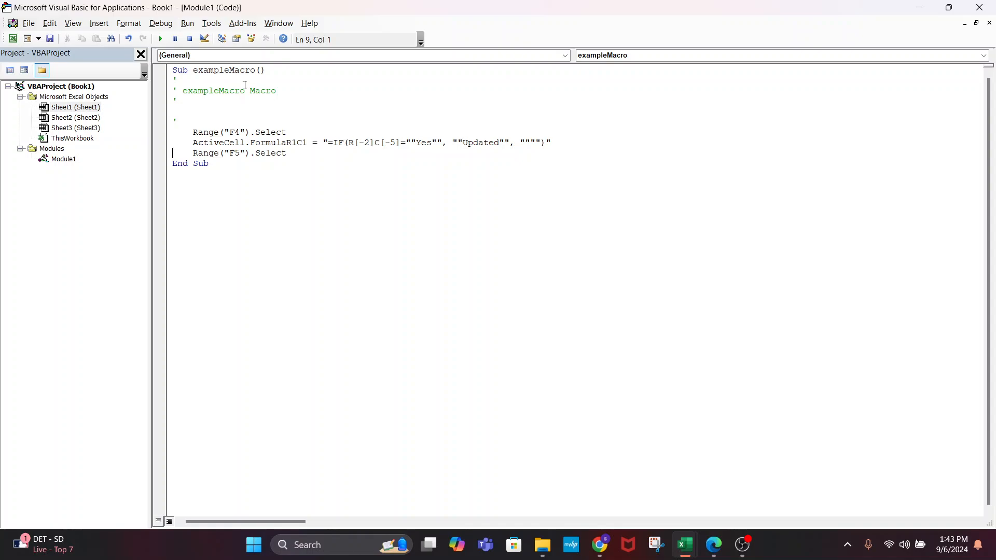
Inspect the empty code windows of Sheet1, Sheet2, Sheet3 and ThisWorkbook in the Project Explorer
{"action": "left_click", "coordinate": [62, 108]}
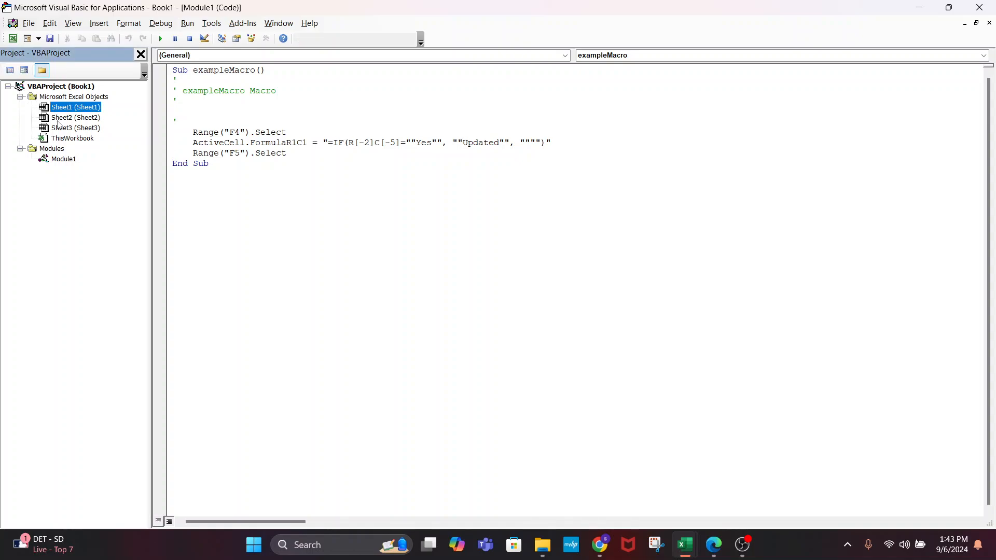
{"action": "double_click", "coordinate": [71, 110]}
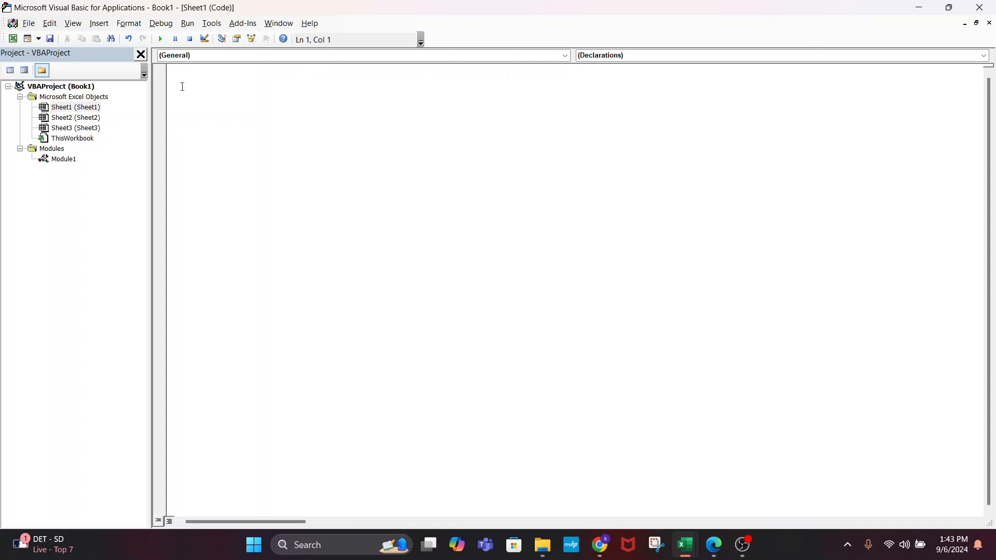
{"action": "double_click", "coordinate": [82, 118]}
{"action": "left_click", "coordinate": [69, 128]}
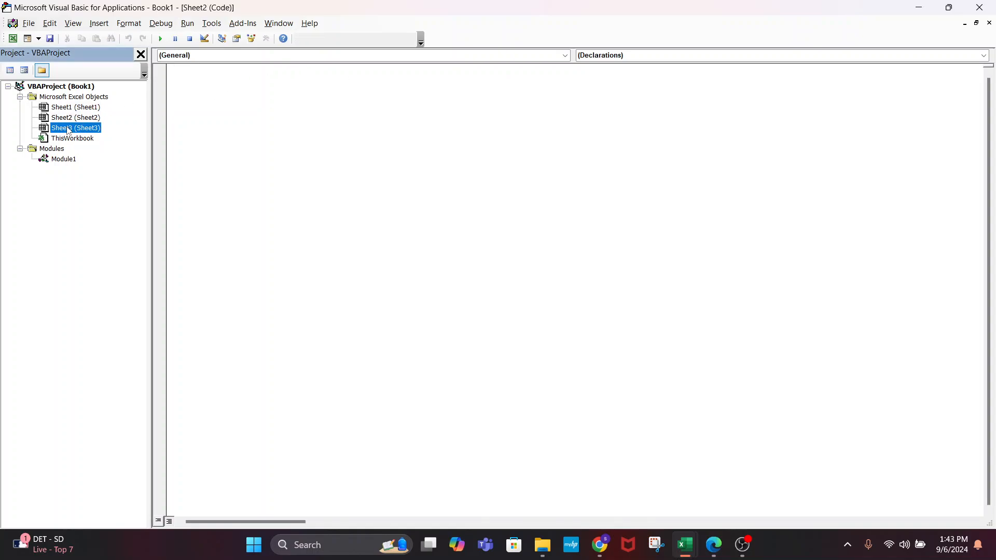
{"action": "double_click", "coordinate": [69, 129]}
{"action": "double_click", "coordinate": [58, 98]}
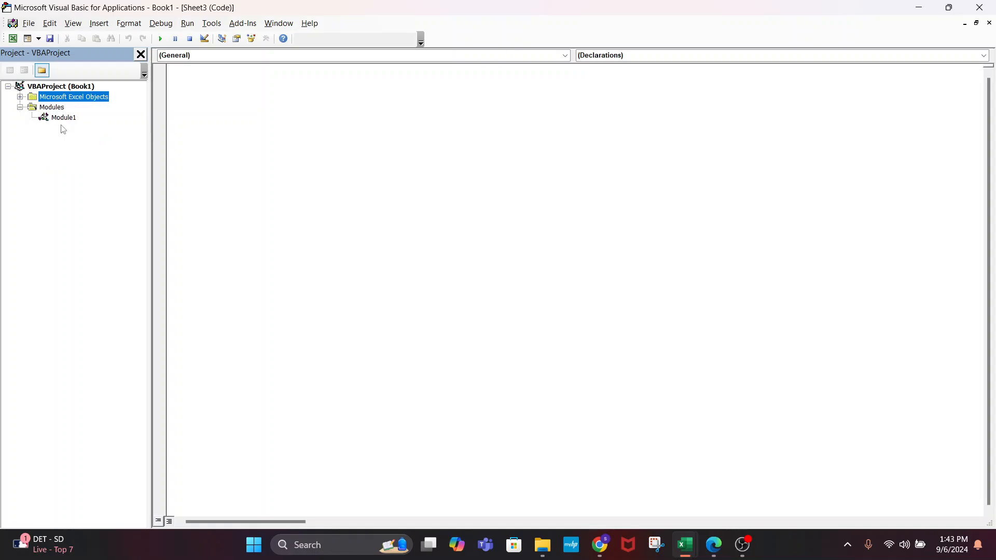
{"action": "left_click", "coordinate": [20, 97]}
{"action": "left_click", "coordinate": [62, 138]}
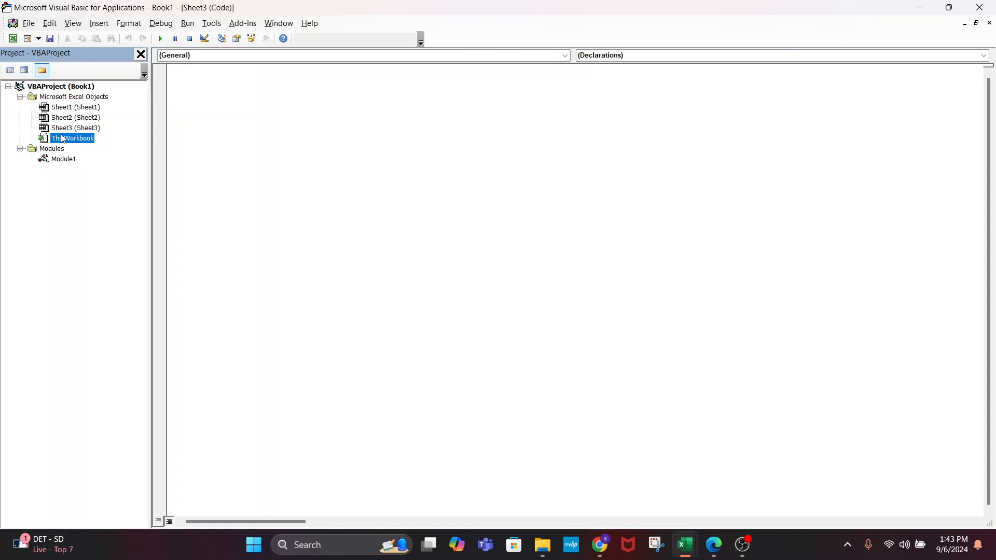
{"action": "double_click", "coordinate": [62, 138]}
{"action": "left_click", "coordinate": [72, 129]}
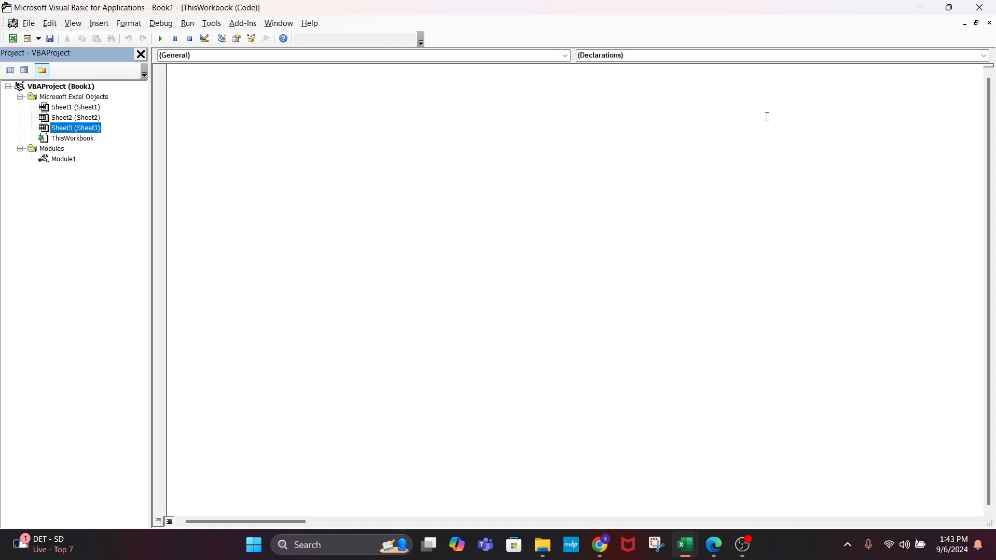
Close the VBA editor and rename the Sheet2 tab to StartsStops
{"action": "left_click", "coordinate": [979, 8]}
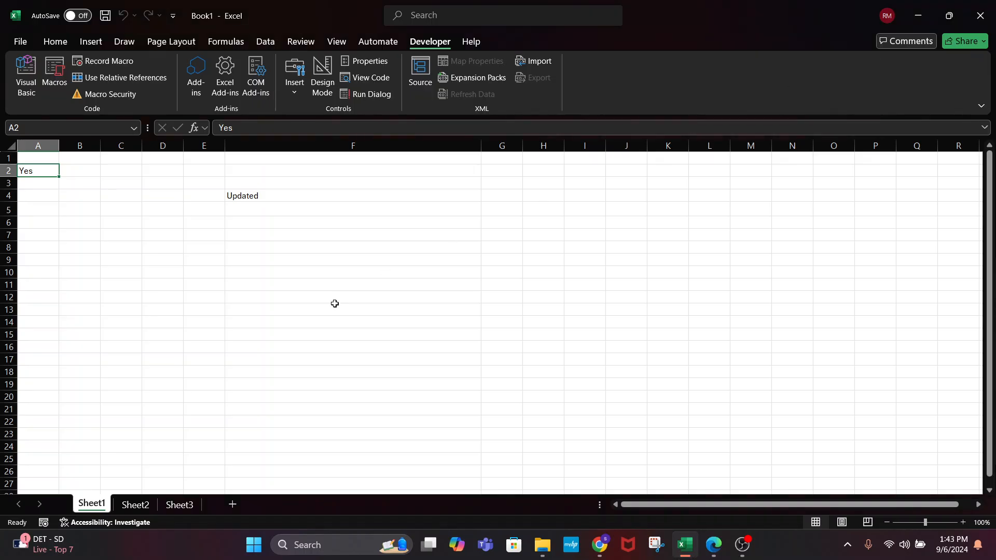
{"action": "left_click", "coordinate": [136, 506]}
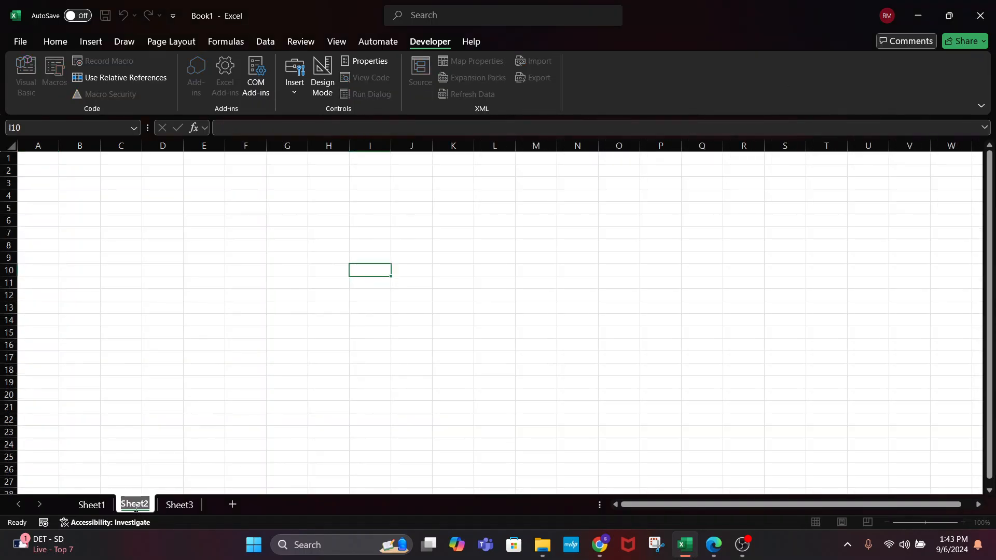
{"action": "type", "text": "Sheeta"}
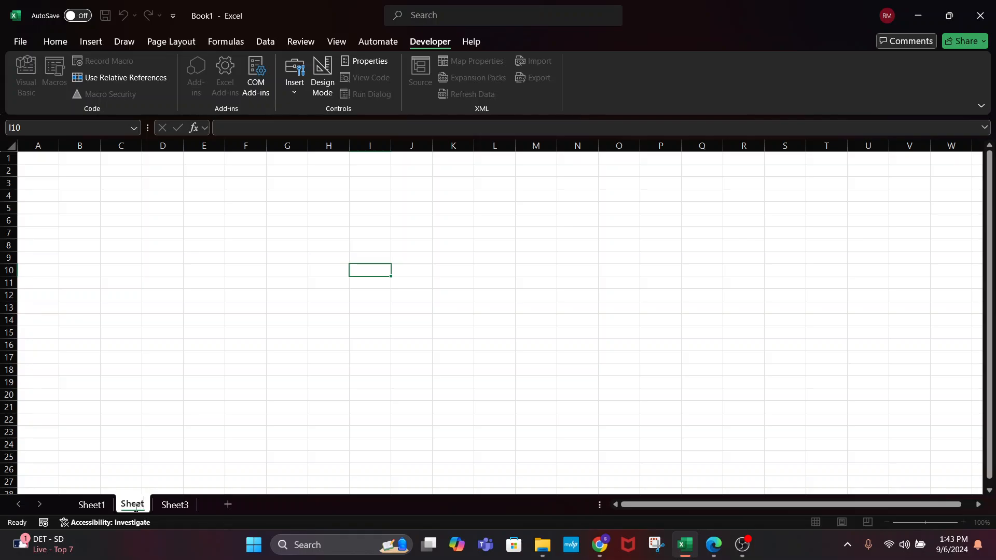
{"action": "key", "text": "BackSpace"}
{"action": "key", "text": "BackSpace"}
{"action": "key", "text": "BackSpace"}
{"action": "key", "text": "BackSpace"}
{"action": "key", "text": "BackSpace"}
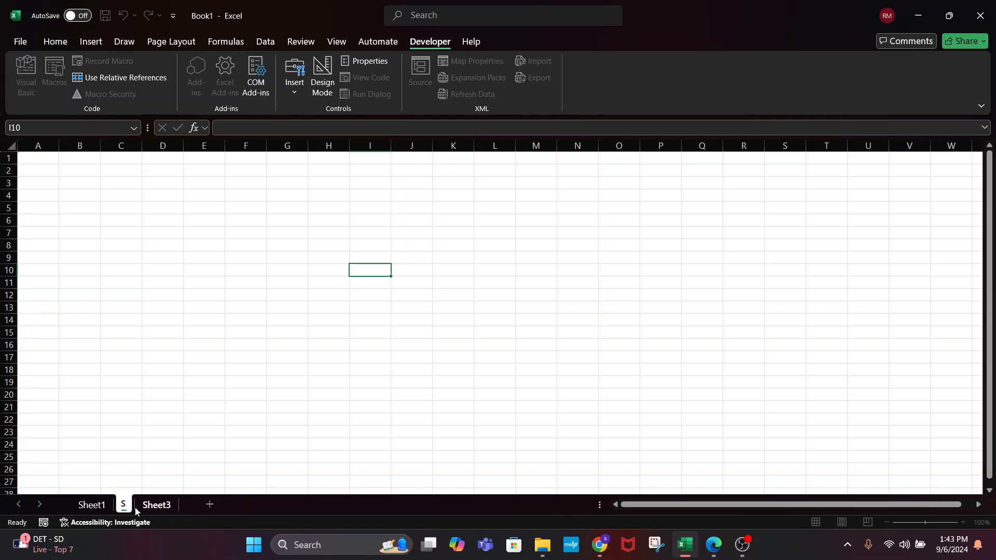
{"action": "type", "text": "tartsStops"}
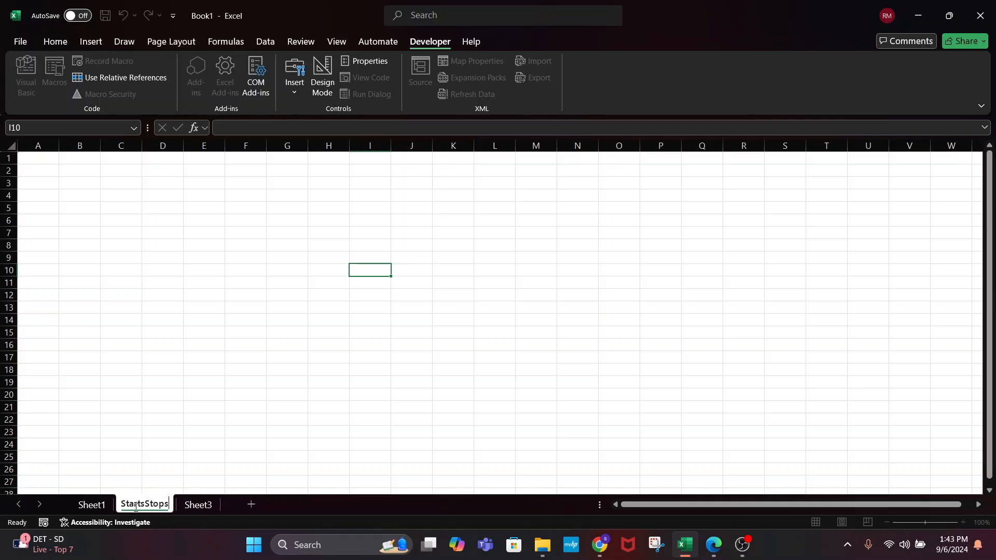
{"action": "key", "text": "Return"}
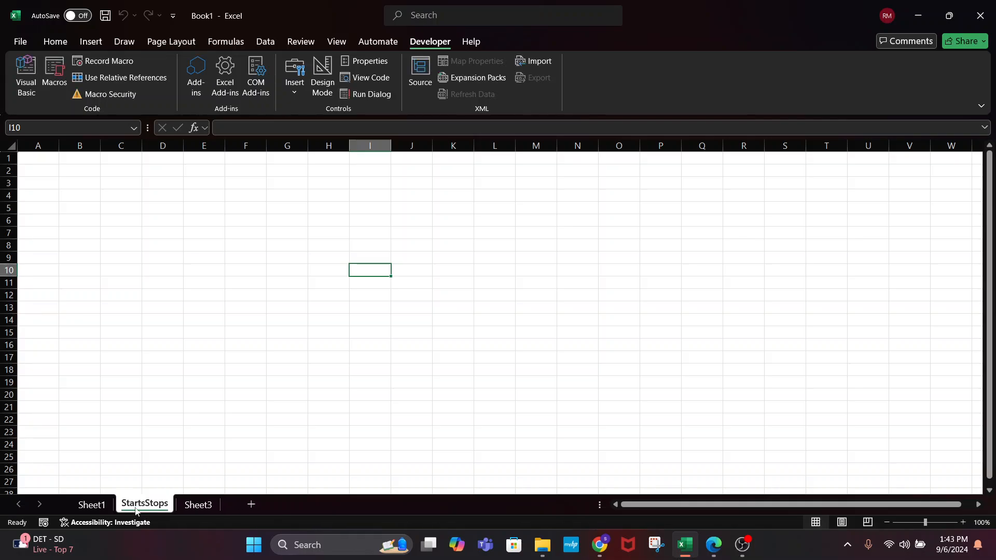
Select cell D17 on StartsStops and reopen the Visual Basic editor
{"action": "left_click", "coordinate": [196, 432]}
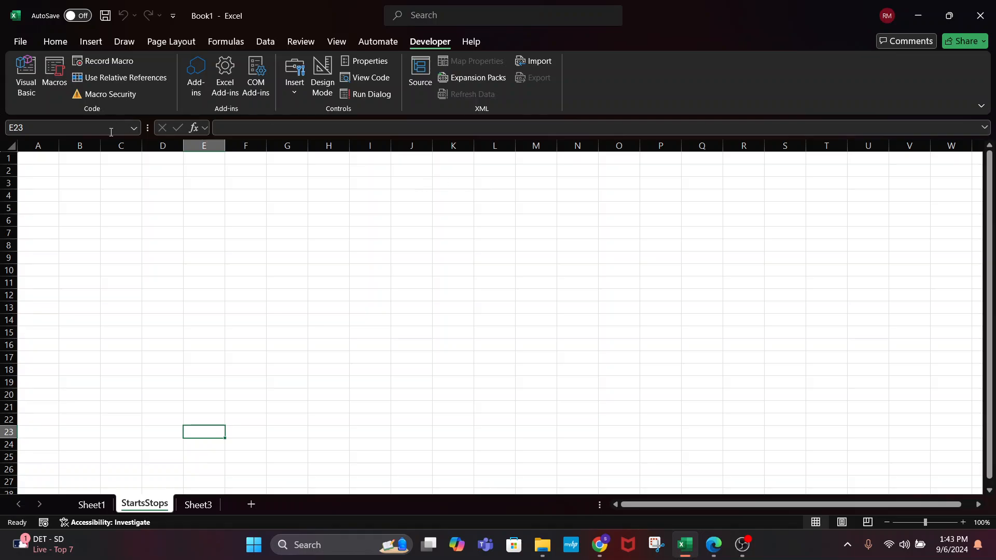
{"action": "left_click", "coordinate": [145, 491]}
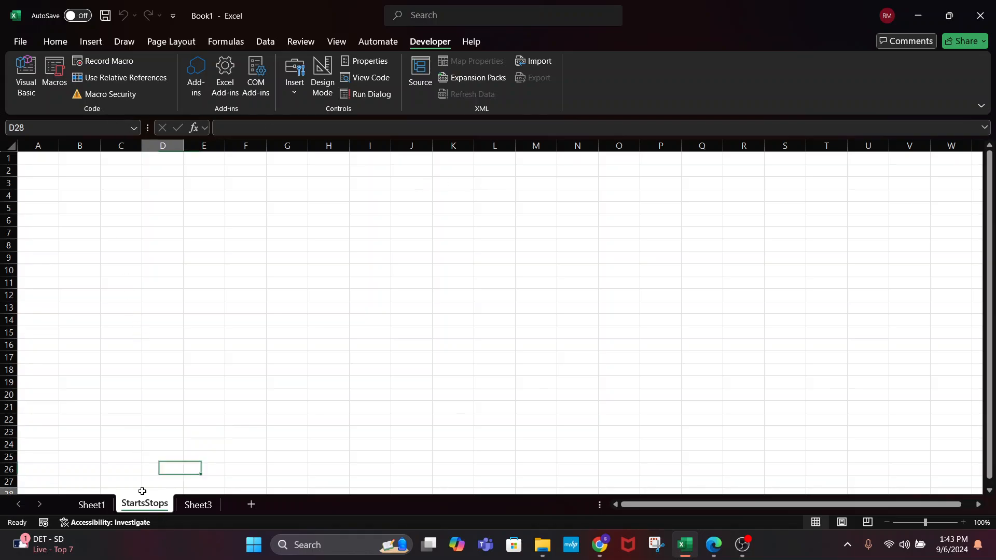
{"action": "left_click", "coordinate": [157, 357]}
{"action": "left_click", "coordinate": [27, 74]}
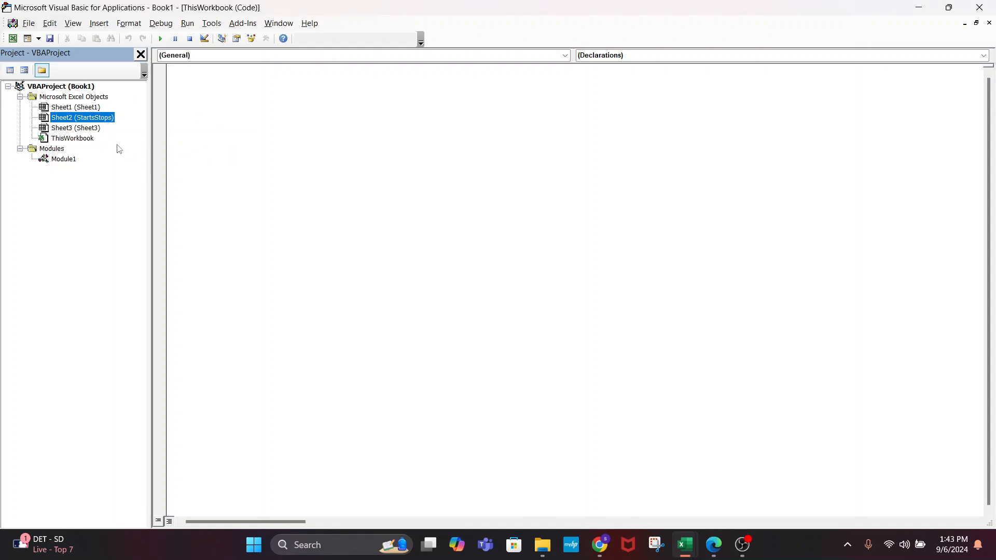
Browse the empty code windows of StartsStops, Sheet3 and Sheet1 in the project
{"action": "left_click", "coordinate": [60, 139]}
{"action": "left_click", "coordinate": [81, 120]}
{"action": "double_click", "coordinate": [98, 120]}
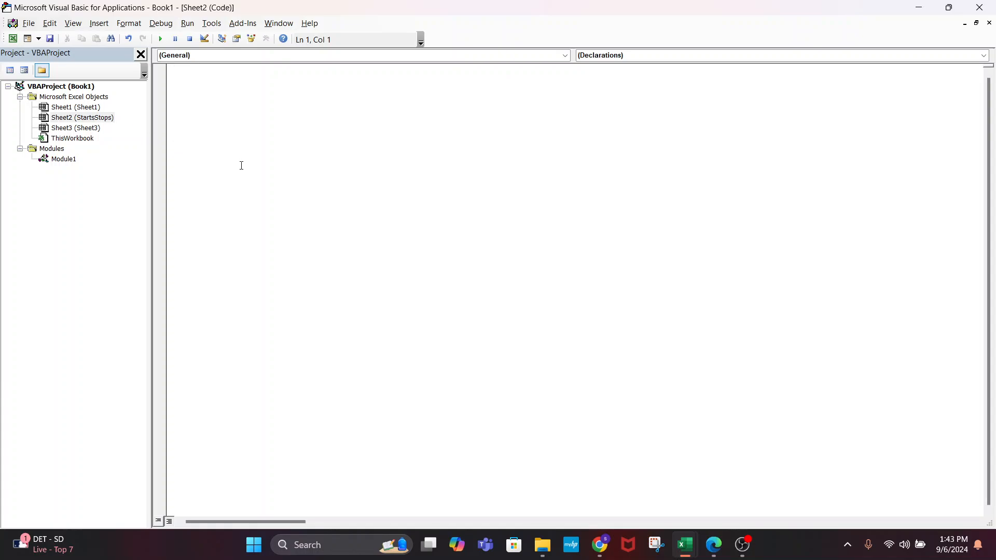
{"action": "type", "text": "/lkzdsjfv?KSDJXv"}
{"action": "key", "text": "BackSpace"}
{"action": "key", "text": "BackSpace"}
{"action": "key", "text": "BackSpace"}
{"action": "key", "text": "BackSpace"}
{"action": "key", "text": "BackSpace"}
{"action": "key", "text": "BackSpace"}
{"action": "key", "text": "BackSpace"}
{"action": "key", "text": "BackSpace"}
{"action": "key", "text": "BackSpace"}
{"action": "key", "text": "BackSpace"}
{"action": "key", "text": "BackSpace"}
{"action": "key", "text": "BackSpace"}
{"action": "key", "text": "BackSpace"}
{"action": "key", "text": "BackSpace"}
{"action": "key", "text": "BackSpace"}
{"action": "double_click", "coordinate": [78, 127]}
{"action": "double_click", "coordinate": [75, 97]}
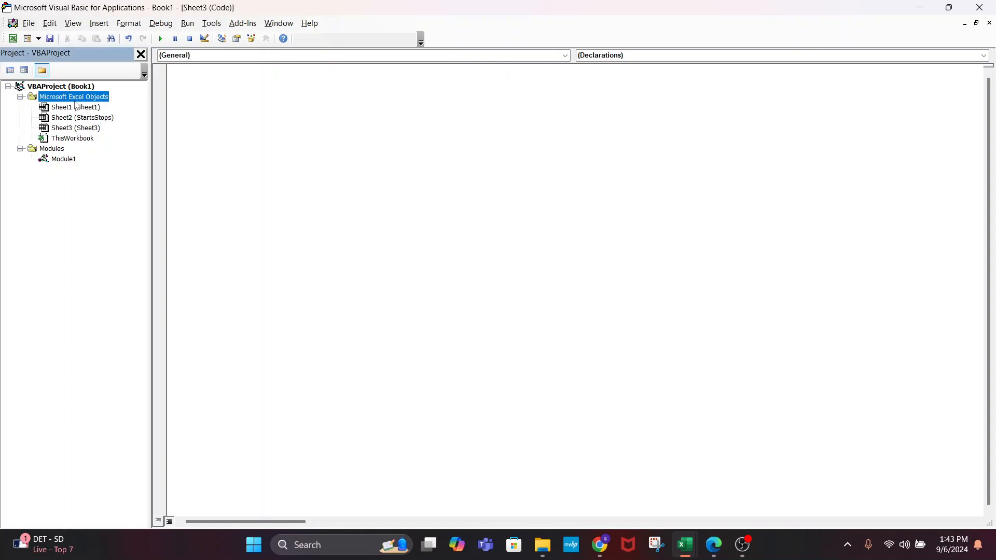
{"action": "double_click", "coordinate": [32, 97]}
{"action": "double_click", "coordinate": [63, 108]}
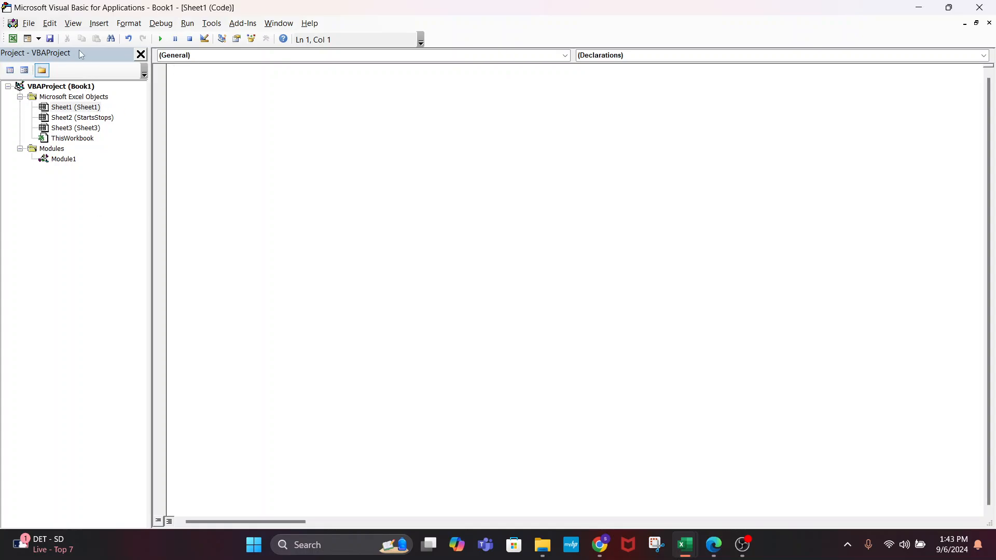
{"action": "left_click", "coordinate": [83, 109]}
{"action": "left_click", "coordinate": [77, 129]}
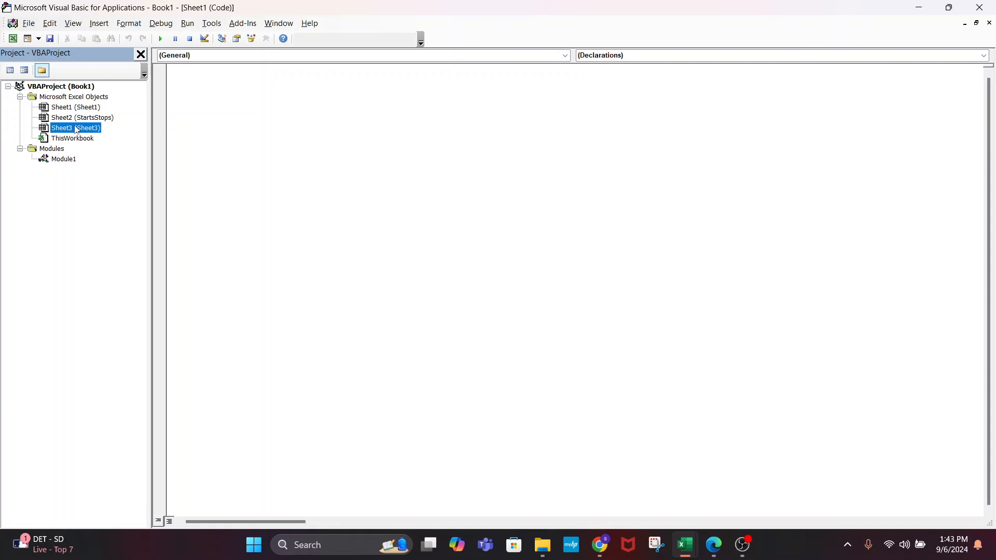
Show the Project Explorer and open Module1 to display exampleMacro's code
{"action": "left_click", "coordinate": [73, 23]}
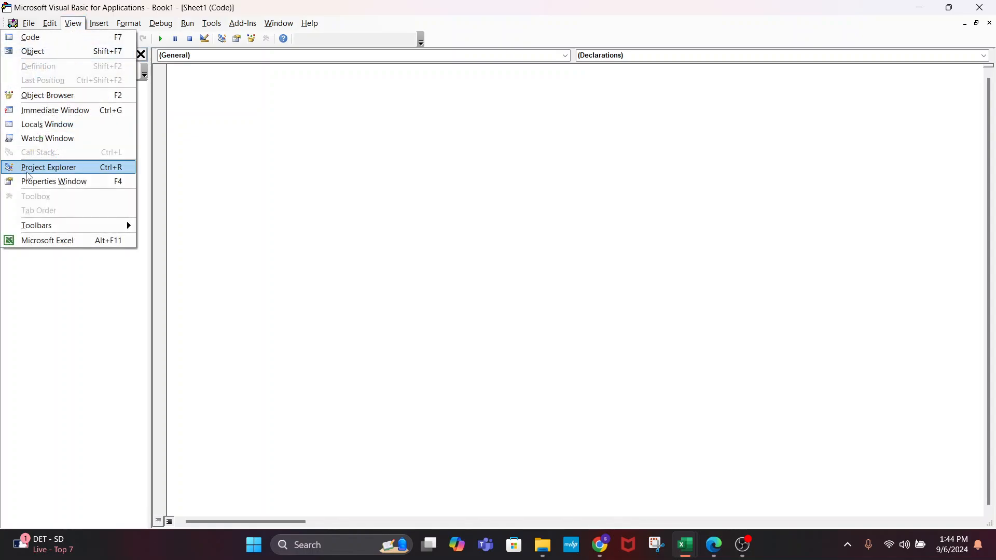
{"action": "left_click", "coordinate": [54, 167]}
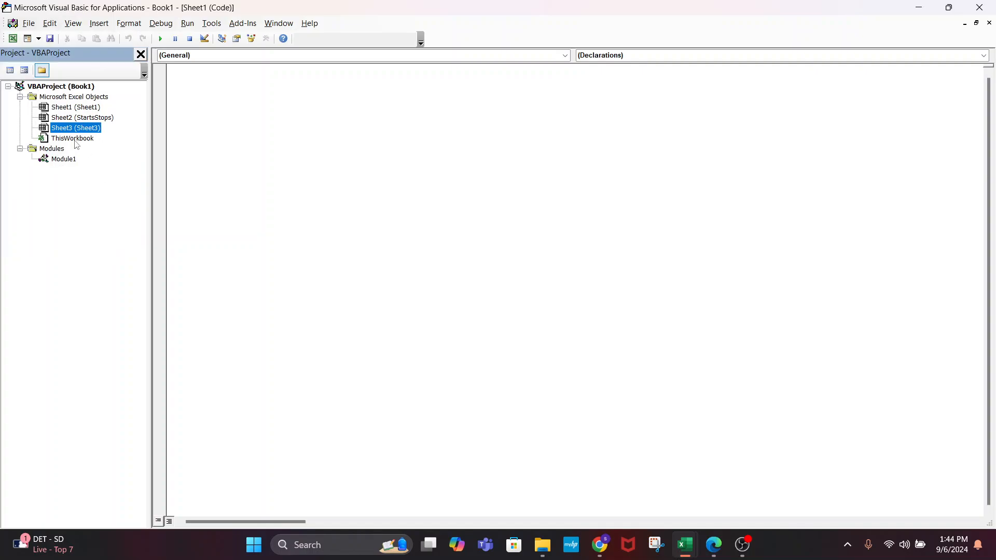
{"action": "double_click", "coordinate": [86, 120]}
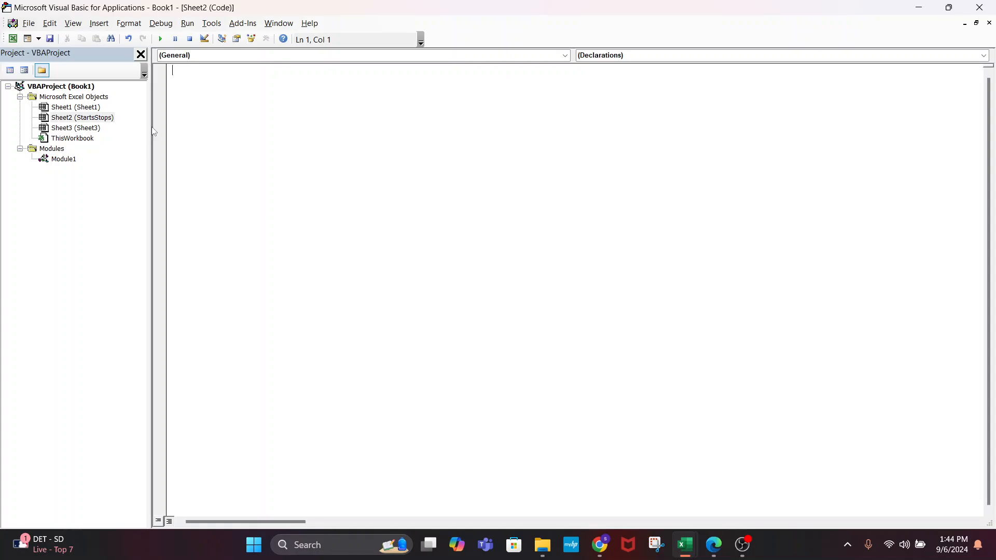
{"action": "double_click", "coordinate": [81, 139]}
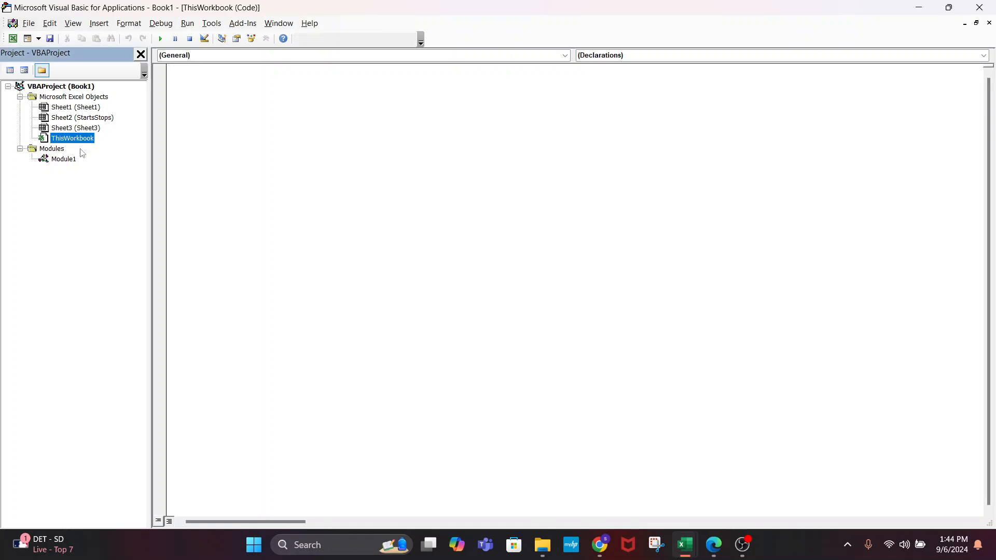
{"action": "left_click", "coordinate": [55, 151]}
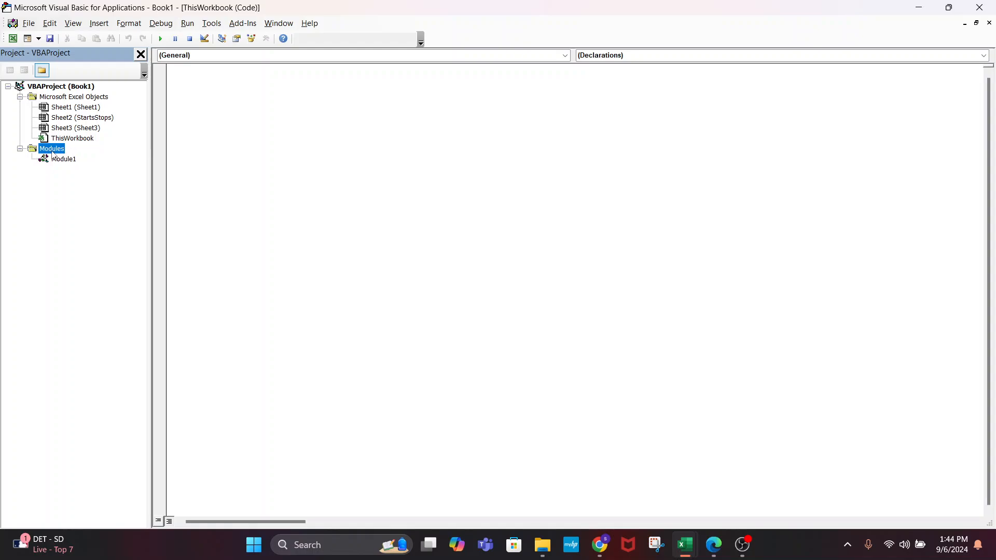
{"action": "double_click", "coordinate": [71, 161]}
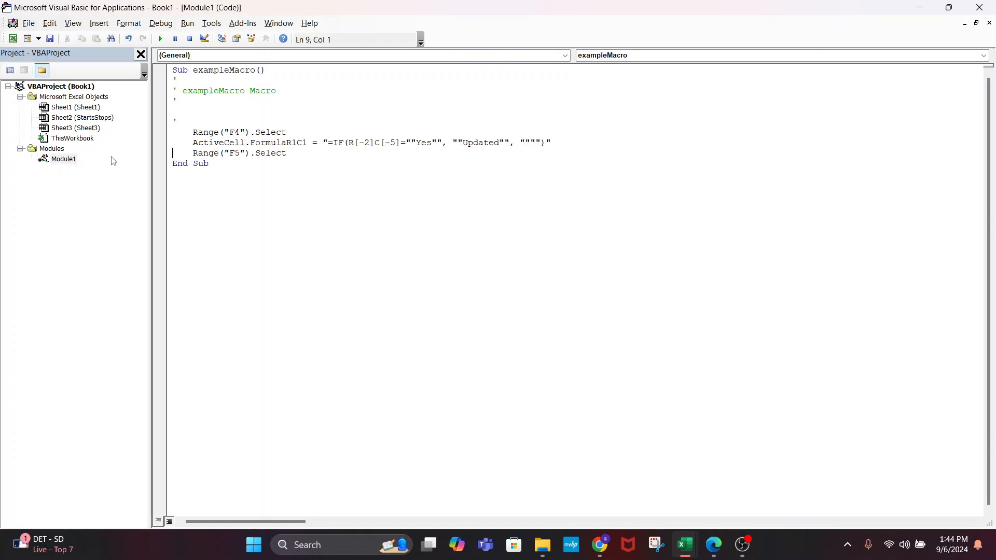
Add an empty Sub example2 procedure below exampleMacro in Module1
{"action": "left_click", "coordinate": [249, 169]}
{"action": "type", "text": "Sub sxample"}
{"action": "key", "text": "Return"}
{"action": "key", "text": "Return"}
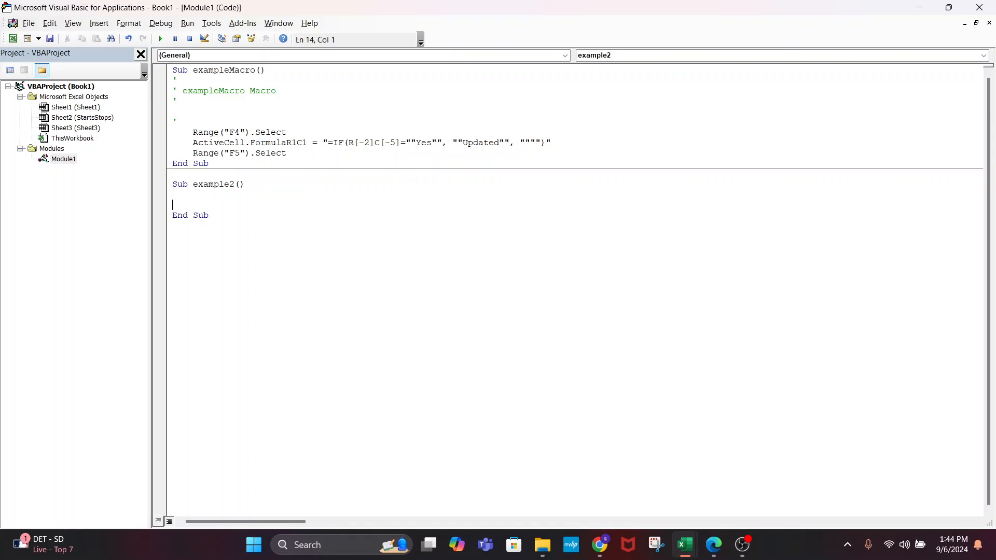
Check that example2 appears in the Macros list, cancel, and return to the VBA editor
{"action": "key", "text": "alt+F11"}
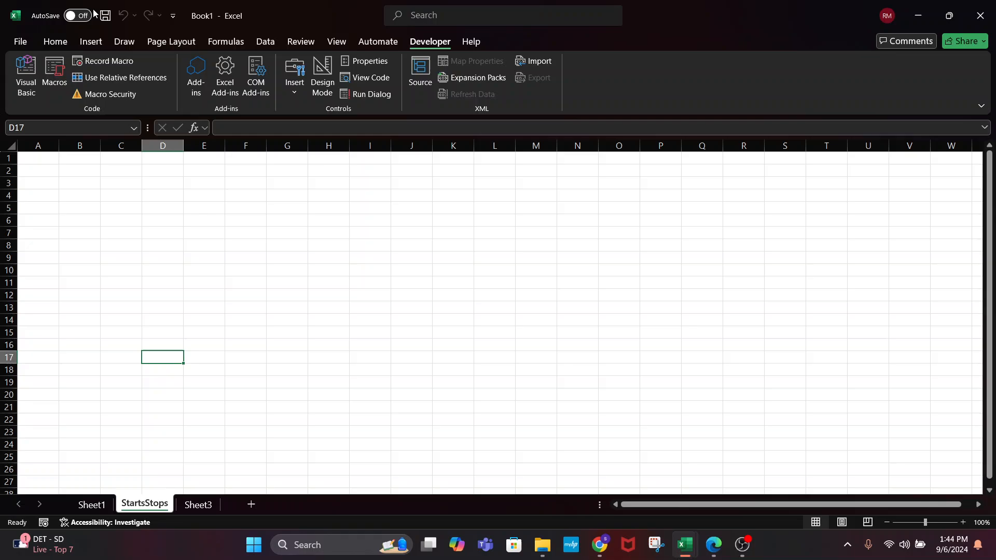
{"action": "left_click", "coordinate": [54, 75]}
{"action": "left_click", "coordinate": [654, 101]}
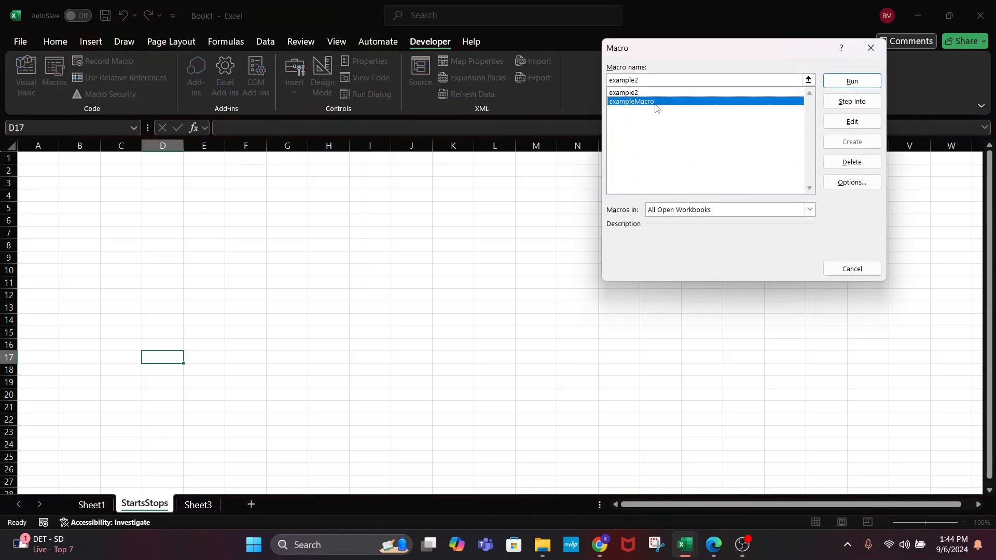
{"action": "key", "text": "Up"}
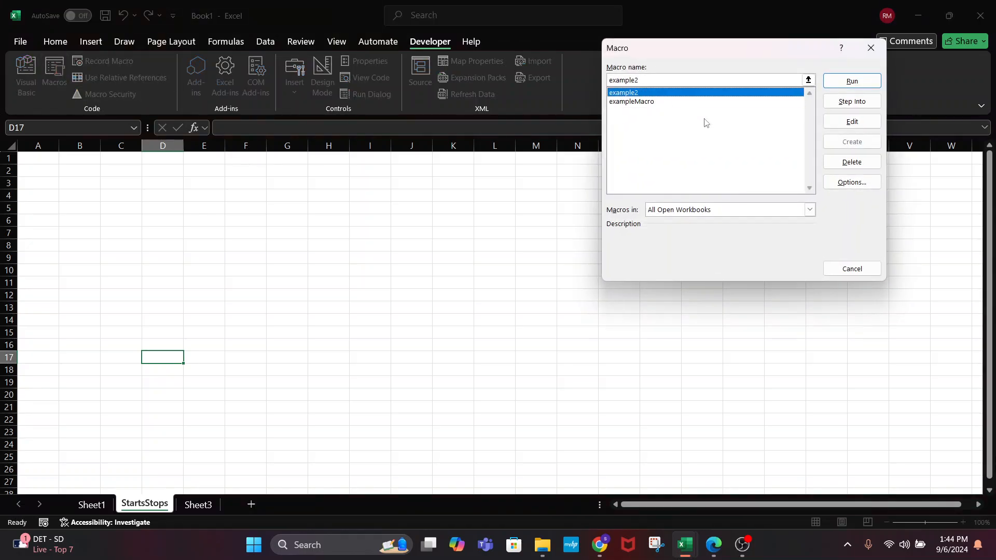
{"action": "left_click", "coordinate": [858, 267]}
{"action": "key", "text": "alt+F11"}
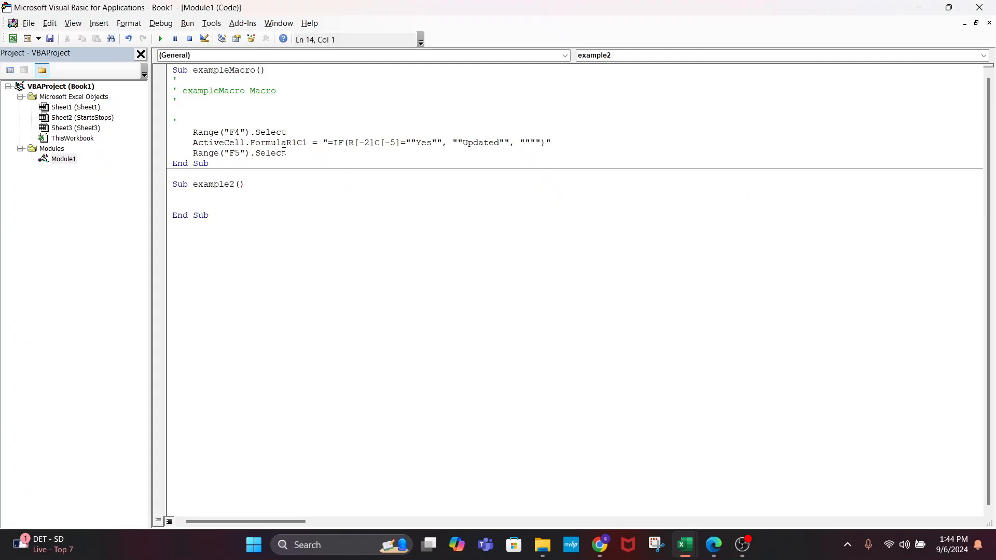
Copy exampleMacro's three Range/ActiveCell lines and paste them into example2
{"action": "left_click", "coordinate": [288, 157]}
{"action": "key", "text": "Return"}
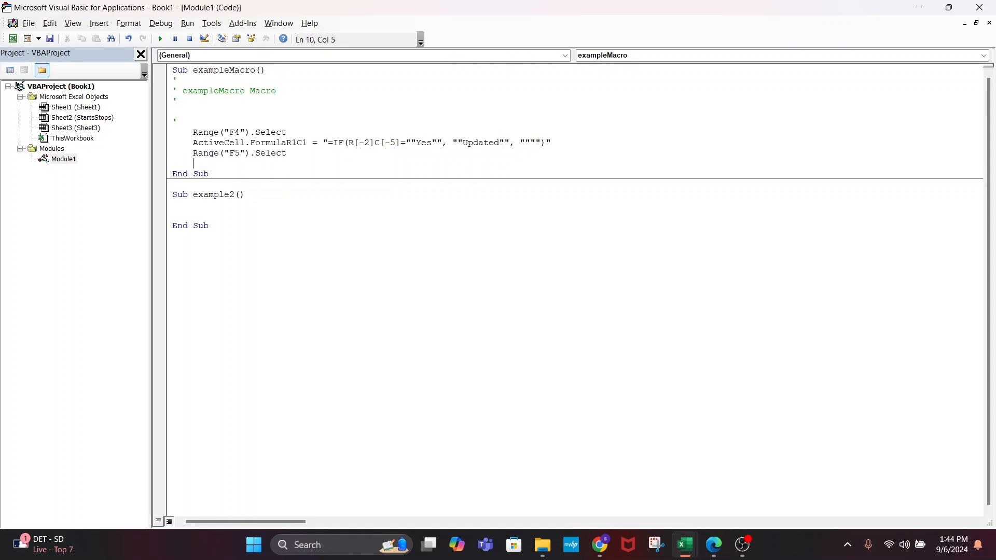
{"action": "left_click", "coordinate": [294, 149]}
{"action": "left_click_drag", "start_coordinate": [290, 151], "coordinate": [173, 133]}
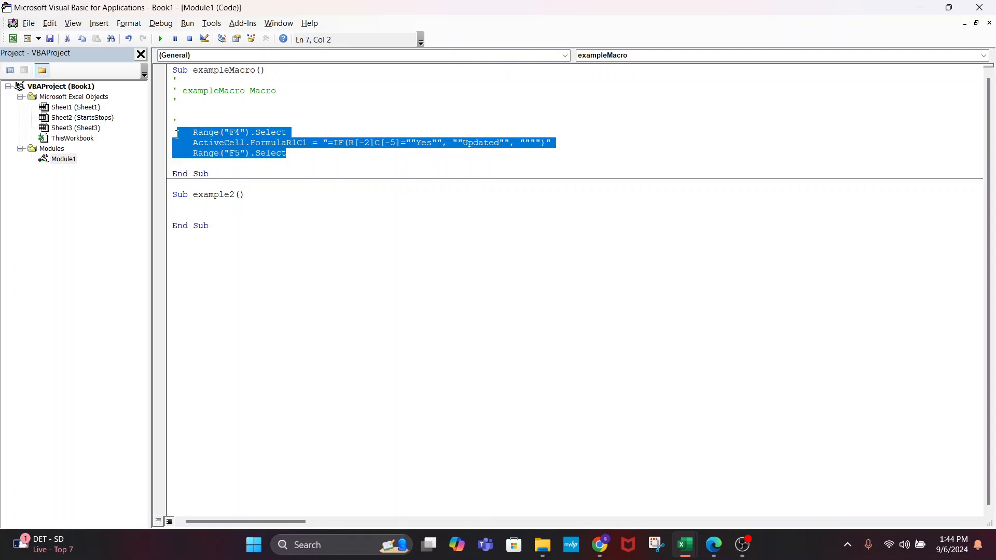
{"action": "left_click", "coordinate": [317, 142]}
{"action": "left_click_drag", "start_coordinate": [297, 152], "coordinate": [165, 134]}
{"action": "key", "text": "ctrl+c"}
{"action": "left_click", "coordinate": [229, 203]}
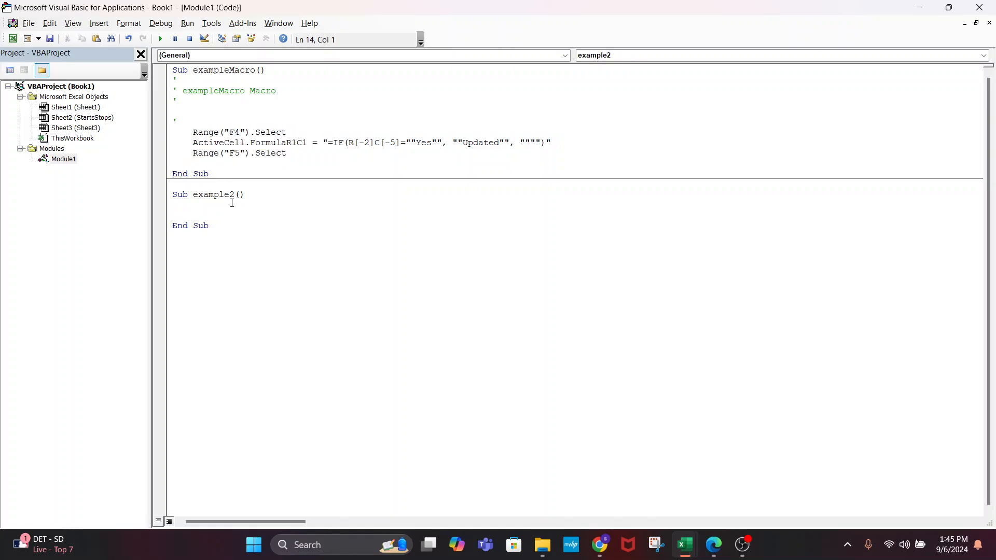
{"action": "key", "text": "ctrl+v"}
{"action": "left_click", "coordinate": [278, 195]}
{"action": "key", "text": "Return"}
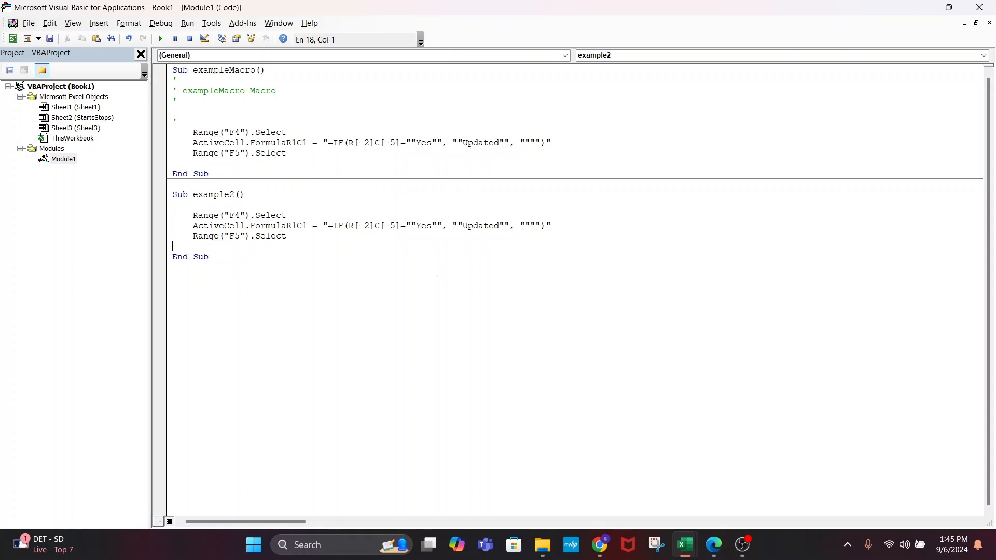
Edit the minus sign in example2's R[-2]C[-5] reference, leaving it as R[-2]C[-5]
{"action": "left_click", "coordinate": [233, 214]}
{"action": "left_click", "coordinate": [399, 225]}
{"action": "left_click_drag", "start_coordinate": [399, 226], "coordinate": [339, 224]}
{"action": "left_click", "coordinate": [380, 248]}
{"action": "left_click", "coordinate": [375, 226]}
{"action": "key", "text": "Left"}
{"action": "key", "text": "Left"}
{"action": "key", "text": "BackSpace"}
{"action": "type", "text": "-"}
{"action": "key", "text": "BackSpace"}
{"action": "left_click", "coordinate": [393, 225]}
{"action": "left_click", "coordinate": [357, 225]}
{"action": "type", "text": "-"}
{"action": "left_click_drag", "start_coordinate": [400, 225], "coordinate": [351, 228]}
{"action": "left_click", "coordinate": [399, 288]}
Examine the Yes and empty-string parts of example2's IF formula string
{"action": "left_click", "coordinate": [443, 226]}
{"action": "left_click", "coordinate": [418, 226]}
{"action": "left_click", "coordinate": [329, 225]}
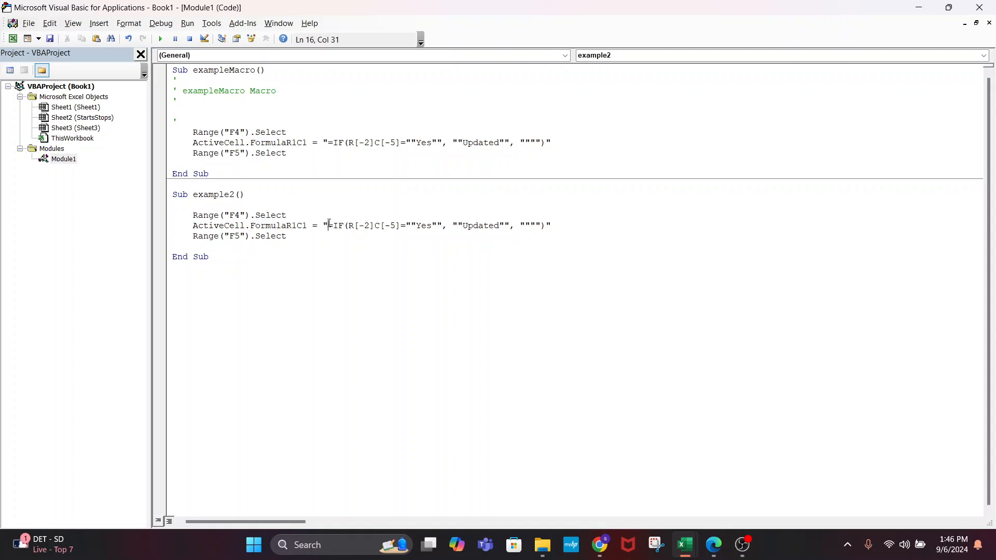
{"action": "left_click", "coordinate": [443, 226]}
{"action": "double_click", "coordinate": [528, 224]}
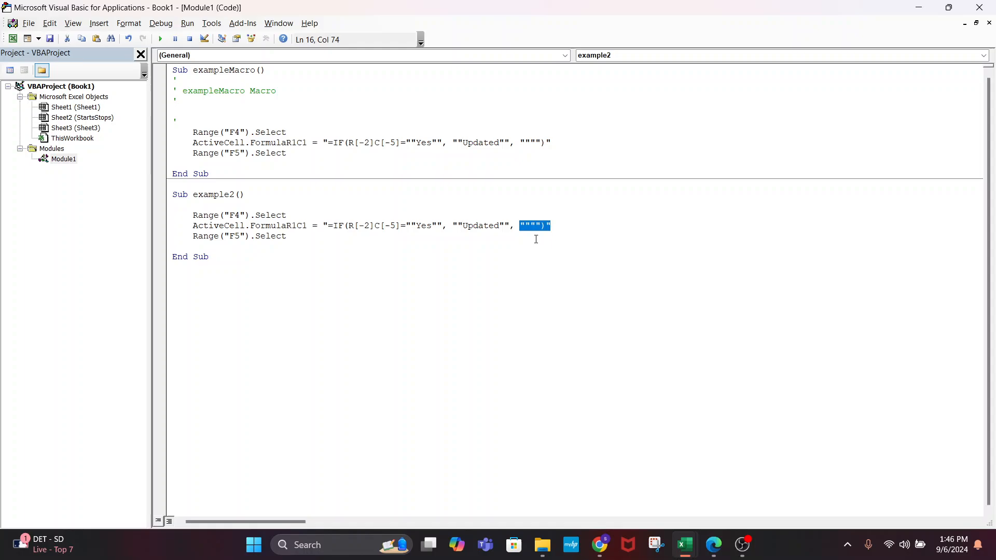
{"action": "left_click", "coordinate": [572, 232]}
{"action": "left_click", "coordinate": [442, 226]}
{"action": "left_click_drag", "start_coordinate": [321, 225], "coordinate": [551, 226]}
{"action": "left_click", "coordinate": [551, 226]}
{"action": "left_click", "coordinate": [441, 225]}
{"action": "left_click", "coordinate": [410, 225]}
{"action": "left_click_drag", "start_coordinate": [438, 225], "coordinate": [413, 225]}
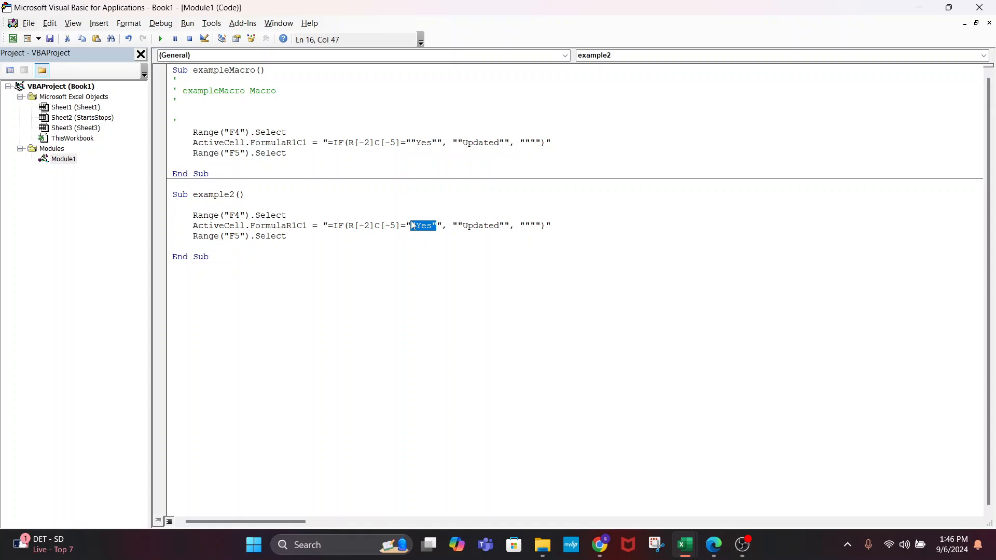
{"action": "left_click", "coordinate": [442, 225]}
Switch to the workbook and select cell F4 on StartsStops
{"action": "key", "text": "alt+F11"}
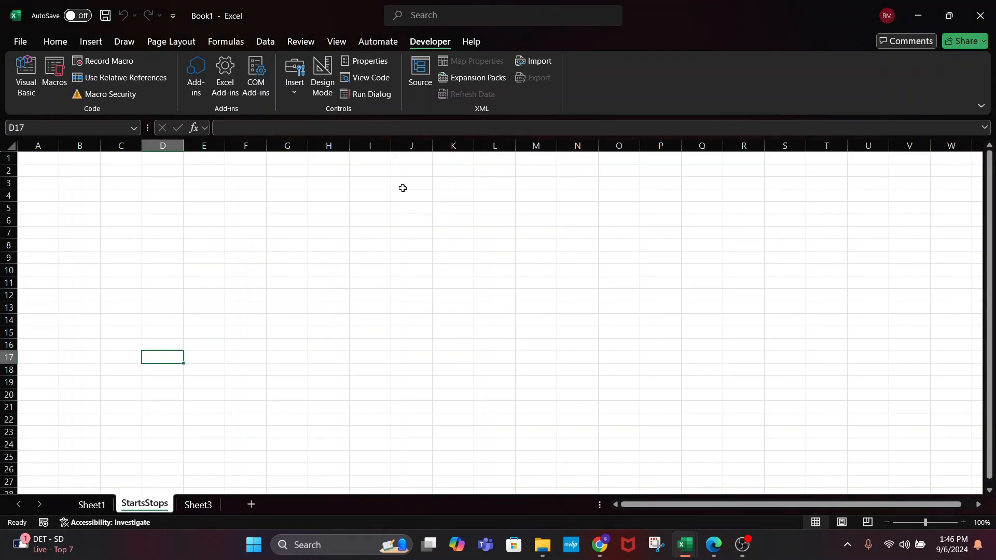
{"action": "left_click", "coordinate": [249, 207]}
{"action": "key", "text": "Left"}
{"action": "key", "text": "Left"}
{"action": "key", "text": "Left"}
{"action": "key", "text": "Left"}
{"action": "key", "text": "Left"}
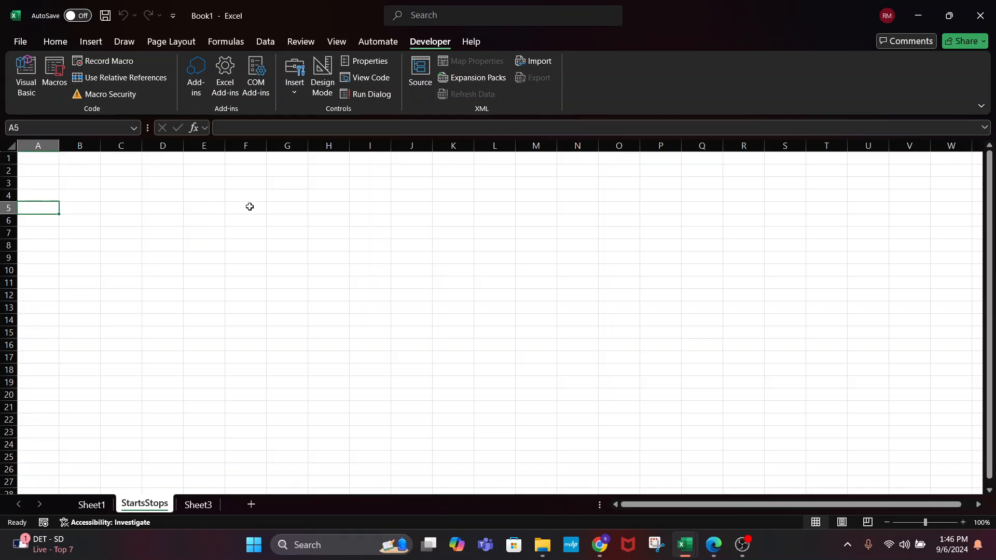
{"action": "left_click", "coordinate": [250, 207]}
{"action": "key", "text": "Down"}
{"action": "key", "text": "Down"}
{"action": "key", "text": "Right"}
{"action": "key", "text": "Right"}
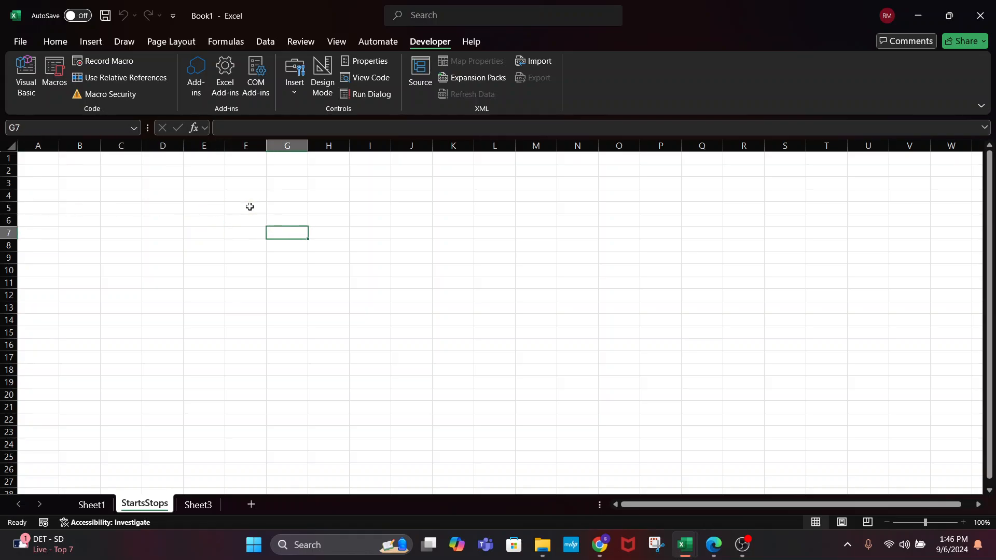
{"action": "key", "text": "Down"}
{"action": "key", "text": "Down"}
{"action": "left_click", "coordinate": [247, 193]}
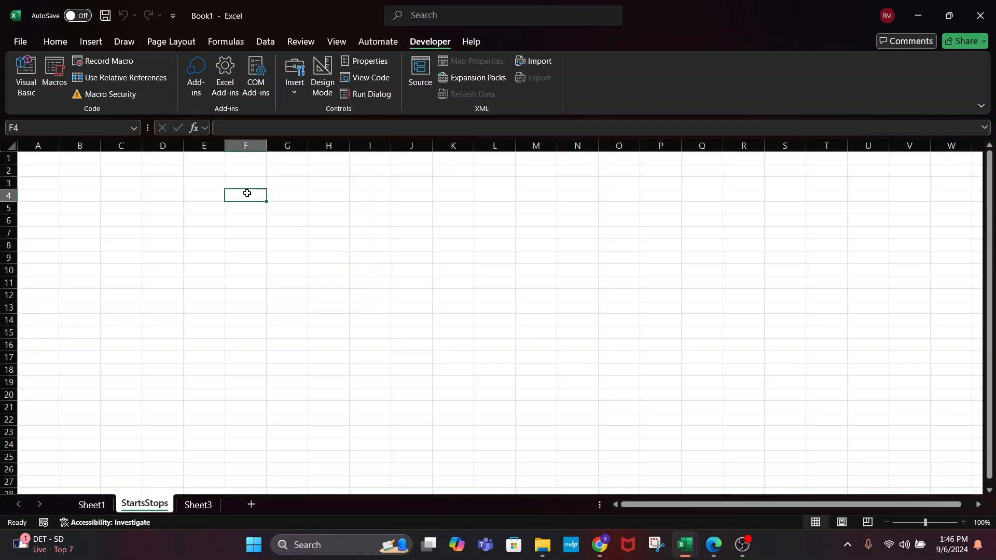
Enter the formula =IF(A2="YES","YES","") into F4
{"action": "type", "text": "=IF("}
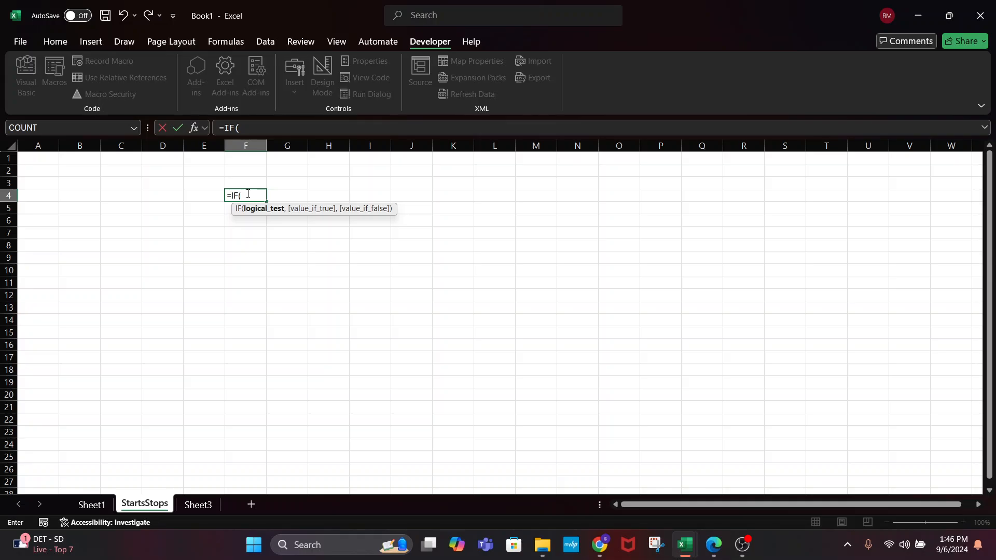
{"action": "type", "text": "A2"}
{"action": "key", "text": "BackSpace"}
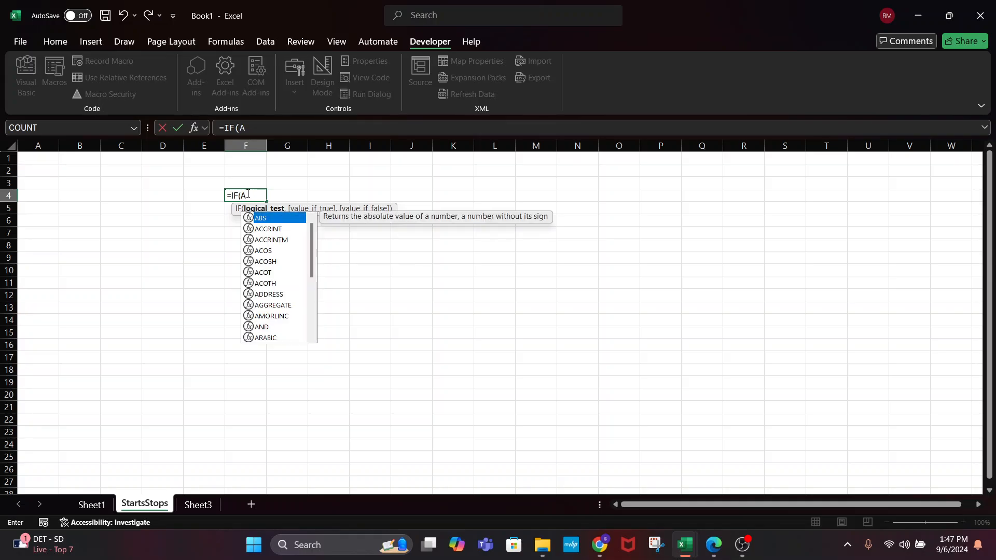
{"action": "type", "text": "2=\"YES\", \""}
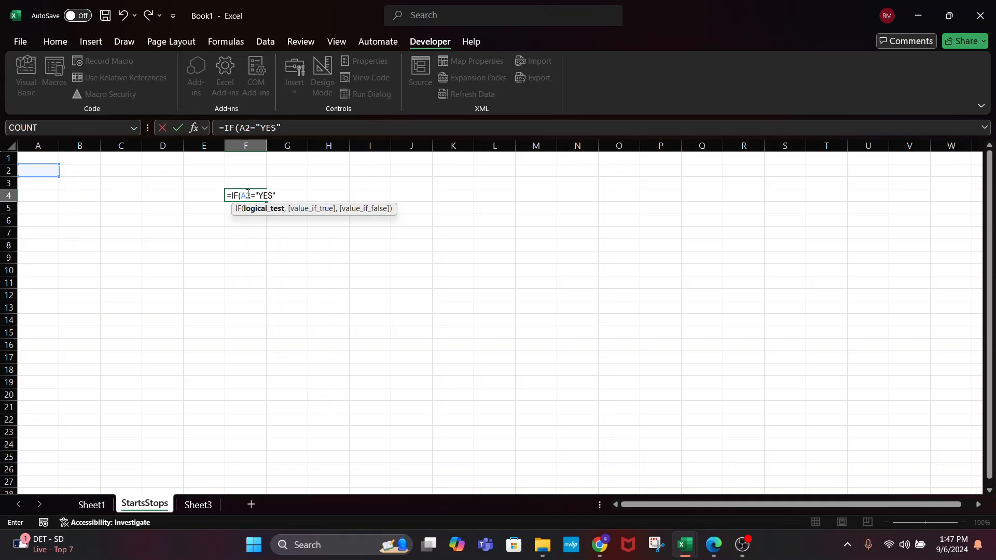
{"action": "type", "text": "YES\""}
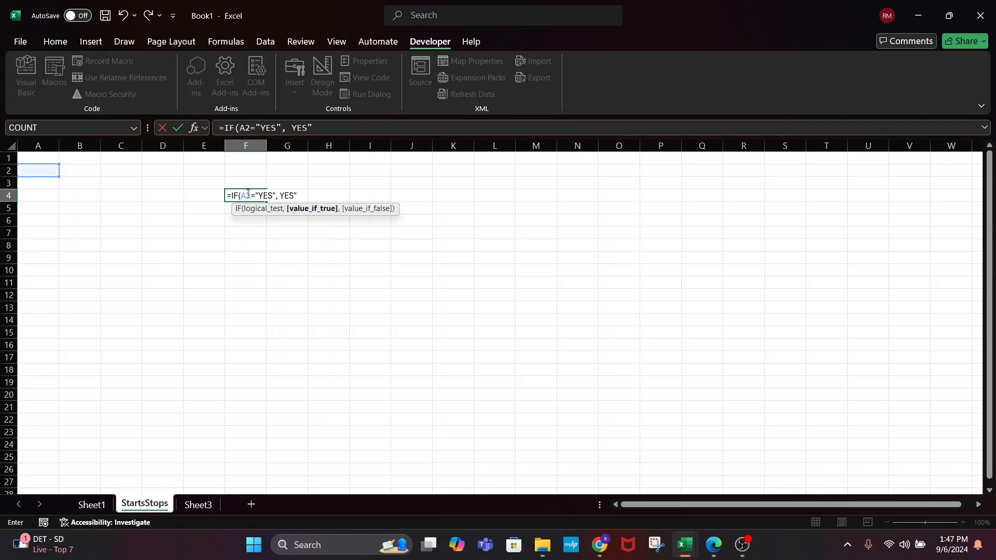
{"action": "key", "text": "BackSpace"}
{"action": "key", "text": "BackSpace"}
{"action": "key", "text": "BackSpace"}
{"action": "key", "text": "BackSpace"}
{"action": "type", "text": "\"YES\",\"\")"}
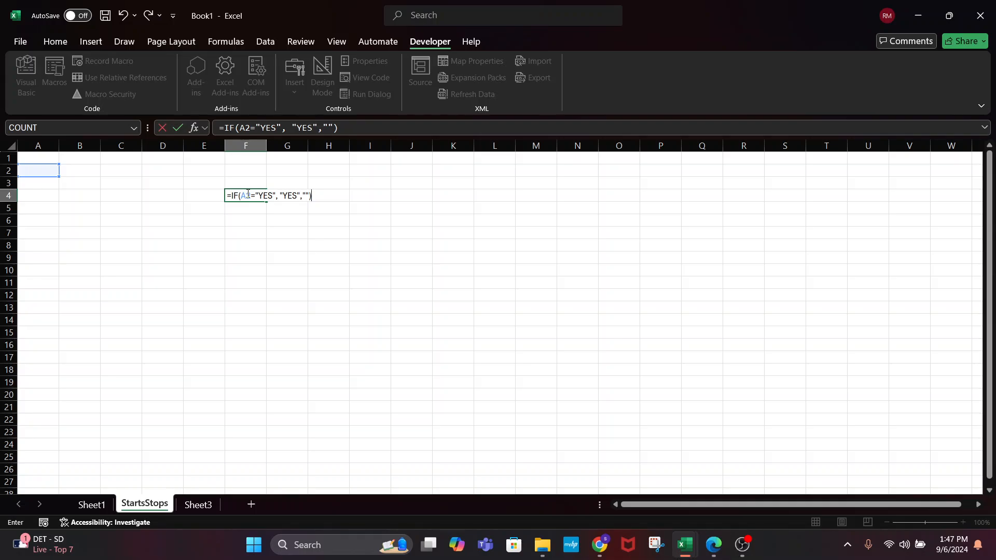
{"action": "key", "text": "Left"}
{"action": "key", "text": "Left"}
{"action": "key", "text": "Right"}
{"action": "key", "text": "Right"}
{"action": "key", "text": "Right"}
{"action": "key", "text": "Left"}
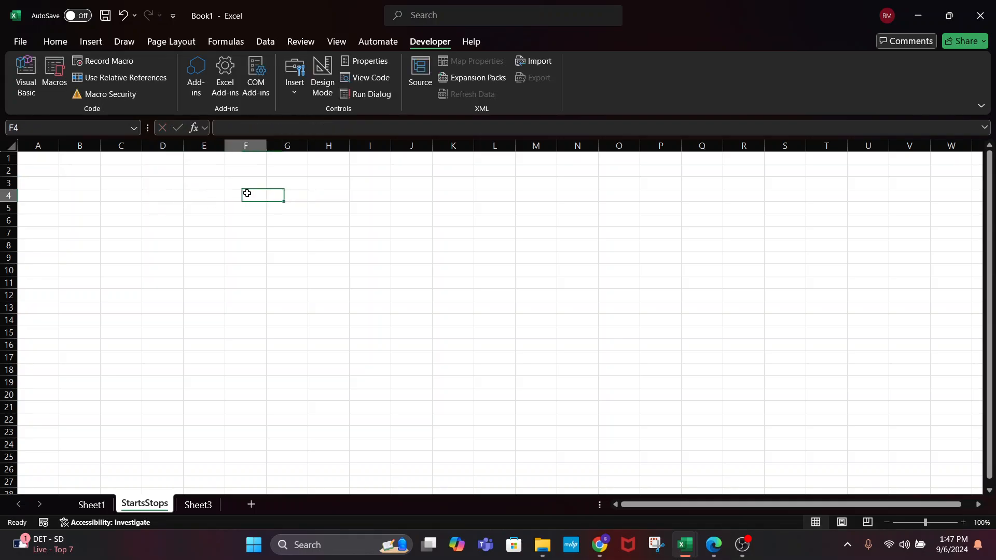
Edit F4's formula to =IF(A2=YES, "YES",""), which shows #NAME?, then return to the VBA editor
{"action": "left_click", "coordinate": [280, 129]}
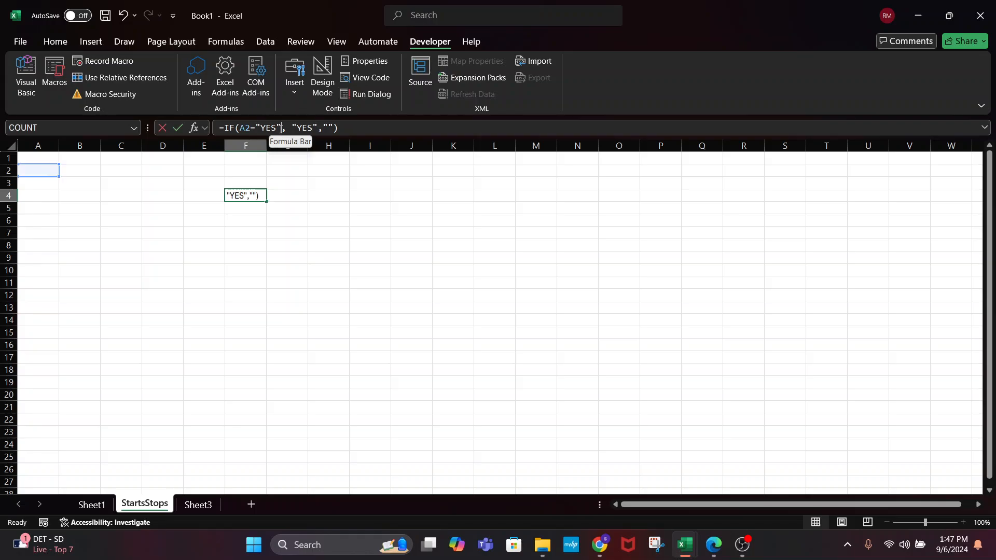
{"action": "key", "text": "BackSpace"}
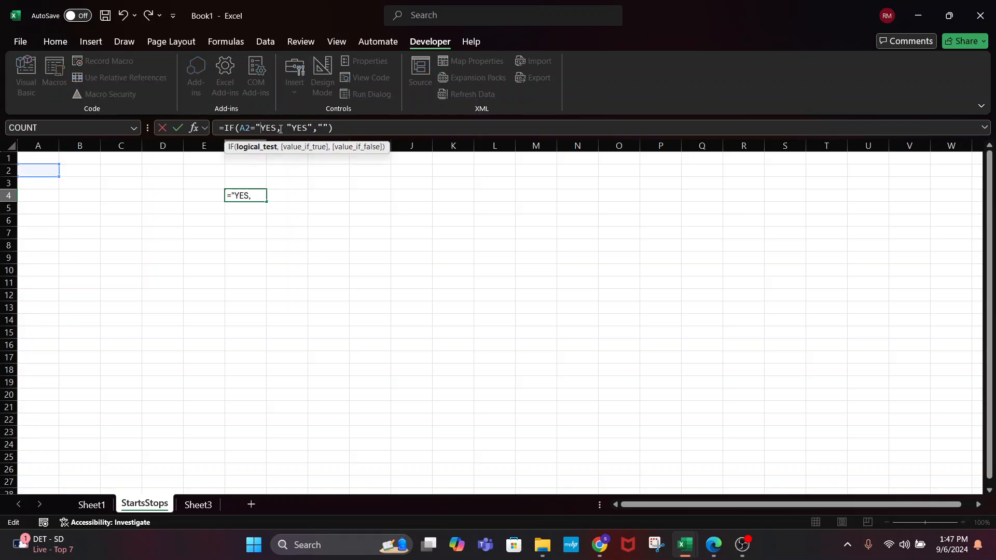
{"action": "key", "text": "Return"}
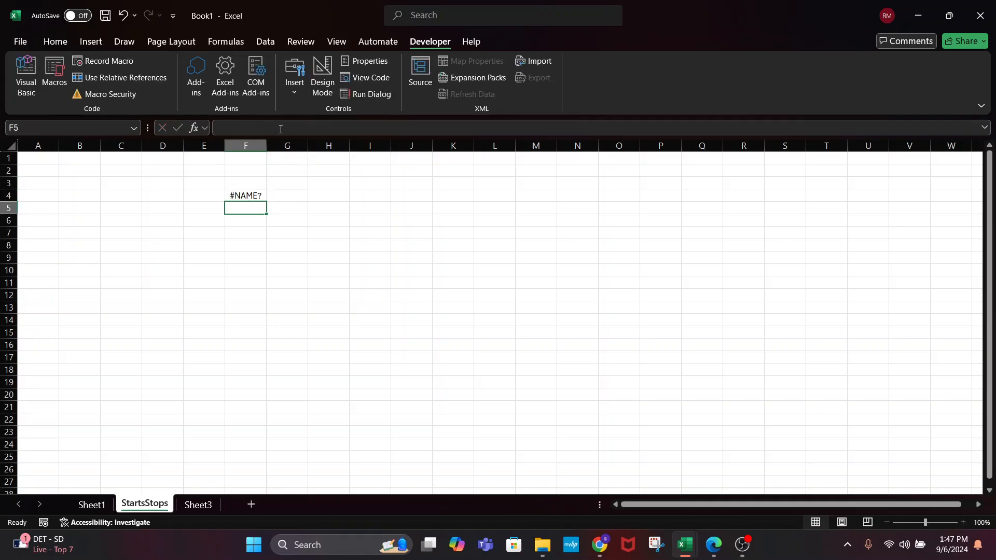
{"action": "left_click", "coordinate": [239, 191]}
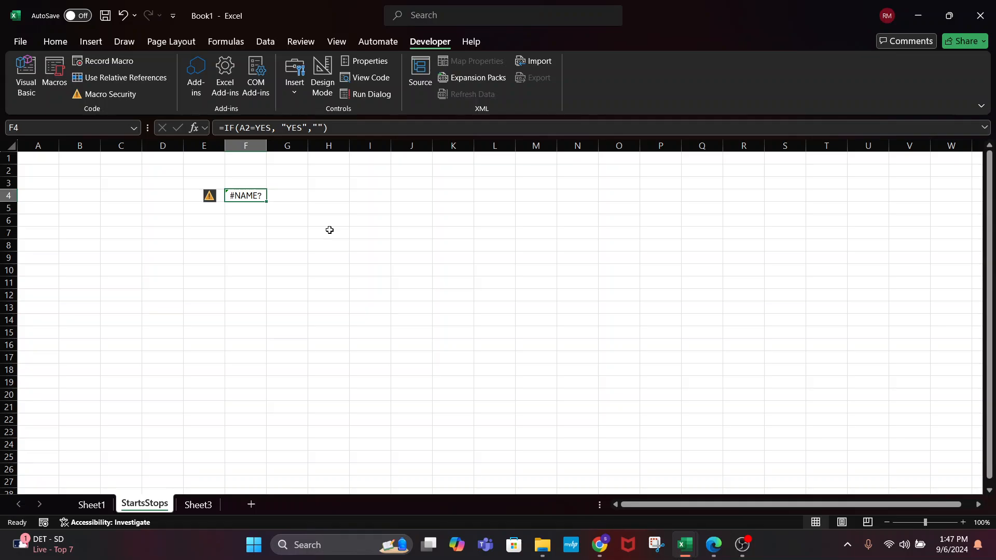
{"action": "key", "text": "alt+Tab"}
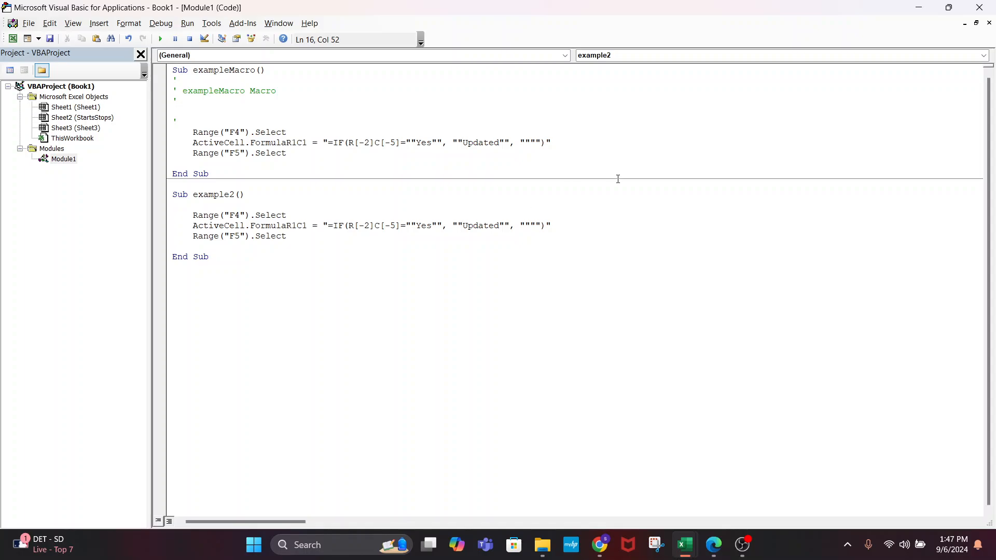
Remove stray spaces from the empty-string quotes in example2's formula
{"action": "left_click", "coordinate": [510, 226]}
{"action": "left_click", "coordinate": [529, 226]}
{"action": "left_click", "coordinate": [538, 222]}
{"action": "left_click", "coordinate": [525, 226]}
{"action": "key", "text": "BackSpace"}
{"action": "key", "text": "Right"}
{"action": "key", "text": "Right"}
{"action": "key", "text": "Right"}
{"action": "key", "text": "BackSpace"}
{"action": "key", "text": "Up"}
{"action": "key", "text": "Up"}
Delete example2's Range("F5").Select line, change F4 to F5 and R[-2] to R[-1]
{"action": "left_click_drag", "start_coordinate": [288, 236], "coordinate": [174, 237]}
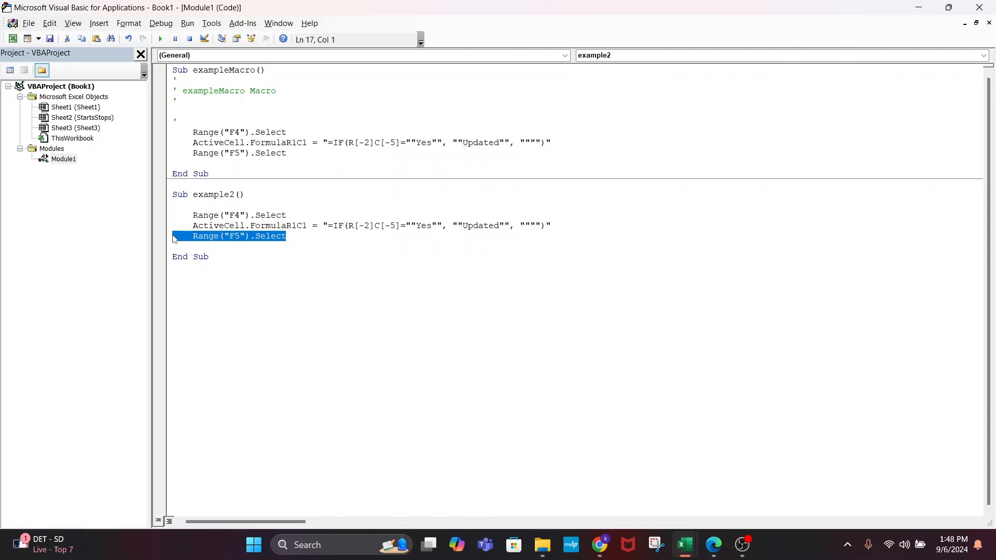
{"action": "key", "text": "Delete"}
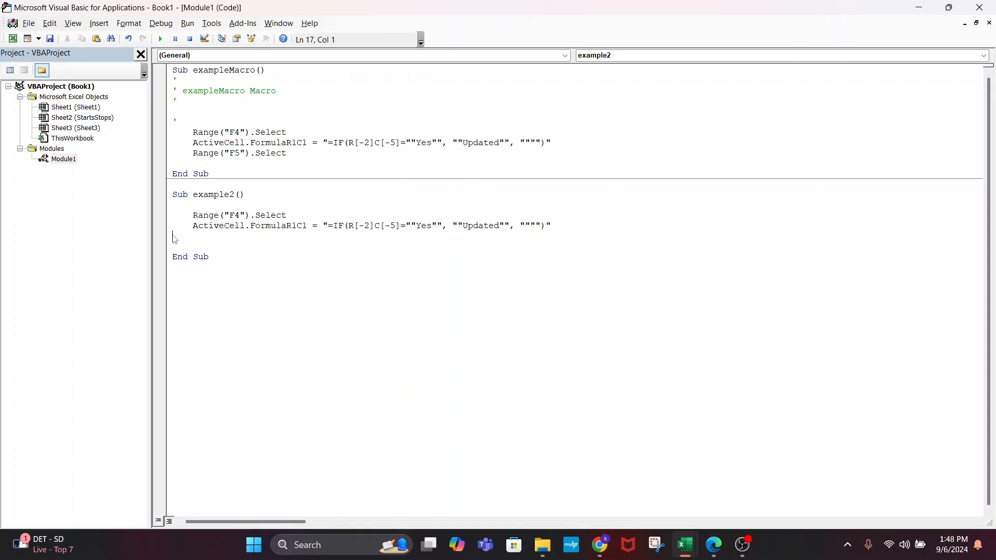
{"action": "left_click", "coordinate": [314, 299]}
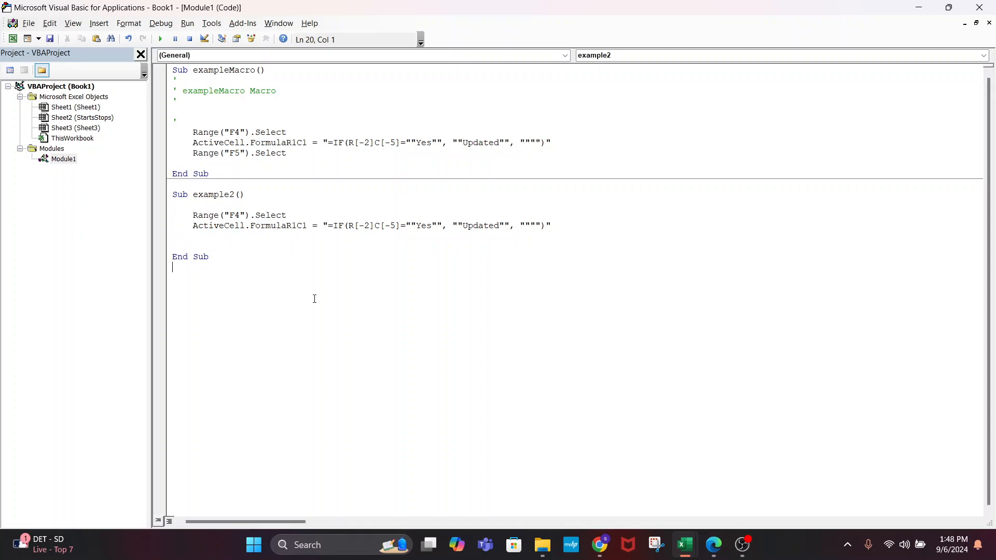
{"action": "left_click", "coordinate": [240, 215]}
{"action": "key", "text": "BackSpace"}
{"action": "type", "text": "5"}
{"action": "left_click", "coordinate": [370, 225]}
{"action": "key", "text": "BackSpace"}
{"action": "type", "text": "1"}
{"action": "left_click", "coordinate": [531, 268]}
Cancel the Ctrl+S Save As dialog and switch back to Excel
{"action": "key", "text": "ctrl+s"}
{"action": "key", "text": "ctrl+s"}
{"action": "left_click", "coordinate": [441, 305]}
{"action": "key", "text": "alt+F11"}
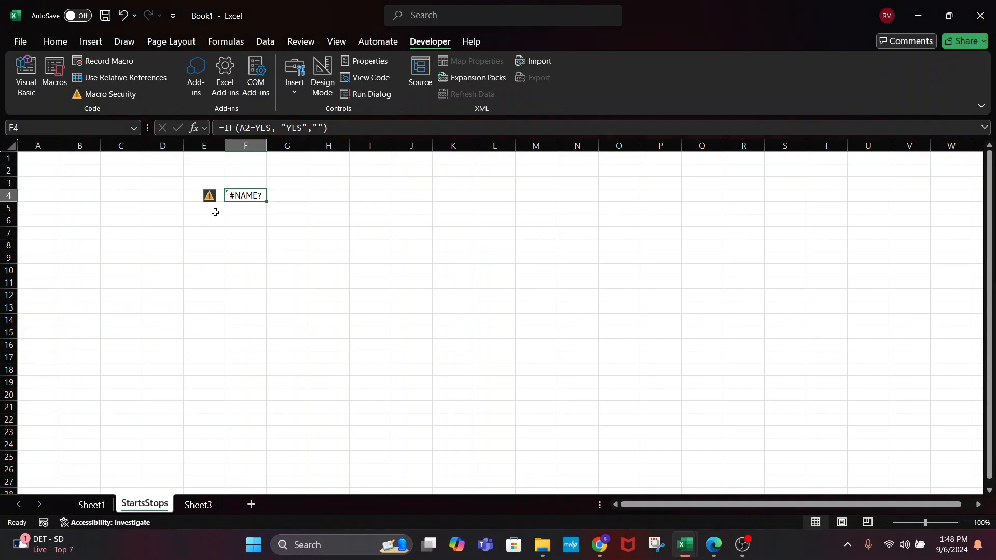
Enter Yes in cell A3 and run the example2 macro from the Macros list
{"action": "left_click", "coordinate": [216, 219]}
{"action": "left_click", "coordinate": [237, 208]}
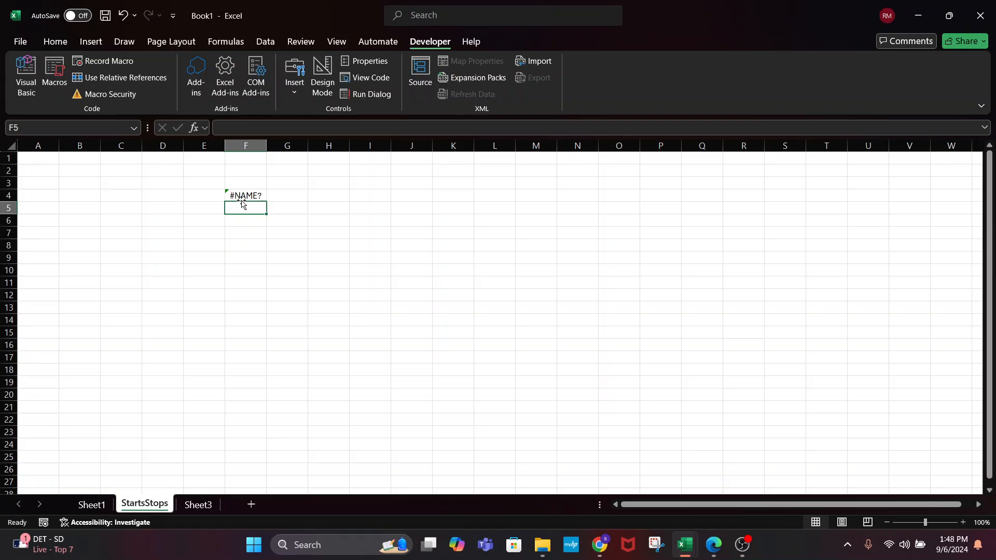
{"action": "left_click", "coordinate": [52, 184]}
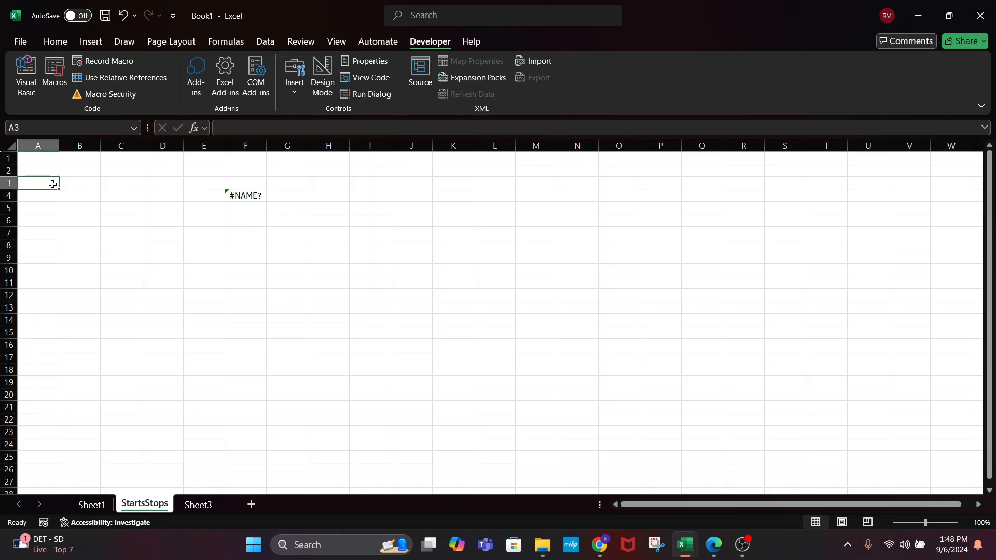
{"action": "type", "text": "Yes"}
{"action": "key", "text": "Return"}
{"action": "left_click", "coordinate": [229, 208]}
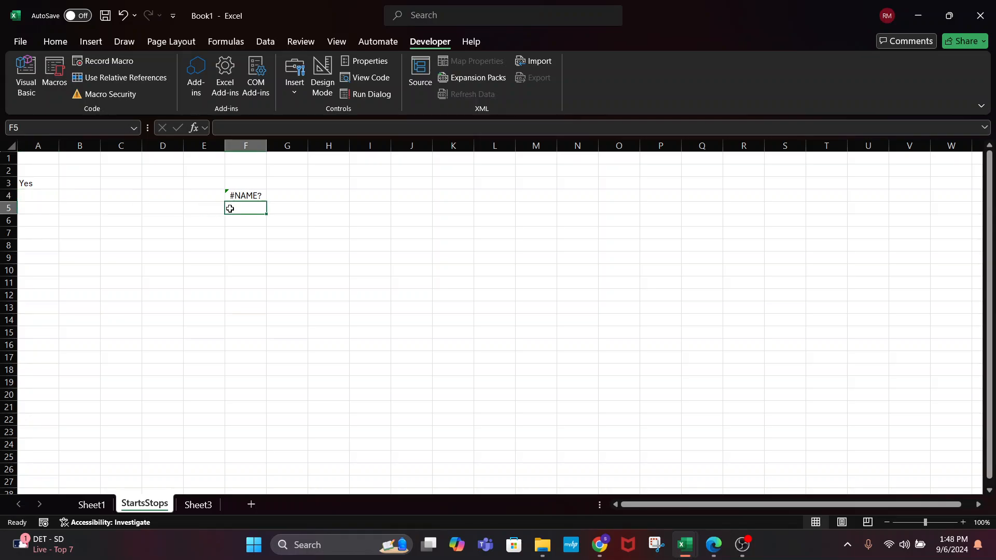
{"action": "left_click", "coordinate": [34, 179]}
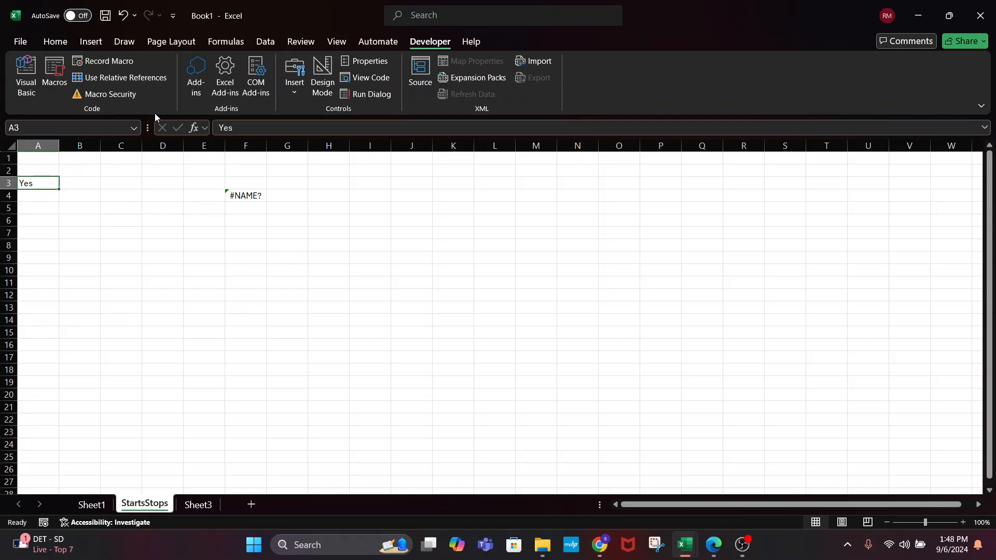
{"action": "left_click", "coordinate": [57, 73]}
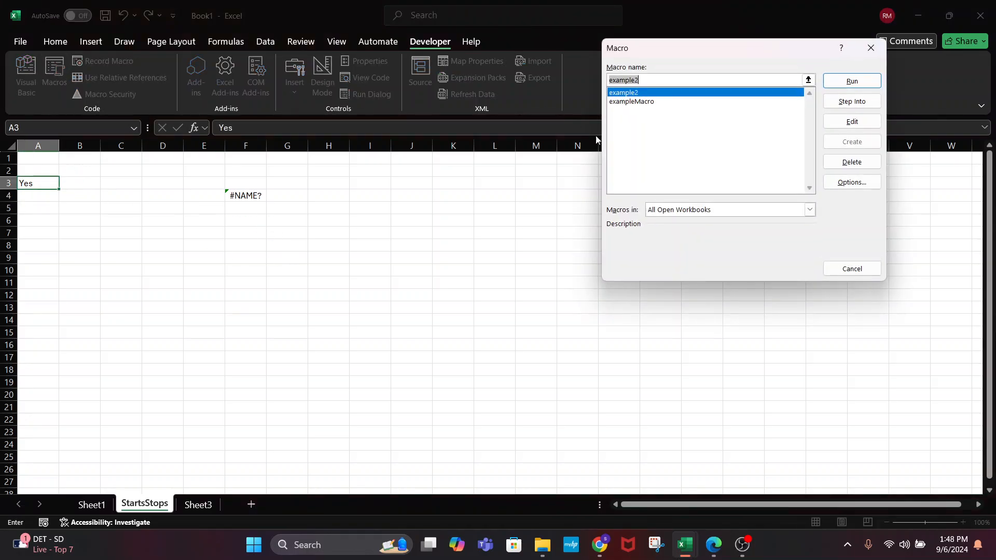
{"action": "left_click", "coordinate": [840, 80]}
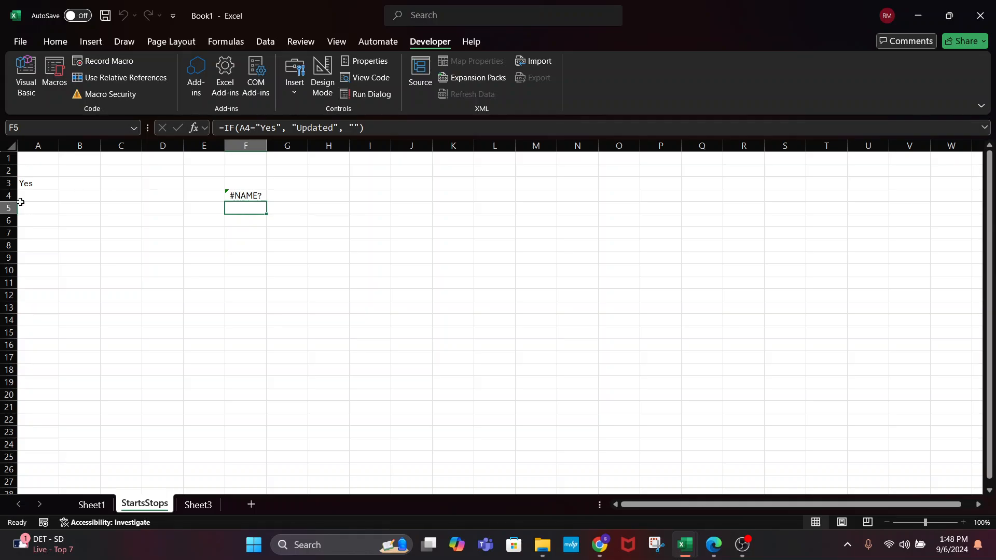
Change example2's row offset in Module1 from R[-1] to R[-2]
{"action": "key", "text": "alt+F11"}
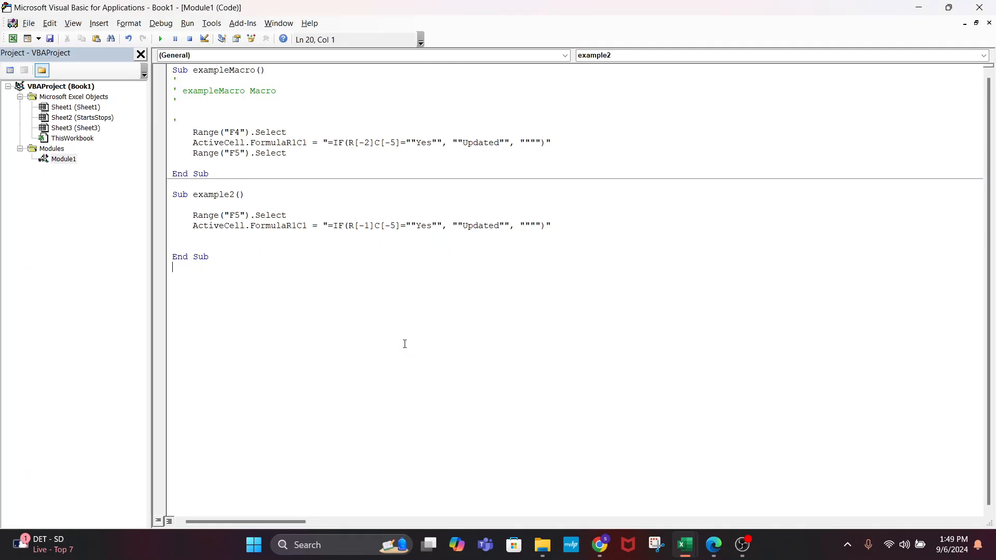
{"action": "key", "text": "alt+F11"}
Run the edited example2 macro from the Macros list so F5 shows Updated
{"action": "key", "text": "alt+F11"}
{"action": "left_click", "coordinate": [369, 226]}
{"action": "key", "text": "BackSpace"}
{"action": "type", "text": "2"}
{"action": "key", "text": "alt+F11"}
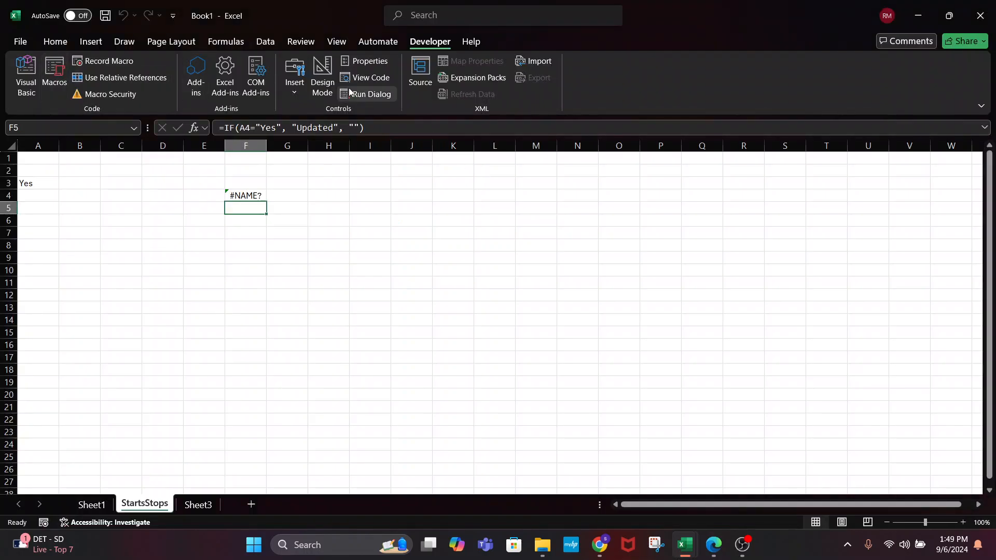
{"action": "left_click", "coordinate": [60, 73]}
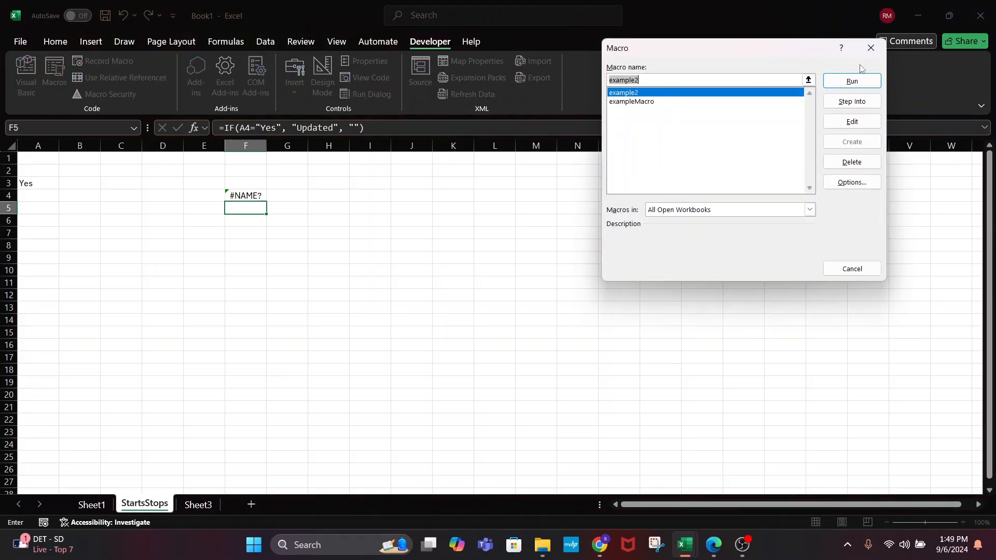
{"action": "left_click", "coordinate": [852, 268]}
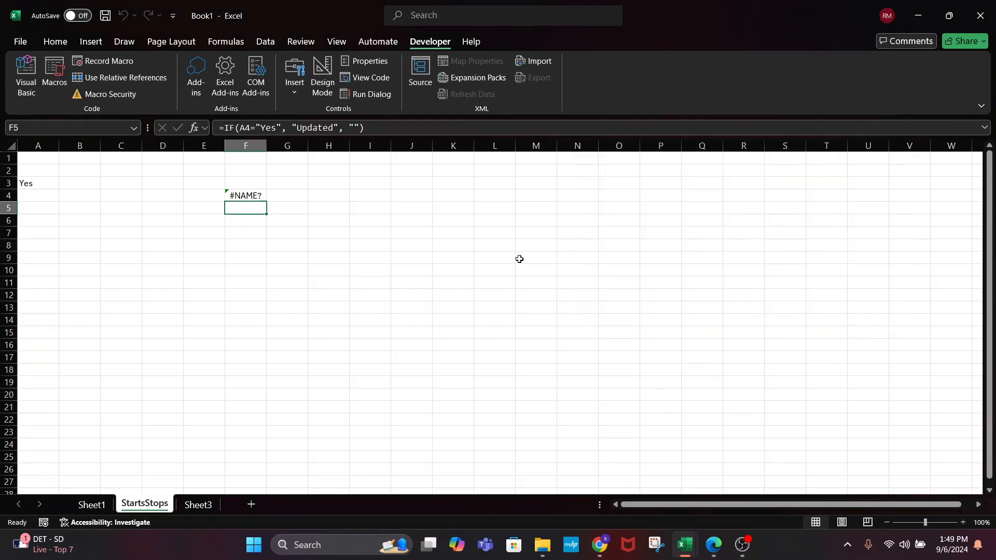
{"action": "left_click", "coordinate": [476, 261]}
{"action": "left_click", "coordinate": [59, 73]}
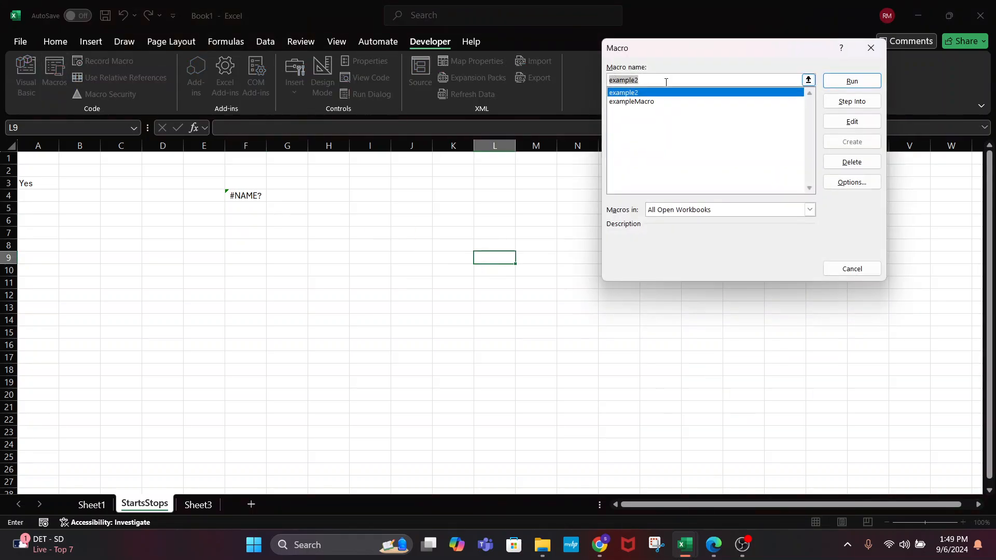
{"action": "left_click", "coordinate": [852, 81]}
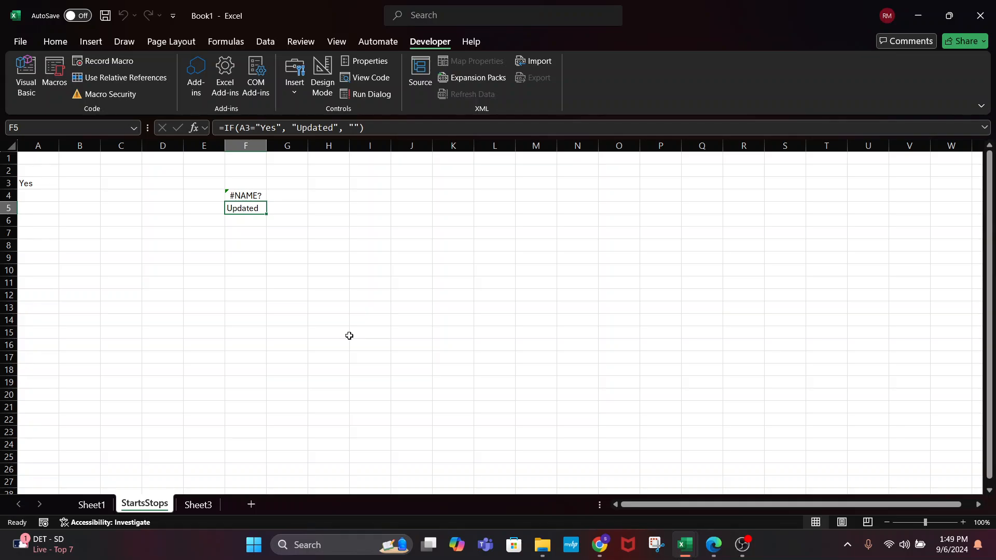
{"action": "left_click", "coordinate": [268, 309]}
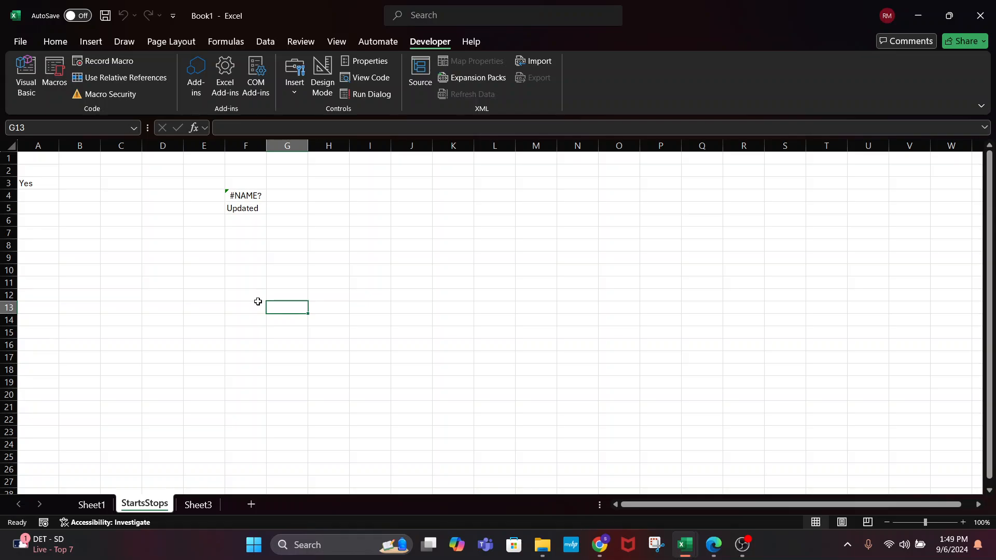
{"action": "key", "text": "alt+F11"}
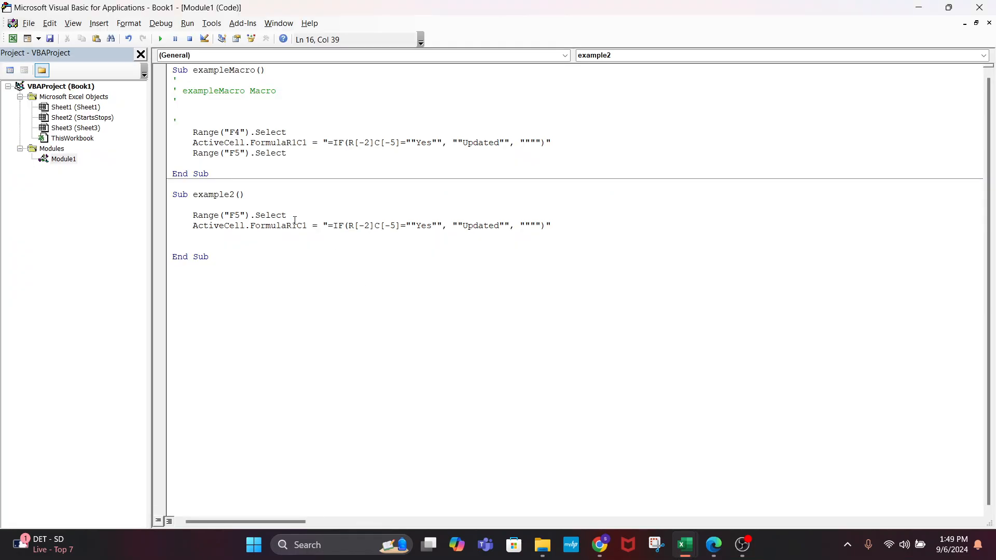
Delete example2's Range("F5").Select line after comparing it with exampleMacro
{"action": "left_click_drag", "start_coordinate": [286, 214], "coordinate": [193, 214]}
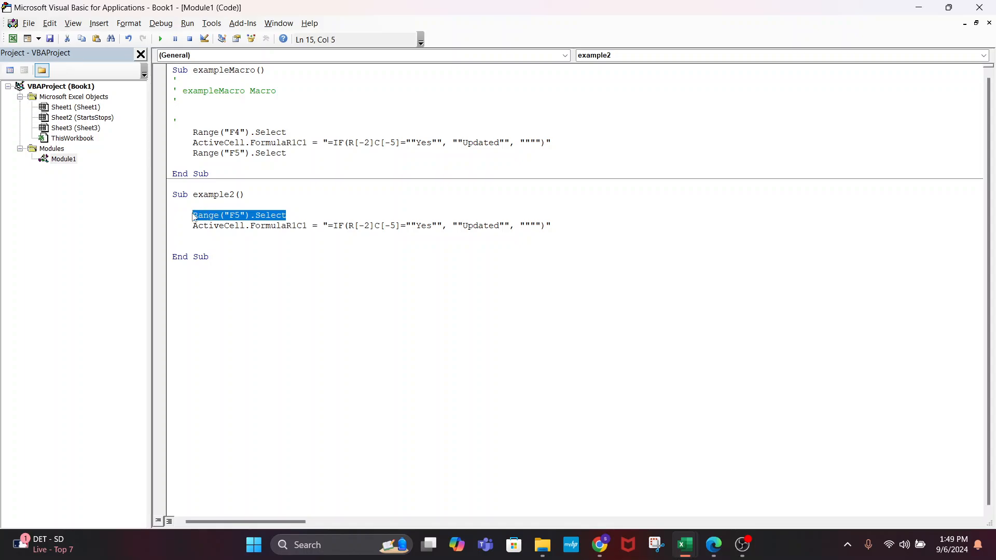
{"action": "key", "text": "Delete"}
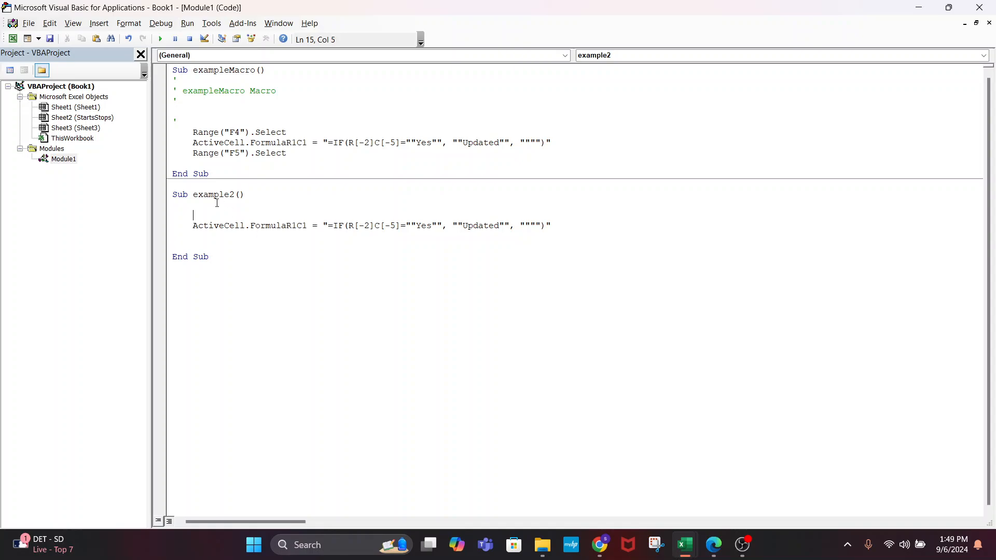
{"action": "left_click_drag", "start_coordinate": [301, 134], "coordinate": [195, 132]}
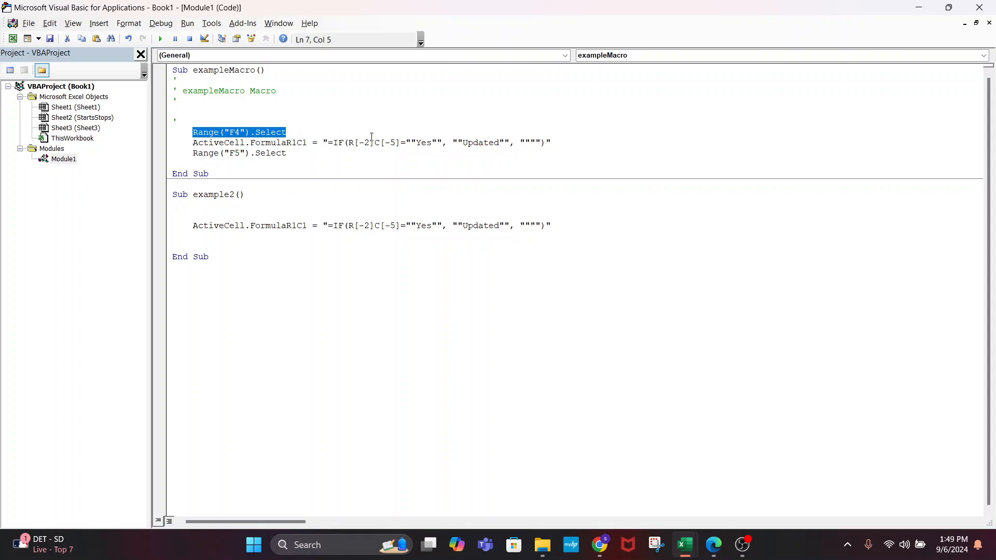
{"action": "left_click_drag", "start_coordinate": [400, 142], "coordinate": [346, 146]}
{"action": "left_click", "coordinate": [243, 257]}
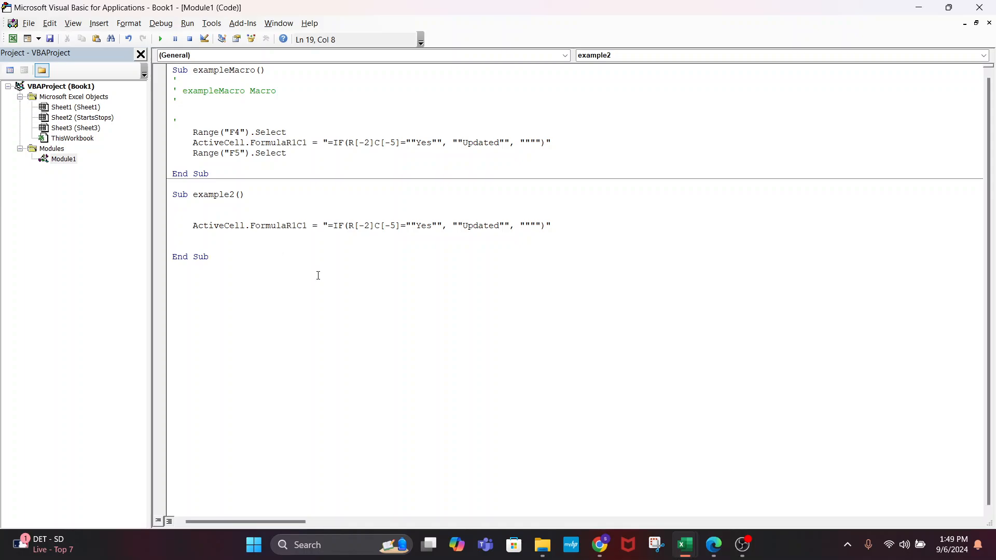
{"action": "key", "text": "alt+Tab"}
{"action": "left_click", "coordinate": [304, 244]}
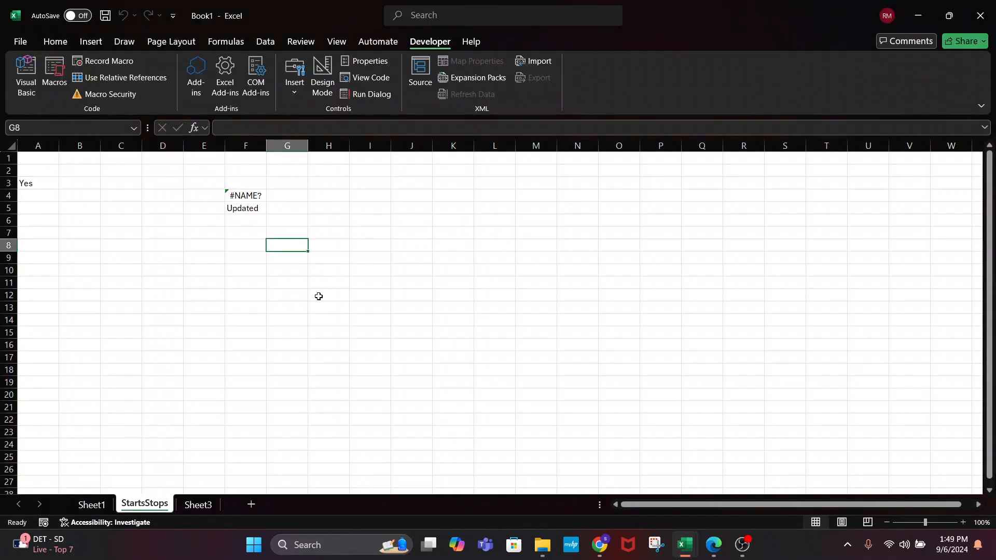
Compare example2's formula code with the worksheet cells around G7
{"action": "key", "text": "alt+Tab"}
{"action": "key", "text": "alt+Tab"}
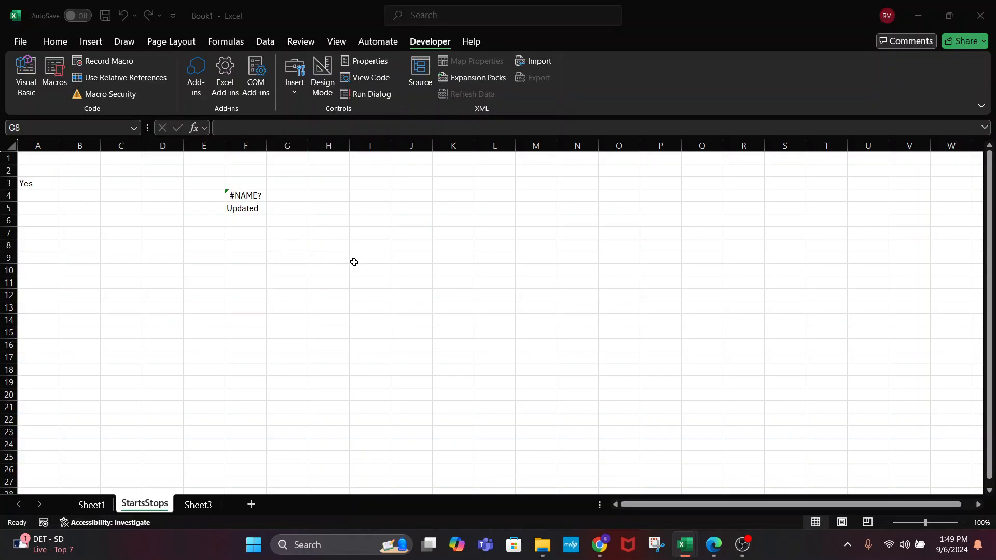
{"action": "left_click", "coordinate": [296, 231]}
{"action": "left_click", "coordinate": [294, 223]}
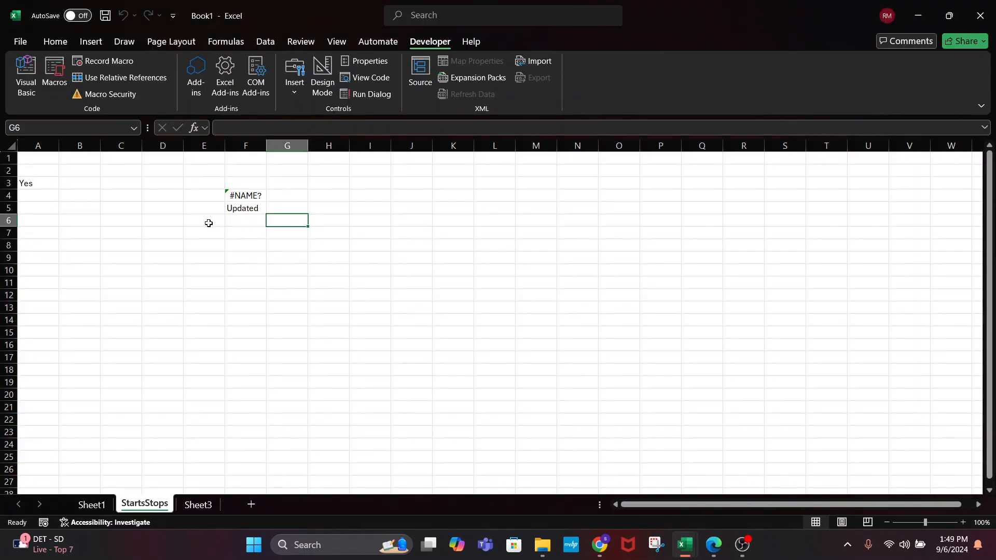
{"action": "left_click", "coordinate": [91, 224]}
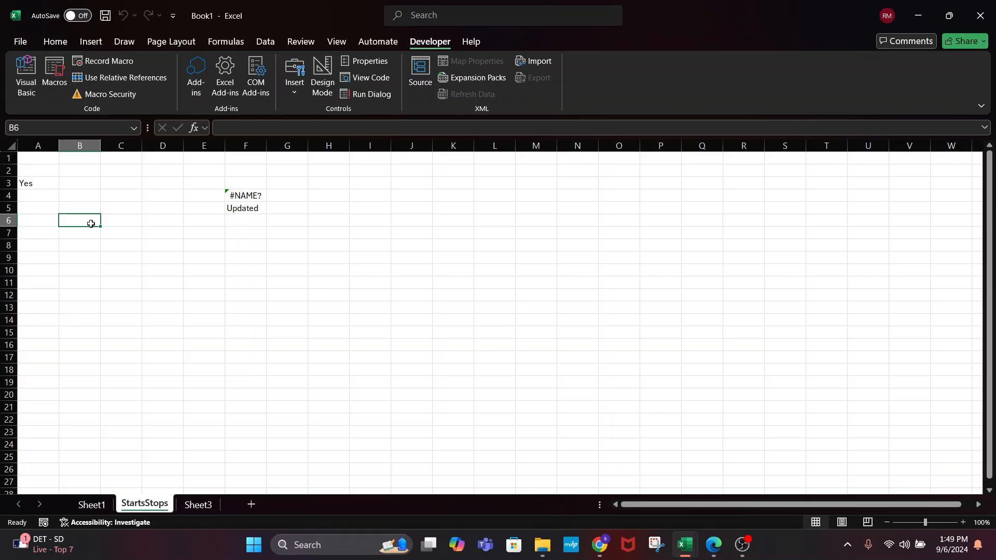
{"action": "key", "text": "alt+Tab"}
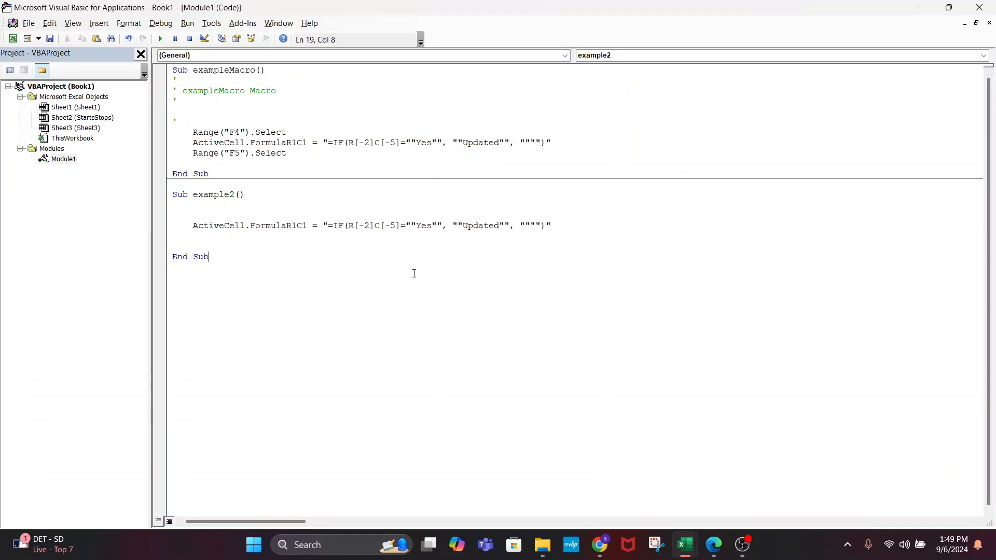
{"action": "left_click", "coordinate": [215, 225]}
{"action": "left_click", "coordinate": [251, 226]}
{"action": "left_click", "coordinate": [233, 240]}
{"action": "key", "text": "alt+Tab"}
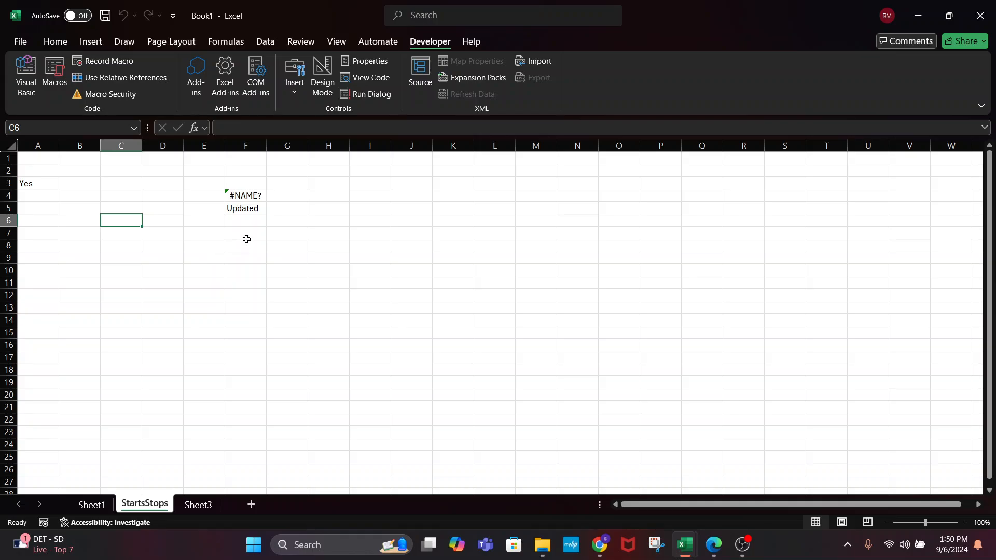
Run example2 on G7 to write =IF(B5="Yes", "Updated", "") there
{"action": "left_click", "coordinate": [293, 232]}
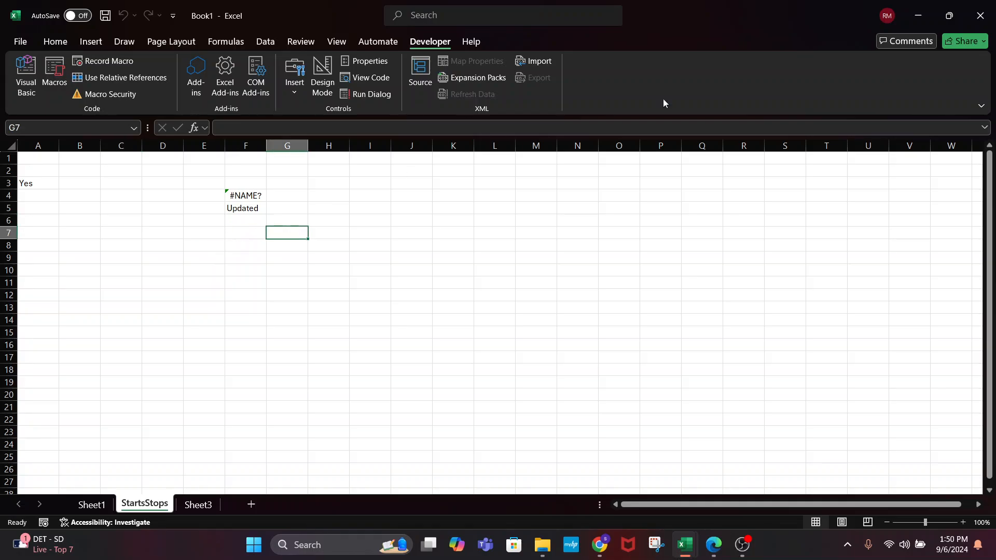
{"action": "left_click", "coordinate": [54, 75]}
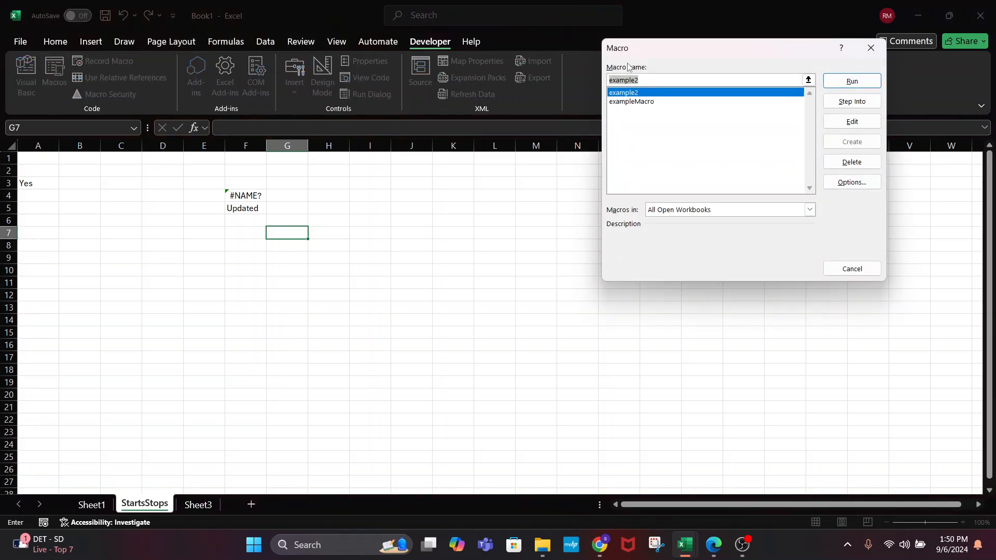
{"action": "left_click", "coordinate": [635, 79]}
{"action": "left_click", "coordinate": [852, 80]}
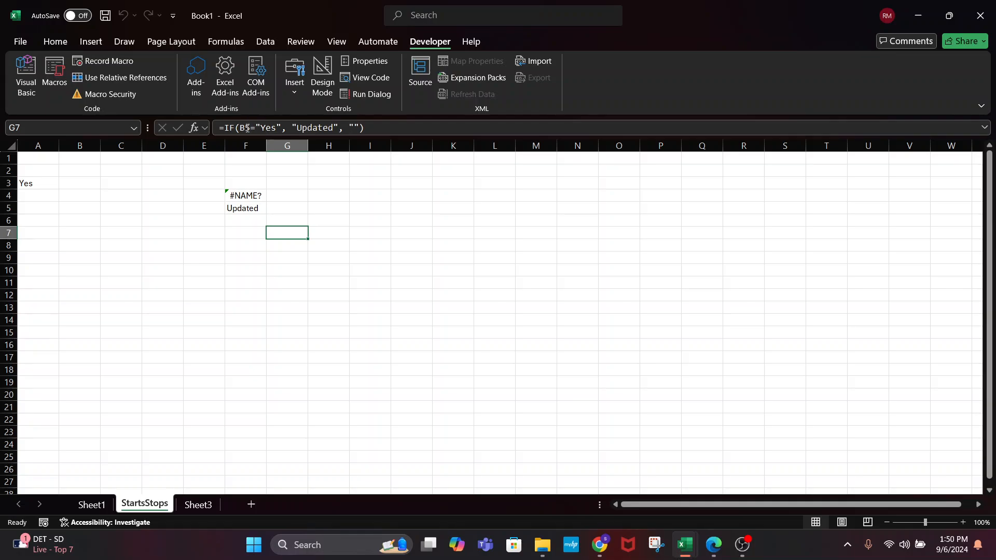
Enter Yes in B5 so G7 shows Updated
{"action": "left_click", "coordinate": [89, 209]}
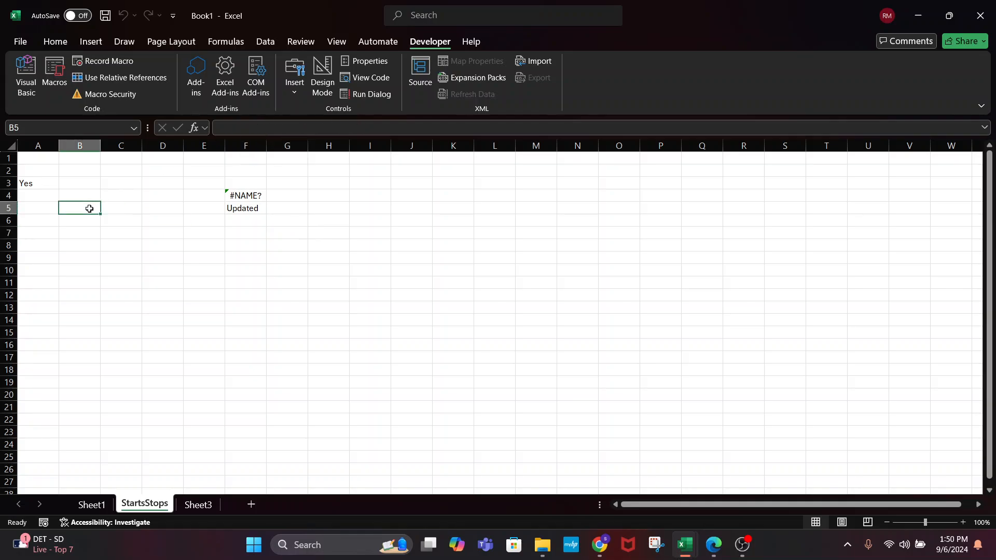
{"action": "type", "text": "Yes"}
{"action": "key", "text": "Return"}
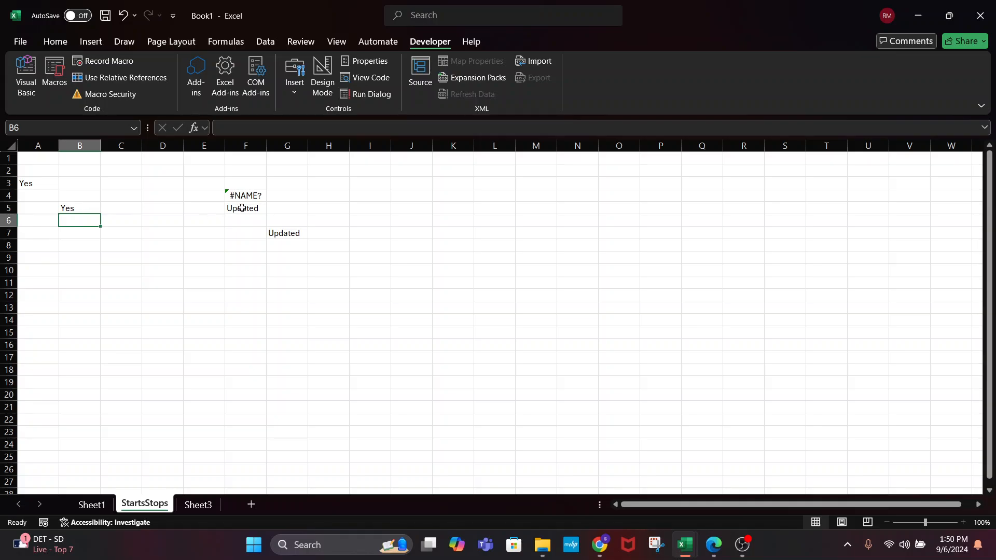
{"action": "left_click", "coordinate": [287, 233]}
Add a Range("F5") line above example2's ActiveCell formula line
{"action": "key", "text": "alt+F11"}
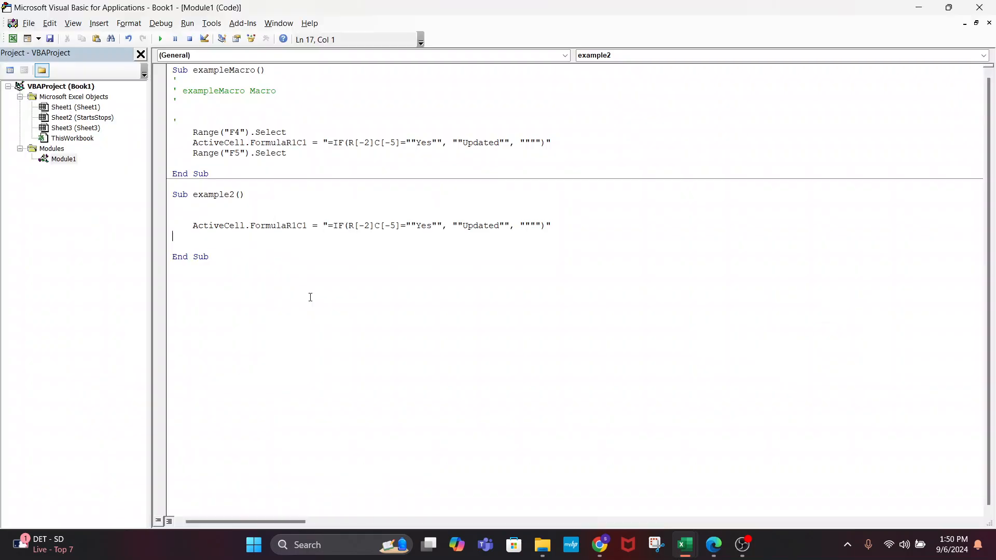
{"action": "double_click", "coordinate": [213, 225]}
{"action": "left_click", "coordinate": [212, 215]}
{"action": "type", "text": "Range("}
{"action": "type", "text": "\"Ft"}
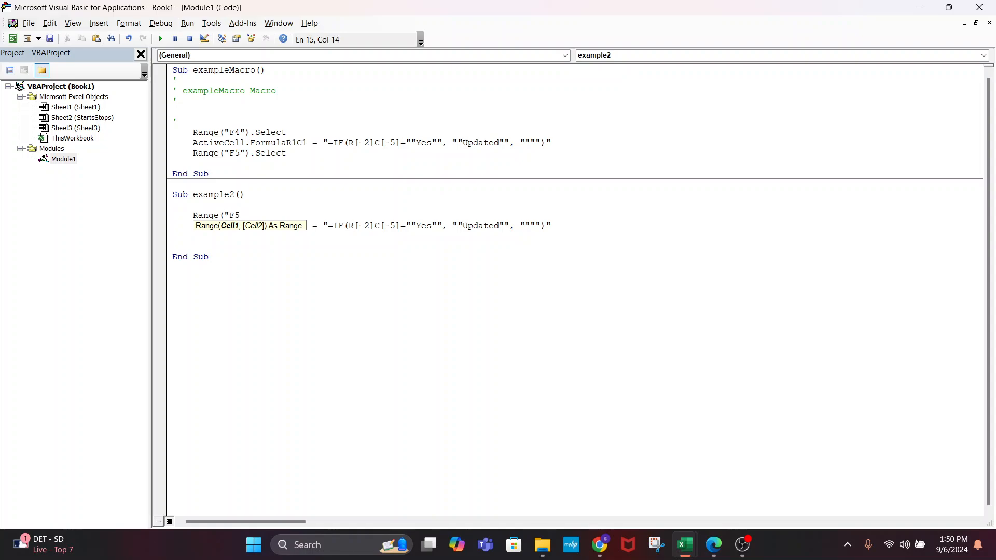
{"action": "type", "text": "\")"}
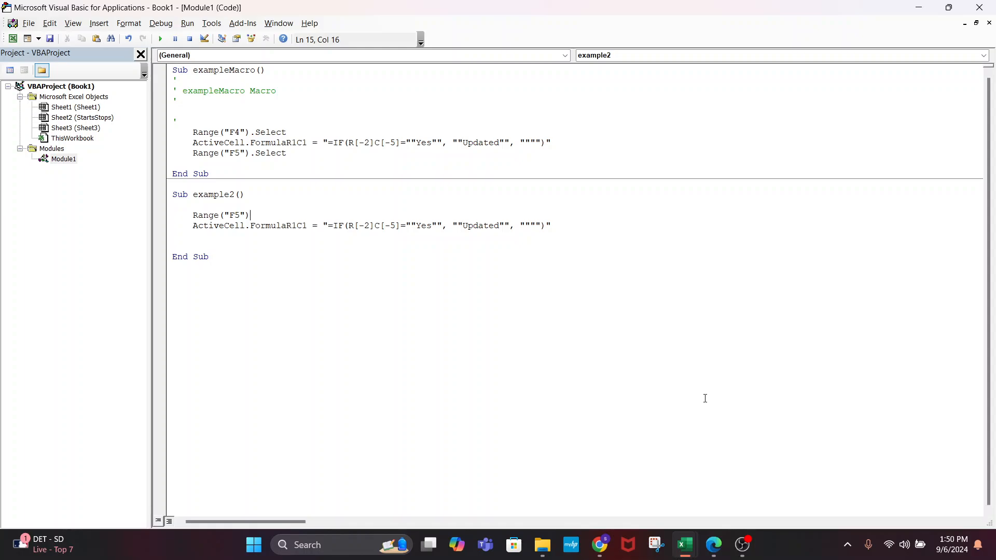
Review exampleMacro's recorded Range and formula lines for reference
{"action": "left_click", "coordinate": [280, 134]}
{"action": "left_click_drag", "start_coordinate": [209, 133], "coordinate": [280, 128]}
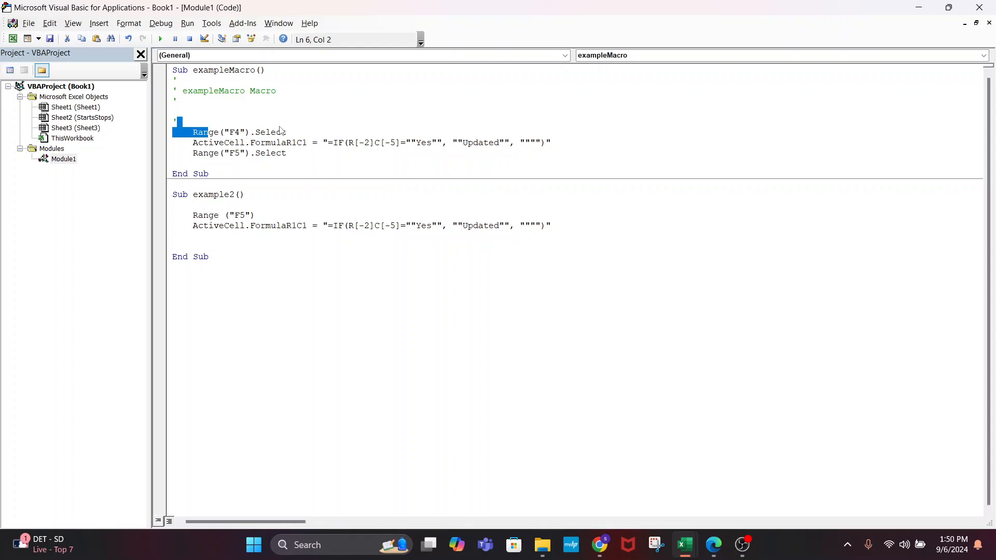
{"action": "left_click_drag", "start_coordinate": [550, 142], "coordinate": [191, 147]}
{"action": "left_click_drag", "start_coordinate": [286, 154], "coordinate": [163, 157]}
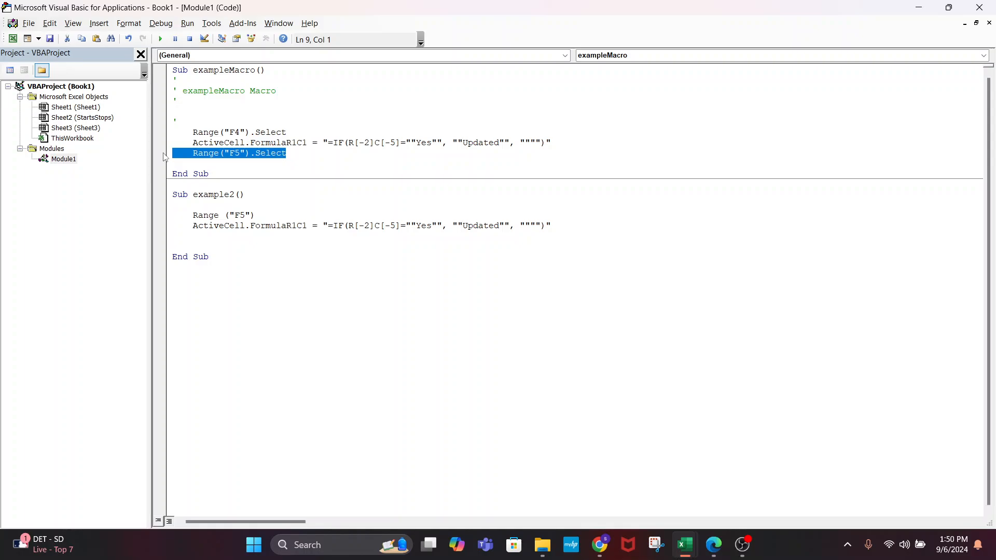
{"action": "left_click", "coordinate": [299, 135]}
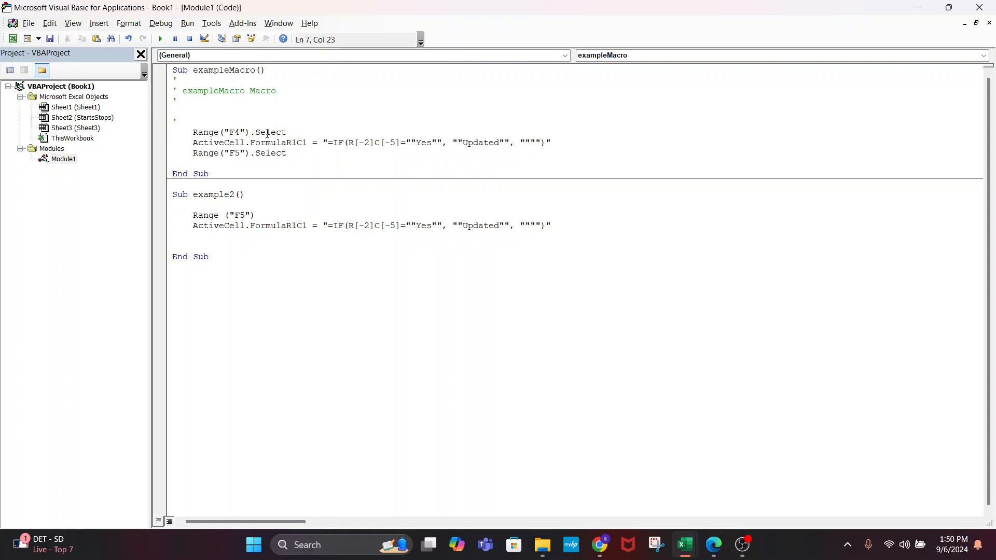
{"action": "left_click", "coordinate": [294, 126]}
{"action": "left_click", "coordinate": [294, 132]}
Change the cell to A8, delete example2's ActiveCell.FormulaR1C1 line, and save
{"action": "left_click", "coordinate": [245, 214]}
{"action": "key", "text": "BackSpace"}
{"action": "key", "text": "BackSpace"}
{"action": "type", "text": "A8"}
{"action": "left_click_drag", "start_coordinate": [567, 224], "coordinate": [188, 226]}
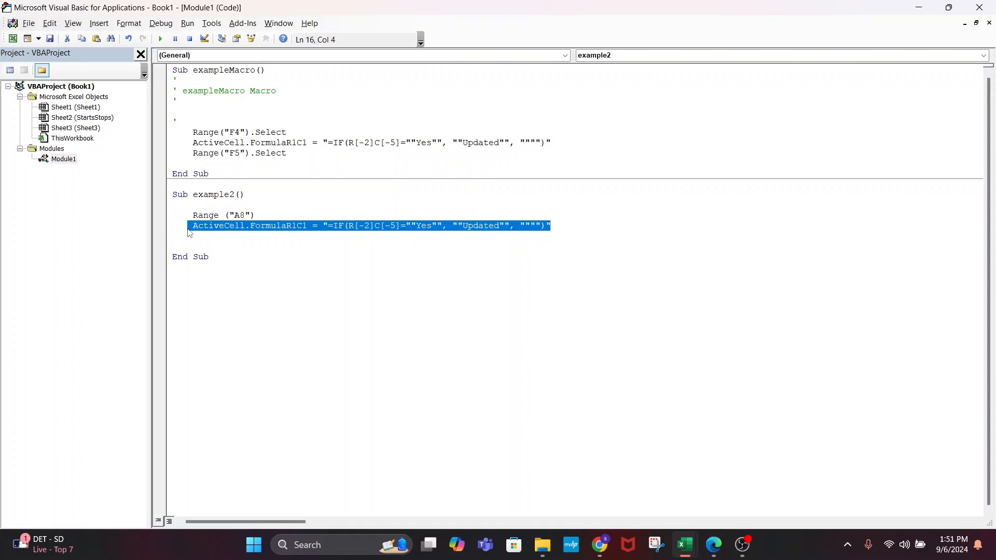
{"action": "key", "text": "Delete"}
{"action": "key", "text": "ctrl+s"}
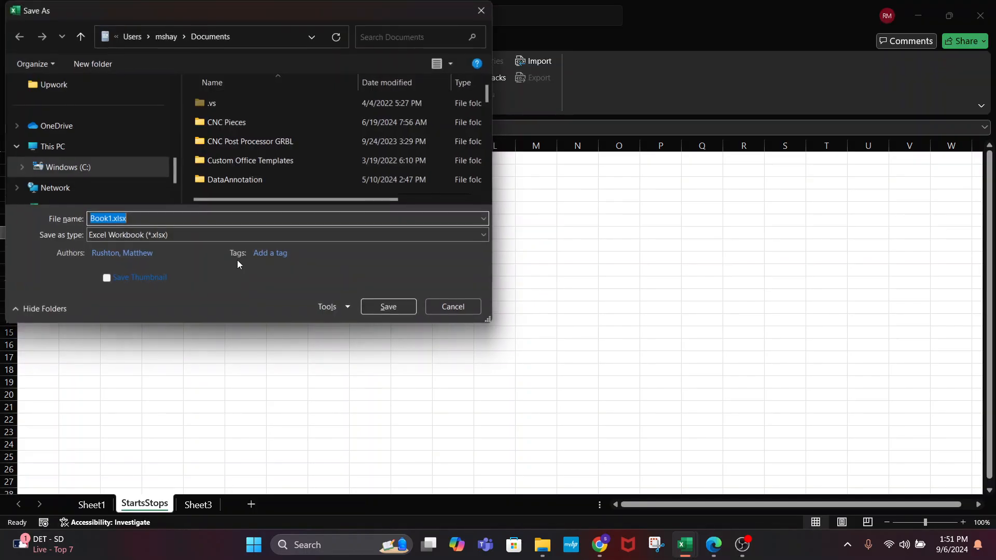
Cancel the Save As dialog and run example2 starting from cell F10
{"action": "left_click", "coordinate": [449, 306]}
{"action": "key", "text": "alt+Tab"}
{"action": "key", "text": "alt+Tab"}
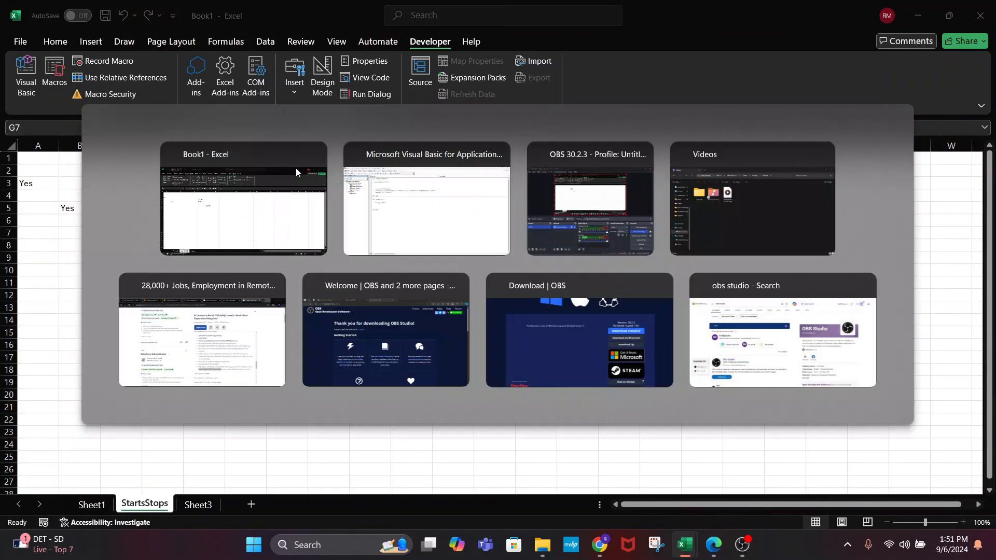
{"action": "key", "text": "alt+Tab"}
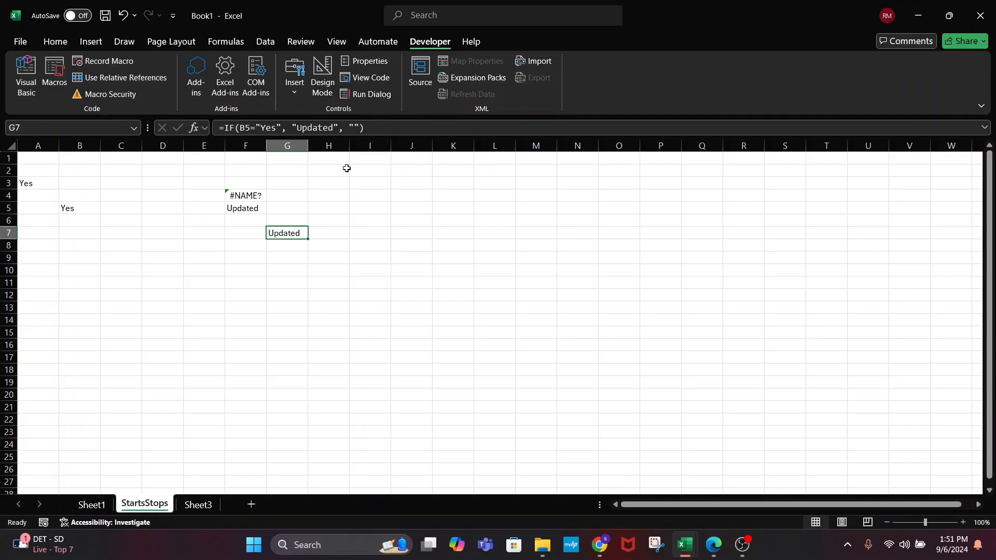
{"action": "left_click", "coordinate": [228, 267]}
{"action": "left_click", "coordinate": [56, 75]}
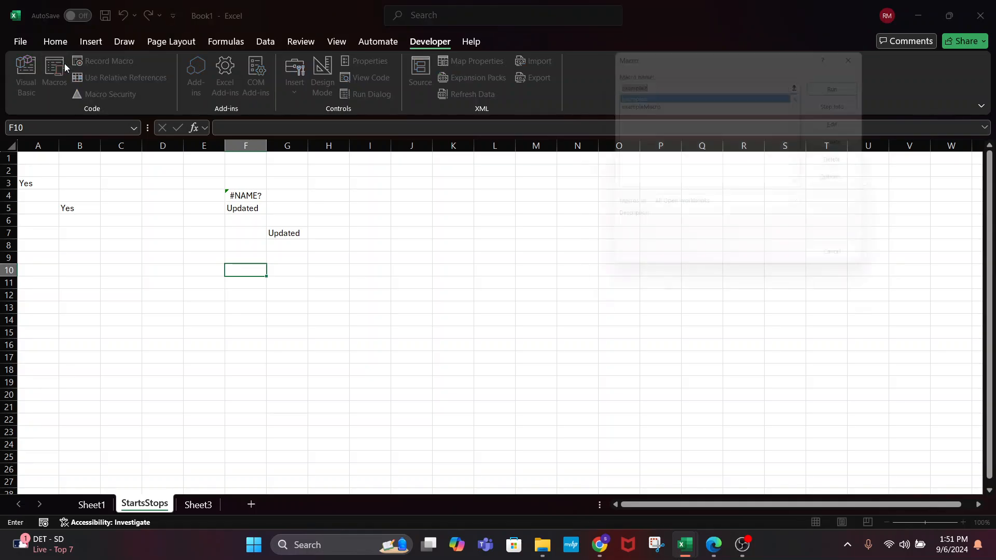
{"action": "left_click", "coordinate": [843, 82]}
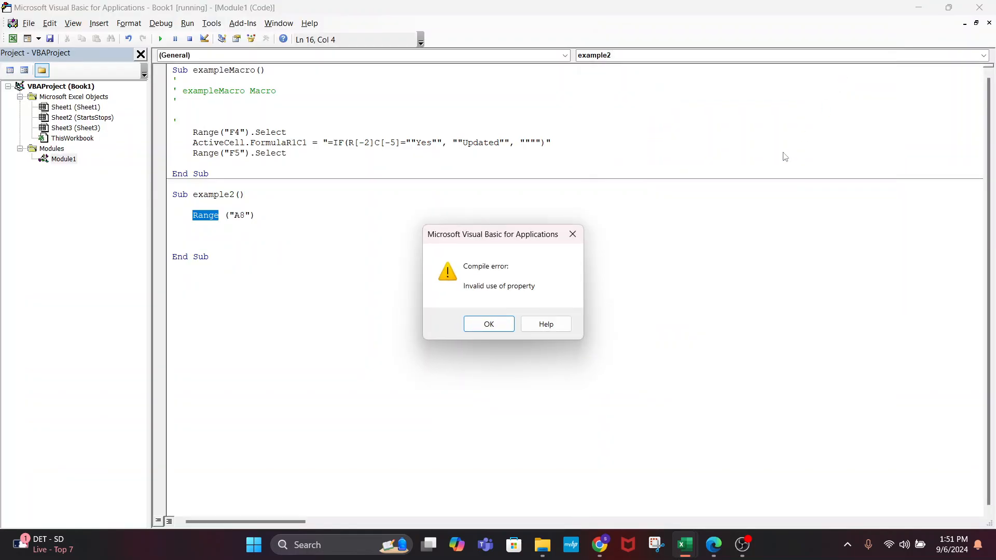
Fix the compile error so example2's line reads Range("A8").Select
{"action": "left_click", "coordinate": [487, 323]}
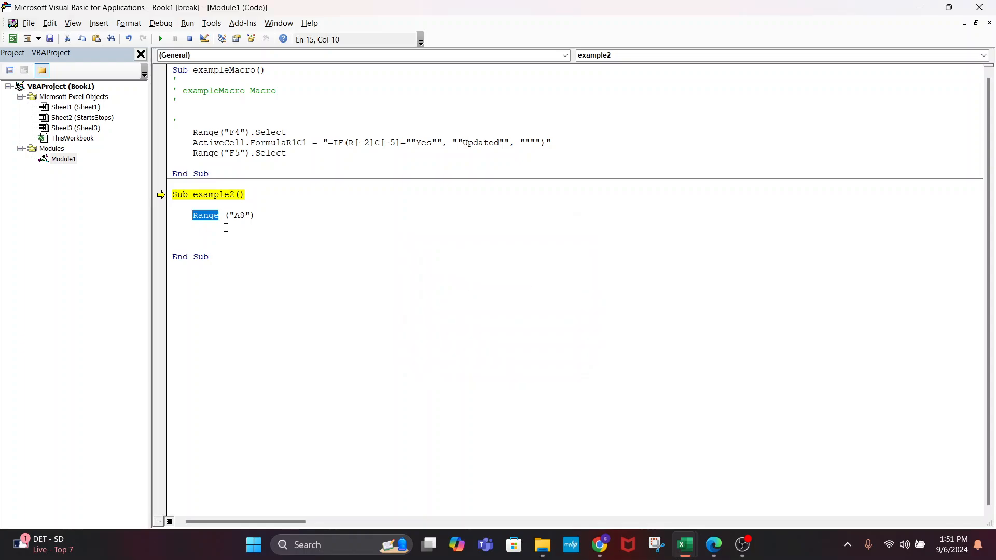
{"action": "left_click", "coordinate": [226, 220]}
{"action": "key", "text": "BackSpace"}
{"action": "left_click", "coordinate": [235, 215]}
{"action": "type", "text": "."}
{"action": "key", "text": "Return"}
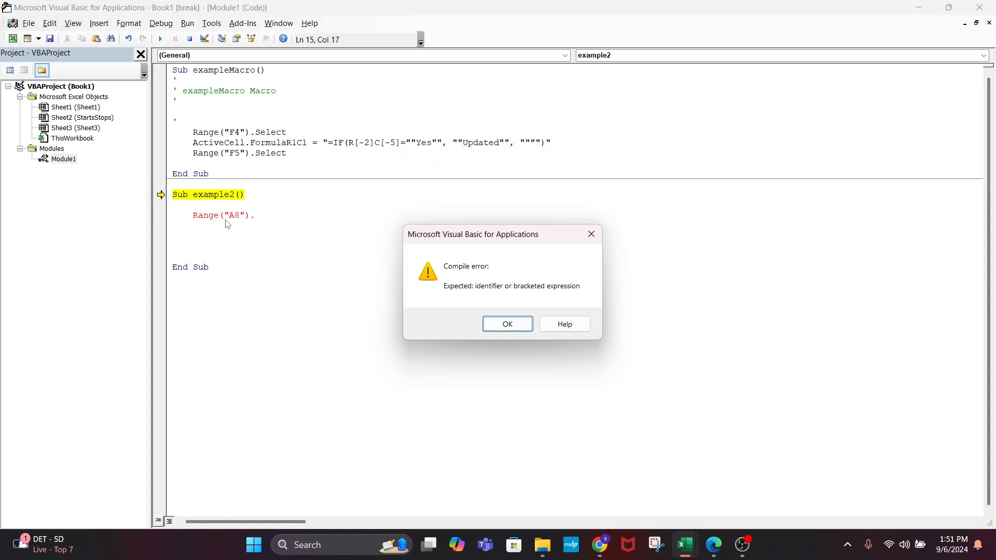
{"action": "key", "text": "Return"}
{"action": "type", "text": "Select"}
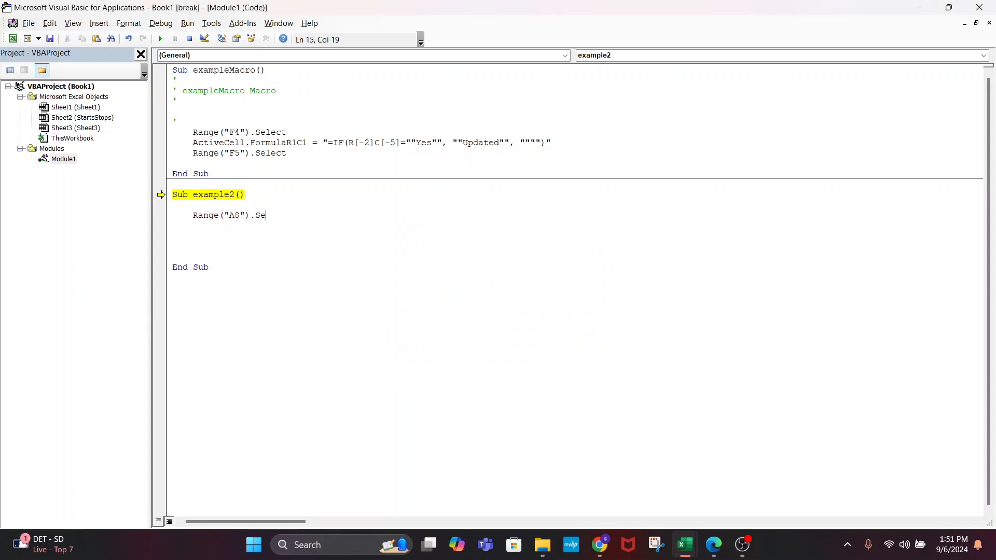
{"action": "left_click", "coordinate": [336, 265]}
{"action": "key", "text": "ctrl+s"}
Reset the paused macro and rerun example2 so the selection jumps to A8
{"action": "key", "text": "alt+Tab"}
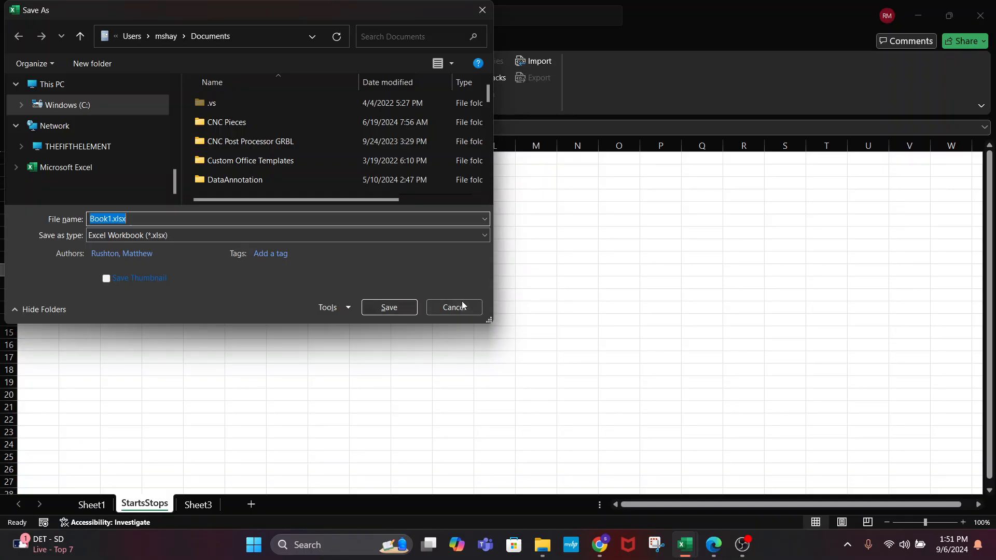
{"action": "left_click", "coordinate": [454, 307]}
{"action": "left_click", "coordinate": [304, 215]}
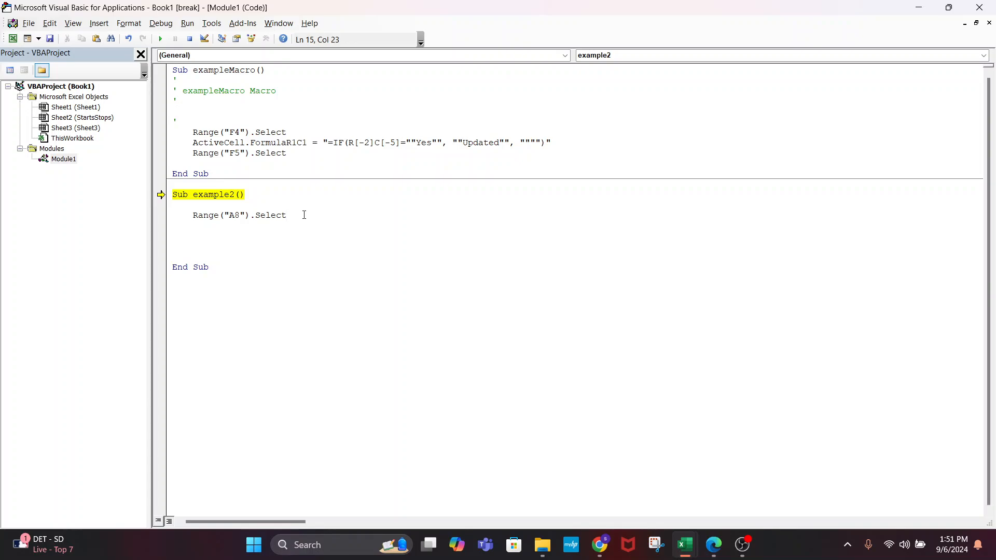
{"action": "left_click", "coordinate": [190, 39]}
{"action": "key", "text": "alt+F11"}
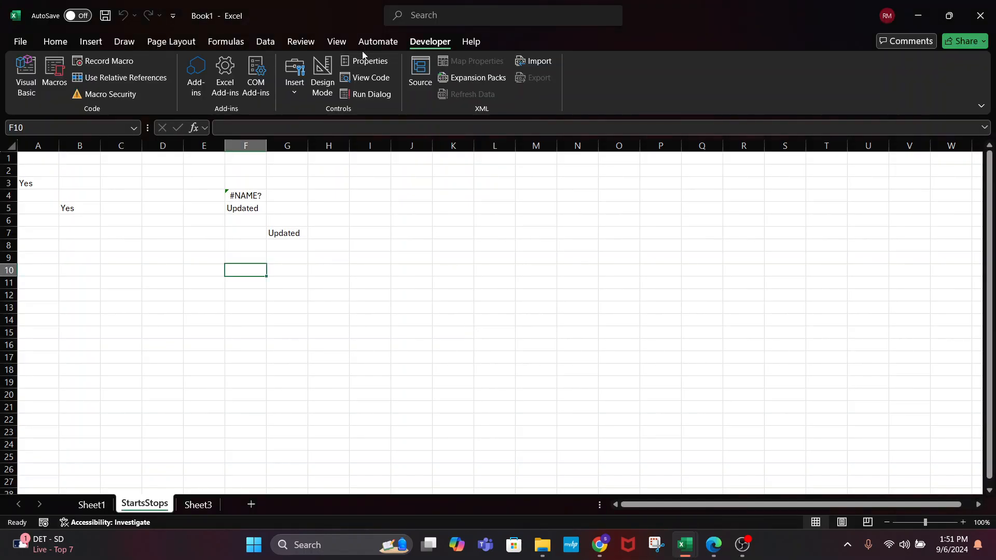
{"action": "left_click", "coordinate": [53, 73]}
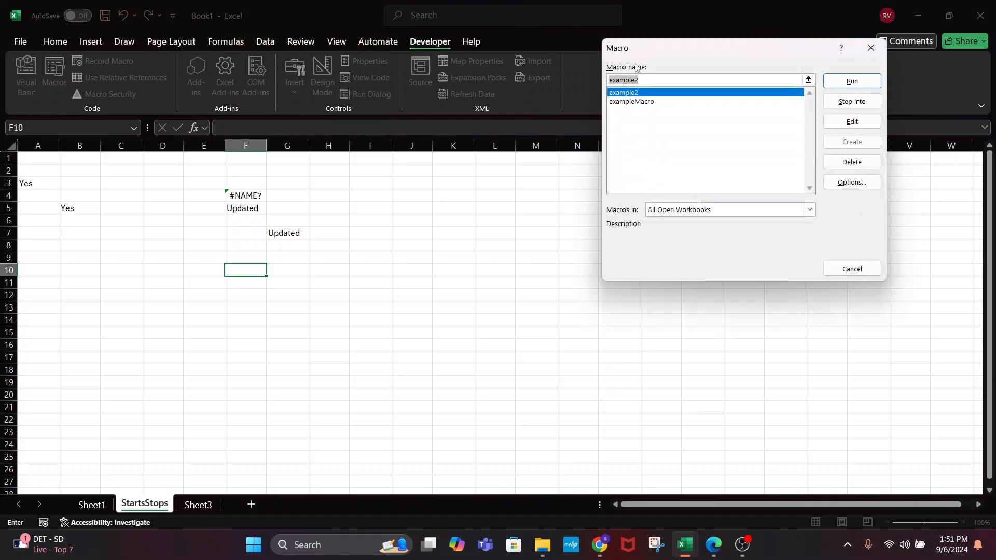
{"action": "left_click", "coordinate": [833, 88]}
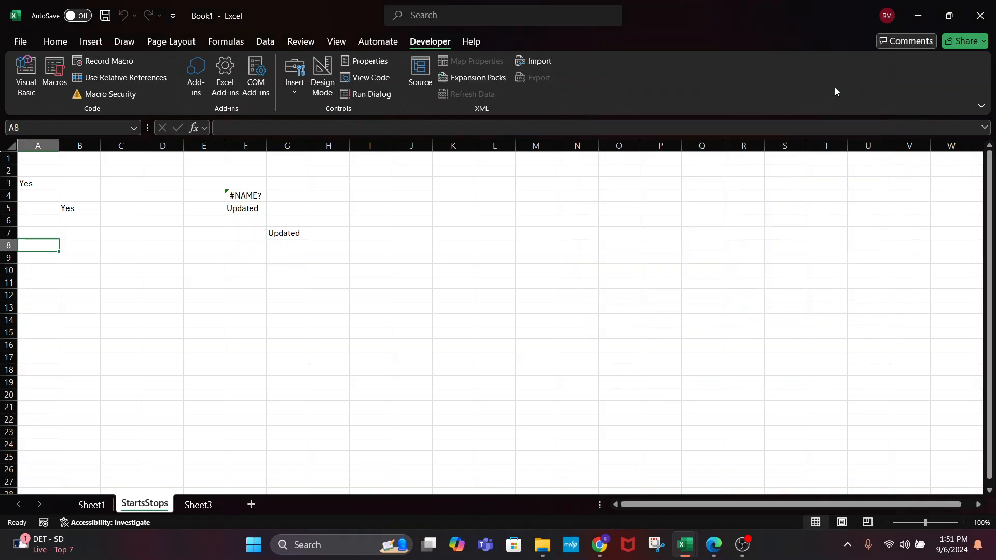
Select all of Module1's code, both exampleMacro and example2, and delete it
{"action": "key", "text": "alt+F11"}
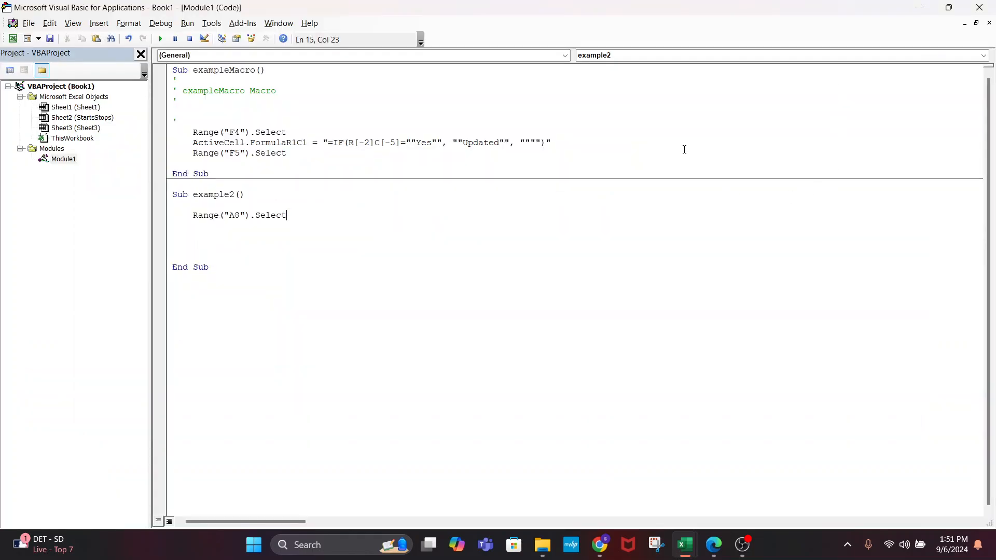
{"action": "left_click", "coordinate": [260, 225]}
{"action": "left_click", "coordinate": [213, 280]}
{"action": "key", "text": "ctrl+a"}
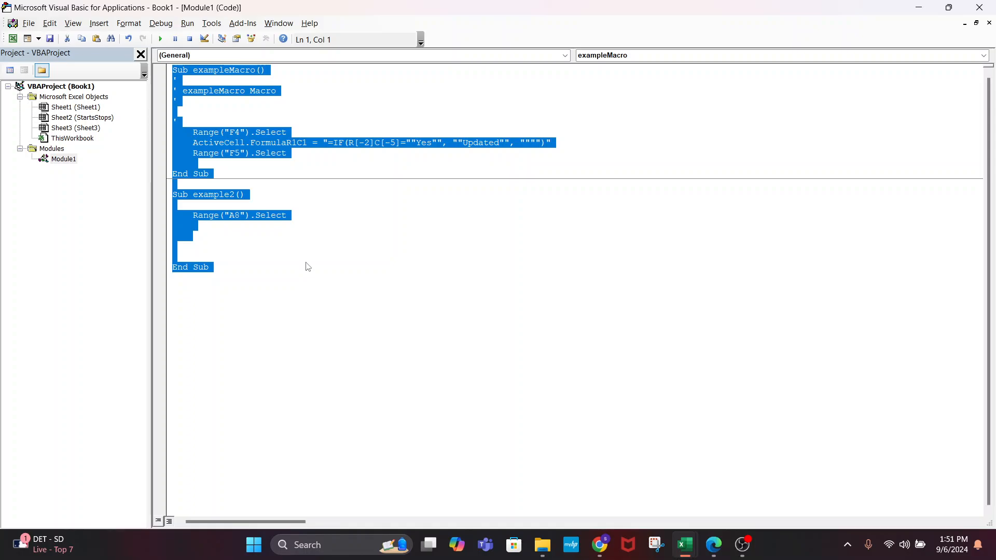
{"action": "left_click", "coordinate": [214, 253]}
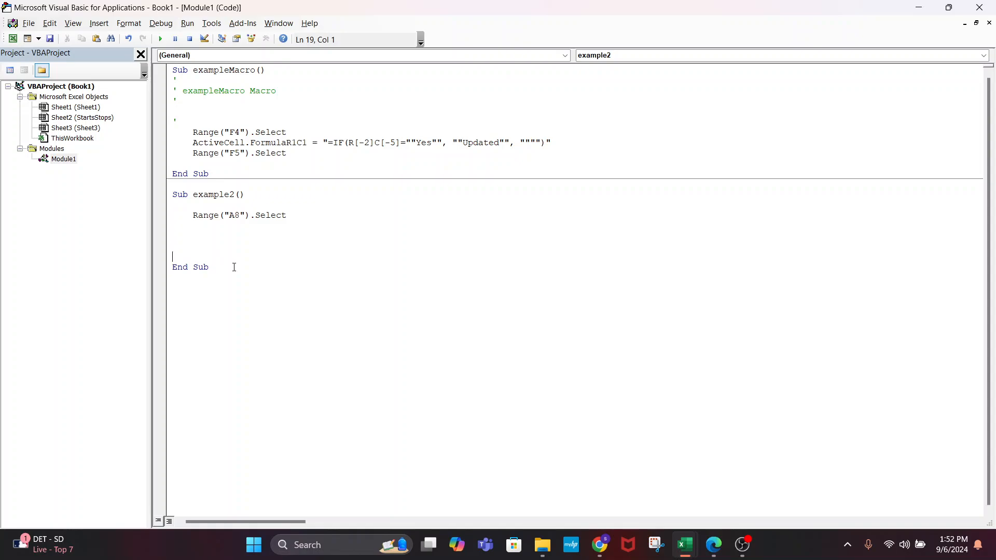
{"action": "left_click", "coordinate": [234, 267]}
{"action": "key", "text": "ctrl+a"}
{"action": "key", "text": "Delete"}
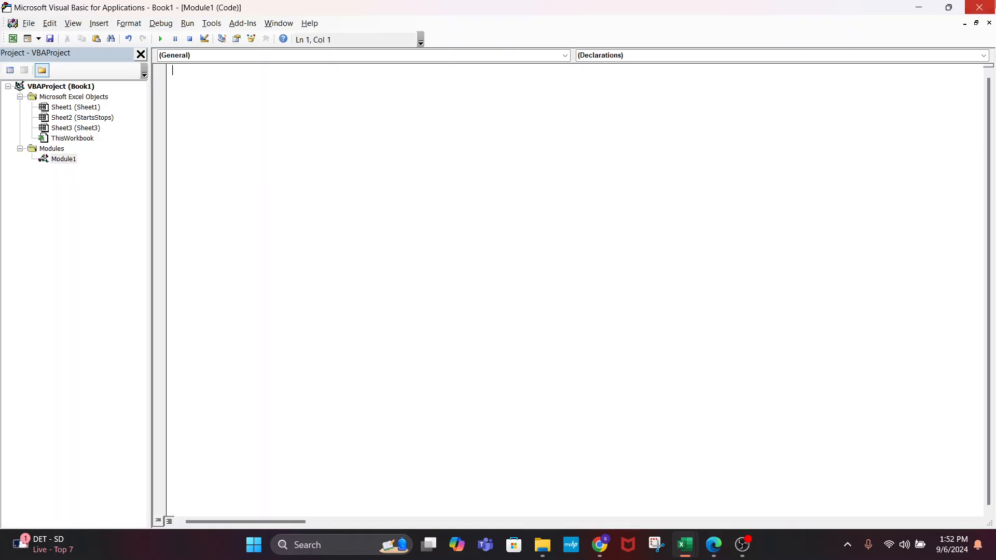
Back on StartsStops, drag the D/E header border right to widen column D
{"action": "left_click", "coordinate": [980, 7]}
{"action": "left_click_drag", "start_coordinate": [254, 320], "coordinate": [1, 94]}
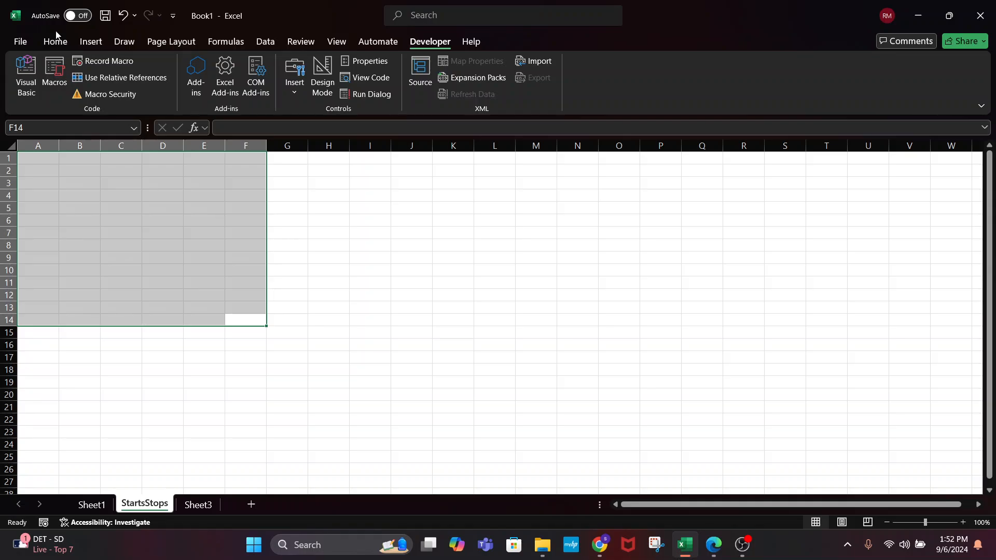
{"action": "left_click_drag", "start_coordinate": [262, 208], "coordinate": [506, 359]}
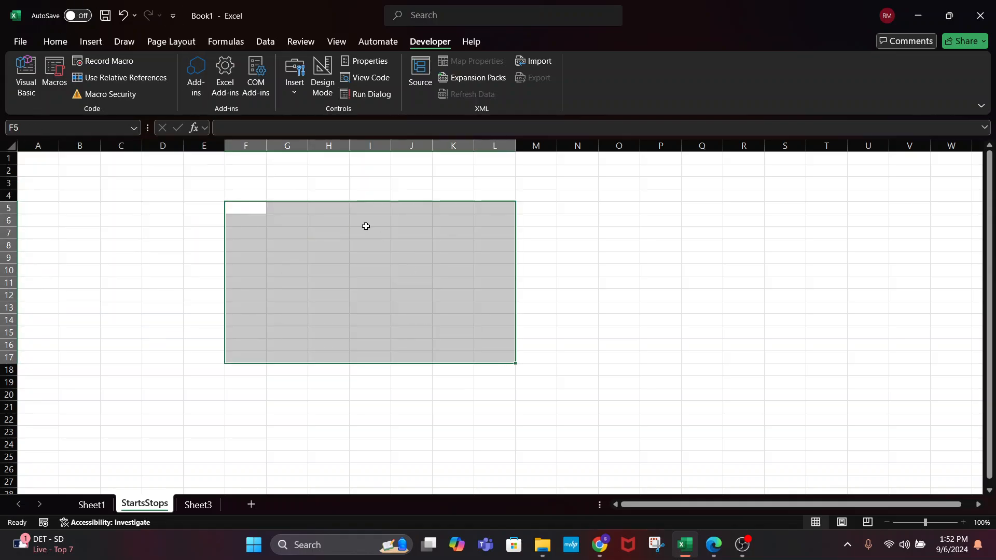
{"action": "left_click", "coordinate": [289, 229]}
{"action": "left_click", "coordinate": [262, 197]}
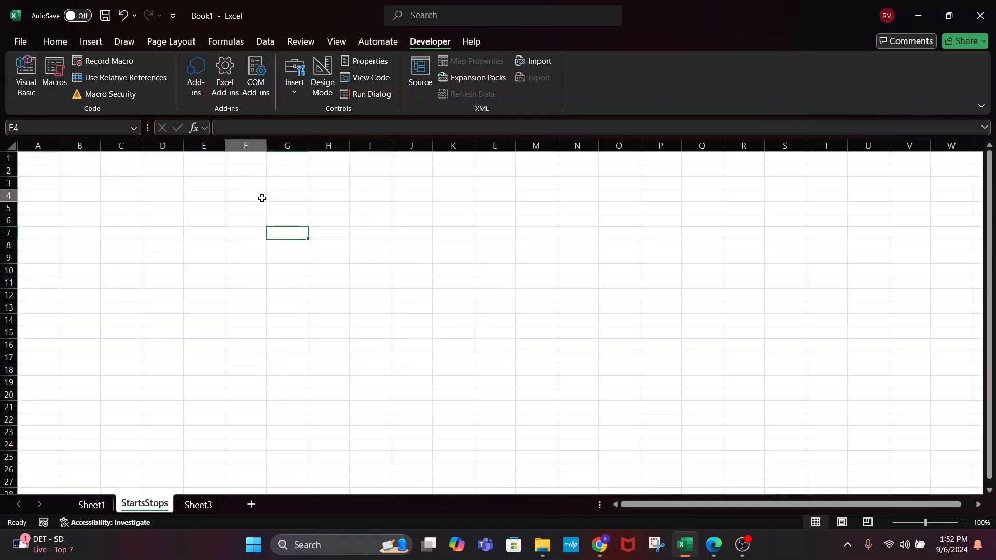
{"action": "left_click", "coordinate": [47, 164]}
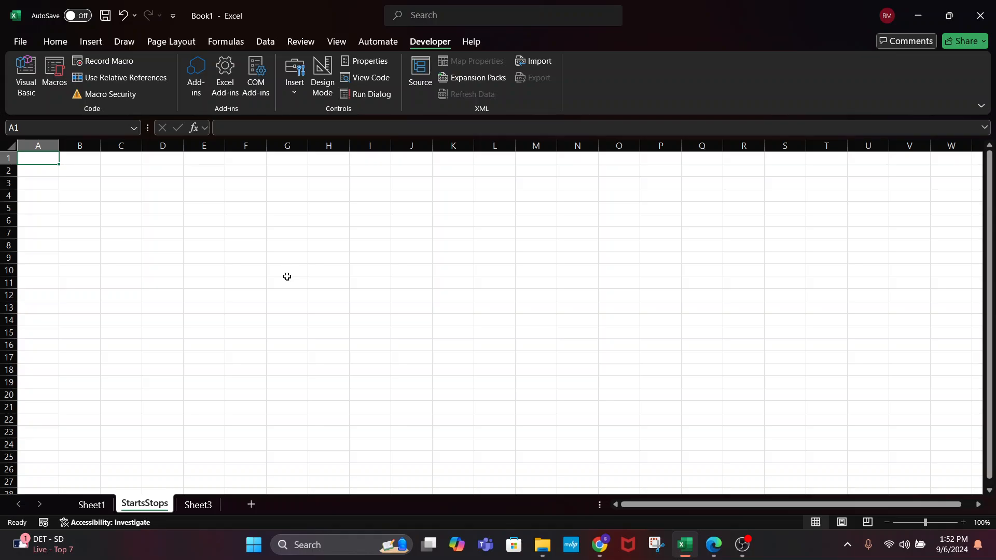
{"action": "left_click", "coordinate": [179, 198]}
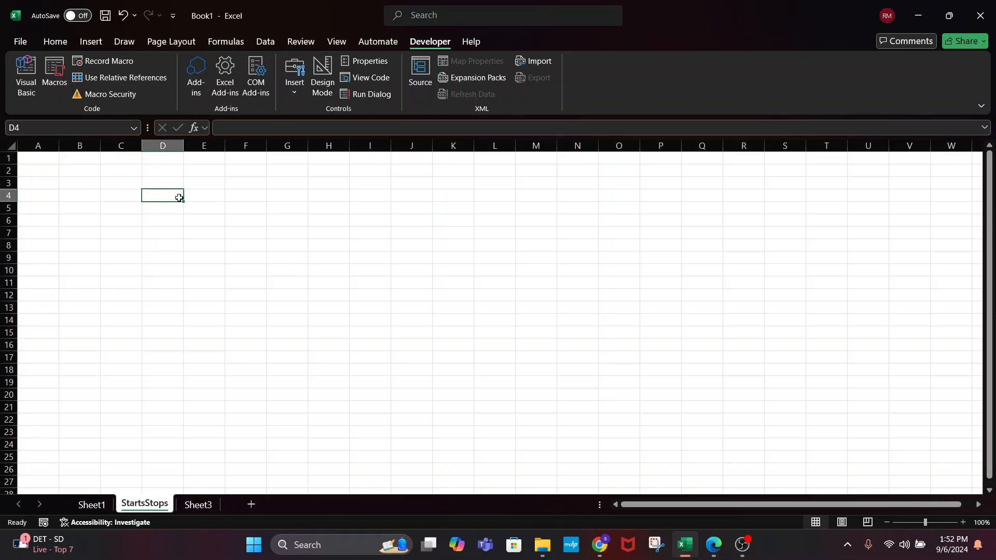
{"action": "left_click", "coordinate": [258, 302]}
{"action": "left_click", "coordinate": [177, 192]}
{"action": "left_click_drag", "start_coordinate": [183, 146], "coordinate": [233, 147]}
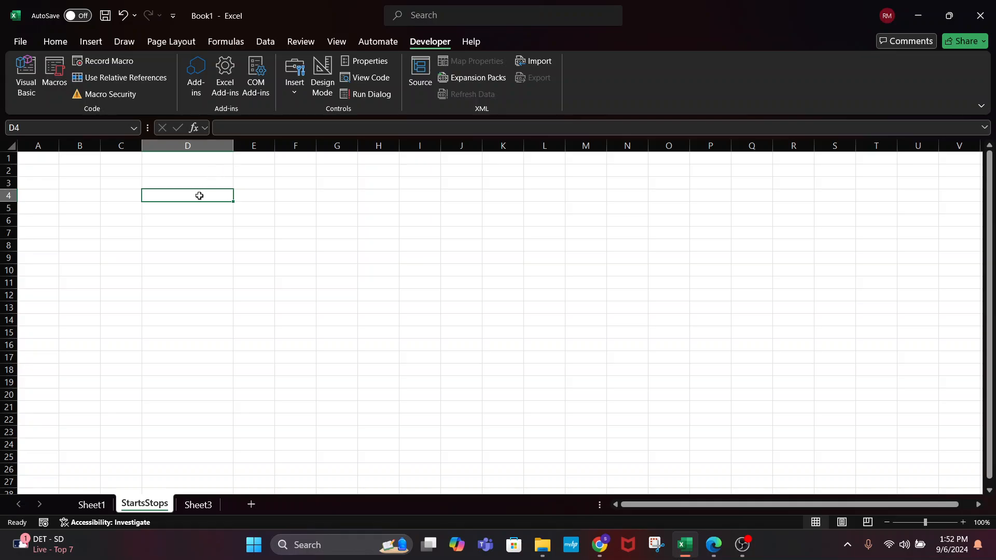
Enter Favorite Color in D4, dismissing the VBA compile error
{"action": "type", "text": "Favorite Color"}
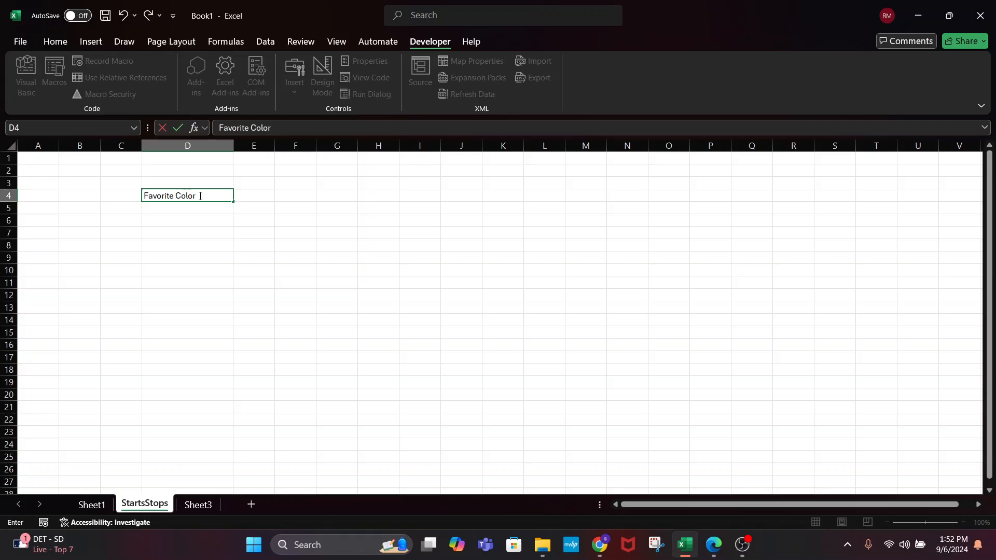
{"action": "key", "text": "Return"}
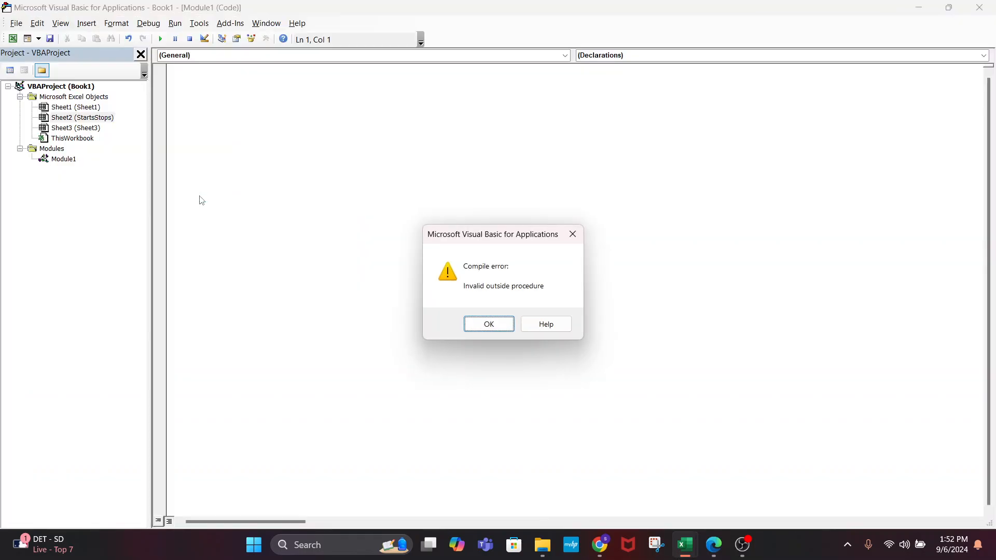
{"action": "left_click", "coordinate": [497, 324]}
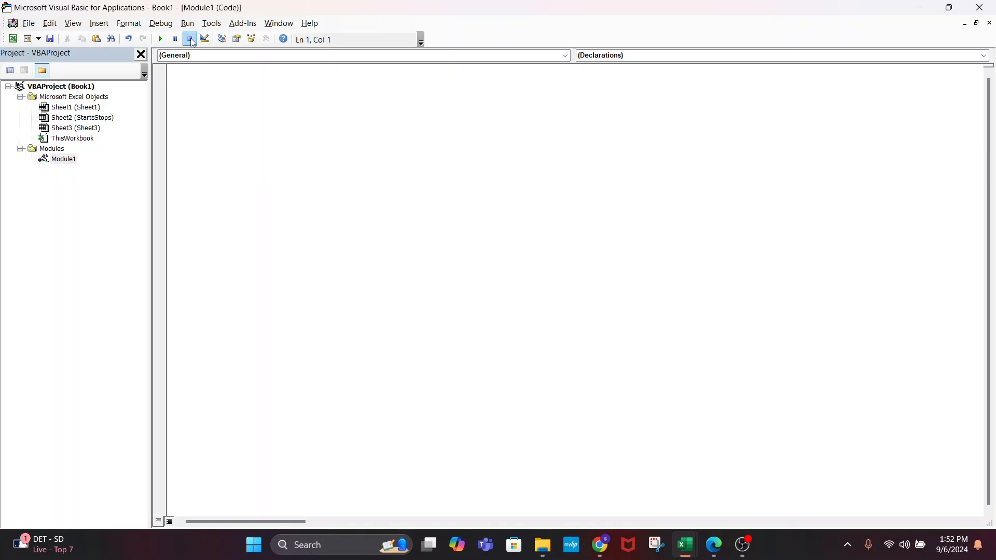
{"action": "left_click", "coordinate": [978, 7]}
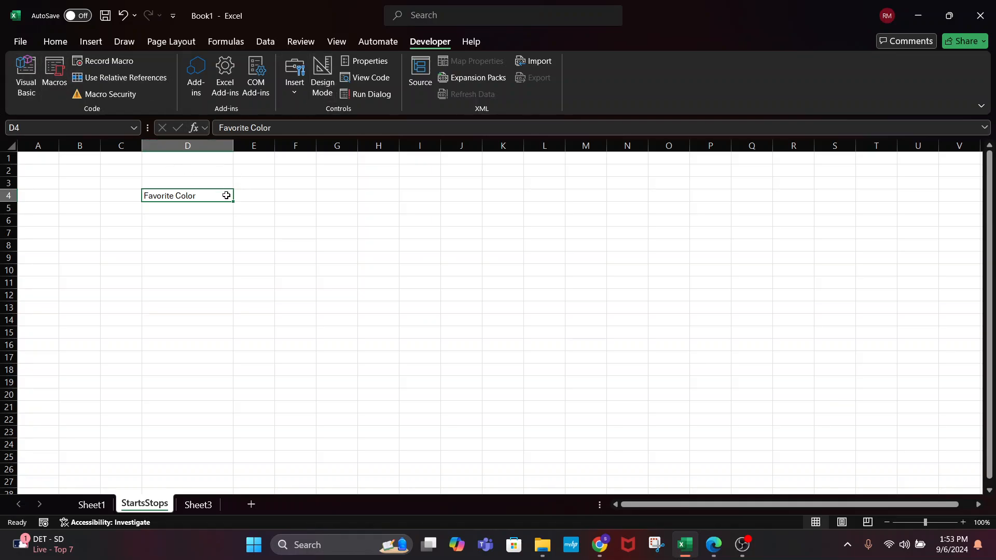
Enter Favorite Movie in D5 and dismiss the recurring compile error
{"action": "left_click", "coordinate": [214, 210]}
{"action": "type", "text": "Favorite "}
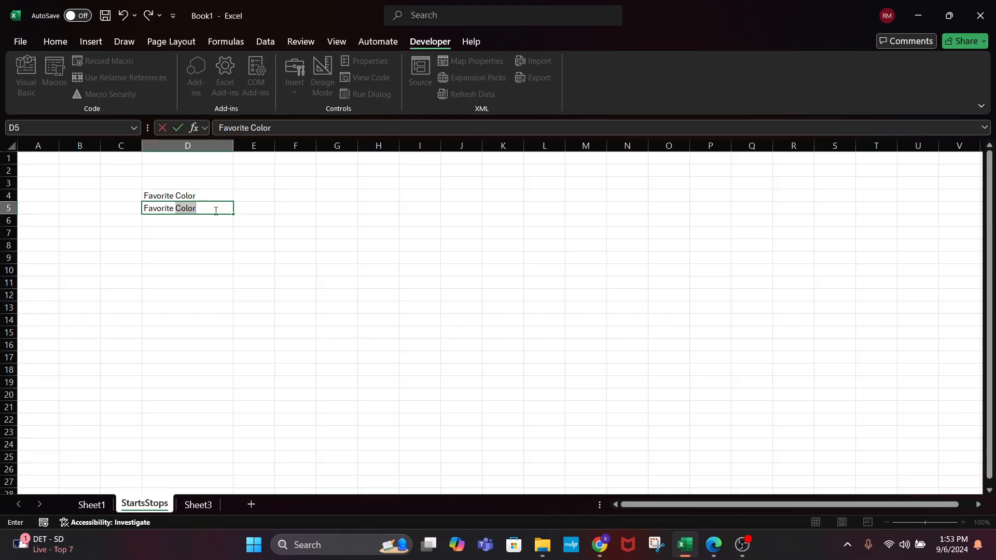
{"action": "type", "text": "Movie"}
{"action": "key", "text": "Return"}
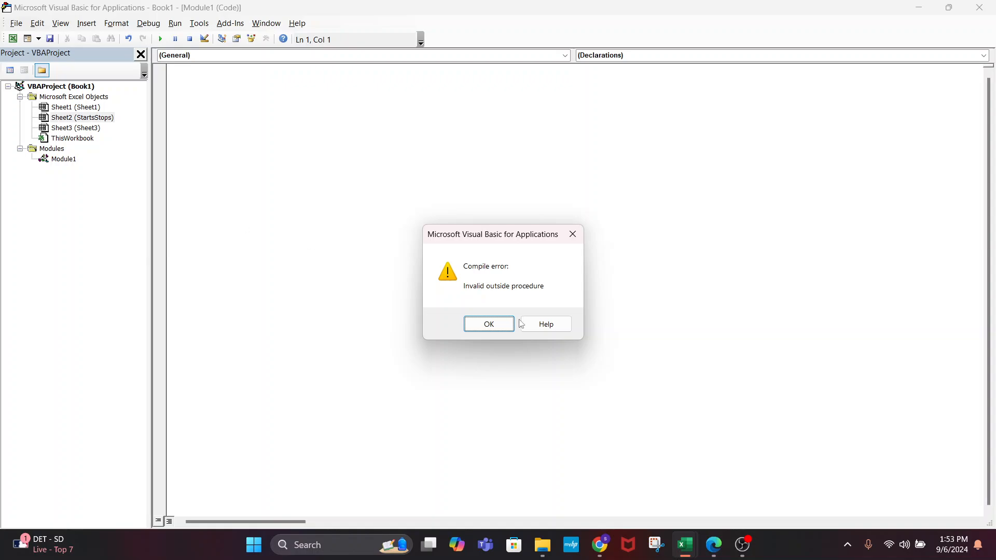
{"action": "left_click", "coordinate": [500, 324]}
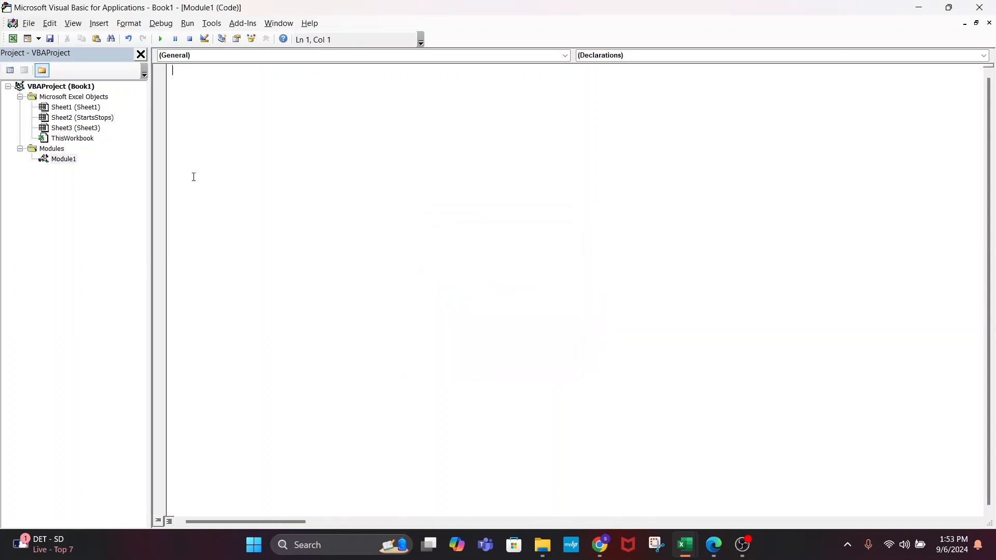
{"action": "left_click", "coordinate": [61, 160]}
Remove Module1 from the VBA project without exporting it
{"action": "right_click", "coordinate": [61, 160]}
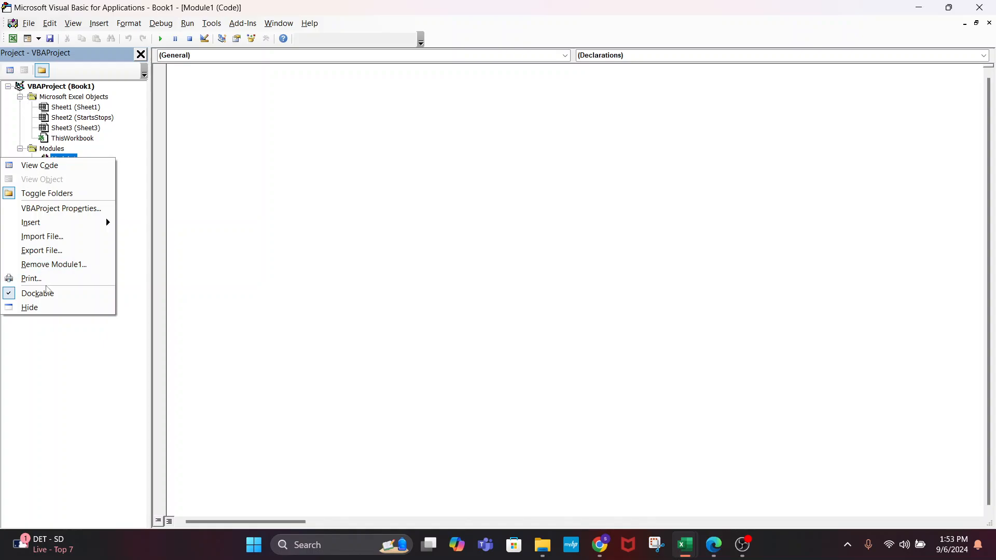
{"action": "left_click", "coordinate": [41, 267]}
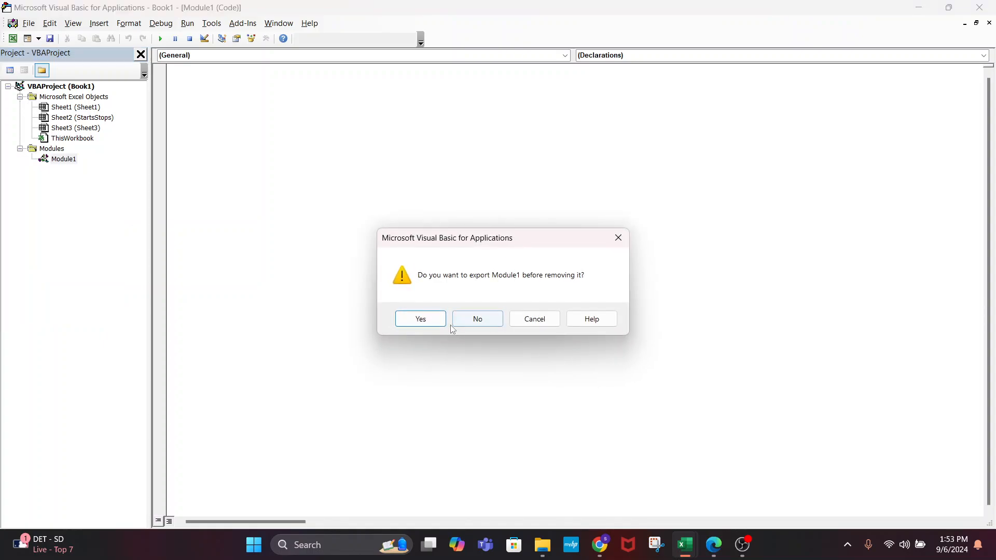
{"action": "left_click", "coordinate": [478, 318]}
Close the VBA editor and return to the StartsStops sheet
{"action": "left_click", "coordinate": [67, 109]}
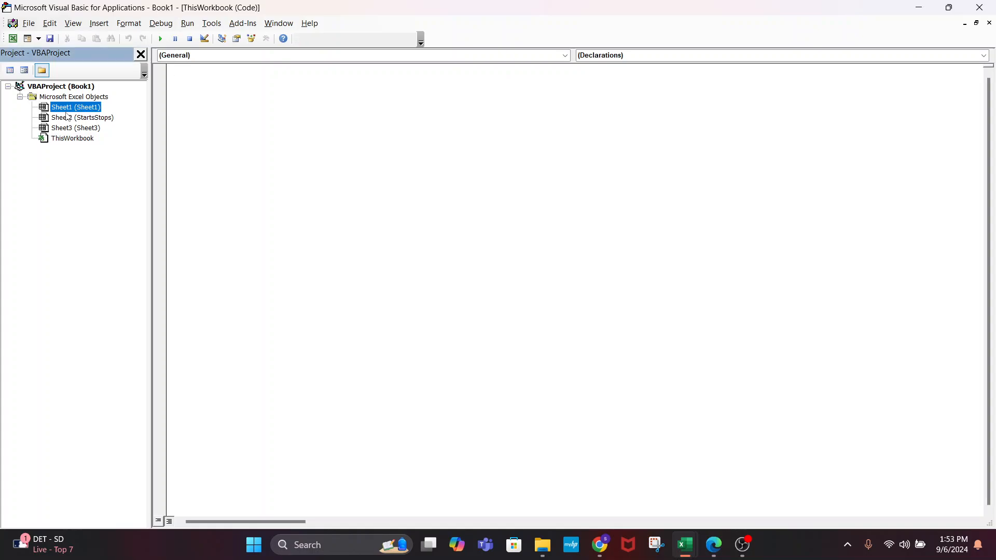
{"action": "left_click", "coordinate": [67, 119]}
{"action": "left_click", "coordinate": [70, 129]}
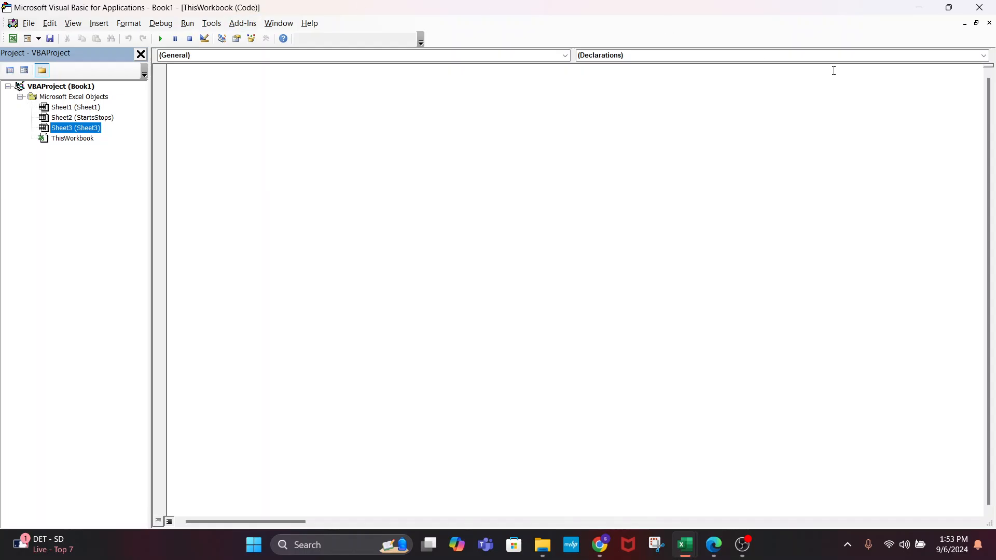
{"action": "left_click", "coordinate": [991, 25]}
{"action": "left_click", "coordinate": [979, 7]}
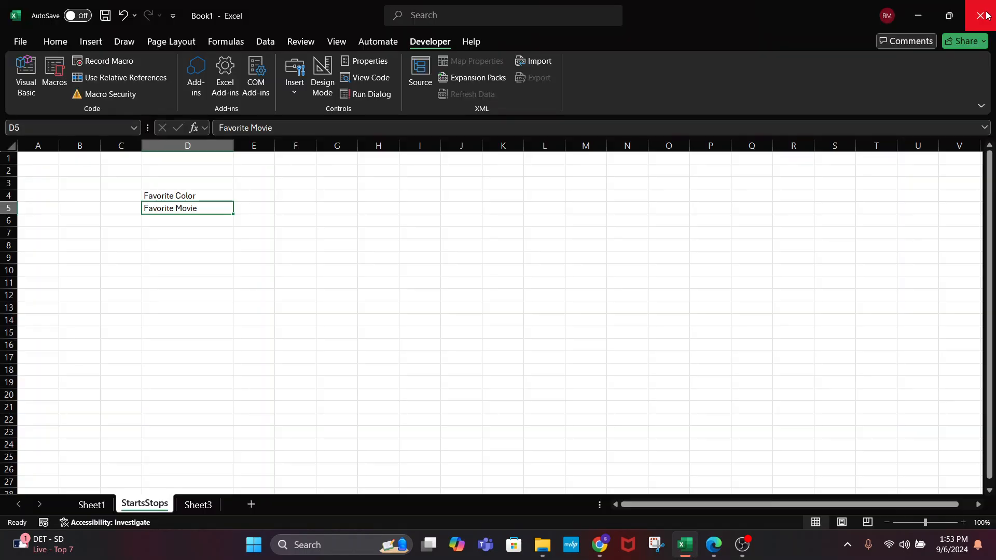
{"action": "left_click", "coordinate": [213, 236]}
{"action": "left_click", "coordinate": [213, 242]}
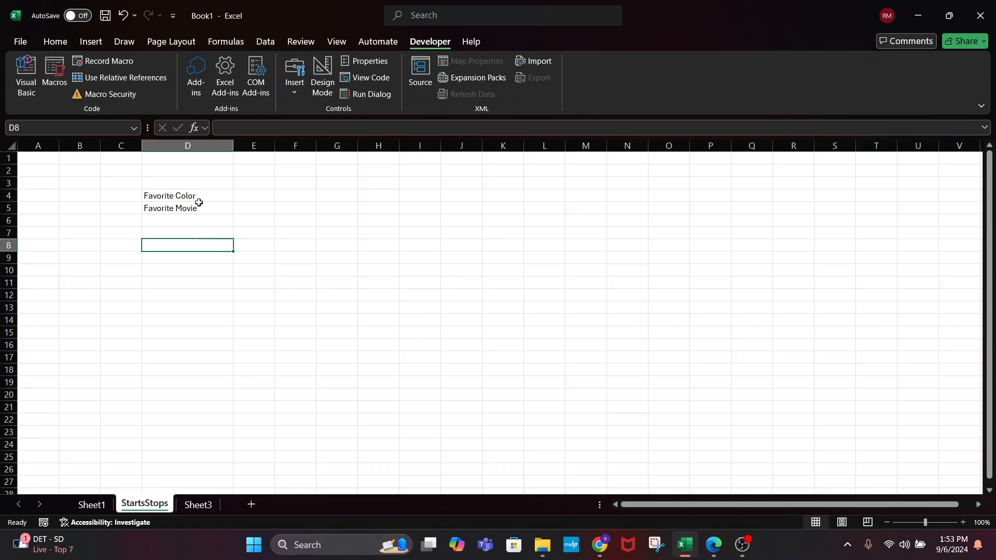
Enter Favorite Ice Cream in D6
{"action": "left_click", "coordinate": [199, 204]}
{"action": "key", "text": "Down"}
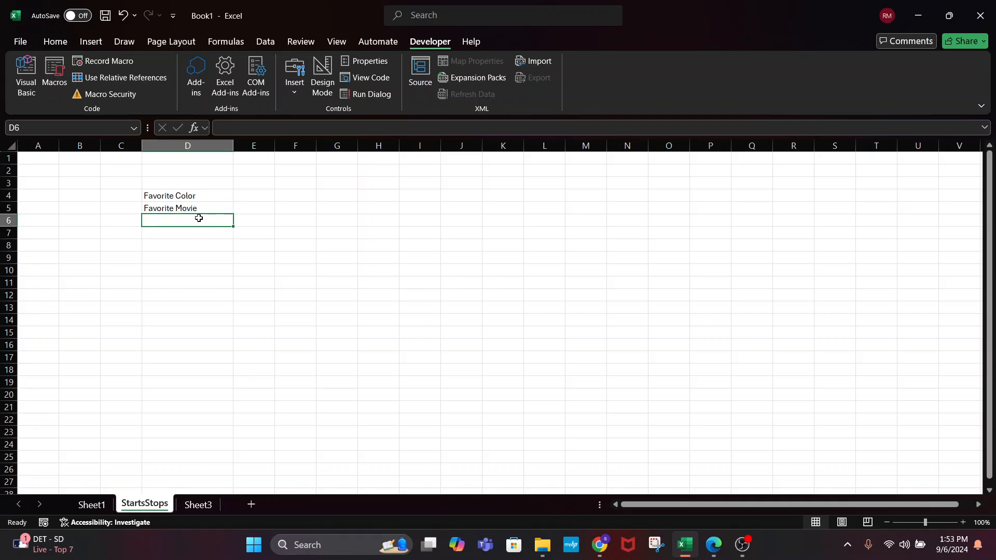
{"action": "type", "text": "Favorite "}
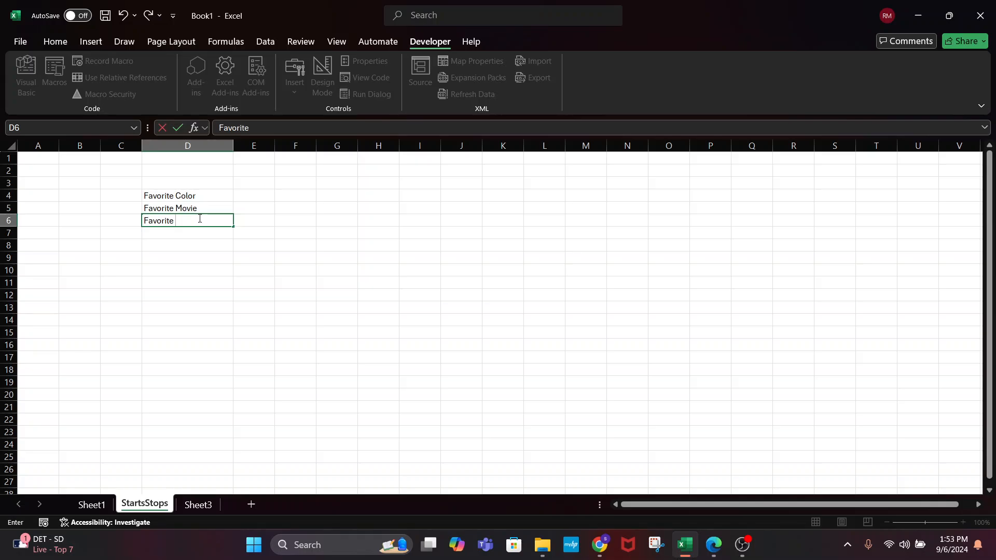
{"action": "type", "text": "Ice Cream"}
{"action": "key", "text": "Return"}
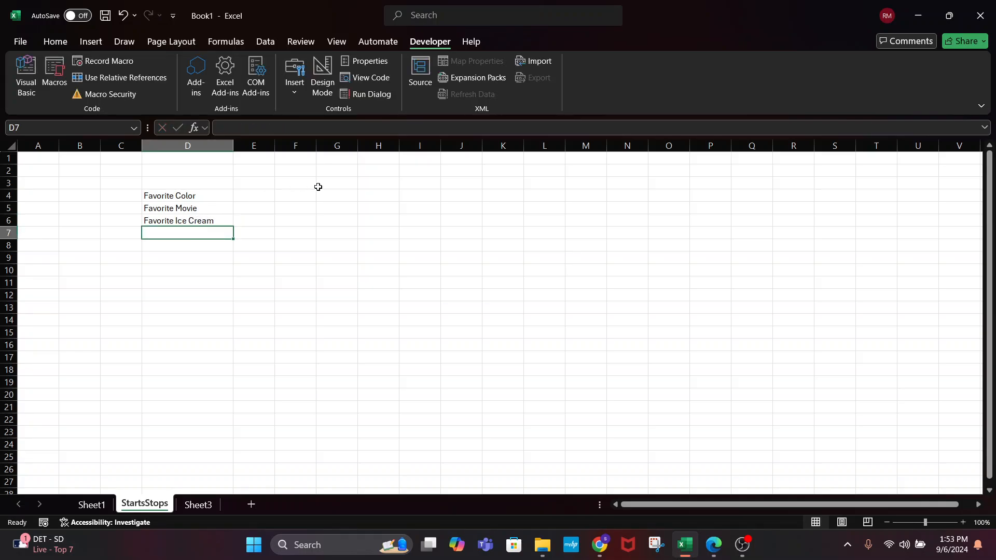
Widen column E and enter Red, the Fifth Element and Peanut Butter Cup in E4:E6
{"action": "left_click", "coordinate": [260, 202]}
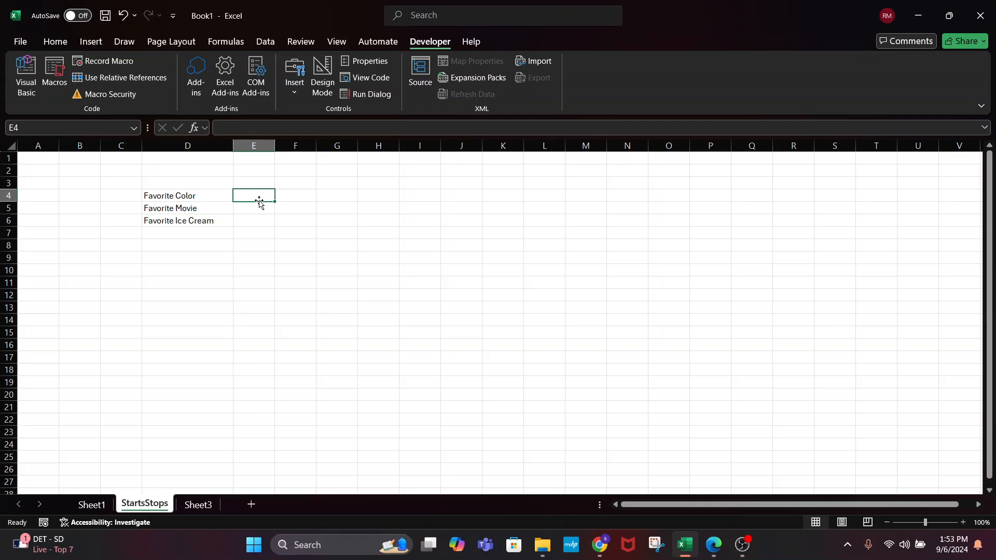
{"action": "left_click_drag", "start_coordinate": [274, 150], "coordinate": [343, 149]}
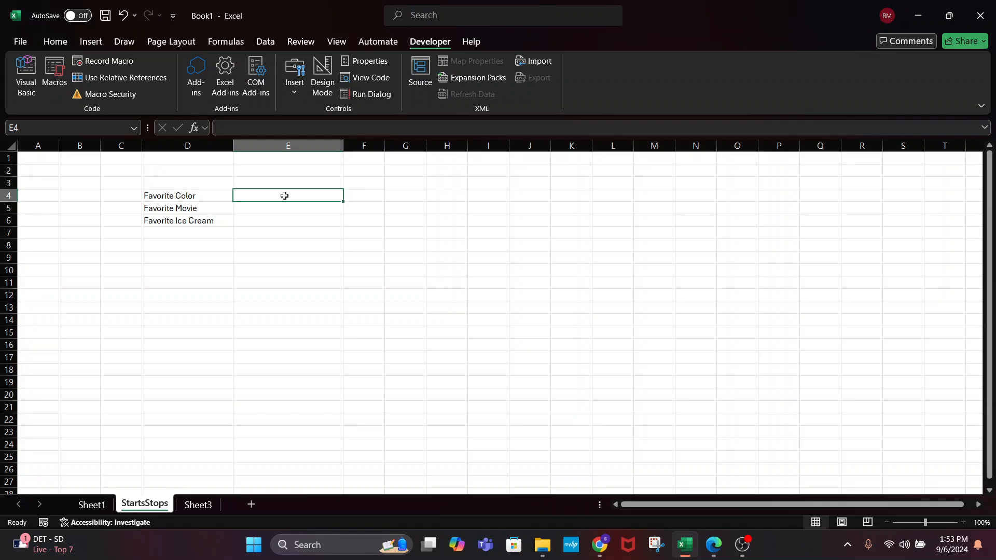
{"action": "type", "text": "Red"}
{"action": "key", "text": "Return"}
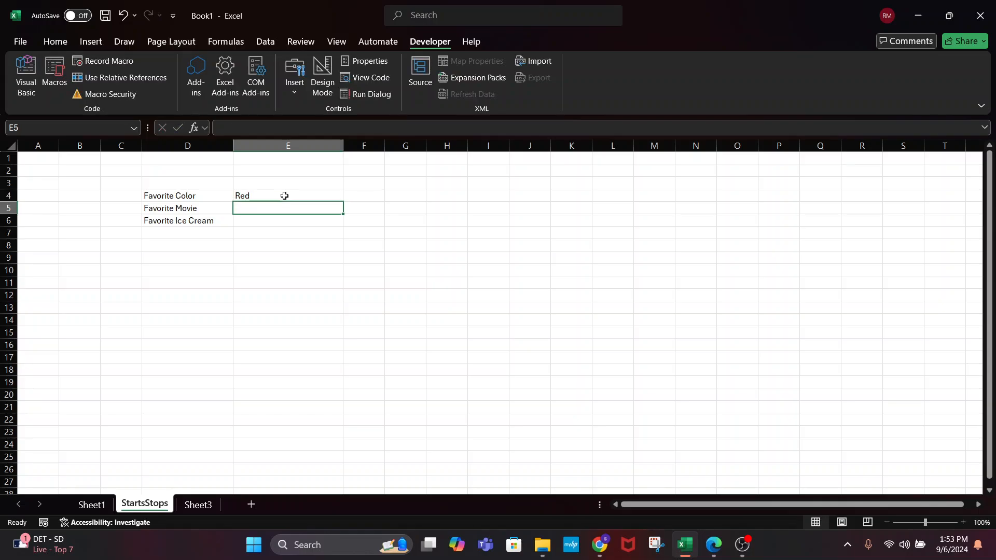
{"action": "type", "text": "f"}
{"action": "key", "text": "BackSpace"}
{"action": "type", "text": "th"}
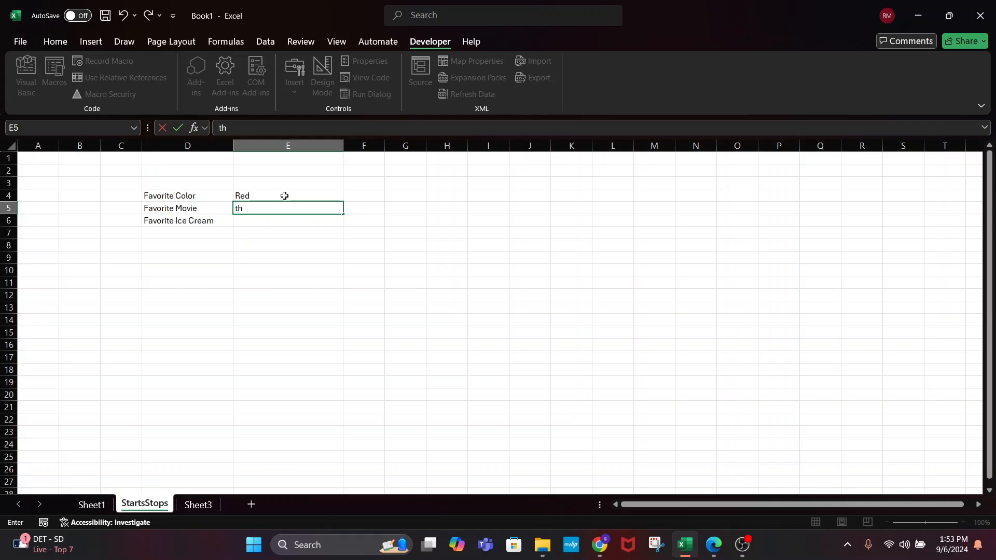
{"action": "type", "text": "e Fifth Elemen"}
{"action": "type", "text": "t"}
{"action": "key", "text": "Return"}
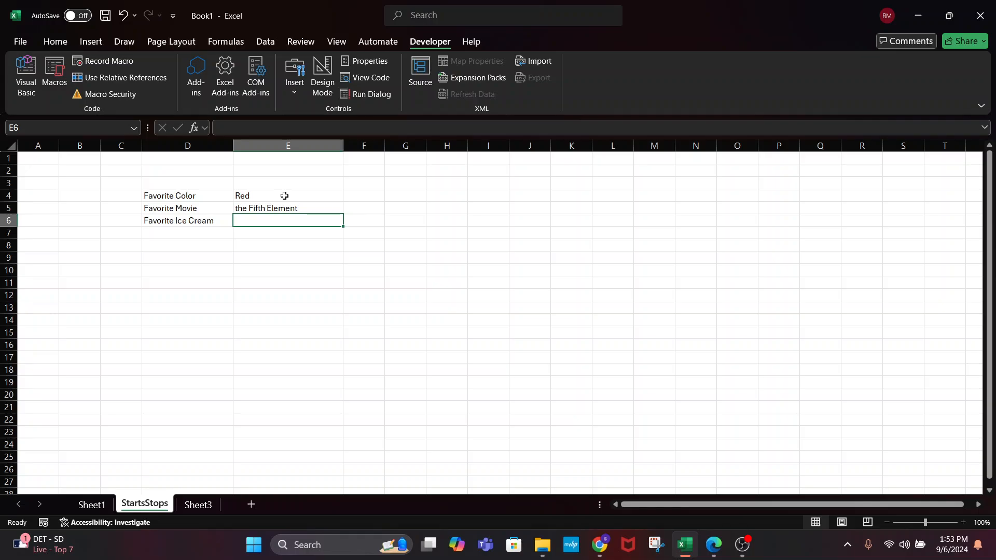
{"action": "type", "text": "Peanut Butter"}
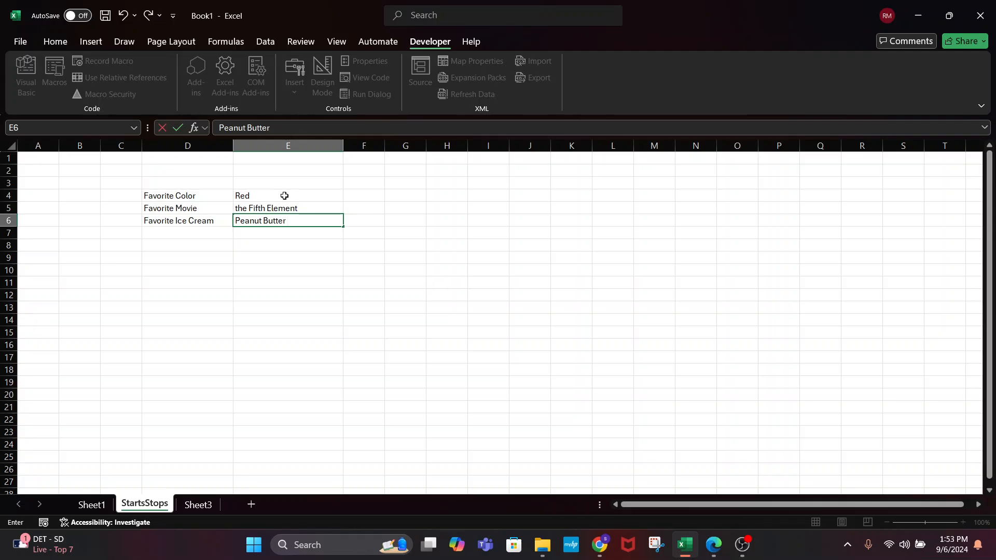
{"action": "type", "text": " Cup"}
{"action": "key", "text": "Return"}
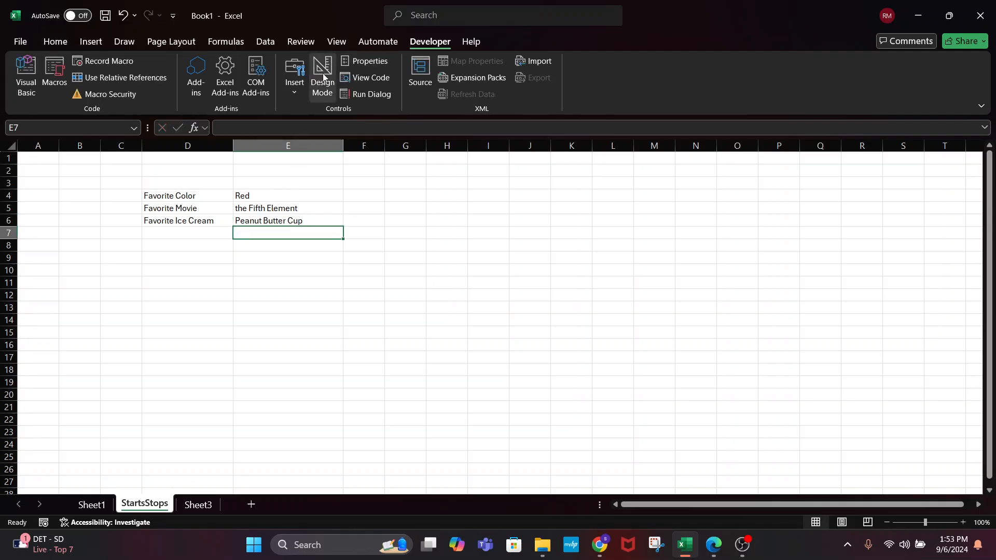
Insert a Form Controls list box spanning roughly F4 to J9 beside the favorites table
{"action": "left_click", "coordinate": [297, 94]}
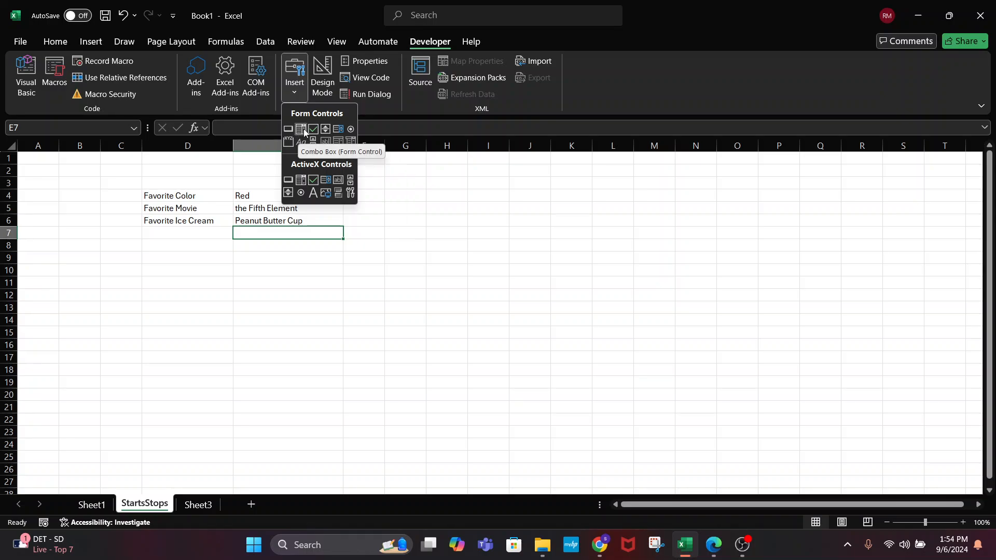
{"action": "left_click", "coordinate": [338, 128]}
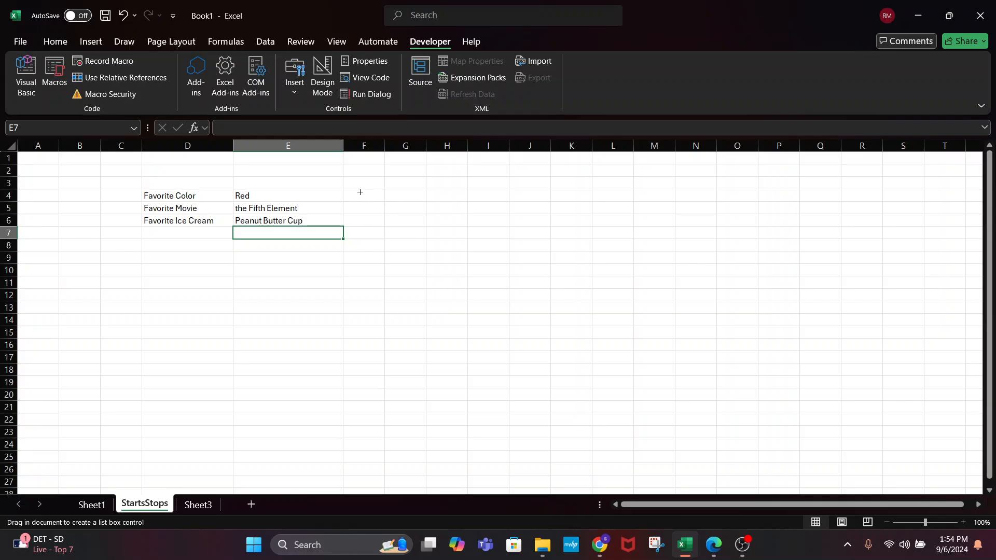
{"action": "left_click_drag", "start_coordinate": [360, 192], "coordinate": [545, 230]}
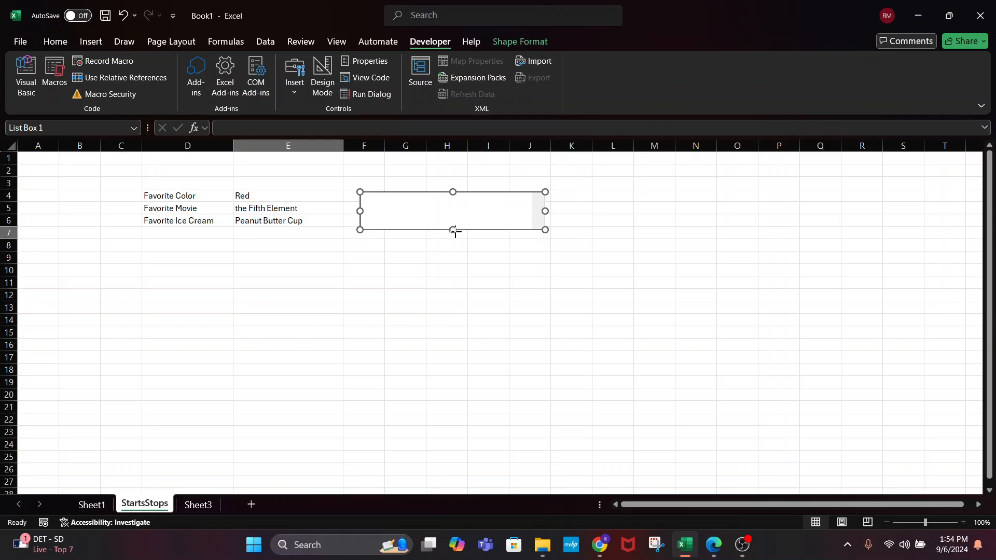
{"action": "left_click_drag", "start_coordinate": [453, 230], "coordinate": [454, 259]}
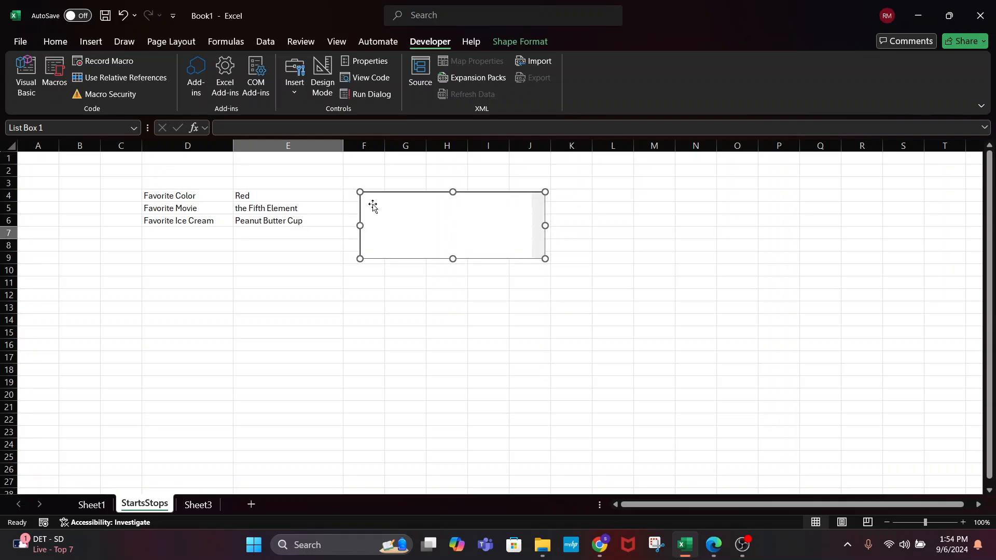
{"action": "left_click", "coordinate": [429, 356]}
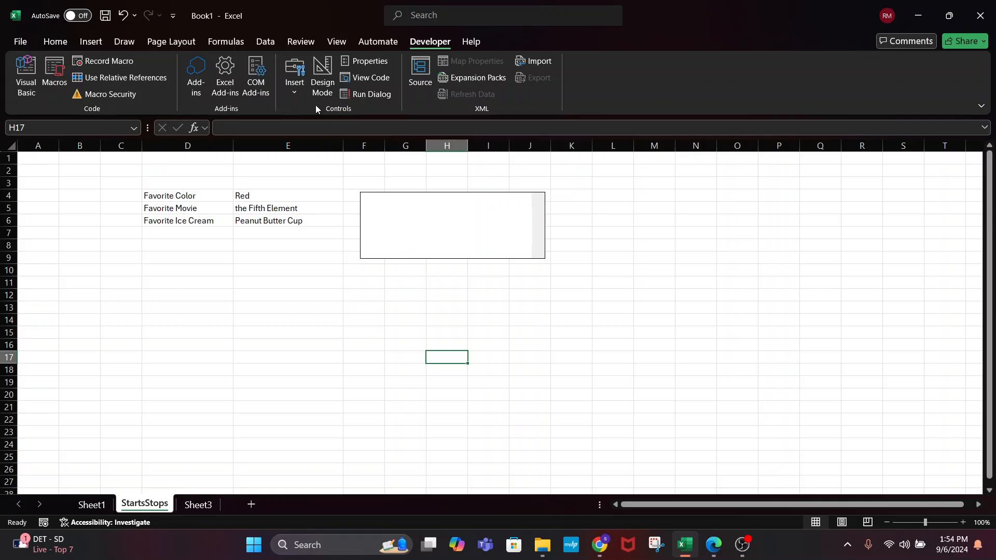
Turn on Design Mode and open Assign Macro for the list box, cancelling without assigning a macro
{"action": "left_click", "coordinate": [322, 77]}
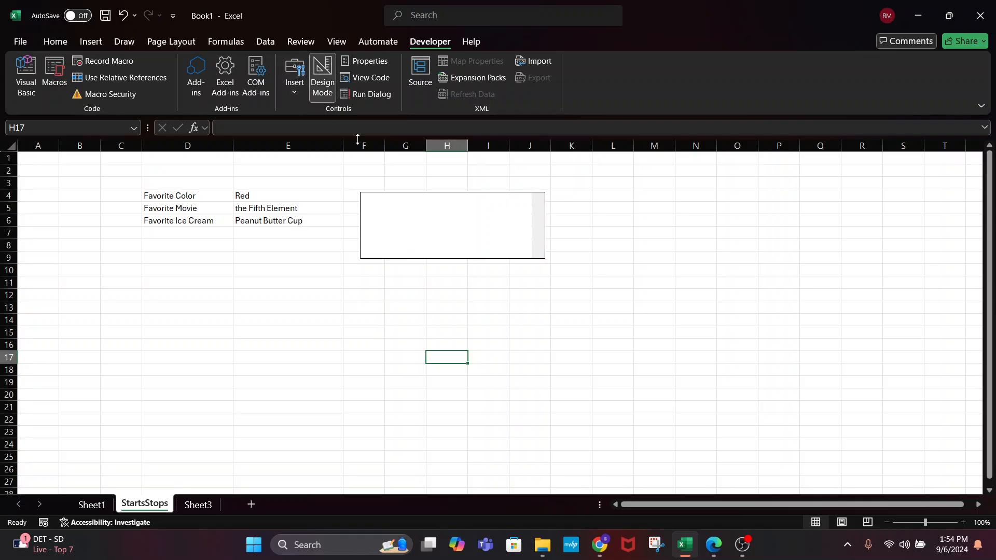
{"action": "right_click", "coordinate": [403, 225]}
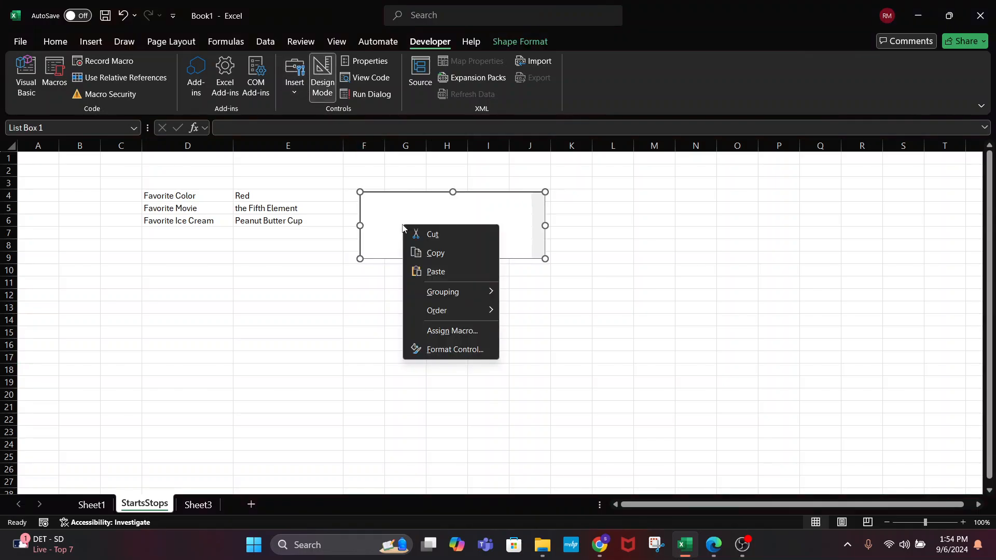
{"action": "left_click", "coordinate": [458, 330]}
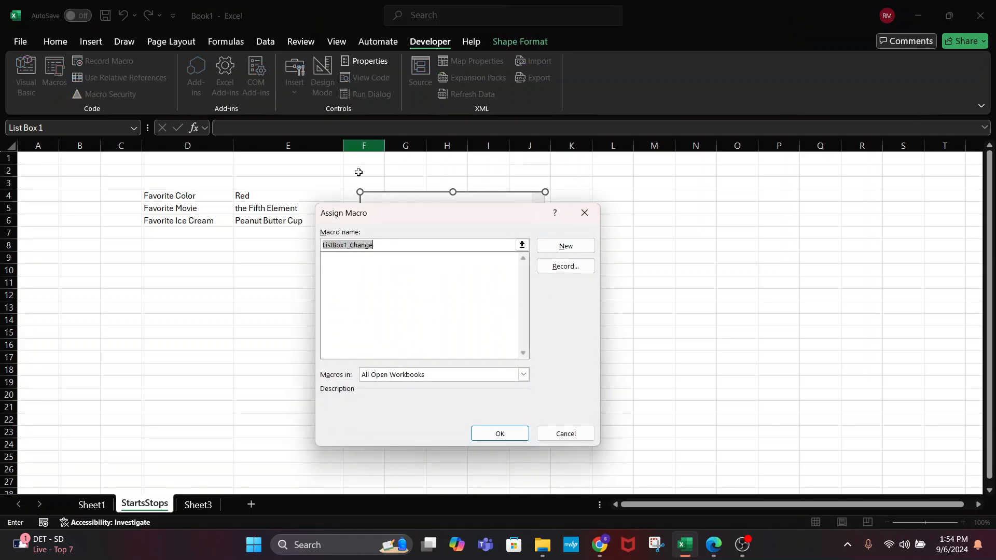
{"action": "left_click", "coordinate": [415, 287]}
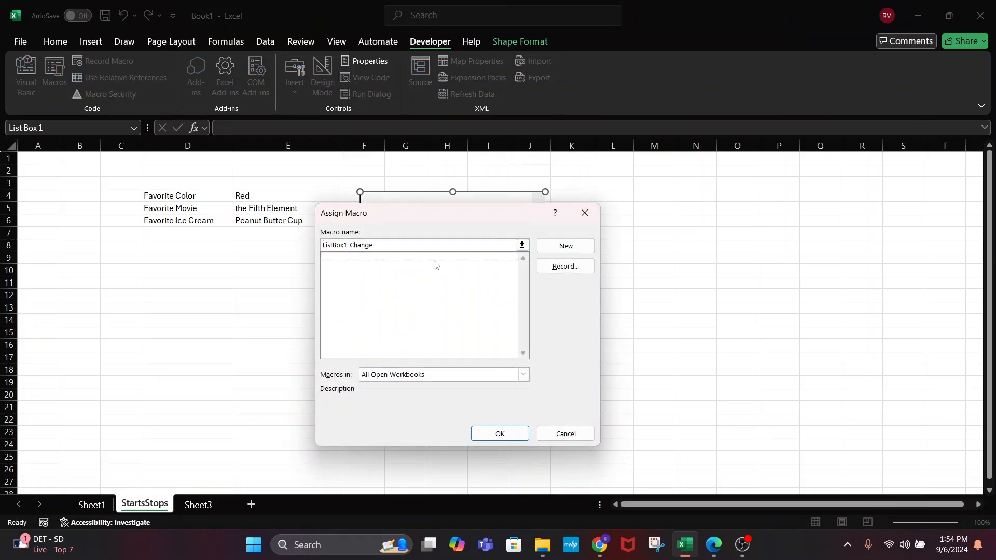
{"action": "left_click", "coordinate": [389, 245]}
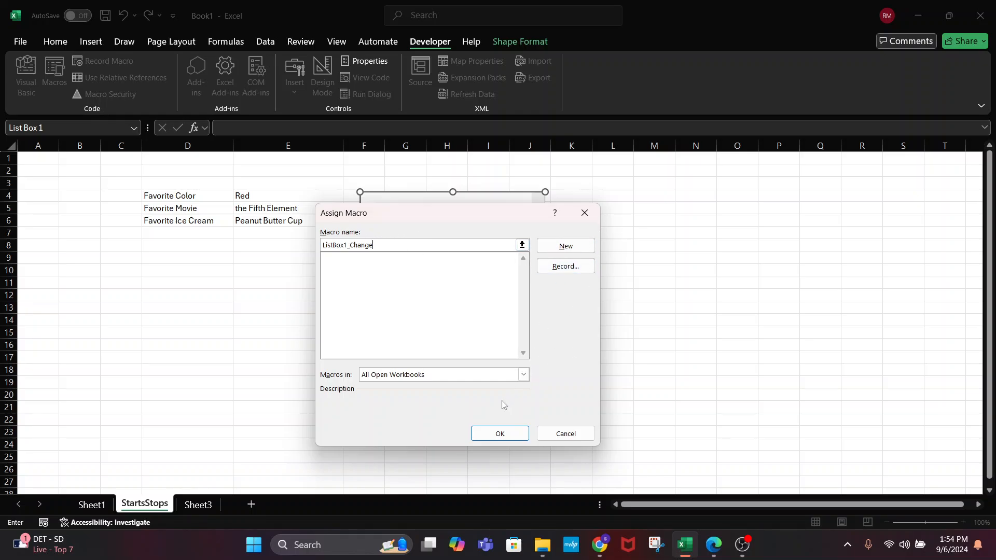
{"action": "left_click", "coordinate": [570, 434]}
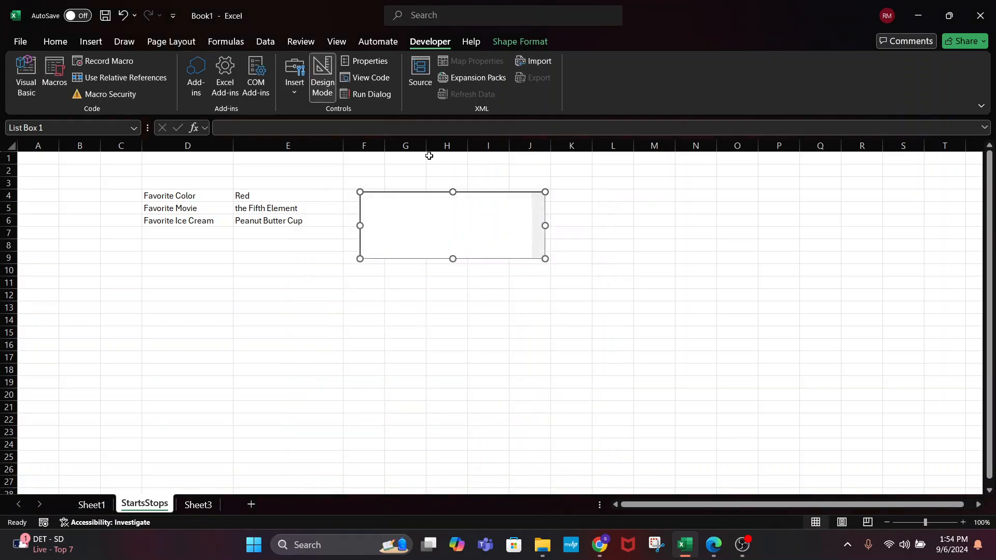
Cut the list box off the StartsStops sheet
{"action": "left_click", "coordinate": [272, 198]}
{"action": "left_click", "coordinate": [283, 185]}
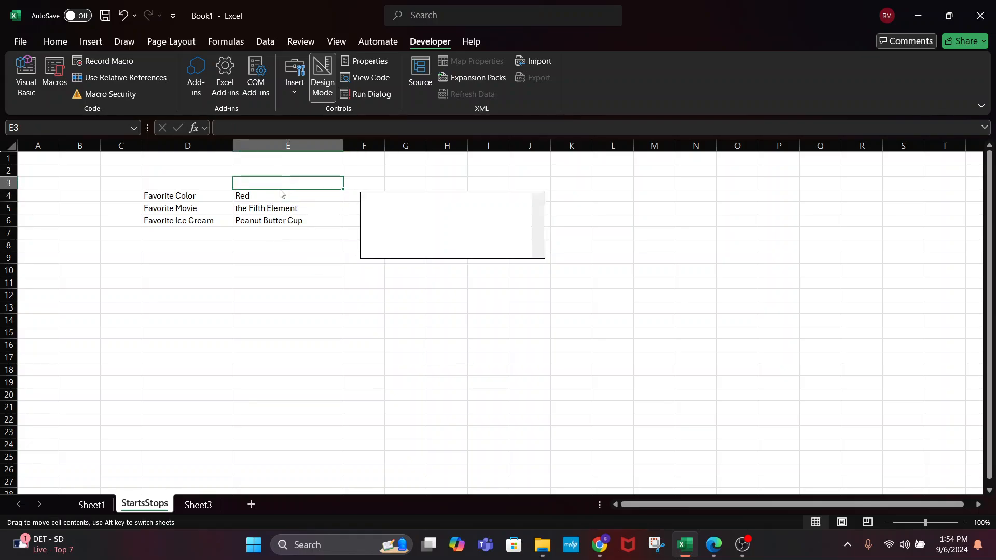
{"action": "left_click", "coordinate": [274, 195]}
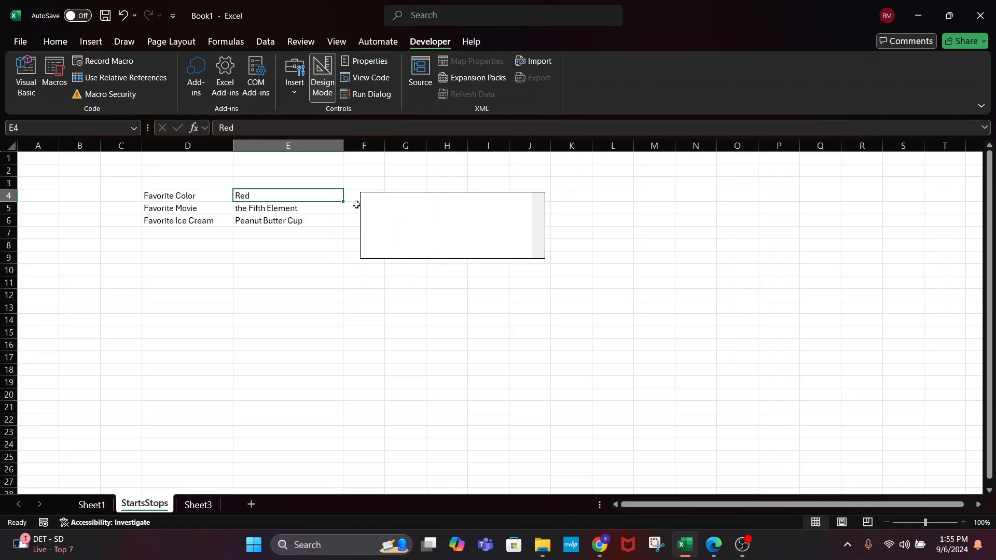
{"action": "right_click", "coordinate": [452, 257]}
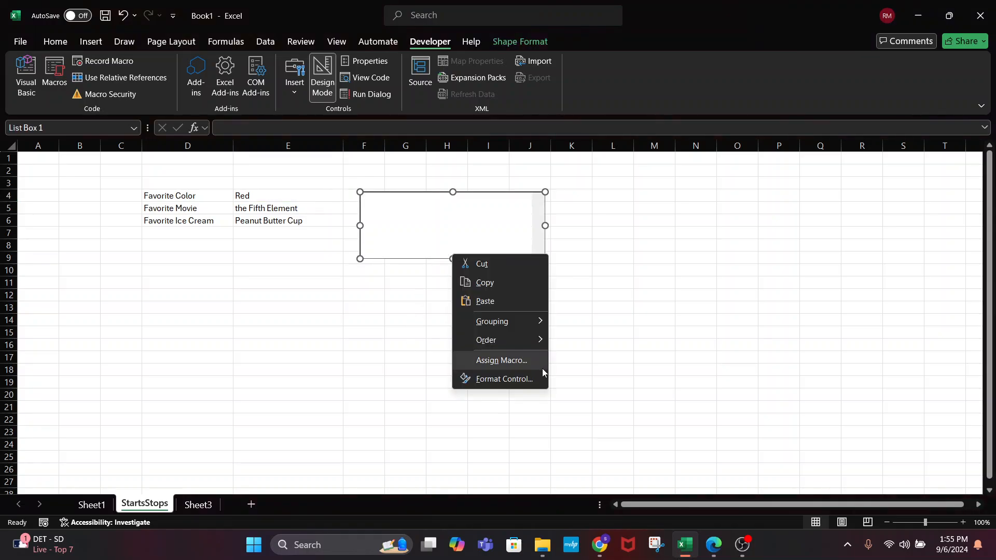
{"action": "left_click", "coordinate": [497, 264]}
Draw two Form Controls option buttons stacked near F5 and F7
{"action": "left_click", "coordinate": [334, 228]}
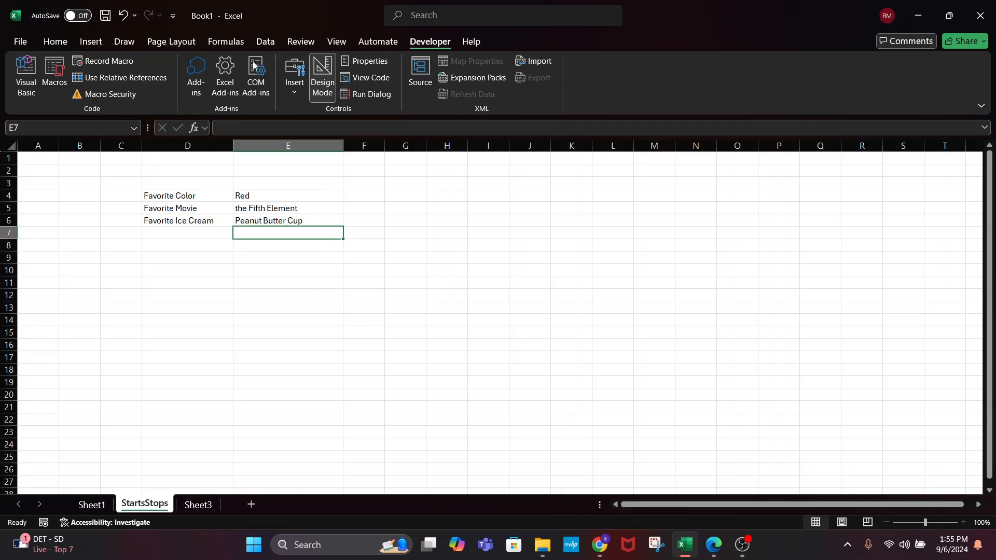
{"action": "left_click", "coordinate": [295, 78]}
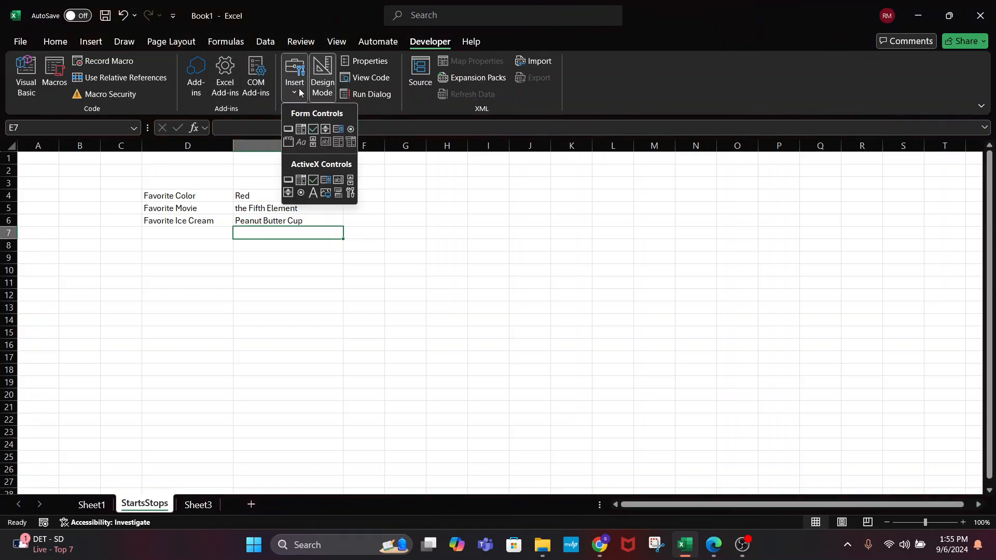
{"action": "left_click", "coordinate": [351, 130]}
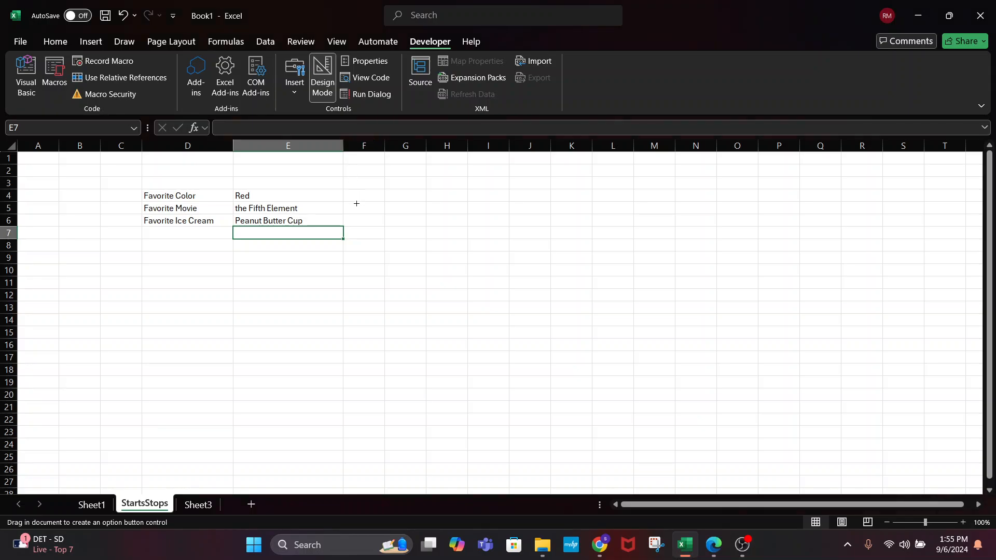
{"action": "left_click_drag", "start_coordinate": [356, 203], "coordinate": [459, 214]}
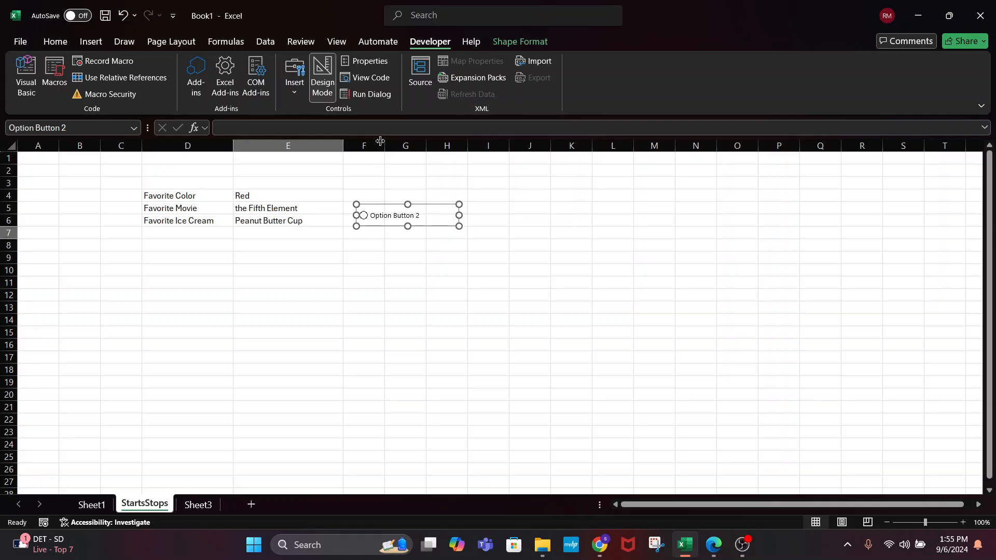
{"action": "left_click", "coordinate": [292, 95]}
{"action": "left_click", "coordinate": [348, 132]}
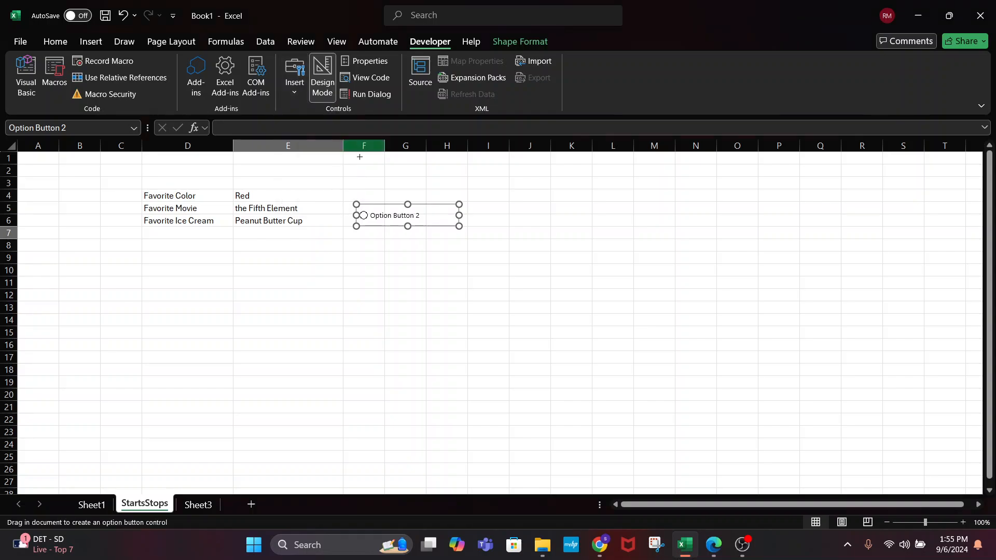
{"action": "left_click_drag", "start_coordinate": [357, 229], "coordinate": [457, 249]}
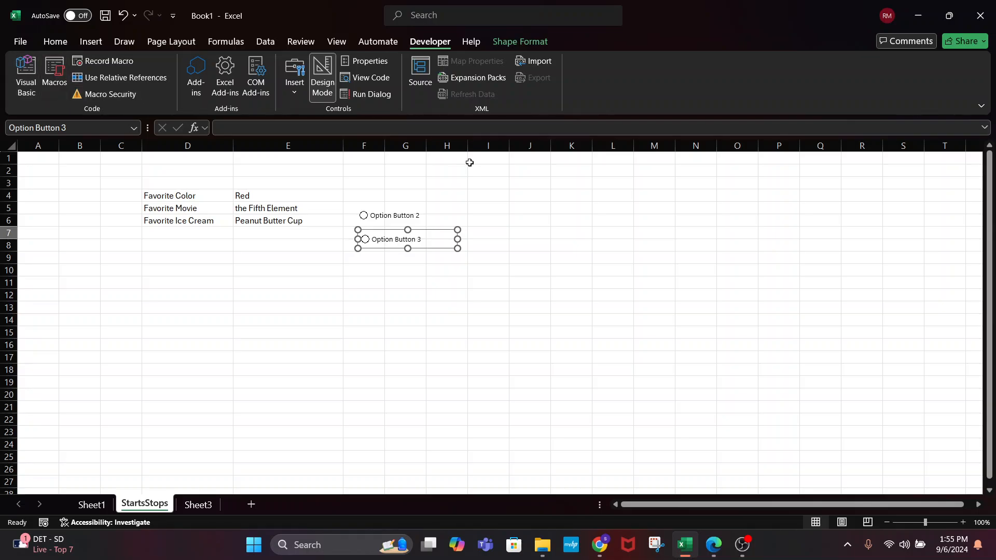
Toggle between the two option buttons to confirm choosing one clears the other
{"action": "left_click", "coordinate": [456, 182]}
{"action": "left_click", "coordinate": [385, 224]}
{"action": "left_click", "coordinate": [390, 240]}
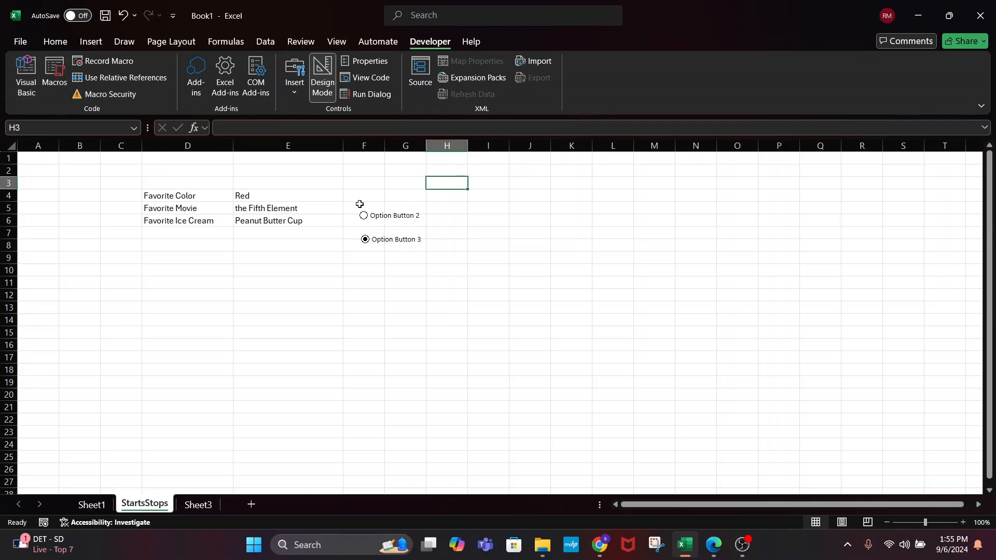
{"action": "left_click", "coordinate": [364, 217]}
{"action": "left_click", "coordinate": [365, 239]}
{"action": "left_click", "coordinate": [363, 216]}
{"action": "left_click", "coordinate": [363, 238]}
Deselect the option buttons by clicking cells G9 and G11, and turn off Design Mode
{"action": "left_click", "coordinate": [408, 252]}
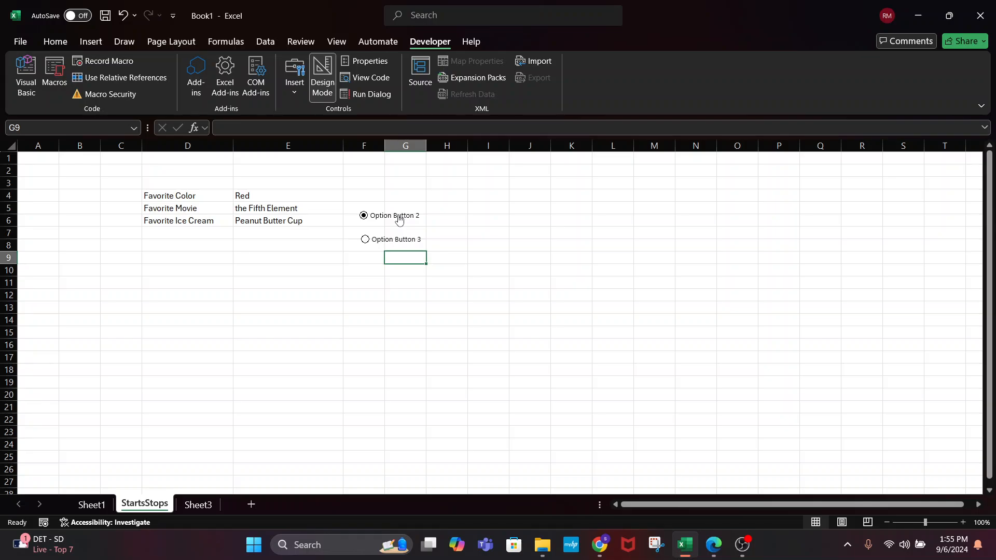
{"action": "left_click", "coordinate": [406, 283]}
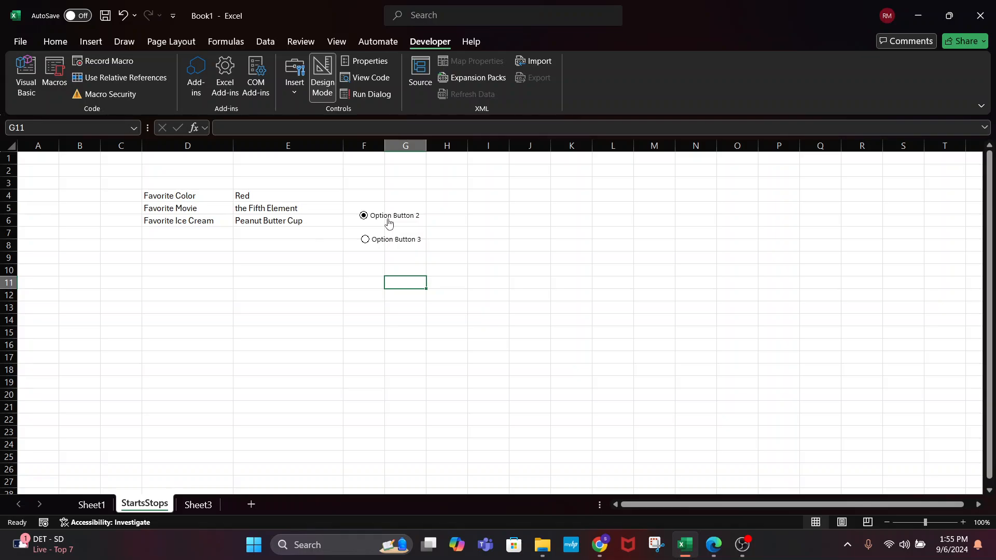
{"action": "left_click", "coordinate": [294, 78]}
{"action": "left_click", "coordinate": [322, 77]}
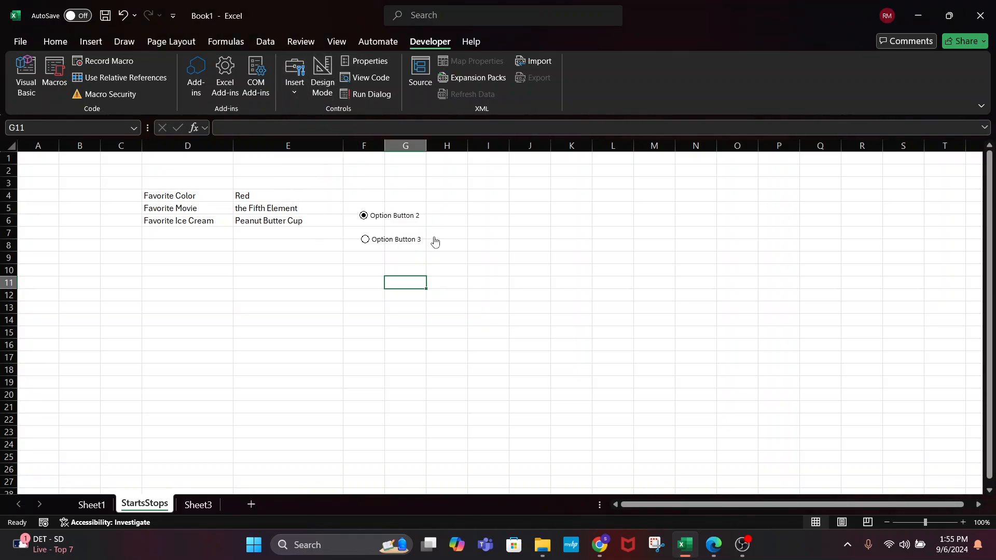
Relabel the first option button 'Red'
{"action": "right_click", "coordinate": [394, 217]}
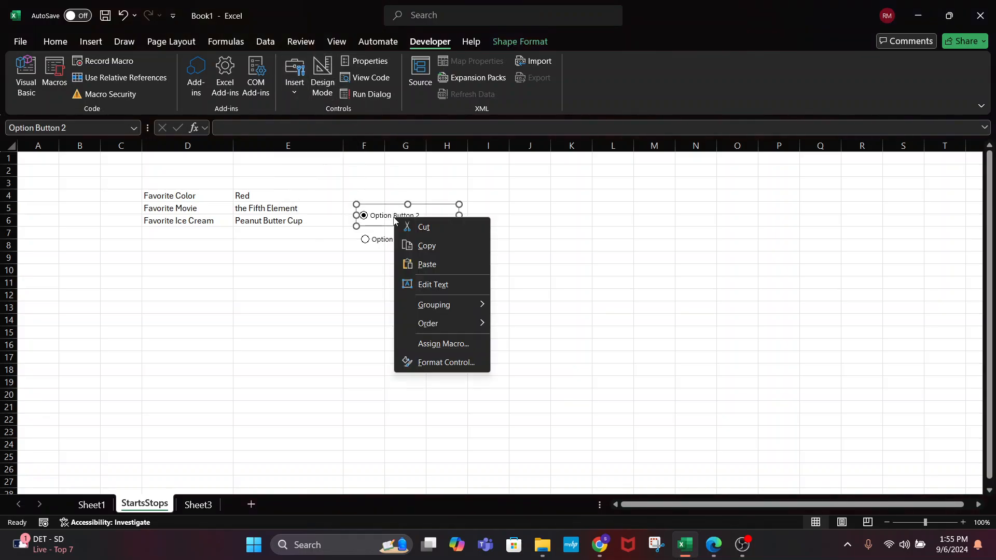
{"action": "left_click", "coordinate": [438, 285]}
{"action": "type", "text": "Re"}
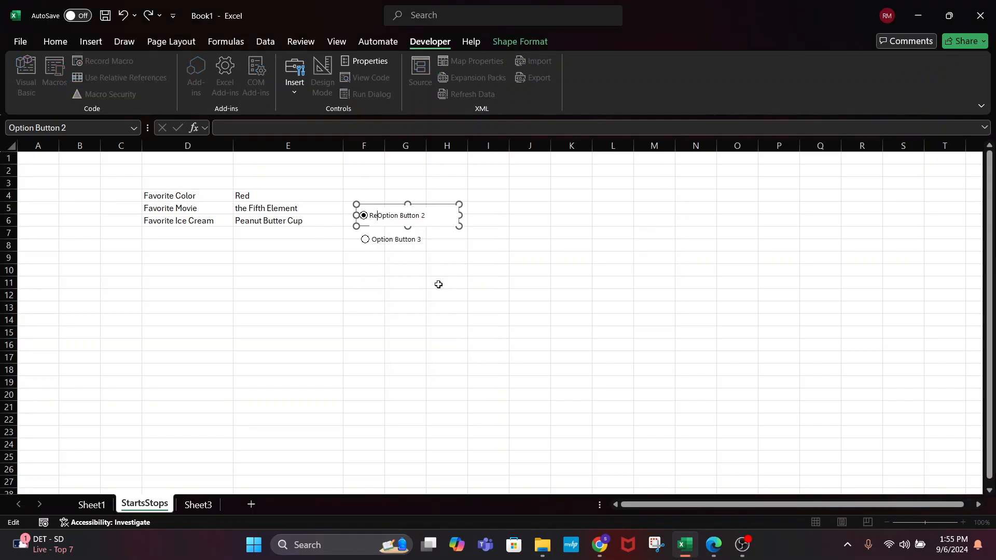
{"action": "type", "text": "d"}
{"action": "key", "text": "Delete"}
{"action": "key", "text": "Delete"}
{"action": "key", "text": "Delete"}
{"action": "key", "text": "Delete"}
{"action": "key", "text": "Delete"}
{"action": "key", "text": "Delete"}
{"action": "key", "text": "Delete"}
{"action": "key", "text": "Delete"}
{"action": "key", "text": "Delete"}
{"action": "key", "text": "Delete"}
{"action": "key", "text": "Delete"}
Relabel the second option button 'Orange'
{"action": "left_click", "coordinate": [408, 240]}
{"action": "left_click", "coordinate": [409, 240]}
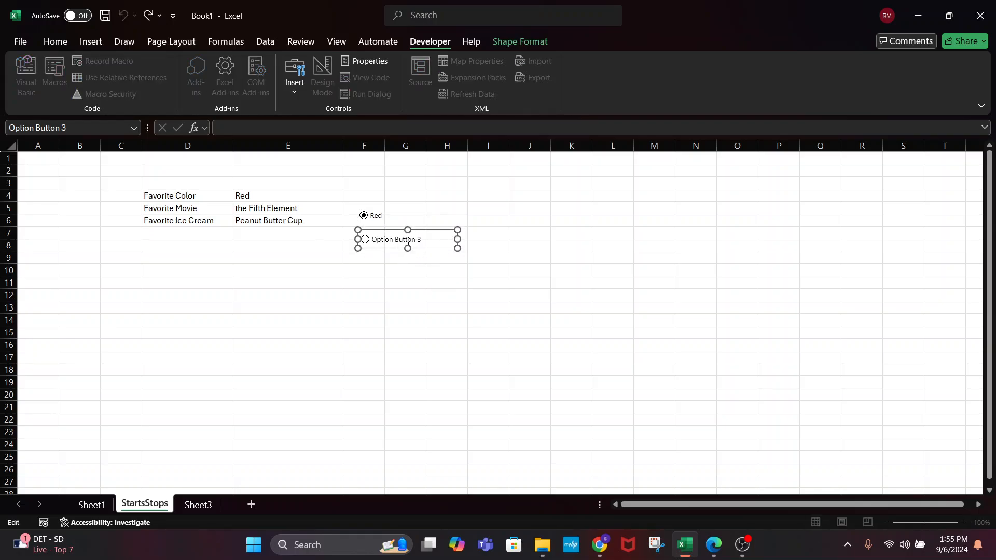
{"action": "key", "text": "Delete"}
{"action": "key", "text": "Delete"}
{"action": "key", "text": "Delete"}
{"action": "key", "text": "Delete"}
{"action": "key", "text": "Delete"}
{"action": "key", "text": "Delete"}
{"action": "key", "text": "Delete"}
{"action": "key", "text": "Delete"}
{"action": "key", "text": "Delete"}
{"action": "key", "text": "Delete"}
{"action": "key", "text": "Delete"}
{"action": "key", "text": "Delete"}
{"action": "key", "text": "Delete"}
{"action": "key", "text": "Delete"}
{"action": "key", "text": "Delete"}
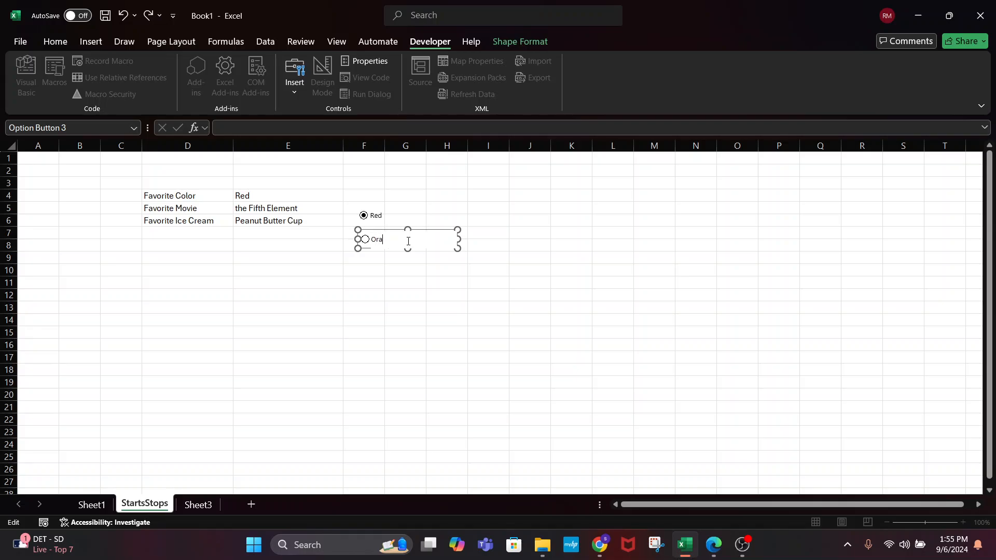
{"action": "left_click", "coordinate": [299, 330]}
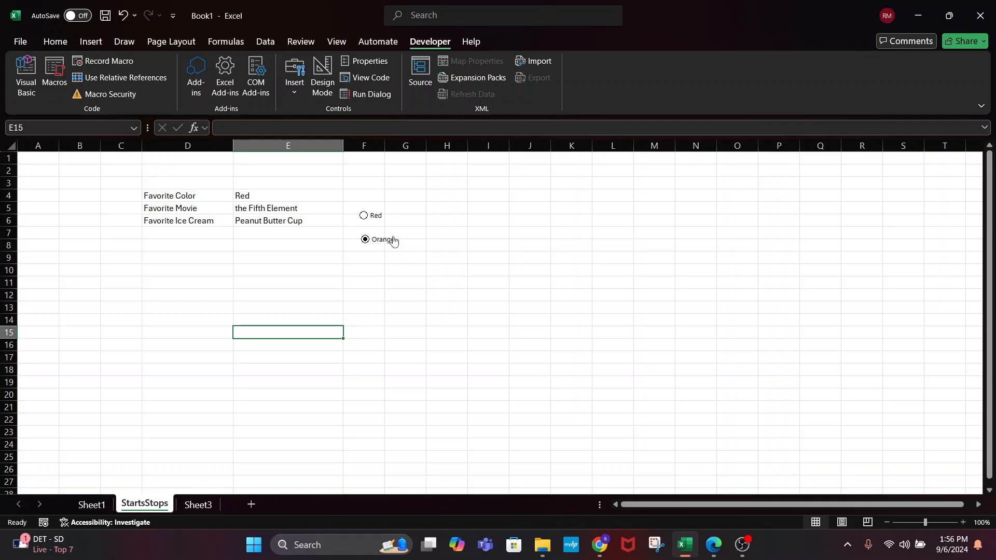
In Design Mode, move the Orange option button up beside Red and clear the answers in E4:E7
{"action": "left_click", "coordinate": [322, 82]}
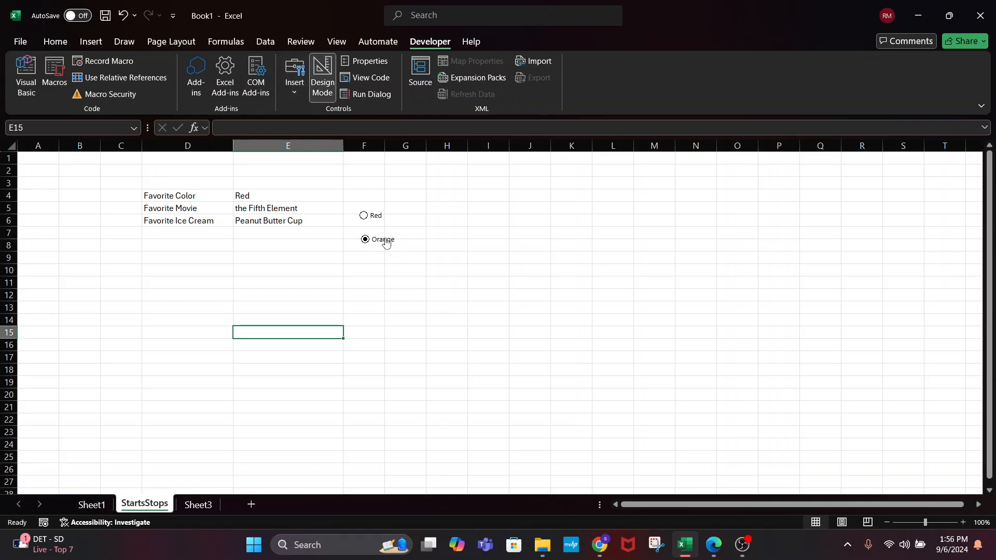
{"action": "right_click", "coordinate": [386, 248]}
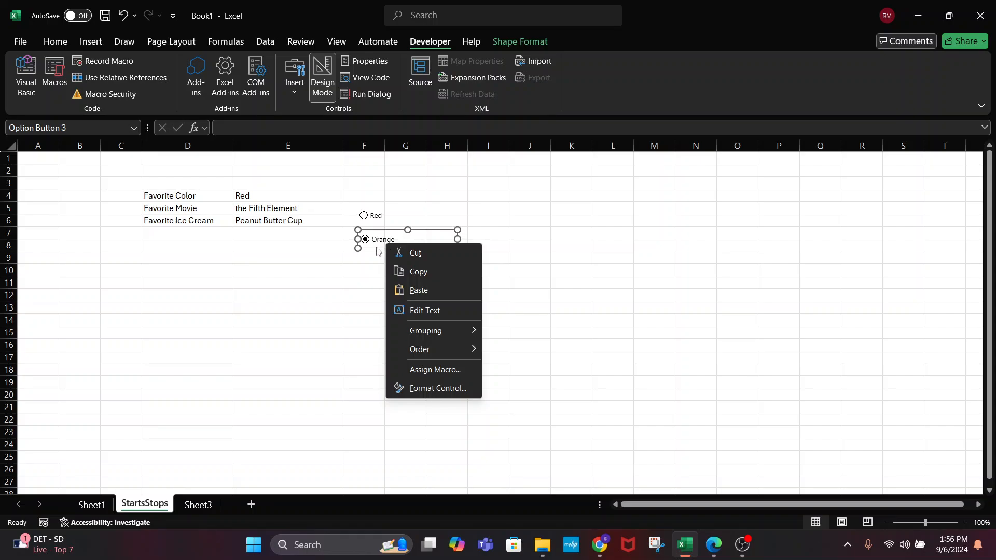
{"action": "key", "text": "Escape"}
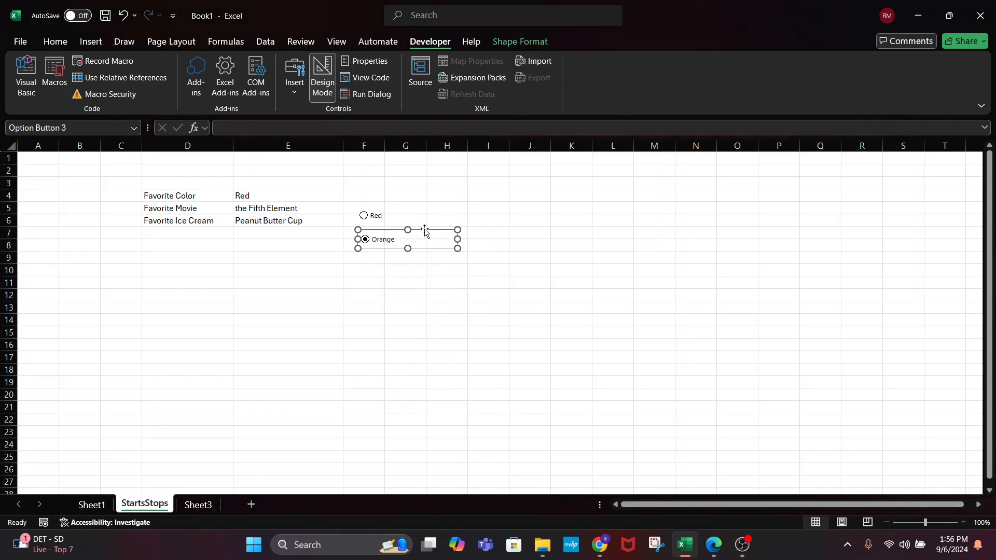
{"action": "left_click_drag", "start_coordinate": [424, 231], "coordinate": [457, 204]}
{"action": "left_click_drag", "start_coordinate": [249, 195], "coordinate": [254, 226]}
{"action": "key", "text": "Delete"}
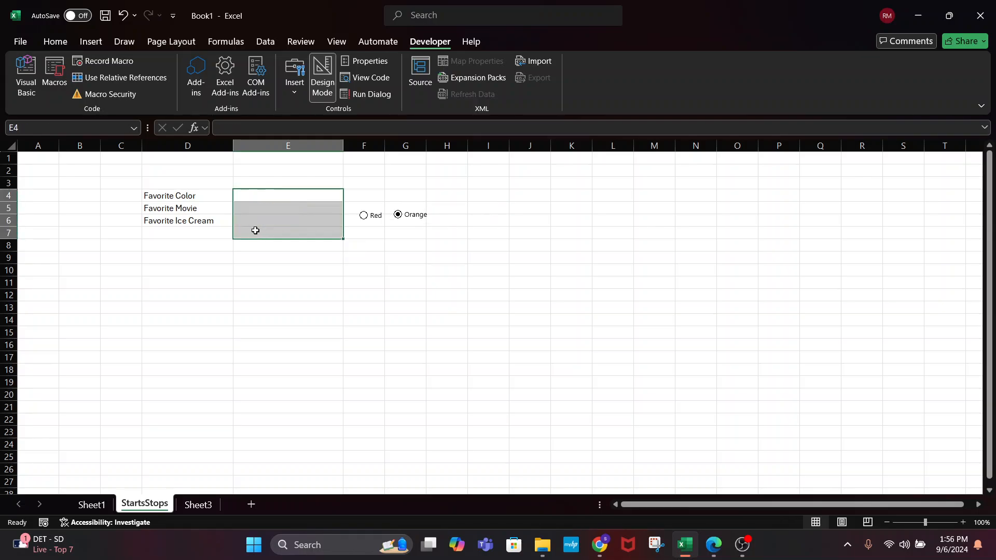
Move the Red option button into cell E4
{"action": "left_click_drag", "start_coordinate": [339, 184], "coordinate": [458, 228]}
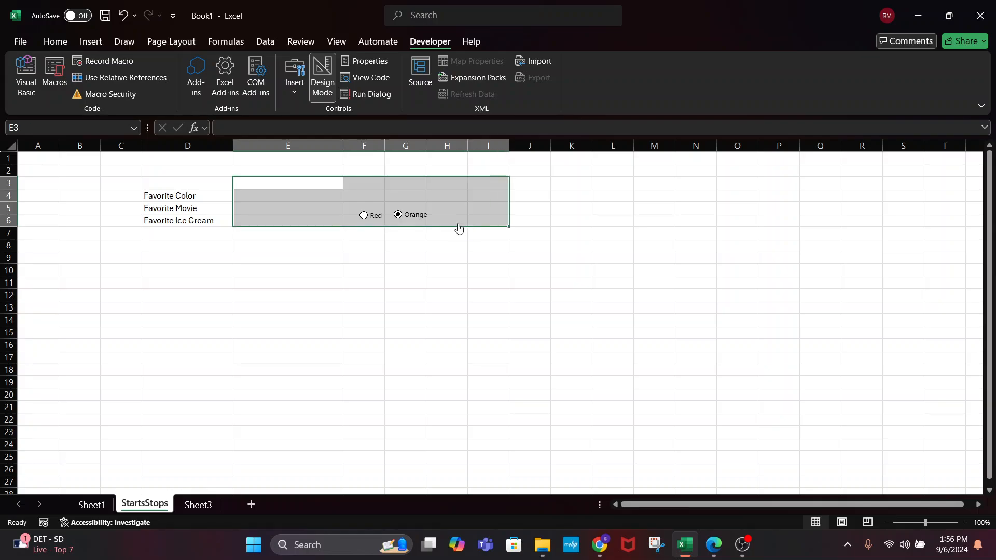
{"action": "left_click", "coordinate": [384, 222]}
{"action": "right_click", "coordinate": [377, 224]}
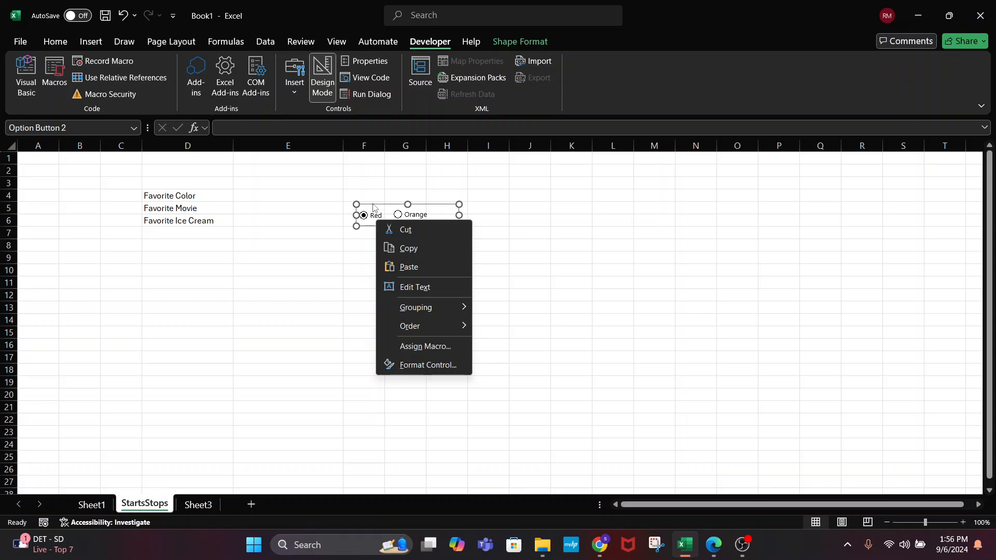
{"action": "key", "text": "Escape"}
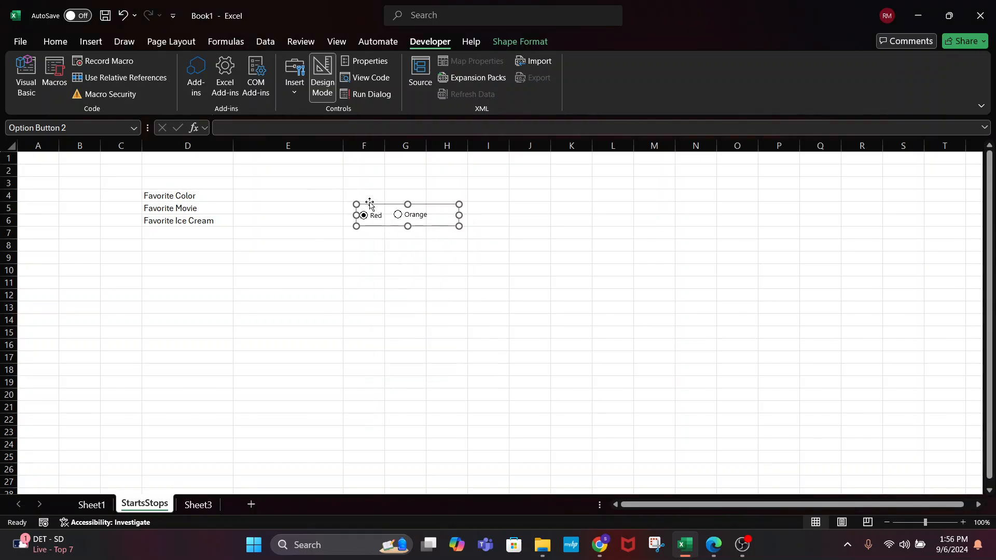
{"action": "left_click_drag", "start_coordinate": [369, 205], "coordinate": [246, 185]}
{"action": "left_click", "coordinate": [390, 231]}
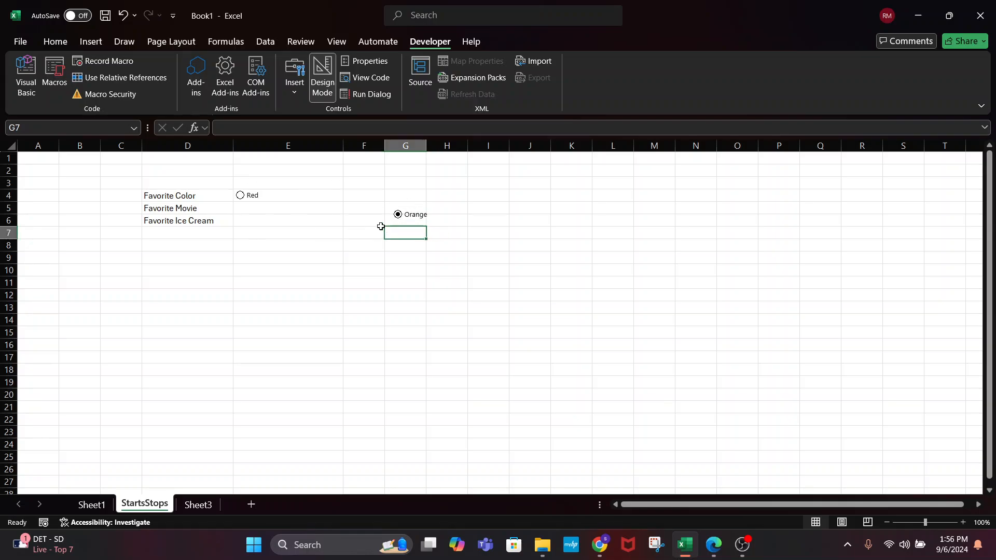
Place the Orange option button beside Red in row 4 and test both options
{"action": "right_click", "coordinate": [403, 213]}
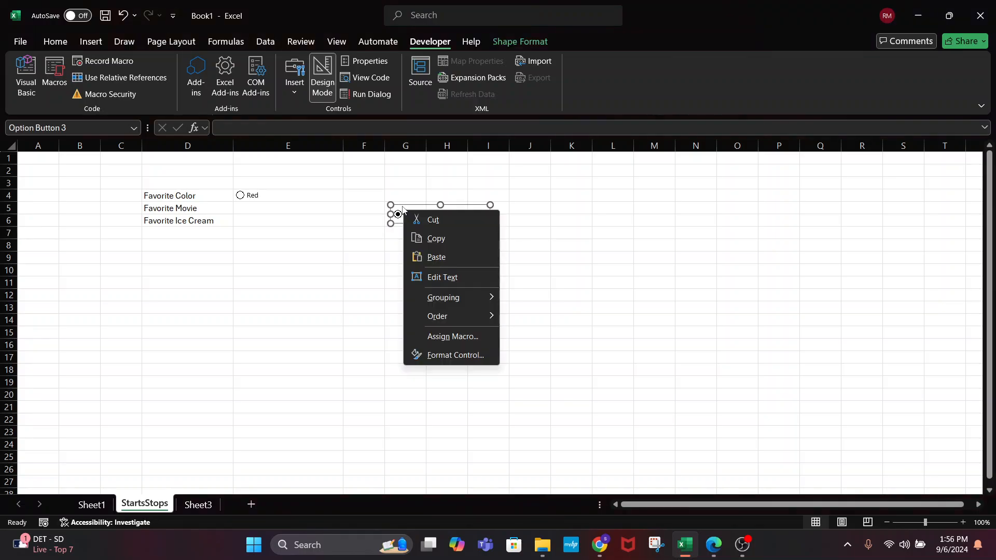
{"action": "left_click", "coordinate": [400, 205]}
{"action": "left_click_drag", "start_coordinate": [400, 205], "coordinate": [279, 185]}
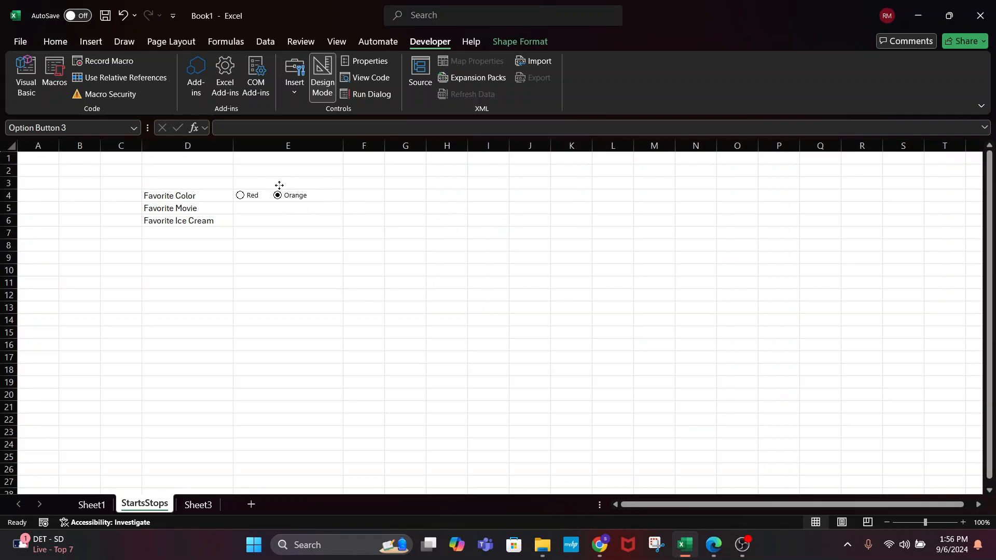
{"action": "left_click", "coordinate": [356, 244]}
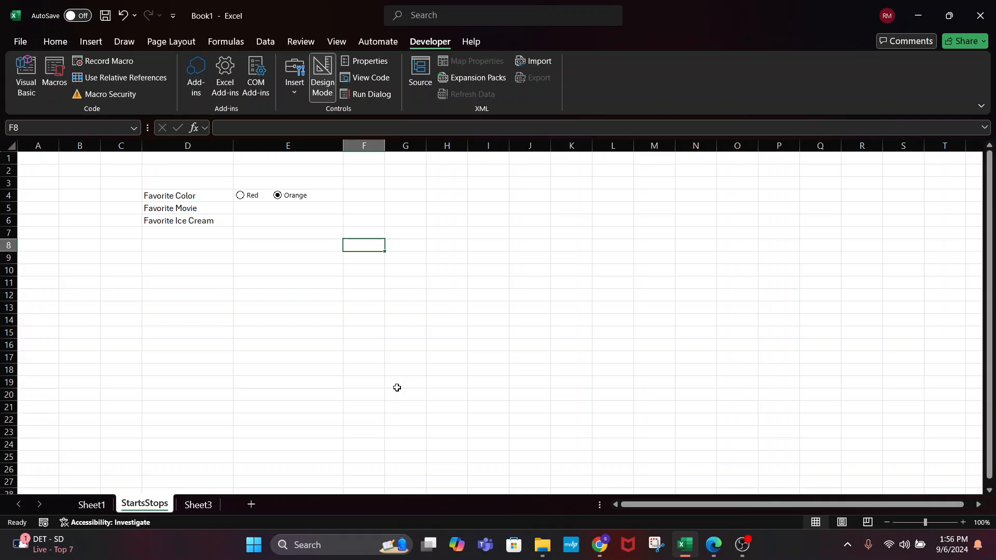
{"action": "left_click", "coordinate": [241, 197]}
{"action": "left_click", "coordinate": [279, 197]}
Turn off Design Mode, select cell F4 for the colour swatch, and bring up the Macros list
{"action": "left_click", "coordinate": [406, 229]}
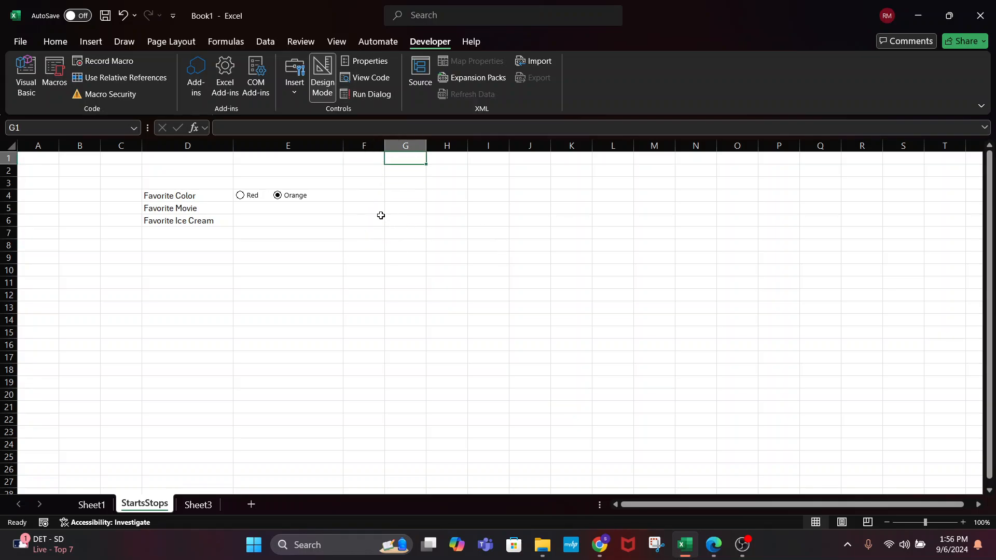
{"action": "right_click", "coordinate": [364, 201]}
{"action": "key", "text": "Escape"}
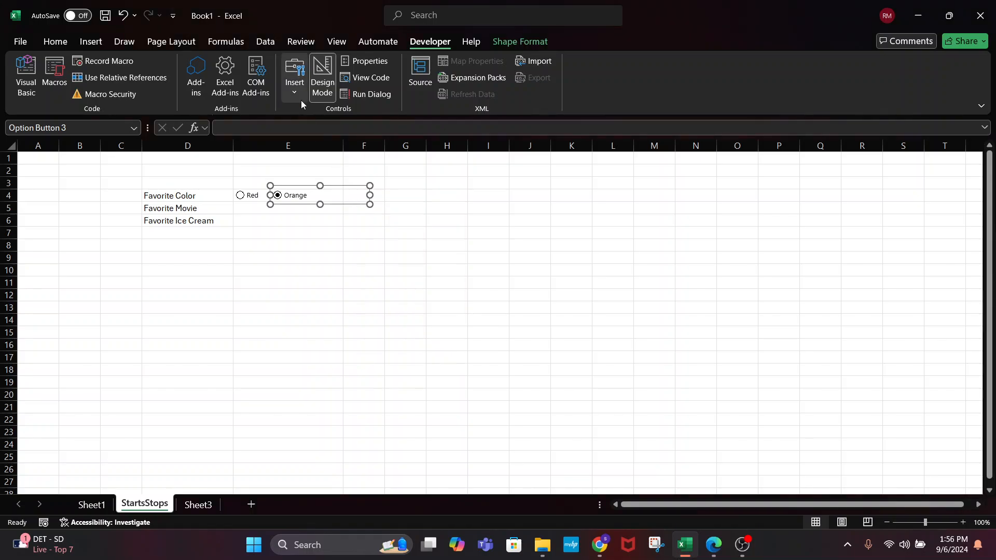
{"action": "left_click", "coordinate": [322, 78]}
{"action": "left_click", "coordinate": [443, 180]}
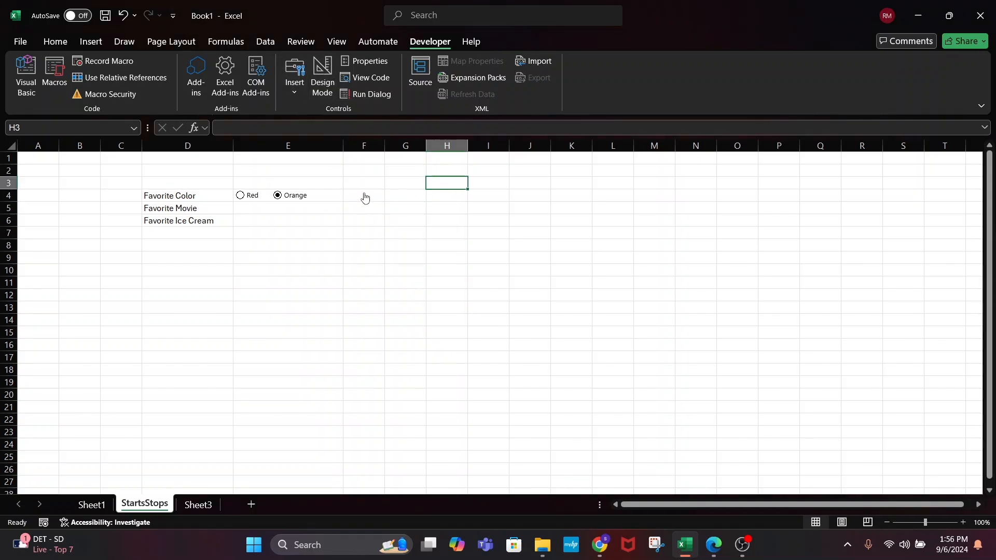
{"action": "left_click", "coordinate": [369, 196]}
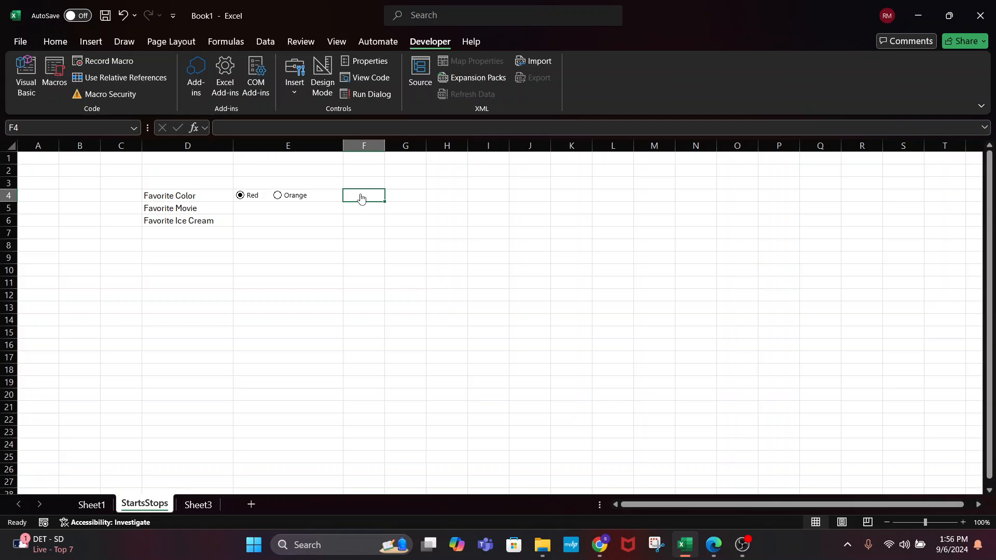
{"action": "left_click", "coordinate": [54, 75]}
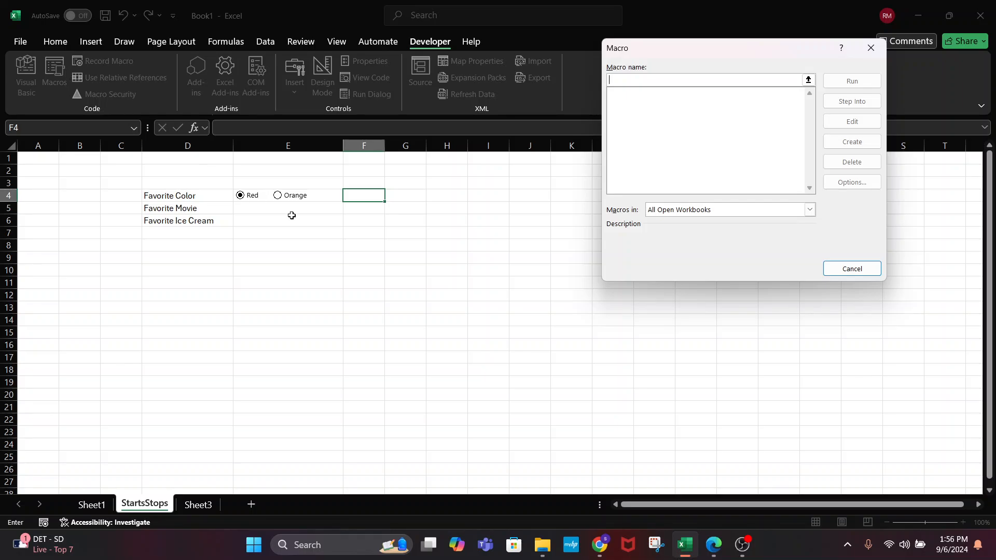
Record the RedColor macro filling cell F4 red, then go to the Visual Basic editor
{"action": "left_click", "coordinate": [865, 271]}
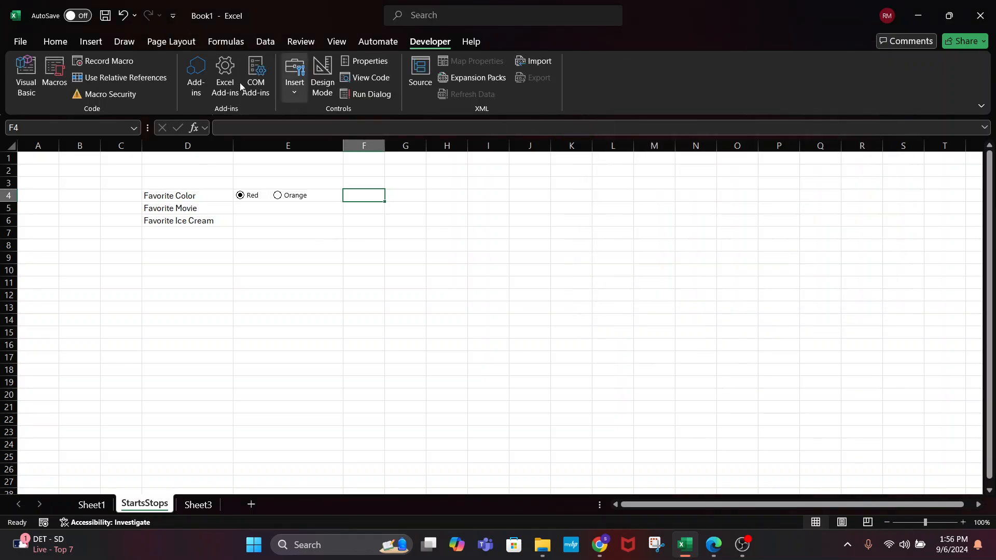
{"action": "left_click", "coordinate": [87, 62]}
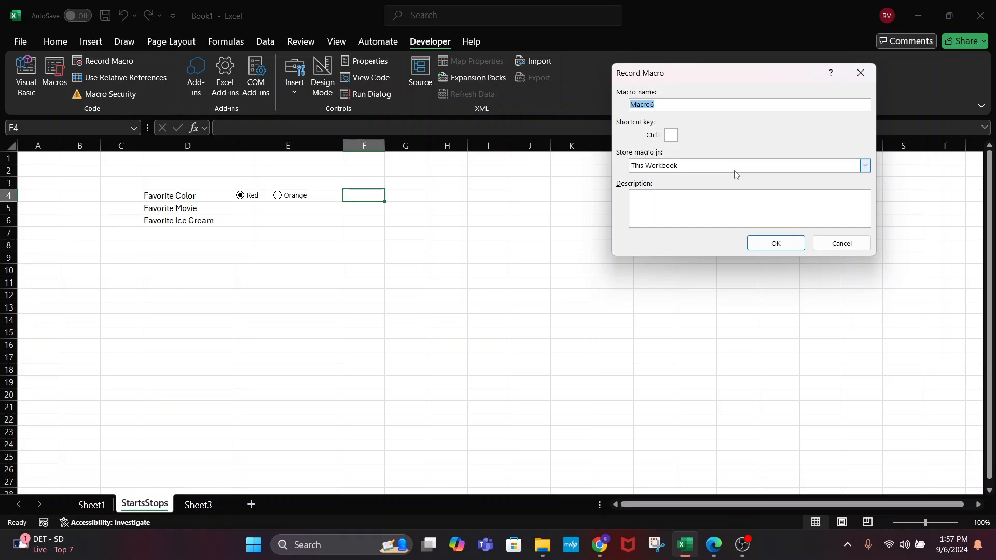
{"action": "type", "text": "Red"}
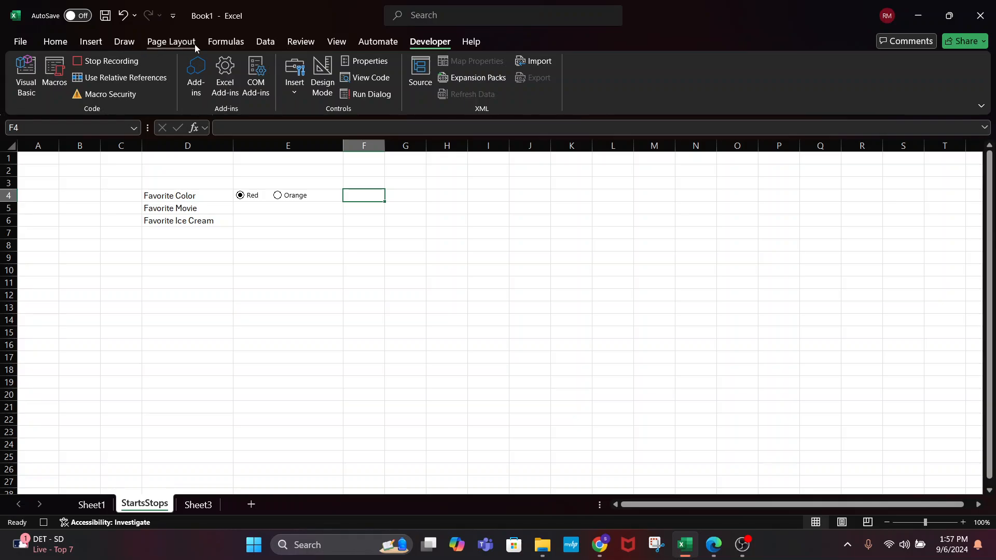
{"action": "left_click", "coordinate": [62, 44]}
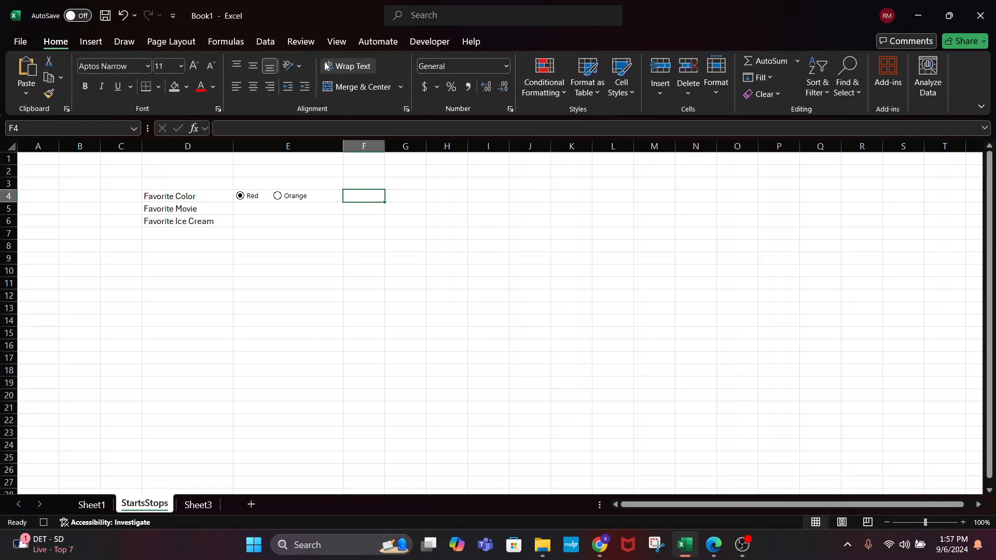
{"action": "left_click", "coordinate": [185, 89]}
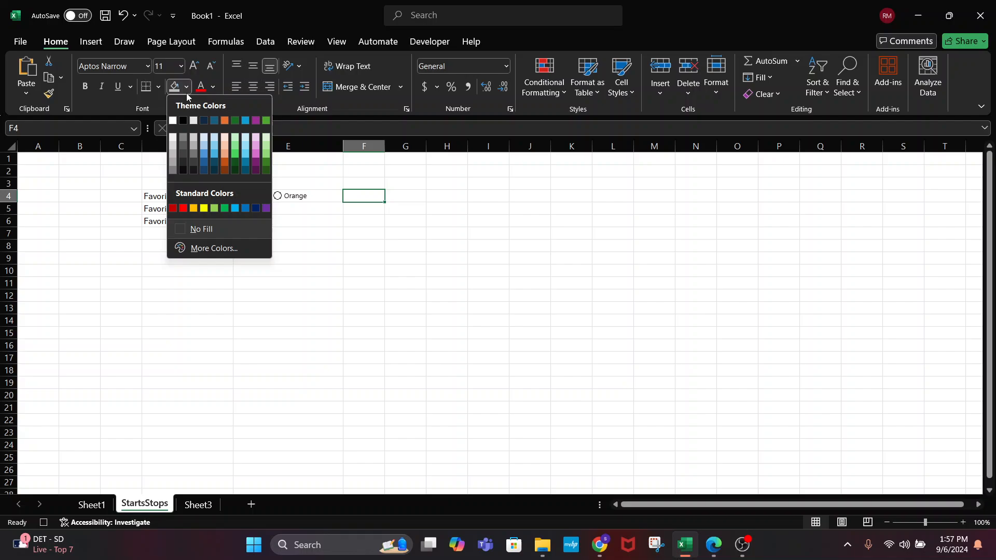
{"action": "left_click", "coordinate": [172, 208]}
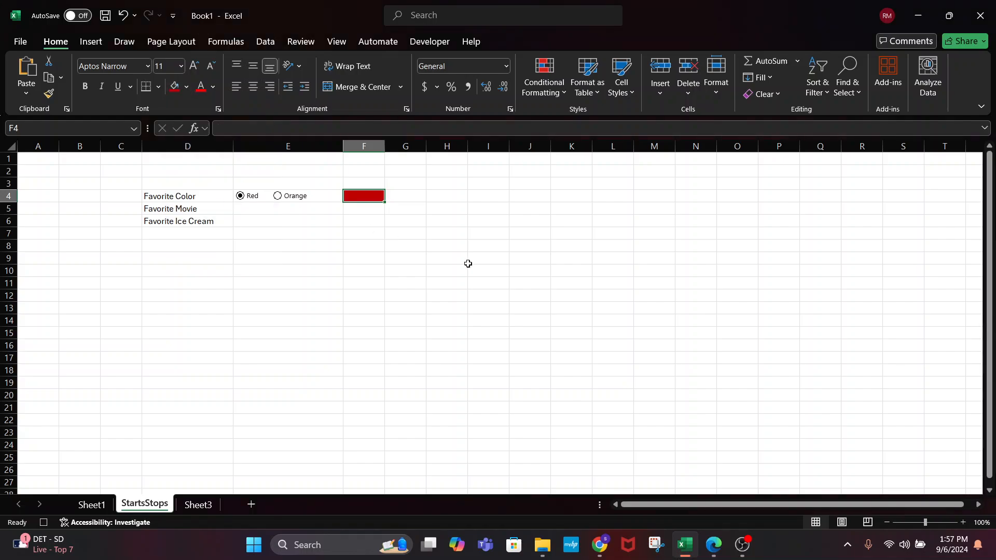
{"action": "left_click", "coordinate": [414, 44]}
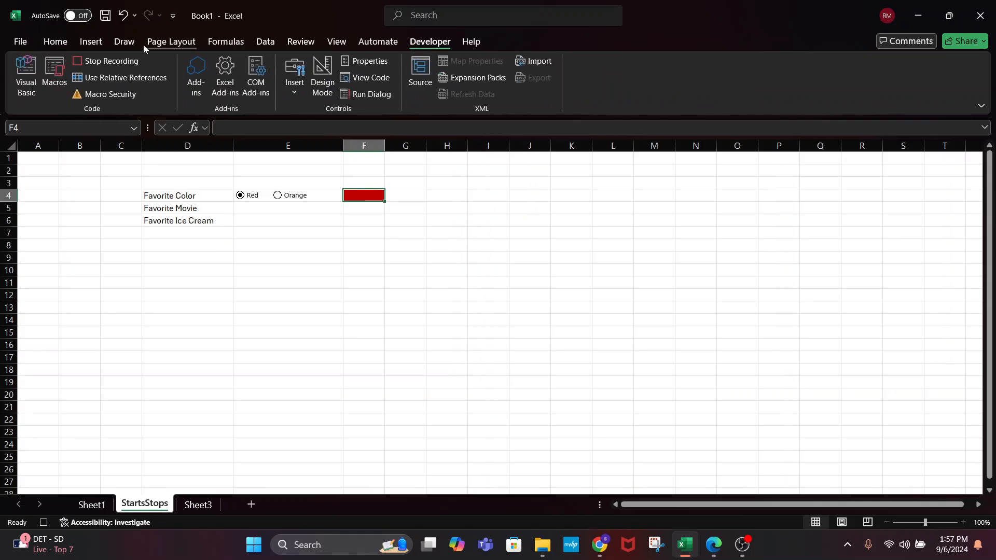
{"action": "left_click", "coordinate": [106, 56]}
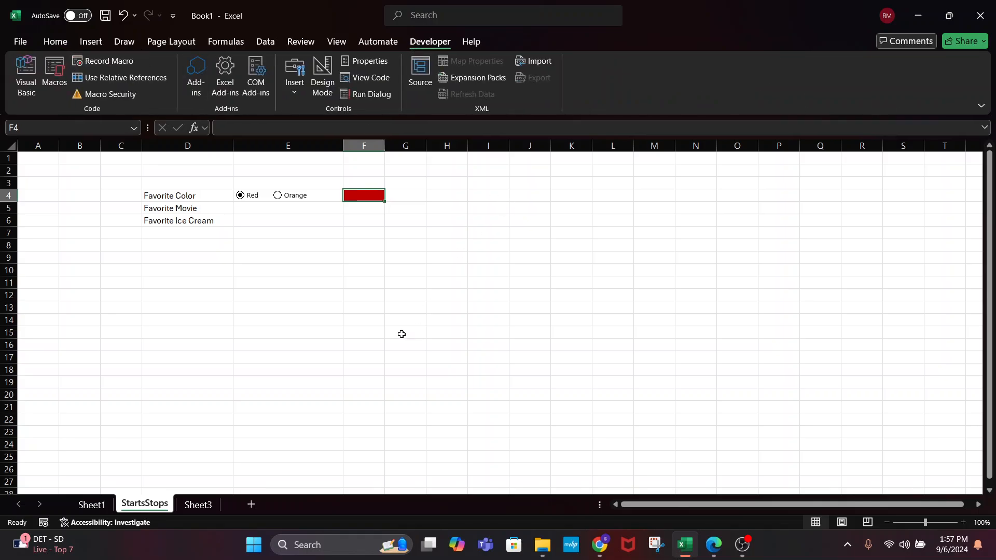
{"action": "left_click", "coordinate": [26, 75]}
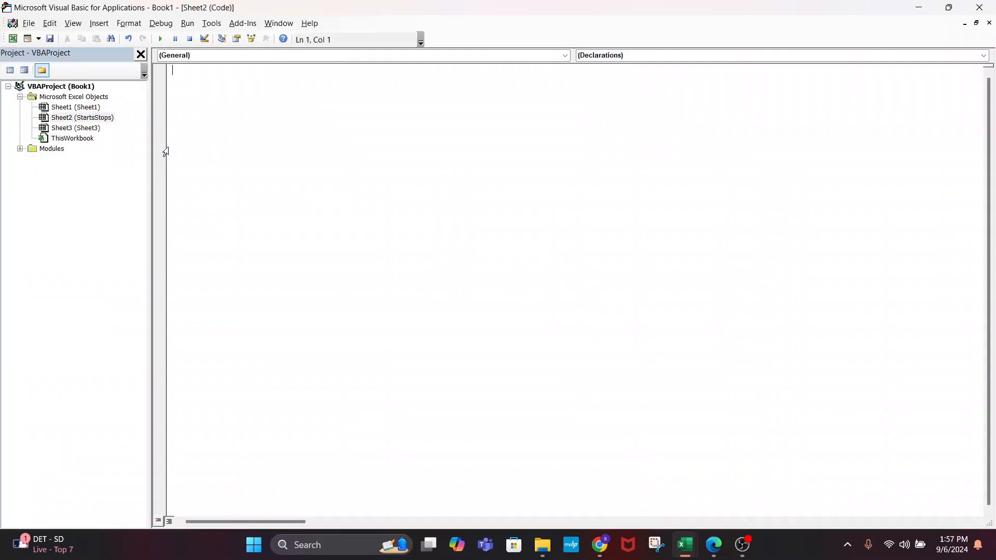
In Module1, add blank lines before and after RedColor's With Selection.Interior block
{"action": "left_click", "coordinate": [21, 149]}
{"action": "double_click", "coordinate": [62, 160]}
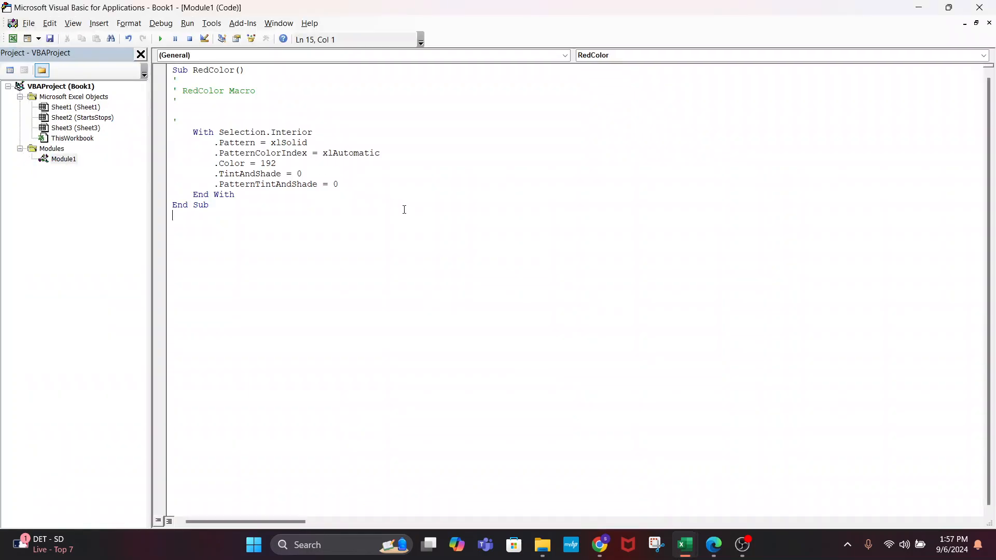
{"action": "key", "text": "Return"}
{"action": "left_click", "coordinate": [350, 105]}
{"action": "left_click", "coordinate": [236, 121]}
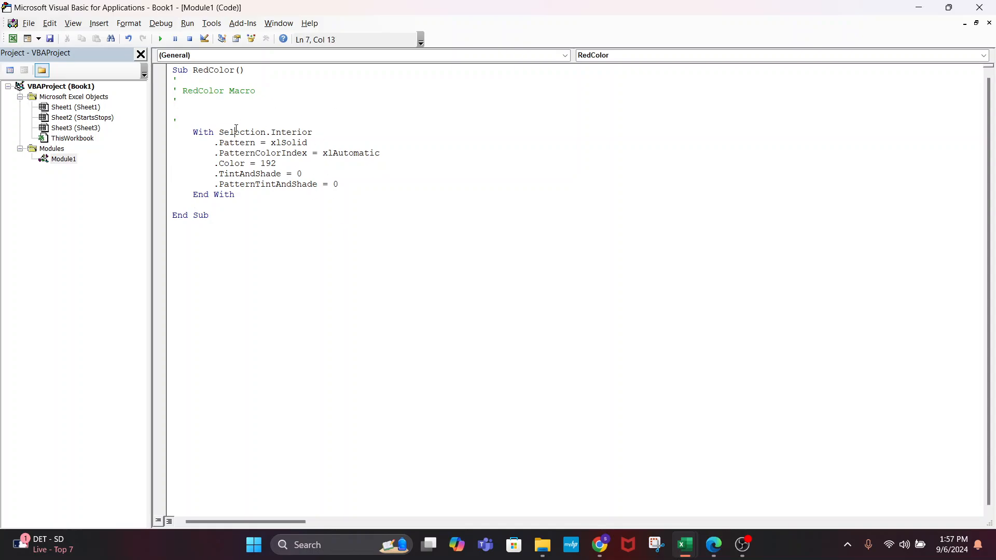
{"action": "key", "text": "Return"}
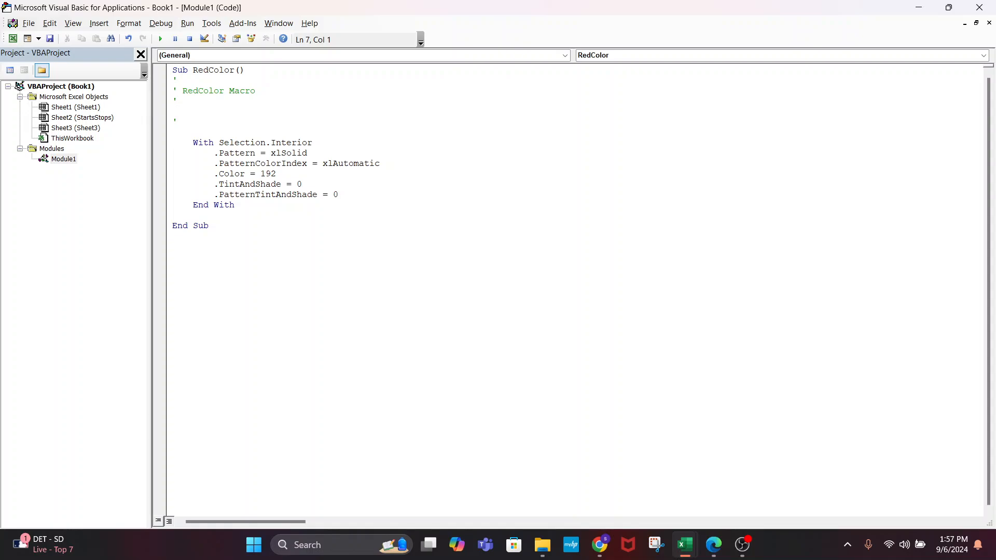
{"action": "left_click", "coordinate": [290, 210]}
{"action": "key", "text": "Return"}
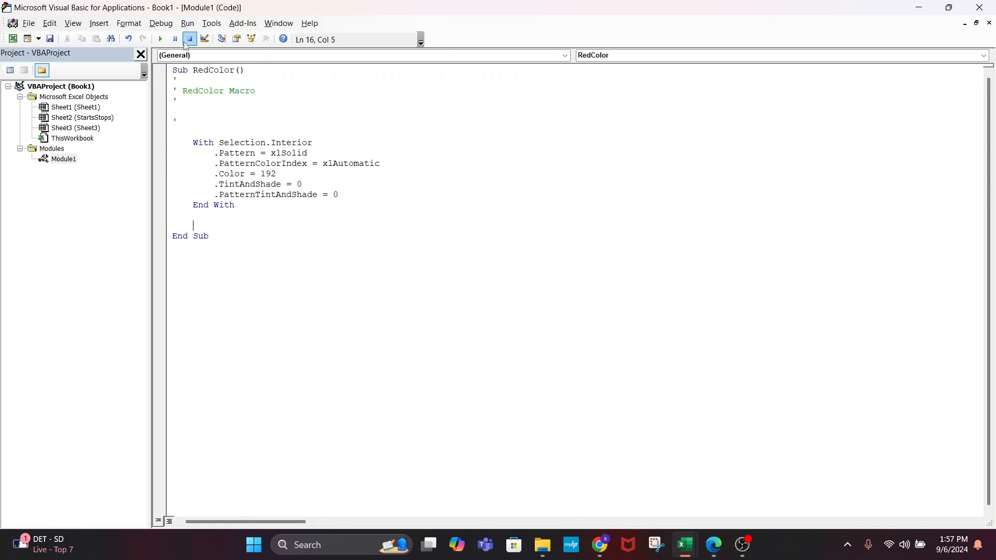
Back on the sheet in Design Mode, assign the RedColor macro to the Red option button
{"action": "left_click", "coordinate": [918, 7]}
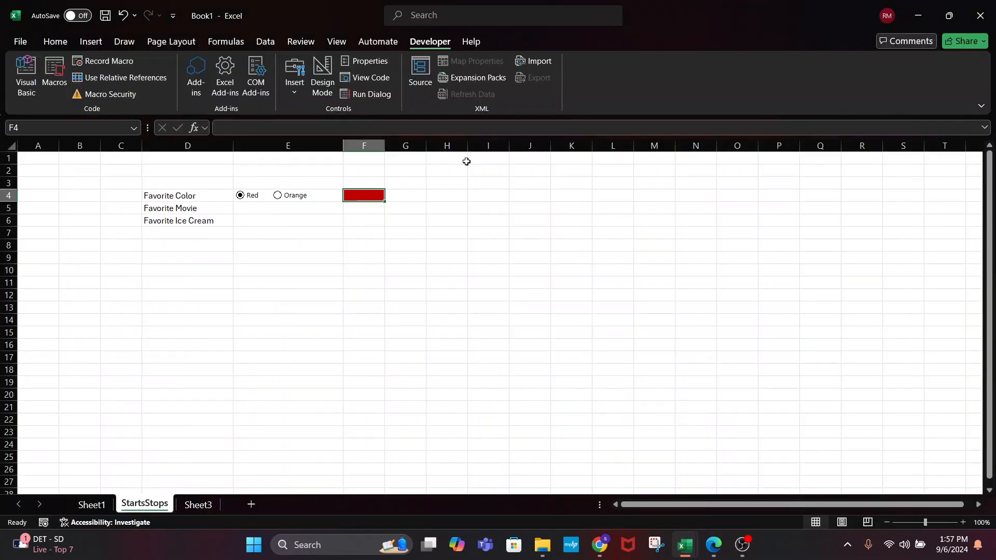
{"action": "left_click", "coordinate": [322, 75]}
{"action": "right_click", "coordinate": [251, 197]}
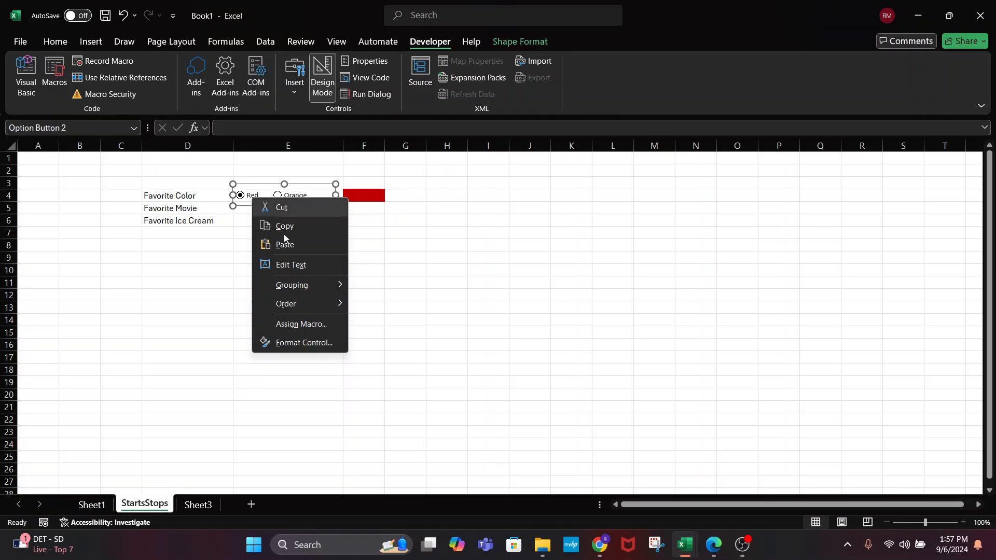
{"action": "left_click", "coordinate": [290, 328]}
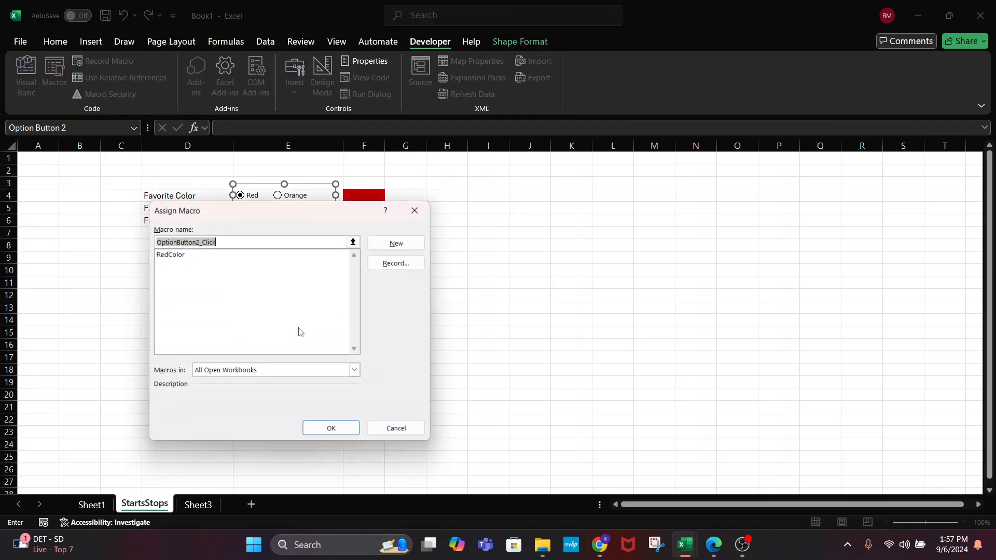
{"action": "left_click", "coordinate": [223, 254]}
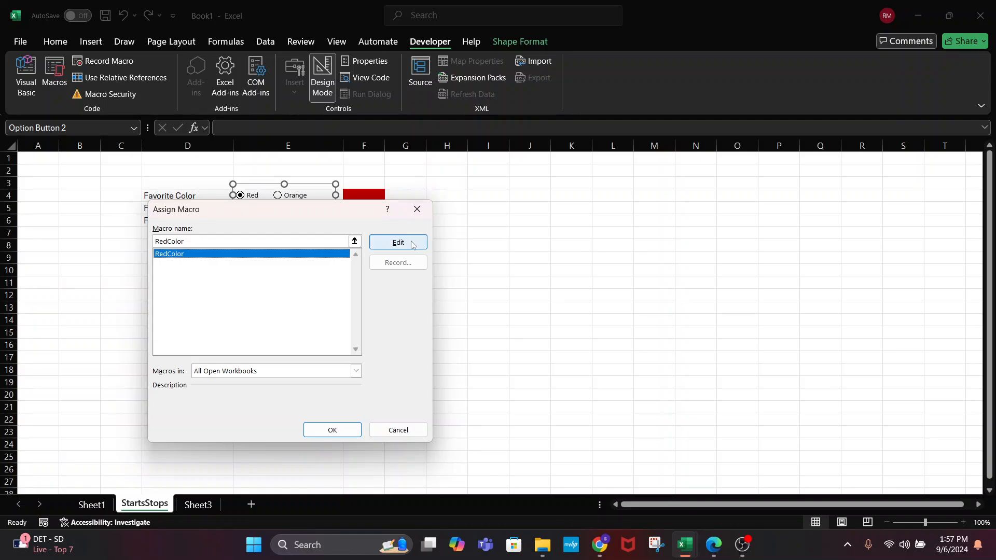
{"action": "left_click", "coordinate": [331, 430]}
{"action": "left_click", "coordinate": [363, 269]}
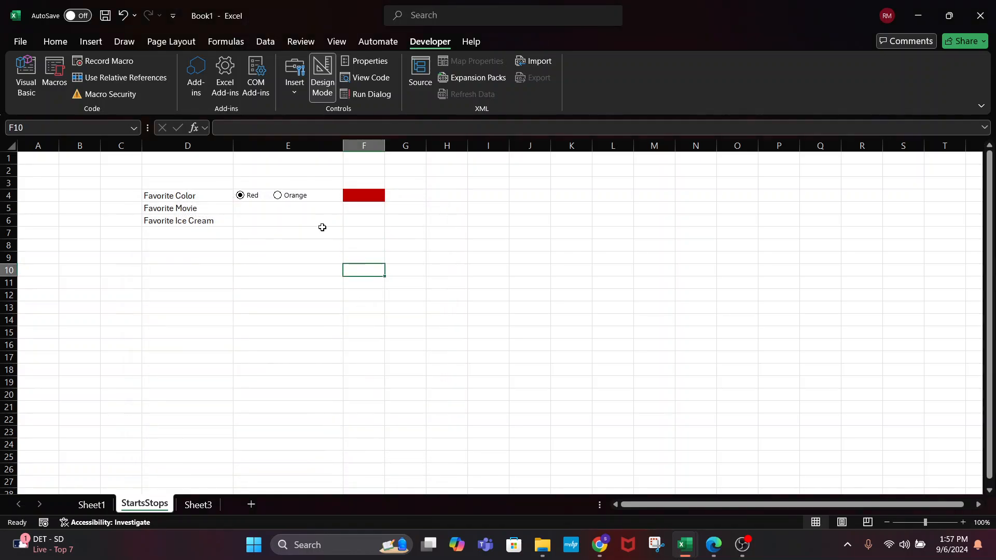
{"action": "right_click", "coordinate": [294, 203]}
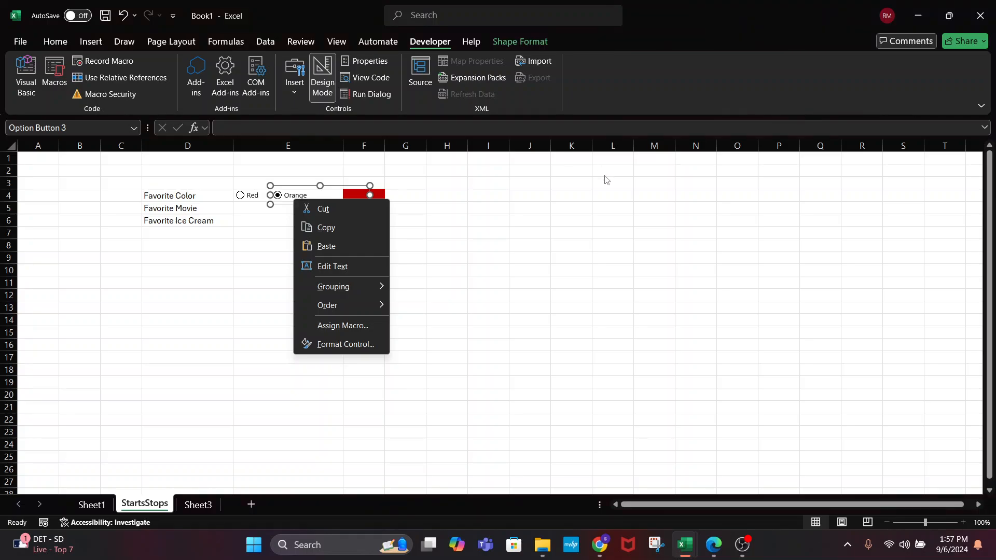
{"action": "key", "text": "Escape"}
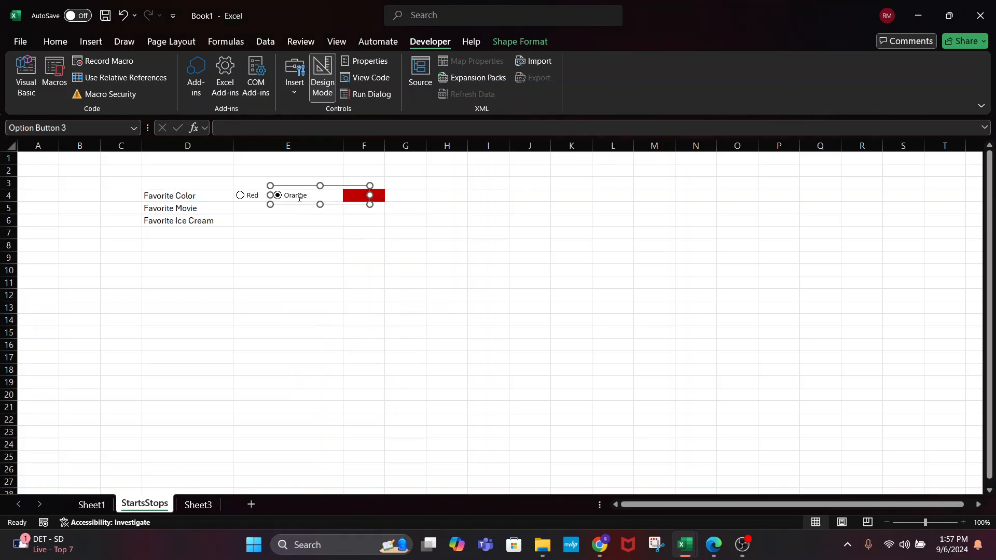
{"action": "left_click", "coordinate": [420, 205]}
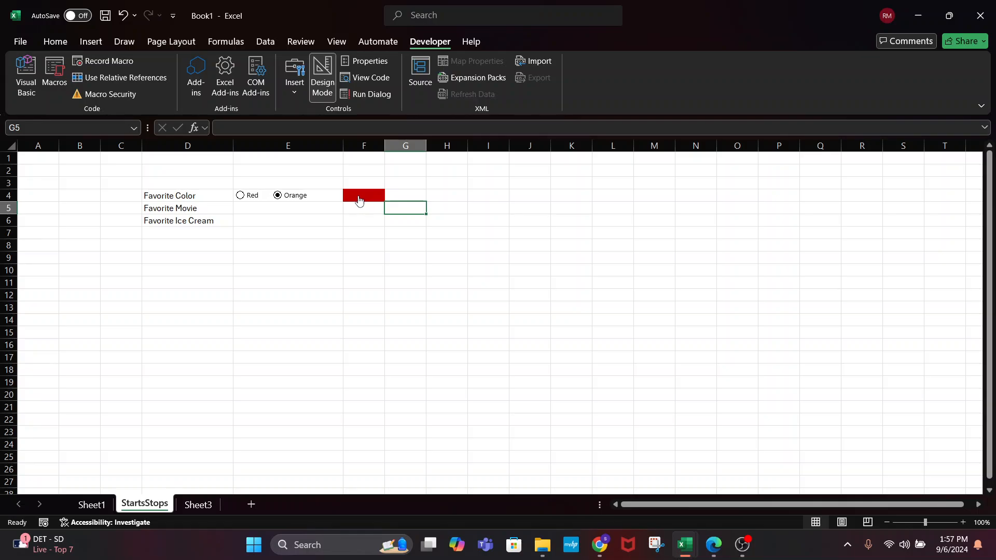
{"action": "left_click", "coordinate": [515, 244]}
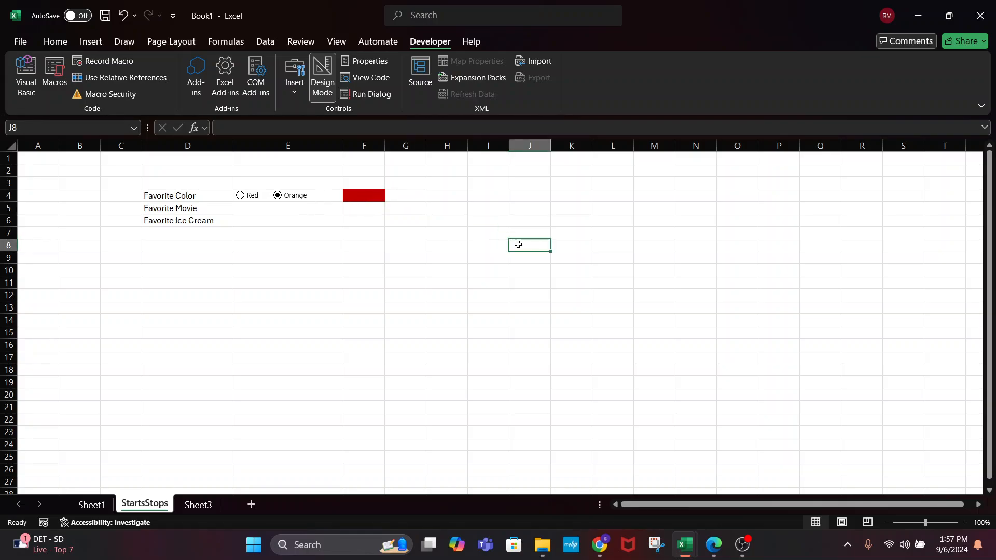
{"action": "left_click", "coordinate": [376, 196]}
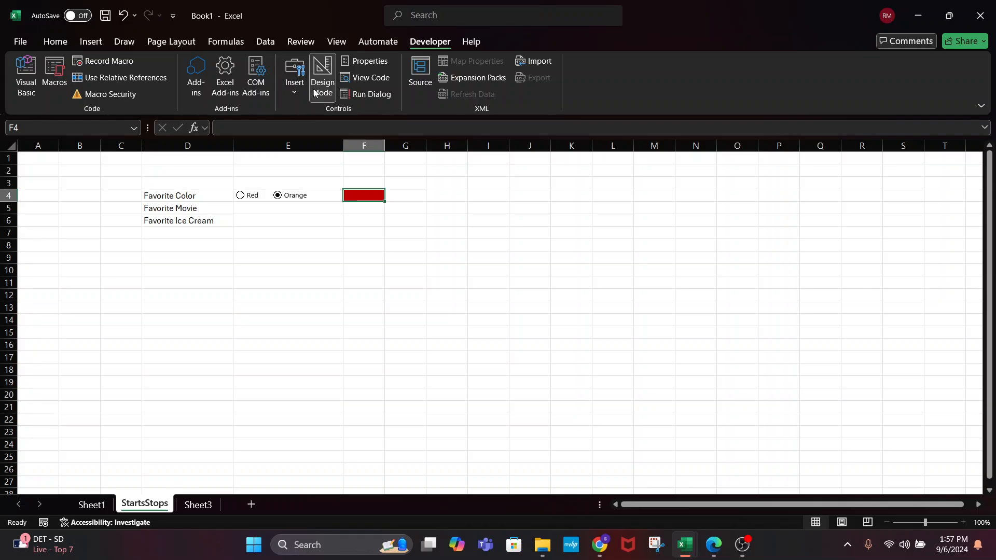
Record an OrangeColor macro that fills F4 gold, after first trying dark orange, then moves to F5
{"action": "left_click", "coordinate": [88, 64]}
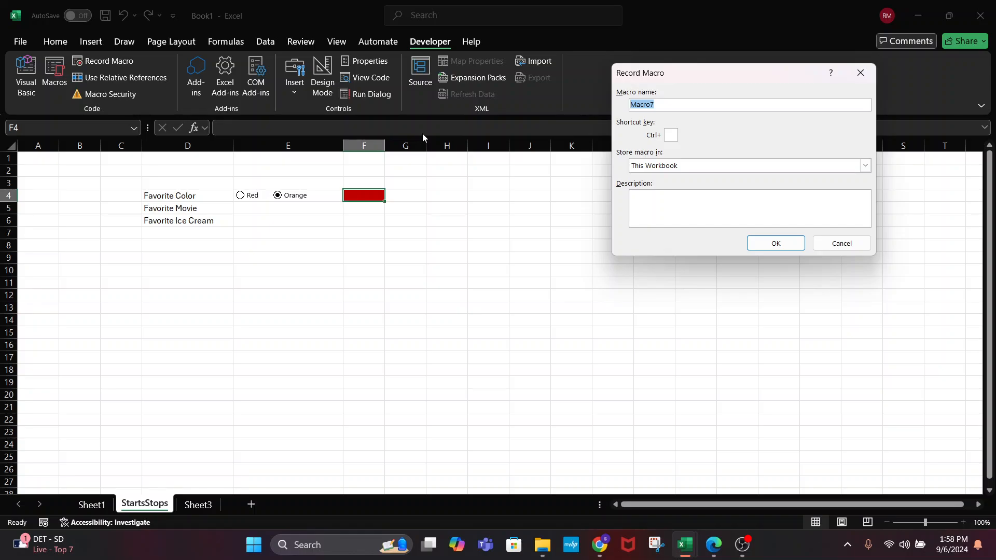
{"action": "type", "text": "OrangeColor"}
{"action": "left_click", "coordinate": [767, 241]}
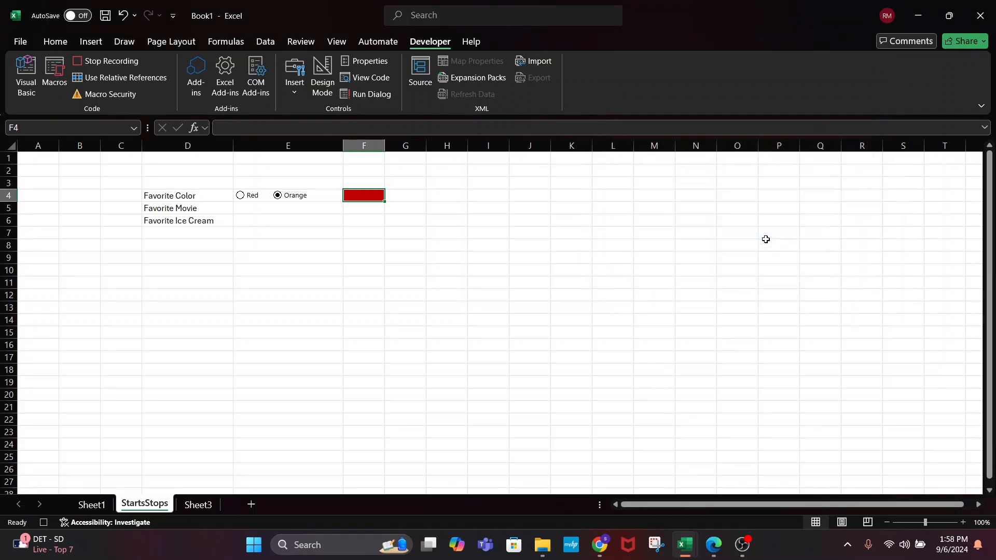
{"action": "left_click", "coordinate": [56, 41]}
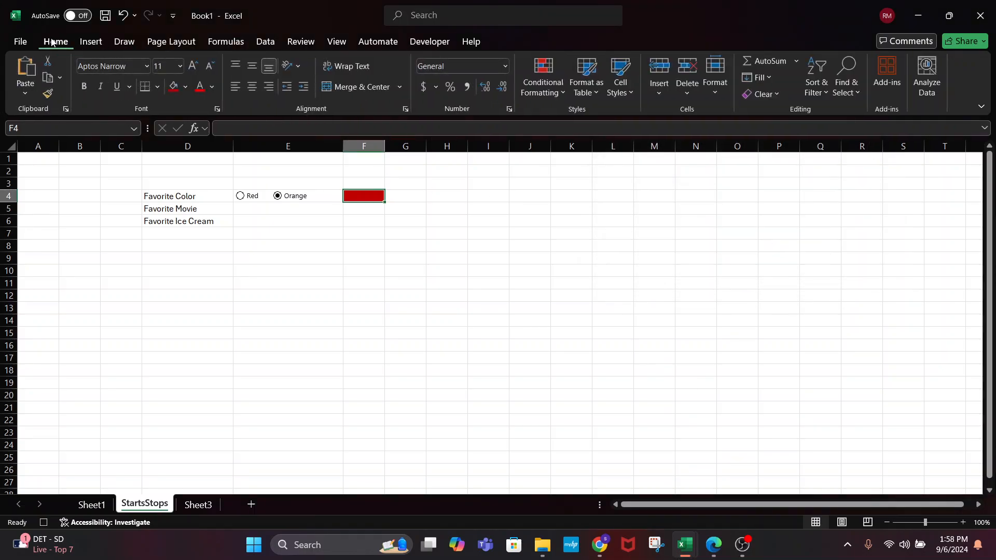
{"action": "left_click", "coordinate": [188, 87]}
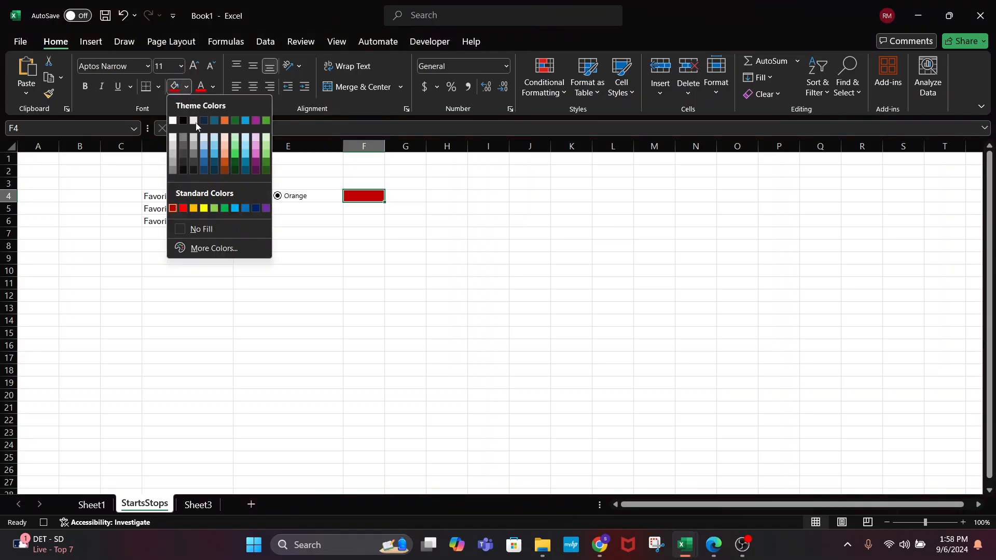
{"action": "left_click", "coordinate": [226, 161]}
{"action": "left_click", "coordinate": [410, 209]}
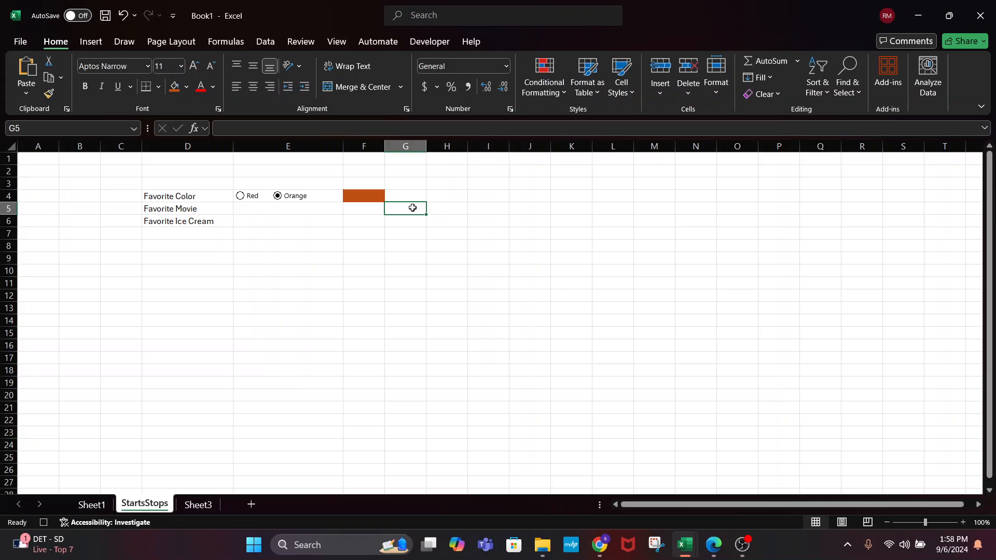
{"action": "left_click", "coordinate": [372, 195]}
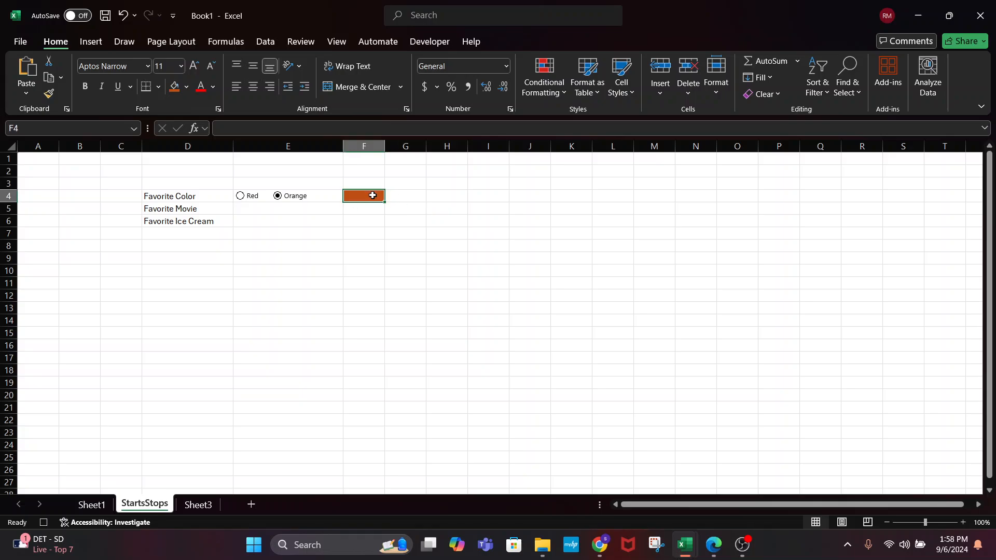
{"action": "left_click", "coordinate": [187, 87]}
{"action": "left_click", "coordinate": [194, 208]}
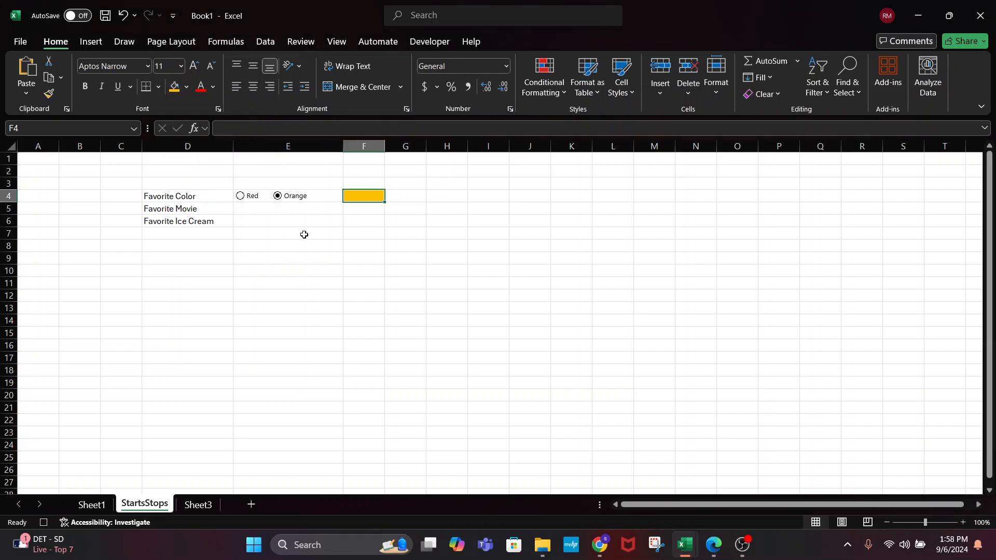
{"action": "key", "text": "Return"}
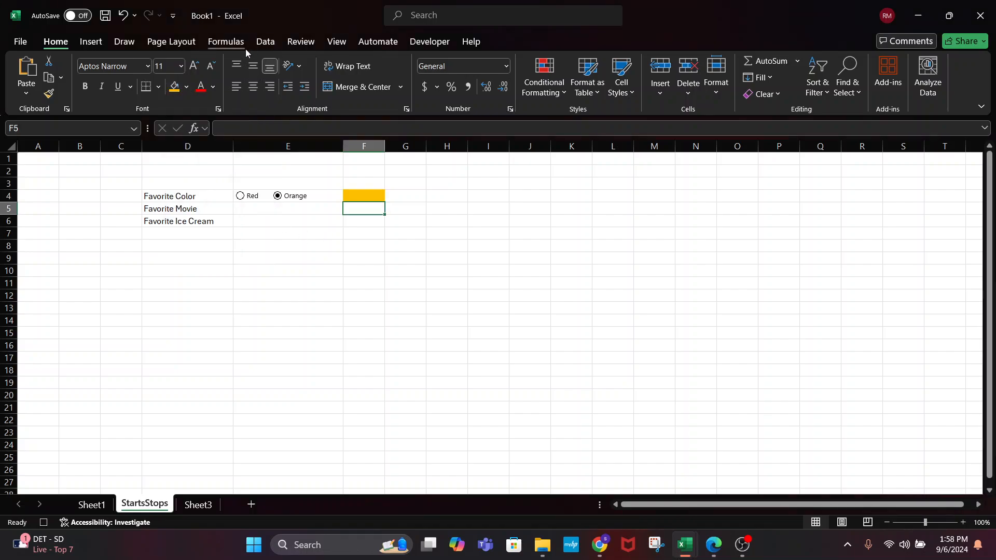
{"action": "left_click", "coordinate": [228, 43]}
{"action": "left_click", "coordinate": [429, 41]}
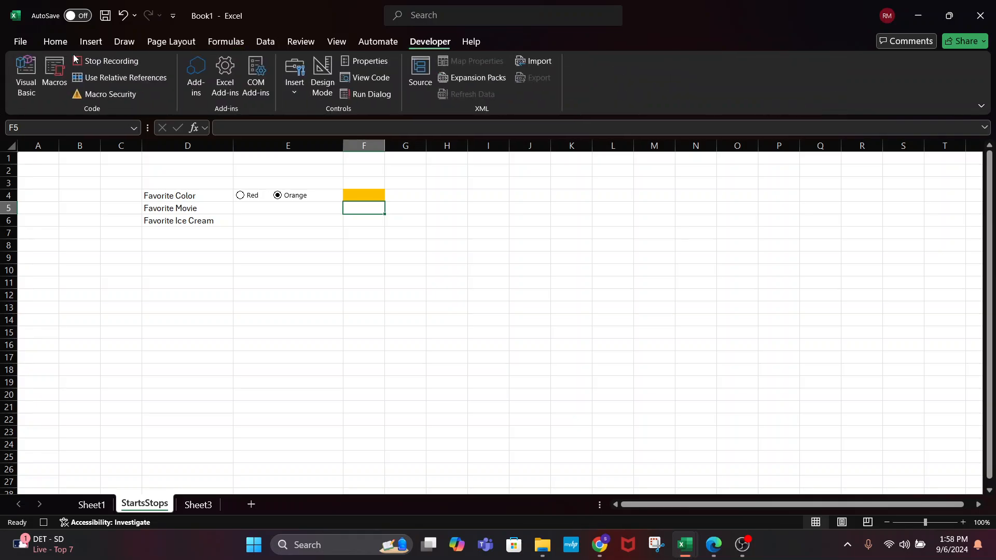
Delete OrangeColor's dark-orange With block so only the 49407 gold fill remains
{"action": "left_click", "coordinate": [54, 77]}
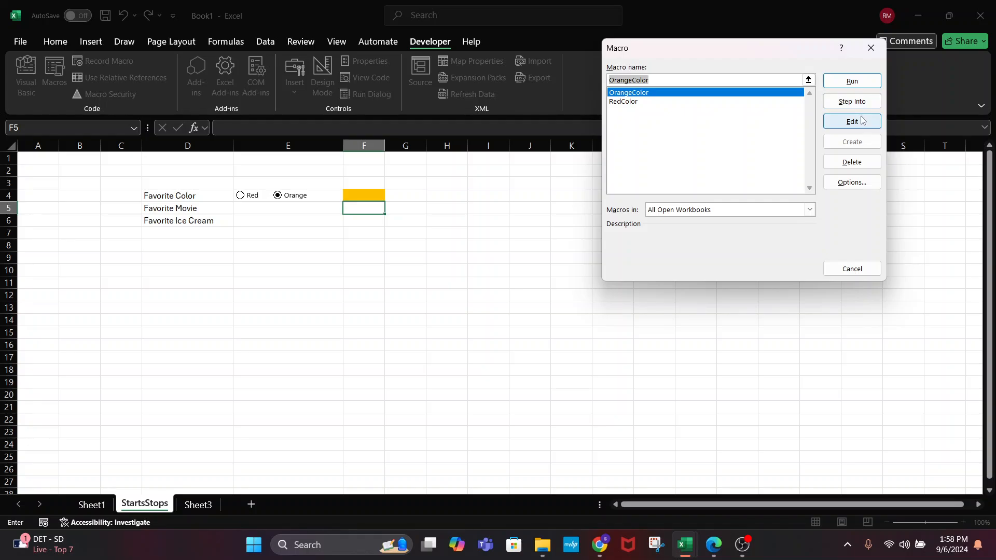
{"action": "left_click", "coordinate": [832, 122]}
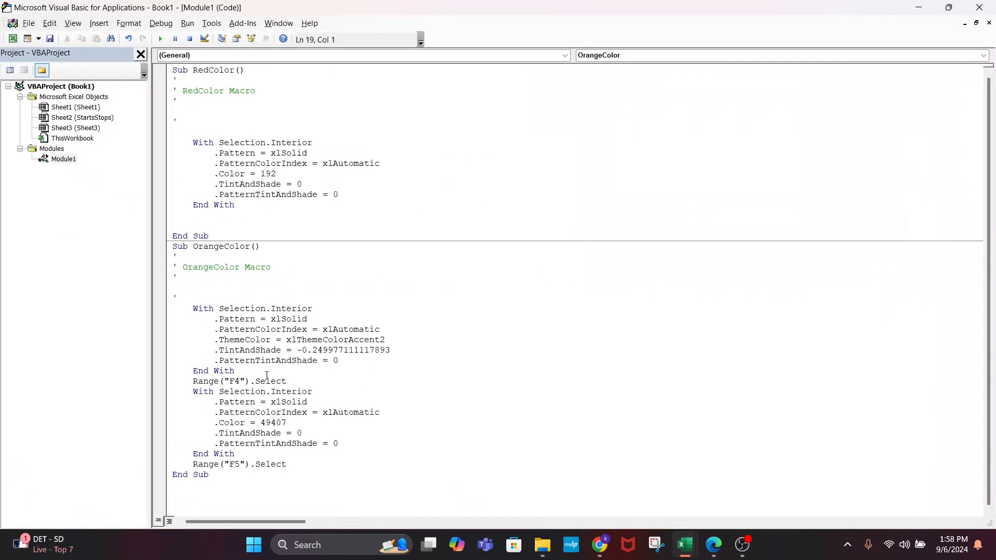
{"action": "left_click_drag", "start_coordinate": [300, 383], "coordinate": [174, 308]}
{"action": "left_click", "coordinate": [245, 350]}
{"action": "left_click_drag", "start_coordinate": [241, 370], "coordinate": [172, 308]}
{"action": "type", "text": "\\"}
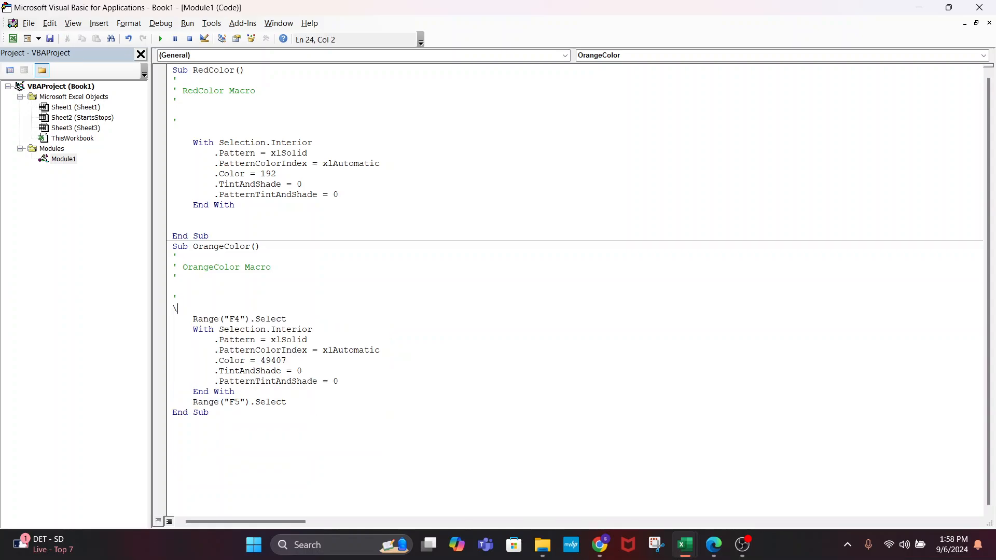
{"action": "key", "text": "BackSpace"}
{"action": "key", "text": "BackSpace"}
{"action": "left_click", "coordinate": [475, 417]}
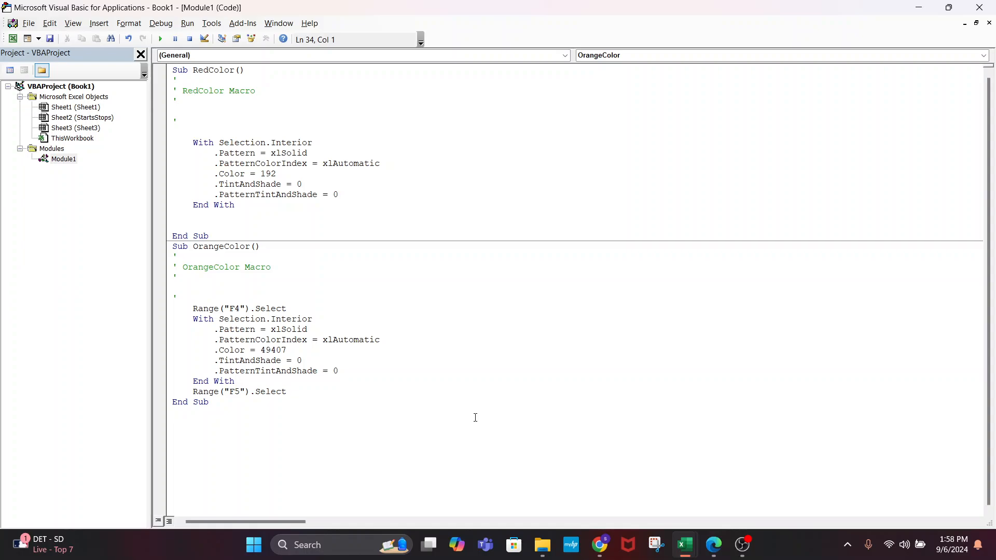
{"action": "key", "text": "alt+F11"}
After checking its code, assign the OrangeColor macro to the Orange option button
{"action": "right_click", "coordinate": [294, 197]}
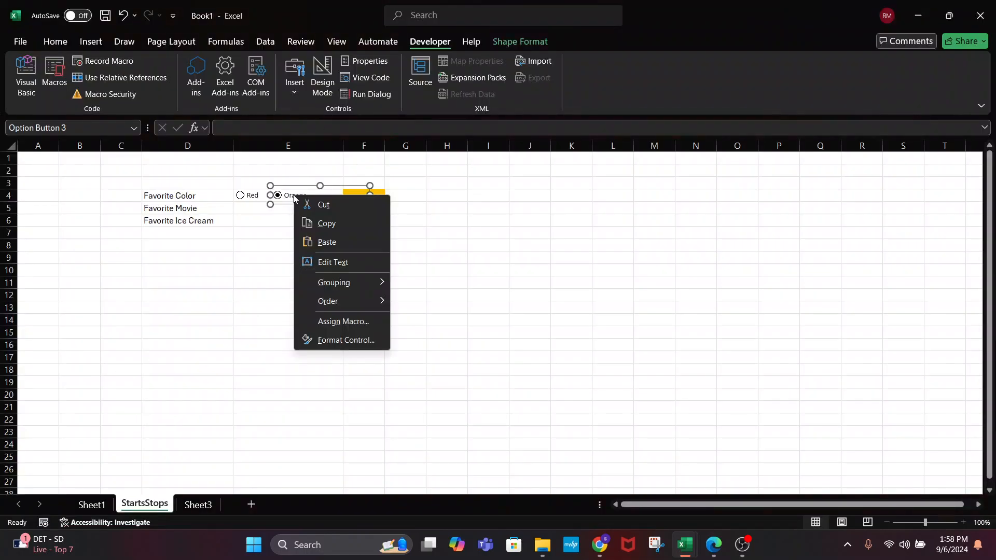
{"action": "left_click", "coordinate": [342, 321]}
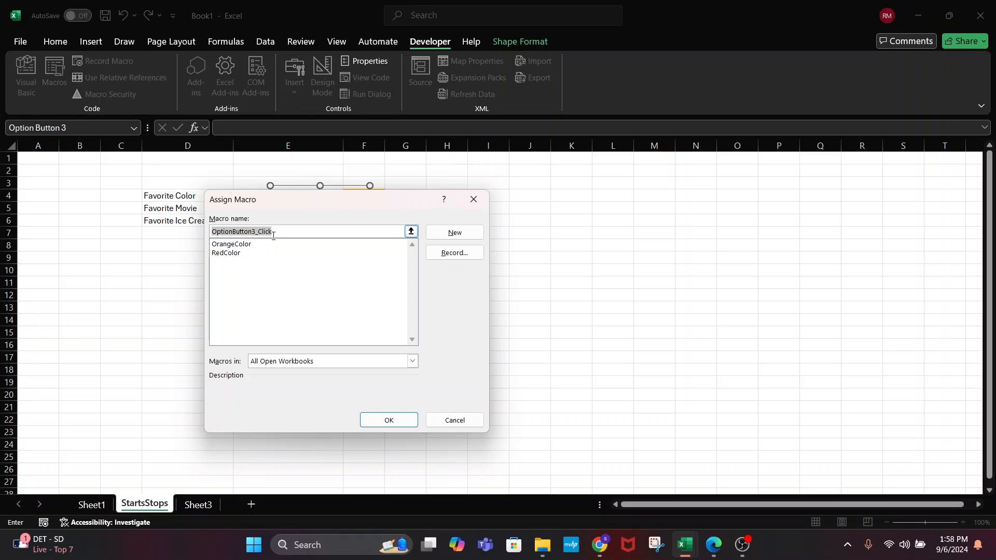
{"action": "left_click", "coordinate": [231, 244]}
{"action": "left_click", "coordinate": [455, 232]}
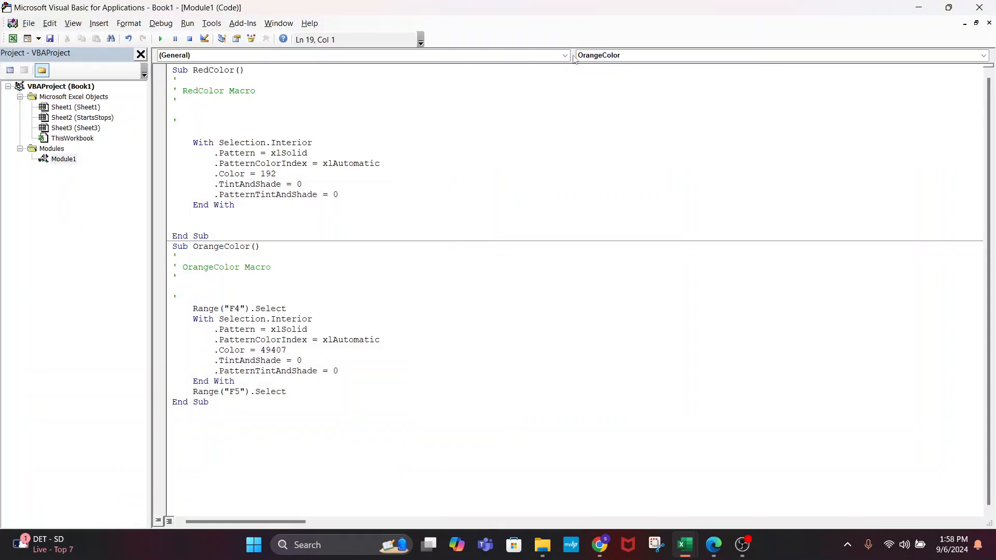
{"action": "left_click", "coordinate": [979, 8]}
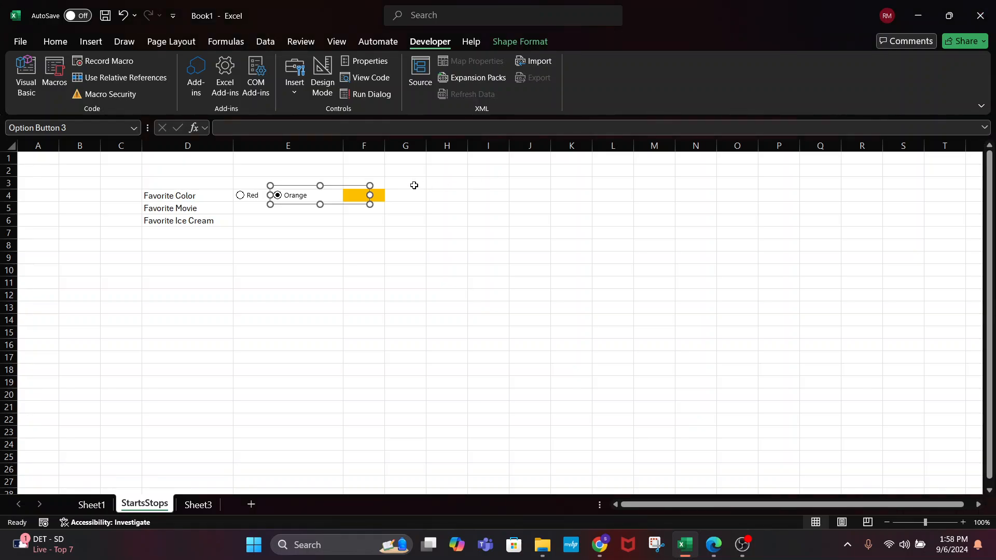
{"action": "right_click", "coordinate": [297, 200]}
{"action": "mouse_move", "coordinate": [341, 310]}
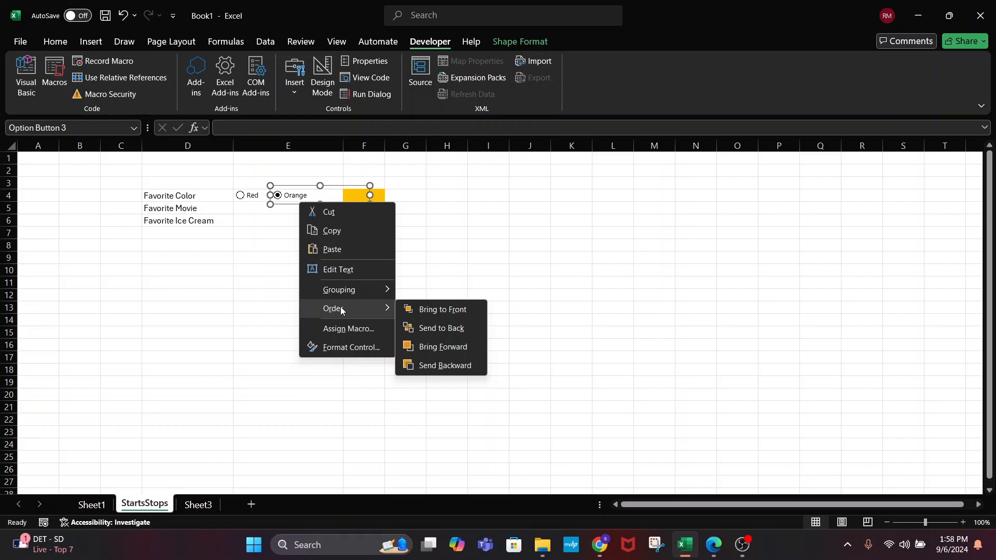
{"action": "left_click", "coordinate": [354, 328]}
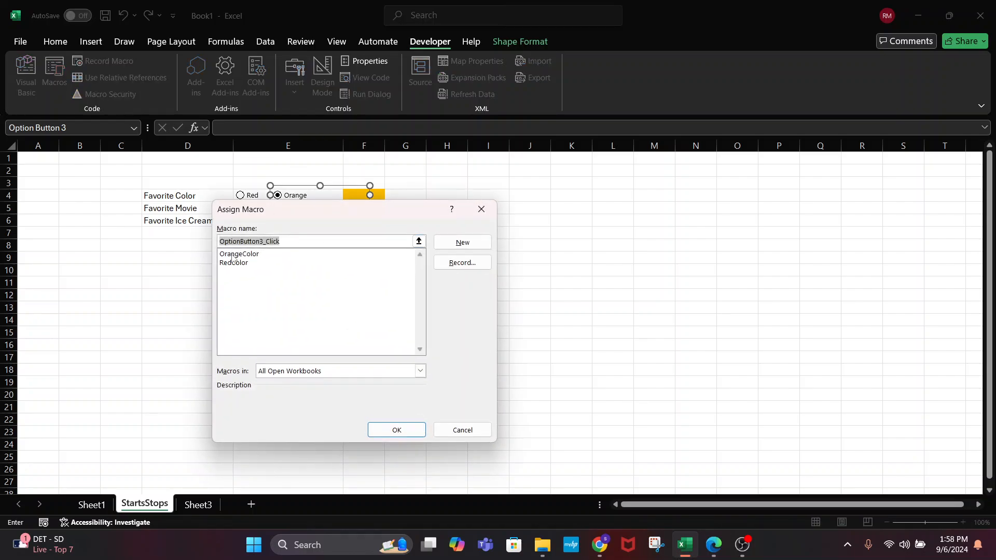
{"action": "left_click", "coordinate": [397, 430]}
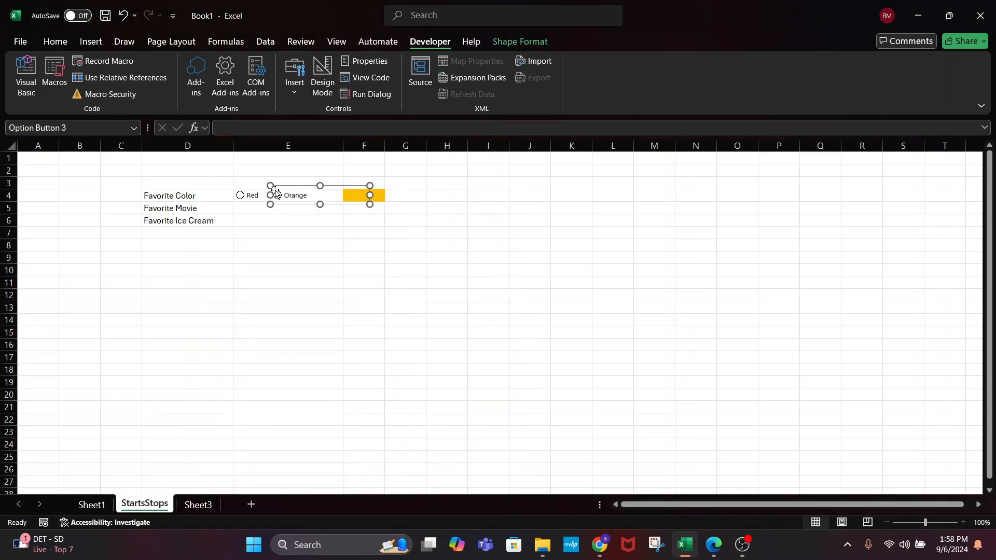
{"action": "left_click", "coordinate": [276, 236]}
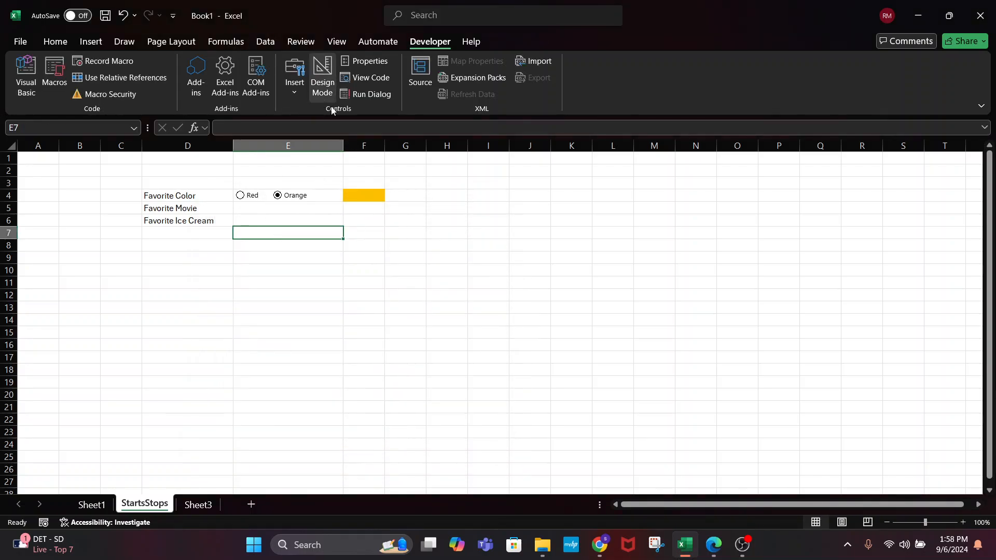
Test the Red and Orange option buttons, ending on Red, and bring up the Macro list
{"action": "key", "text": "Down"}
{"action": "key", "text": "Down"}
{"action": "key", "text": "Down"}
{"action": "key", "text": "Down"}
{"action": "left_click", "coordinate": [240, 196]}
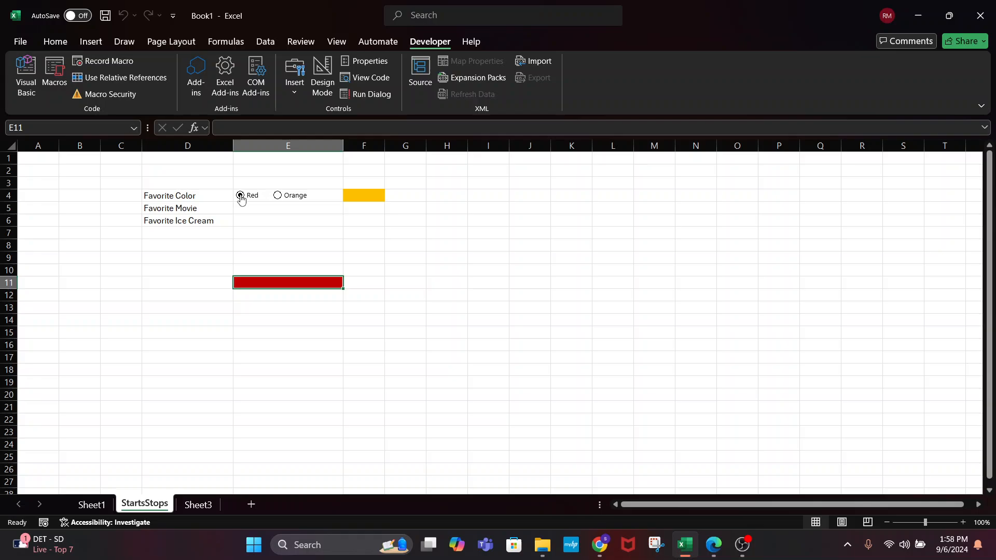
{"action": "left_click", "coordinate": [278, 195]}
{"action": "left_click", "coordinate": [240, 196]}
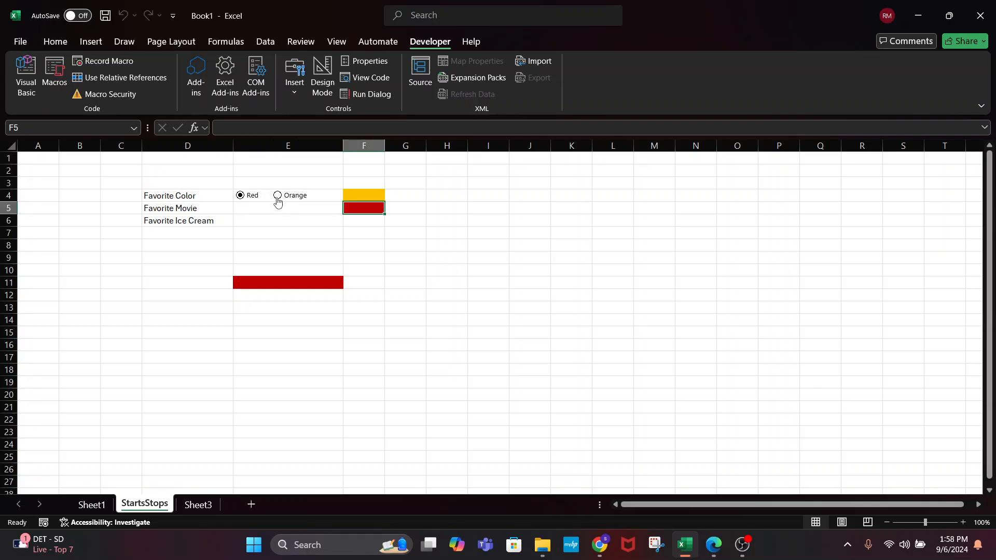
{"action": "left_click", "coordinate": [240, 195]}
{"action": "left_click", "coordinate": [277, 196]}
{"action": "left_click", "coordinate": [290, 271]}
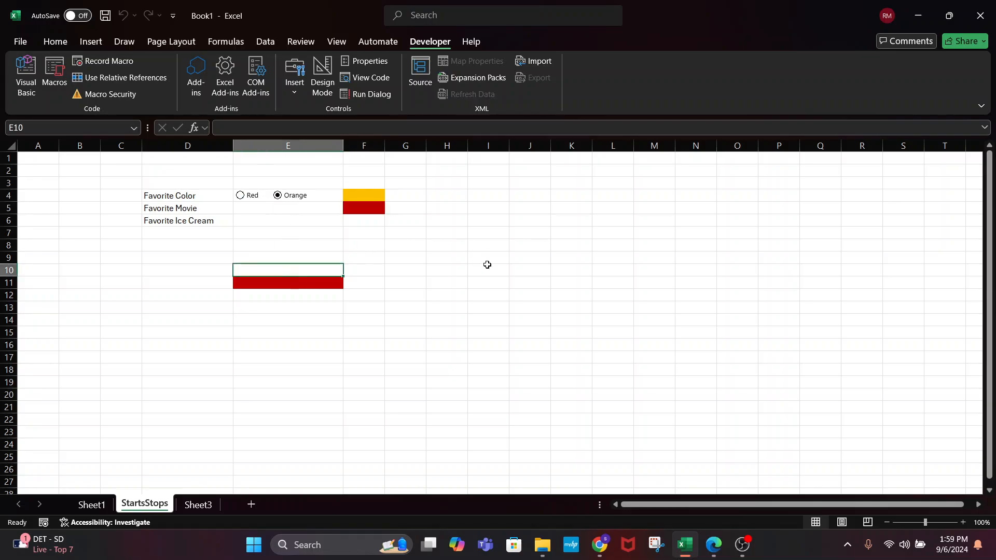
{"action": "left_click", "coordinate": [251, 197]}
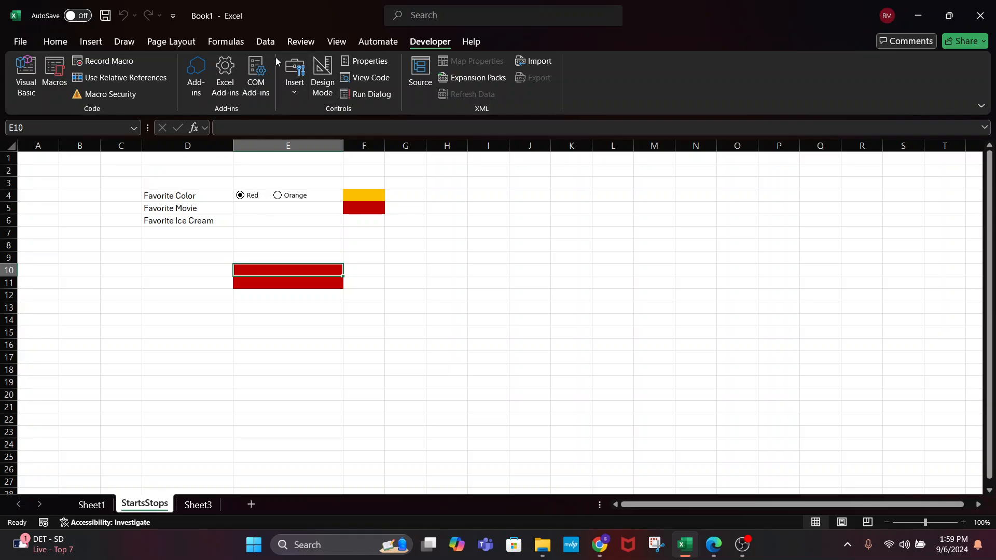
{"action": "left_click", "coordinate": [57, 73]}
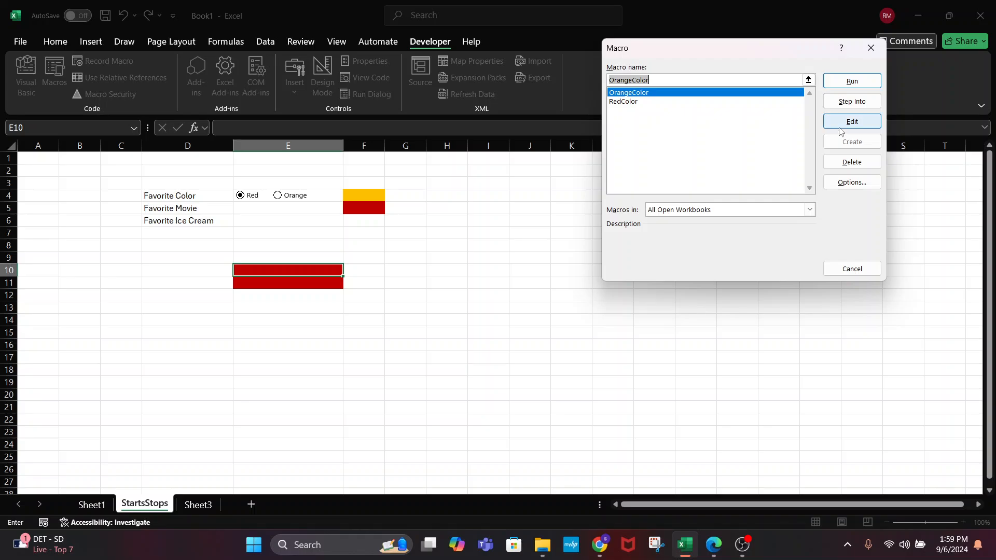
Copy Range("F4").Select from OrangeColor into the start of RedColor, indented to match
{"action": "left_click", "coordinate": [852, 122]}
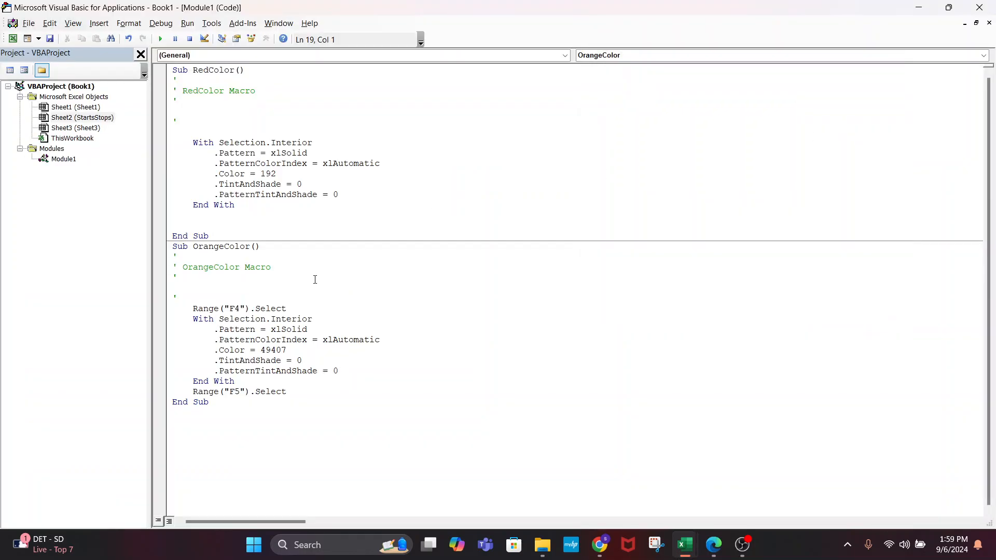
{"action": "left_click_drag", "start_coordinate": [287, 308], "coordinate": [193, 309]}
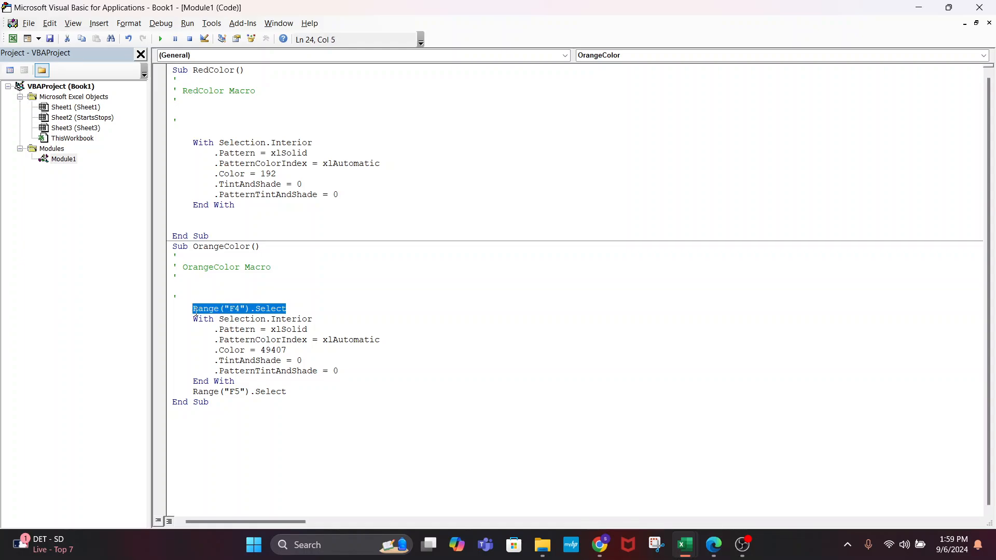
{"action": "key", "text": "ctrl+c"}
{"action": "left_click", "coordinate": [227, 133]}
{"action": "key", "text": "ctrl+v"}
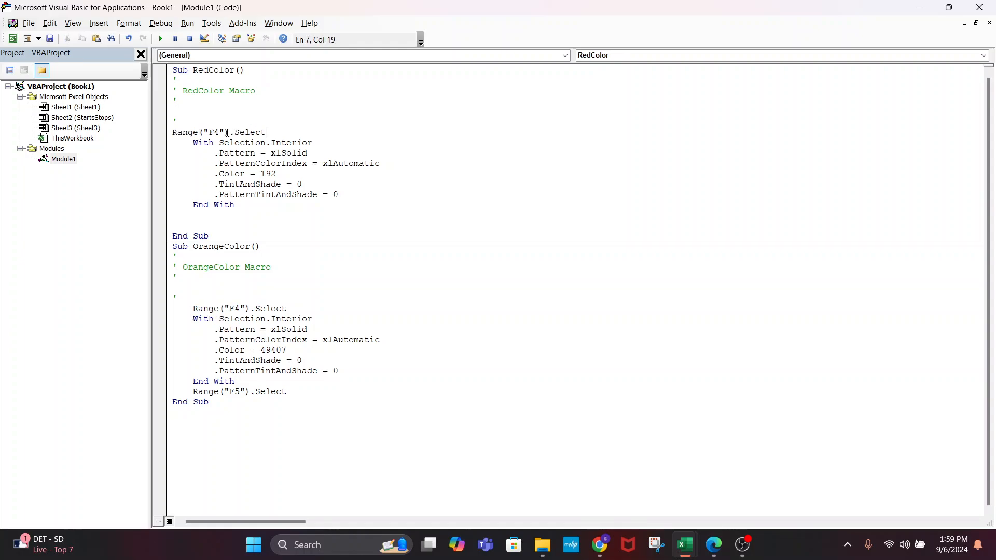
{"action": "left_click", "coordinate": [167, 136]}
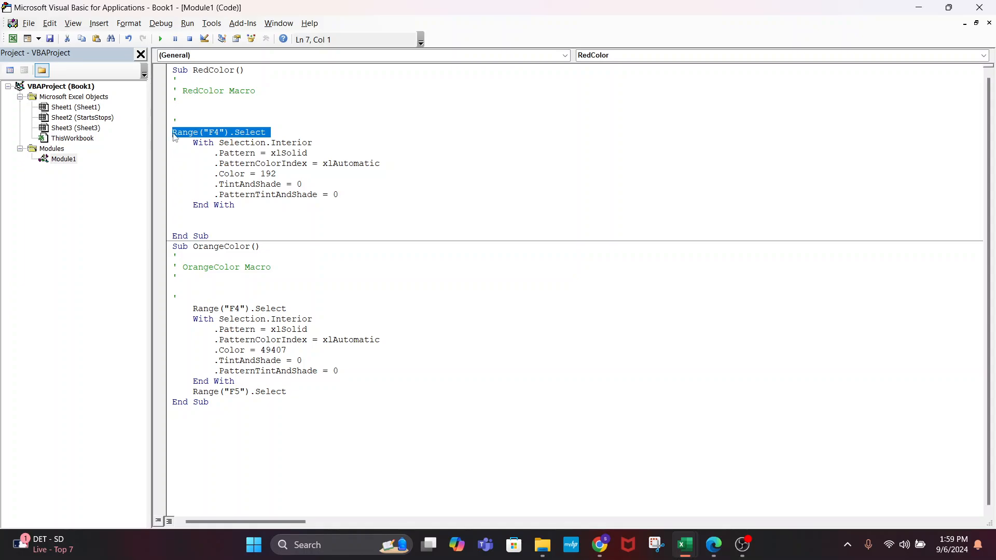
{"action": "left_click", "coordinate": [175, 136]}
{"action": "key", "text": "Tab"}
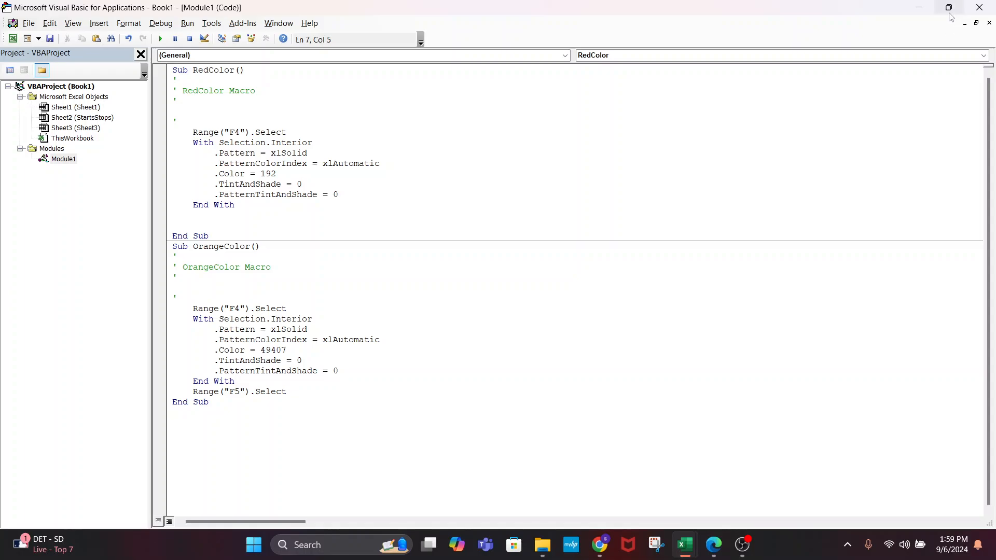
{"action": "left_click", "coordinate": [922, 9]}
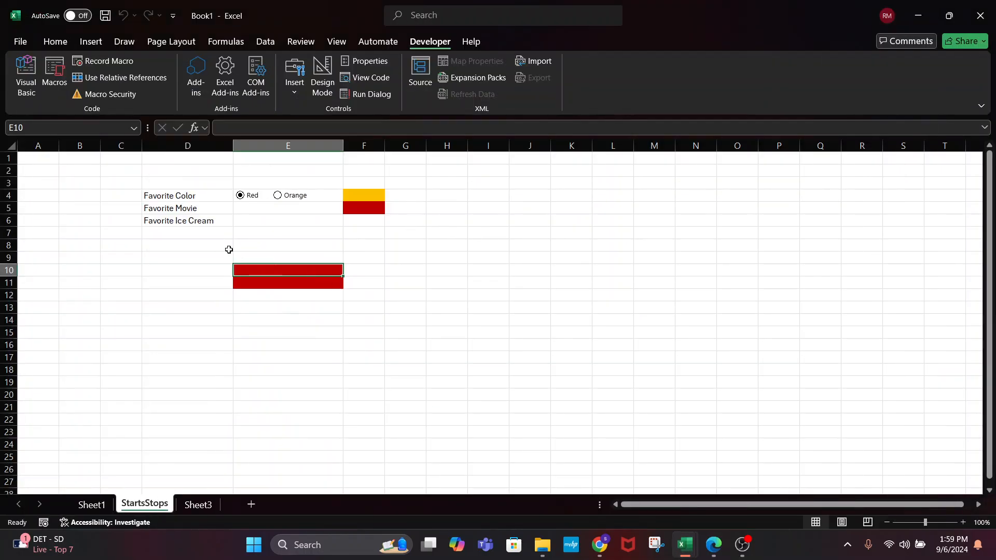
Clear all contents and fills from D8:H16 and from F4:F5
{"action": "left_click_drag", "start_coordinate": [228, 249], "coordinate": [451, 341]}
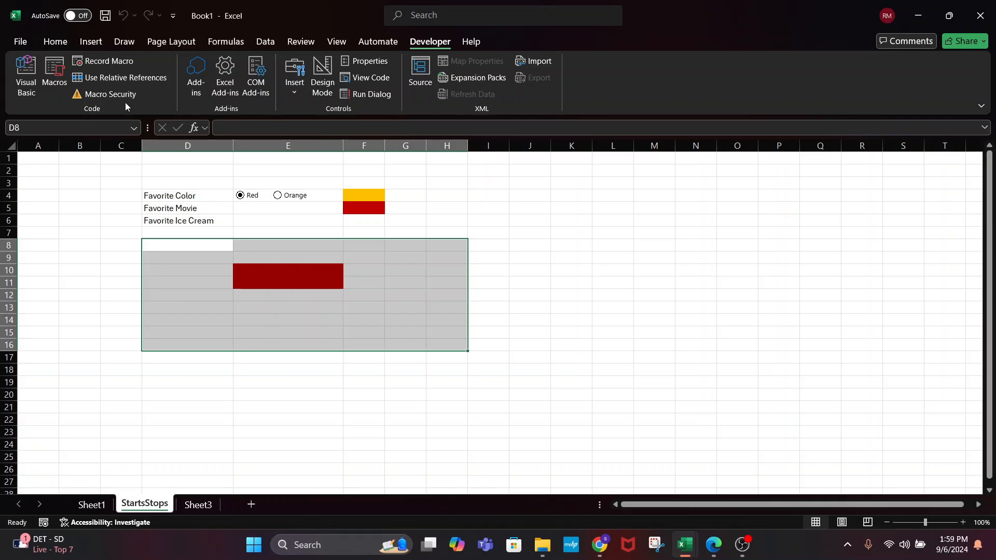
{"action": "left_click", "coordinate": [61, 43]}
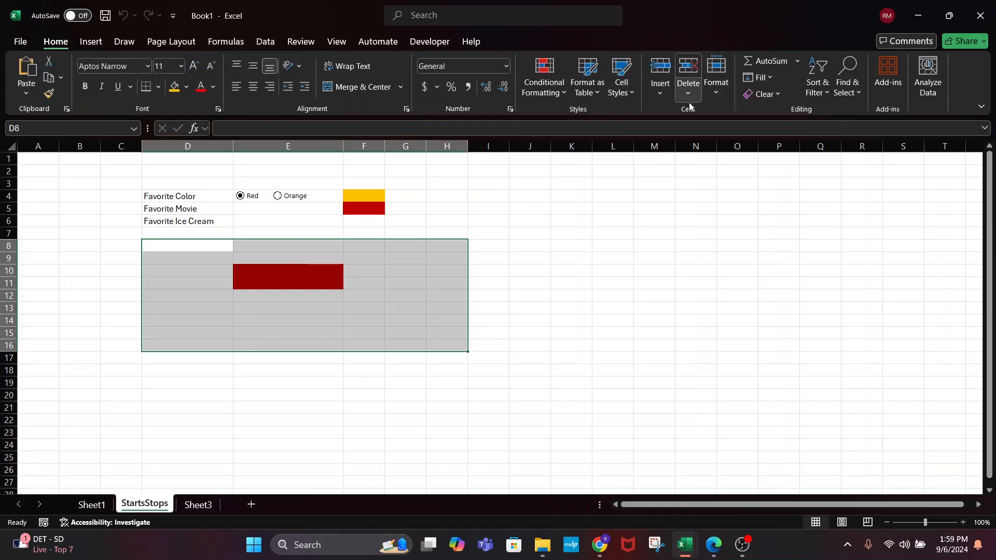
{"action": "left_click", "coordinate": [764, 94]}
{"action": "left_click", "coordinate": [773, 112]}
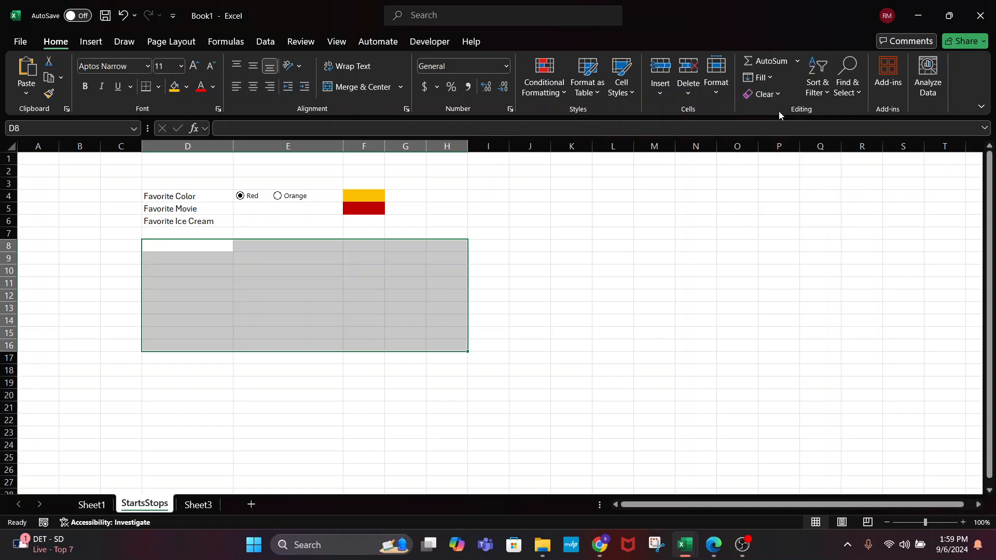
{"action": "left_click", "coordinate": [370, 197]}
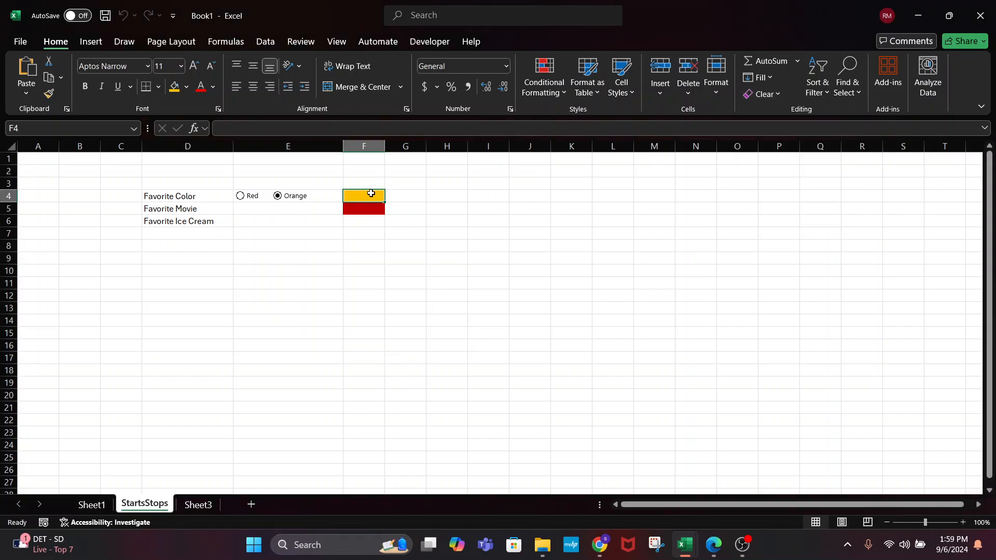
{"action": "left_click", "coordinate": [371, 208]}
{"action": "left_click", "coordinate": [768, 94]}
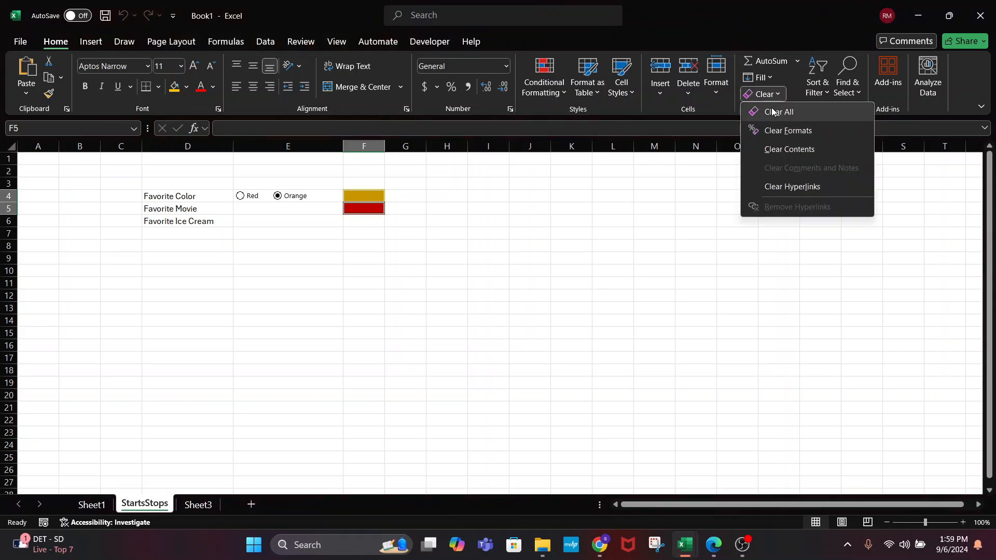
{"action": "left_click", "coordinate": [758, 110]}
{"action": "left_click", "coordinate": [447, 344]}
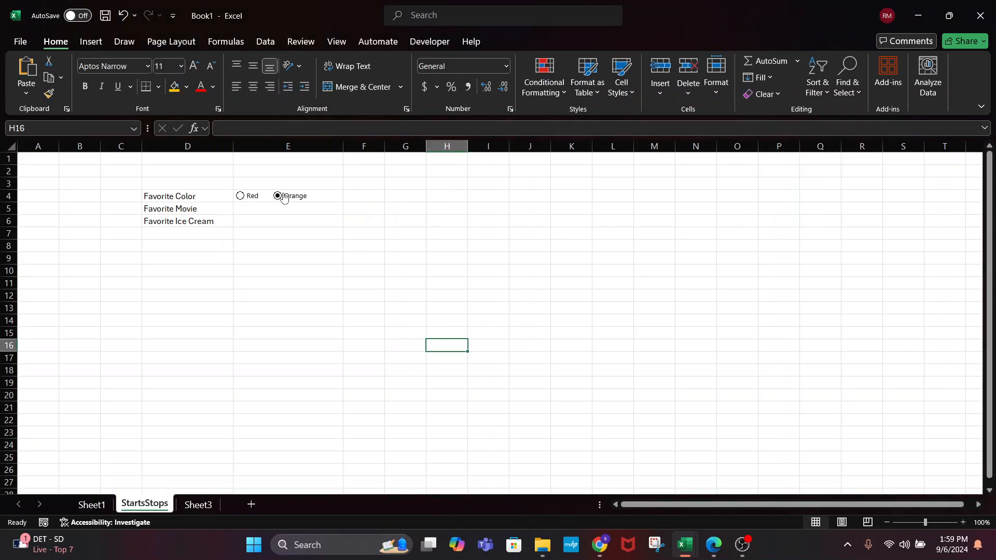
Toggle Red and Orange repeatedly to confirm F4 switches between red and gold
{"action": "left_click", "coordinate": [243, 196]}
{"action": "left_click", "coordinate": [277, 196]}
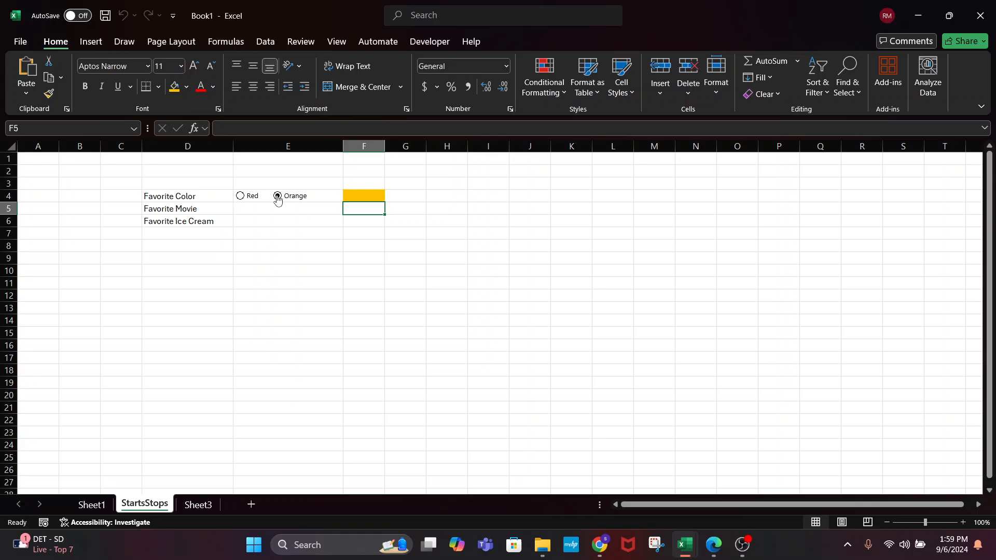
{"action": "left_click", "coordinate": [241, 196]}
{"action": "left_click", "coordinate": [276, 197]}
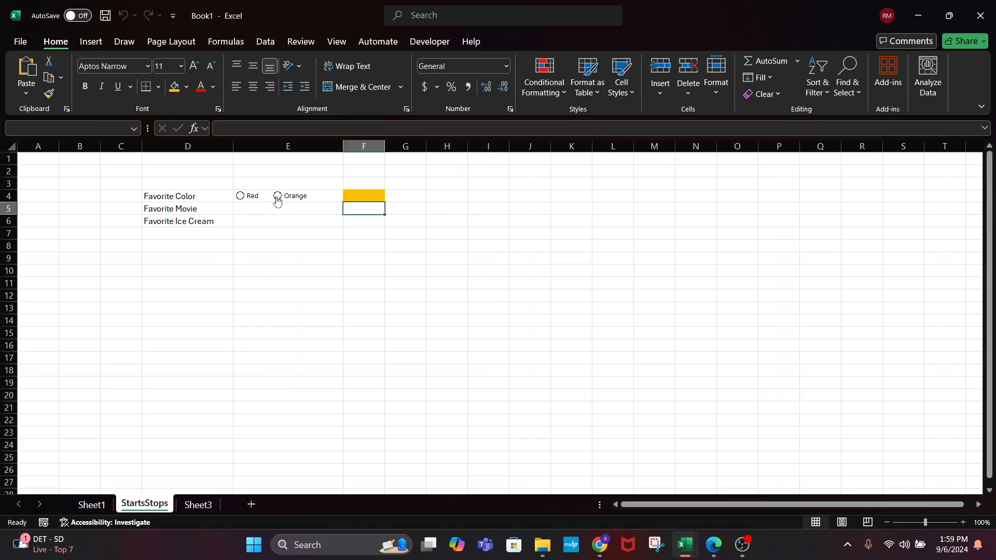
{"action": "left_click", "coordinate": [241, 198]}
{"action": "left_click", "coordinate": [279, 199]}
{"action": "scroll", "coordinate": [293, 206], "scroll_direction": "up", "scroll_amount": 4, "text": "ctrl"}
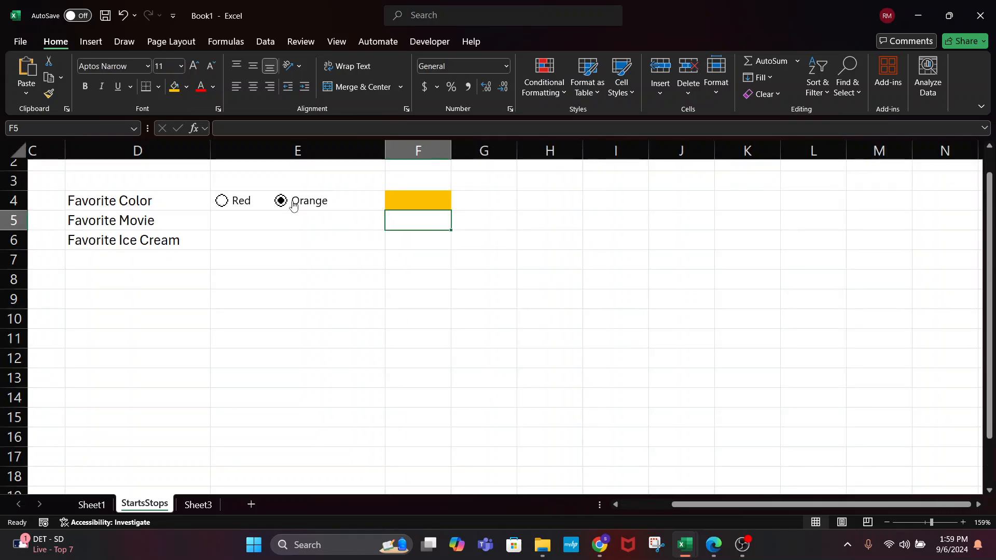
{"action": "scroll", "coordinate": [316, 243], "scroll_direction": "down", "scroll_amount": 4, "text": "ctrl"}
{"action": "scroll", "coordinate": [317, 243], "scroll_direction": "up", "scroll_amount": 4, "text": "ctrl"}
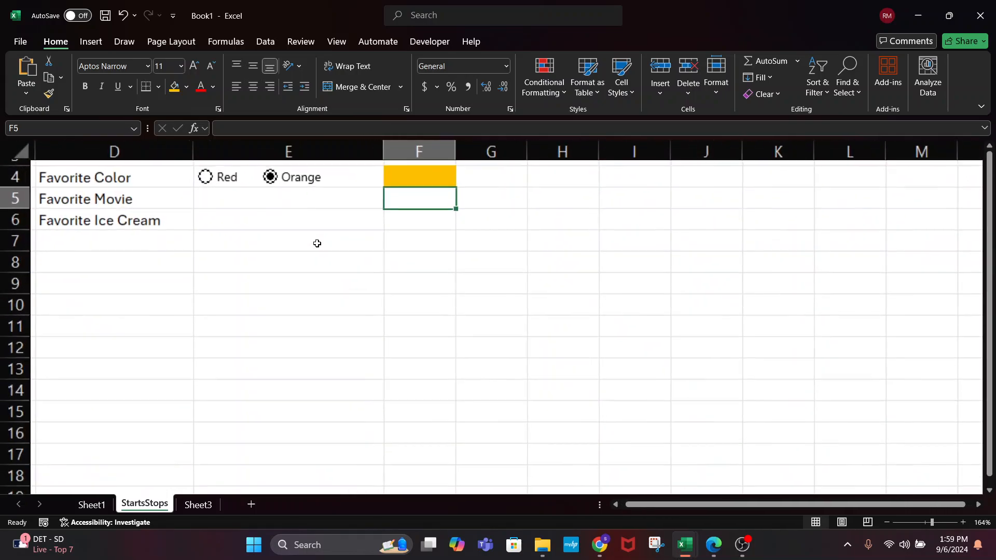
{"action": "scroll", "coordinate": [317, 244], "scroll_direction": "down", "scroll_amount": 2, "text": "ctrl"}
{"action": "scroll", "coordinate": [317, 243], "scroll_direction": "down", "scroll_amount": 4, "text": "ctrl"}
{"action": "scroll", "coordinate": [253, 218], "scroll_direction": "up", "scroll_amount": 3, "text": "ctrl"}
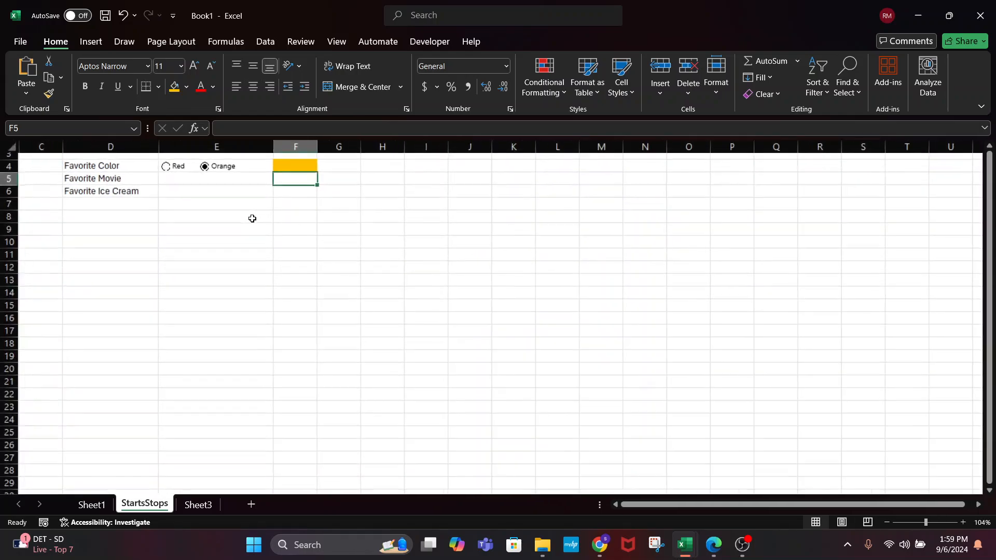
{"action": "scroll", "coordinate": [292, 253], "scroll_direction": "up", "scroll_amount": 1}
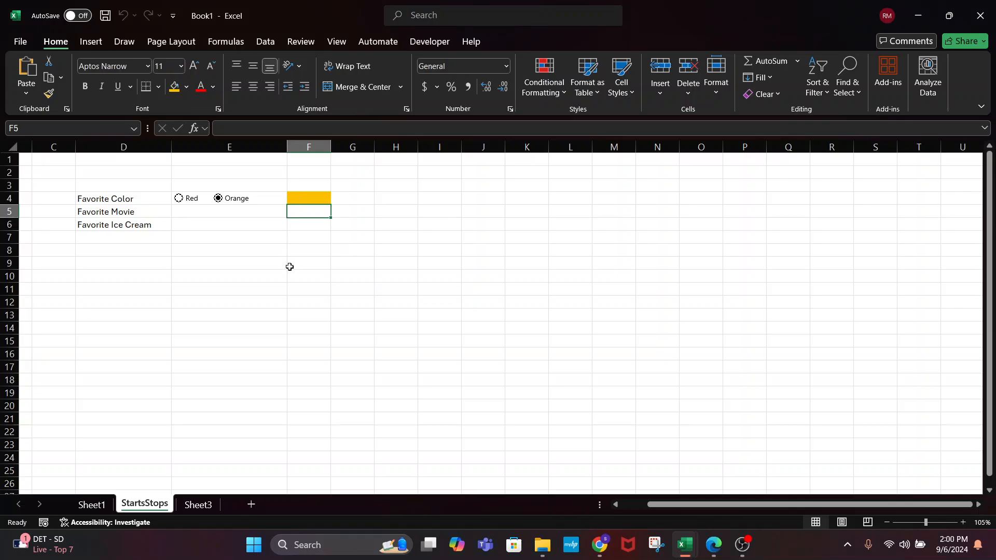
{"action": "left_click", "coordinate": [241, 201]}
{"action": "left_click", "coordinate": [193, 198]}
{"action": "left_click", "coordinate": [206, 222]}
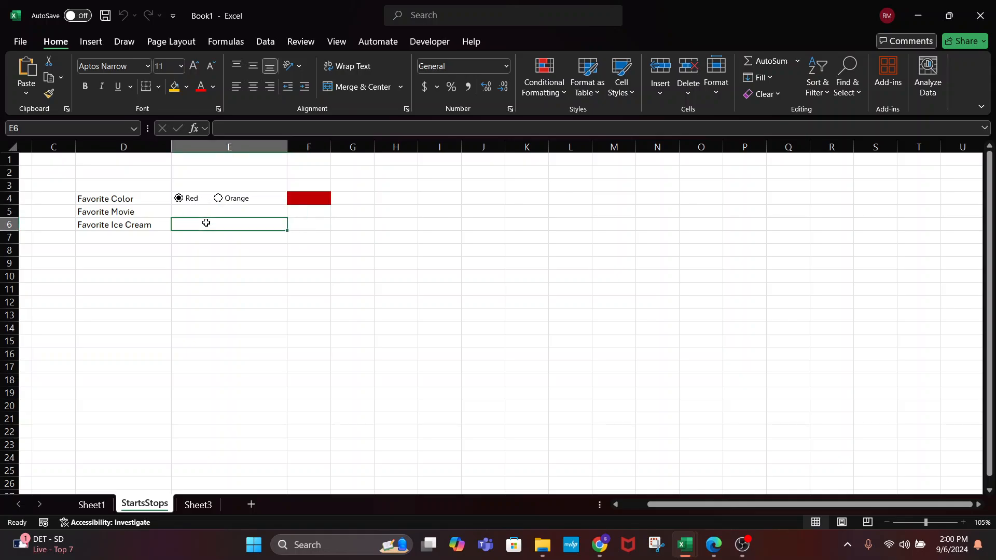
{"action": "left_click", "coordinate": [303, 198]}
{"action": "left_click", "coordinate": [247, 196]}
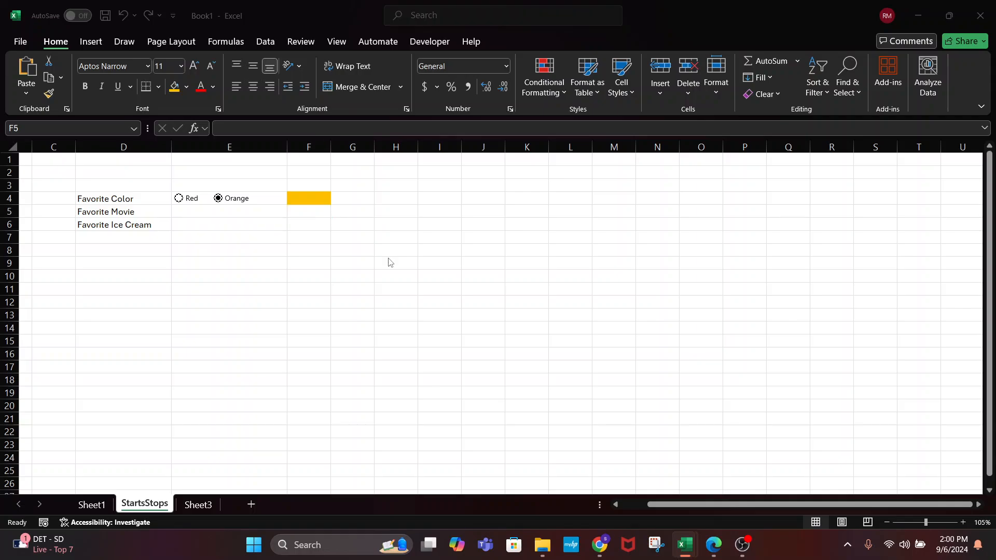
Delete the Range("F5").Select line at the end of the OrangeColor macro and return to the worksheet
{"action": "key", "text": "alt+F11"}
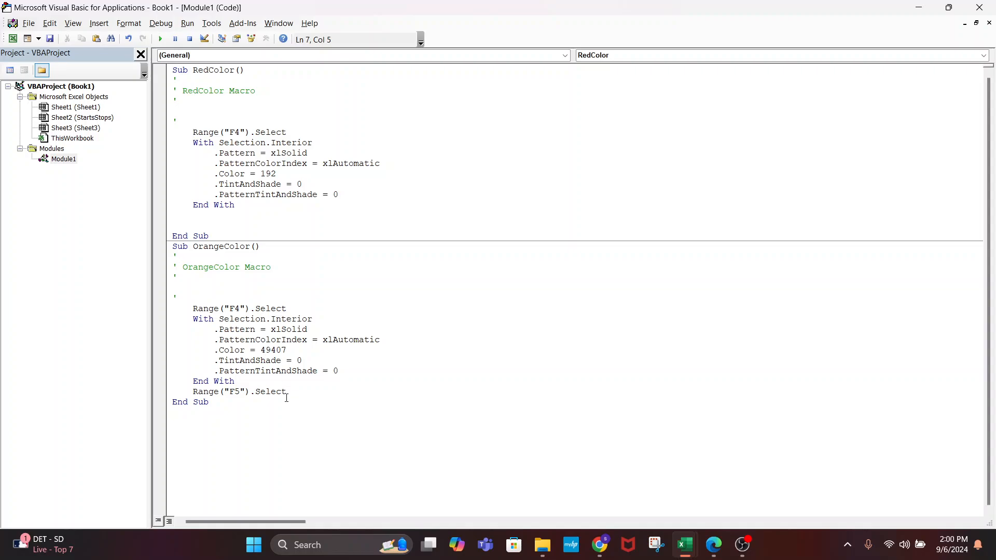
{"action": "left_click_drag", "start_coordinate": [286, 397], "coordinate": [173, 391]}
{"action": "key", "text": "Delete"}
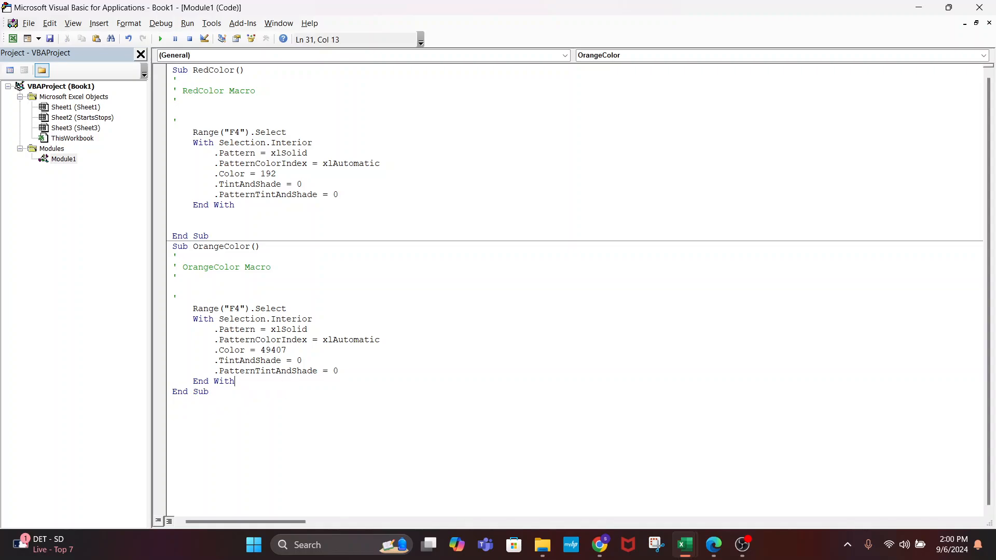
{"action": "key", "text": "alt+F11"}
{"action": "left_click", "coordinate": [250, 217]}
{"action": "left_click", "coordinate": [263, 233]}
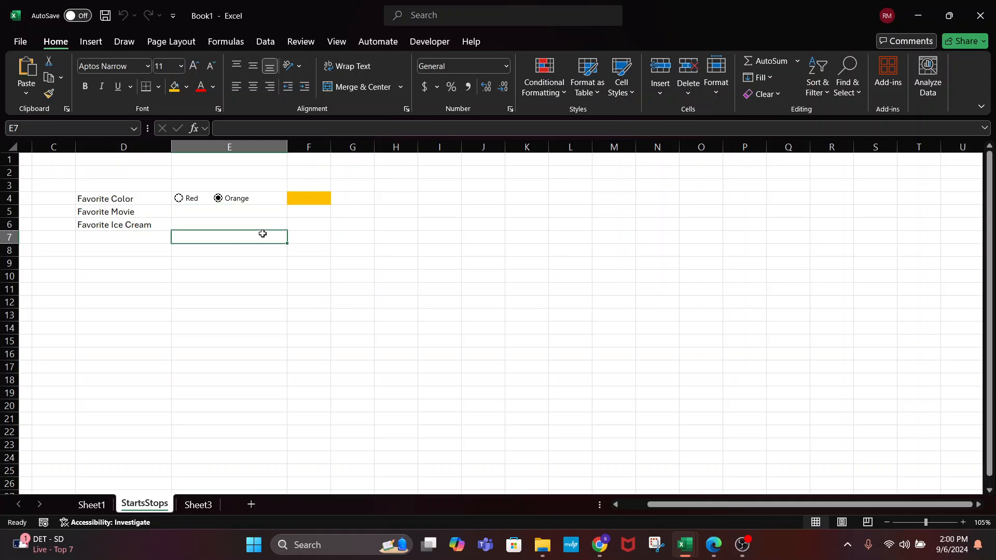
Clear All contents and formatting from the form area C2:J11
{"action": "left_click_drag", "start_coordinate": [62, 177], "coordinate": [493, 291]}
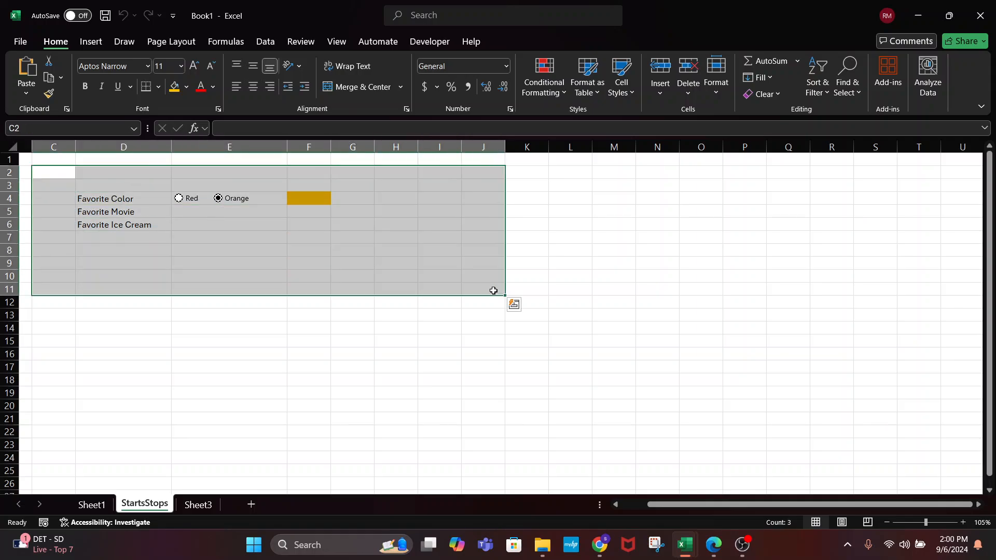
{"action": "left_click", "coordinate": [778, 93]}
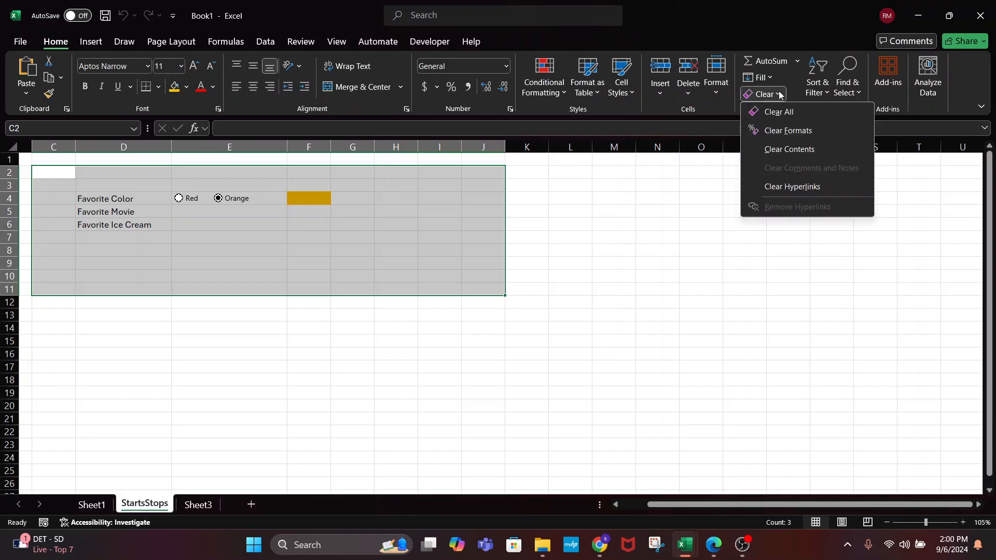
{"action": "left_click", "coordinate": [760, 112]}
{"action": "left_click", "coordinate": [401, 299]}
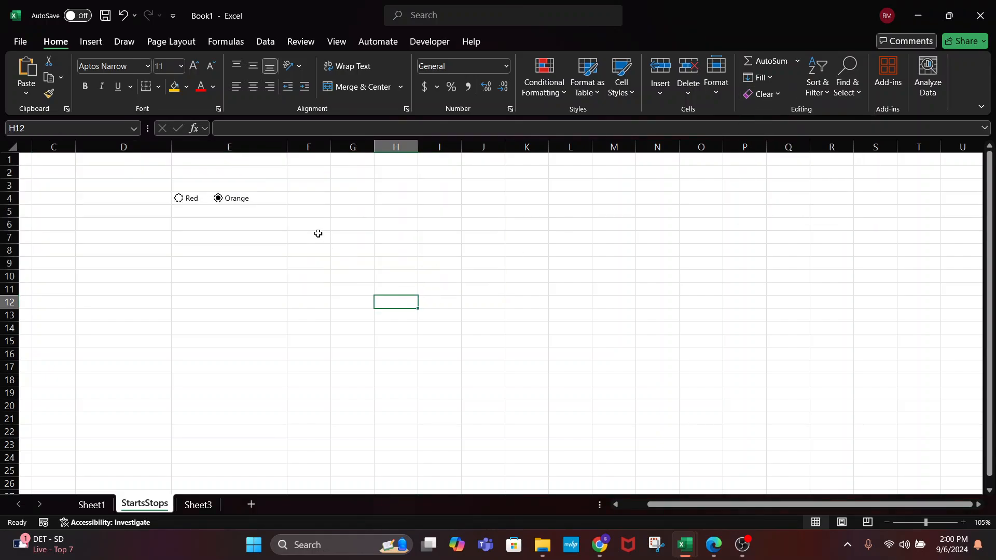
Cut the Orange and Red option buttons off the StartsStops sheet
{"action": "right_click", "coordinate": [238, 200]}
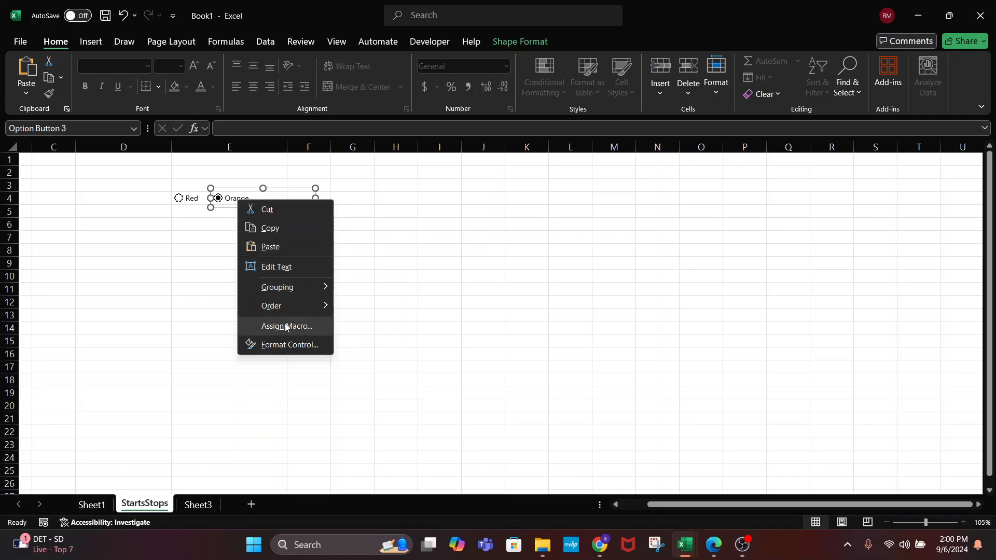
{"action": "left_click", "coordinate": [261, 213]}
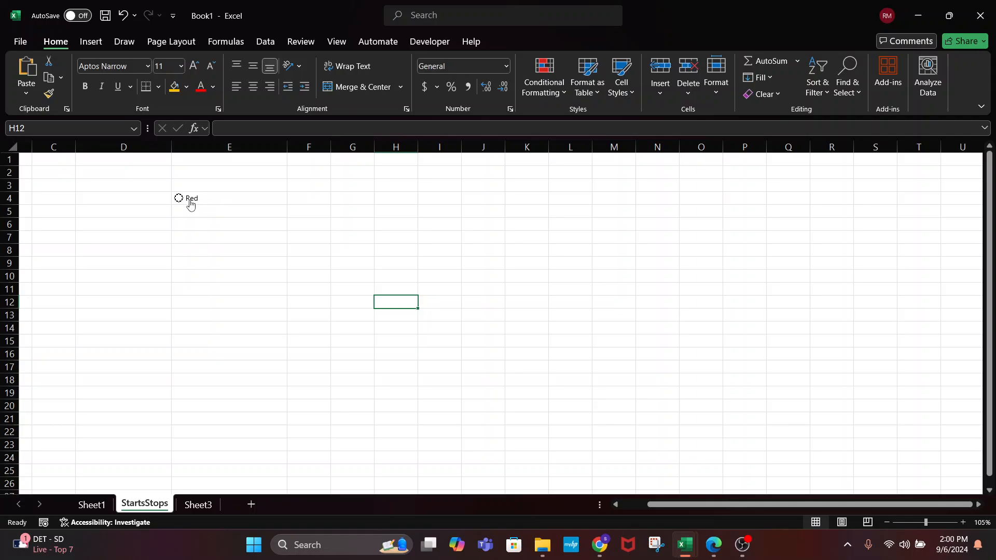
{"action": "left_click", "coordinate": [187, 200]}
{"action": "right_click", "coordinate": [190, 201]}
{"action": "left_click", "coordinate": [218, 210]}
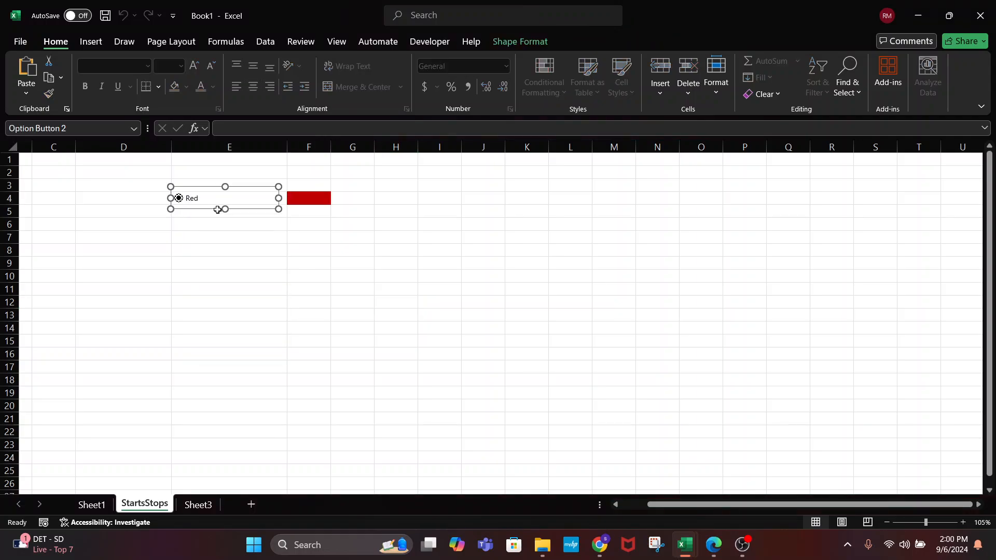
{"action": "left_click", "coordinate": [247, 281]}
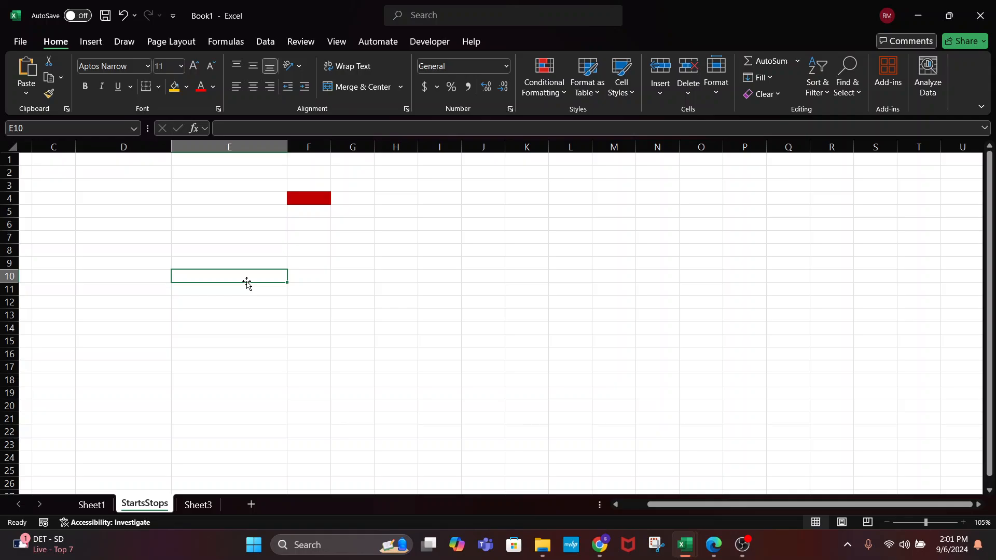
{"action": "left_click", "coordinate": [425, 43]}
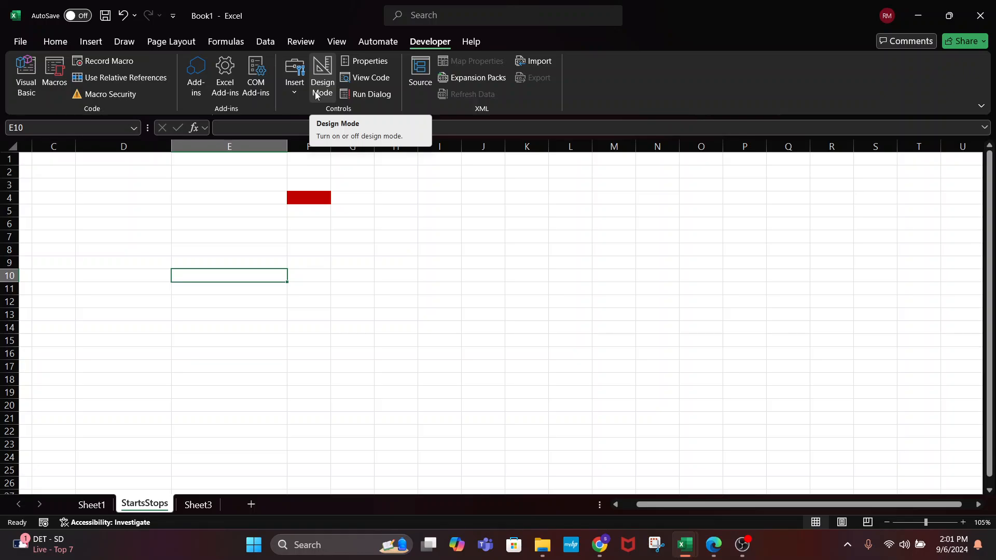
Apply Clear All to E2:H8, removing F4's red fill so the sheet is blank
{"action": "left_click_drag", "start_coordinate": [280, 174], "coordinate": [402, 247]}
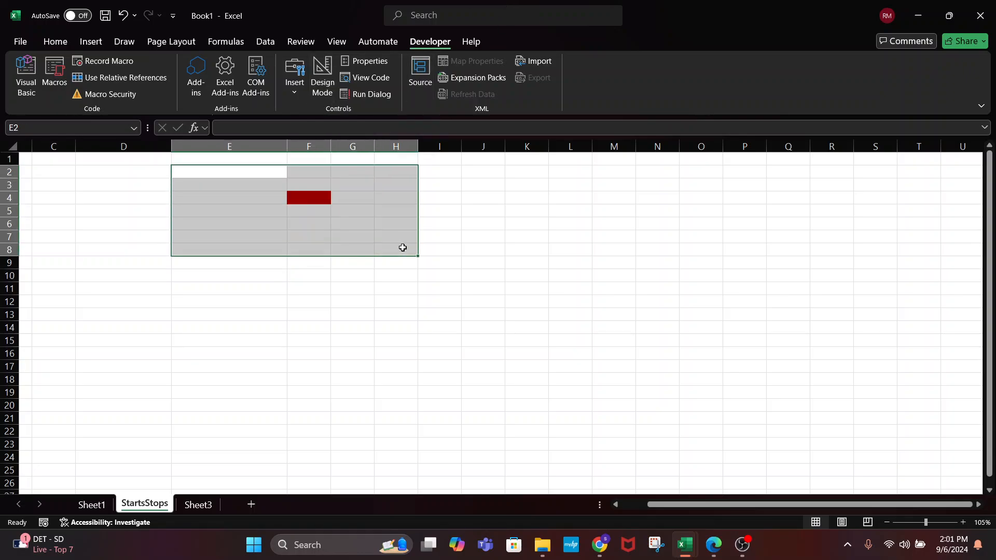
{"action": "left_click", "coordinate": [55, 41]}
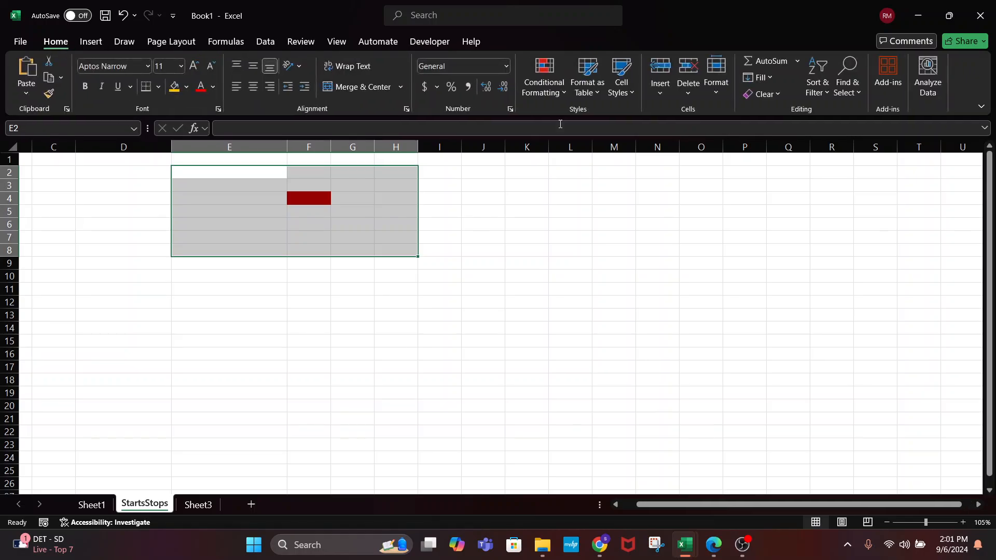
{"action": "left_click", "coordinate": [757, 93]}
{"action": "left_click", "coordinate": [766, 109]}
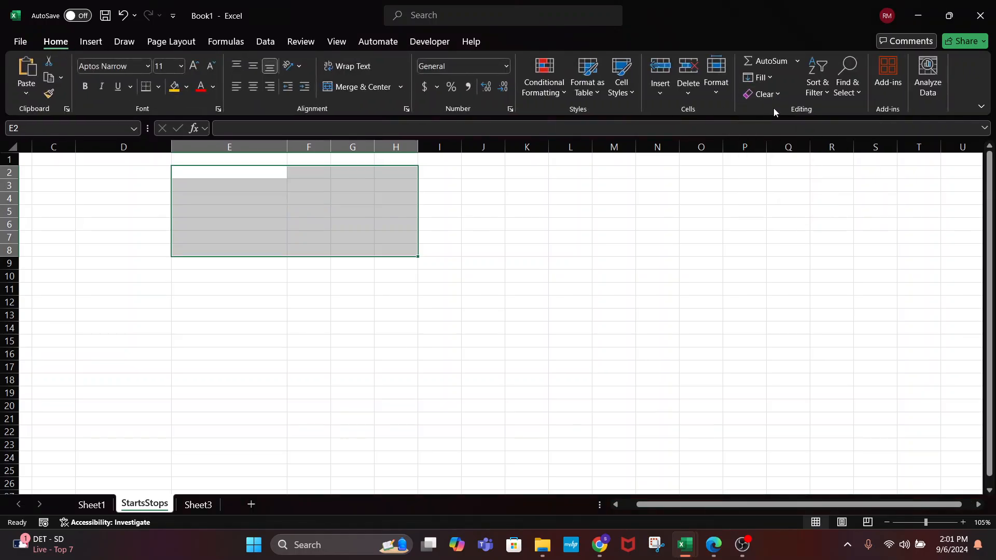
{"action": "left_click", "coordinate": [332, 330]}
{"action": "scroll", "coordinate": [176, 244], "scroll_direction": "right", "scroll_amount": 5}
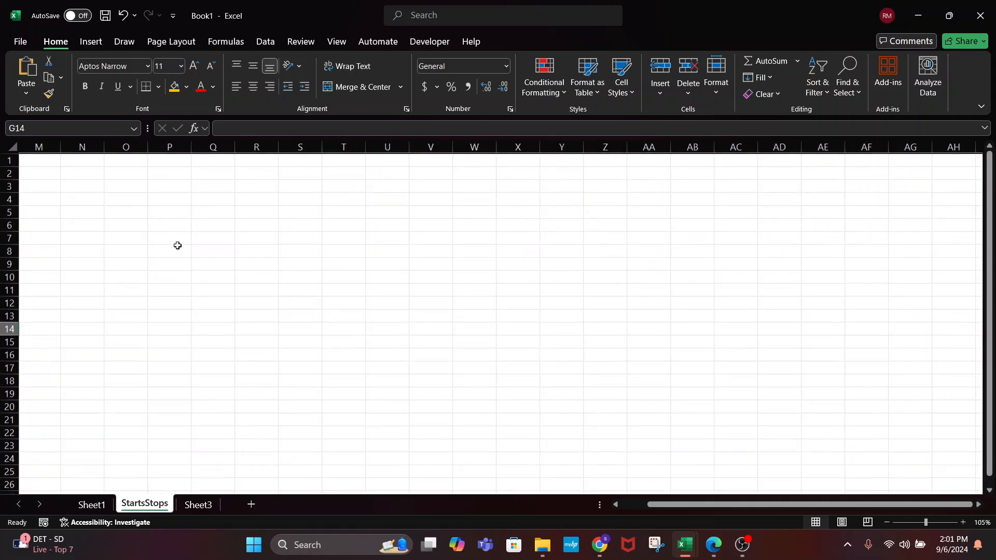
{"action": "scroll", "coordinate": [178, 246], "scroll_direction": "left", "scroll_amount": 6}
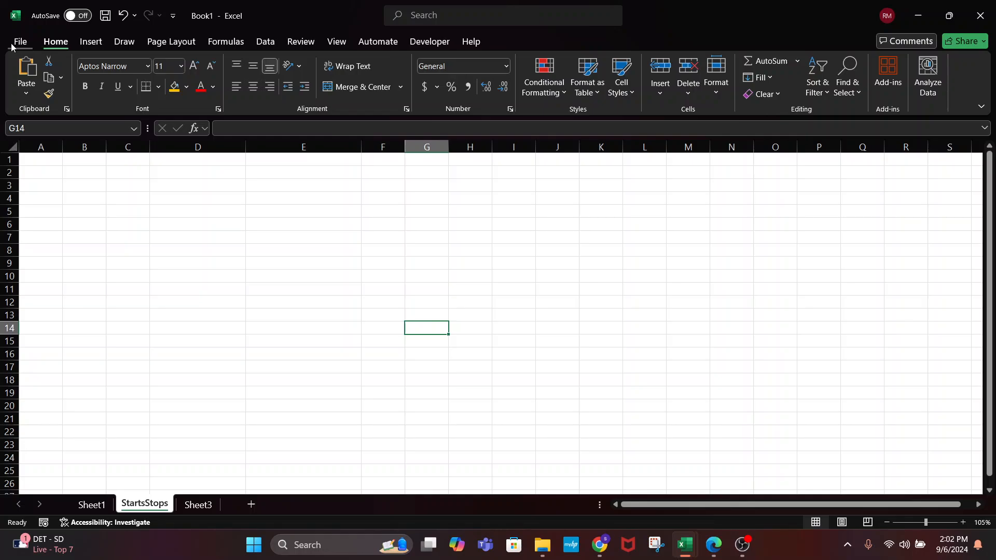
{"action": "left_click", "coordinate": [304, 289]}
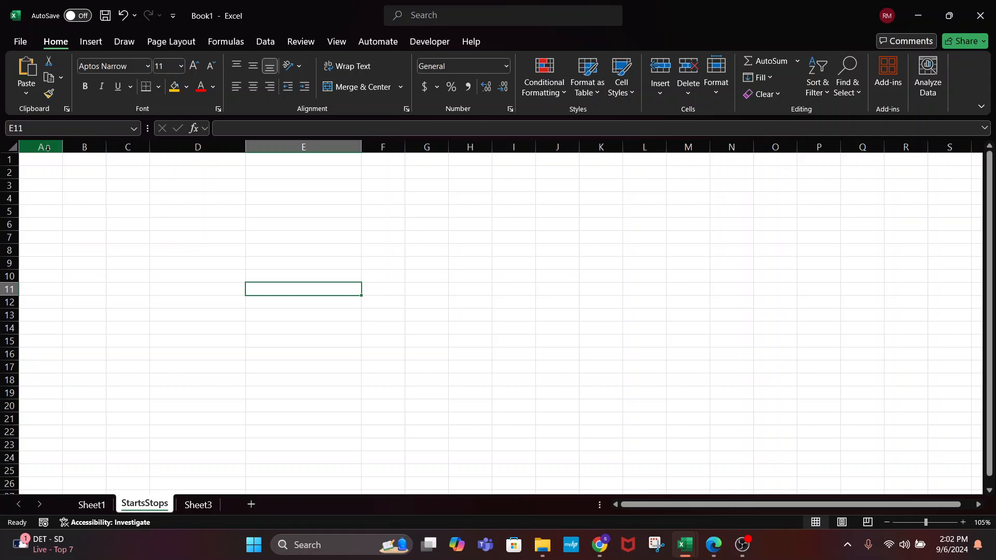
Enter the labels Name, Phone, Address and City down D3:D6
{"action": "left_click", "coordinate": [169, 192]}
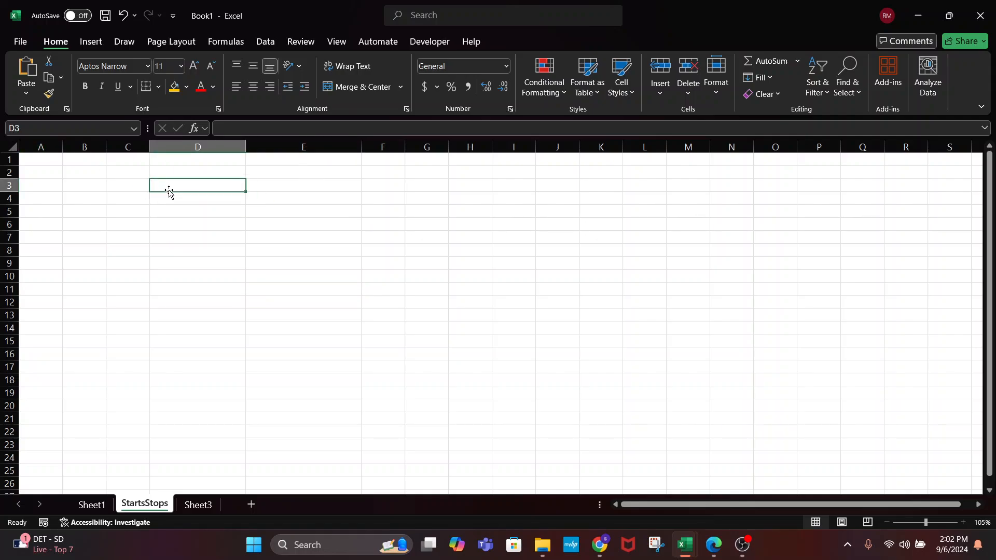
{"action": "type", "text": "nam"}
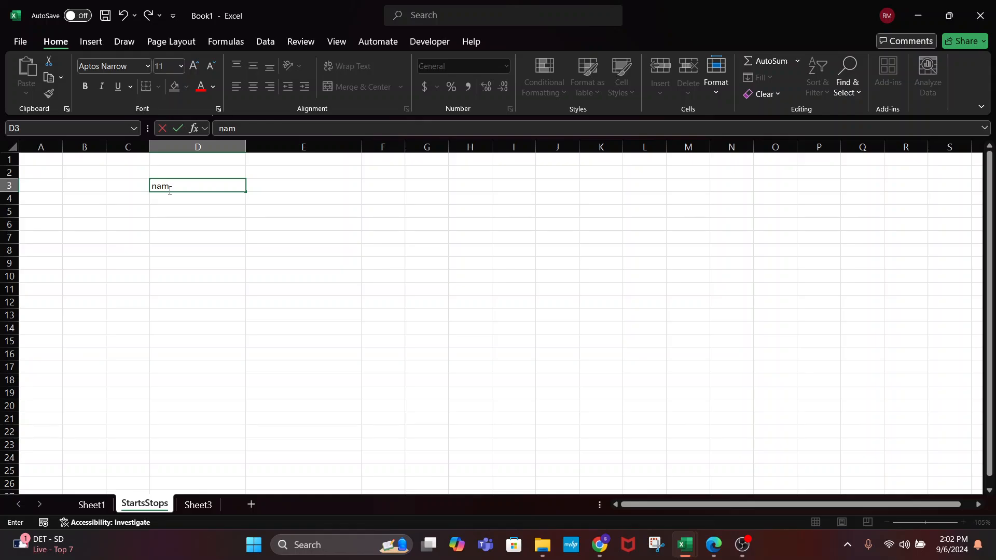
{"action": "key", "text": "BackSpace"}
{"action": "key", "text": "BackSpace"}
{"action": "key", "text": "BackSpace"}
{"action": "type", "text": "Name"}
{"action": "key", "text": "Return"}
{"action": "type", "text": "Pho"}
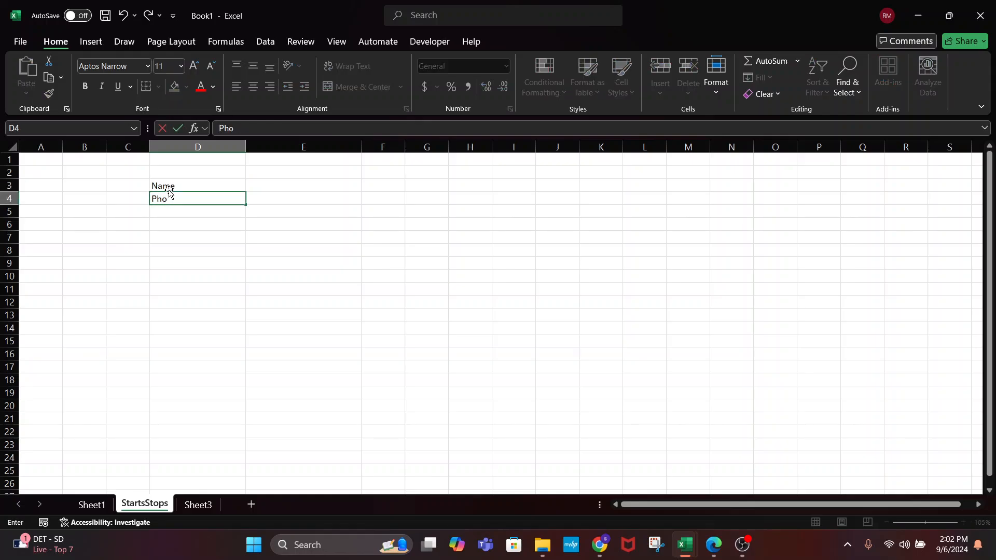
{"action": "type", "text": "ne"}
{"action": "key", "text": "Return"}
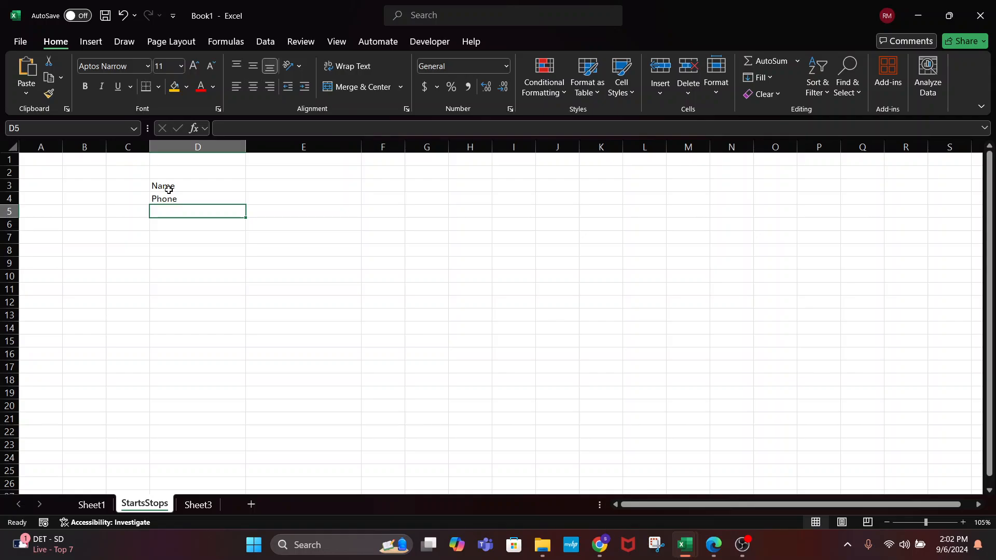
{"action": "type", "text": "Address"}
{"action": "key", "text": "Return"}
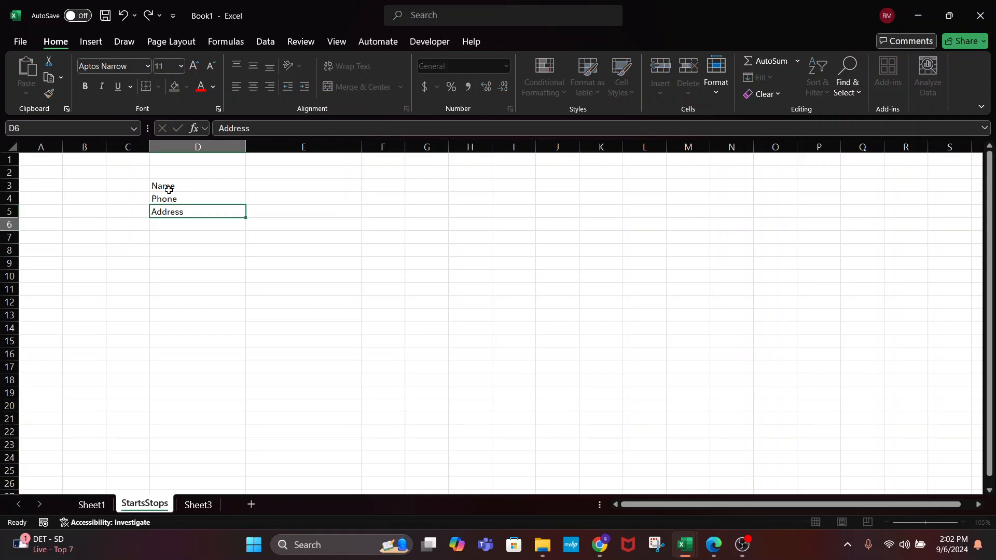
{"action": "type", "text": "City"}
{"action": "key", "text": "Return"}
Continue the list with State, Zip, Updated, Authorized and Comments in D7:D11
{"action": "type", "text": "State"}
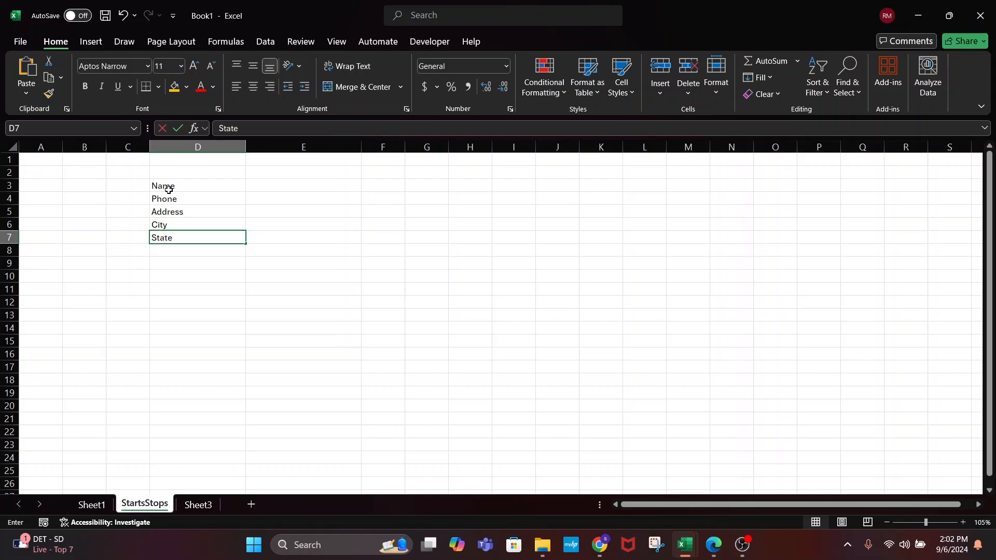
{"action": "key", "text": "Return"}
{"action": "type", "text": "Zip"}
{"action": "key", "text": "Return"}
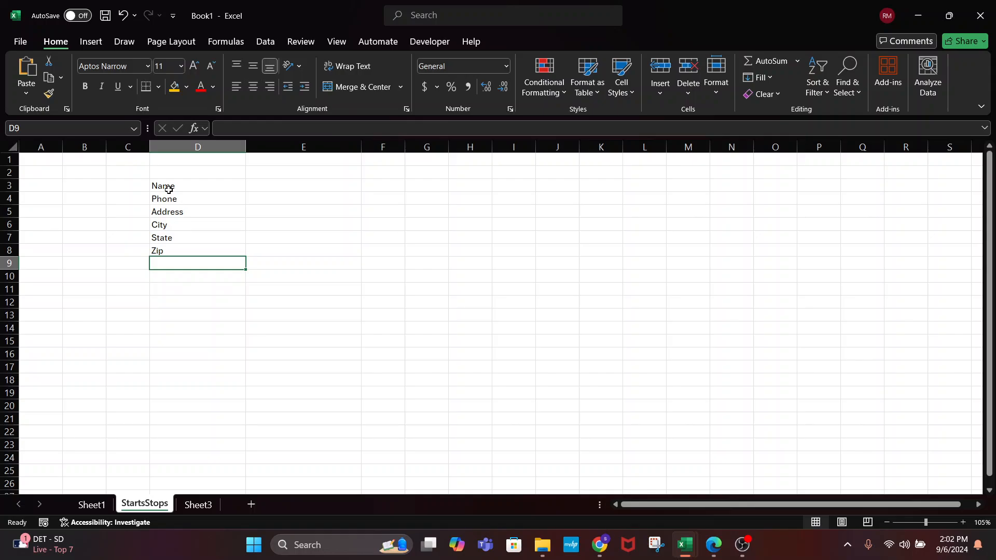
{"action": "type", "text": "Updated"}
{"action": "key", "text": "Return"}
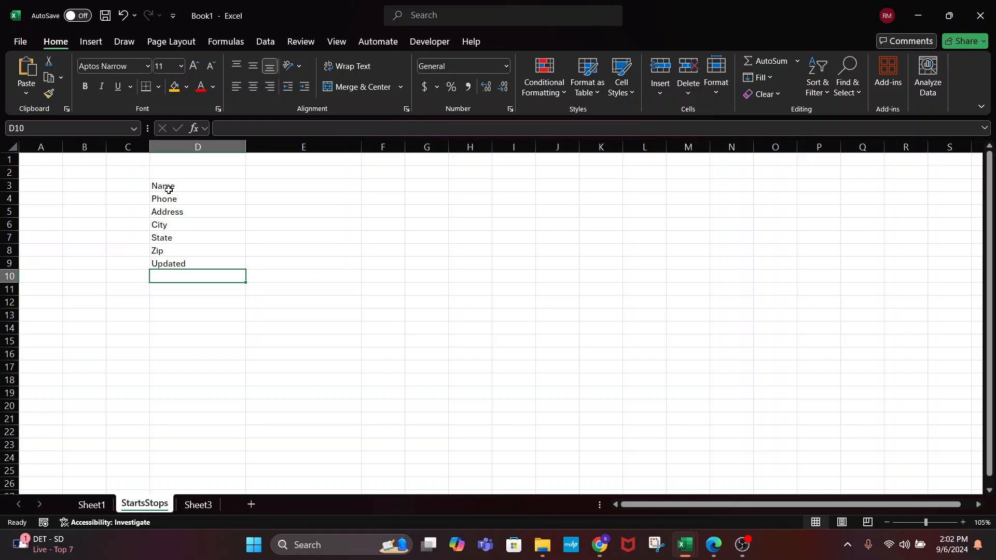
{"action": "type", "text": "Au"}
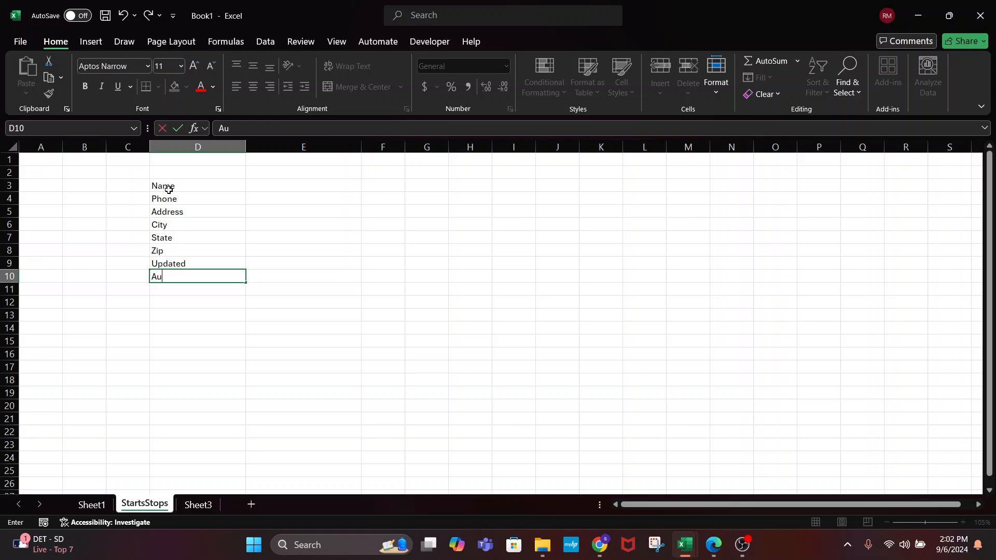
{"action": "type", "text": "thorized"}
{"action": "key", "text": "Return"}
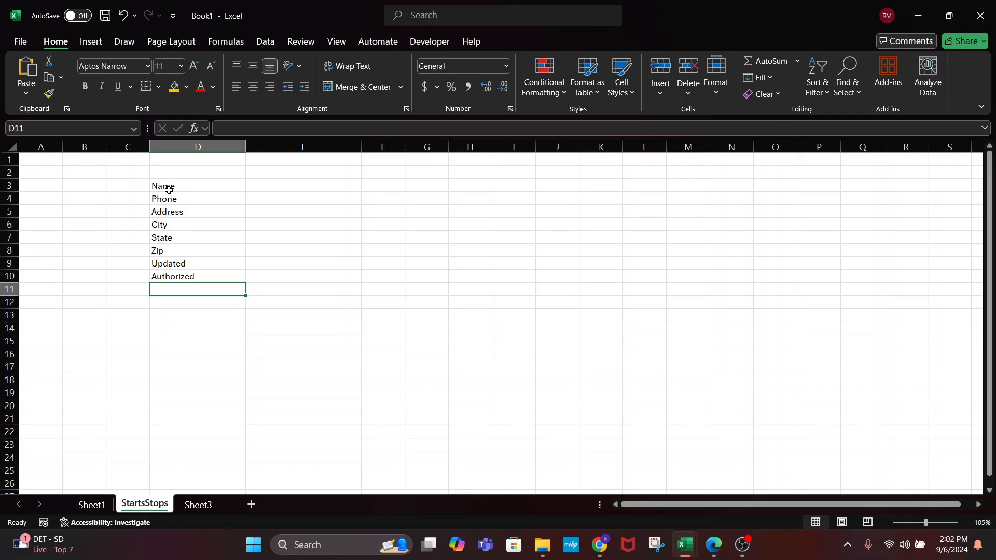
{"action": "type", "text": "Comments"}
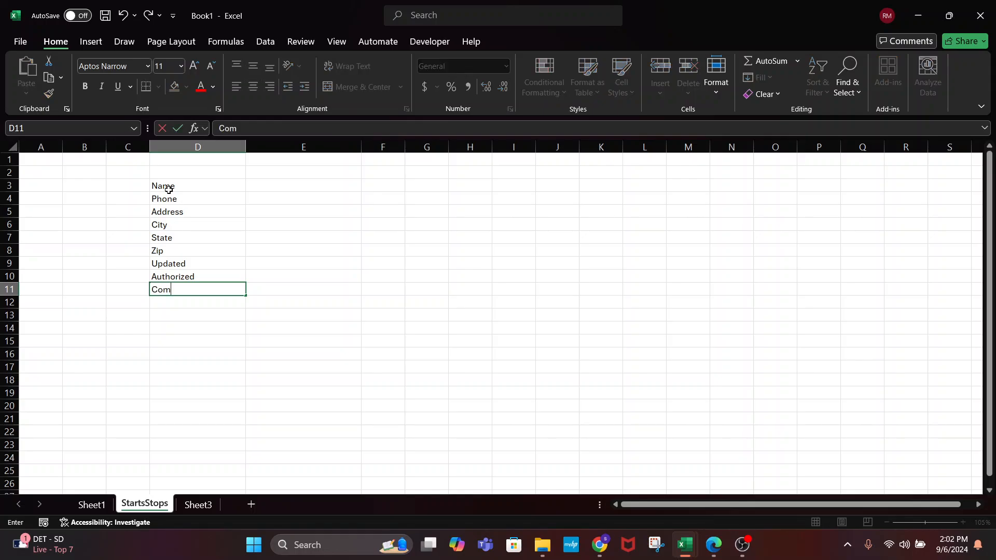
{"action": "key", "text": "Return"}
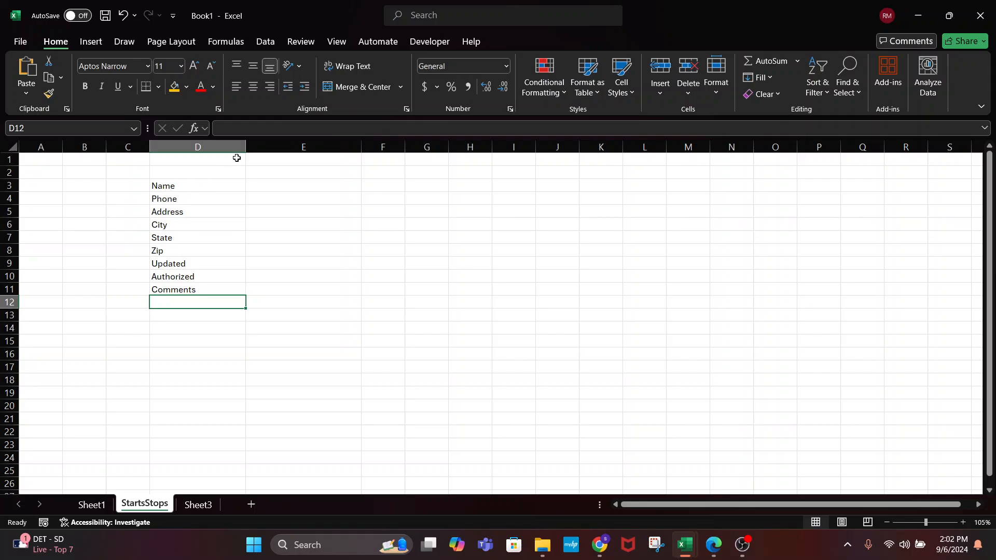
Widen column D and shift the labels down to open blank rows below Name and Phone
{"action": "left_click_drag", "start_coordinate": [249, 149], "coordinate": [387, 169]}
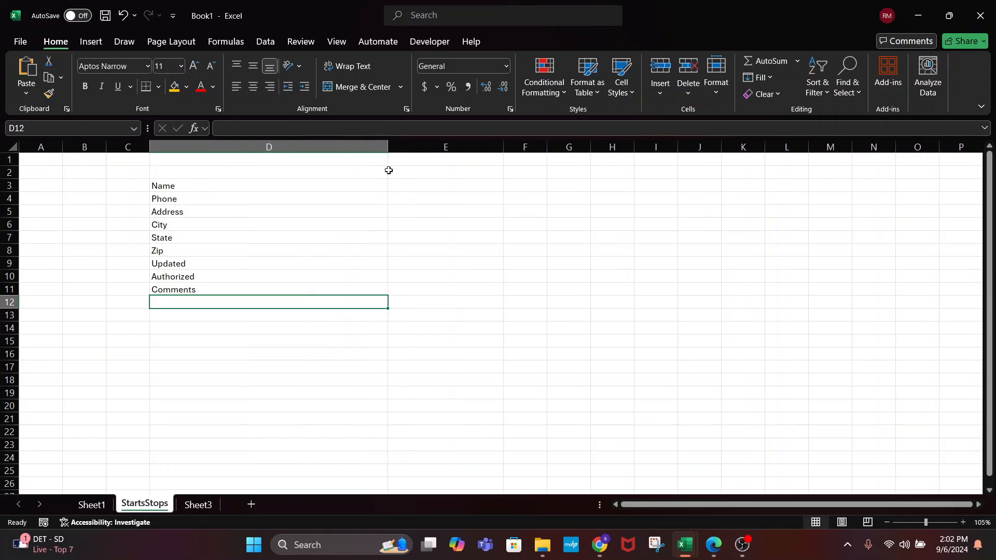
{"action": "left_click", "coordinate": [235, 177]}
{"action": "left_click", "coordinate": [237, 185]}
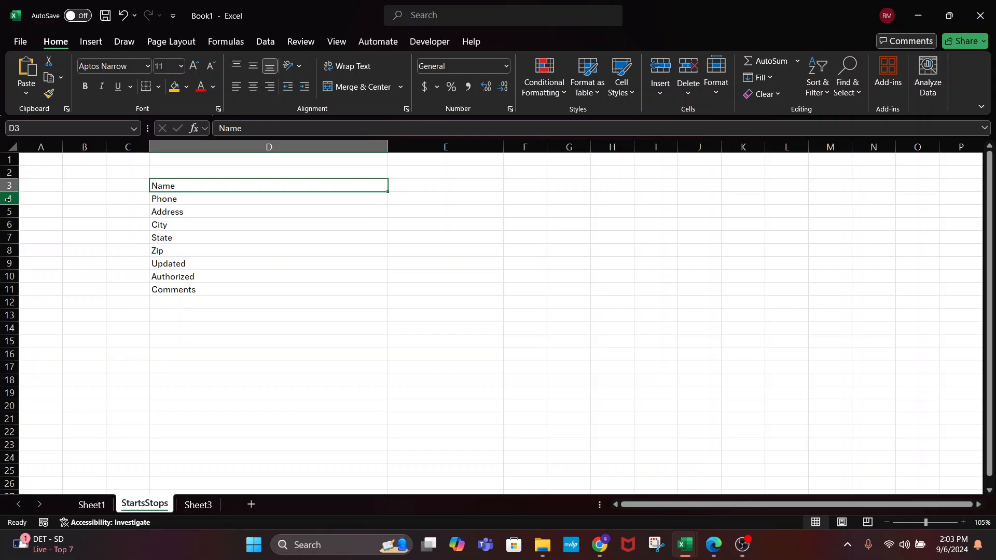
{"action": "left_click_drag", "start_coordinate": [10, 198], "coordinate": [11, 289]}
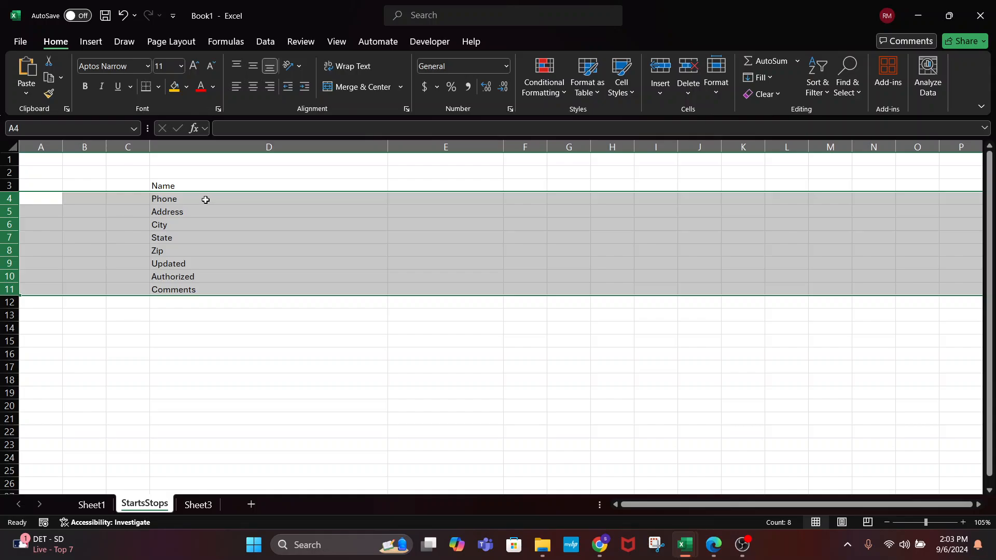
{"action": "left_click_drag", "start_coordinate": [207, 193], "coordinate": [200, 296]}
{"action": "left_click", "coordinate": [198, 214]}
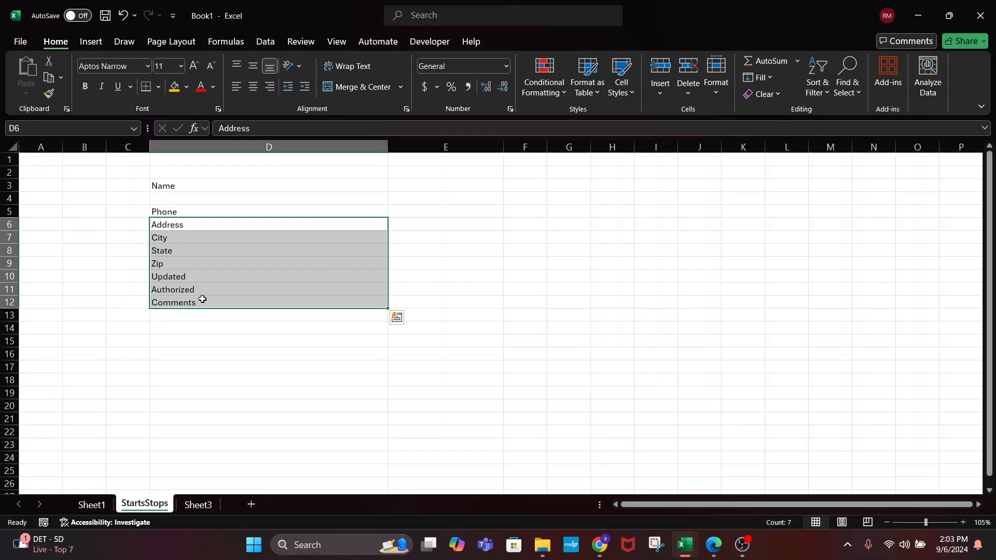
{"action": "left_click_drag", "start_coordinate": [207, 222], "coordinate": [202, 315]}
Open blank rows under Address, City and State, ending with Zip at D13 and Updated–Comments in D15:D17
{"action": "left_click", "coordinate": [198, 251]}
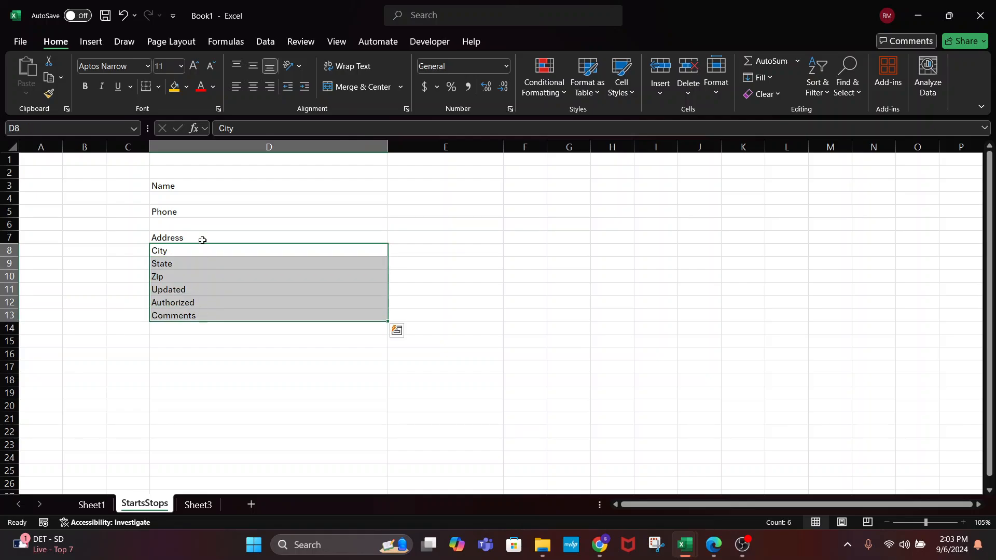
{"action": "left_click_drag", "start_coordinate": [202, 243], "coordinate": [202, 327]}
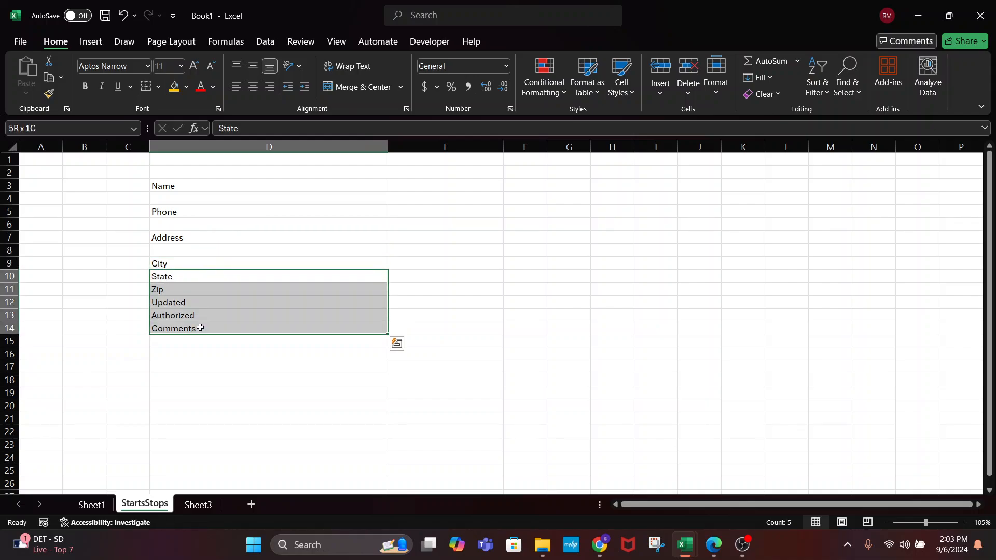
{"action": "left_click_drag", "start_coordinate": [200, 269], "coordinate": [200, 340]}
{"action": "left_click", "coordinate": [199, 298]}
{"action": "left_click_drag", "start_coordinate": [204, 296], "coordinate": [210, 338]}
{"action": "left_click", "coordinate": [201, 327]}
{"action": "left_click", "coordinate": [209, 351]}
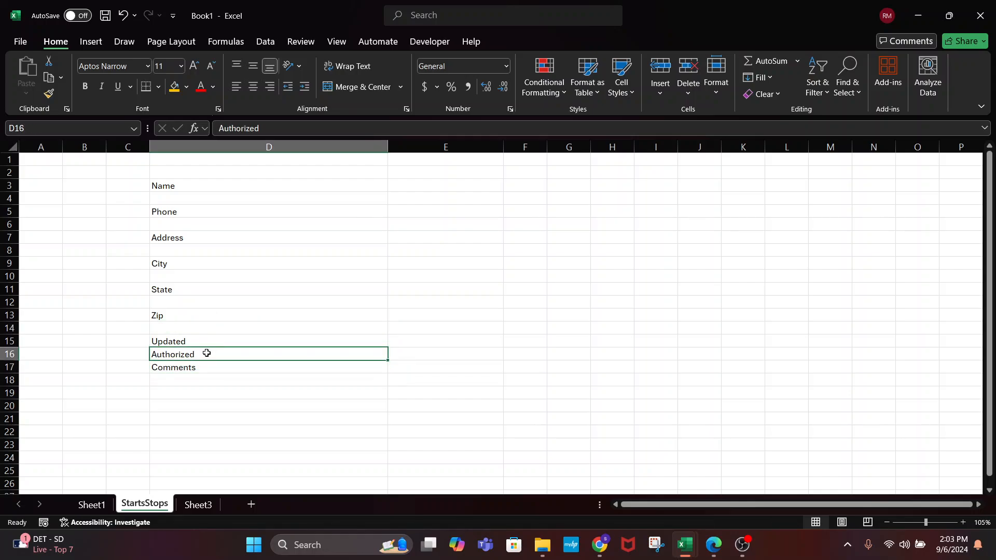
{"action": "left_click", "coordinate": [205, 366]}
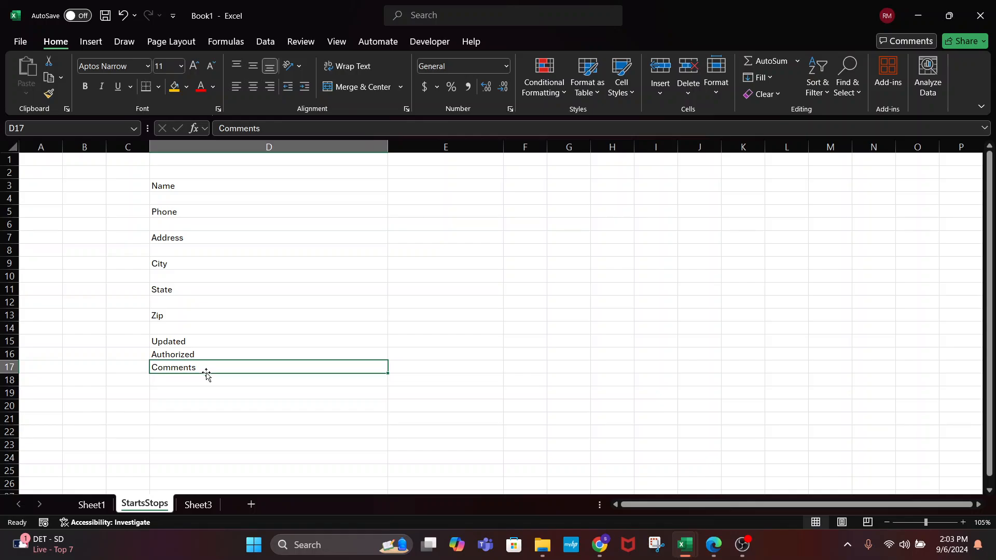
{"action": "left_click_drag", "start_coordinate": [196, 384], "coordinate": [206, 438]}
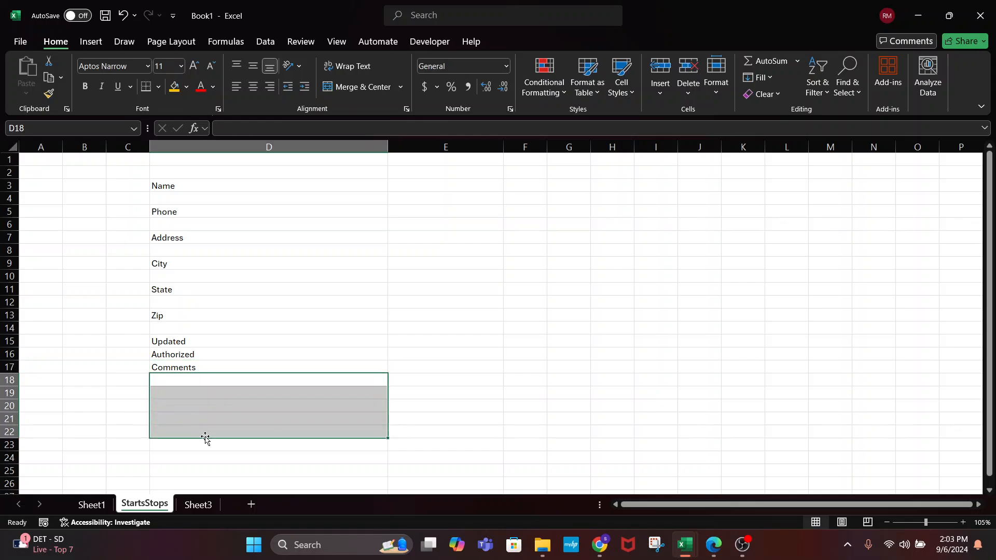
Merge D18:D22 into one top-aligned cell with an outside border as the comments box
{"action": "left_click", "coordinate": [357, 87]}
{"action": "left_click", "coordinate": [236, 71]}
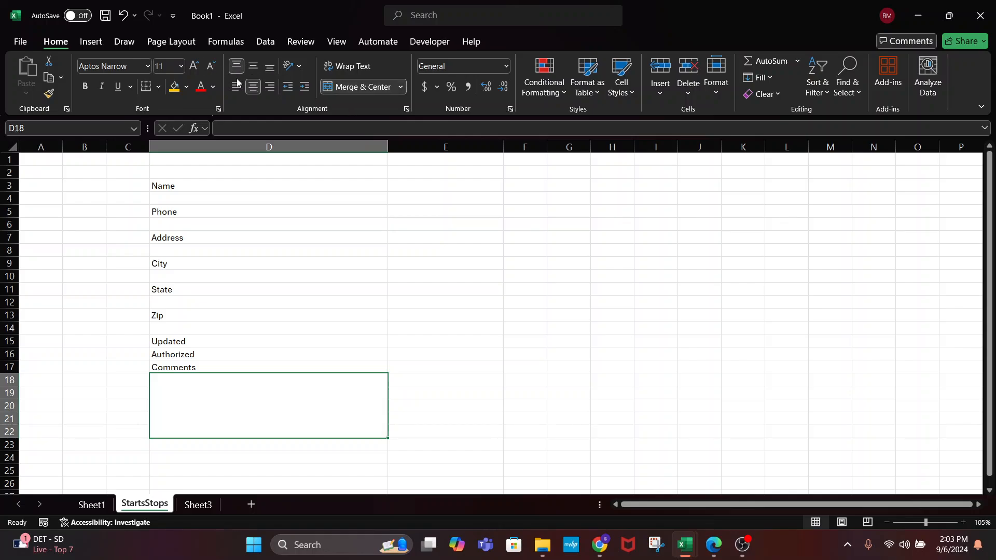
{"action": "left_click", "coordinate": [158, 87]}
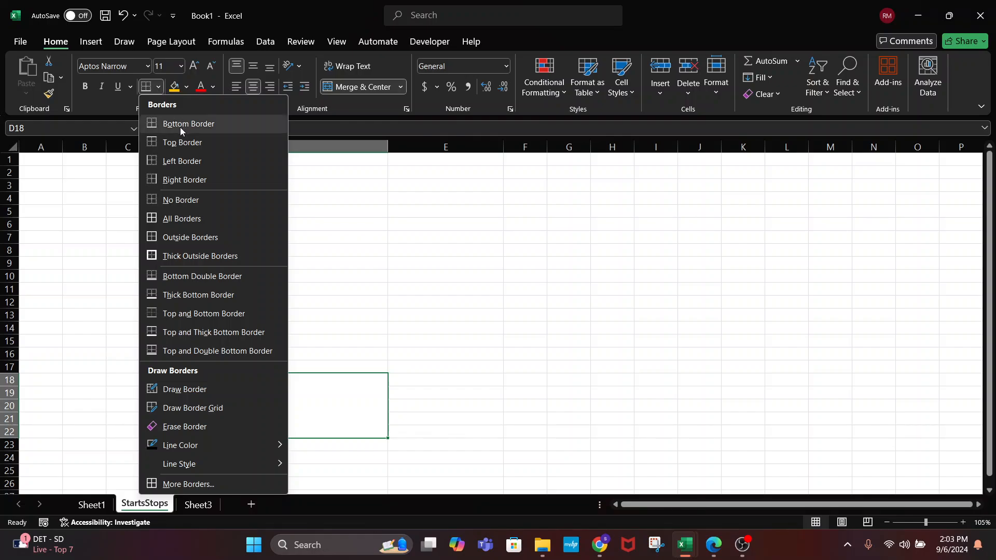
{"action": "left_click", "coordinate": [184, 238]}
{"action": "left_click", "coordinate": [249, 315]}
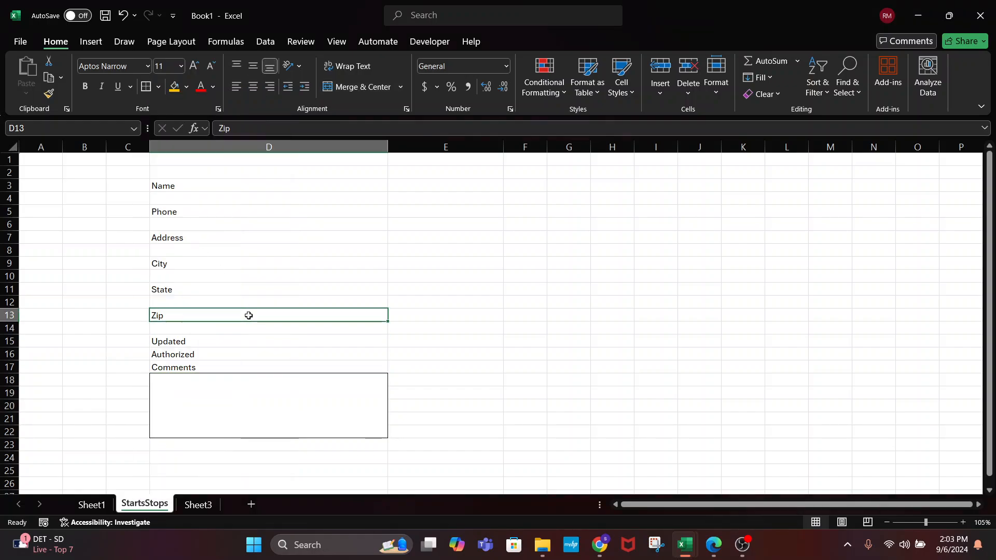
{"action": "left_click", "coordinate": [212, 377]}
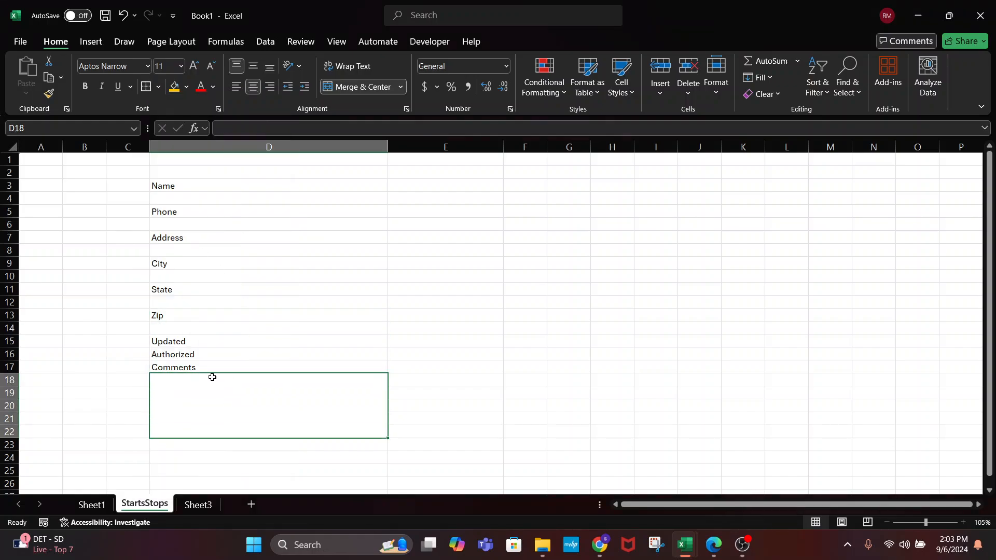
Give the Name through Comments label cells All Borders and a light blue fill
{"action": "left_click", "coordinate": [191, 202]}
{"action": "left_click", "coordinate": [189, 220]}
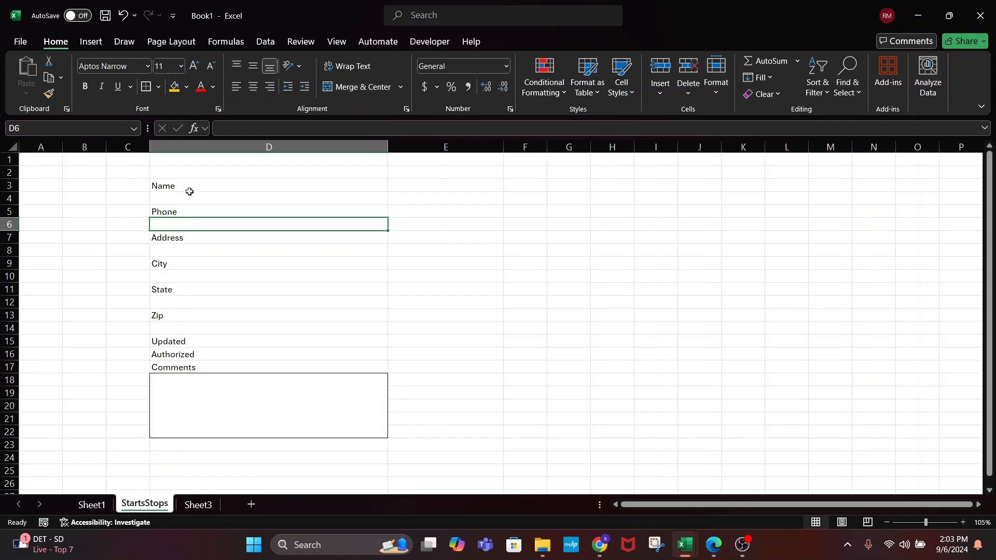
{"action": "left_click", "coordinate": [188, 191]}
{"action": "left_click", "coordinate": [188, 214], "text": "ctrl"}
{"action": "left_click", "coordinate": [186, 238], "text": "ctrl"}
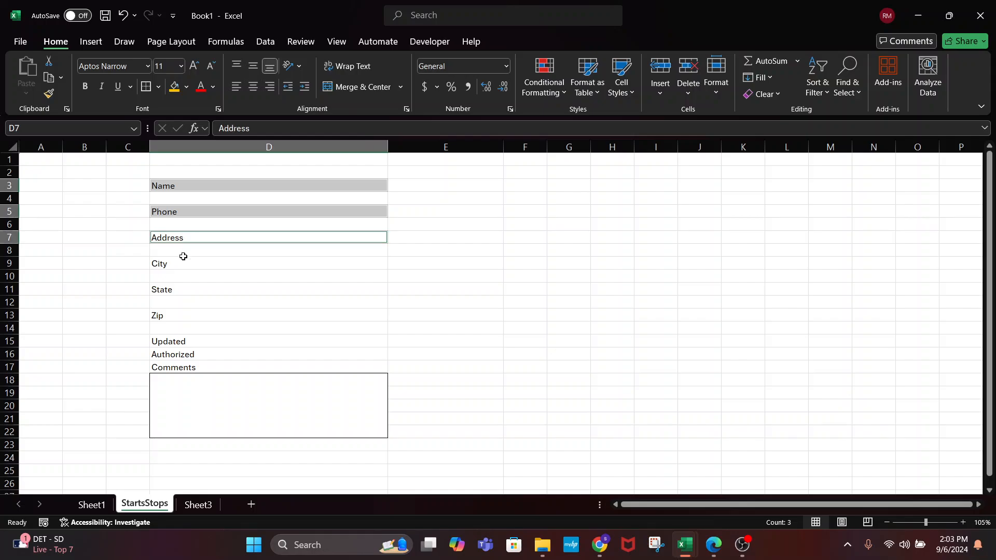
{"action": "left_click", "coordinate": [182, 265], "text": "ctrl"}
{"action": "left_click", "coordinate": [180, 293], "text": "ctrl"}
{"action": "left_click", "coordinate": [178, 314], "text": "ctrl"}
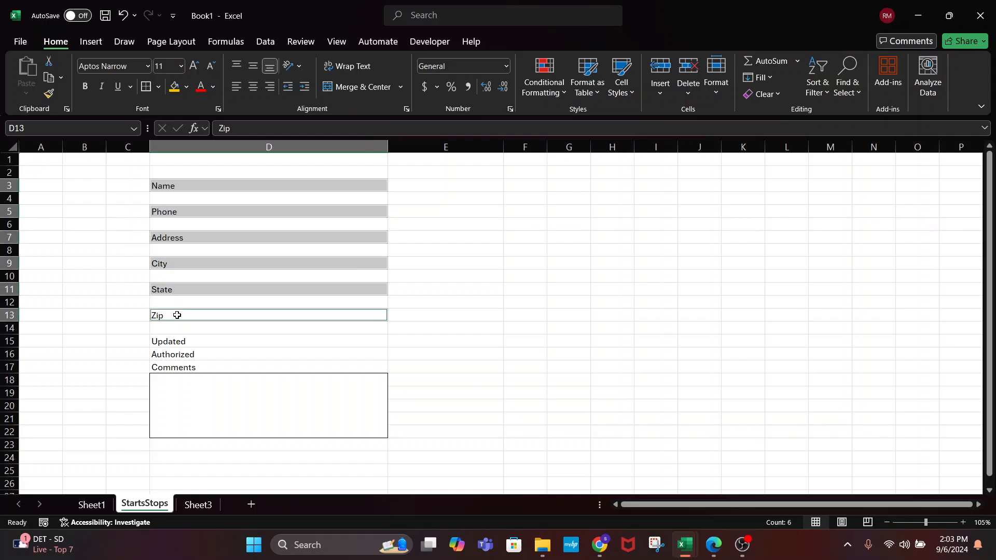
{"action": "left_click", "coordinate": [176, 340], "text": "ctrl"}
{"action": "left_click", "coordinate": [176, 350], "text": "ctrl"}
{"action": "left_click", "coordinate": [177, 364], "text": "ctrl"}
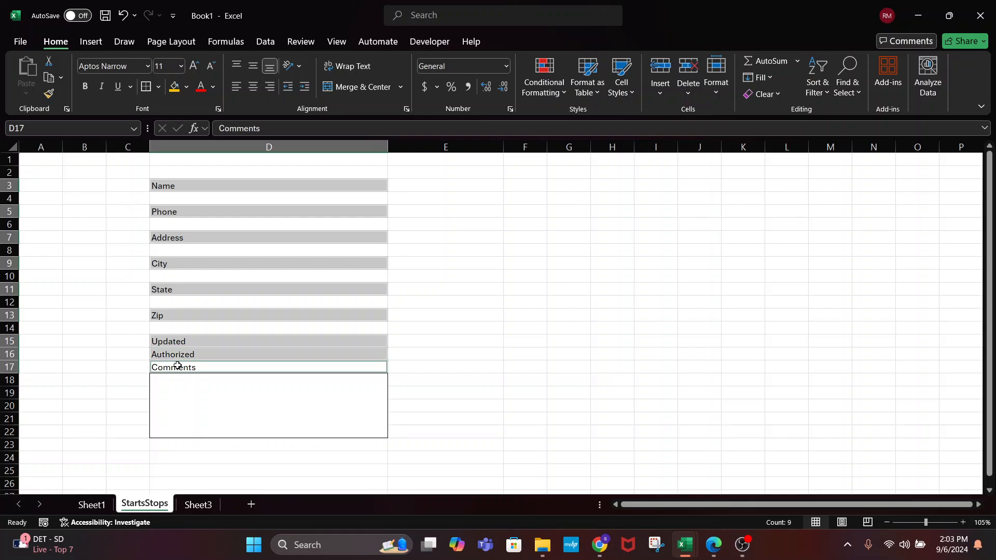
{"action": "left_click", "coordinate": [148, 89]}
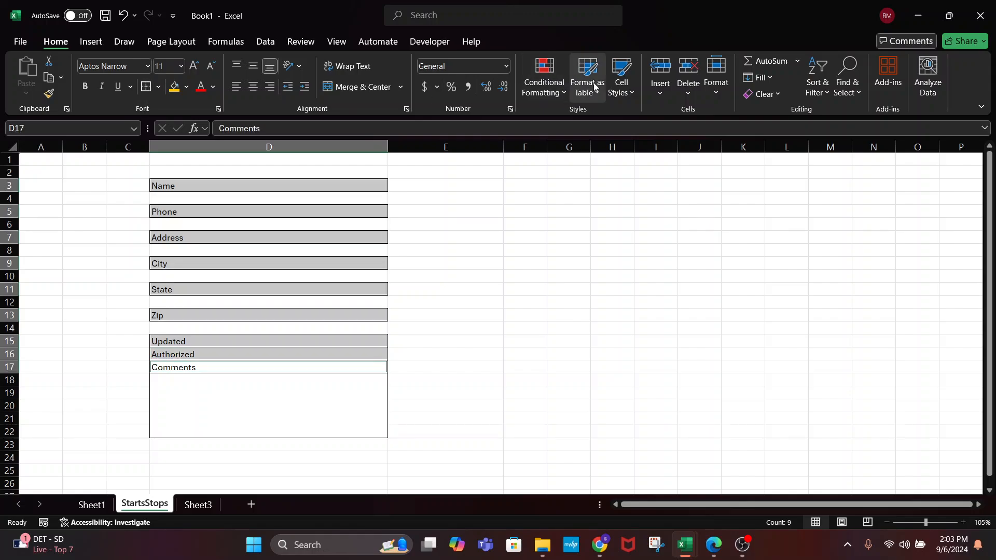
{"action": "left_click", "coordinate": [186, 87]}
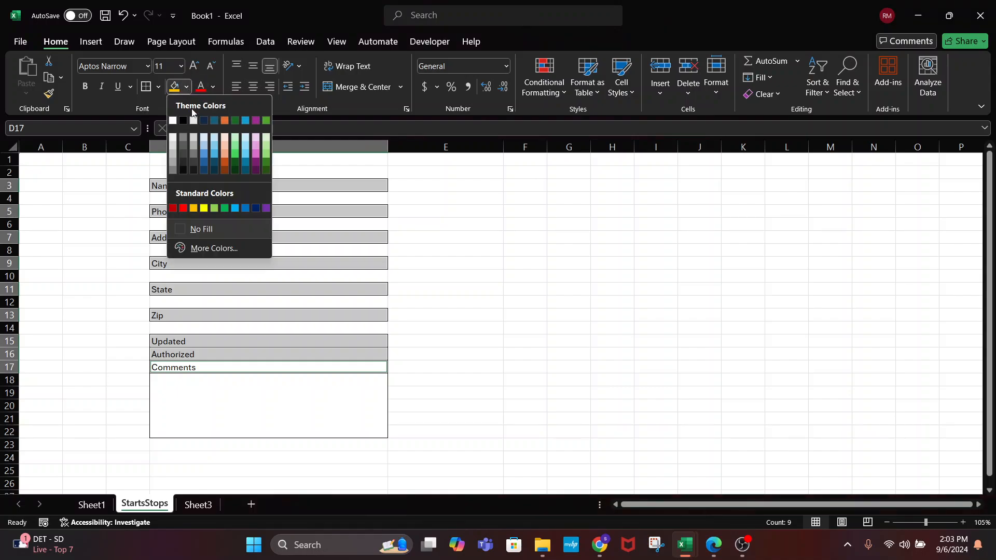
{"action": "left_click", "coordinate": [205, 144]}
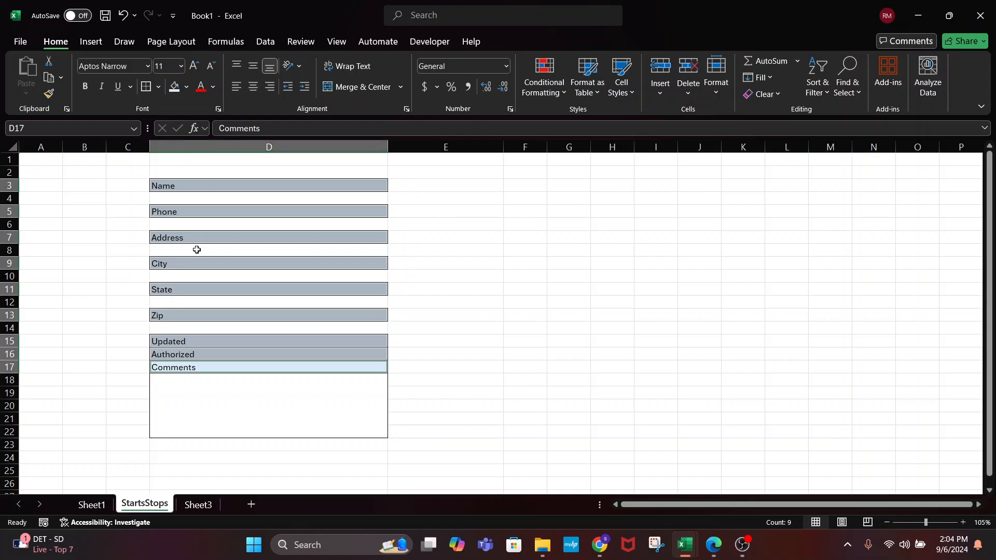
Select the blank entry cells D4, D6, D8, D10, D12 and D14 beneath the labels
{"action": "left_click", "coordinate": [183, 199]}
{"action": "left_click", "coordinate": [180, 222], "text": "ctrl"}
{"action": "left_click", "coordinate": [178, 250], "text": "ctrl"}
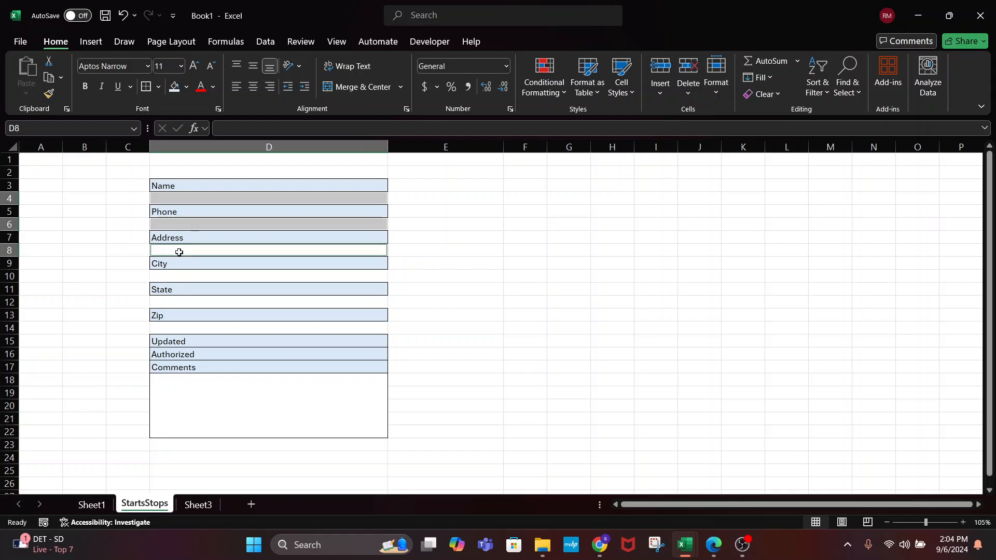
{"action": "left_click", "coordinate": [182, 273], "text": "ctrl"}
{"action": "left_click", "coordinate": [182, 301], "text": "ctrl"}
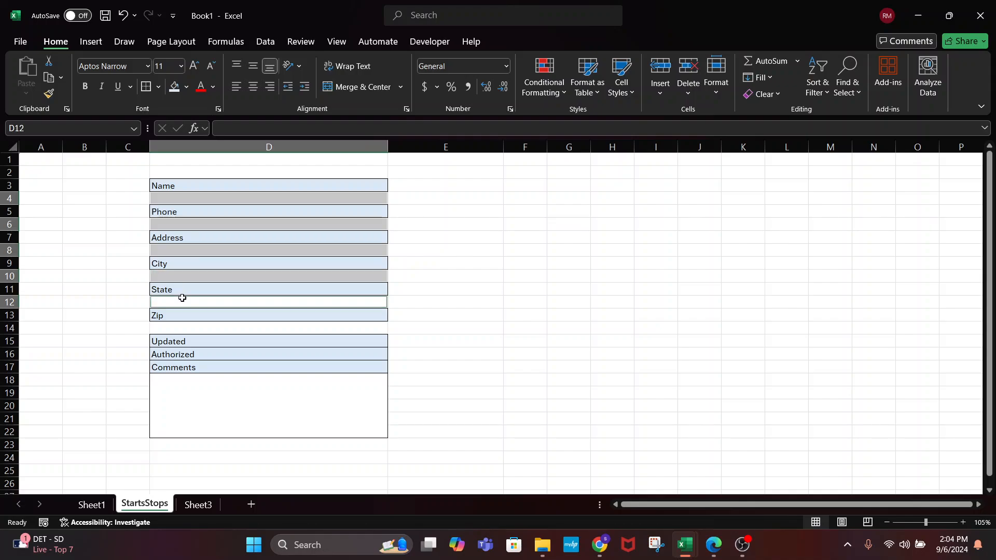
{"action": "left_click", "coordinate": [181, 328], "text": "ctrl"}
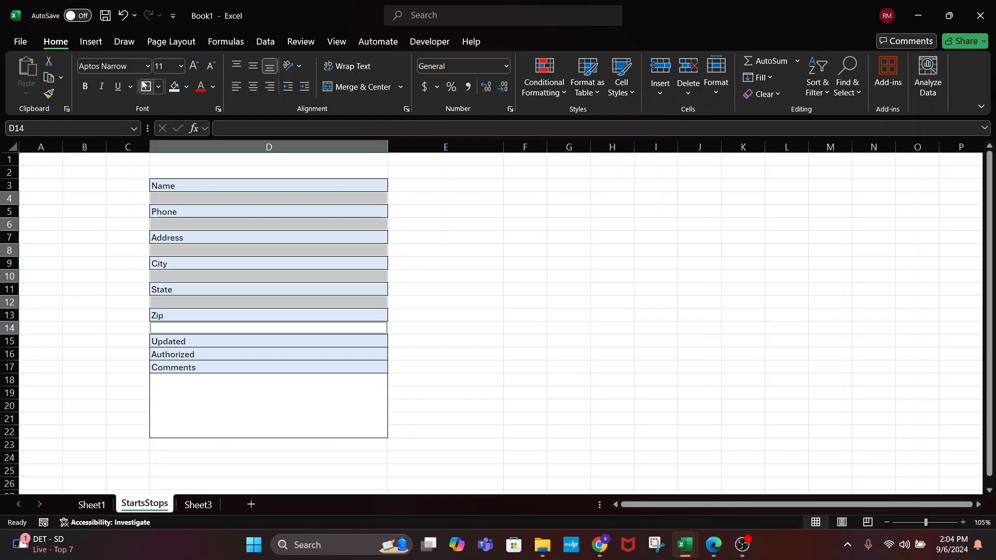
{"action": "left_click", "coordinate": [522, 292]}
Enter a sample person's name in D4 under Name, then step through the Phone and Address entry cells
{"action": "left_click", "coordinate": [181, 198]}
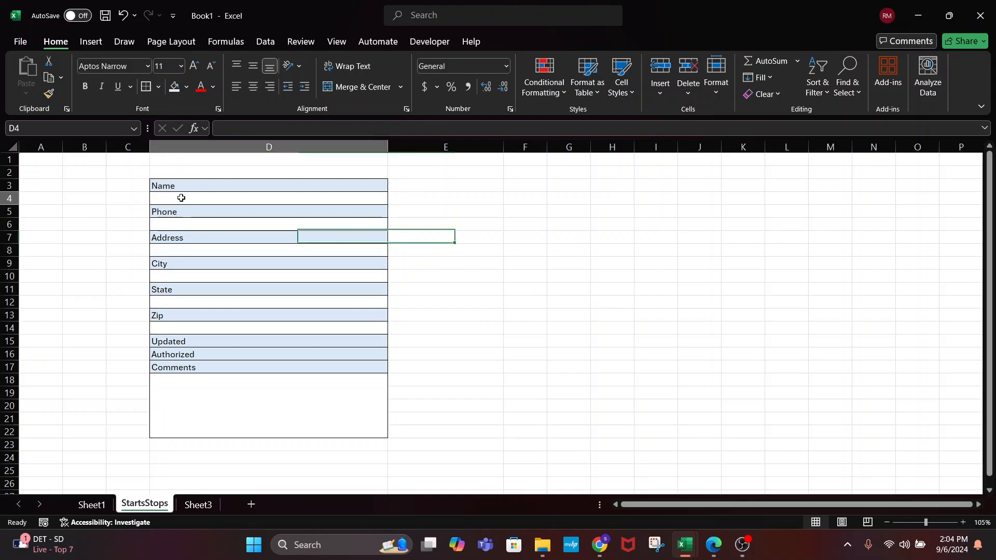
{"action": "type", "text": "Phil"}
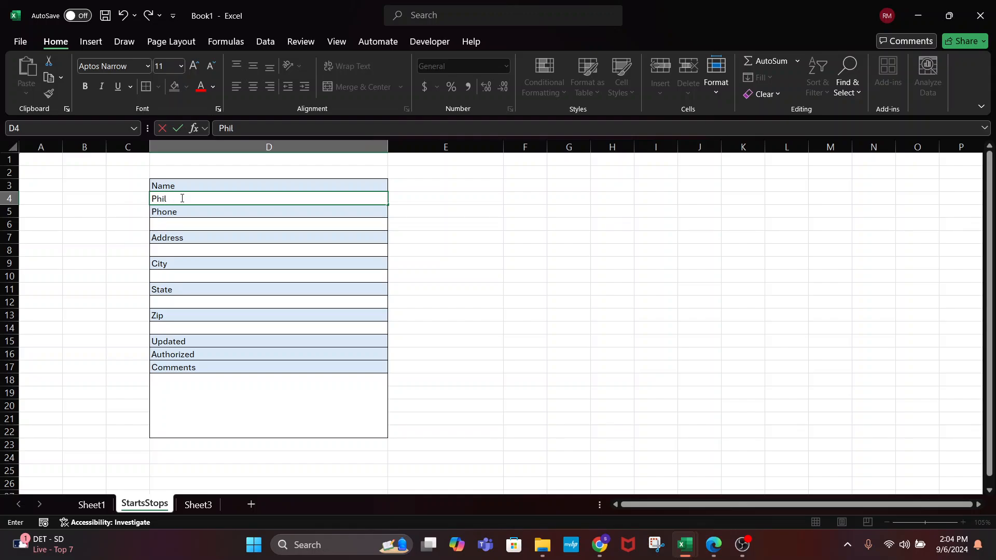
{"action": "type", "text": " Good"}
{"action": "key", "text": "Tab"}
{"action": "left_click", "coordinate": [178, 224]}
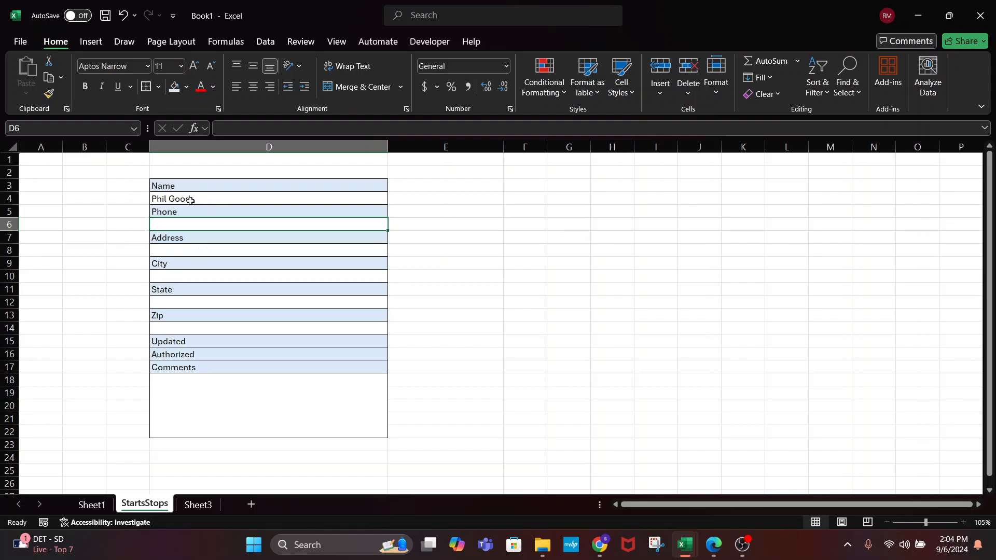
{"action": "left_click", "coordinate": [189, 212]}
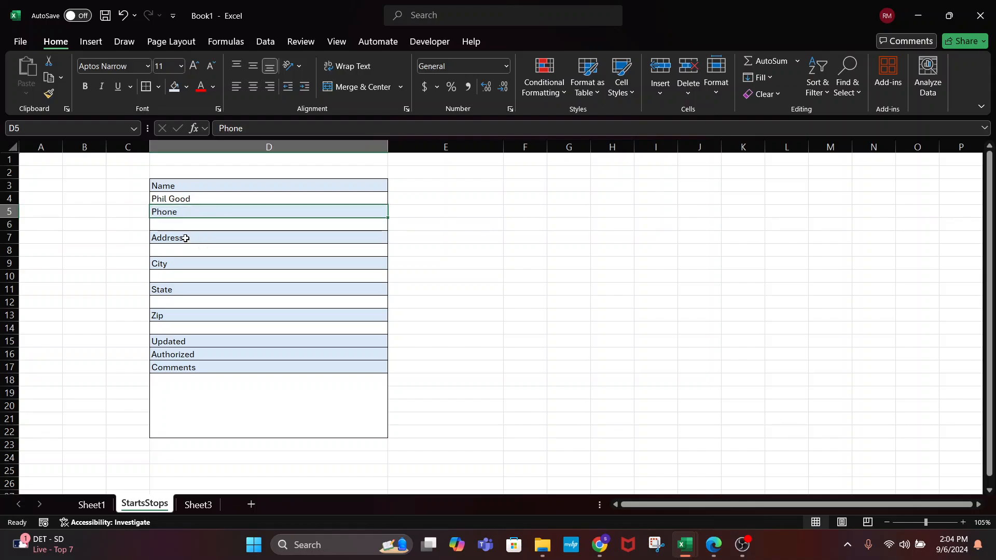
{"action": "left_click", "coordinate": [190, 222]}
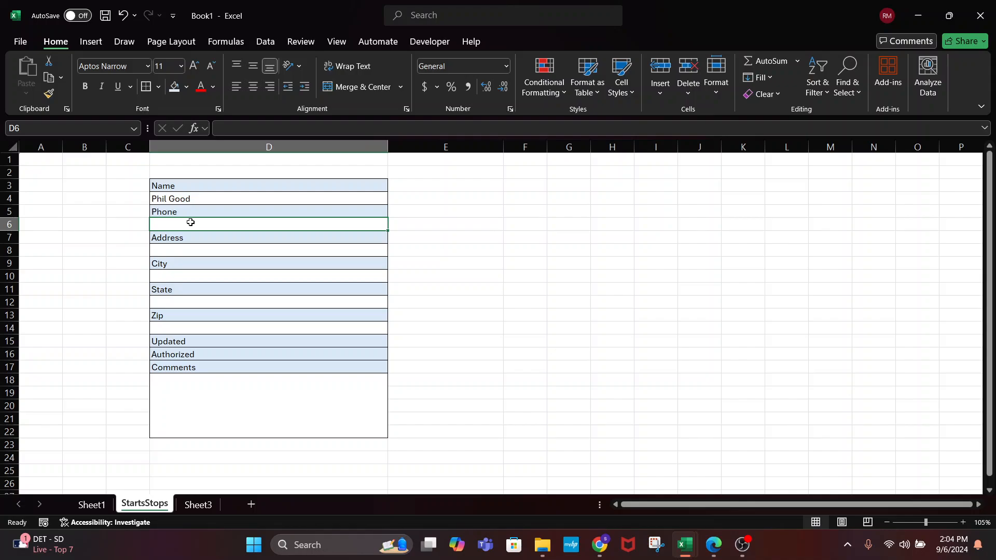
{"action": "left_click", "coordinate": [190, 247]}
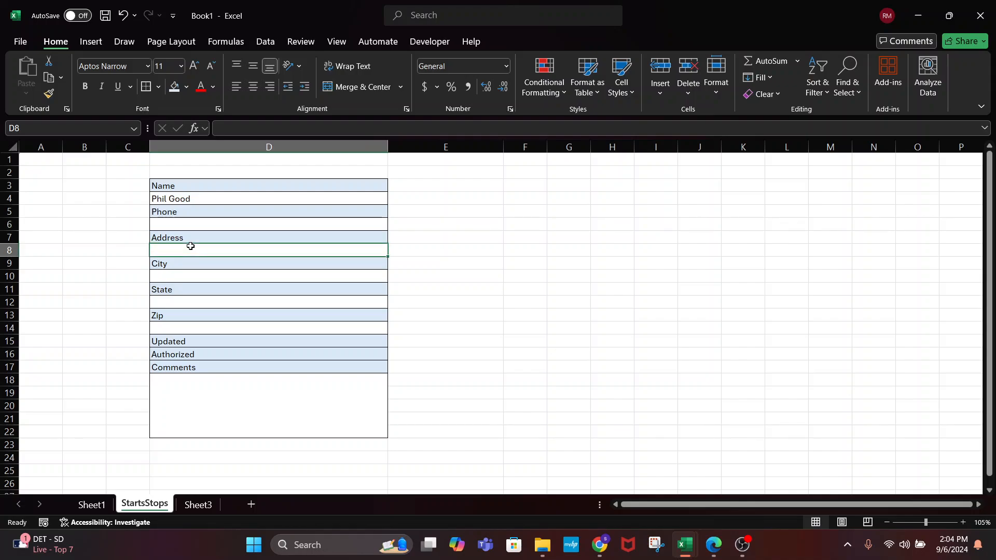
{"action": "left_click", "coordinate": [341, 263], "text": "alt"}
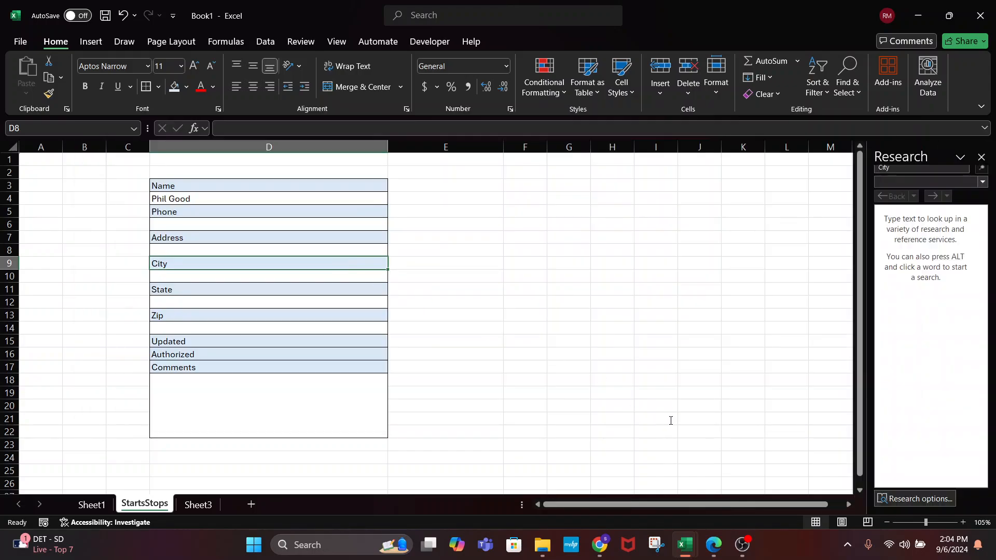
{"action": "key", "text": "alt+F11"}
{"action": "key", "text": "alt+F11"}
{"action": "left_click", "coordinate": [742, 545]}
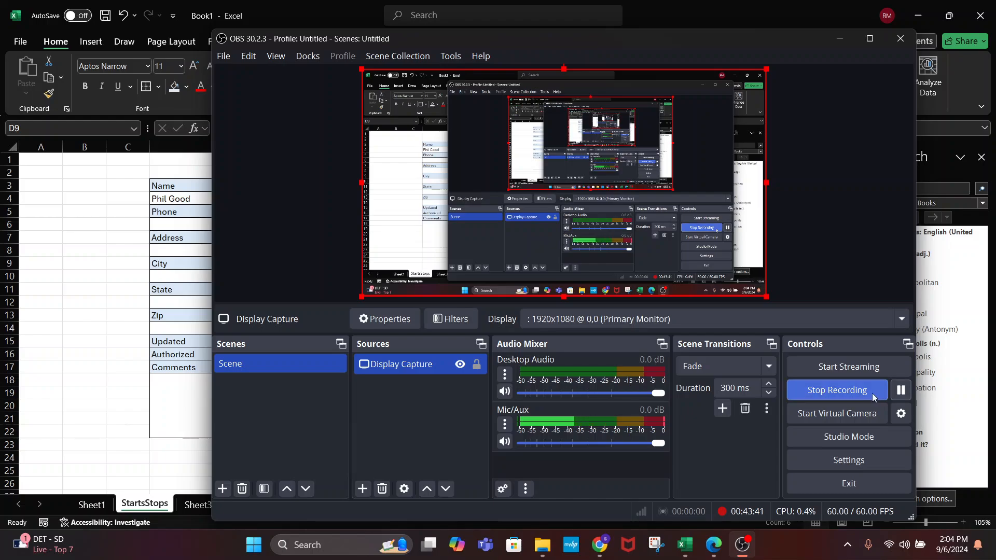
{"action": "left_click", "coordinate": [899, 392]}
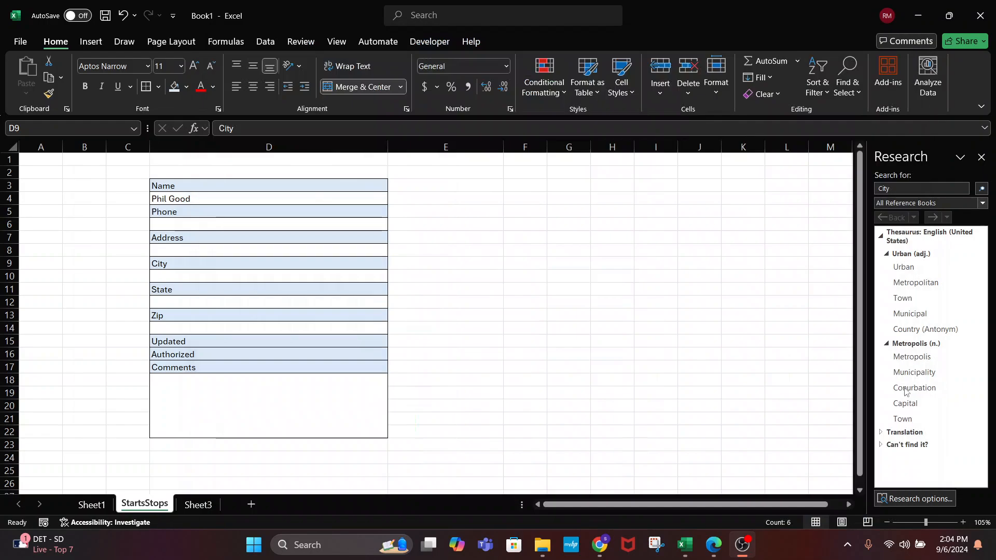
{"action": "left_click", "coordinate": [275, 266]}
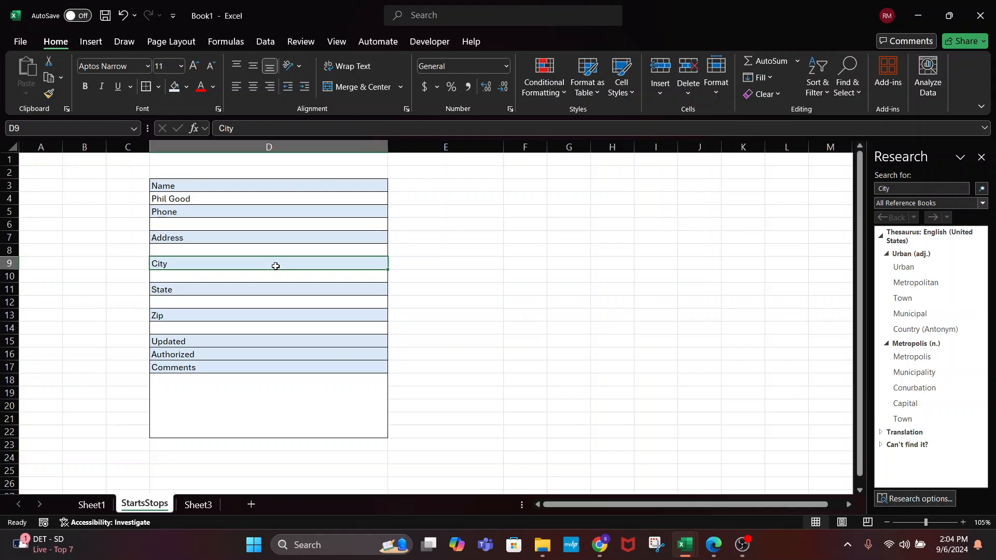
{"action": "left_click", "coordinate": [373, 397]}
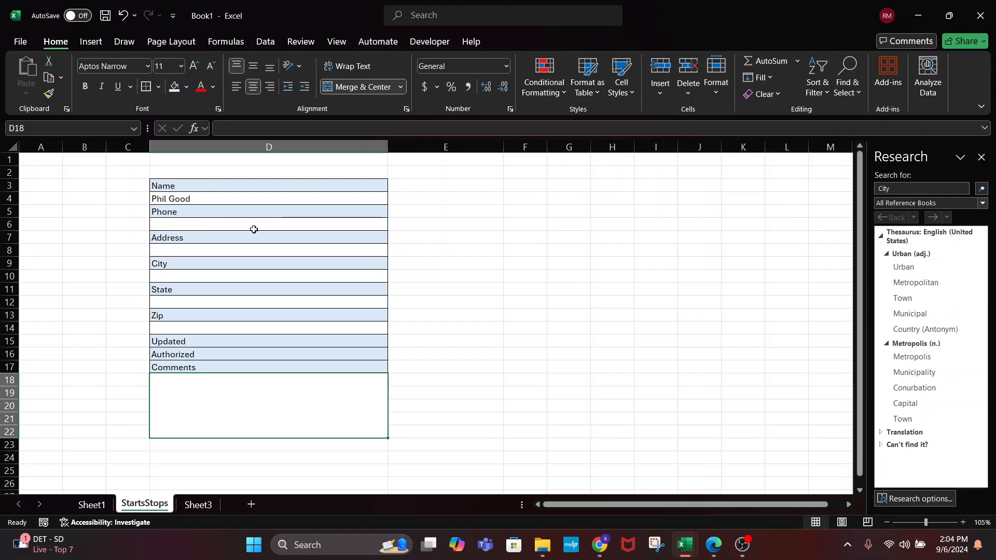
{"action": "key", "text": "alt+Tab"}
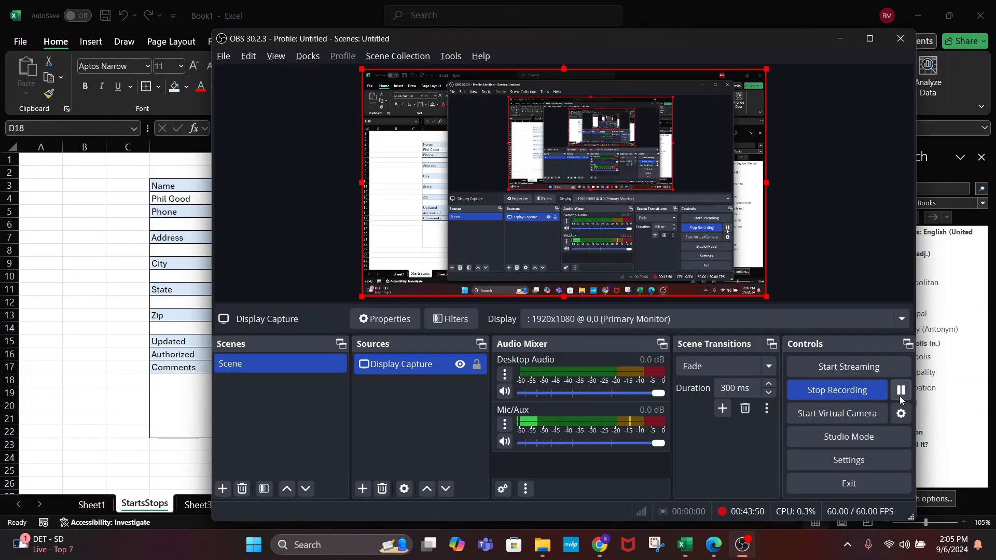
{"action": "key", "text": "alt+Tab"}
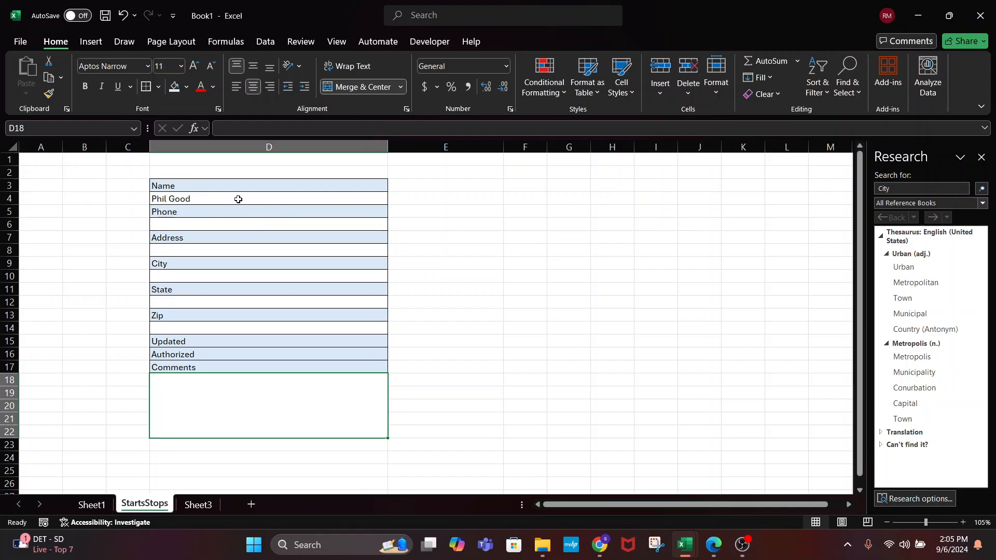
{"action": "left_click", "coordinate": [280, 185]}
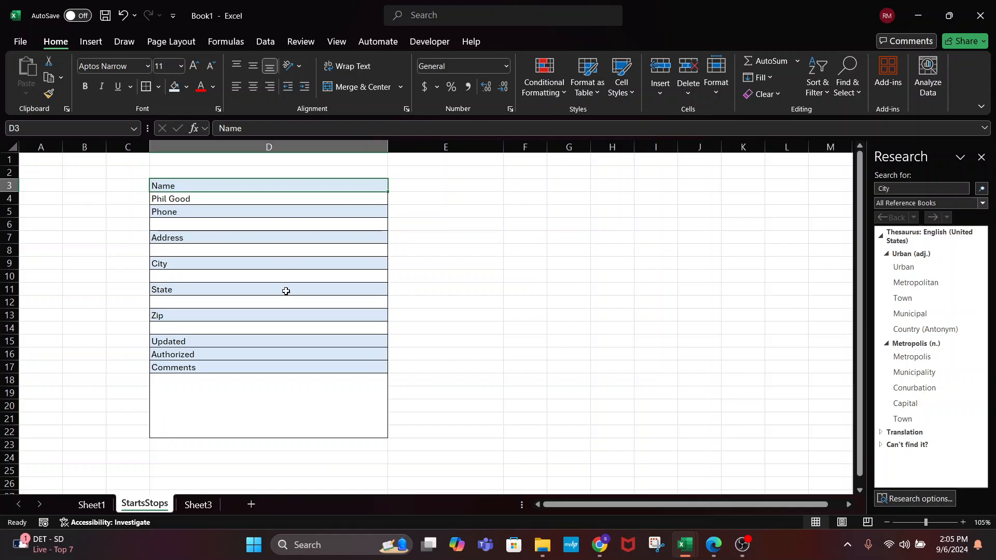
{"action": "left_click", "coordinate": [267, 149]}
{"action": "left_click", "coordinate": [250, 459]}
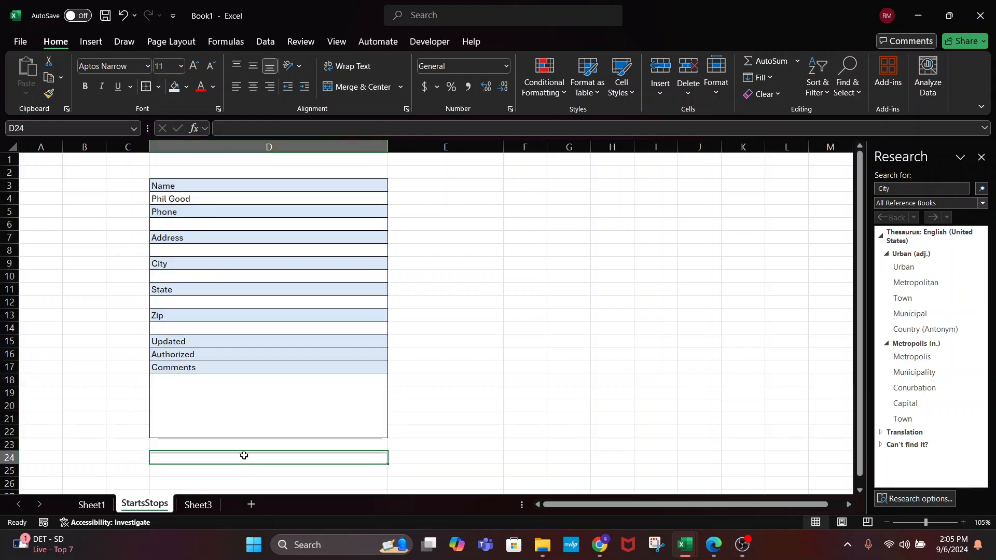
{"action": "left_click", "coordinate": [207, 248]}
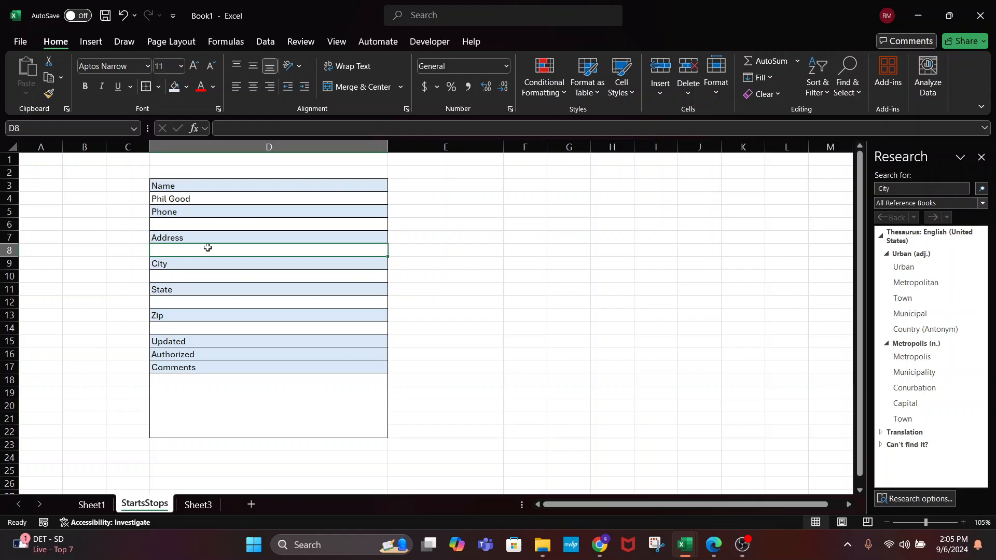
{"action": "double_click", "coordinate": [242, 380]}
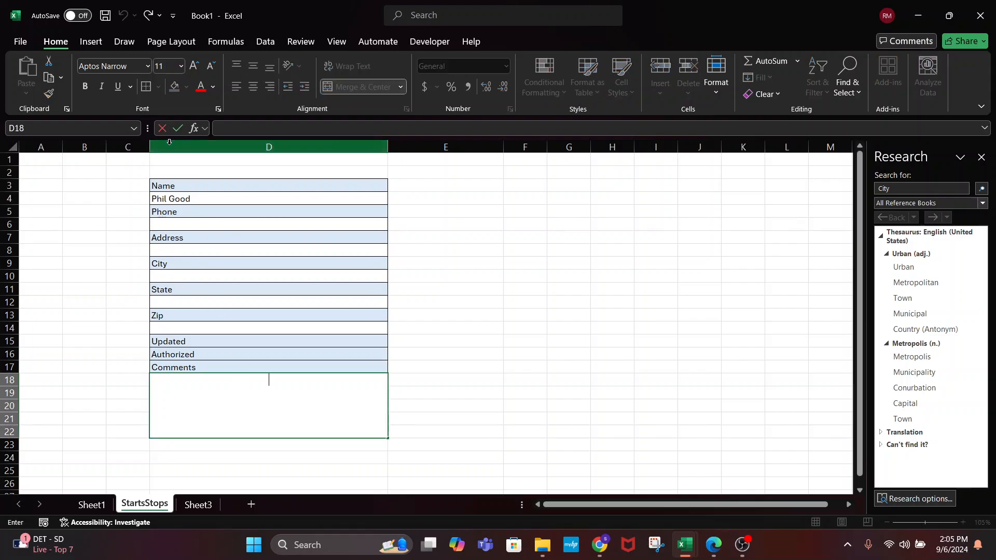
{"action": "left_click", "coordinate": [189, 227]}
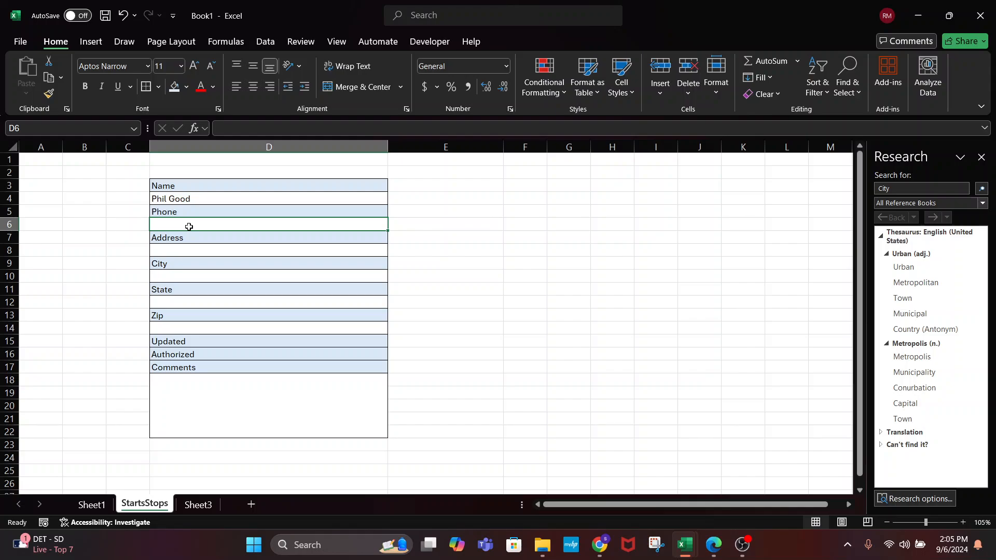
{"action": "left_click", "coordinate": [193, 251]}
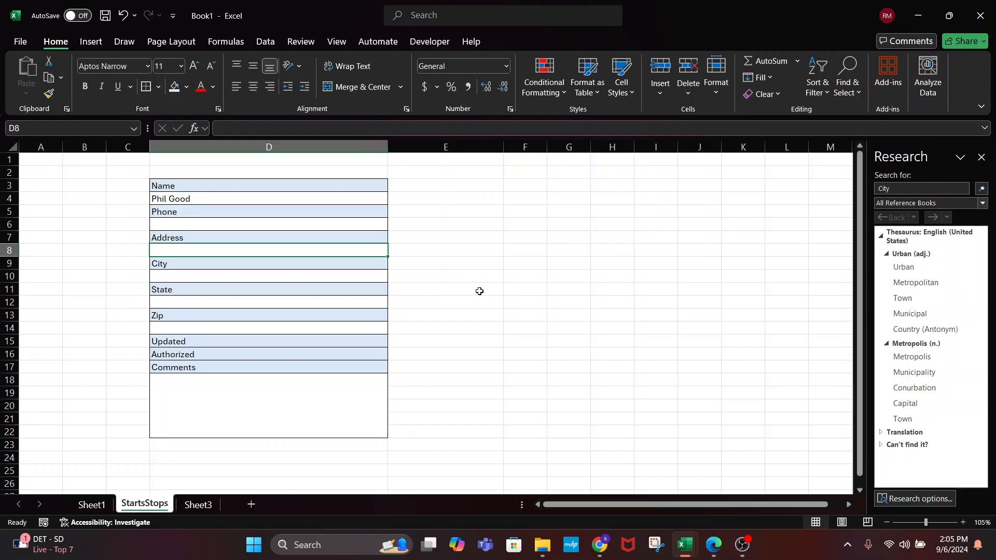
Delete the text in D3:D22, narrow column D, and Clear All its banded formatting
{"action": "left_click_drag", "start_coordinate": [178, 187], "coordinate": [262, 393]}
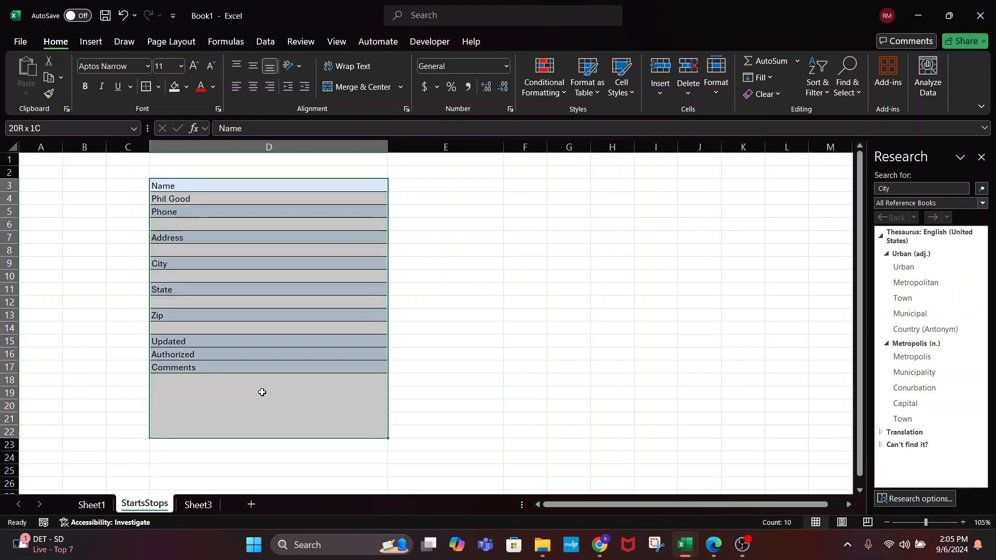
{"action": "key", "text": "Delete"}
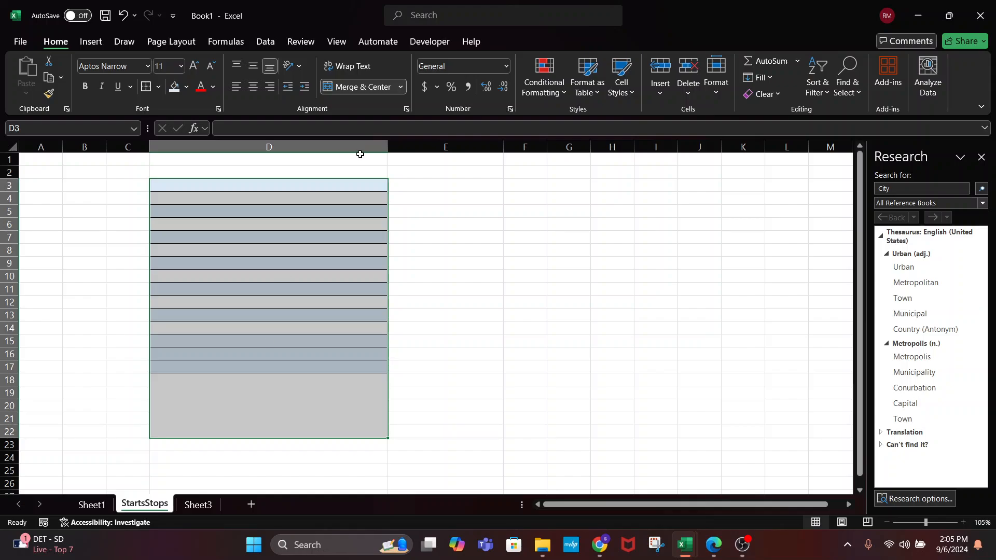
{"action": "left_click_drag", "start_coordinate": [390, 146], "coordinate": [322, 146]}
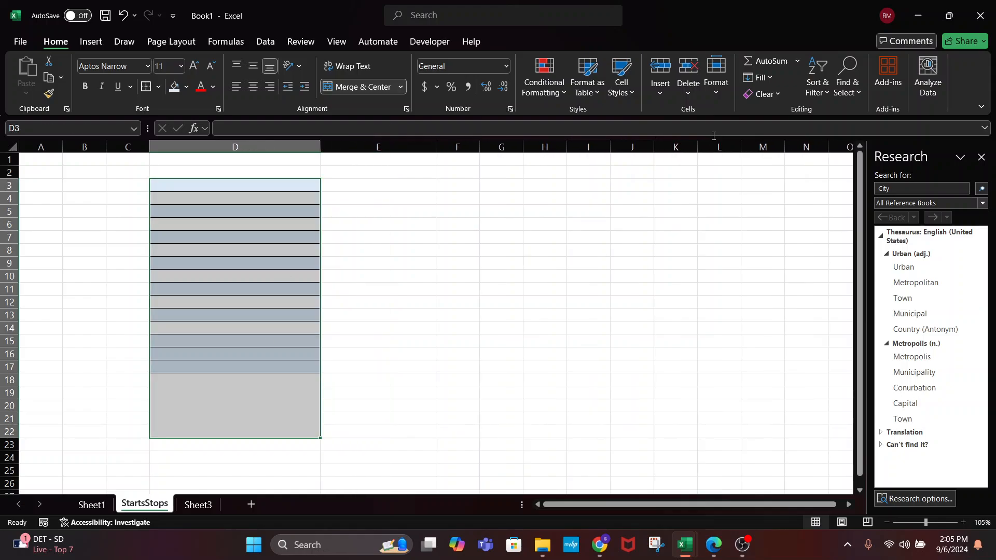
{"action": "left_click", "coordinate": [764, 95]}
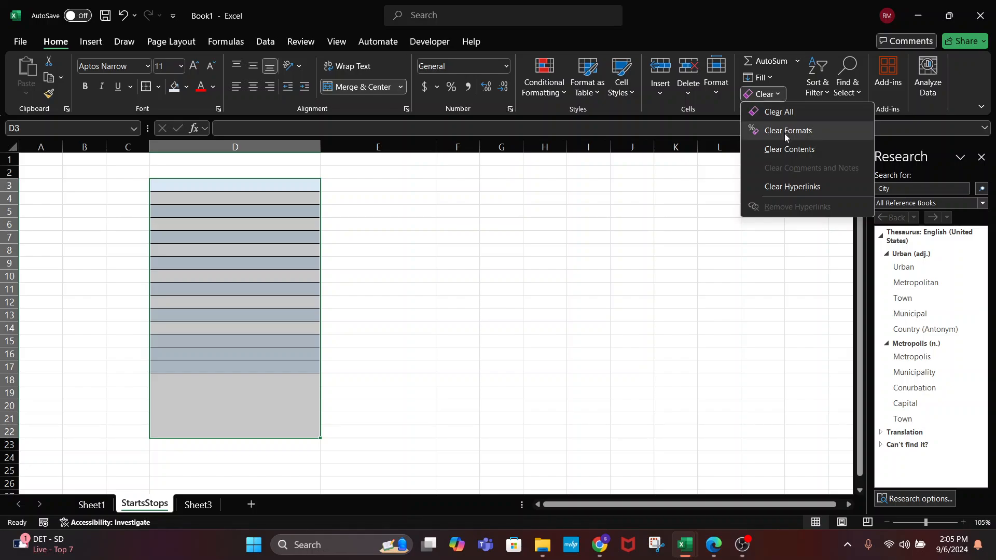
{"action": "left_click", "coordinate": [775, 112]}
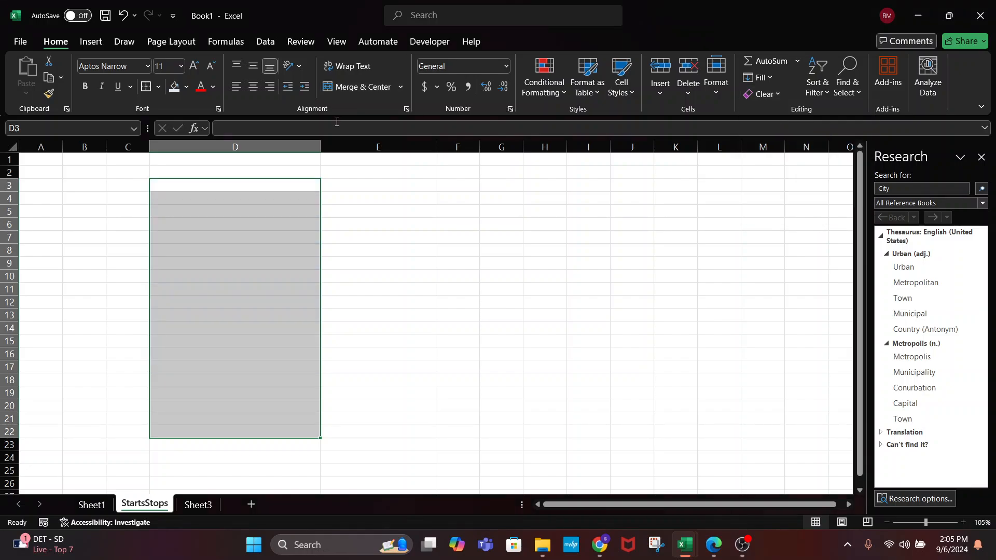
{"action": "left_click", "coordinate": [90, 181]}
Put Name in B3 and phone in D3, widening column B, narrowing D and shrinking C
{"action": "type", "text": "Name"}
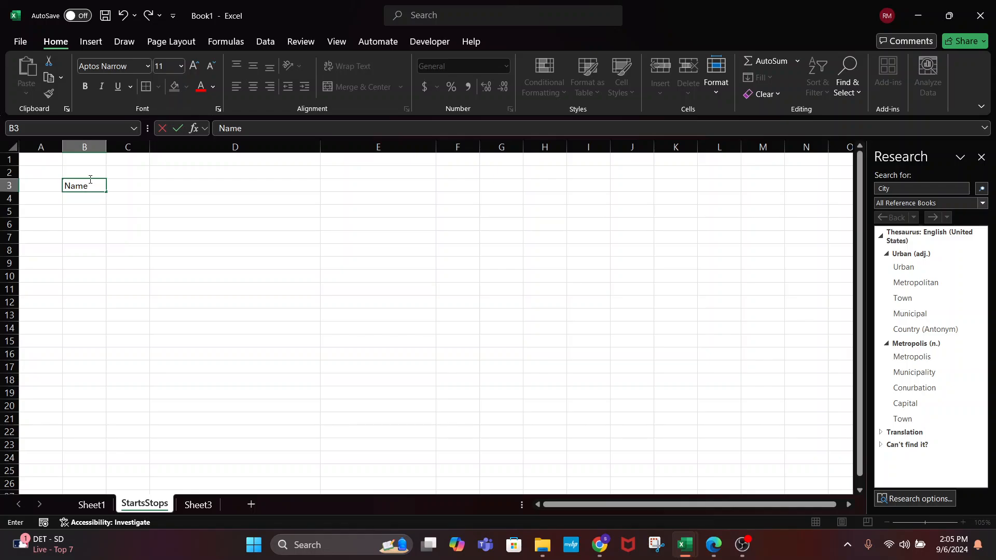
{"action": "key", "text": "Tab"}
{"action": "key", "text": "Tab"}
{"action": "type", "text": "phone"}
{"action": "key", "text": "Return"}
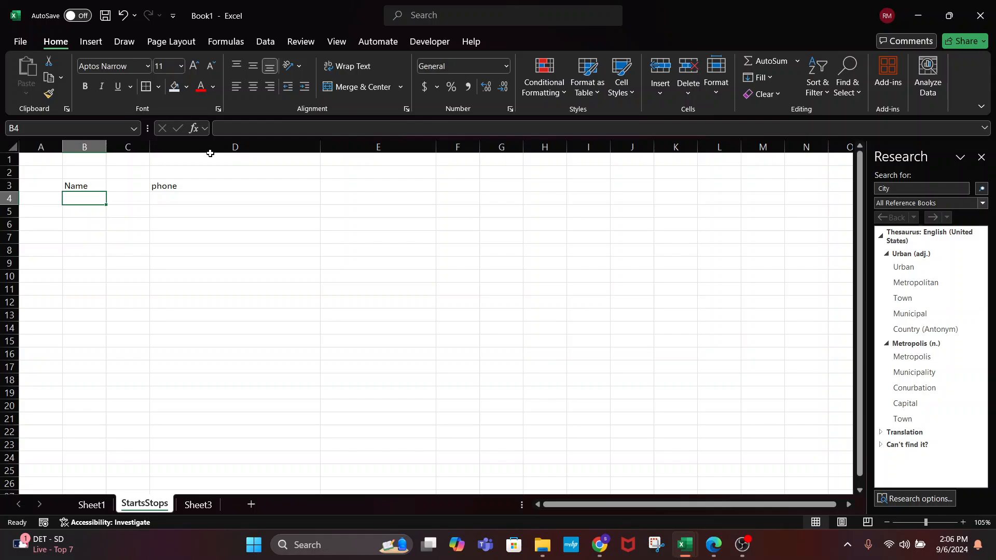
{"action": "left_click_drag", "start_coordinate": [106, 147], "coordinate": [147, 151]}
{"action": "left_click_drag", "start_coordinate": [361, 147], "coordinate": [279, 149]}
{"action": "left_click_drag", "start_coordinate": [147, 148], "coordinate": [189, 150]}
Add the labels Address in B5, City in B7 and State in B9
{"action": "left_click", "coordinate": [197, 202]}
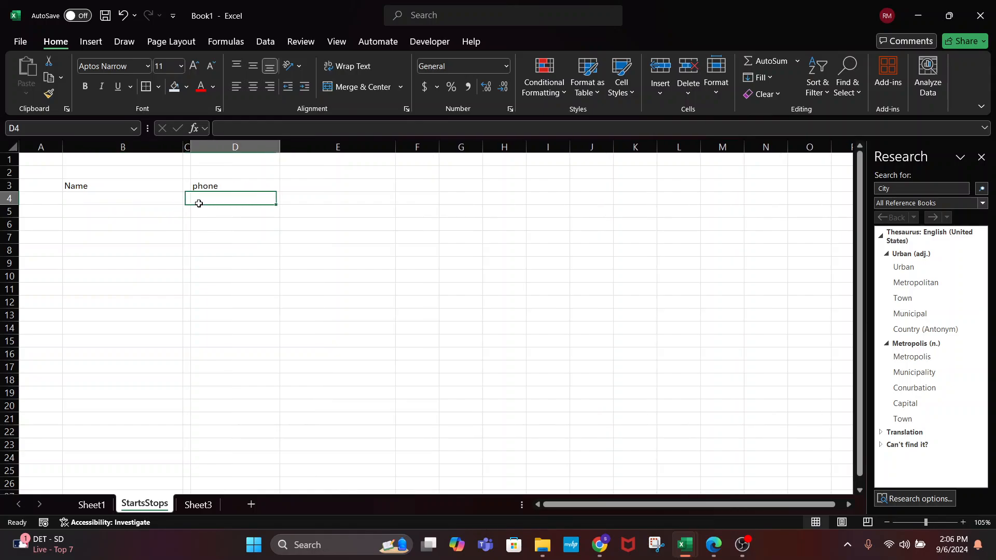
{"action": "left_click", "coordinate": [109, 203]}
{"action": "left_click", "coordinate": [109, 212]}
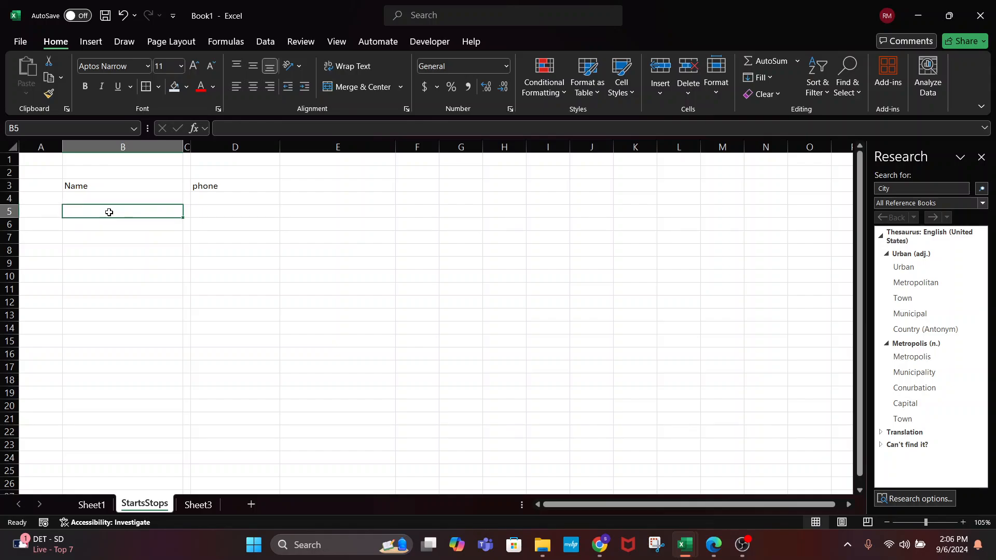
{"action": "type", "text": "Address"}
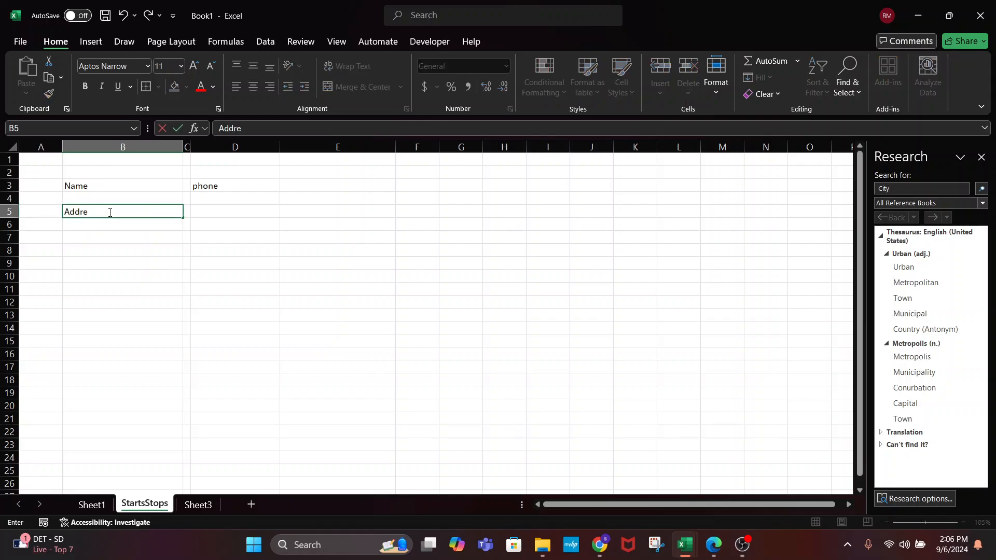
{"action": "key", "text": "Return"}
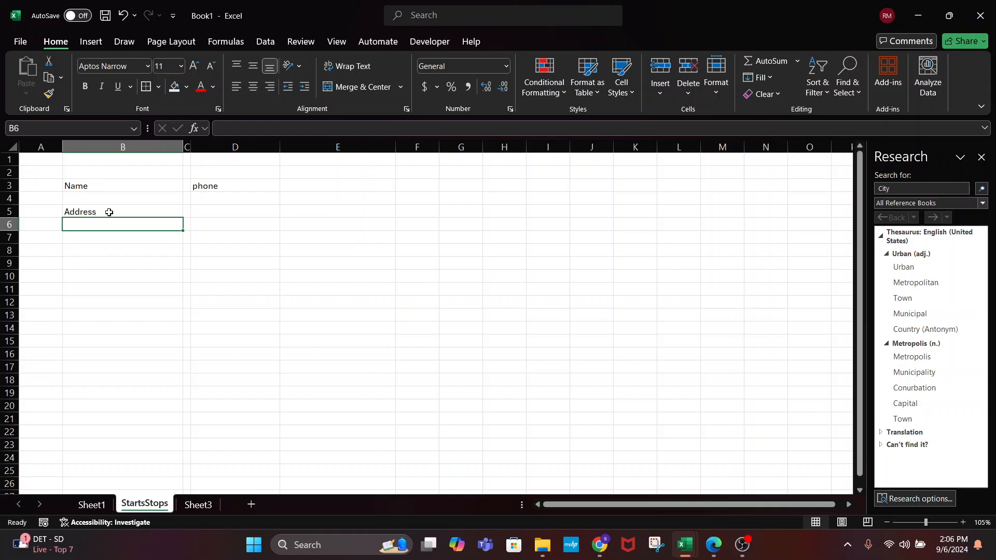
{"action": "key", "text": "Down"}
{"action": "type", "text": "City"}
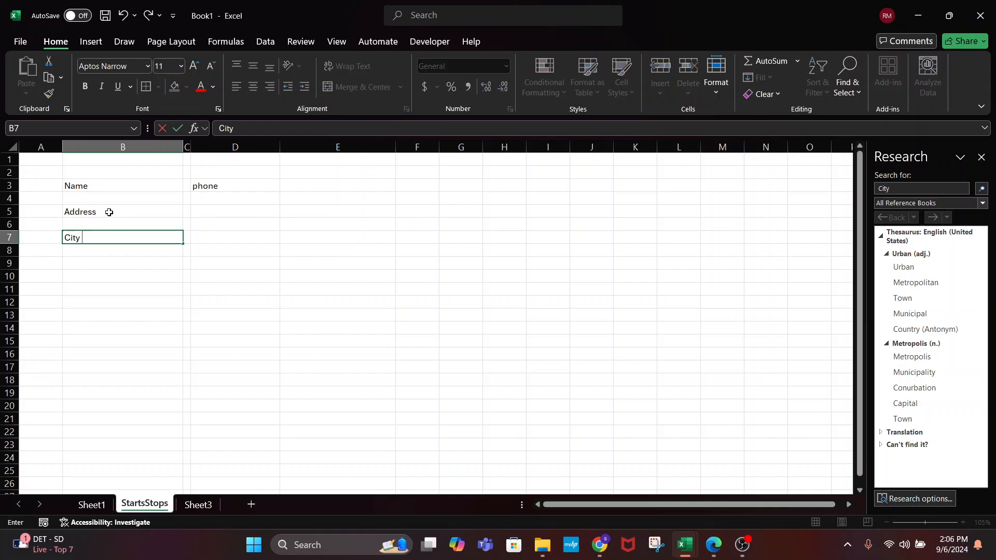
{"action": "key", "text": "Return"}
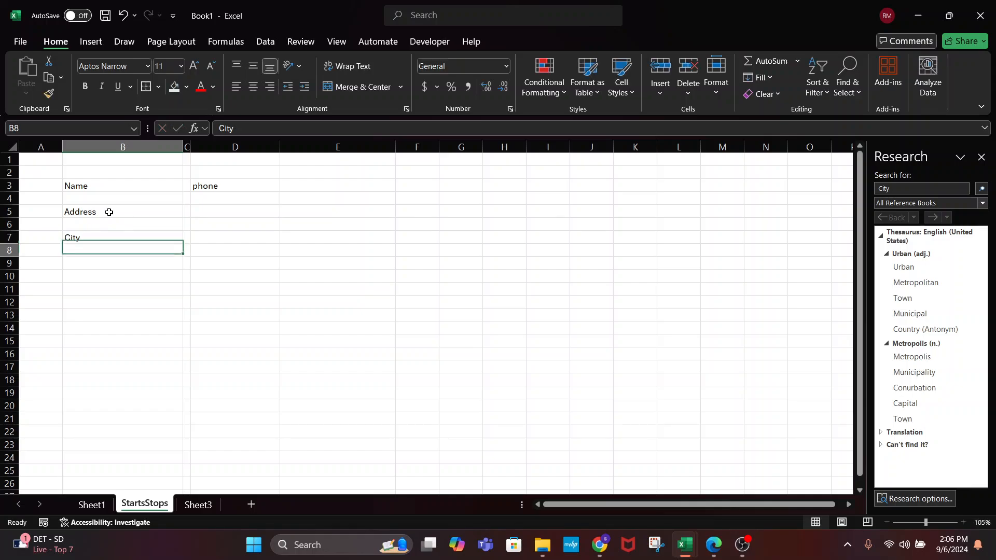
{"action": "key", "text": "Down"}
{"action": "type", "text": "Zip"}
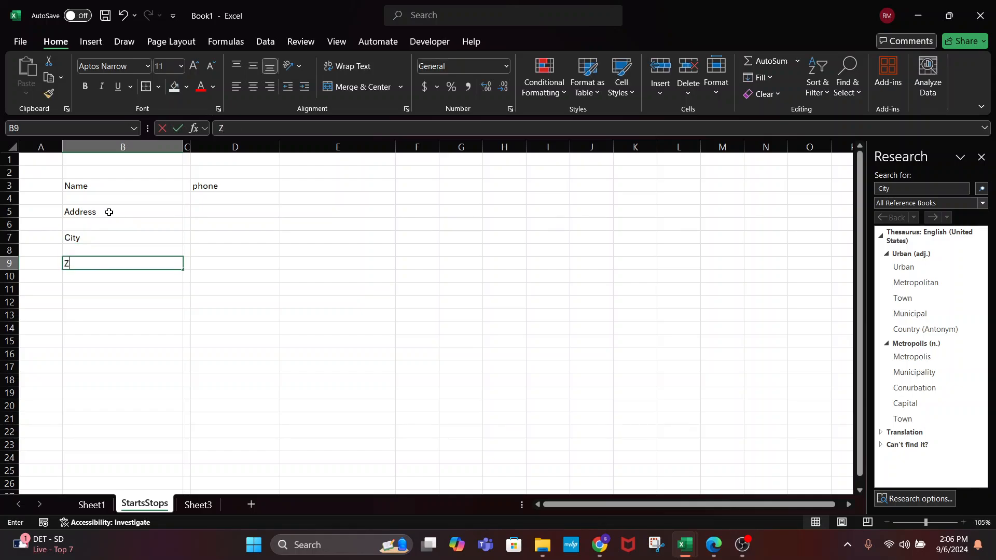
{"action": "key", "text": "BackSpace"}
{"action": "key", "text": "BackSpace"}
{"action": "key", "text": "BackSpace"}
{"action": "type", "text": "State"}
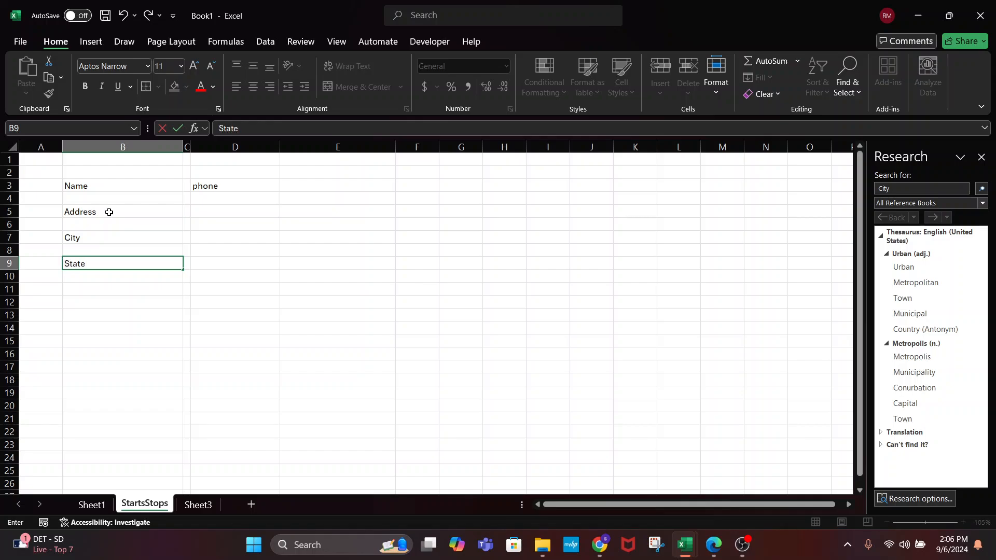
{"action": "left_click", "coordinate": [109, 212]}
Add the Zip label in cell D9
{"action": "left_click", "coordinate": [207, 262]}
{"action": "type", "text": "Zip"}
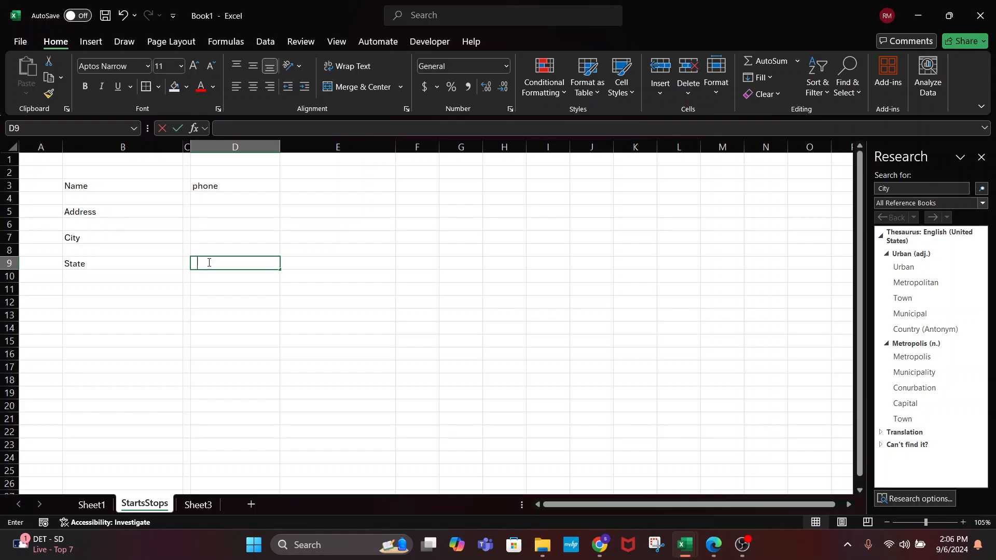
{"action": "left_click", "coordinate": [211, 285]}
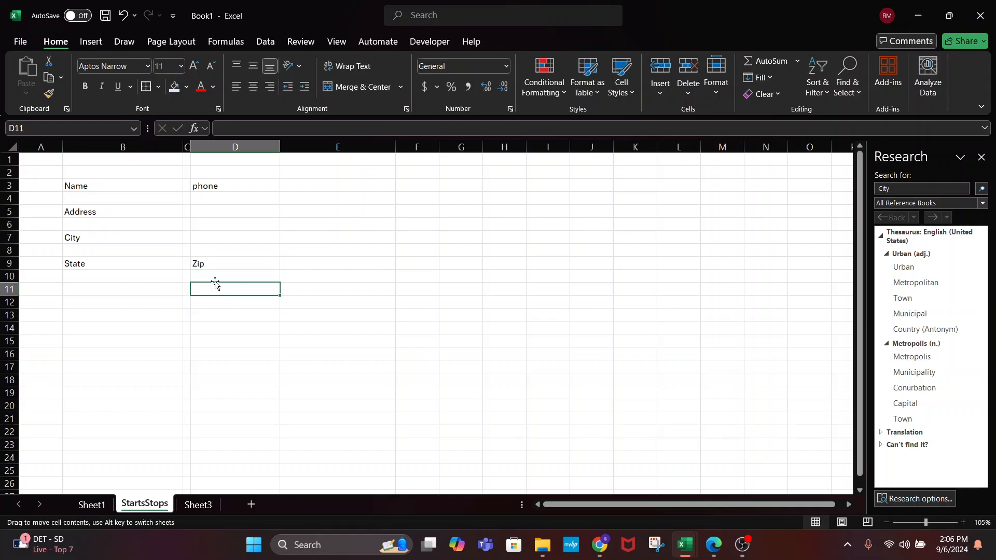
{"action": "left_click", "coordinate": [216, 273]}
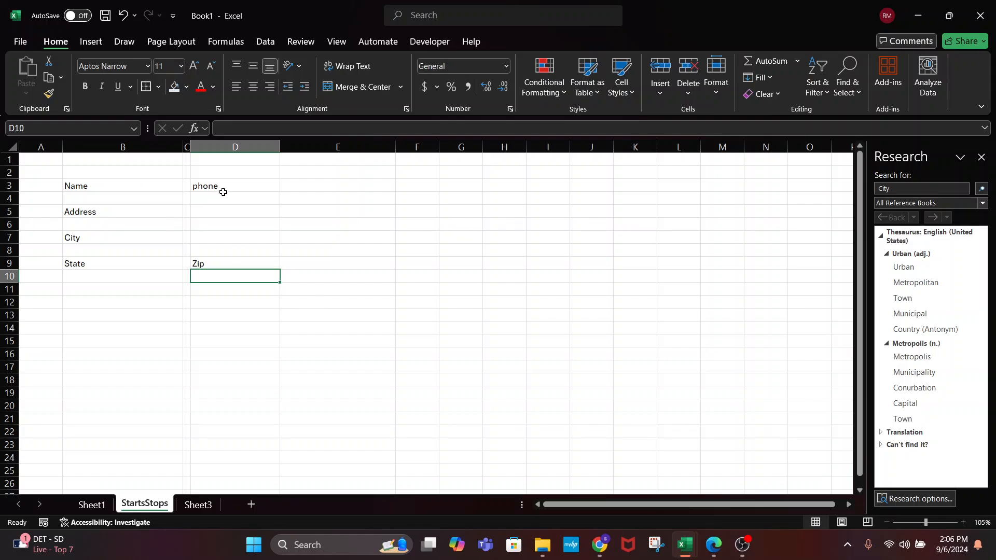
Delete the Phone, Zip, State, Name, Address and City labels from columns B and D
{"action": "left_click_drag", "start_coordinate": [222, 191], "coordinate": [218, 258]}
{"action": "key", "text": "Delete"}
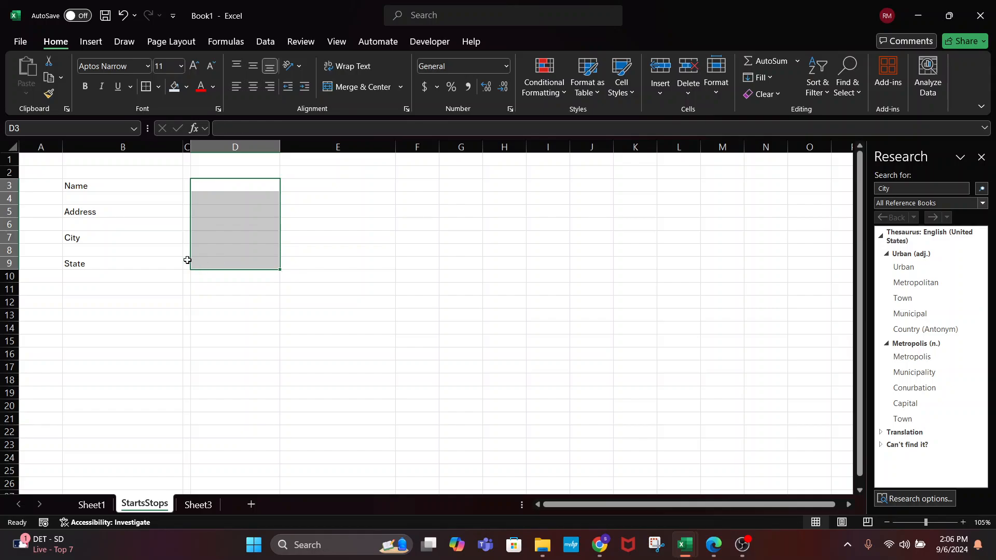
{"action": "left_click", "coordinate": [83, 272]}
{"action": "left_click", "coordinate": [83, 268]}
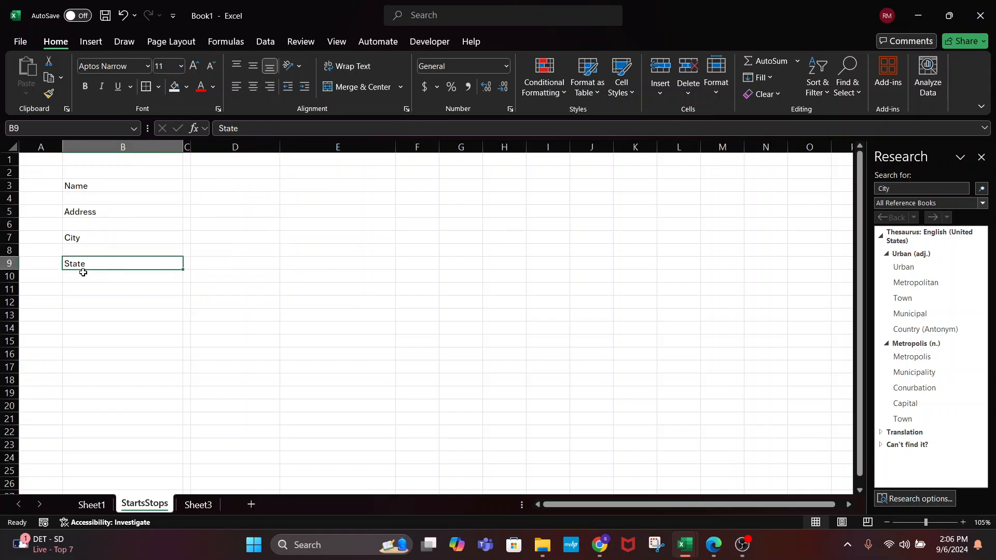
{"action": "key", "text": "Delete"}
{"action": "left_click_drag", "start_coordinate": [108, 164], "coordinate": [129, 341]}
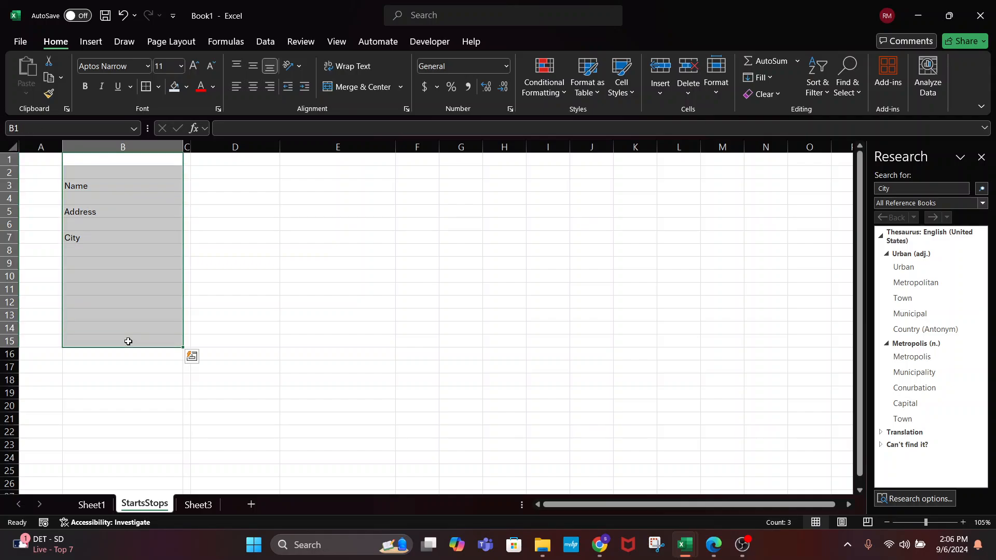
{"action": "key", "text": "Delete"}
{"action": "left_click", "coordinate": [329, 311]}
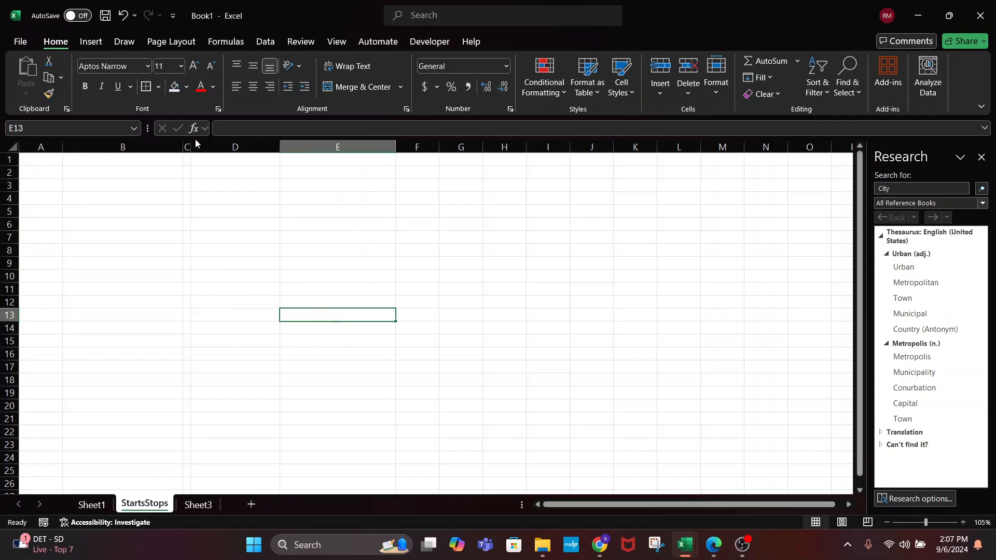
{"action": "left_click", "coordinate": [176, 173]}
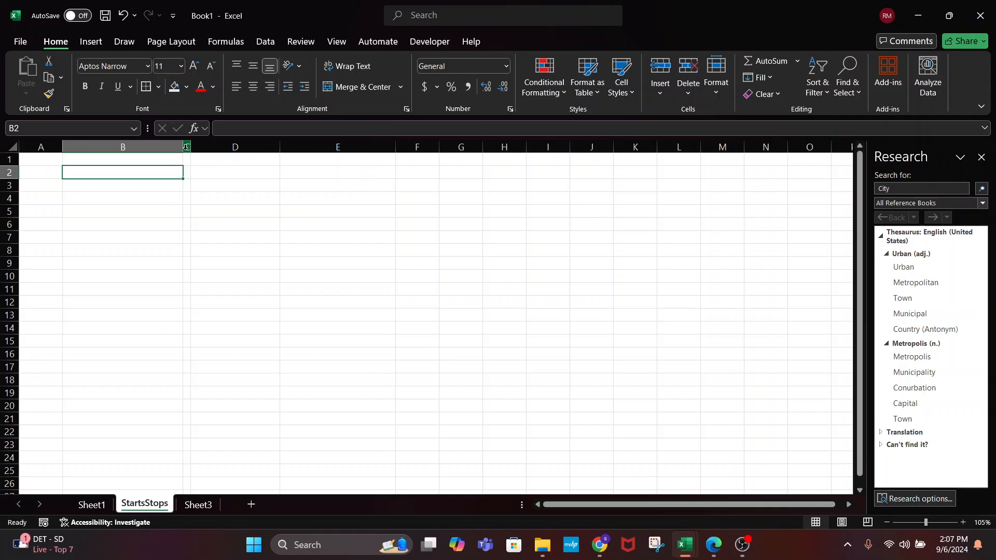
Undo back to the banded column D, Clear All on column D, and select every column
{"action": "key", "text": "ctrl+z"}
{"action": "key", "text": "ctrl+z"}
{"action": "key", "text": "ctrl+z"}
{"action": "key", "text": "ctrl+z"}
{"action": "key", "text": "ctrl+z"}
{"action": "key", "text": "ctrl+z"}
{"action": "key", "text": "ctrl+z"}
{"action": "key", "text": "ctrl+z"}
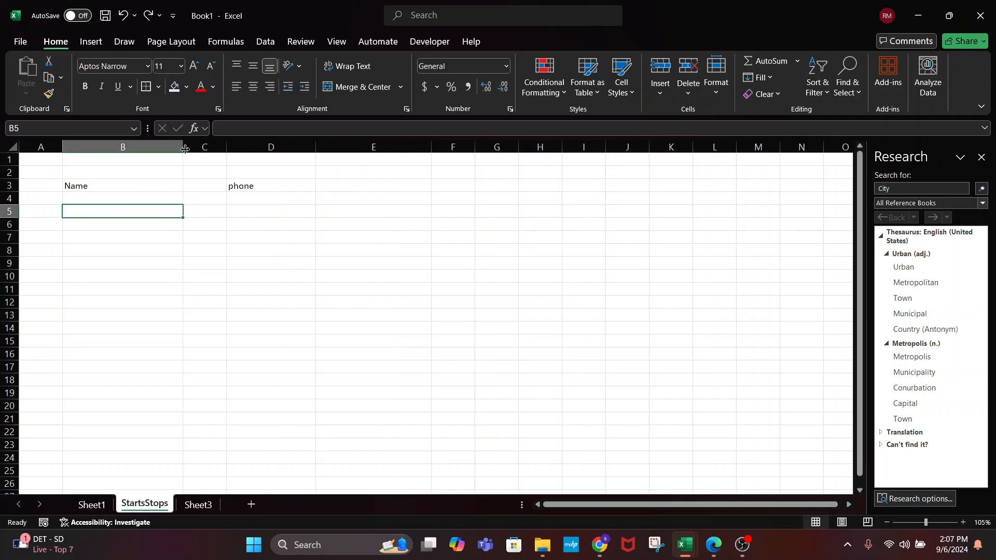
{"action": "key", "text": "ctrl+z"}
{"action": "key", "text": "ctrl+z"}
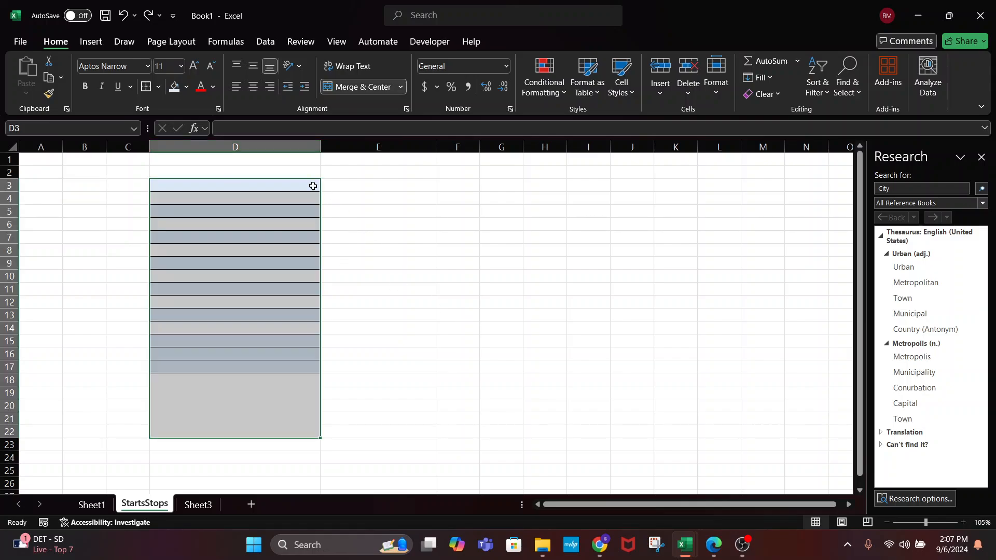
{"action": "left_click", "coordinate": [186, 254]}
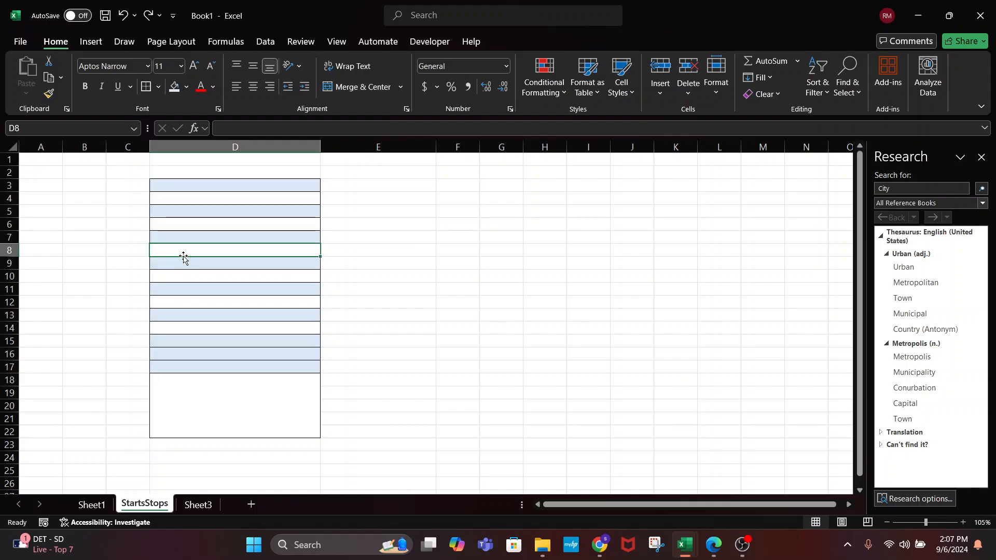
{"action": "left_click", "coordinate": [174, 263]}
{"action": "double_click", "coordinate": [223, 264]}
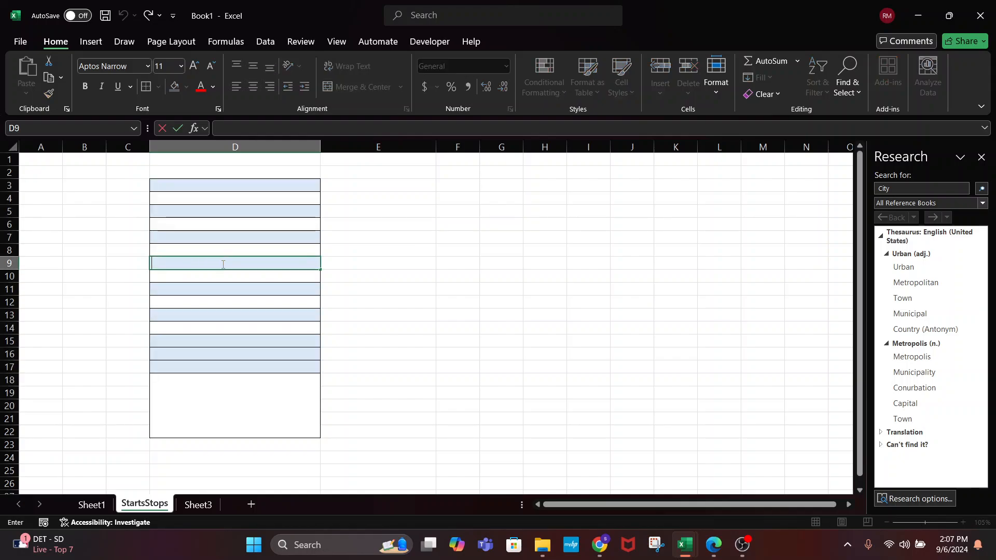
{"action": "left_click", "coordinate": [420, 264]}
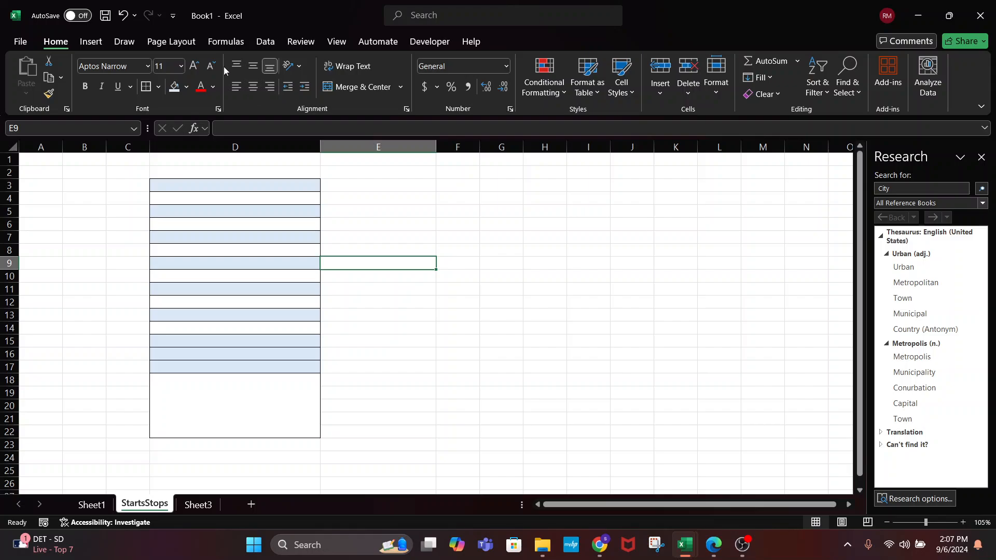
{"action": "left_click", "coordinate": [241, 147]}
{"action": "left_click", "coordinate": [761, 94]}
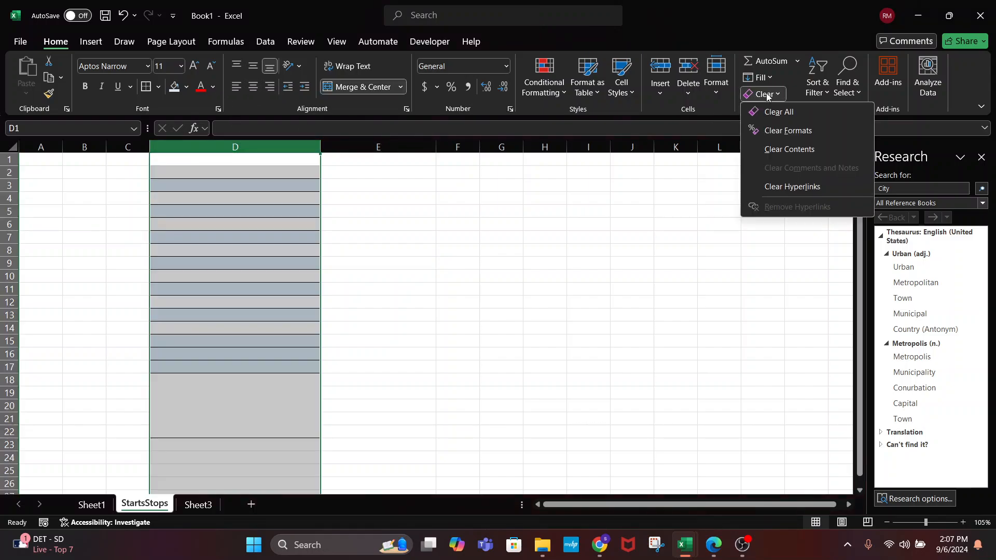
{"action": "left_click", "coordinate": [766, 111]}
{"action": "left_click", "coordinate": [322, 316]}
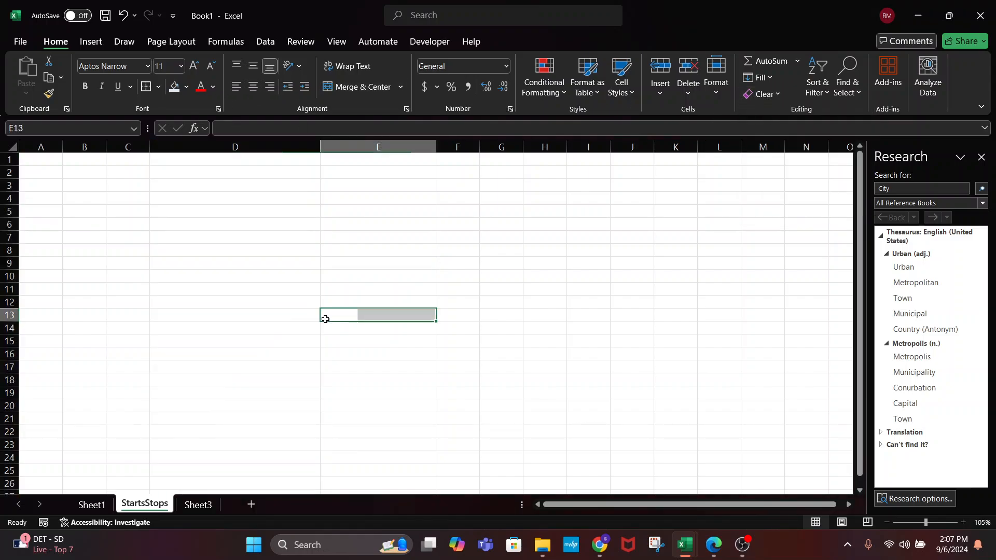
{"action": "left_click", "coordinate": [42, 145]}
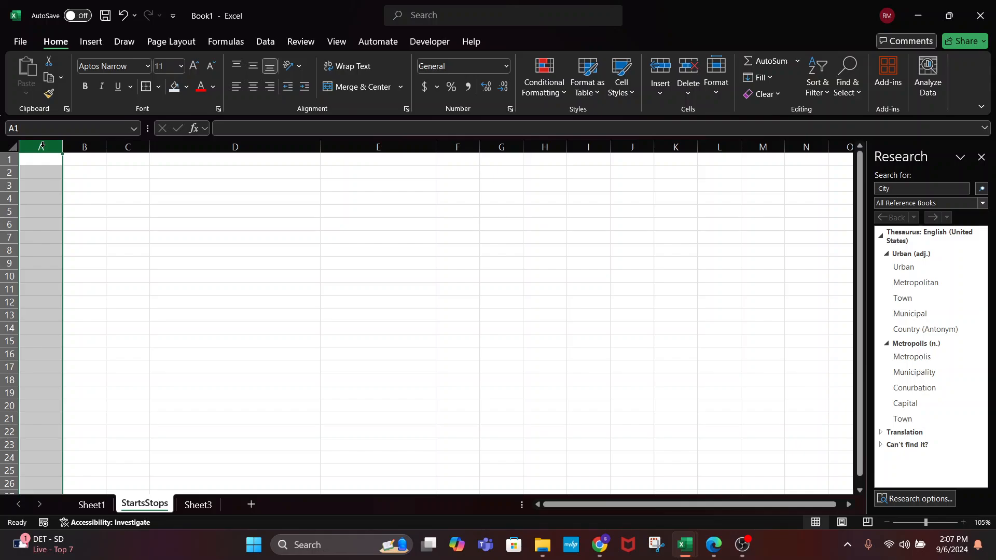
{"action": "key", "text": "ctrl+shift+Right"}
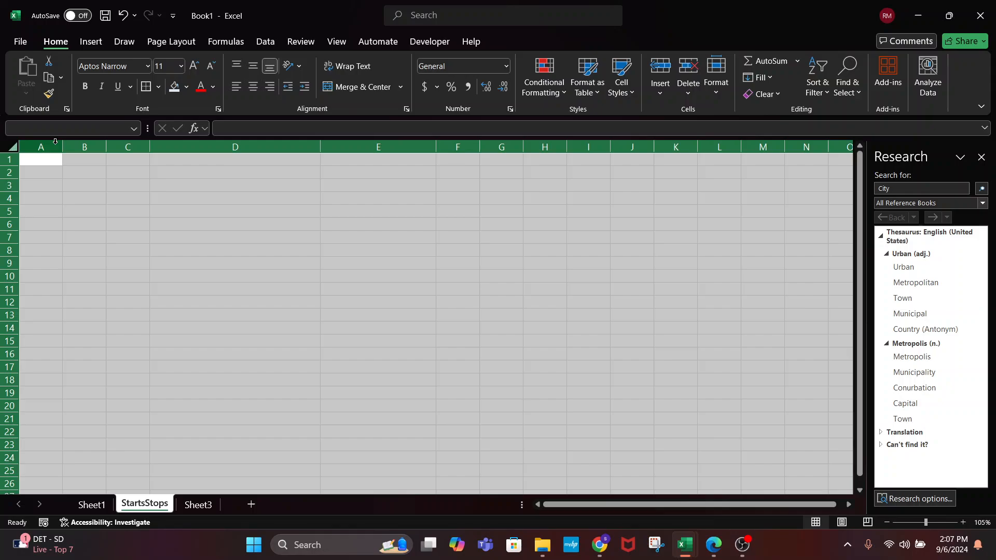
Set every column's width to 2 and close the Research pane
{"action": "right_click", "coordinate": [55, 141]}
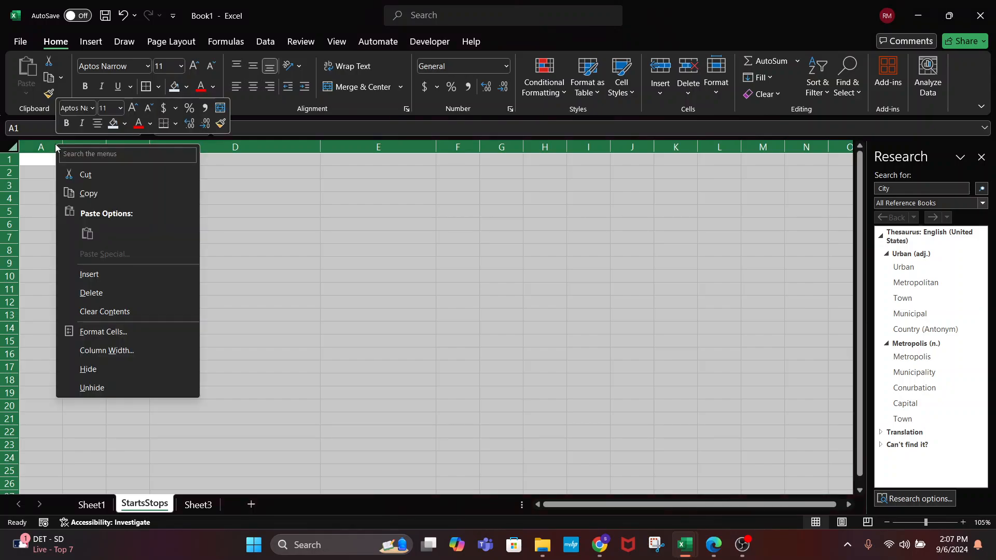
{"action": "left_click", "coordinate": [106, 350]}
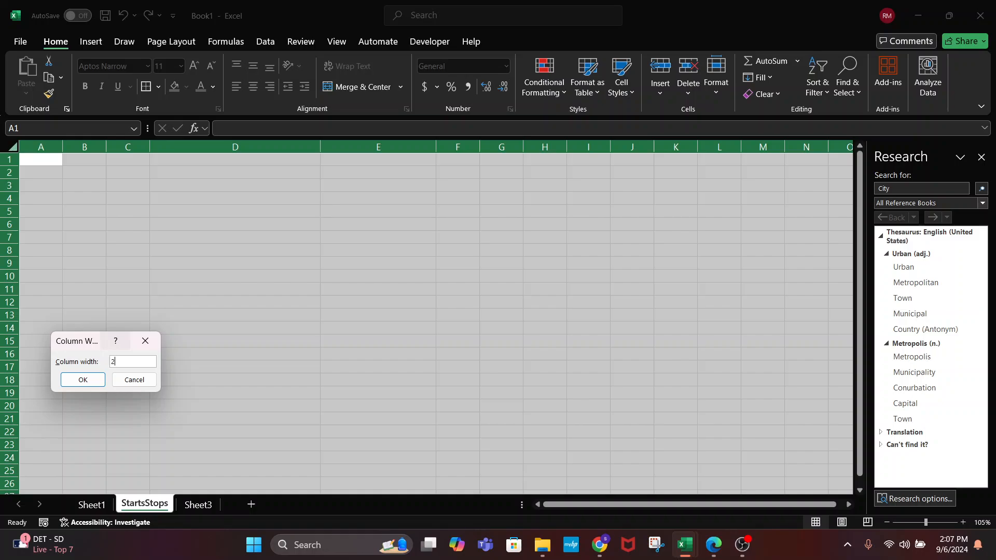
{"action": "type", "text": "2"}
{"action": "key", "text": "Return"}
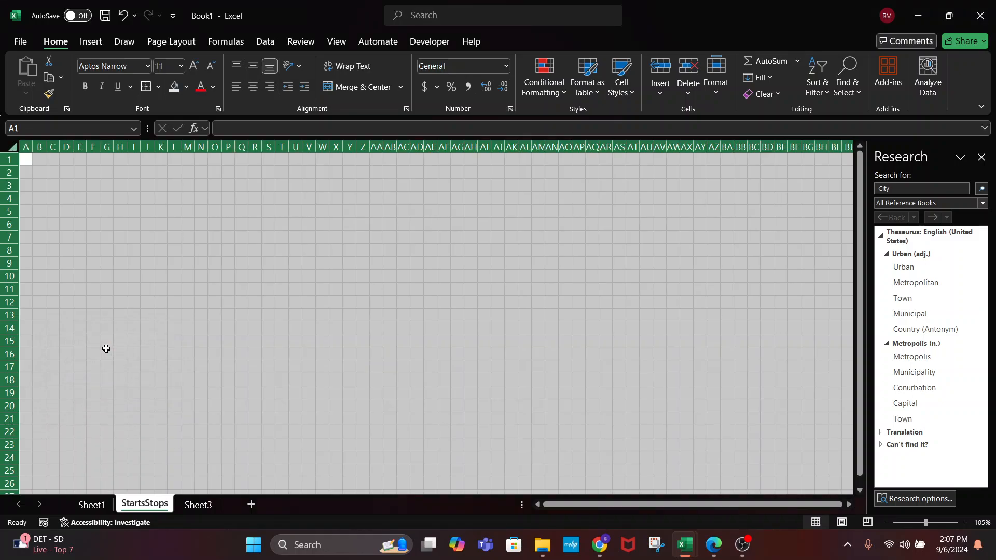
{"action": "left_click", "coordinate": [211, 300]}
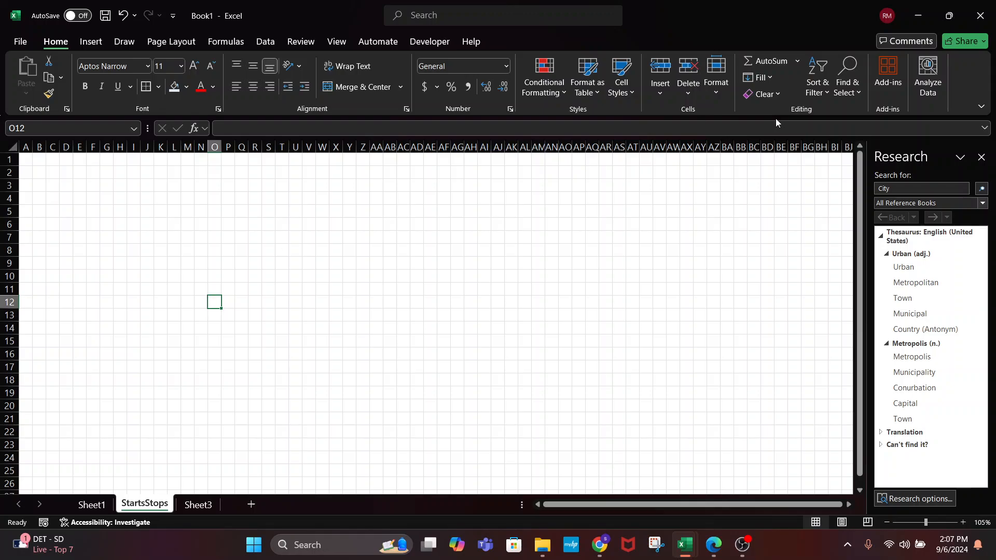
{"action": "left_click", "coordinate": [981, 157]}
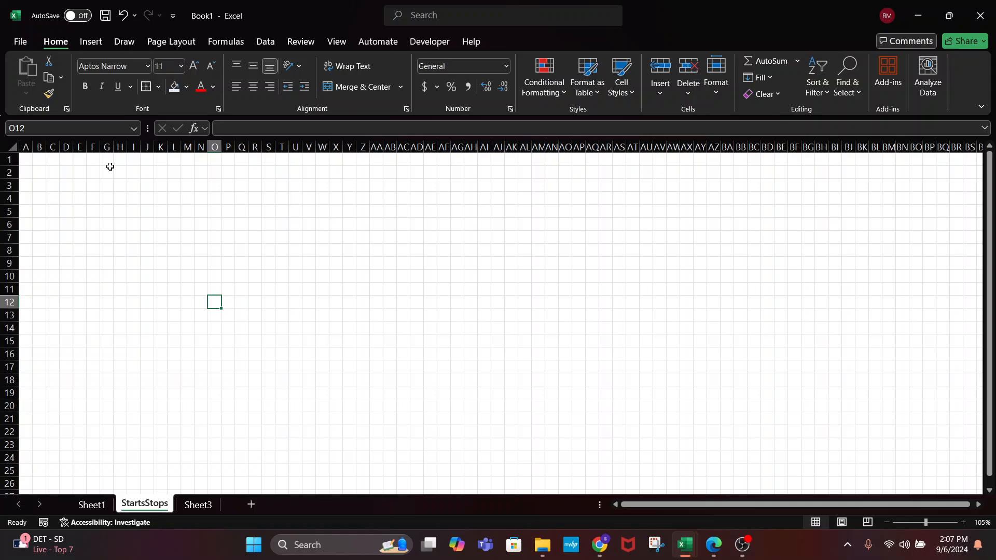
Merge C3:J3 into a light-blue, left-aligned label reading 'Name'
{"action": "left_click_drag", "start_coordinate": [54, 185], "coordinate": [151, 185]}
{"action": "left_click", "coordinate": [342, 86]}
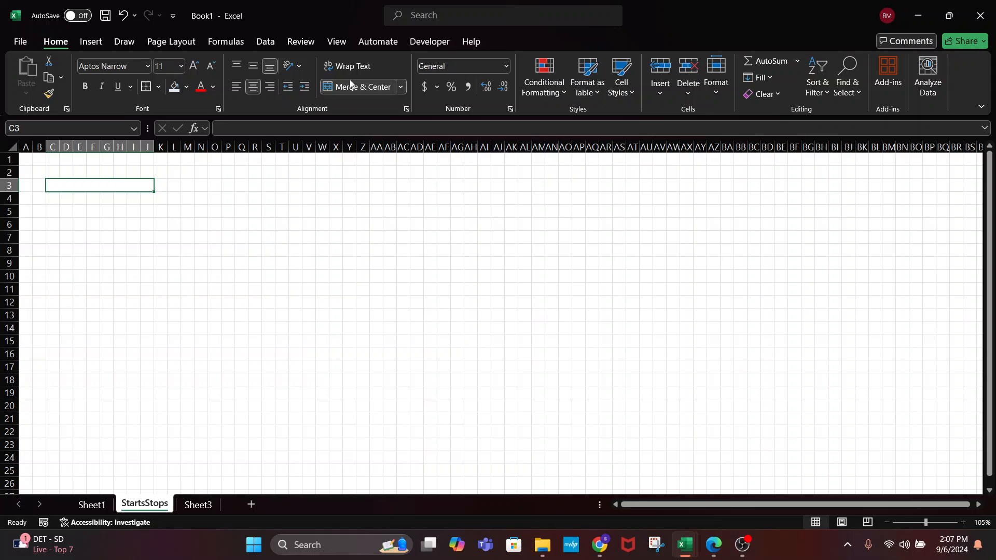
{"action": "left_click", "coordinate": [174, 86]}
{"action": "type", "text": "Name"}
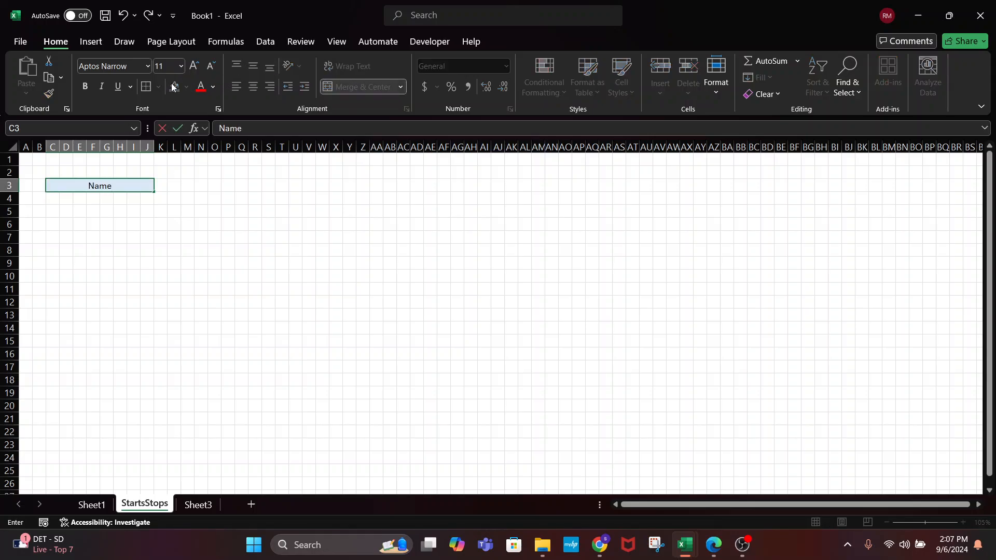
{"action": "key", "text": "Return"}
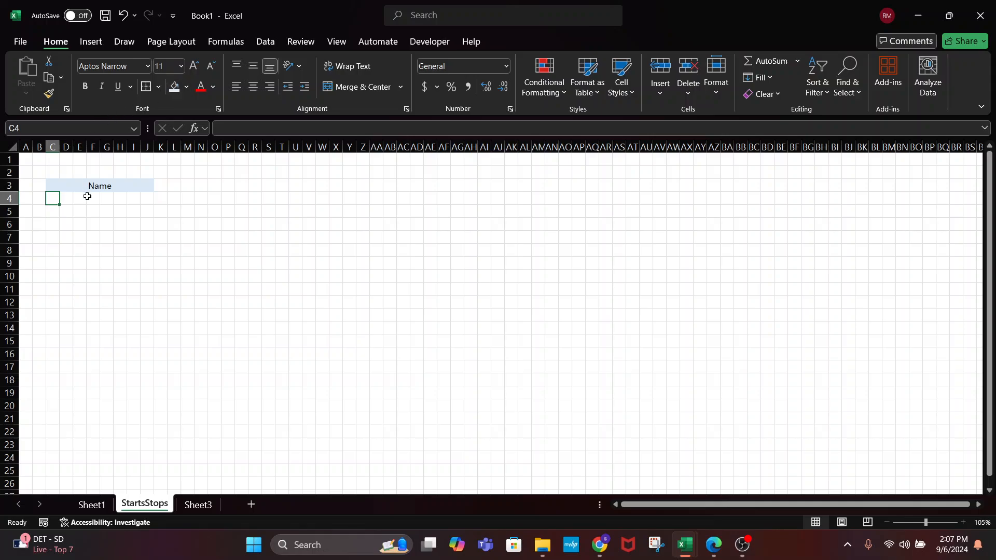
{"action": "left_click", "coordinate": [91, 196]}
{"action": "left_click", "coordinate": [96, 187]}
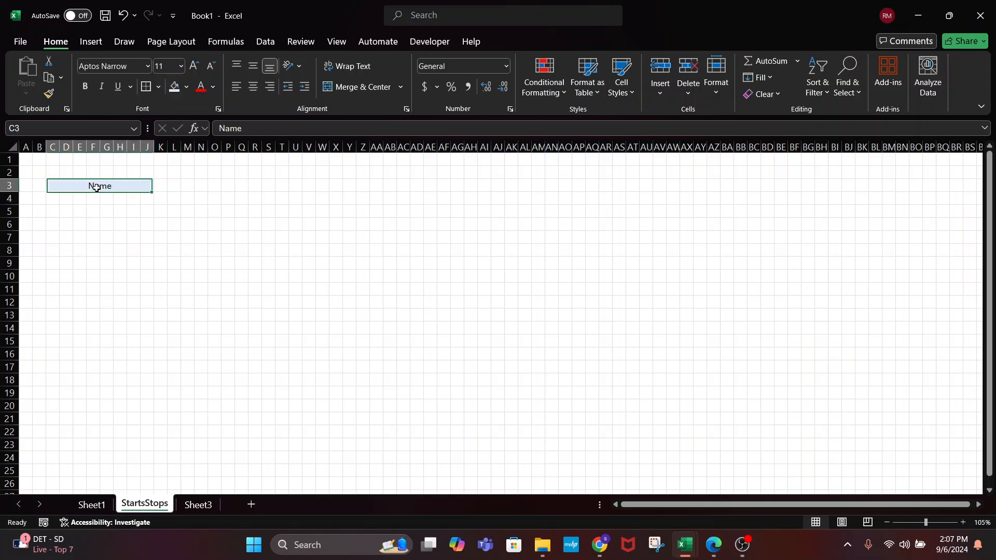
{"action": "left_click", "coordinate": [236, 86]}
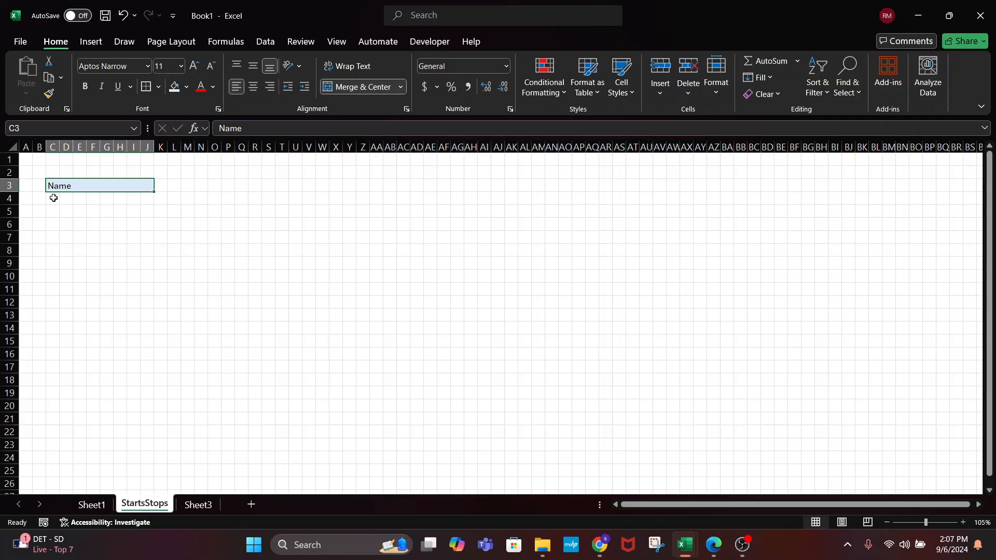
Merge C4:J4 into a left-aligned name entry box with an outside border
{"action": "left_click_drag", "start_coordinate": [50, 197], "coordinate": [152, 199]}
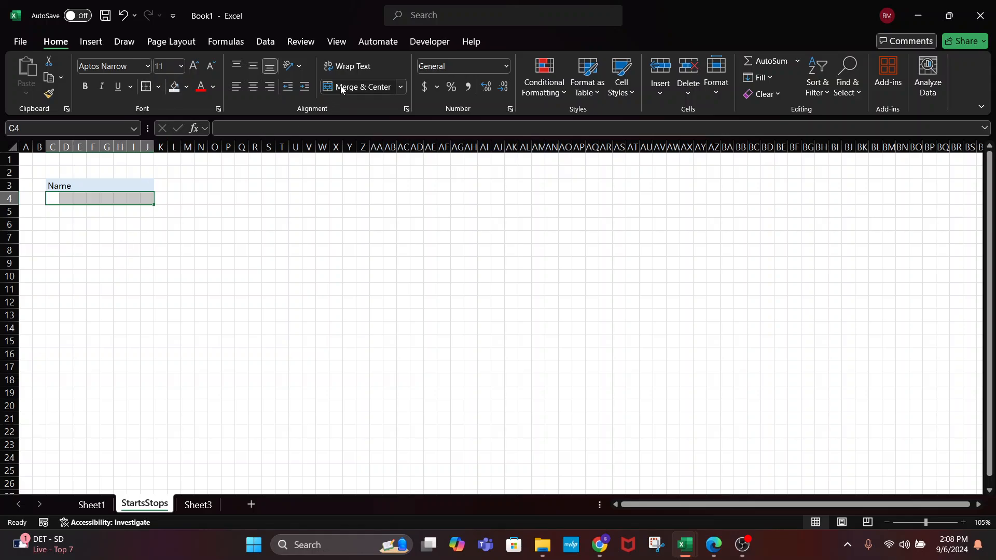
{"action": "left_click", "coordinate": [358, 86]}
{"action": "left_click", "coordinate": [237, 87]}
{"action": "left_click", "coordinate": [146, 228]}
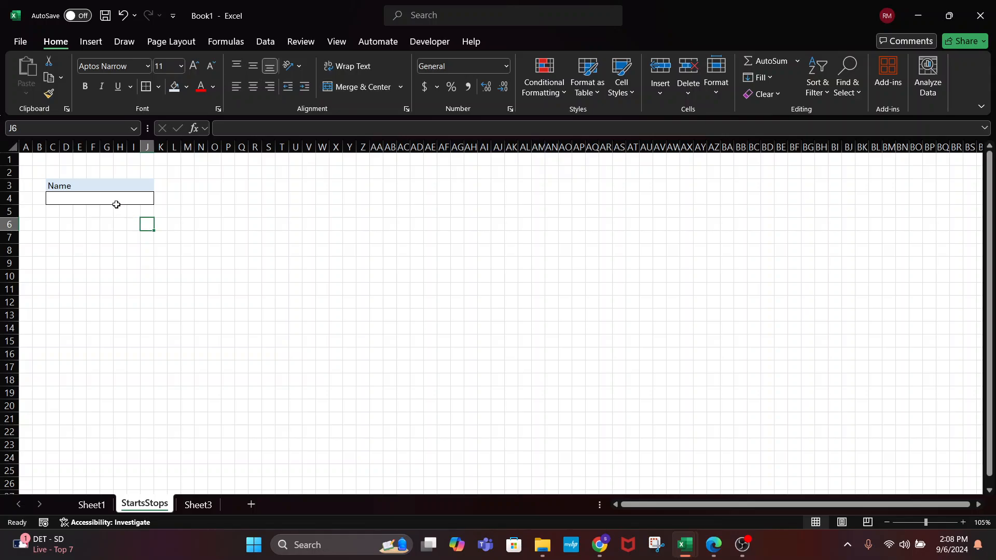
{"action": "left_click", "coordinate": [100, 186]}
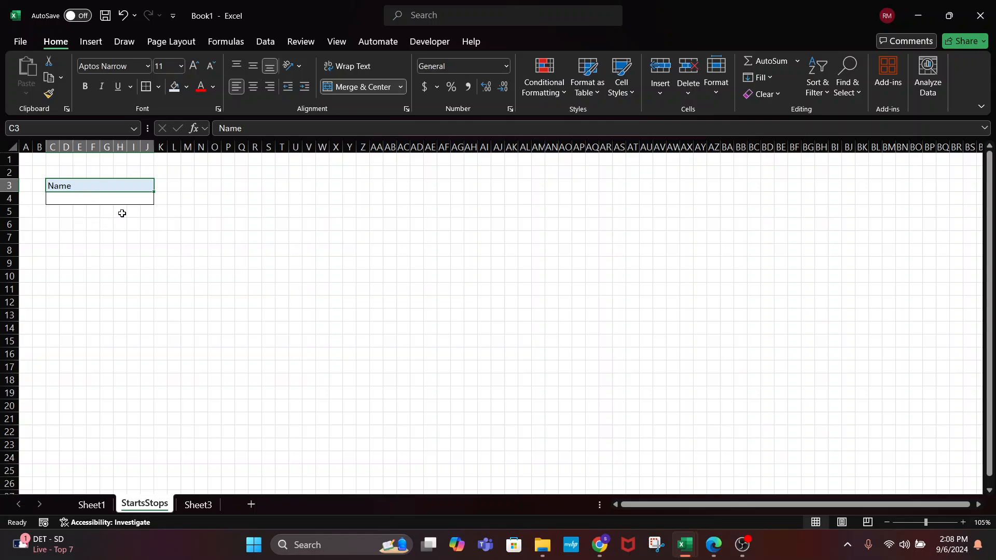
{"action": "left_click_drag", "start_coordinate": [172, 186], "coordinate": [237, 183]}
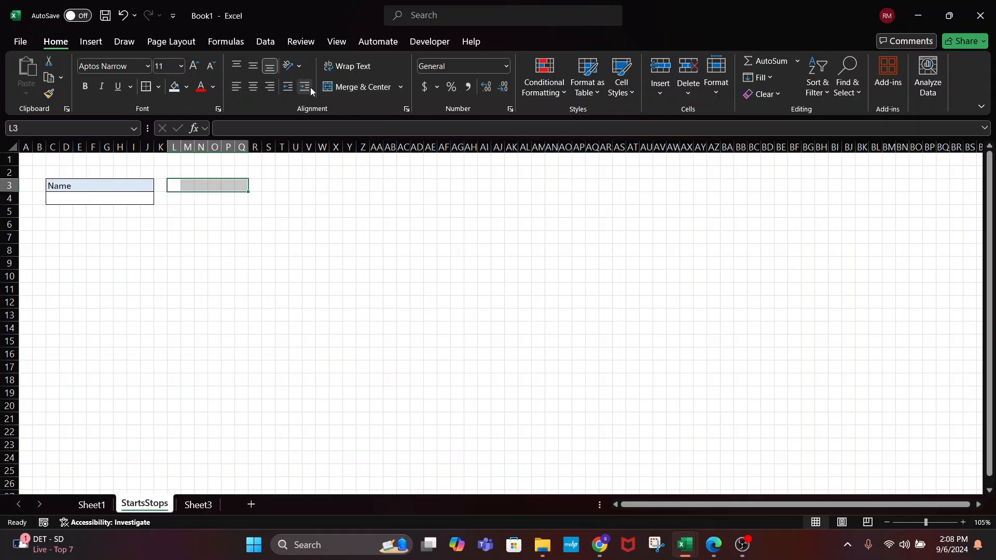
Merge L3:Q3 into a light-blue, left-aligned label reading 'Phone'
{"action": "left_click", "coordinate": [175, 87]}
{"action": "left_click", "coordinate": [357, 87]}
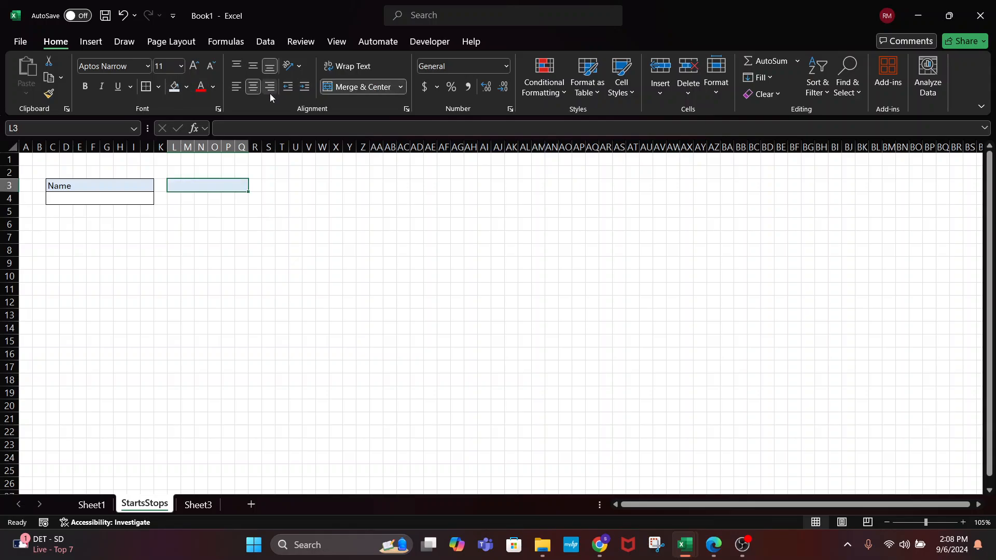
{"action": "left_click", "coordinate": [236, 86]}
{"action": "type", "text": "hone"}
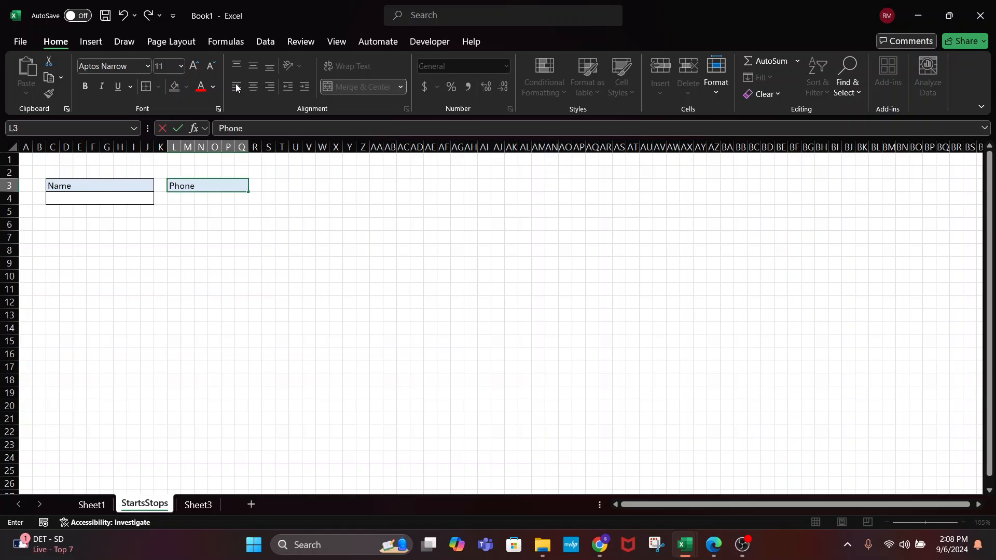
{"action": "key", "text": "Return"}
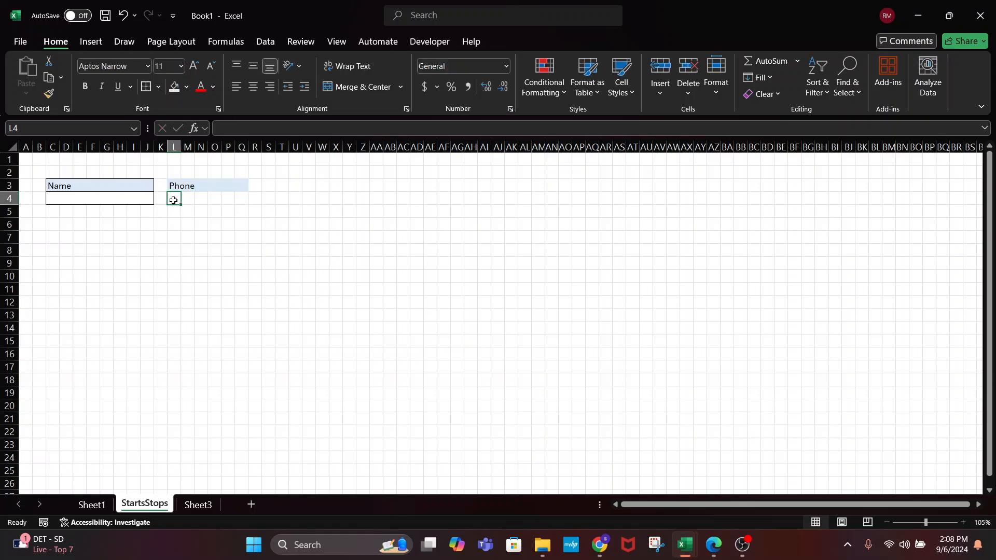
Merge L4:Q4 into a left-aligned phone entry box and open More Number Formats
{"action": "left_click_drag", "start_coordinate": [173, 200], "coordinate": [237, 200]}
{"action": "left_click", "coordinate": [348, 89]}
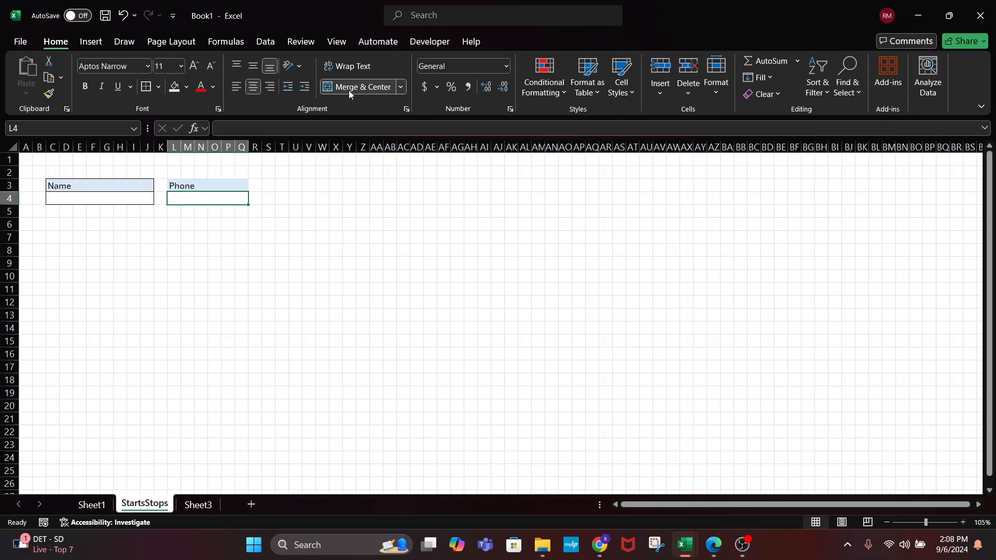
{"action": "left_click", "coordinate": [236, 87]}
{"action": "left_click", "coordinate": [505, 67]}
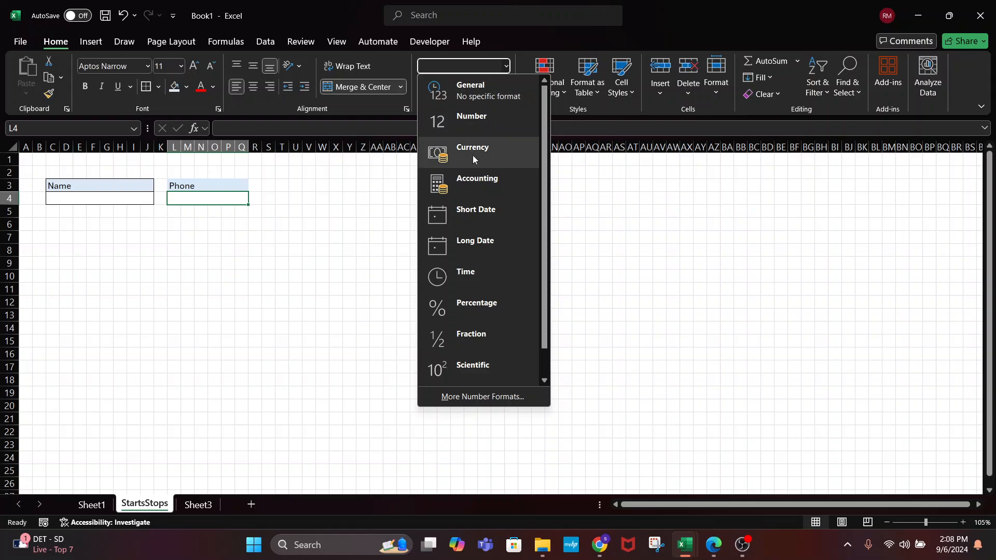
{"action": "scroll", "coordinate": [499, 306], "scroll_direction": "down", "scroll_amount": 1}
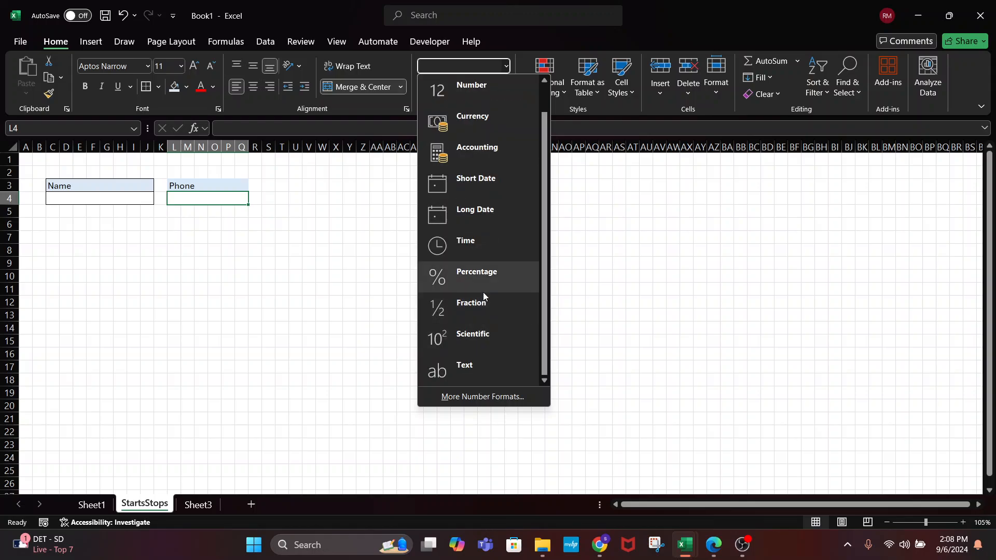
{"action": "scroll", "coordinate": [483, 293], "scroll_direction": "up", "scroll_amount": 1}
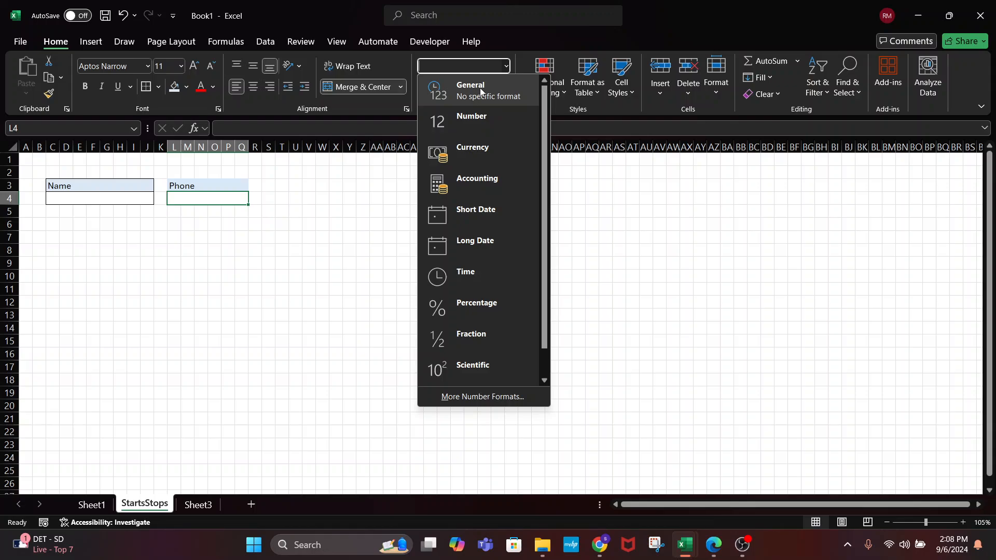
{"action": "scroll", "coordinate": [478, 289], "scroll_direction": "down", "scroll_amount": 1}
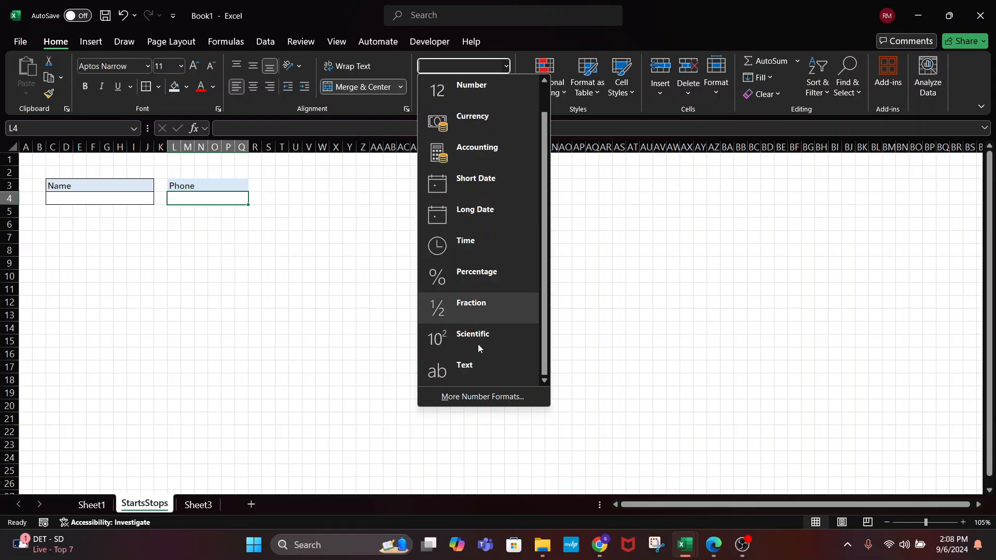
{"action": "left_click", "coordinate": [480, 397]}
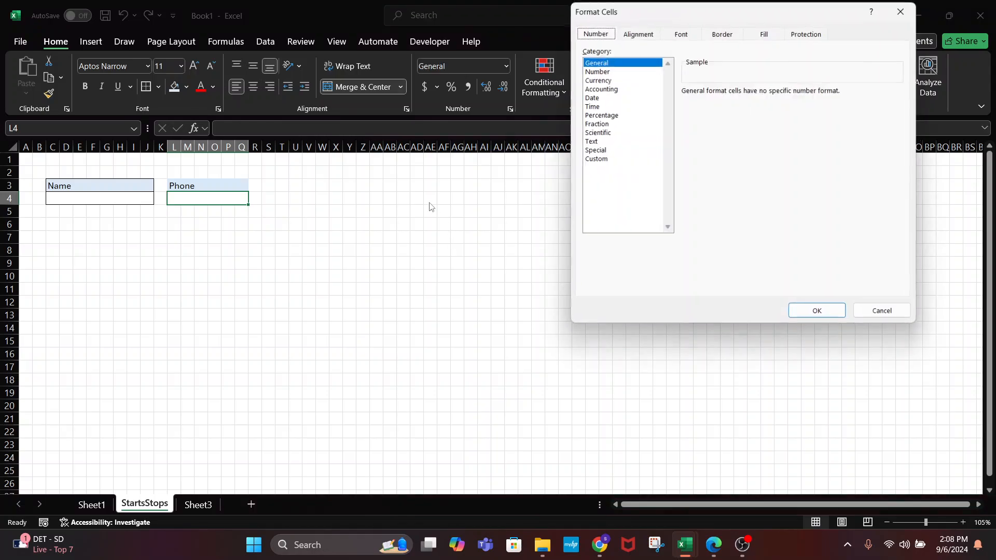
Apply the Special category's Phone Number format to the L4:Q4 entry box
{"action": "left_click", "coordinate": [598, 152]}
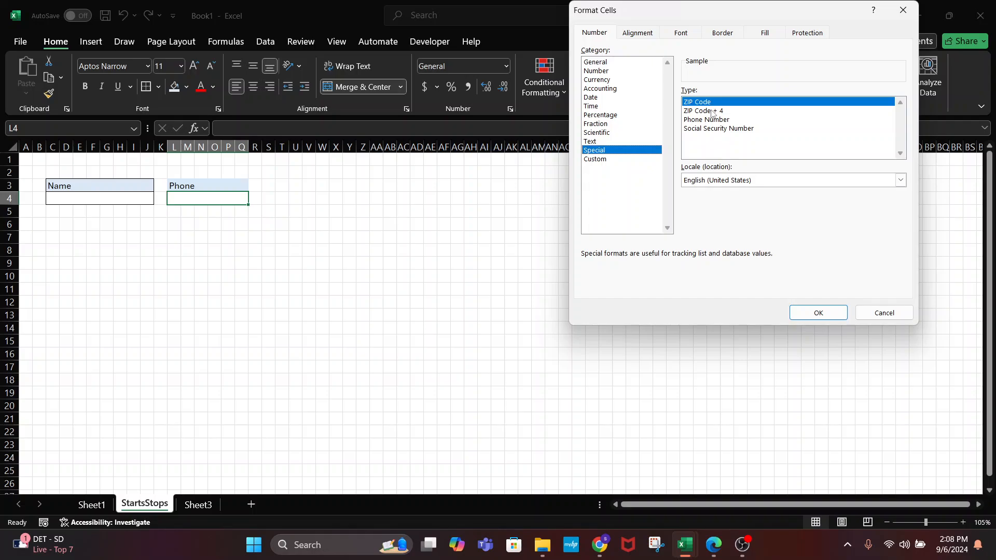
{"action": "left_click", "coordinate": [712, 111]}
{"action": "left_click", "coordinate": [707, 120]}
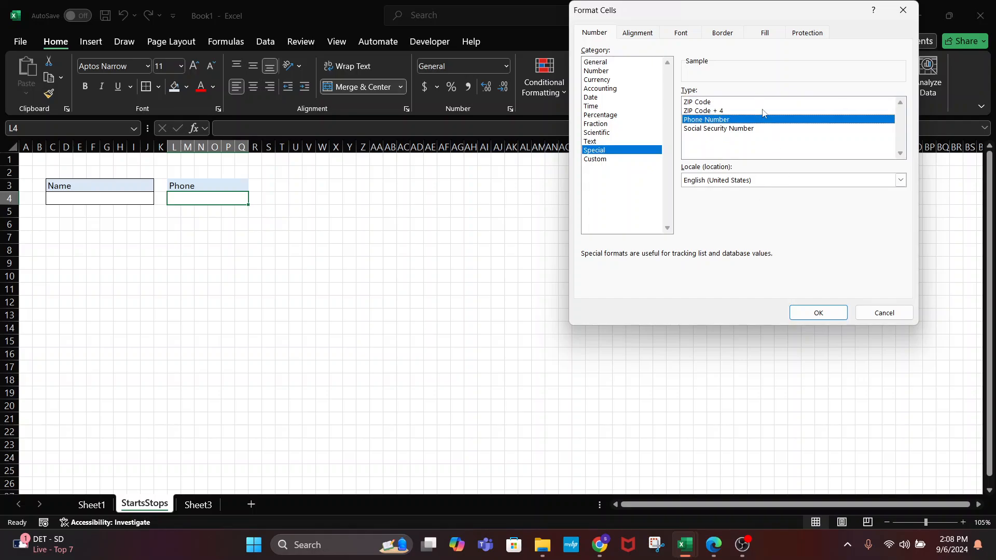
{"action": "left_click", "coordinate": [808, 312]}
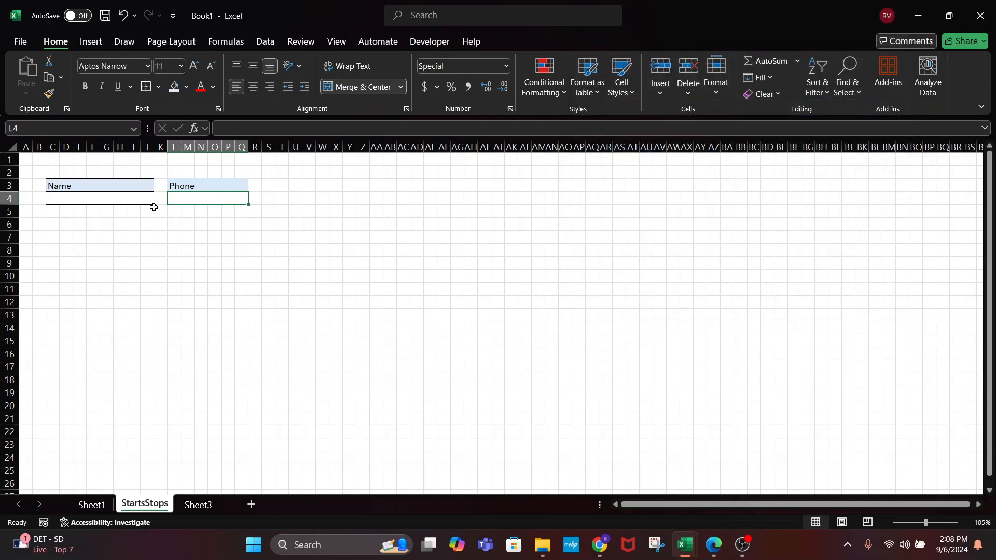
Type 'Address' in C6 and merge C6:J6 into a light-blue, left-aligned label
{"action": "left_click", "coordinate": [51, 226]}
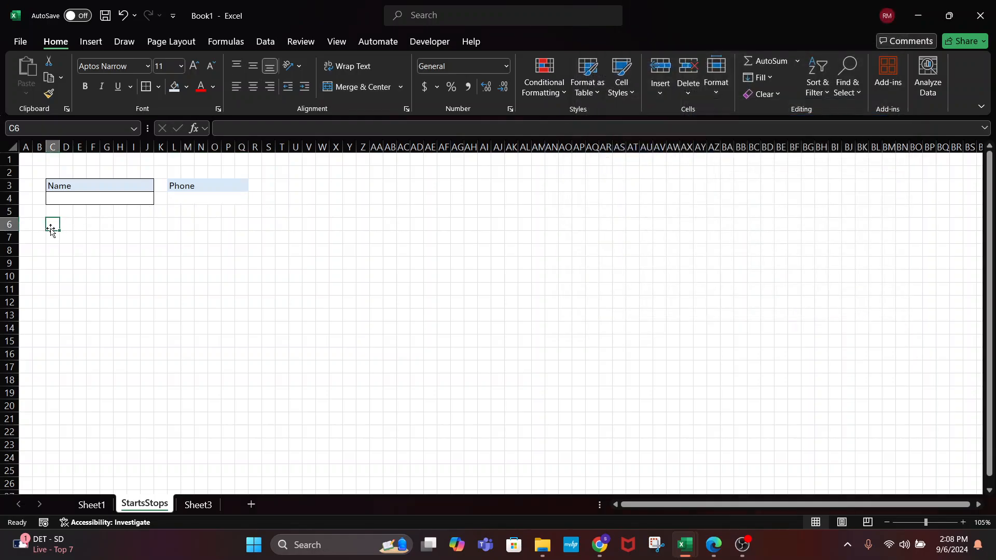
{"action": "type", "text": "Address"}
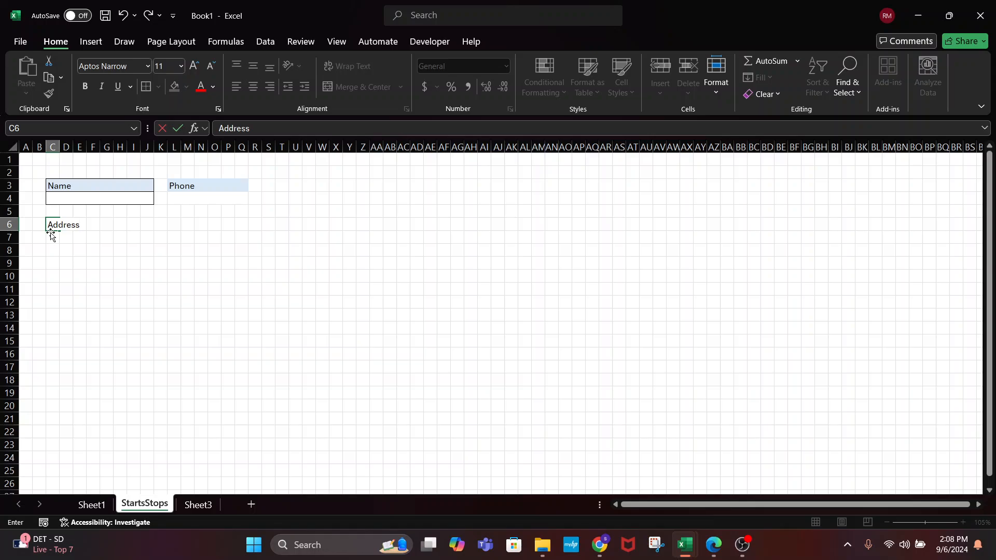
{"action": "left_click", "coordinate": [136, 286]}
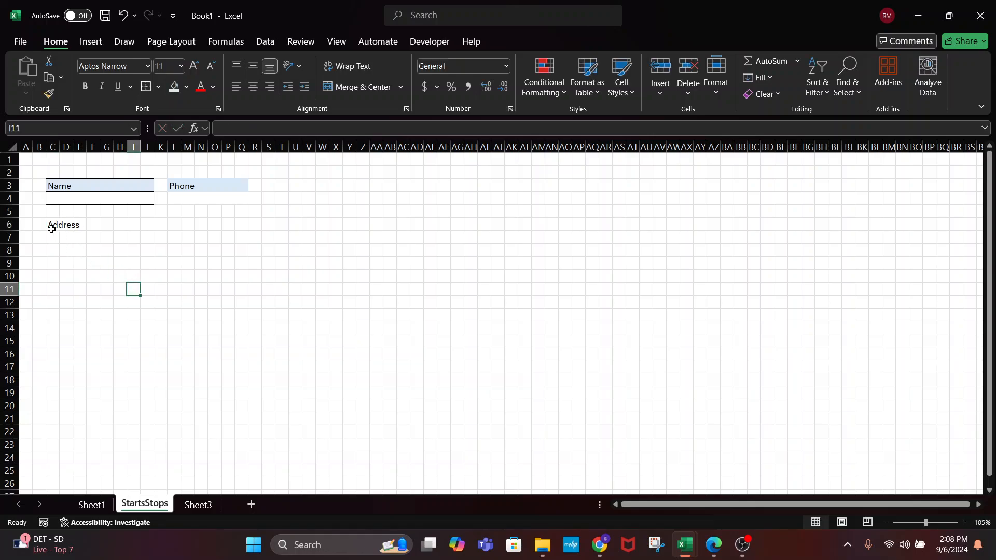
{"action": "left_click_drag", "start_coordinate": [51, 229], "coordinate": [149, 225]}
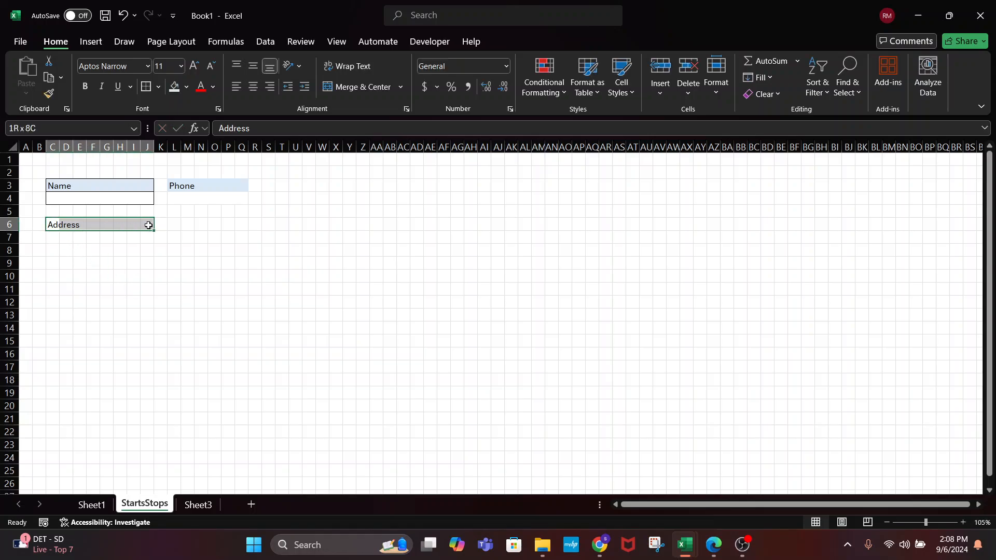
{"action": "left_click", "coordinate": [347, 88]}
{"action": "left_click", "coordinate": [174, 87]}
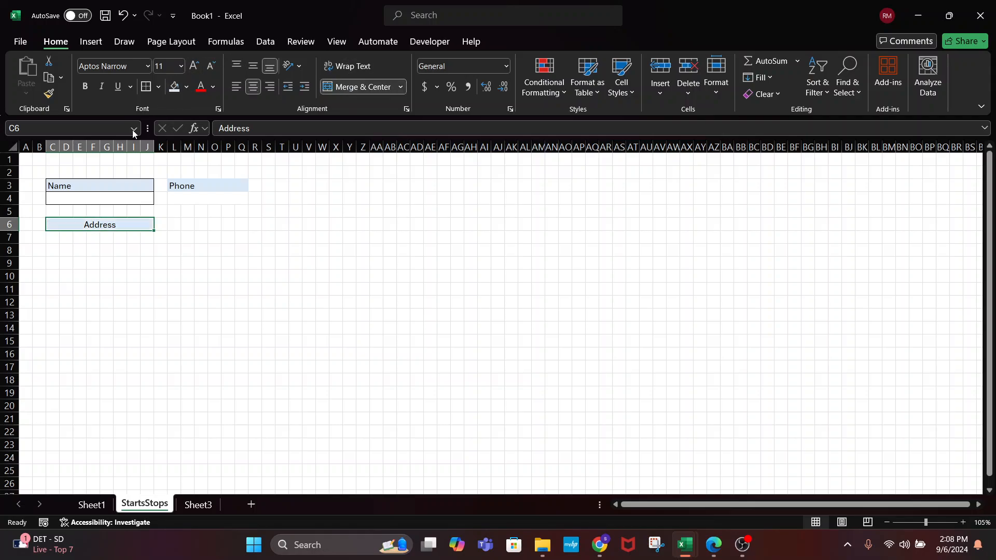
{"action": "left_click", "coordinate": [235, 88]}
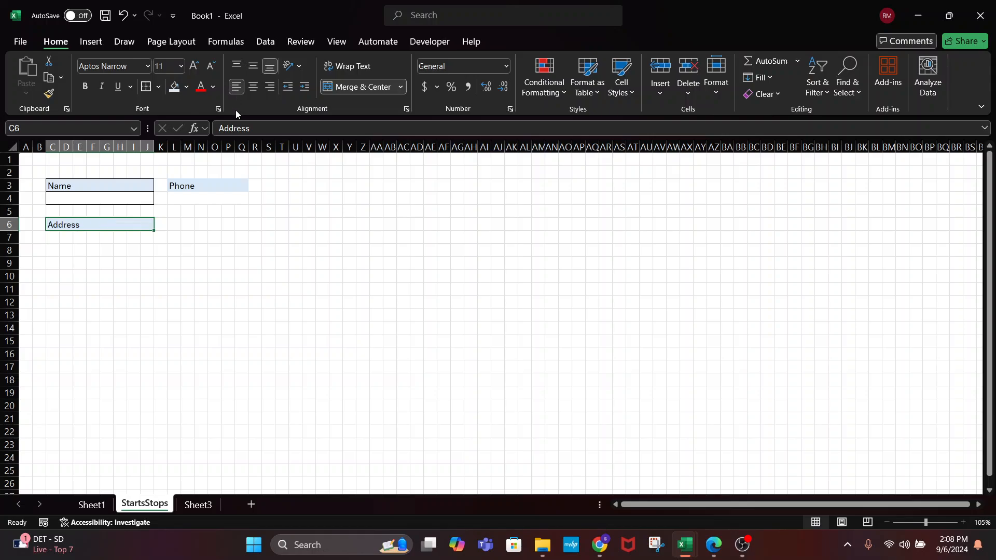
Merge C7:J7 into a left-aligned address entry box with a border
{"action": "left_click_drag", "start_coordinate": [55, 237], "coordinate": [145, 236]}
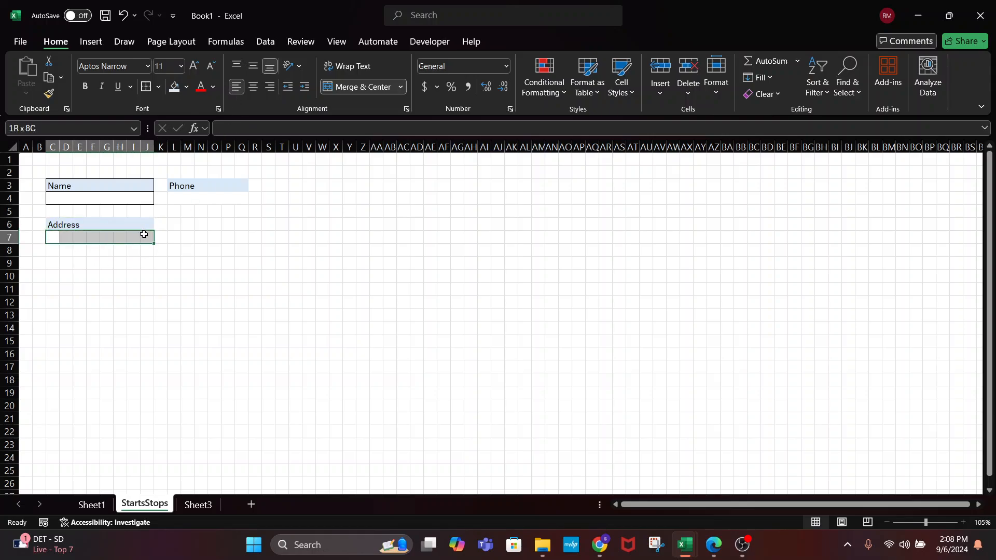
{"action": "left_click", "coordinate": [335, 88]}
{"action": "left_click", "coordinate": [236, 86]}
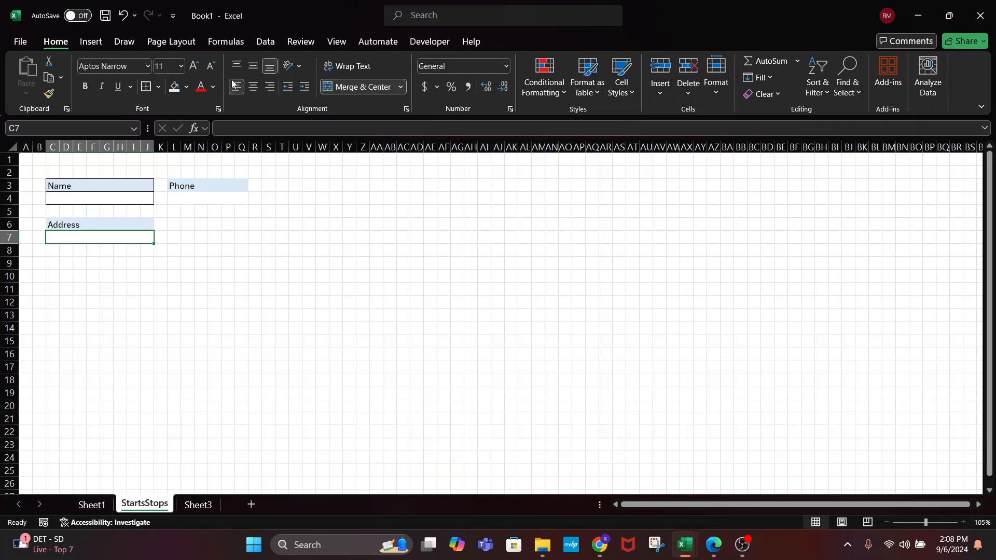
{"action": "left_click", "coordinate": [146, 89]}
{"action": "left_click", "coordinate": [106, 222]}
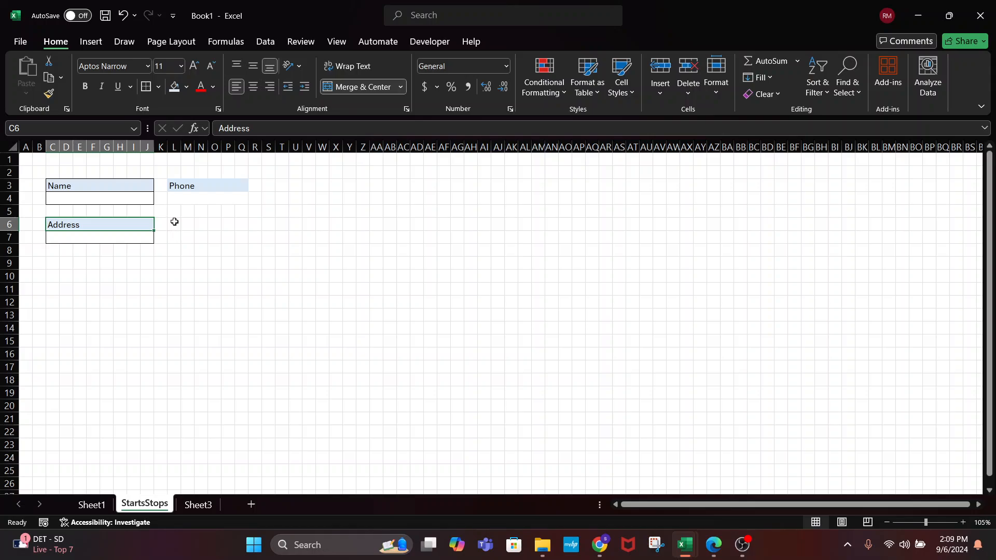
{"action": "left_click_drag", "start_coordinate": [173, 224], "coordinate": [240, 222]}
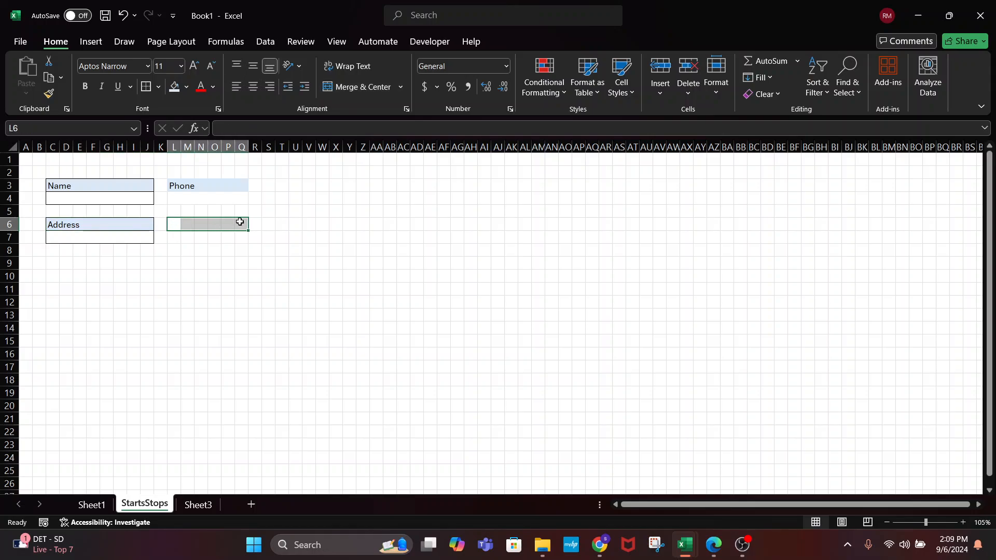
Add a left-aligned 'State' label in L6 and merge L7:M7 into its entry box
{"action": "left_click", "coordinate": [175, 224]}
{"action": "type", "text": "State"}
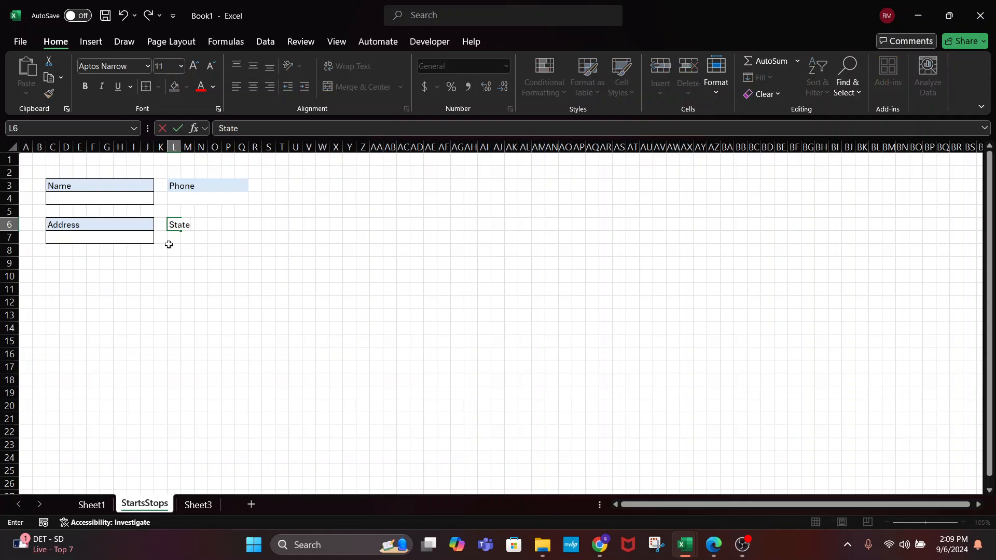
{"action": "left_click", "coordinate": [169, 236]}
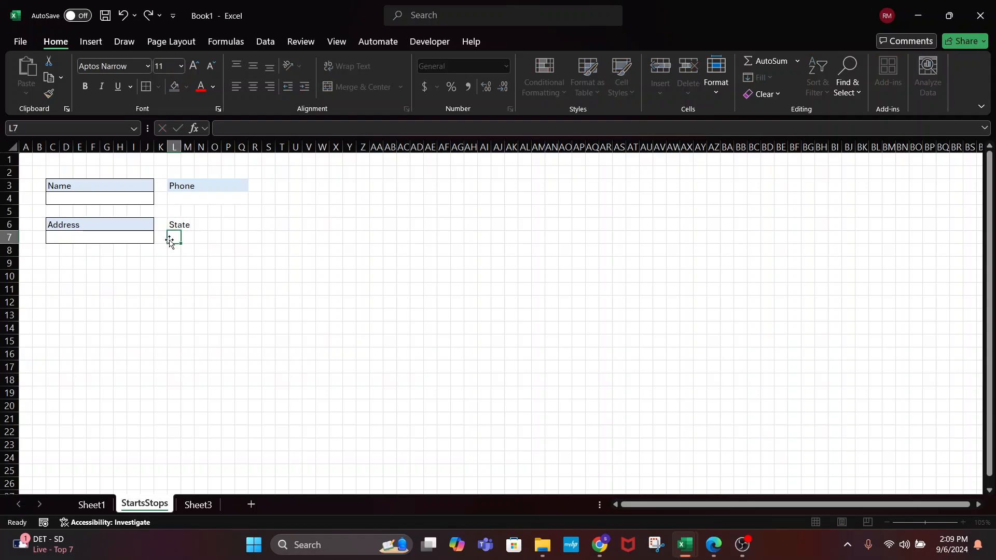
{"action": "left_click", "coordinate": [177, 224]}
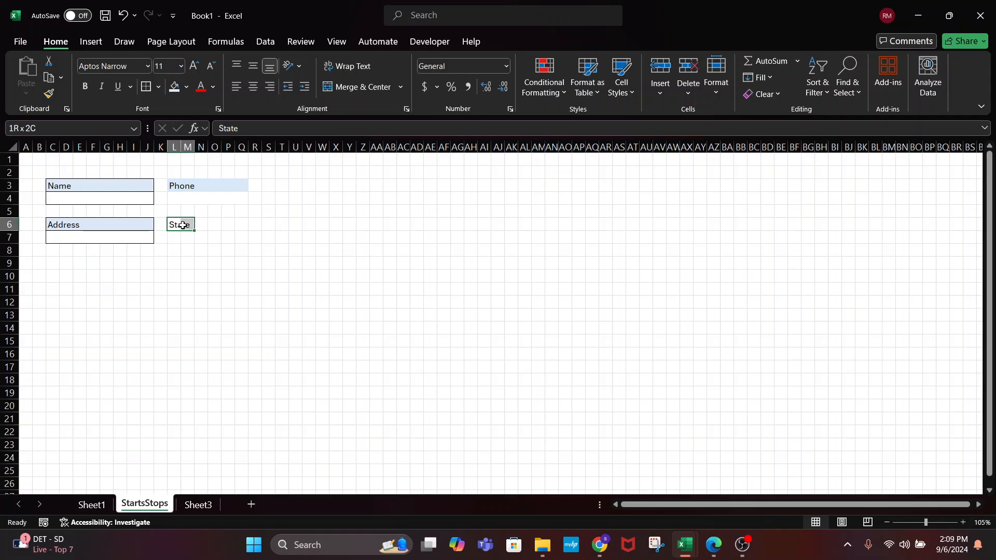
{"action": "left_click", "coordinate": [354, 88]}
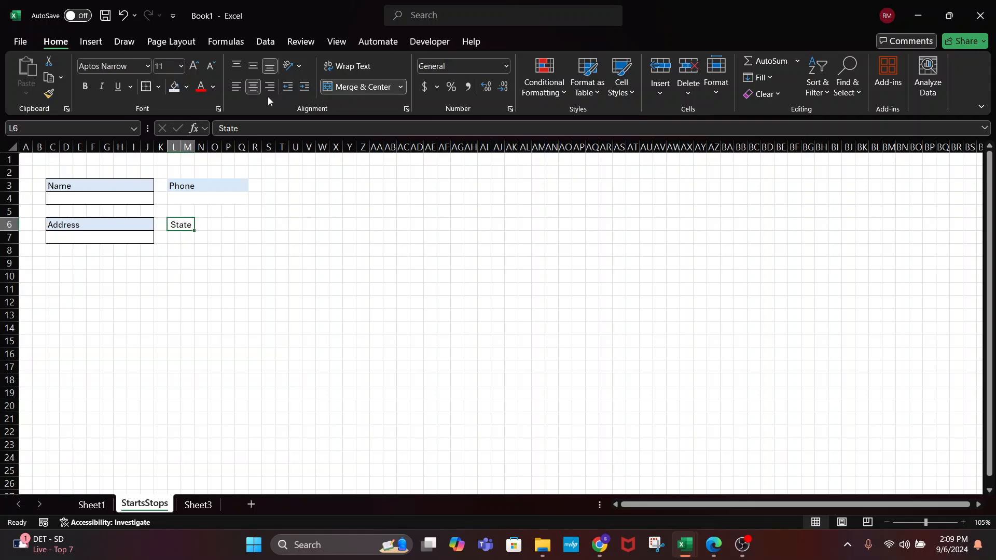
{"action": "left_click", "coordinate": [237, 87]}
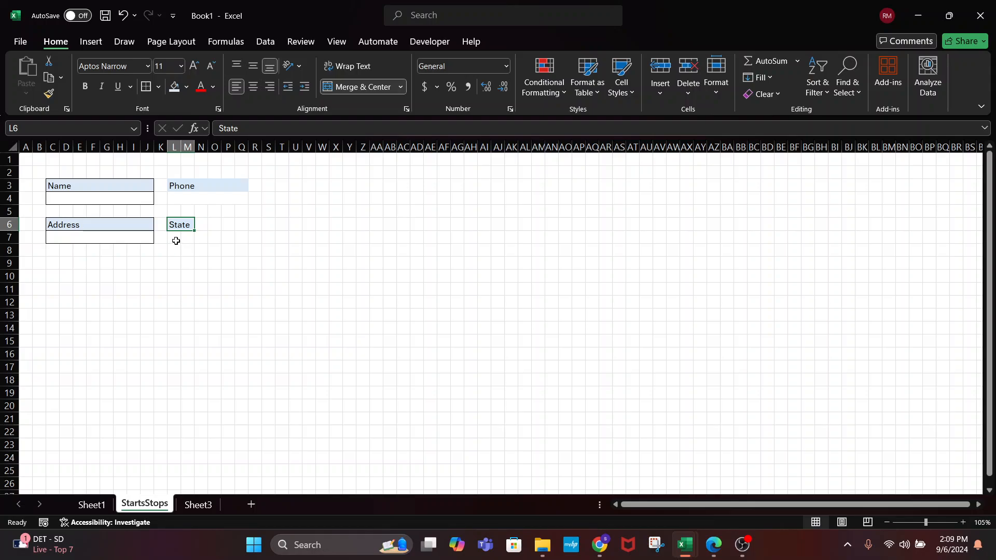
{"action": "left_click_drag", "start_coordinate": [177, 240], "coordinate": [185, 239]}
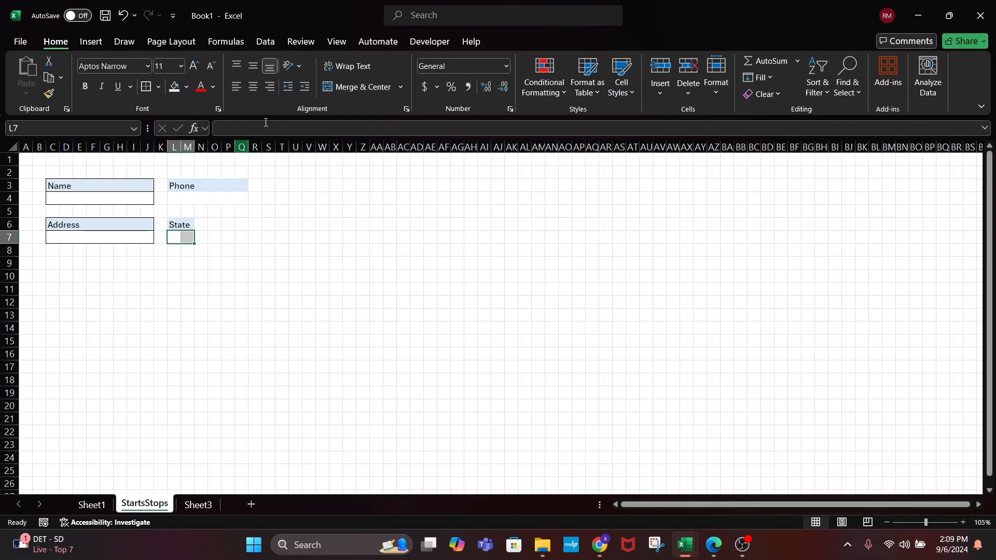
{"action": "left_click", "coordinate": [334, 85]}
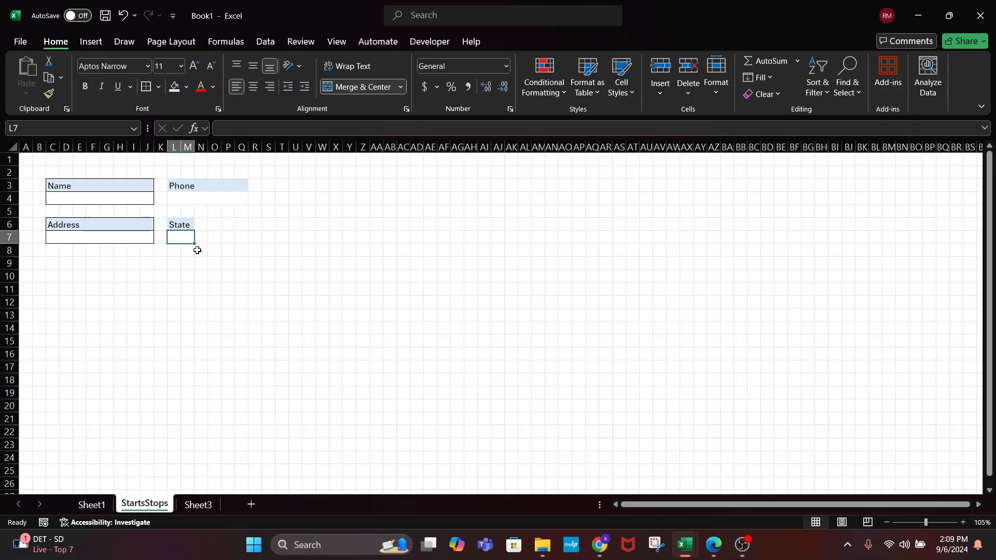
Create a merged light-blue 'Zip' label in O6:Q6 with a bordered merged entry box O7:Q7
{"action": "left_click_drag", "start_coordinate": [216, 224], "coordinate": [240, 224]}
{"action": "left_click", "coordinate": [348, 87]}
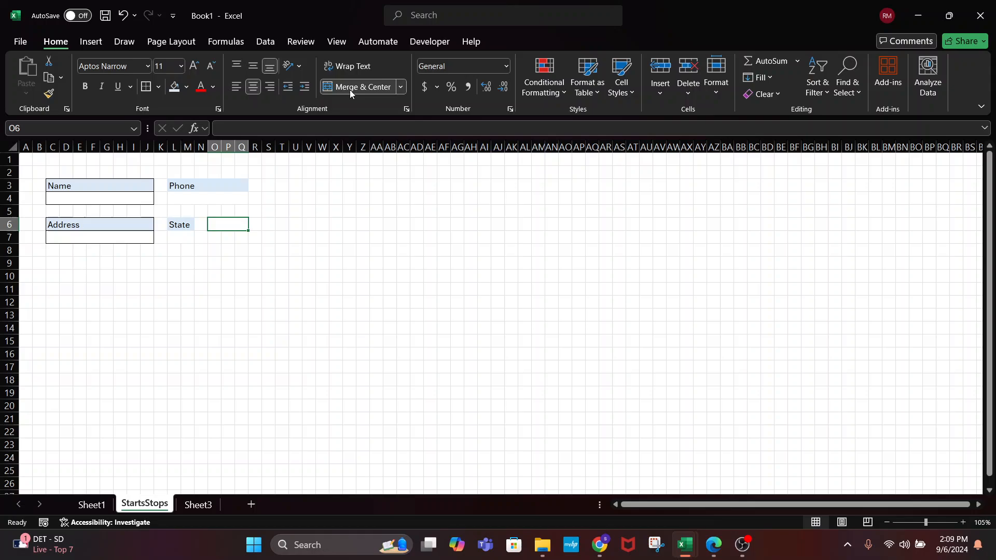
{"action": "left_click", "coordinate": [237, 87]}
{"action": "left_click", "coordinate": [174, 86]}
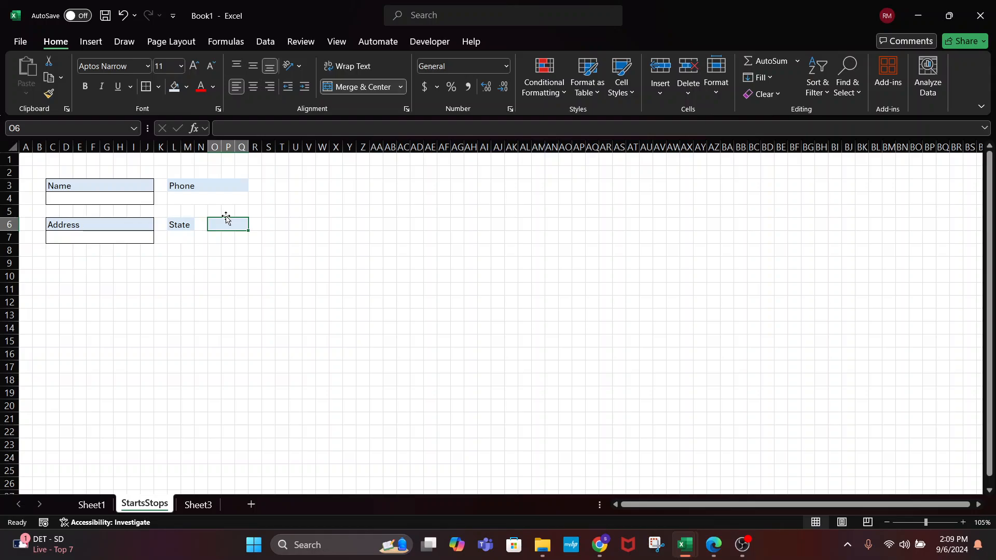
{"action": "type", "text": "Zip"}
{"action": "key", "text": "Return"}
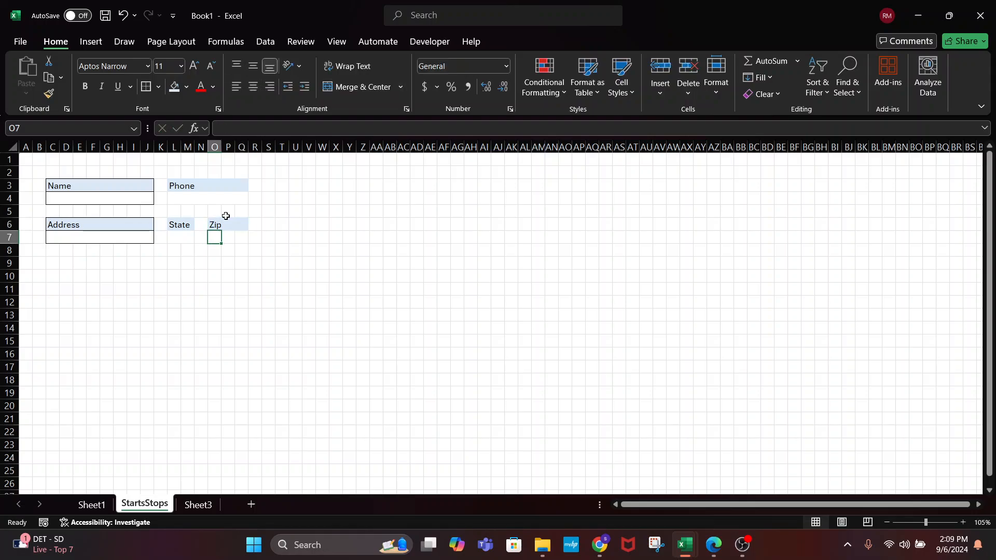
{"action": "left_click_drag", "start_coordinate": [216, 237], "coordinate": [242, 237]}
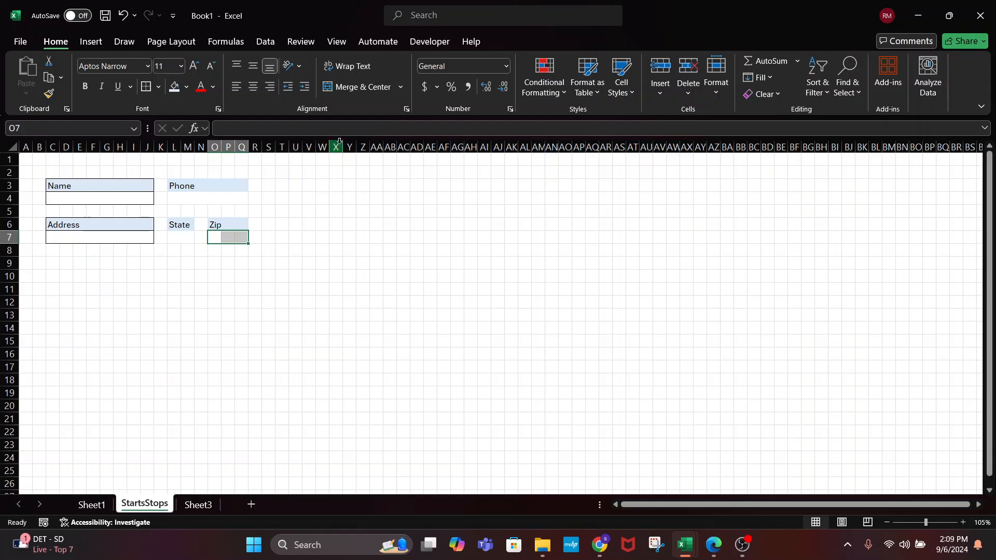
{"action": "left_click", "coordinate": [358, 86]}
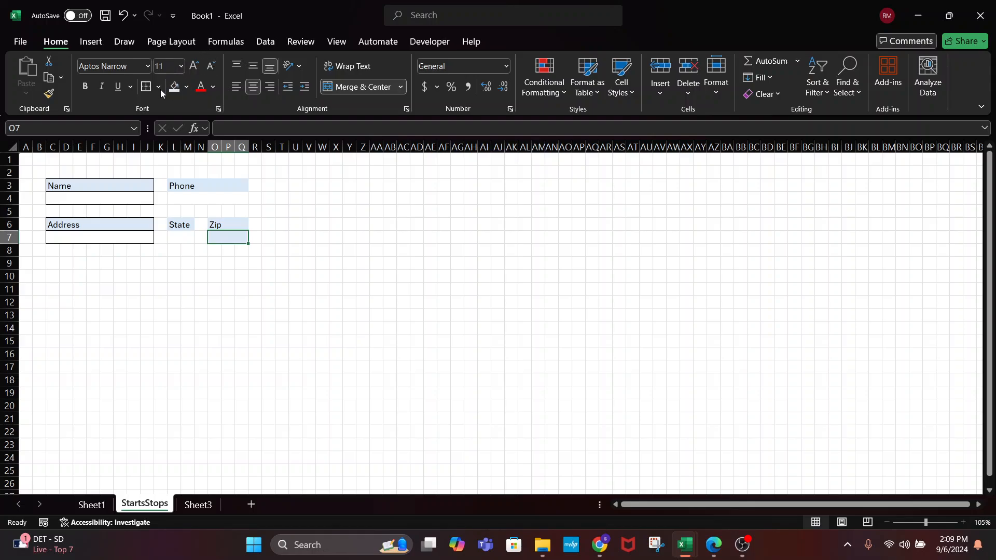
{"action": "key", "text": "ctrl+z"}
{"action": "left_click", "coordinate": [147, 87]}
Add outside borders to the Phone label, State label, State entry box and Phone entry box
{"action": "left_click", "coordinate": [226, 224]}
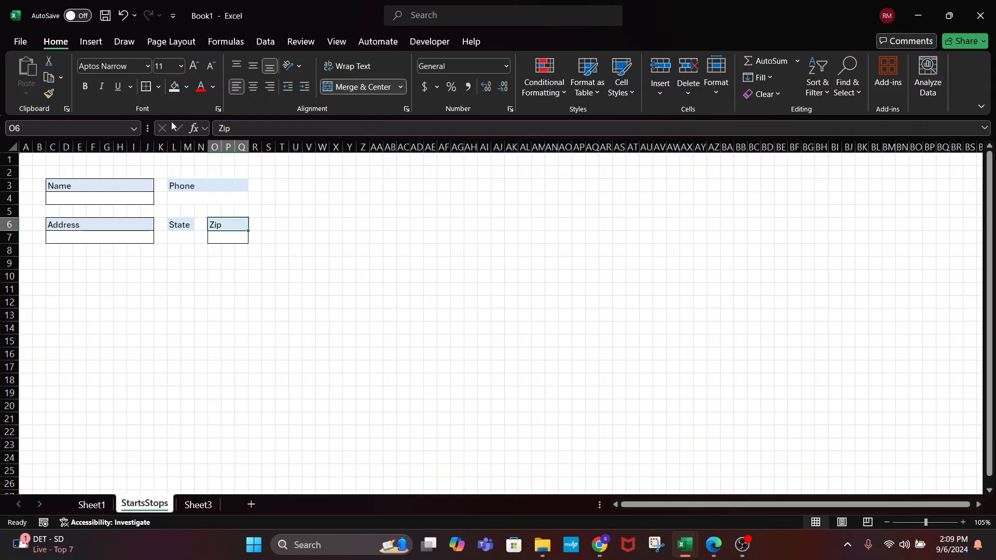
{"action": "left_click", "coordinate": [193, 184]}
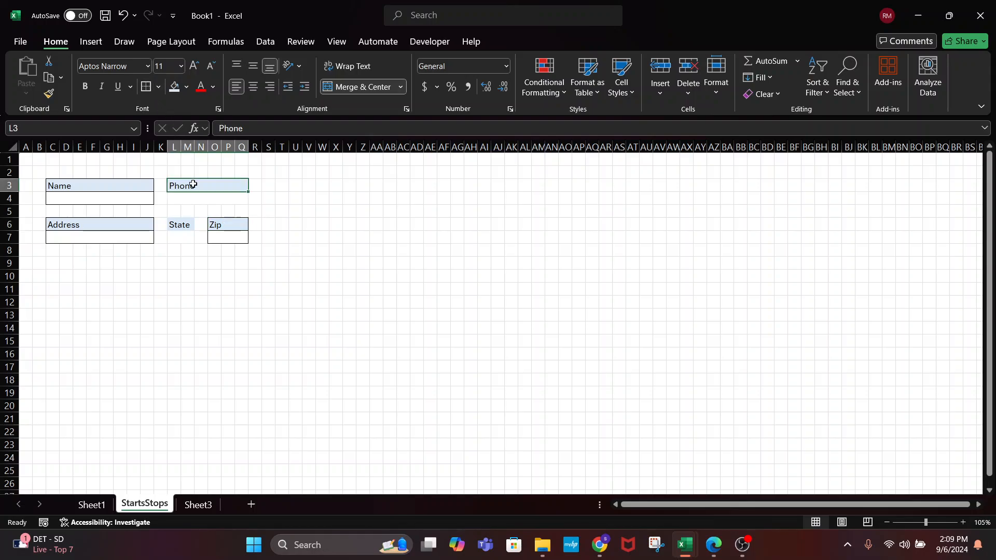
{"action": "left_click", "coordinate": [183, 225], "text": "ctrl"}
{"action": "left_click", "coordinate": [180, 237], "text": "ctrl"}
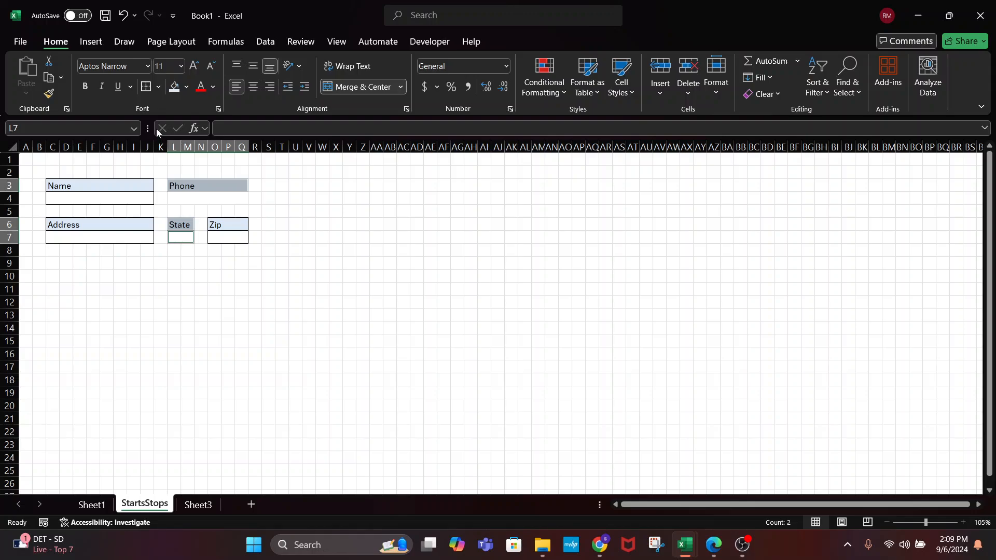
{"action": "left_click", "coordinate": [146, 86]}
{"action": "left_click", "coordinate": [187, 341]}
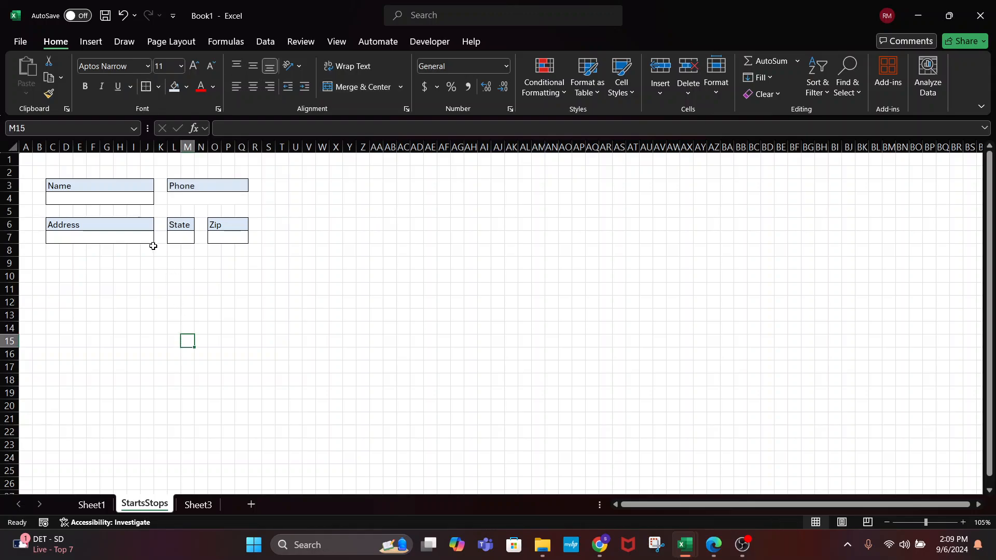
{"action": "left_click", "coordinate": [173, 198]}
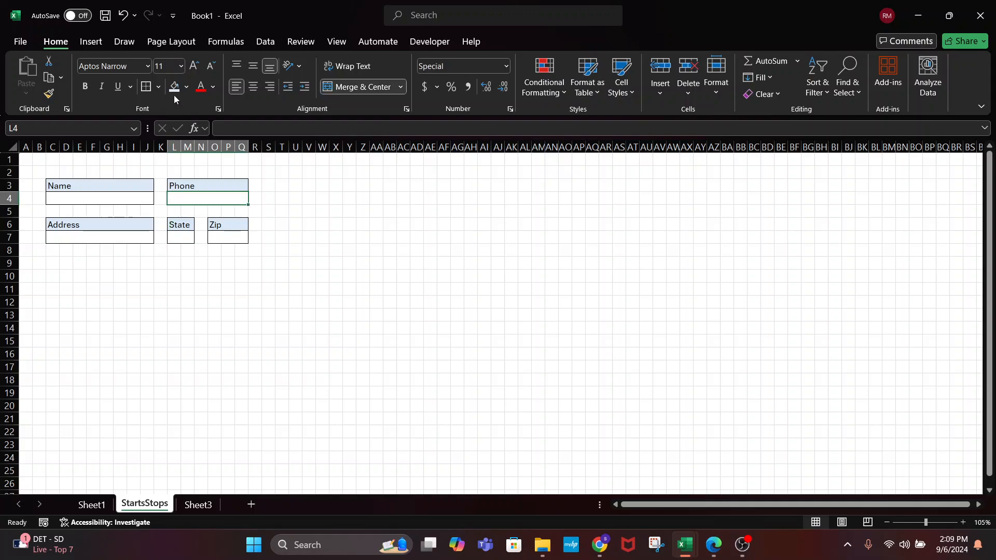
{"action": "left_click", "coordinate": [146, 87]}
{"action": "left_click", "coordinate": [337, 315]}
Enter a sample name and phone number in the Name and Phone entry boxes
{"action": "left_click", "coordinate": [146, 196]}
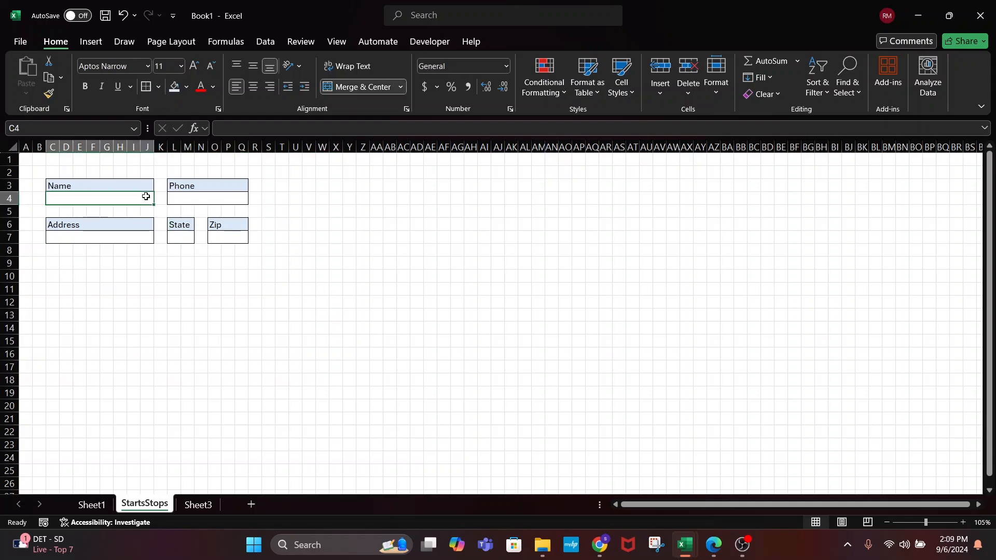
{"action": "type", "text": "Shayne"}
{"action": "key", "text": "Tab"}
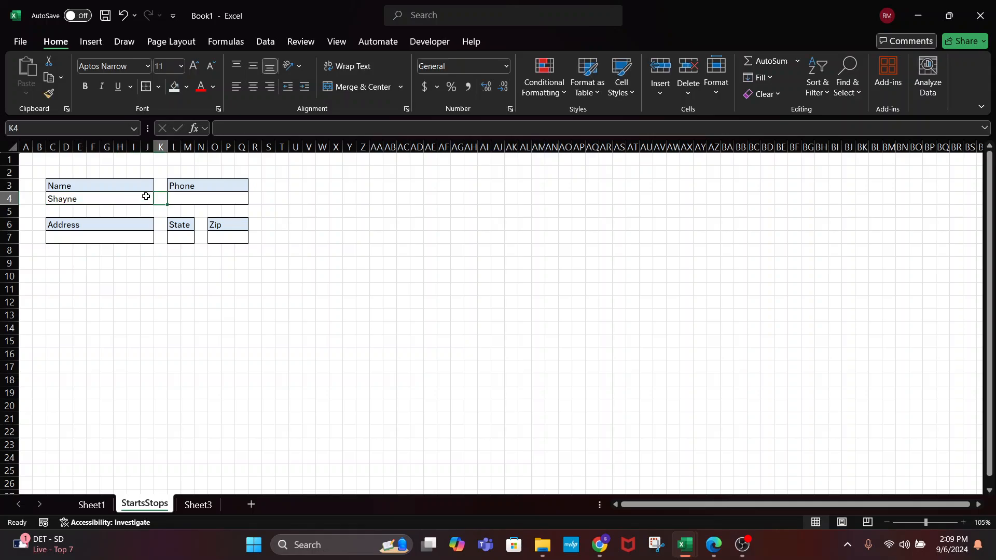
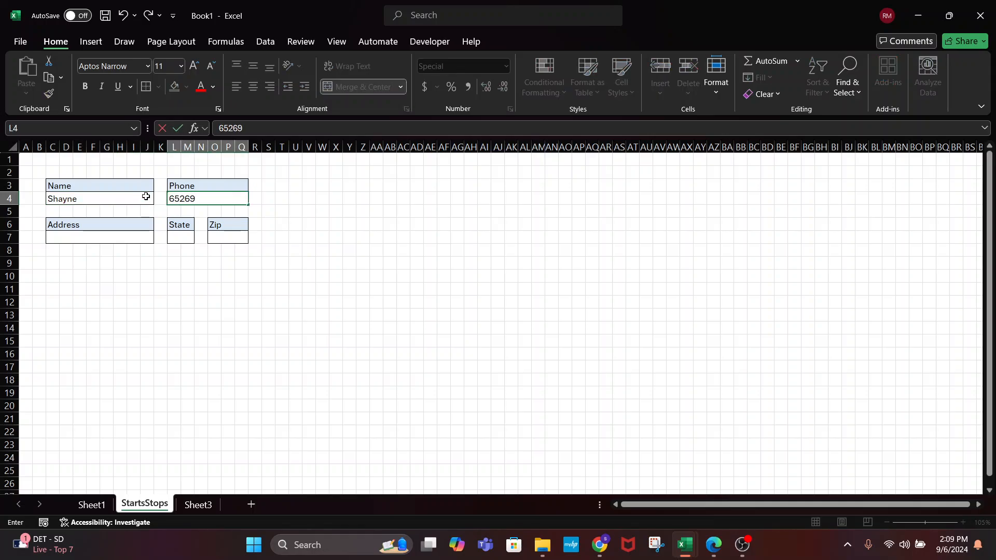
{"action": "key", "text": "Tab"}
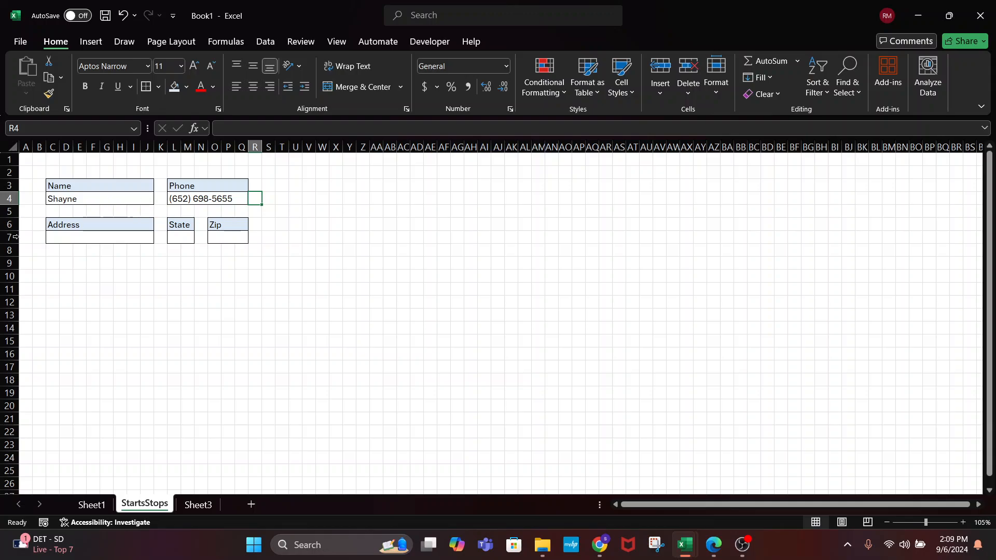
Fill in a sample street address, state and zip code in the row 7 boxes
{"action": "left_click", "coordinate": [109, 235]}
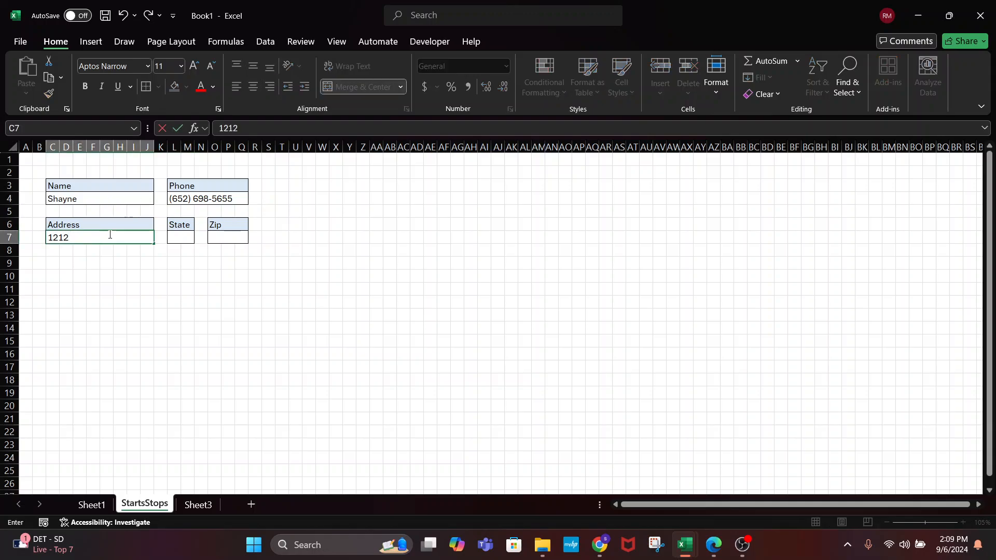
{"action": "key", "text": "Tab"}
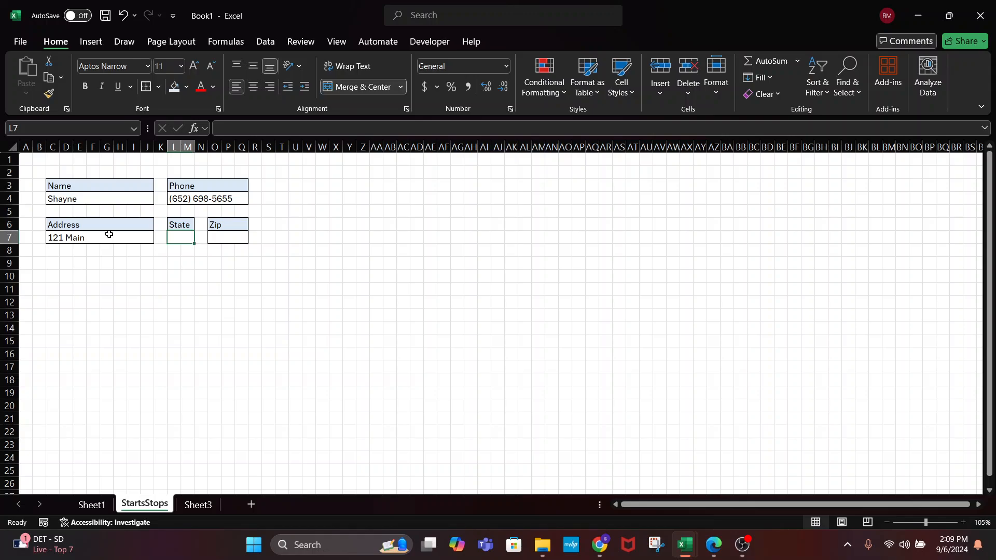
{"action": "type", "text": "NM"}
{"action": "key", "text": "Tab"}
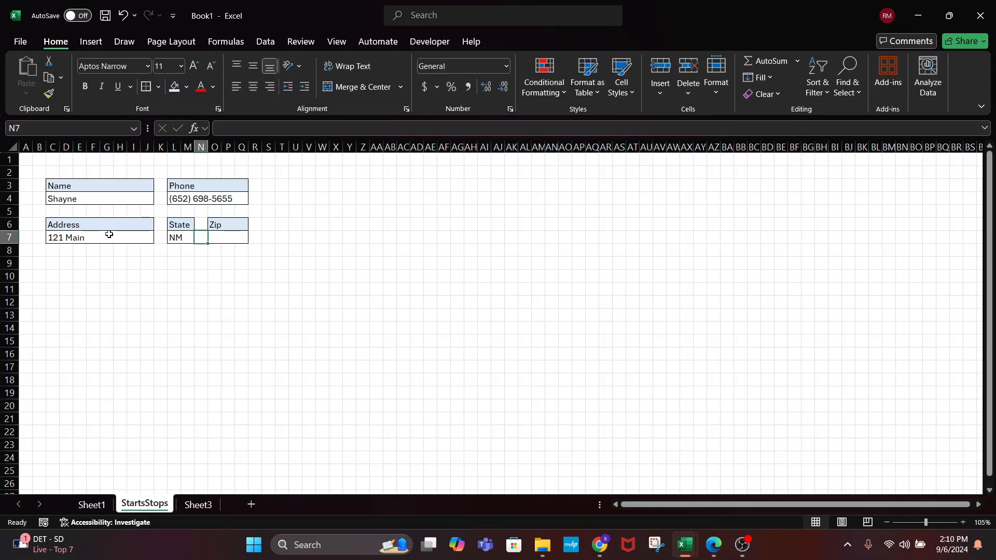
{"action": "type", "text": "88130"}
{"action": "key", "text": "Return"}
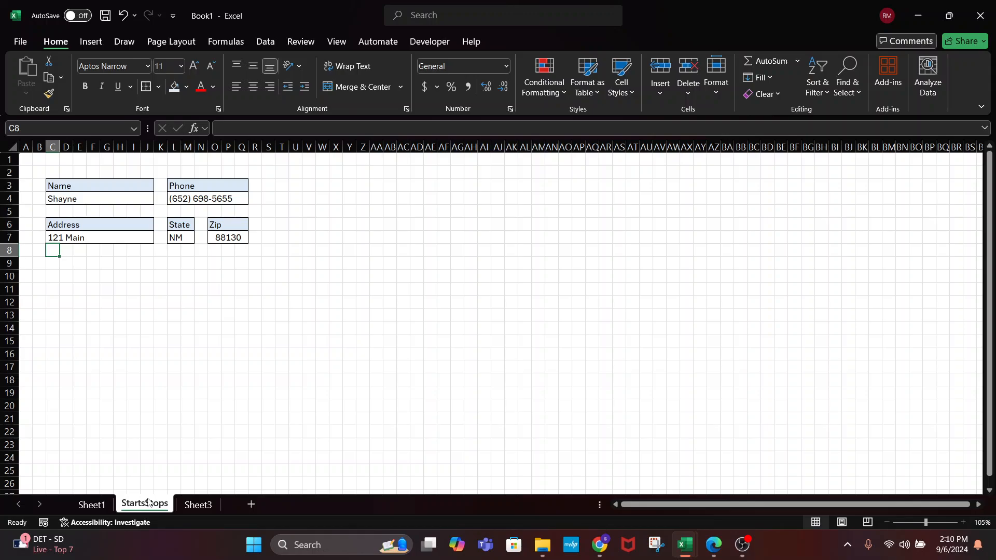
Shade columns A and B light grey
{"action": "left_click", "coordinate": [227, 278]}
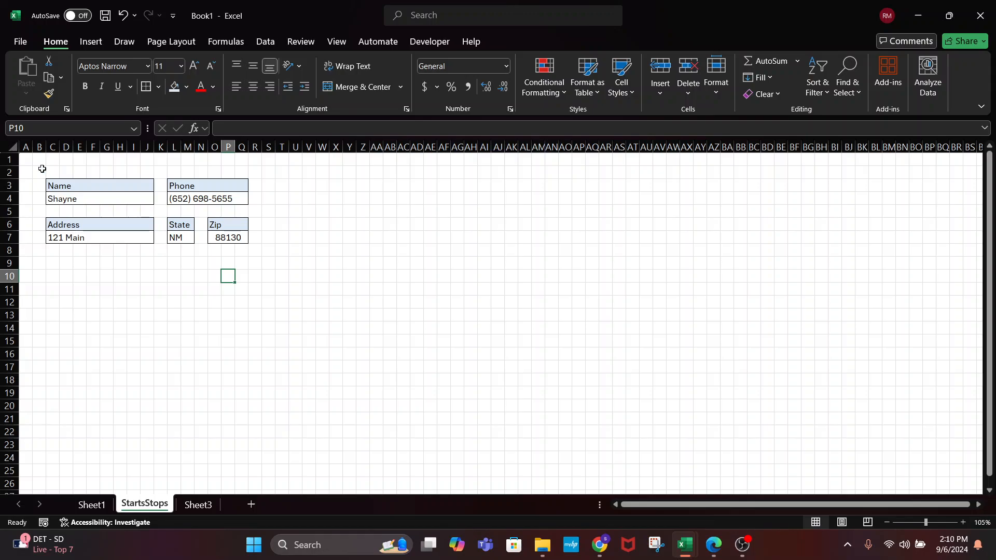
{"action": "left_click_drag", "start_coordinate": [28, 162], "coordinate": [33, 168]}
{"action": "key", "text": "ctrl+space"}
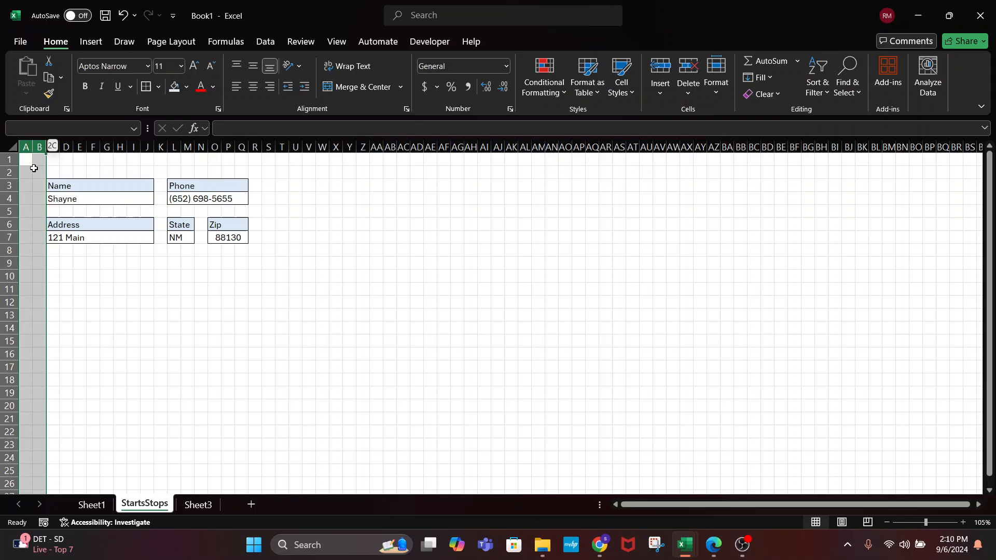
{"action": "left_click", "coordinate": [187, 87]}
{"action": "left_click", "coordinate": [171, 139]}
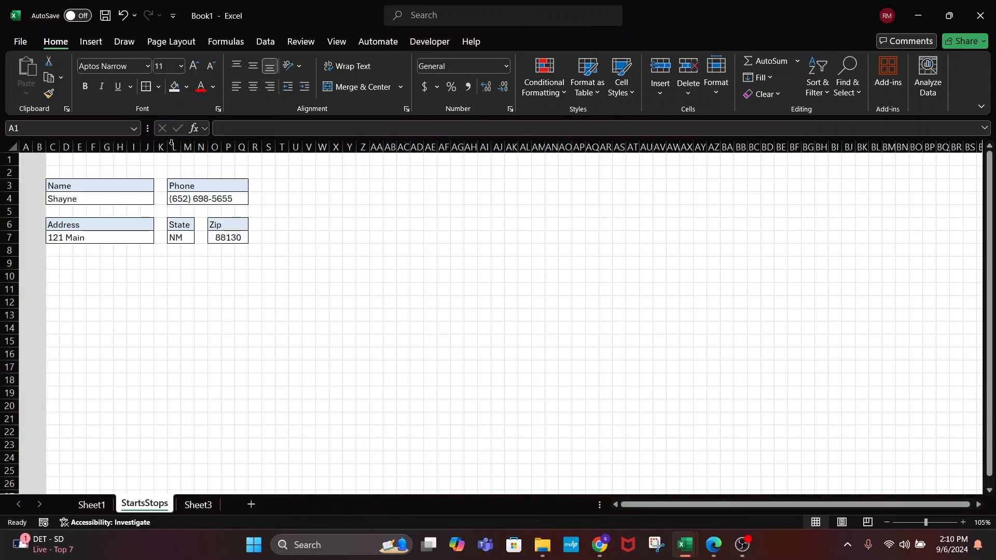
{"action": "left_click", "coordinate": [29, 171]}
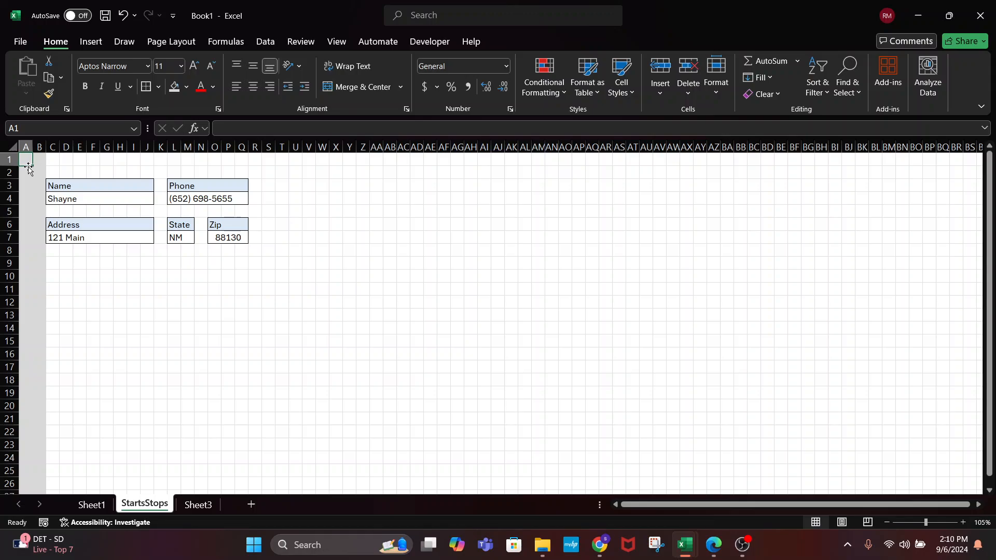
Shade rows 1–2, row 5, columns K and R, cell N6 and rows 8–22 light grey
{"action": "left_click_drag", "start_coordinate": [28, 170], "coordinate": [28, 162]}
{"action": "key", "text": "shift+space"}
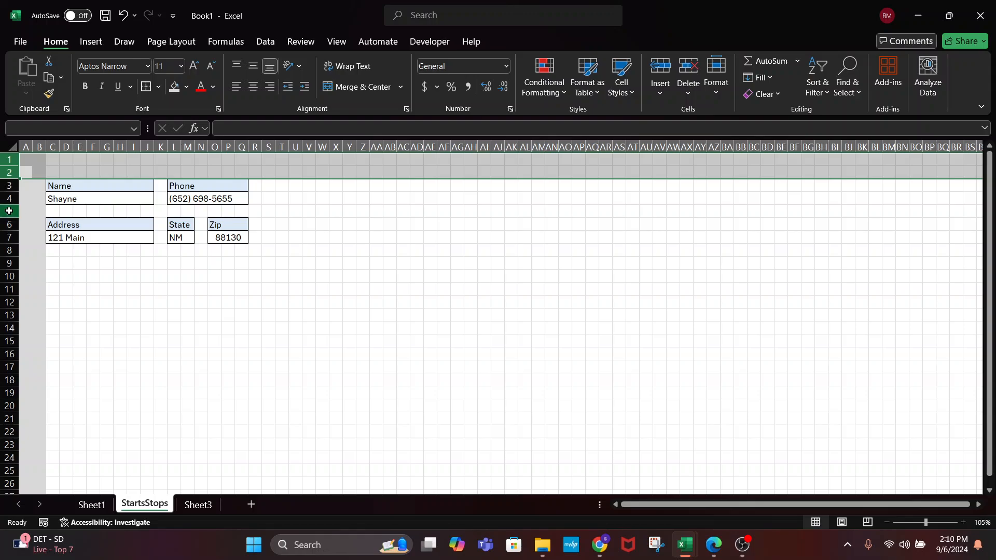
{"action": "left_click", "coordinate": [7, 211], "text": "ctrl"}
{"action": "left_click", "coordinate": [161, 147], "text": "ctrl"}
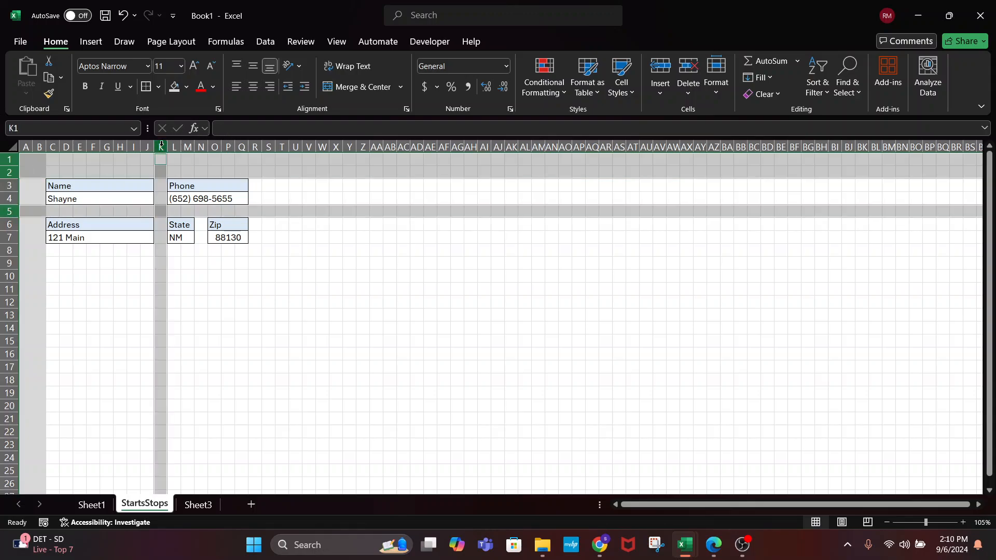
{"action": "left_click", "coordinate": [254, 147], "text": "ctrl"}
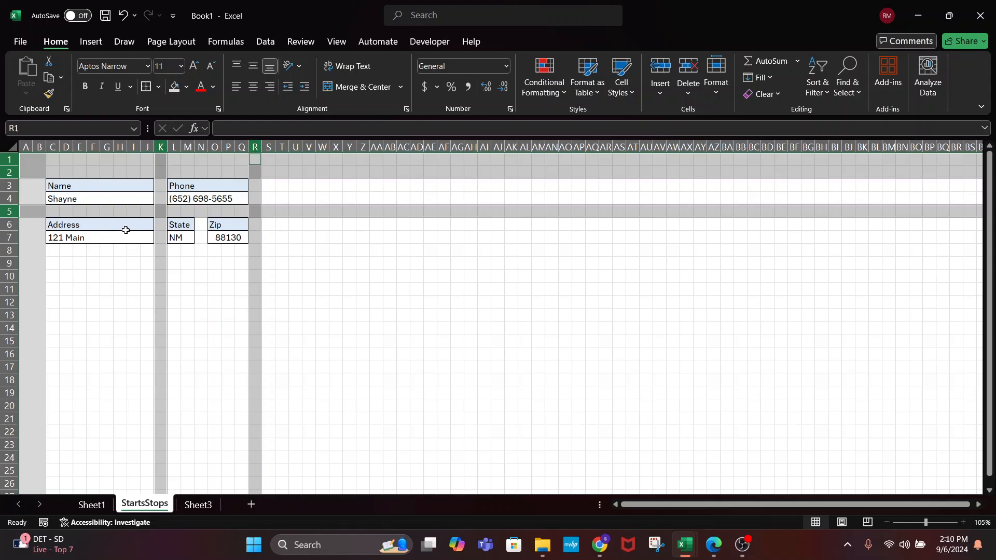
{"action": "left_click", "coordinate": [201, 224], "text": "ctrl"}
{"action": "left_click_drag", "start_coordinate": [9, 250], "coordinate": [31, 430]}
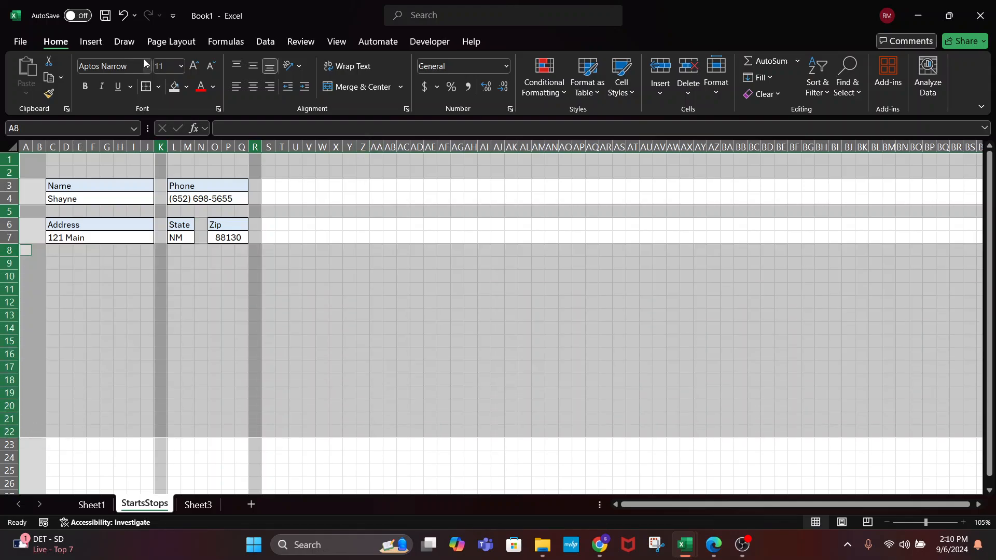
{"action": "left_click", "coordinate": [174, 85]}
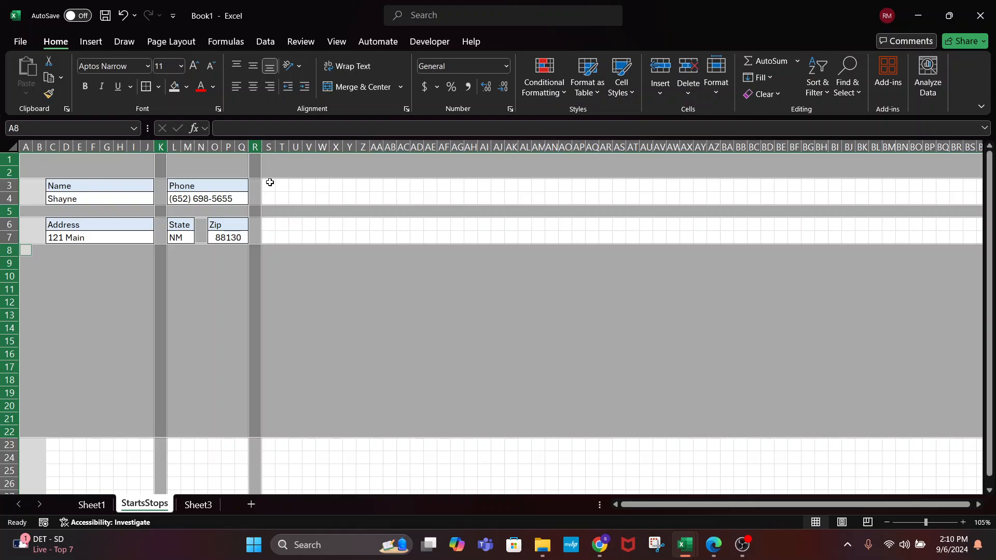
Shade everything right of the form from column S and everything below it from row 23 grey
{"action": "left_click_drag", "start_coordinate": [268, 182], "coordinate": [273, 238]}
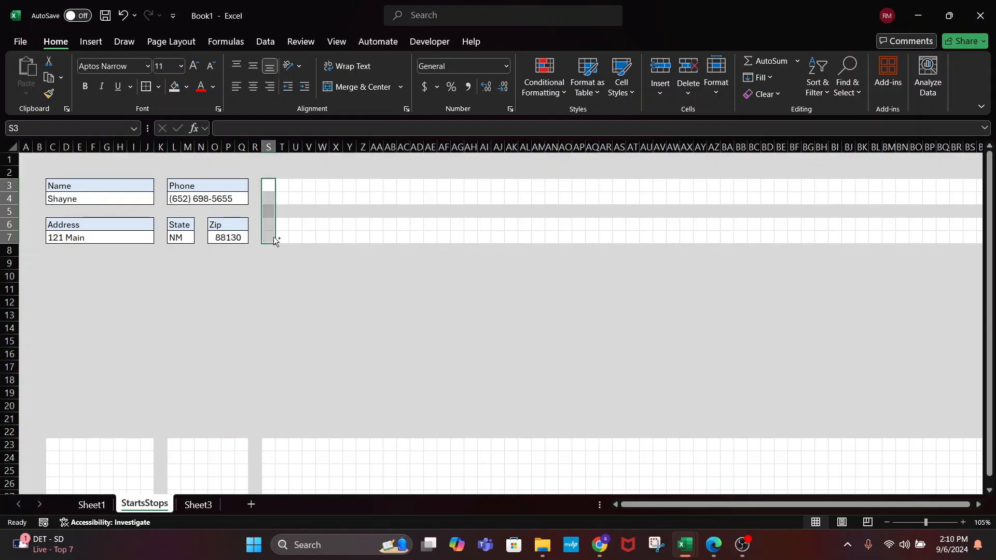
{"action": "key", "text": "ctrl+shift+Right"}
{"action": "left_click", "coordinate": [176, 86]}
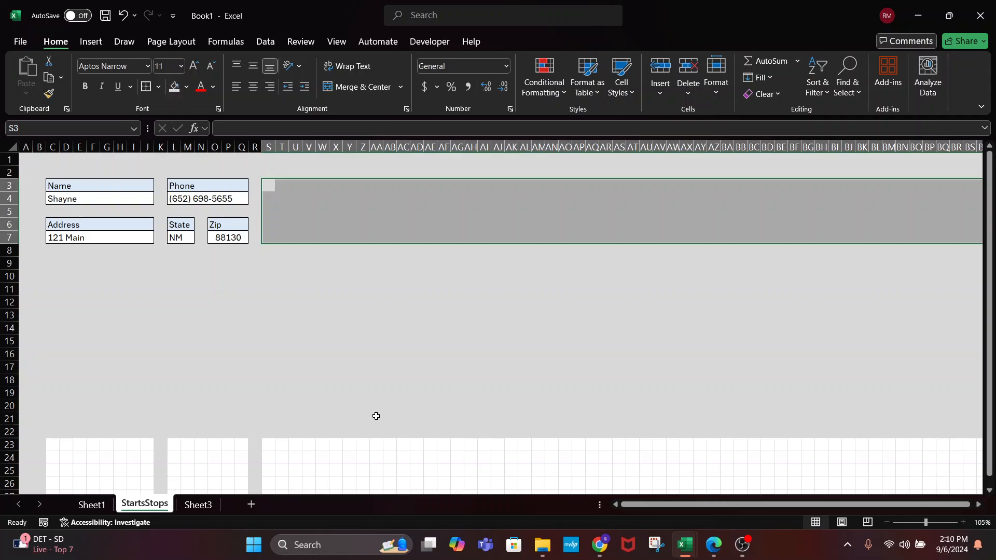
{"action": "left_click", "coordinate": [58, 443]}
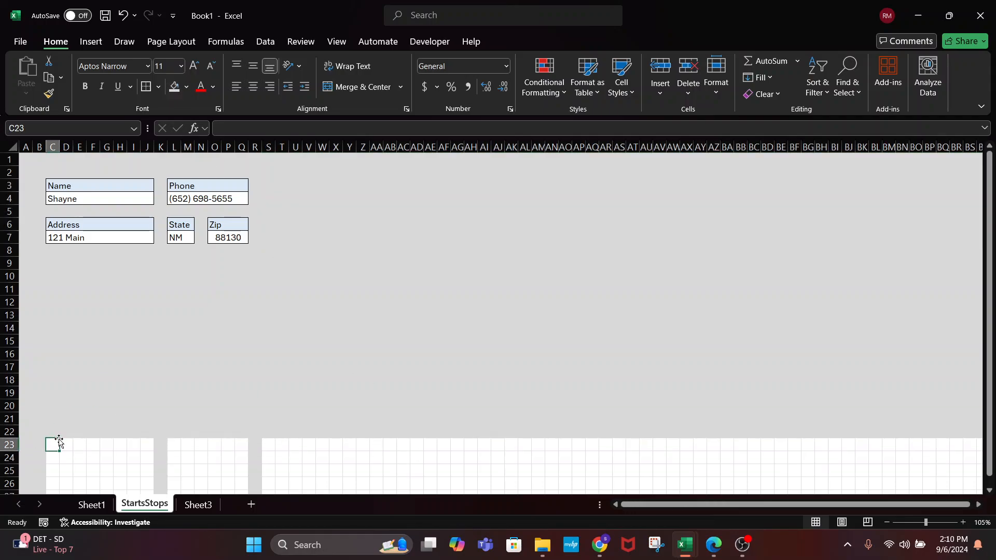
{"action": "key", "text": "ctrl+shift+Down"}
{"action": "key", "text": "ctrl+shift+Right"}
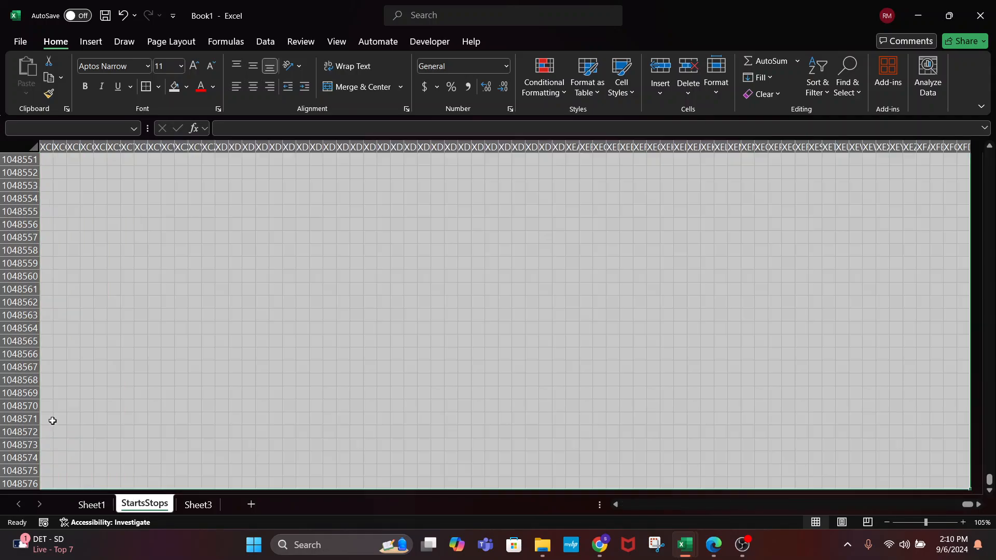
{"action": "left_click", "coordinate": [172, 89]}
{"action": "scroll", "coordinate": [169, 288], "scroll_direction": "up", "scroll_amount": 3}
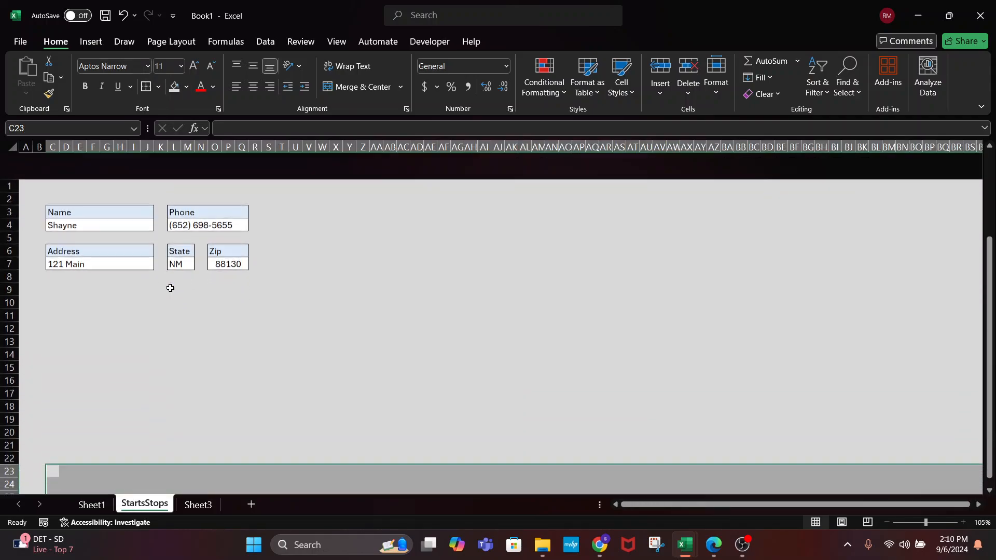
{"action": "left_click", "coordinate": [341, 345]}
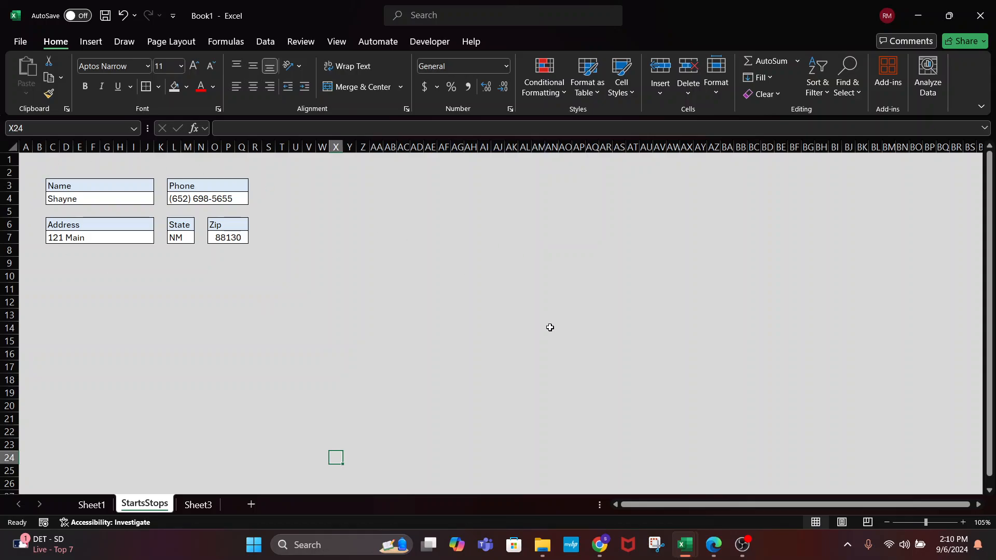
Multi-select the Name, Phone, Address, State and Zip labels together to review them
{"action": "left_click", "coordinate": [284, 314]}
{"action": "left_click", "coordinate": [129, 201]}
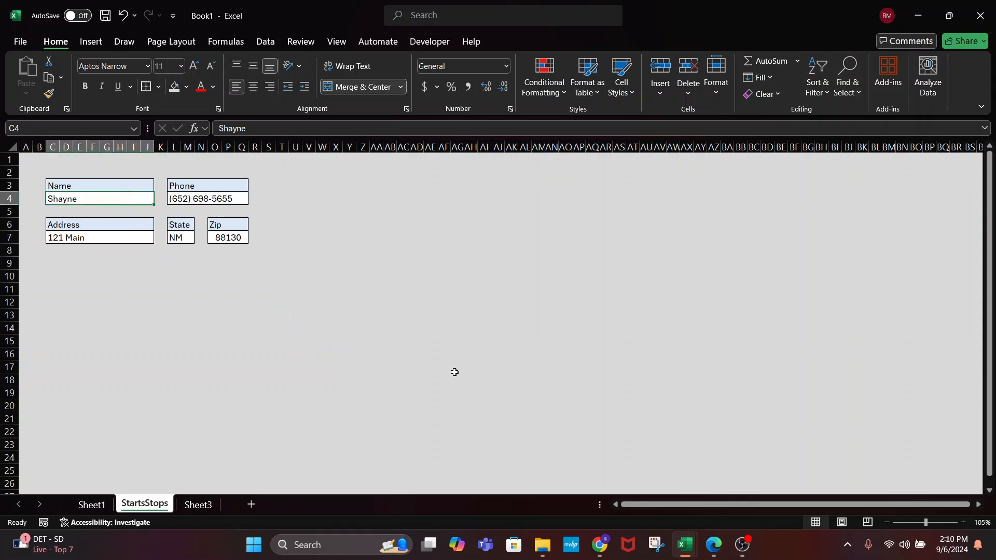
{"action": "left_click", "coordinate": [68, 185]}
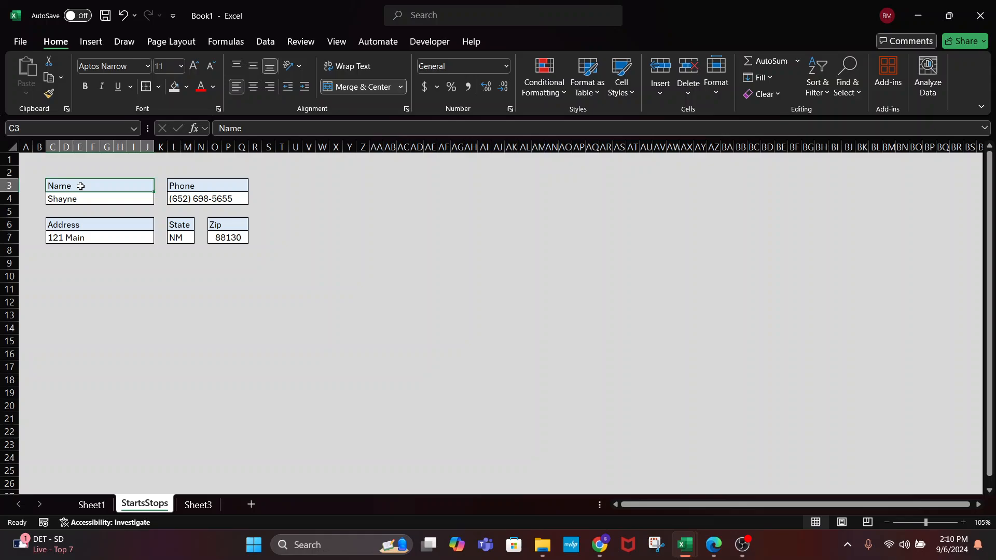
{"action": "left_click", "coordinate": [174, 185], "text": "ctrl"}
{"action": "left_click", "coordinate": [130, 221], "text": "ctrl"}
{"action": "left_click", "coordinate": [181, 220], "text": "ctrl"}
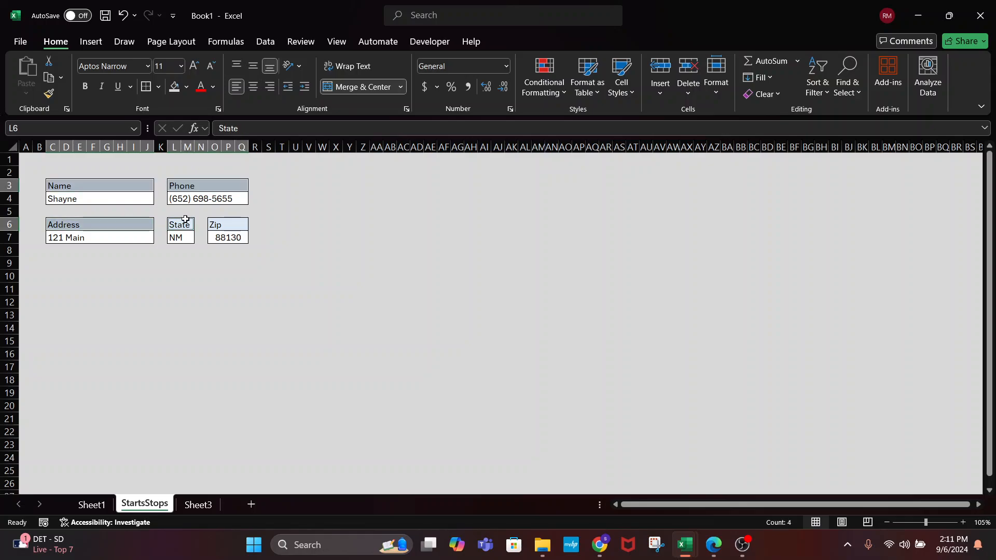
{"action": "left_click", "coordinate": [209, 222], "text": "ctrl"}
{"action": "left_click", "coordinate": [215, 252]}
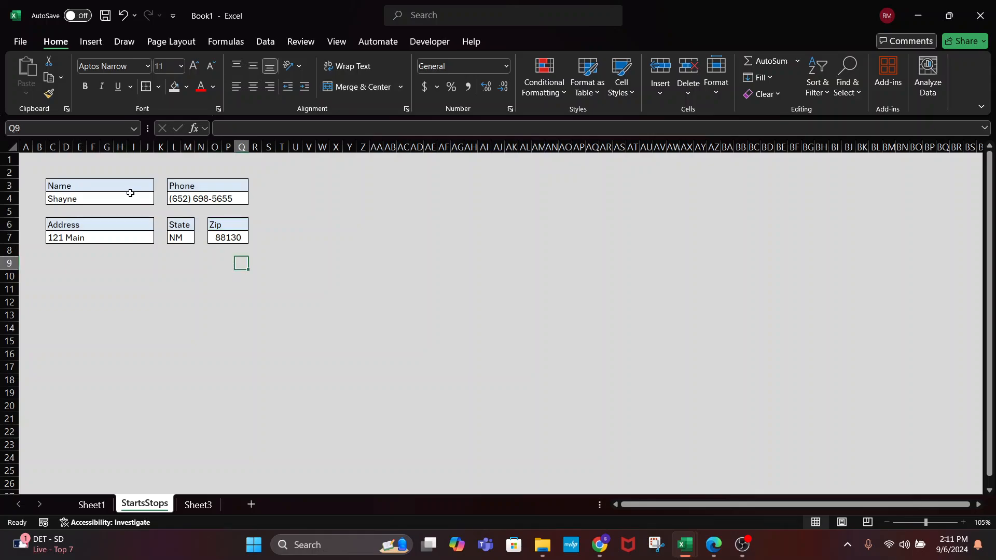
{"action": "left_click", "coordinate": [114, 185]}
{"action": "left_click", "coordinate": [185, 186], "text": "ctrl"}
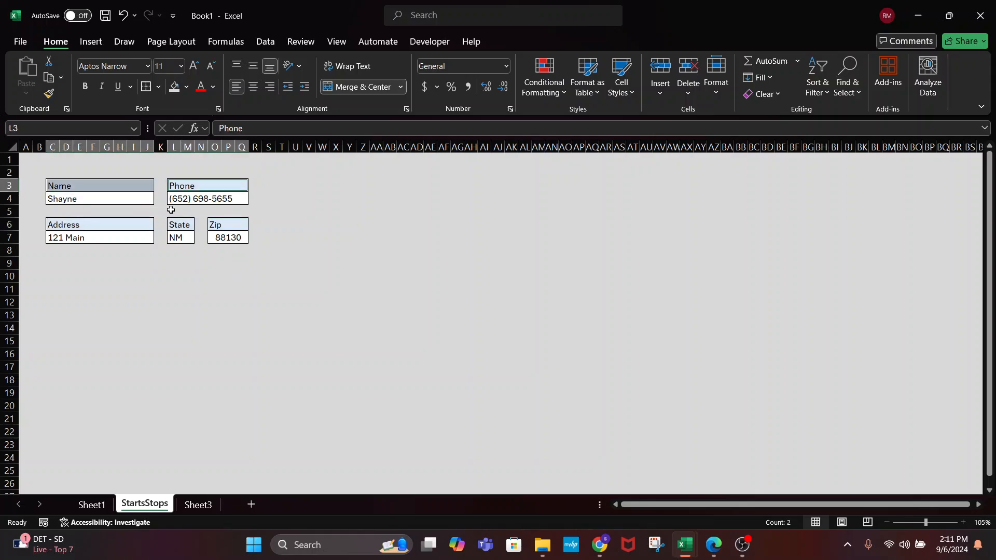
{"action": "left_click", "coordinate": [136, 224], "text": "ctrl"}
{"action": "left_click", "coordinate": [178, 226], "text": "ctrl"}
{"action": "left_click", "coordinate": [214, 224], "text": "ctrl"}
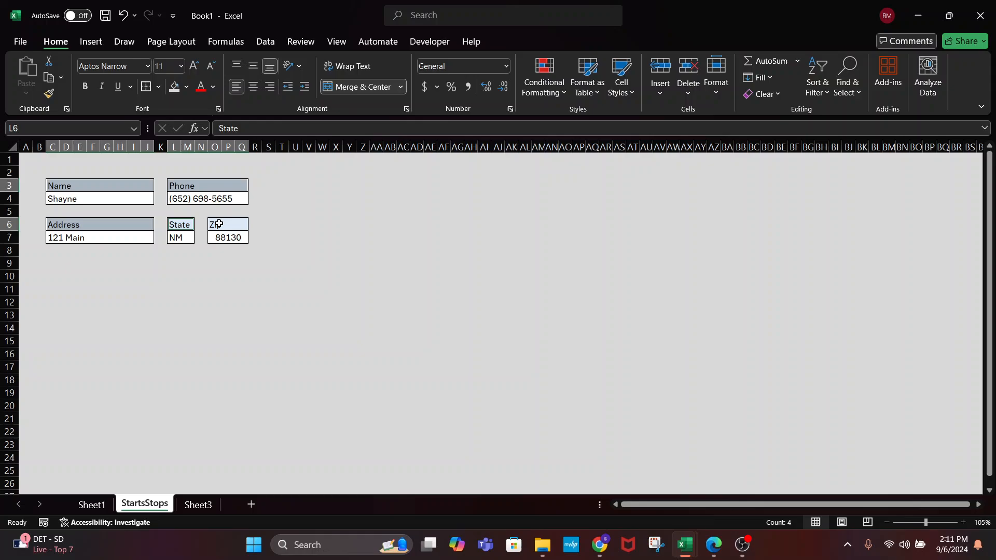
{"action": "left_click", "coordinate": [336, 272]}
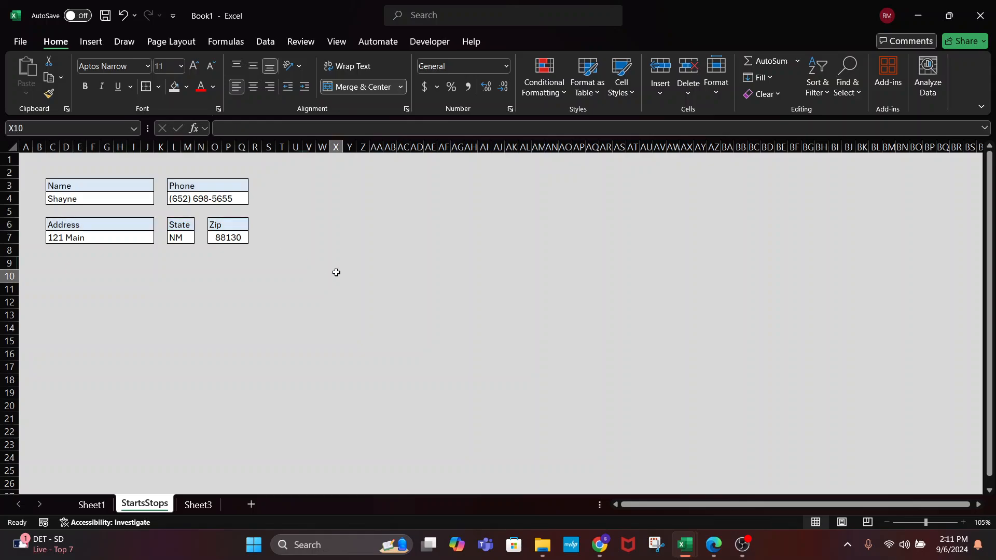
Add an Updated label in C9, merged across C9:E9, left-aligned and shaded light blue
{"action": "left_click", "coordinate": [57, 267]}
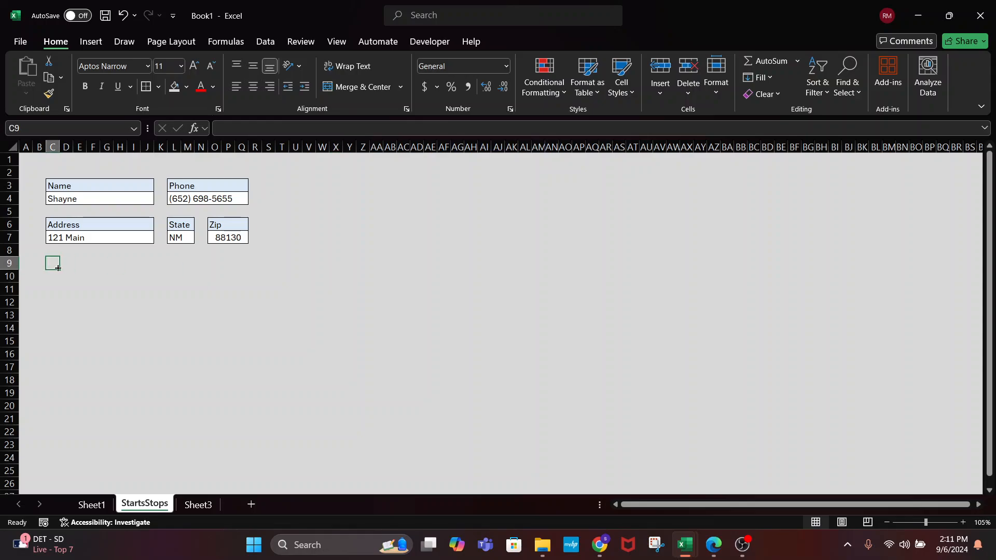
{"action": "type", "text": "Updated"}
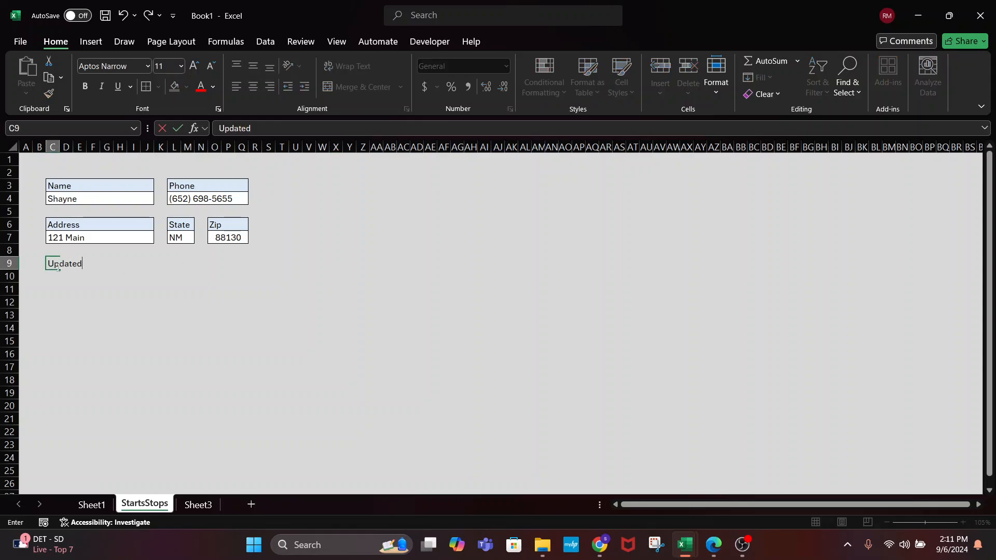
{"action": "key", "text": "Tab"}
{"action": "key", "text": "Tab"}
{"action": "key", "text": "Tab"}
{"action": "left_click", "coordinate": [58, 268]}
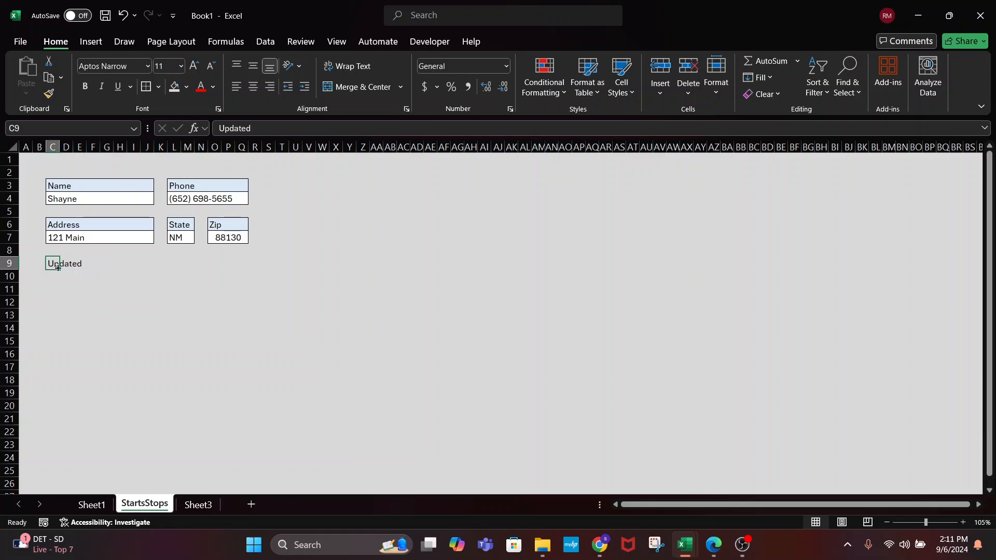
{"action": "left_click_drag", "start_coordinate": [51, 265], "coordinate": [80, 264]}
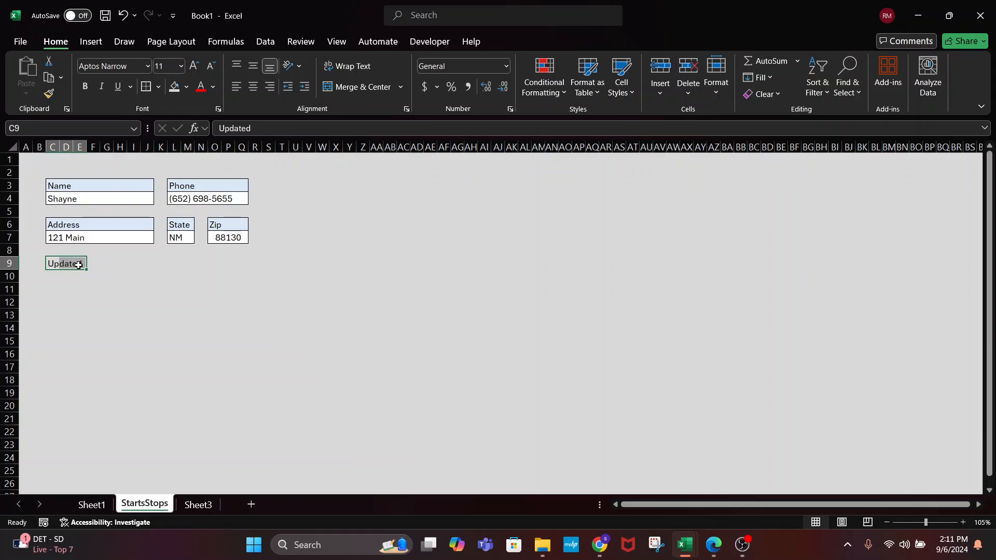
{"action": "left_click", "coordinate": [366, 88]}
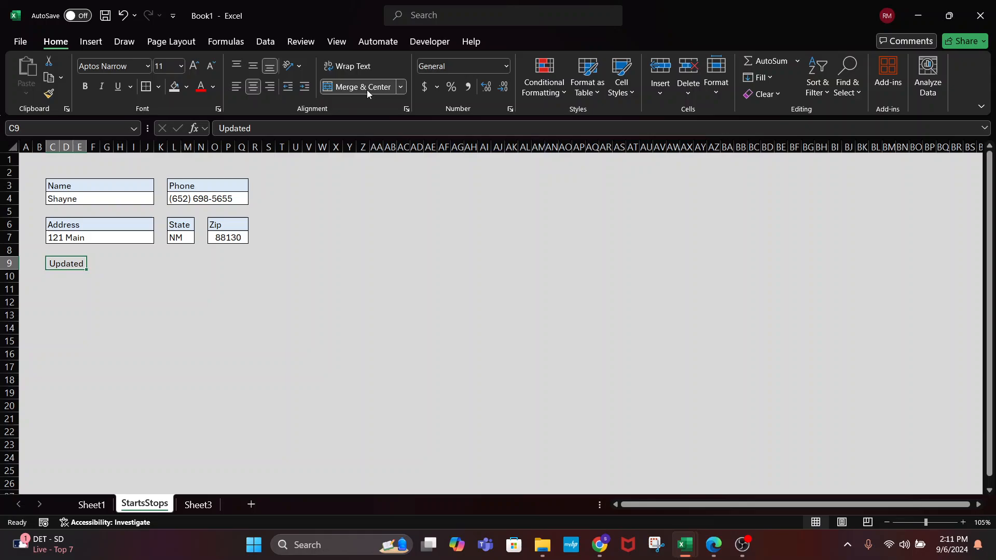
{"action": "left_click", "coordinate": [236, 87]}
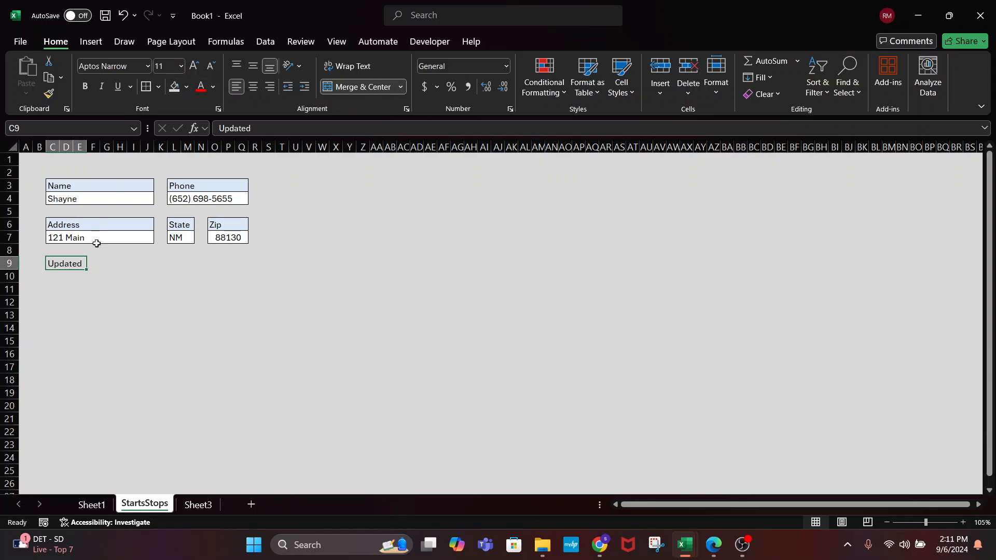
{"action": "left_click", "coordinate": [186, 87]}
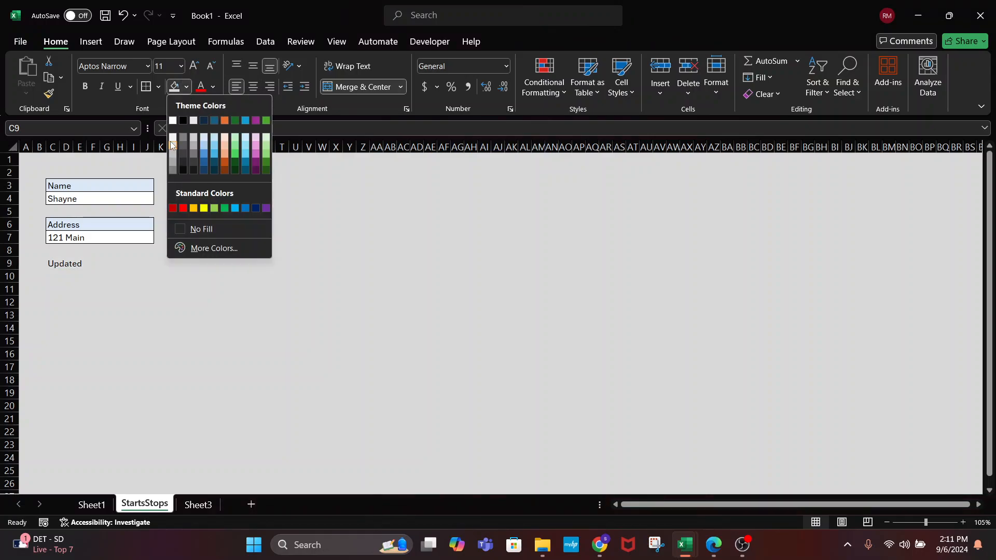
{"action": "left_click", "coordinate": [202, 137]}
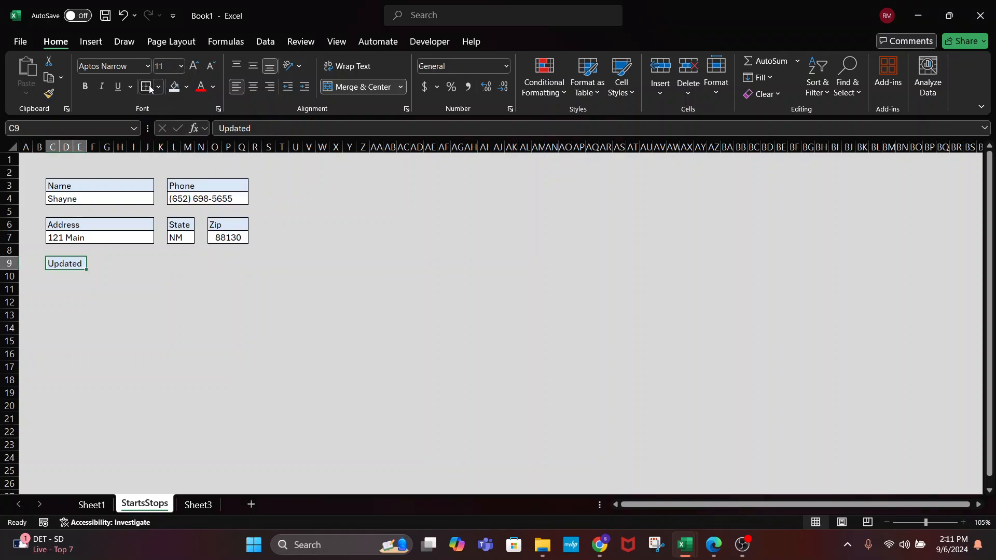
Fill cell G9 beside the Updated label white
{"action": "left_click", "coordinate": [106, 264]}
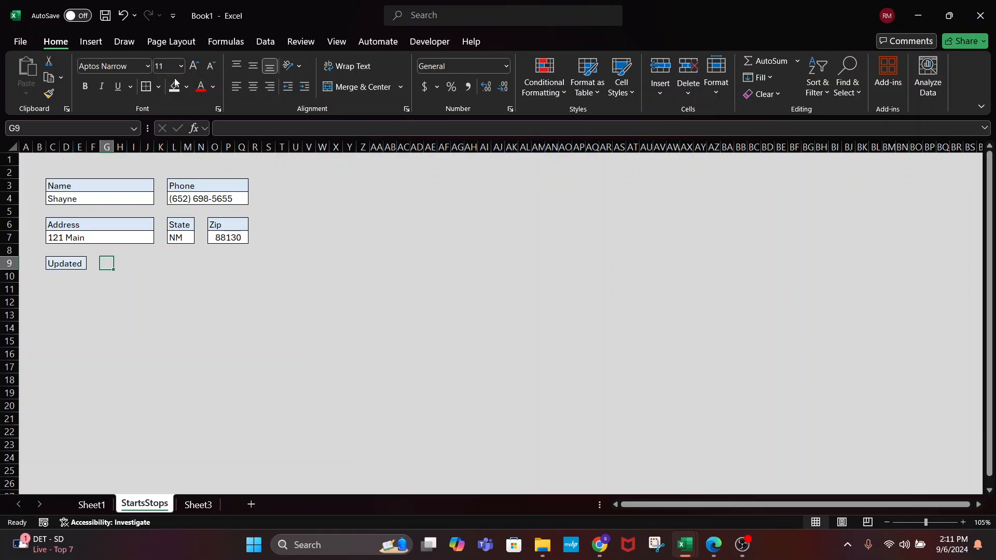
{"action": "left_click", "coordinate": [187, 88]}
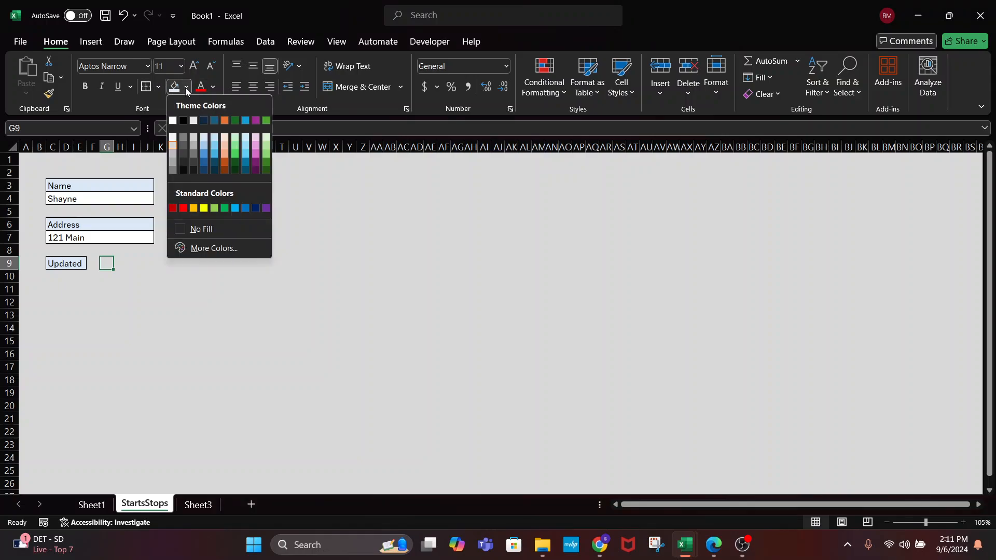
{"action": "left_click", "coordinate": [173, 120]}
{"action": "left_click", "coordinate": [146, 302]}
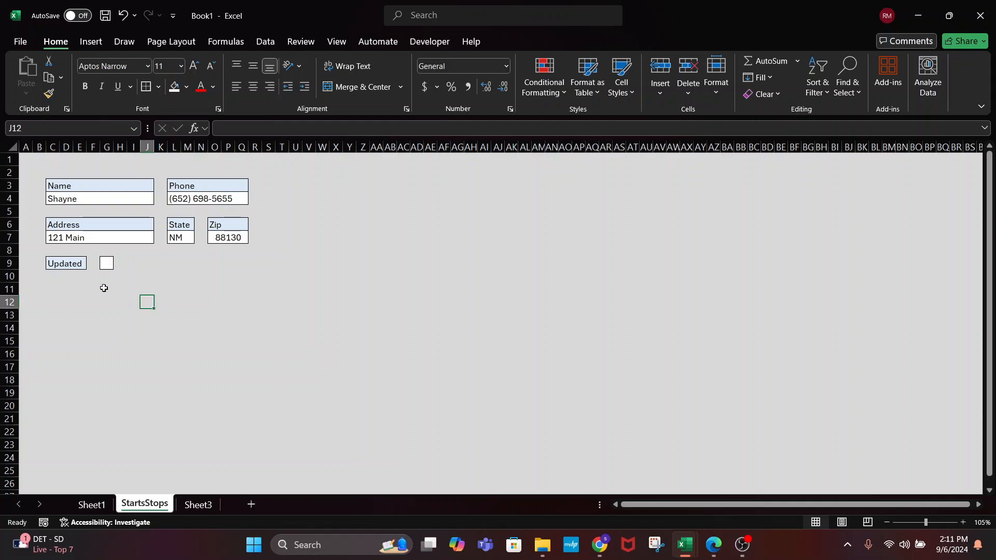
Enter the Authorized label in J9 and fill cell N9 white as its box
{"action": "left_click", "coordinate": [145, 263]}
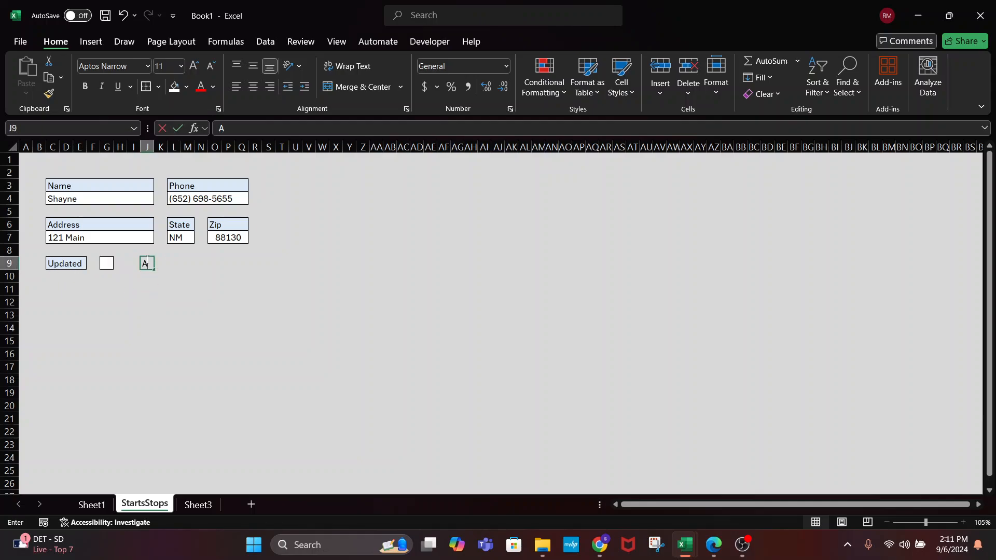
{"action": "type", "text": "Authorz"}
{"action": "type", "text": "ied"}
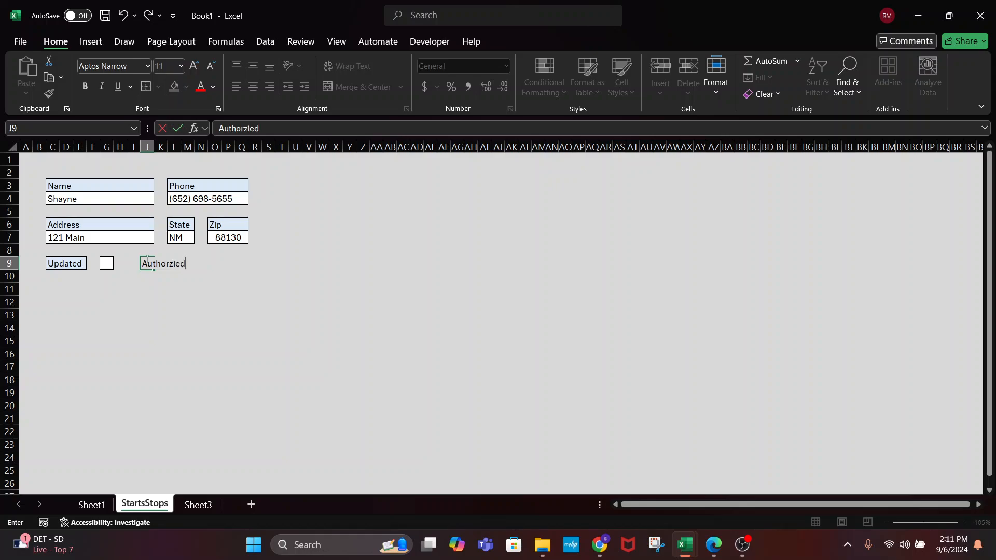
{"action": "type", "text": "ed"}
{"action": "key", "text": "Tab"}
{"action": "left_click", "coordinate": [201, 263]}
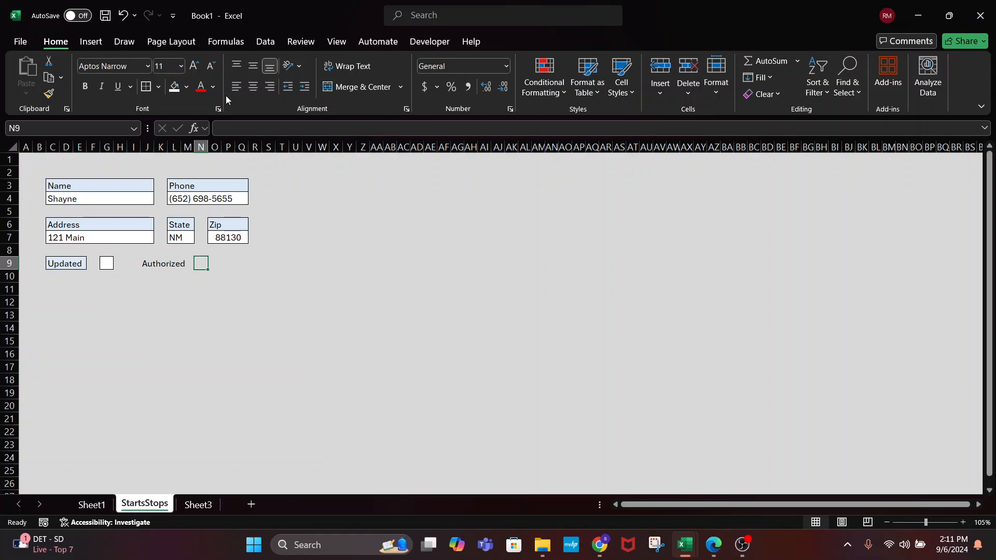
{"action": "left_click", "coordinate": [186, 86]}
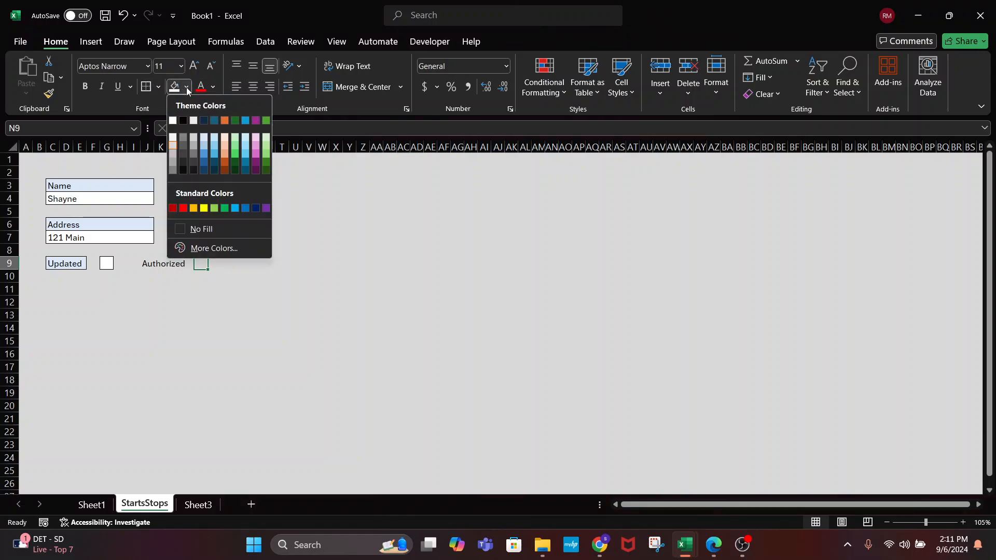
{"action": "left_click", "coordinate": [172, 123]}
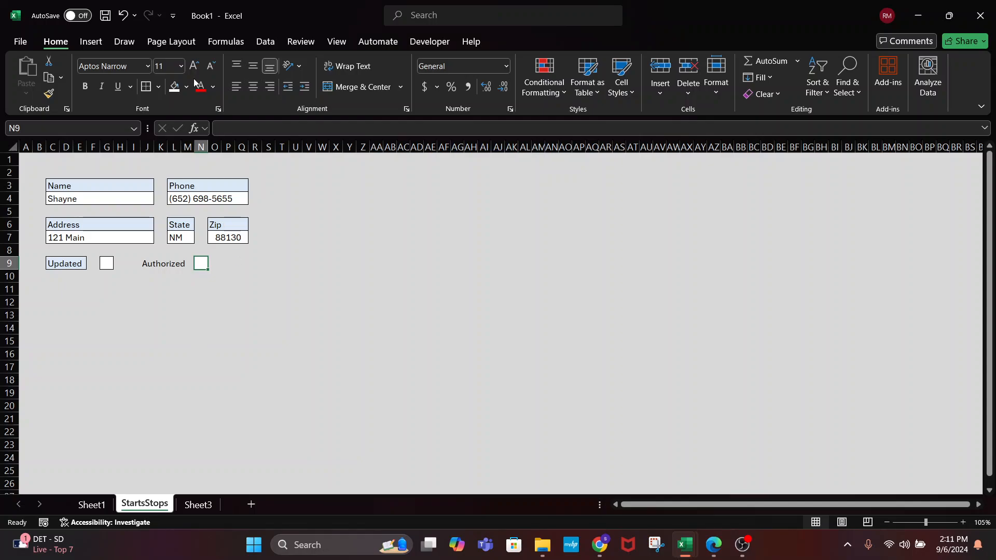
{"action": "left_click", "coordinate": [281, 329]}
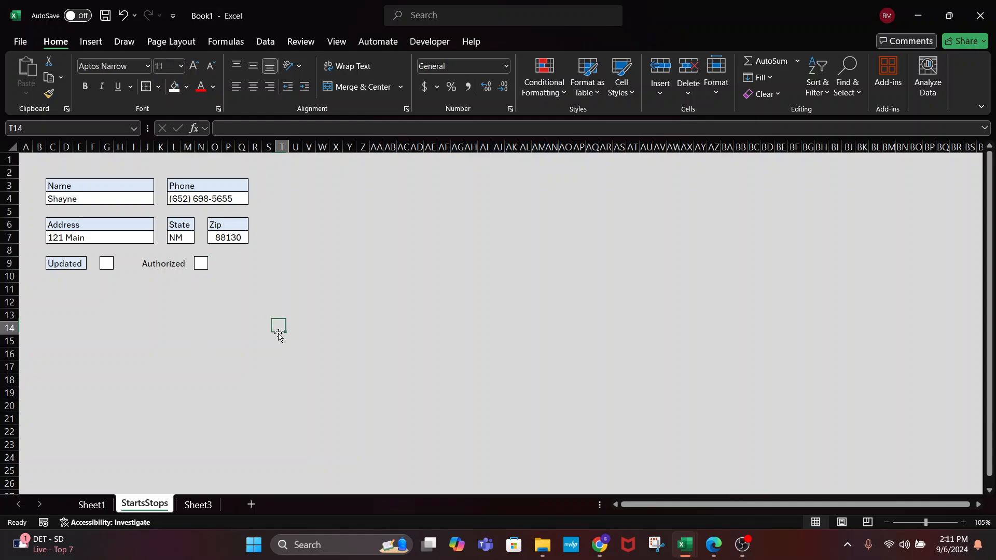
Shade the Authorized label cells J9:M9 light blue
{"action": "left_click", "coordinate": [100, 268]}
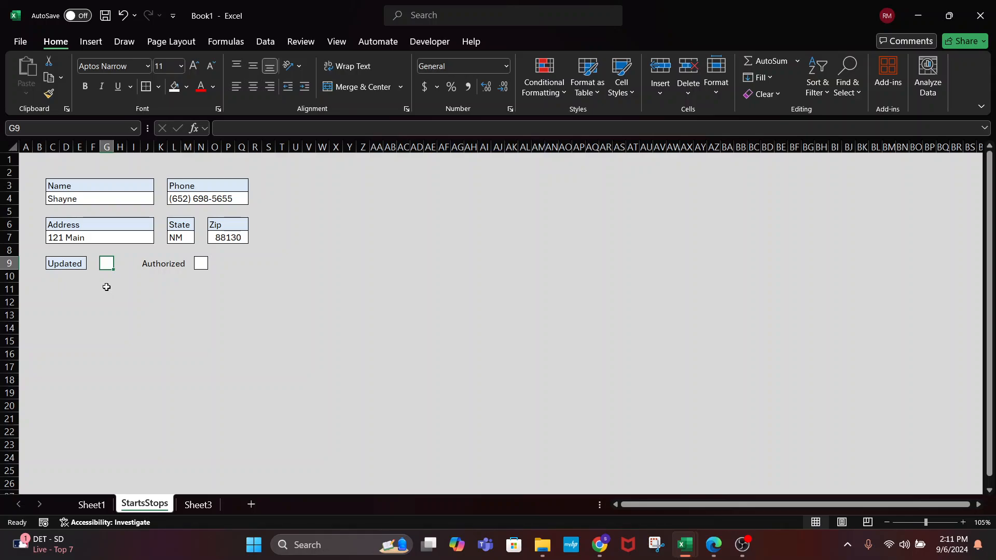
{"action": "left_click", "coordinate": [162, 264]}
{"action": "left_click_drag", "start_coordinate": [146, 264], "coordinate": [187, 263]}
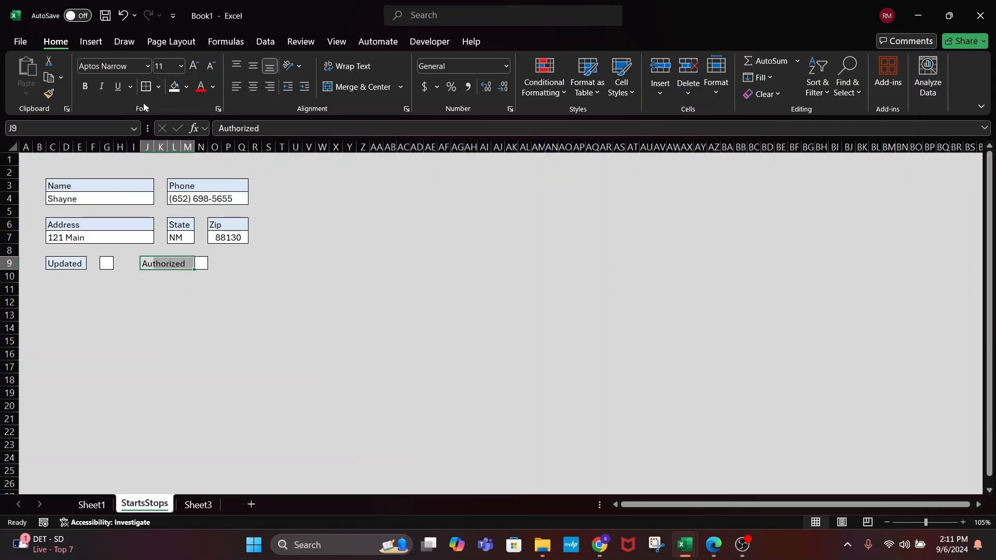
{"action": "left_click", "coordinate": [187, 87]}
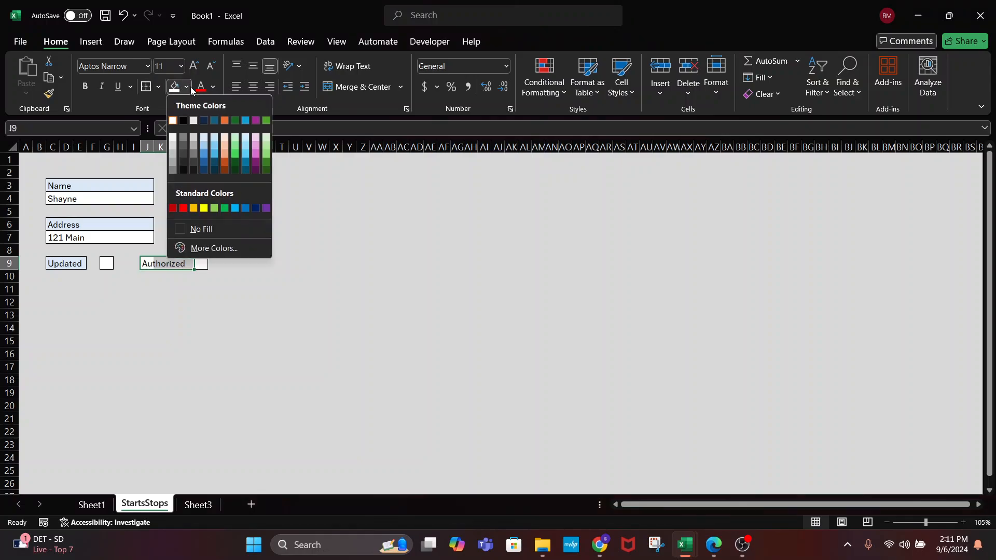
{"action": "left_click", "coordinate": [203, 138]}
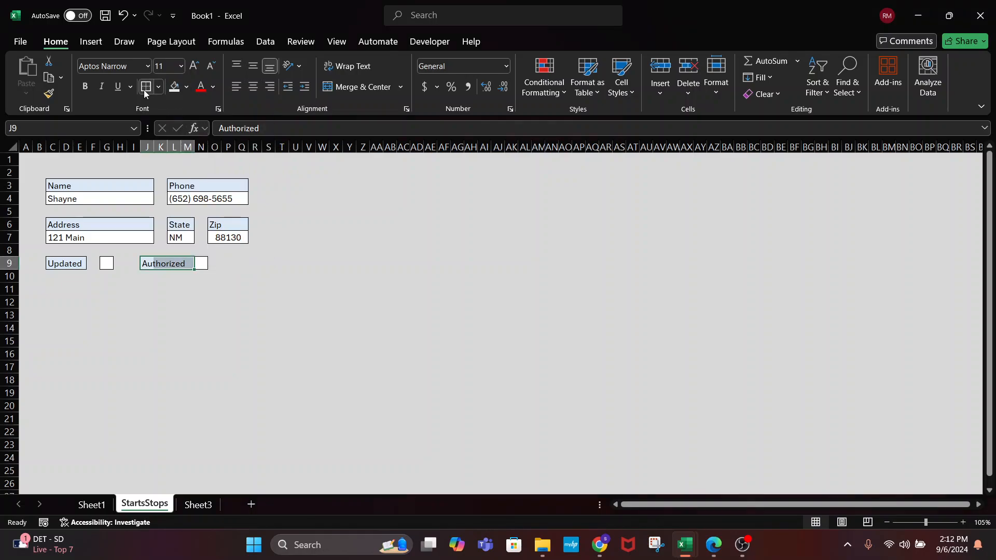
{"action": "left_click", "coordinate": [293, 304]}
Move the Authorized white box from N9 to Q9 and the label to L9:O9
{"action": "left_click", "coordinate": [200, 263]}
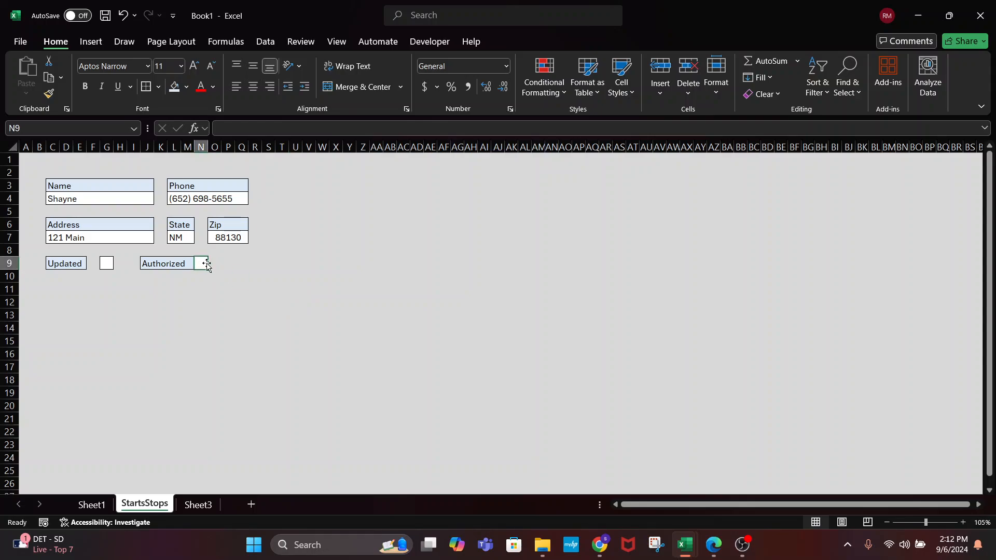
{"action": "mouse_move", "coordinate": [206, 265]}
{"action": "left_mouse_down"}
{"action": "mouse_move", "coordinate": [224, 276]}
{"action": "mouse_move", "coordinate": [219, 264]}
{"action": "left_mouse_up"}
{"action": "left_click", "coordinate": [231, 311]}
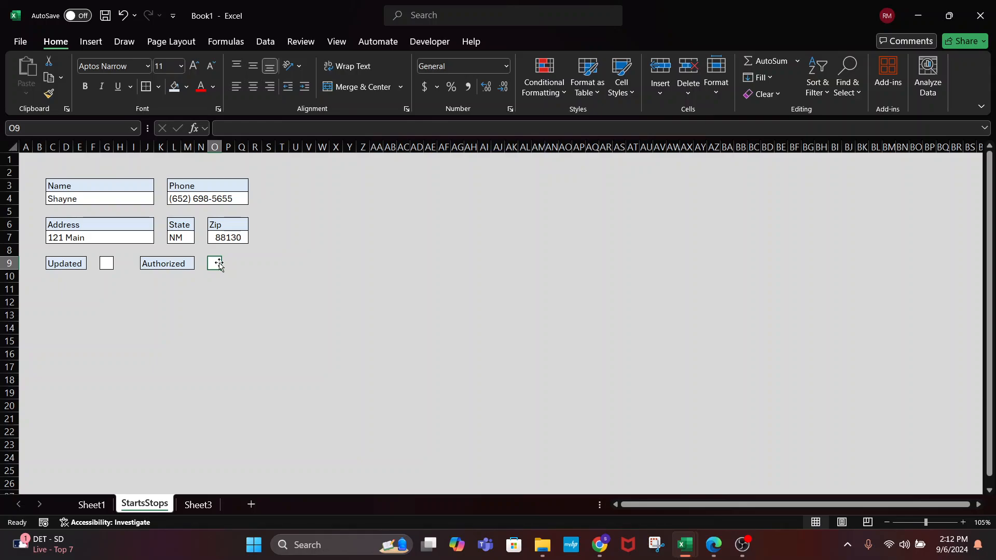
{"action": "left_click_drag", "start_coordinate": [216, 263], "coordinate": [242, 262]}
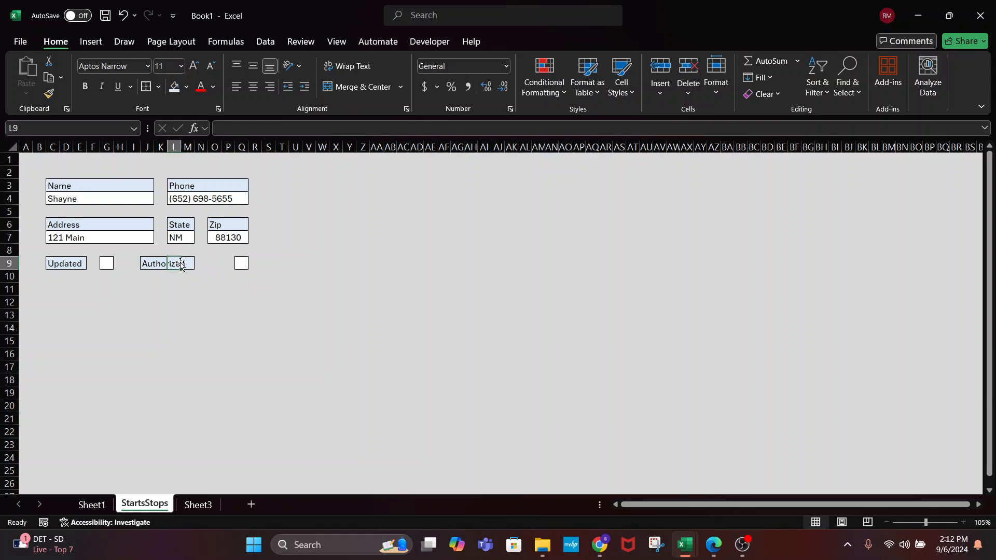
{"action": "left_click", "coordinate": [156, 263]}
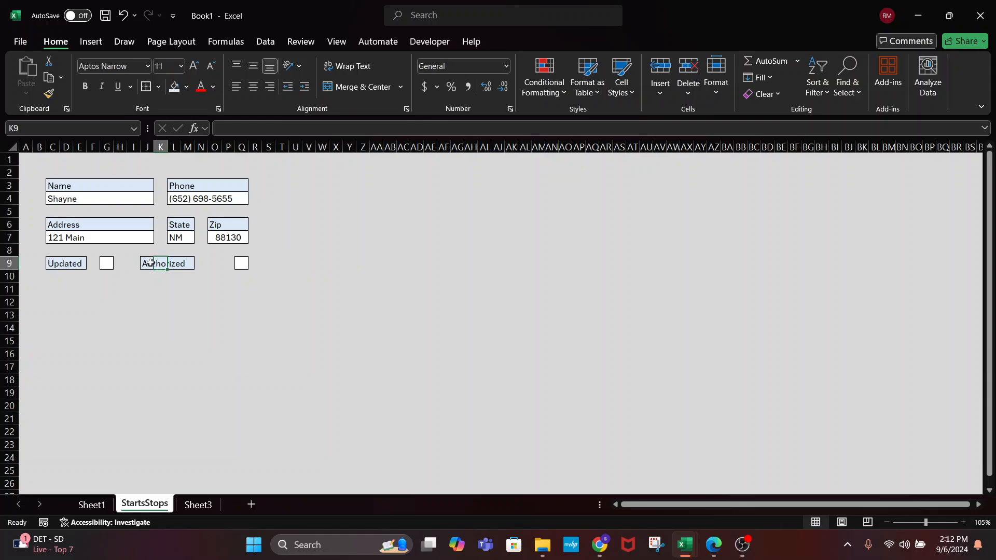
{"action": "left_click_drag", "start_coordinate": [151, 263], "coordinate": [179, 262]}
{"action": "left_click", "coordinate": [212, 312]}
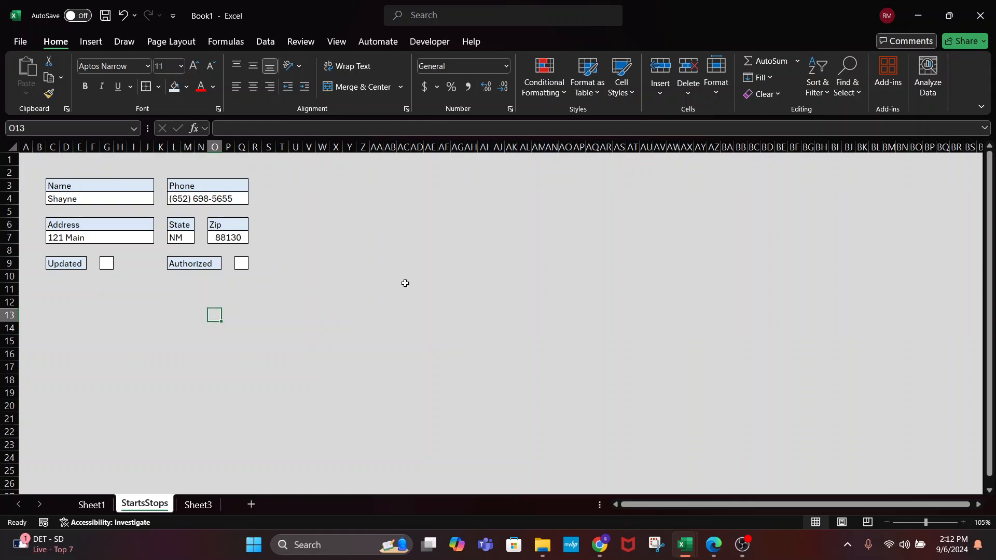
{"action": "left_click", "coordinate": [403, 286]}
Move Updated's white box from G9 to J9
{"action": "left_click", "coordinate": [105, 264]}
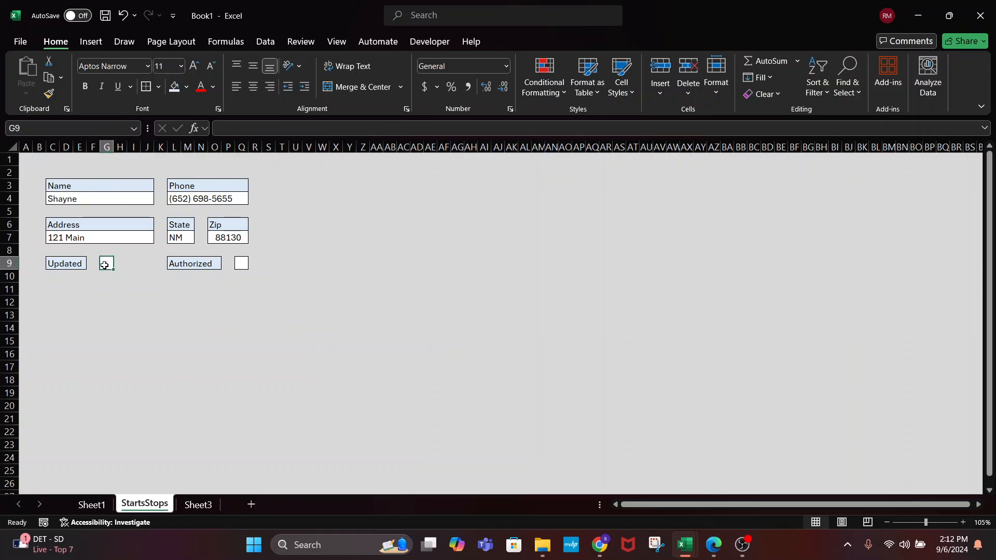
{"action": "left_click_drag", "start_coordinate": [111, 264], "coordinate": [154, 275]}
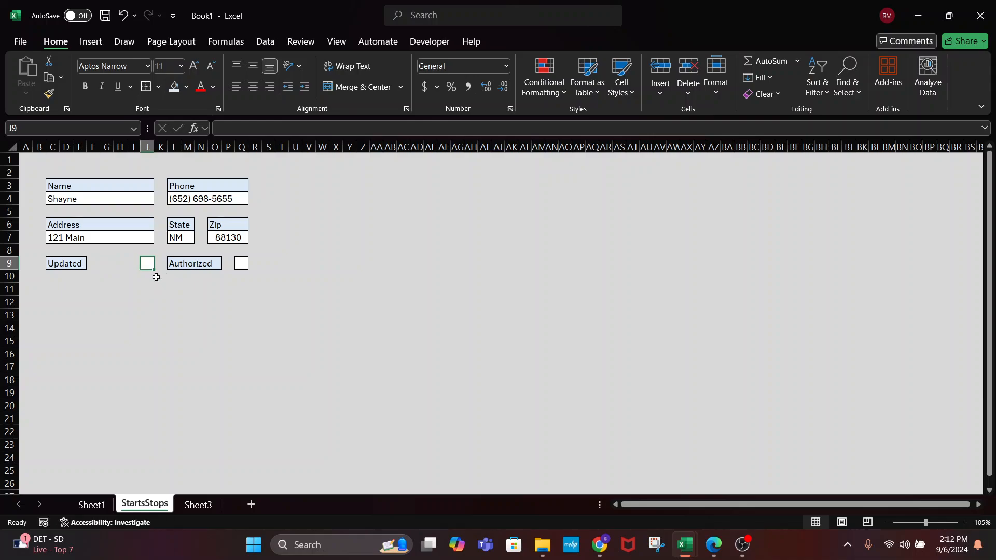
{"action": "left_click", "coordinate": [172, 312]}
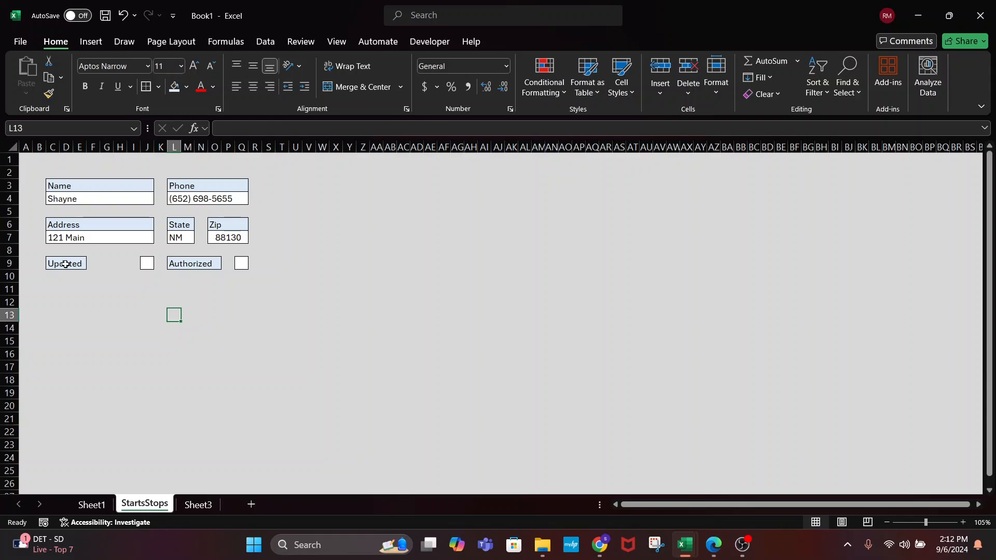
Merge C9:I9 and left-align the Updated label
{"action": "left_click_drag", "start_coordinate": [54, 264], "coordinate": [138, 261]}
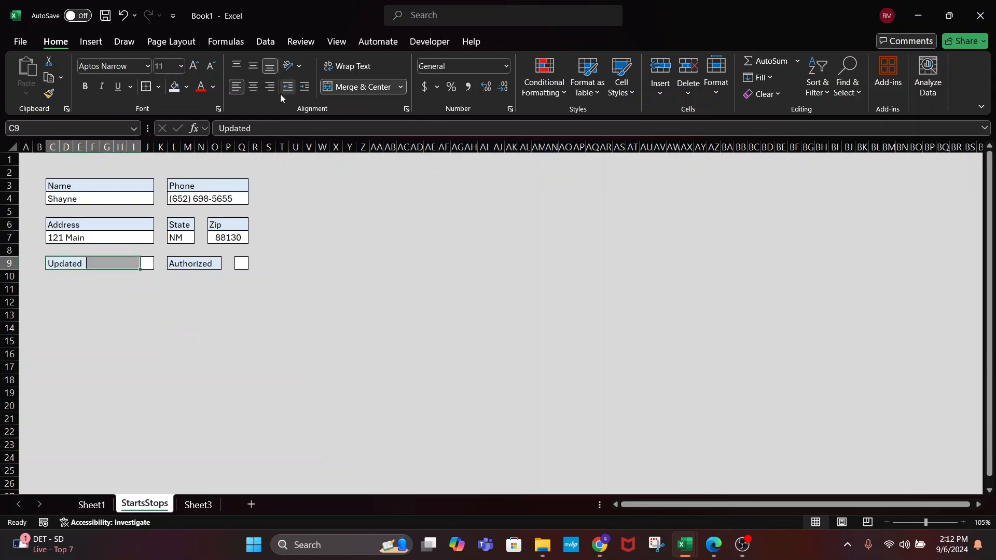
{"action": "left_click", "coordinate": [339, 86]}
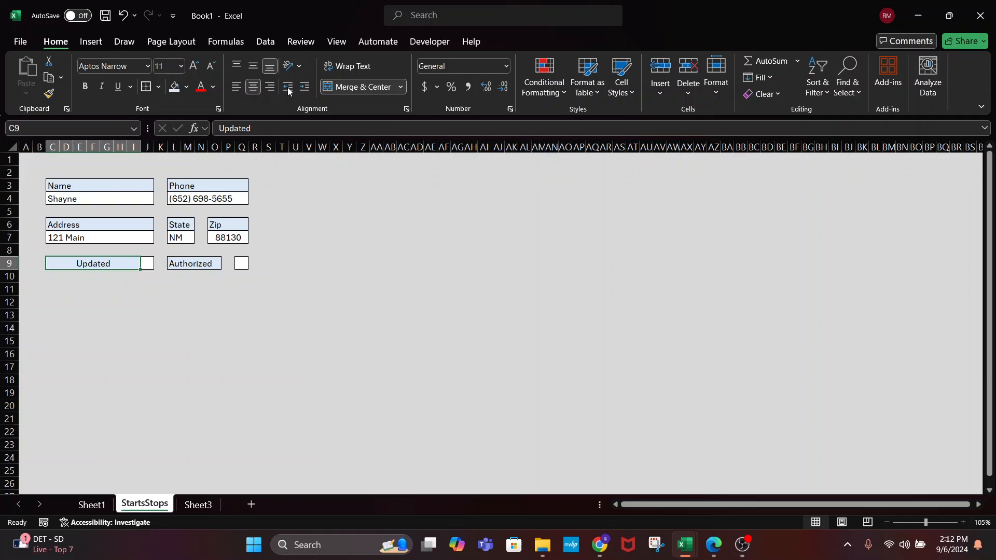
{"action": "left_click", "coordinate": [236, 86]}
Merge L9:P9 and left-align the Authorized label
{"action": "left_click_drag", "start_coordinate": [181, 259], "coordinate": [231, 263]}
{"action": "left_click", "coordinate": [355, 86]}
{"action": "left_click", "coordinate": [356, 86]}
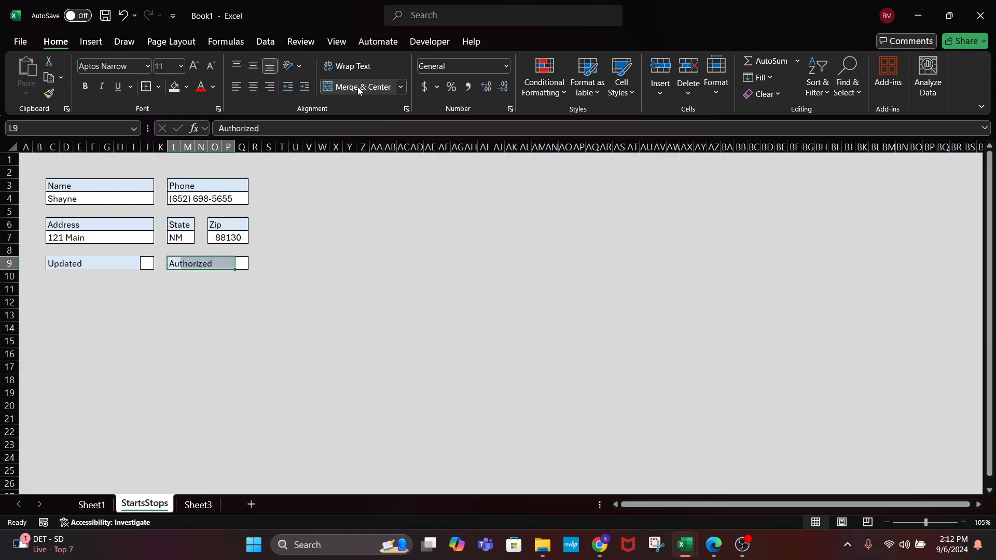
{"action": "left_click", "coordinate": [351, 277]}
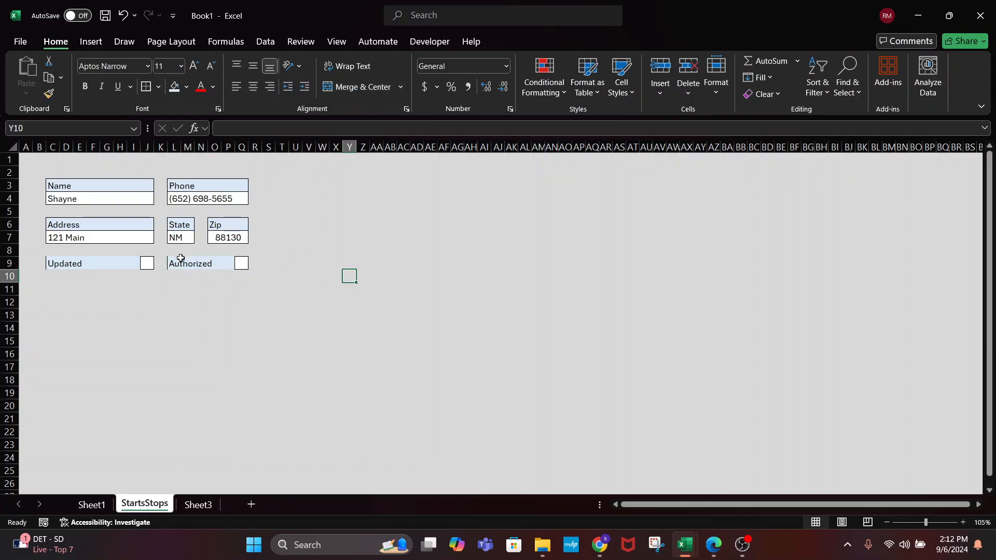
{"action": "left_click_drag", "start_coordinate": [181, 258], "coordinate": [232, 262]}
{"action": "left_click", "coordinate": [363, 89]}
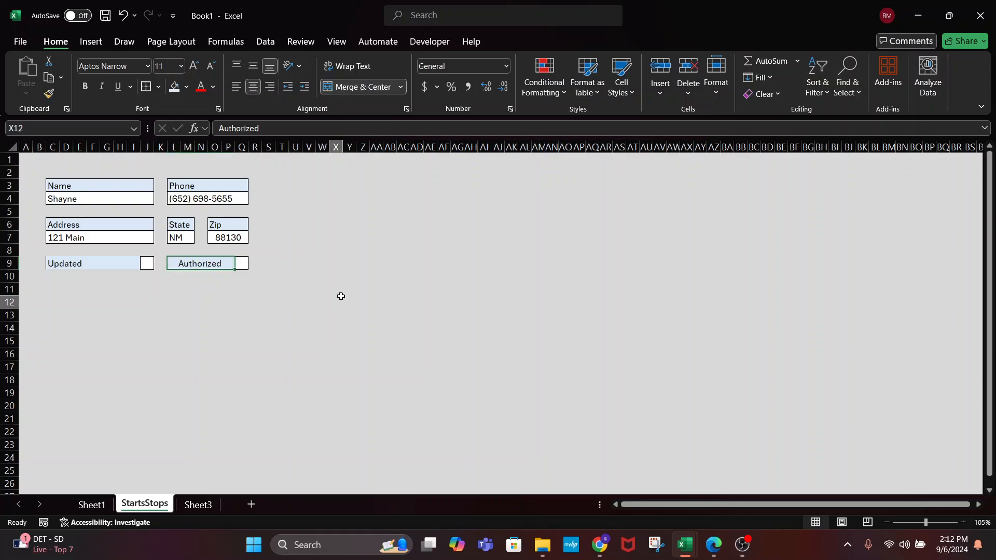
{"action": "left_click", "coordinate": [222, 268]}
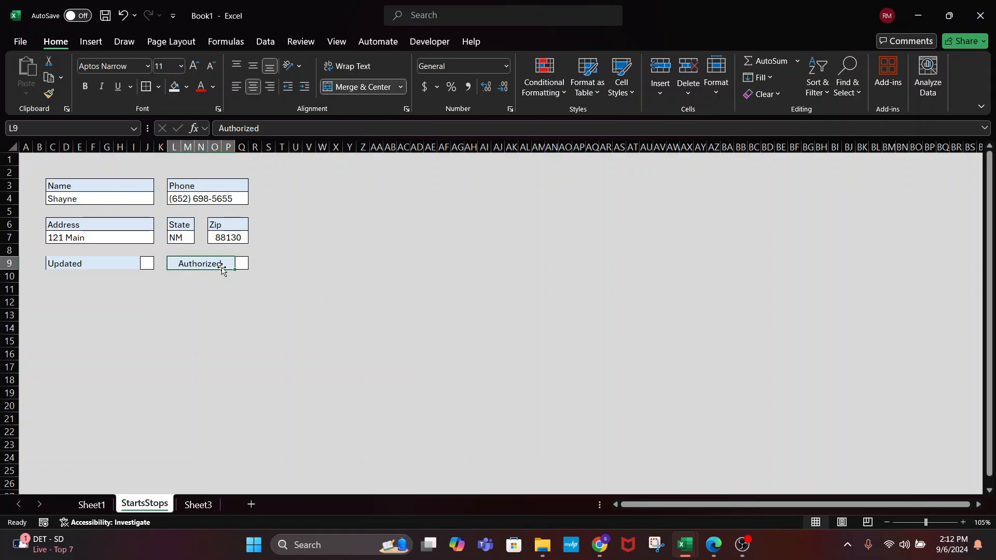
{"action": "left_click", "coordinate": [236, 86]}
{"action": "left_click", "coordinate": [293, 251]}
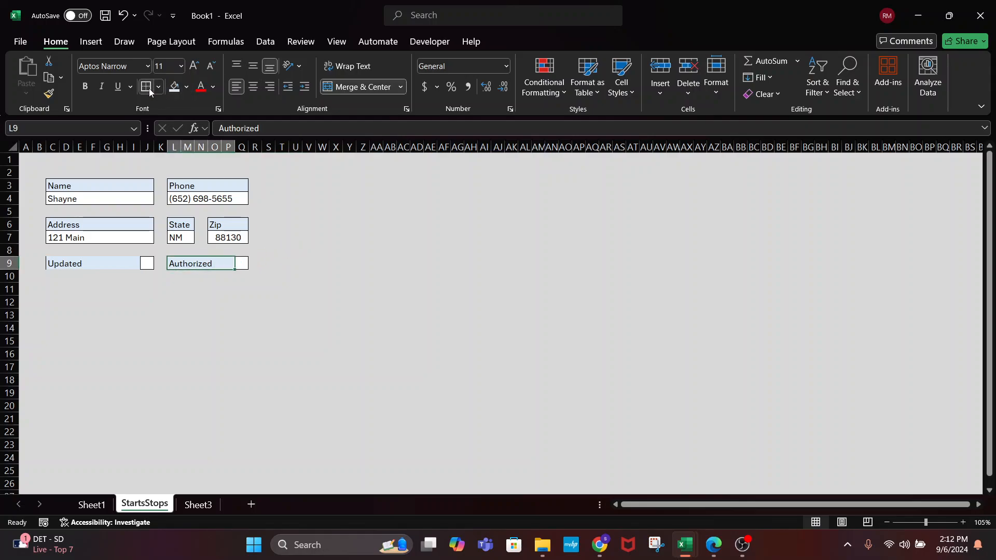
{"action": "left_click", "coordinate": [305, 276]}
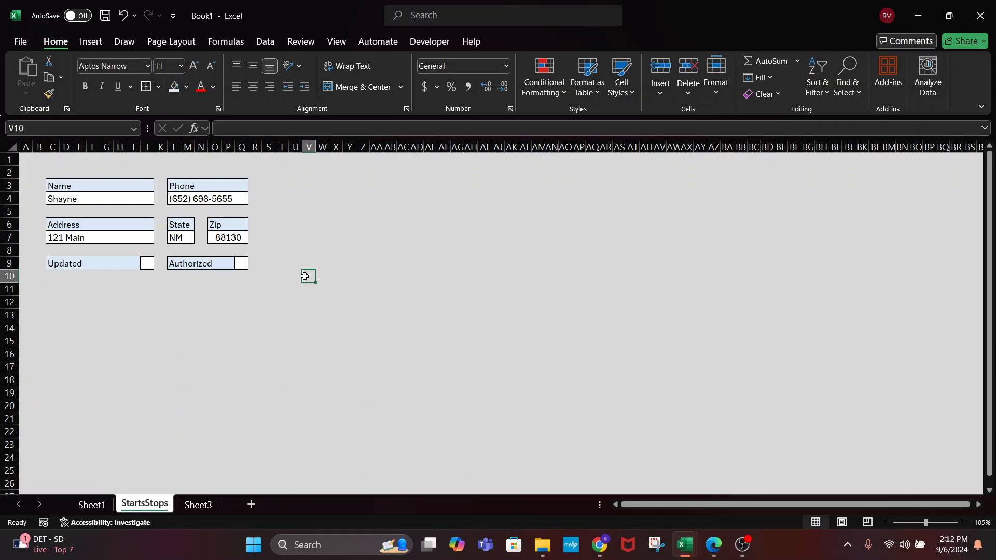
{"action": "left_click_drag", "start_coordinate": [49, 284], "coordinate": [246, 288]}
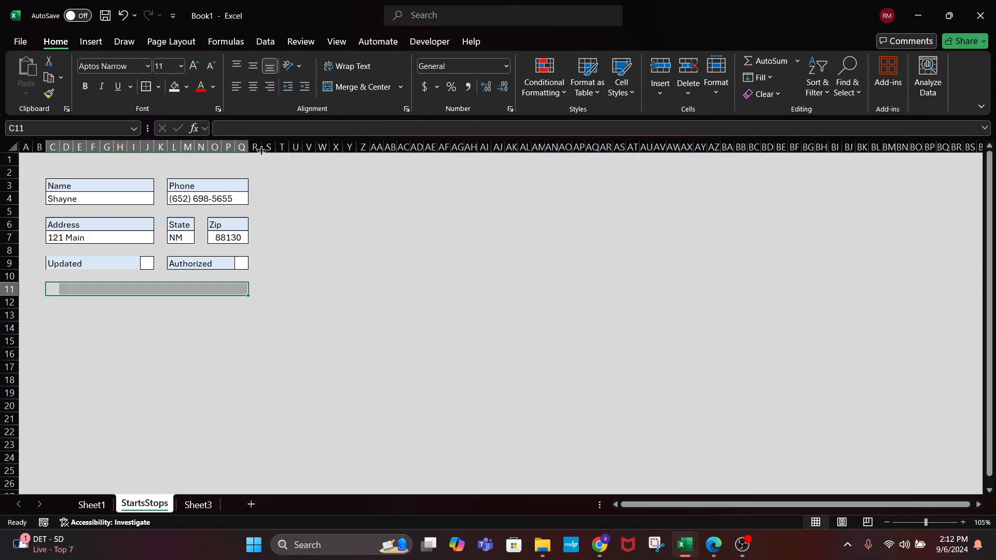
Merge row 11 into a light blue, left-aligned Comment label
{"action": "left_click", "coordinate": [334, 88]}
{"action": "left_click", "coordinate": [173, 88]}
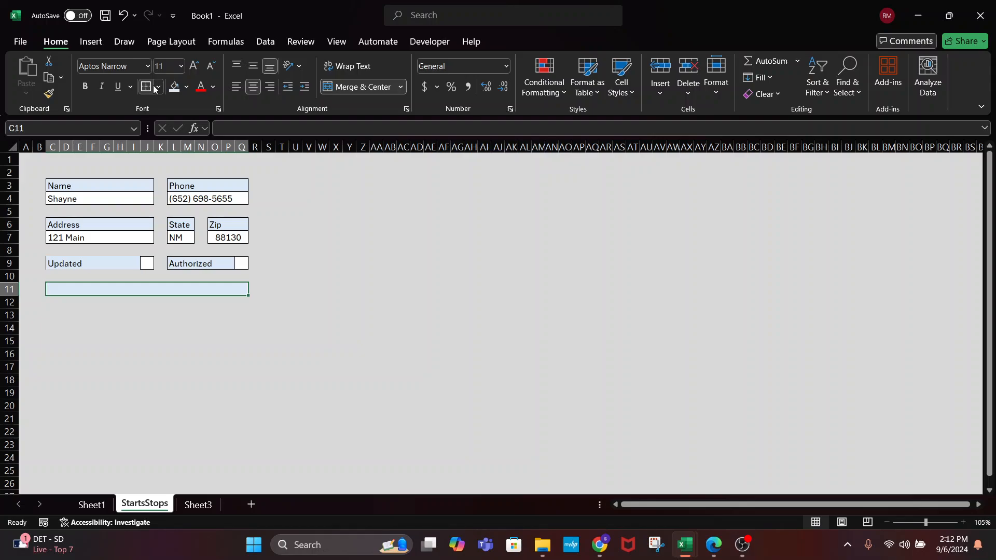
{"action": "left_click", "coordinate": [233, 87]}
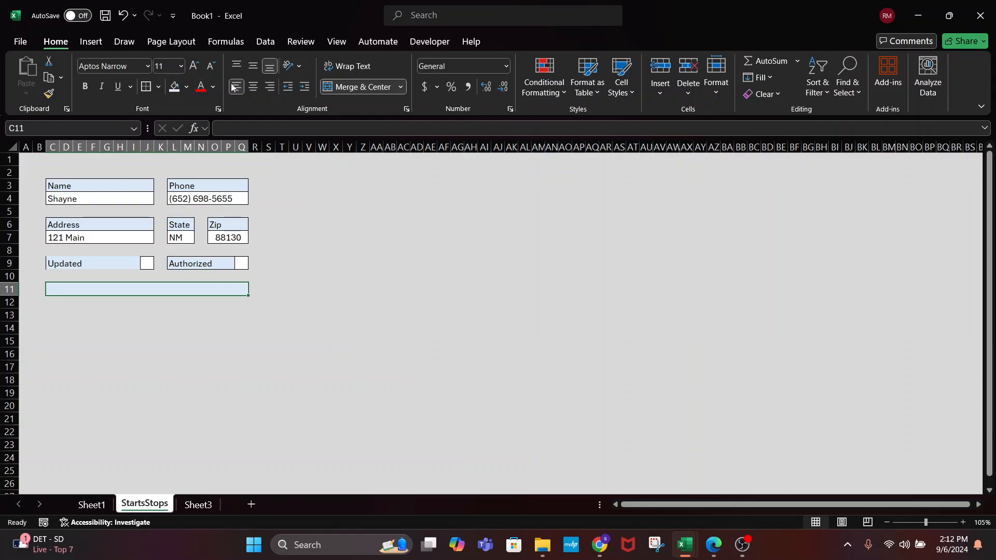
{"action": "type", "text": "D"}
{"action": "type", "text": "Coimment"}
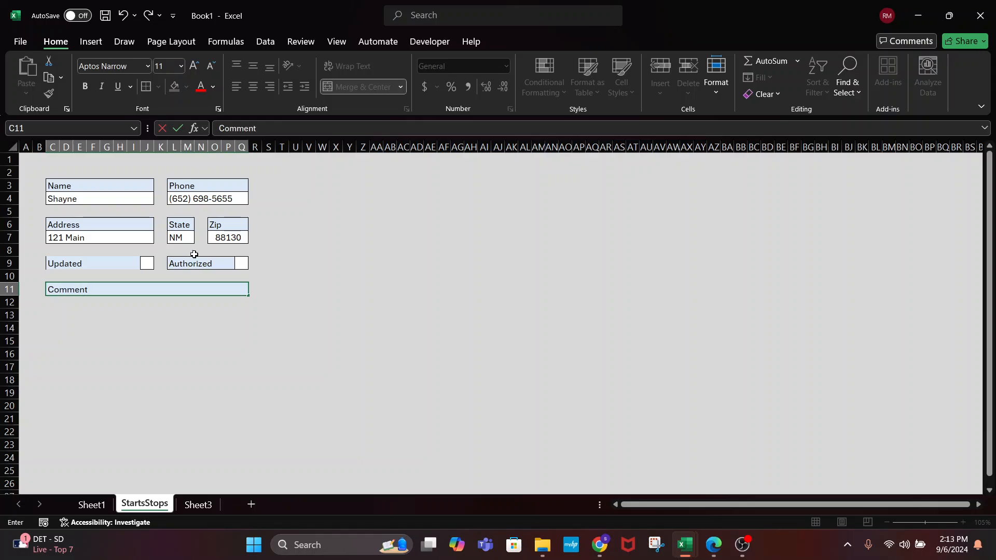
{"action": "left_click", "coordinate": [120, 407]}
Merge the area below Comment, rows 12–17, into one cell filled white
{"action": "left_click_drag", "start_coordinate": [50, 296], "coordinate": [246, 365]}
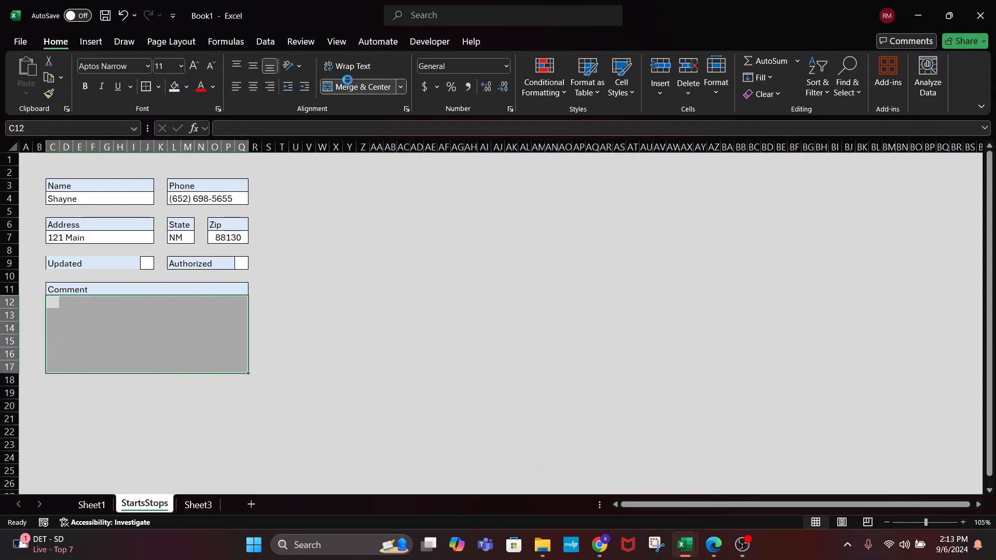
{"action": "left_click", "coordinate": [353, 87]}
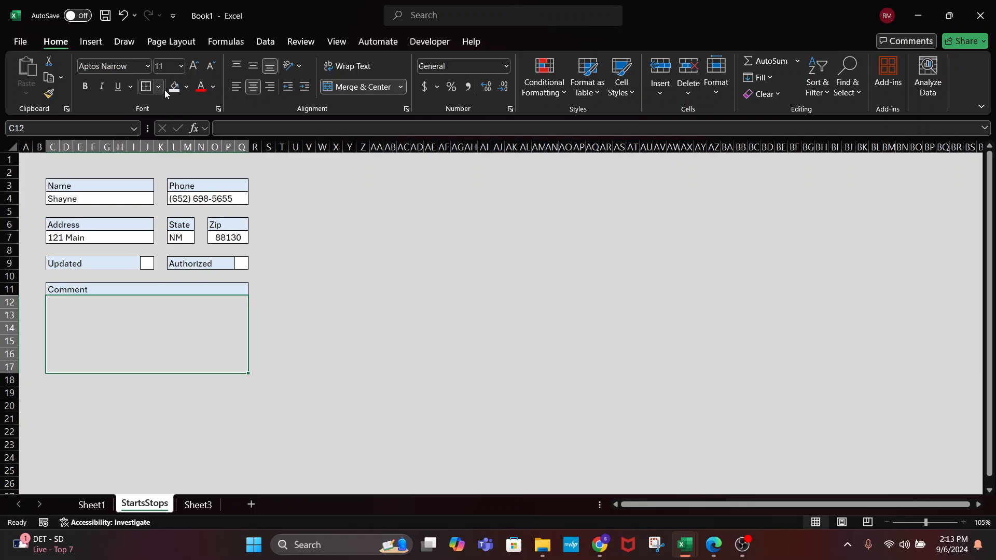
{"action": "left_click", "coordinate": [187, 91]}
{"action": "left_click", "coordinate": [176, 123]}
{"action": "left_click", "coordinate": [309, 340]}
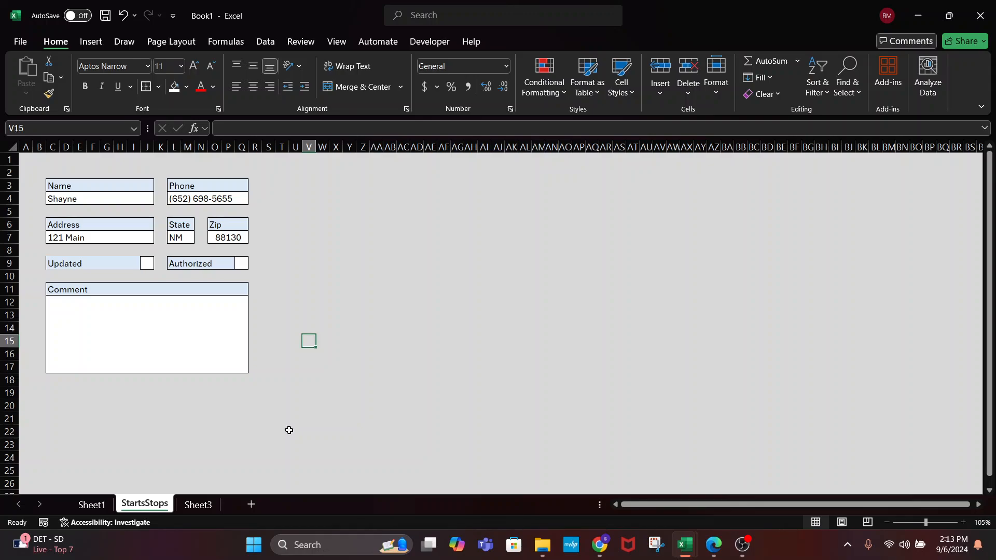
{"action": "left_click", "coordinate": [96, 261]}
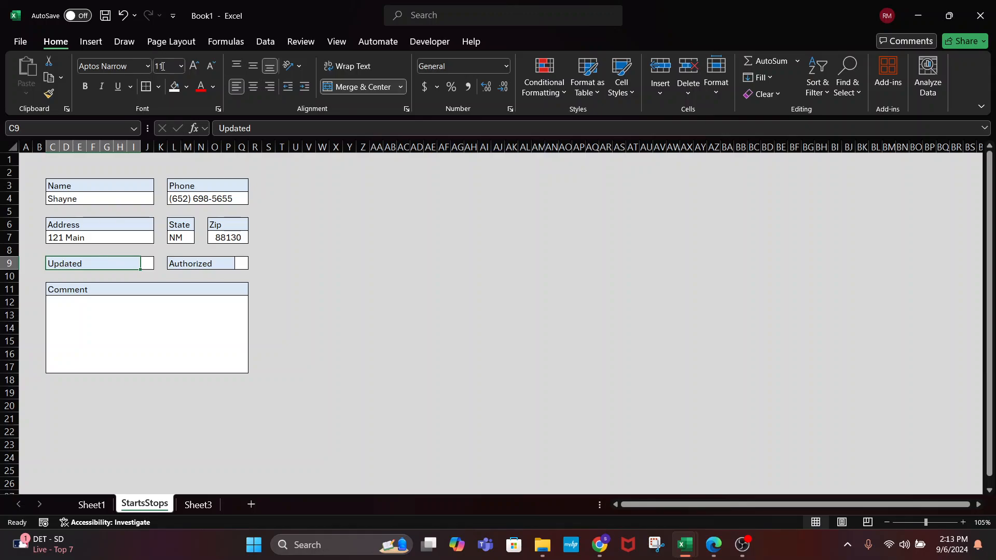
{"action": "left_click", "coordinate": [171, 339]}
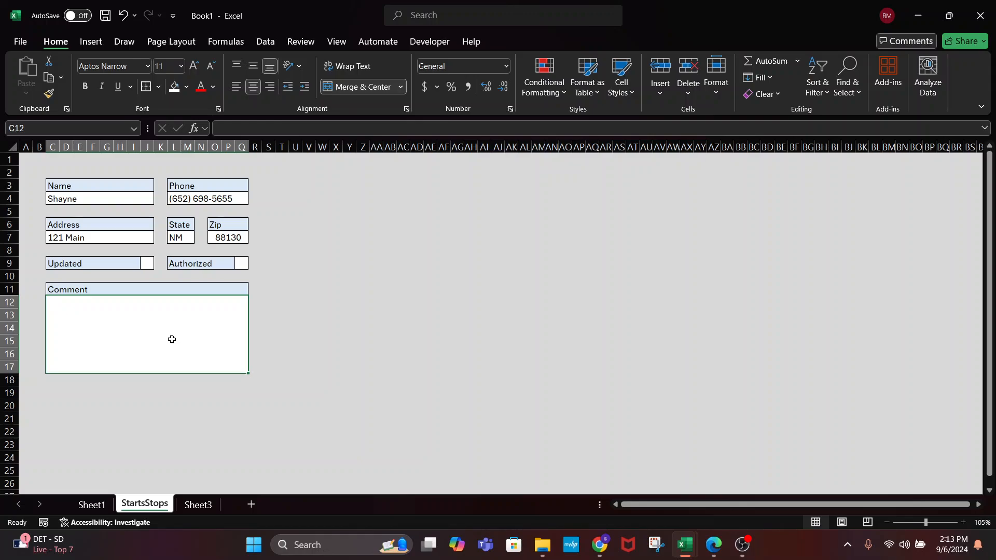
Top- and left-align the comment box and enter 'Customer call to start service'
{"action": "double_click", "coordinate": [172, 340]}
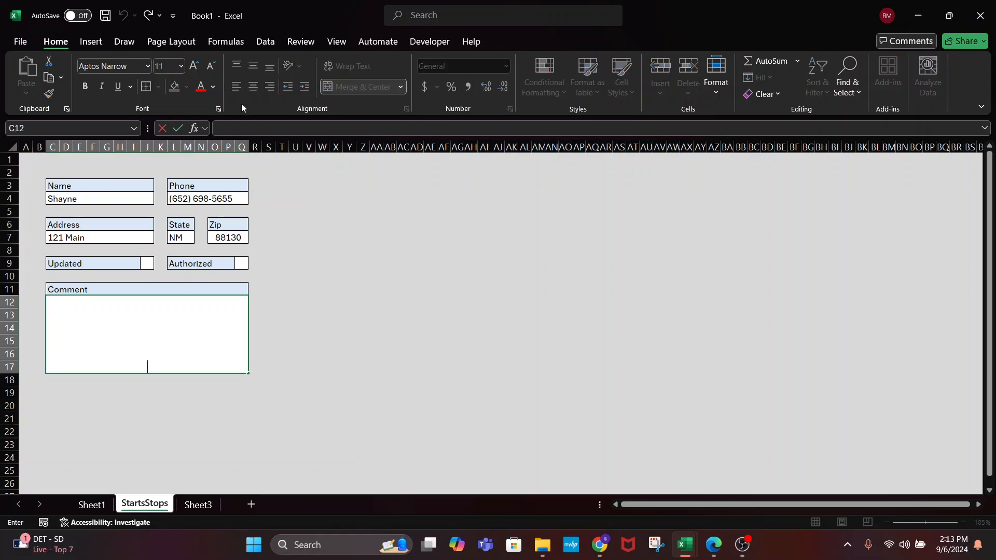
{"action": "left_click", "coordinate": [390, 278]}
{"action": "left_click", "coordinate": [141, 350]}
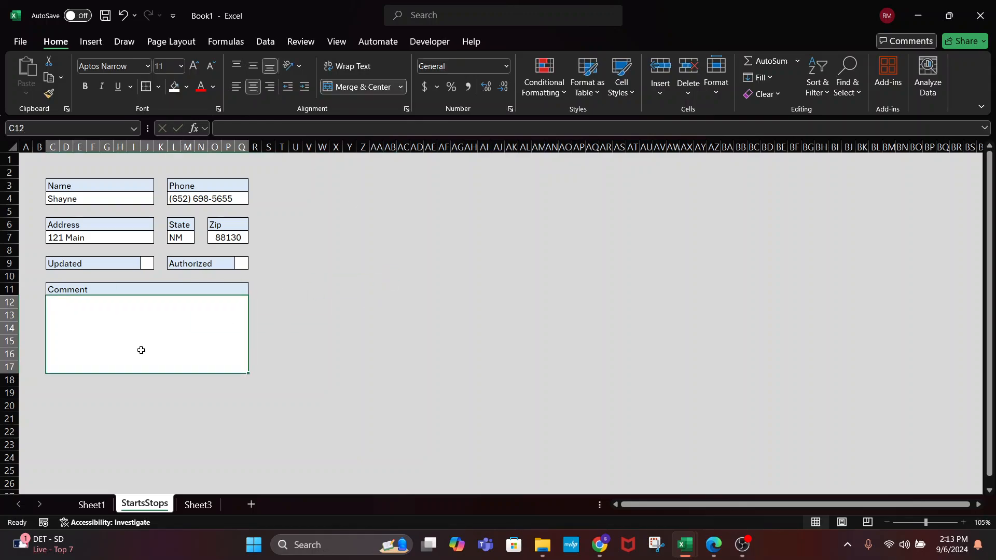
{"action": "left_click", "coordinate": [237, 87]}
{"action": "left_click", "coordinate": [236, 66]}
{"action": "type", "text": "CU"}
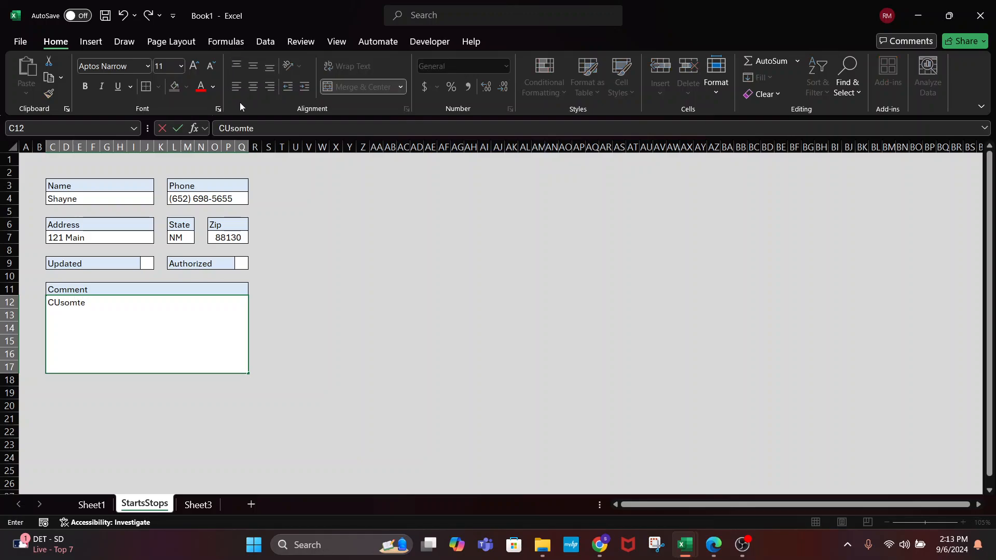
{"action": "type", "text": "so"}
{"action": "key", "text": "BackSpace"}
{"action": "key", "text": "BackSpace"}
{"action": "key", "text": "BackSpace"}
{"action": "type", "text": "ustomer call to "}
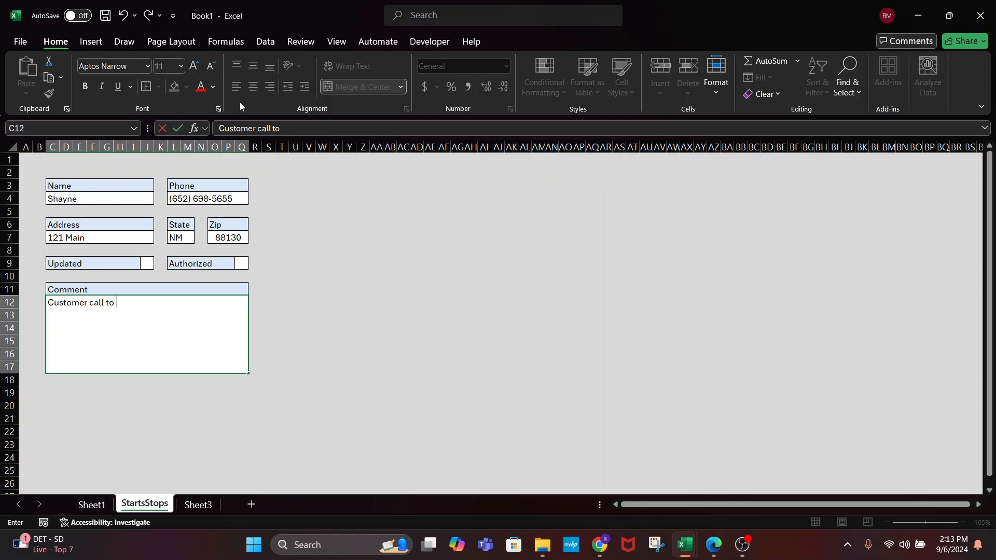
{"action": "type", "text": "start service"}
{"action": "key", "text": "Return"}
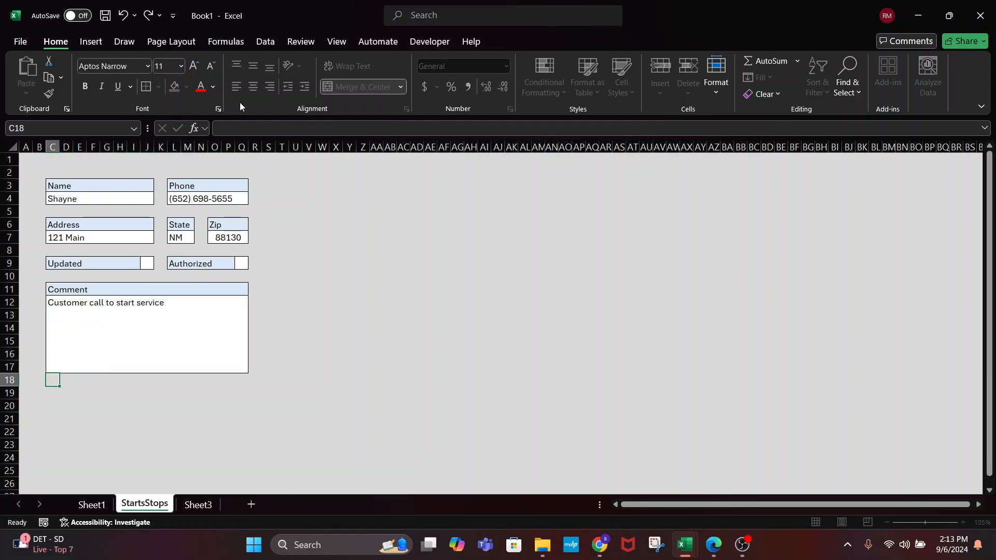
{"action": "left_click", "coordinate": [137, 343]}
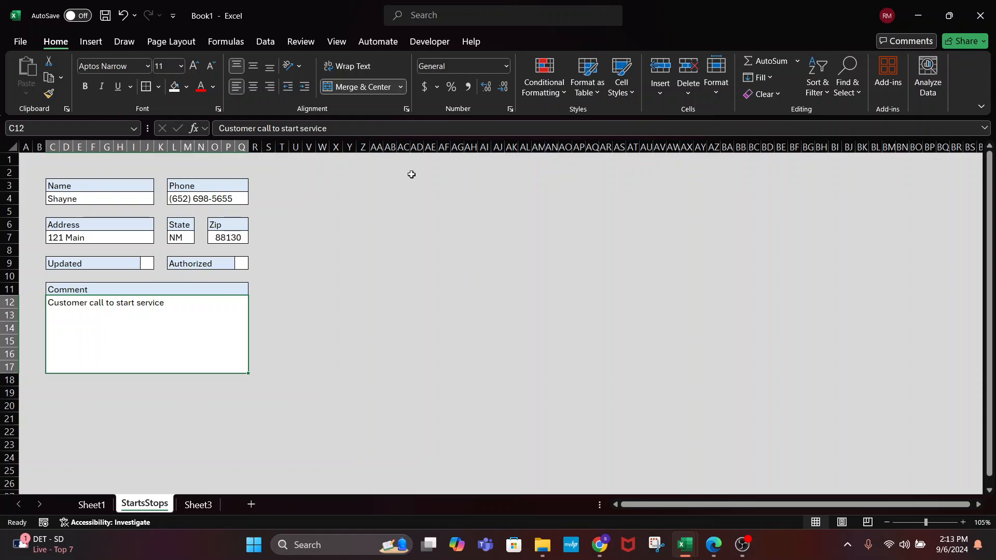
{"action": "left_click_drag", "start_coordinate": [349, 211], "coordinate": [597, 384]}
{"action": "left_click", "coordinate": [318, 187]}
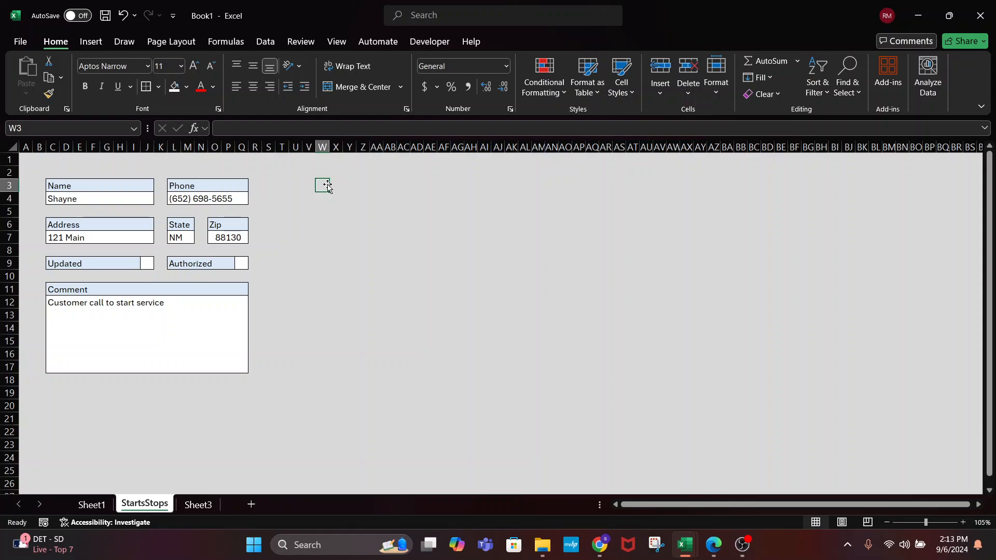
{"action": "left_click_drag", "start_coordinate": [320, 184], "coordinate": [614, 188]}
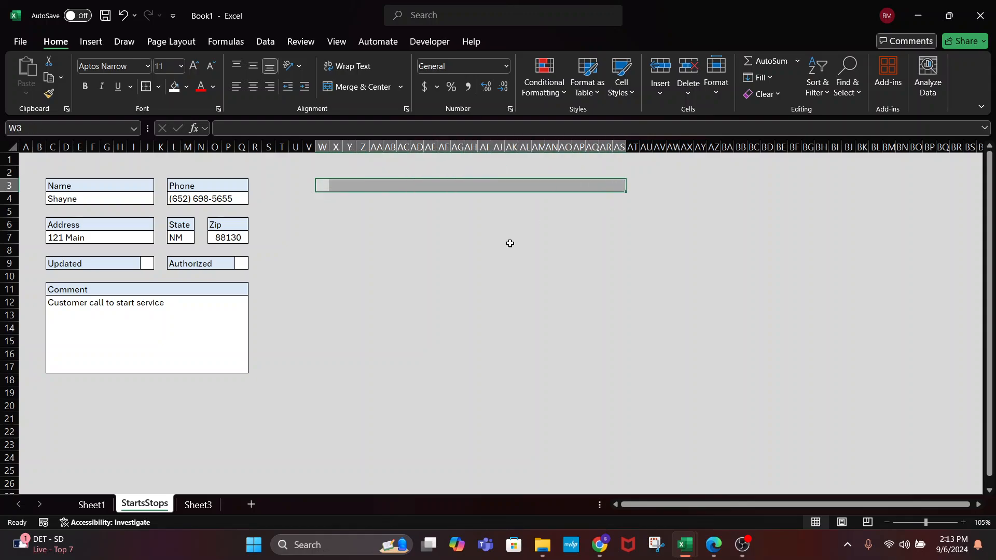
{"action": "left_click", "coordinate": [425, 313]}
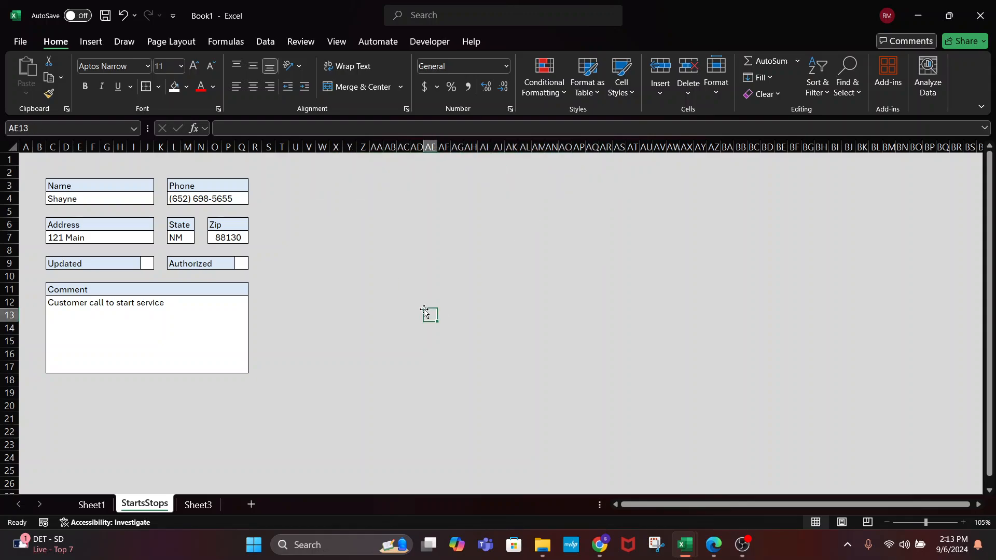
{"action": "left_click", "coordinate": [16, 150]}
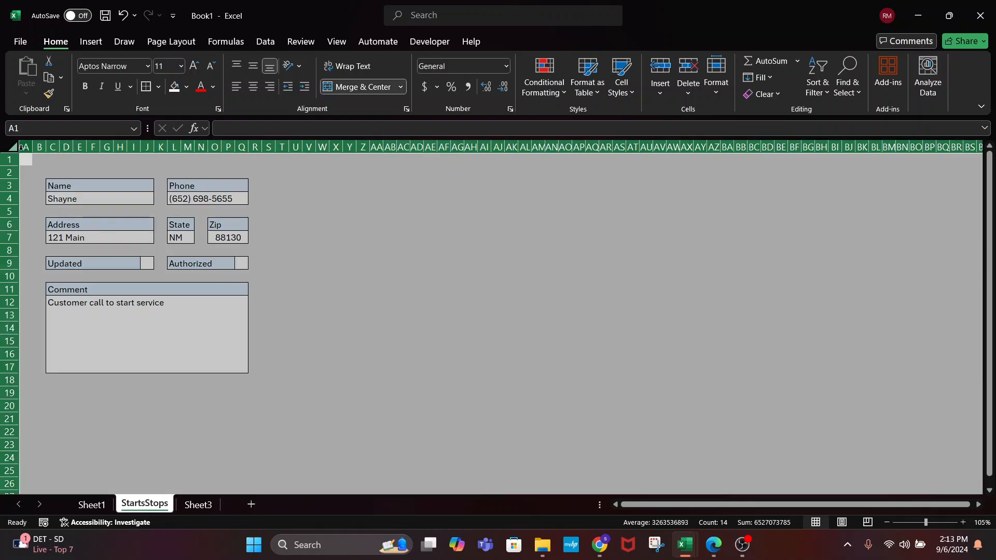
{"action": "left_click", "coordinate": [330, 258]}
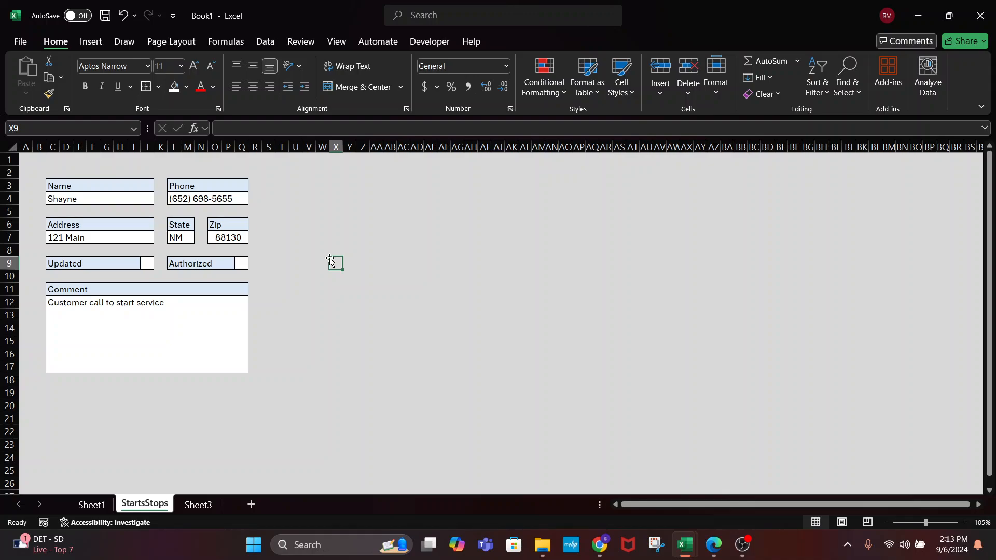
{"action": "left_click", "coordinate": [94, 185]}
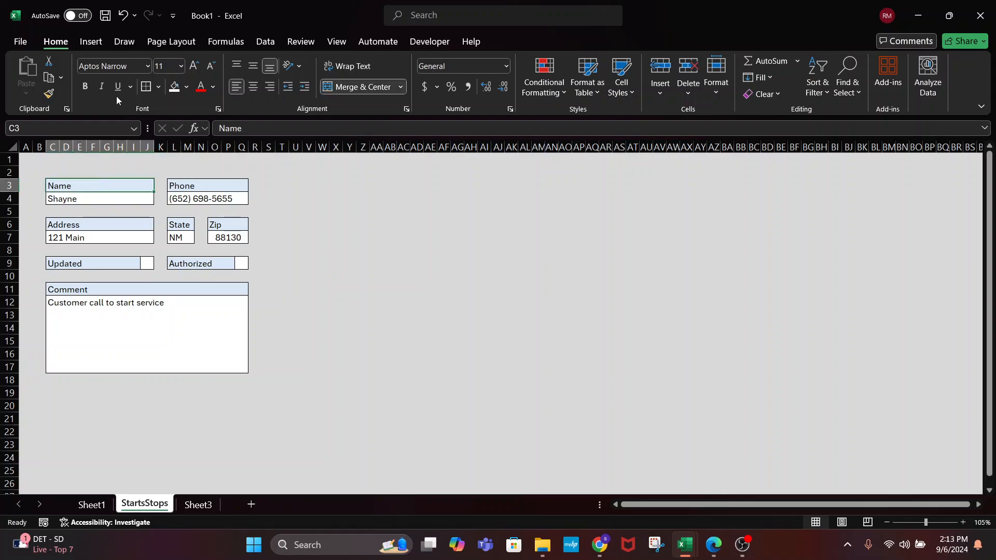
Change the Name and Phone headers to the Arizonia script font
{"action": "left_click", "coordinate": [147, 66]}
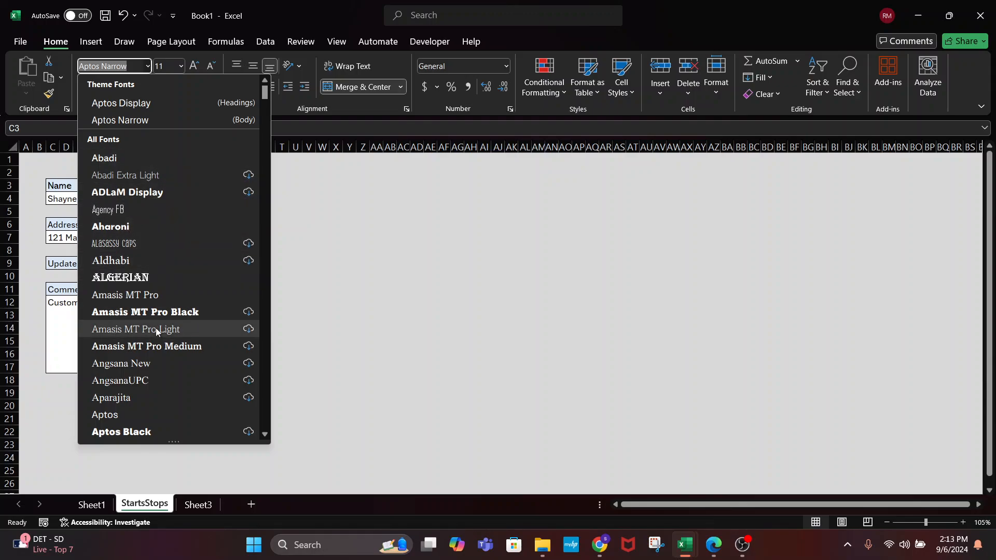
{"action": "scroll", "coordinate": [156, 327], "scroll_direction": "down", "scroll_amount": 2}
{"action": "scroll", "coordinate": [155, 328], "scroll_direction": "down", "scroll_amount": 6}
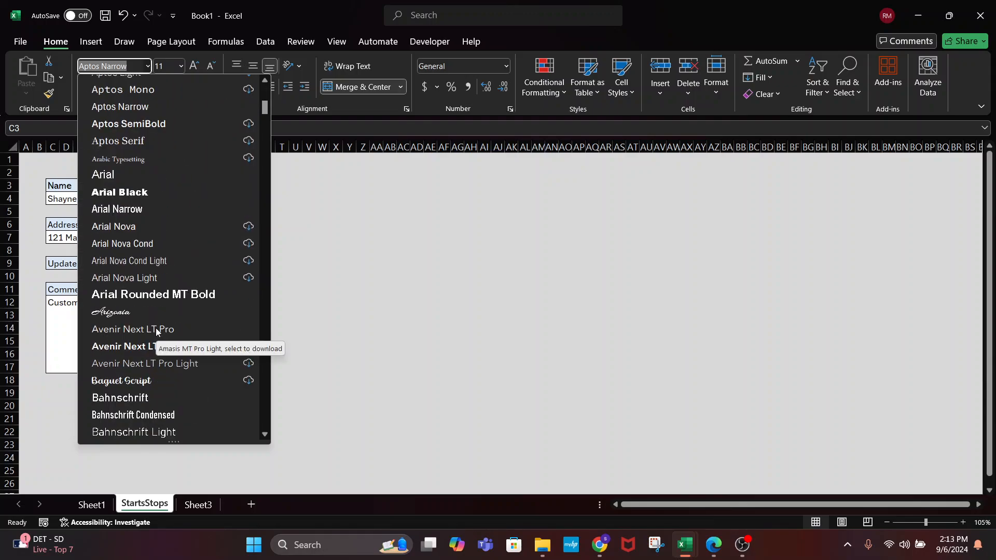
{"action": "left_click", "coordinate": [125, 312]}
{"action": "left_click", "coordinate": [229, 192]}
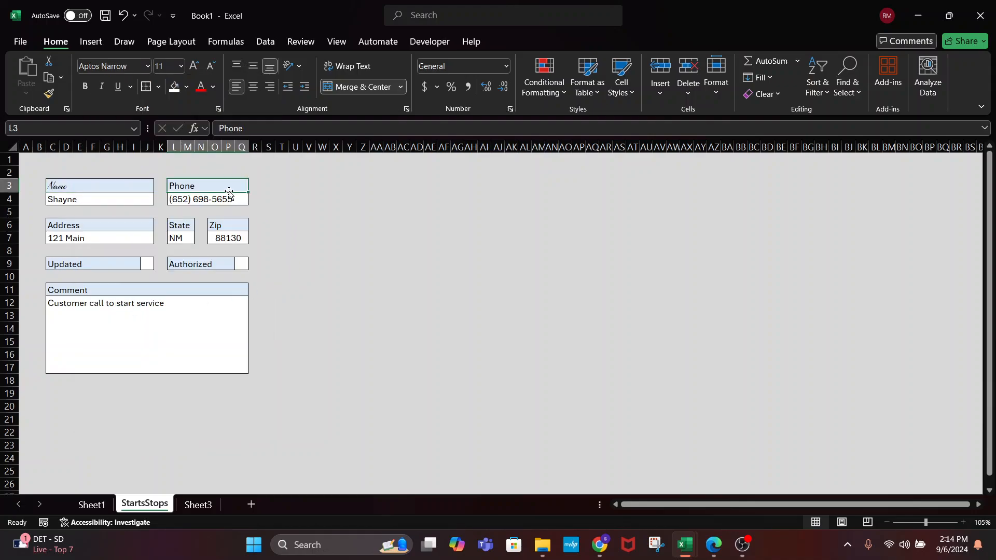
{"action": "left_click", "coordinate": [147, 67]}
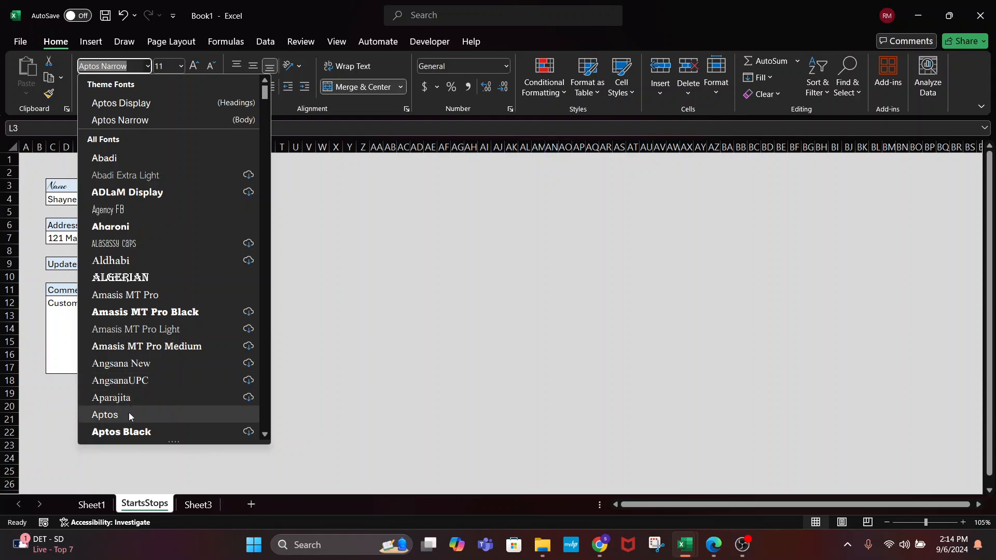
{"action": "scroll", "coordinate": [128, 412], "scroll_direction": "down", "scroll_amount": 3}
{"action": "scroll", "coordinate": [119, 426], "scroll_direction": "down", "scroll_amount": 4}
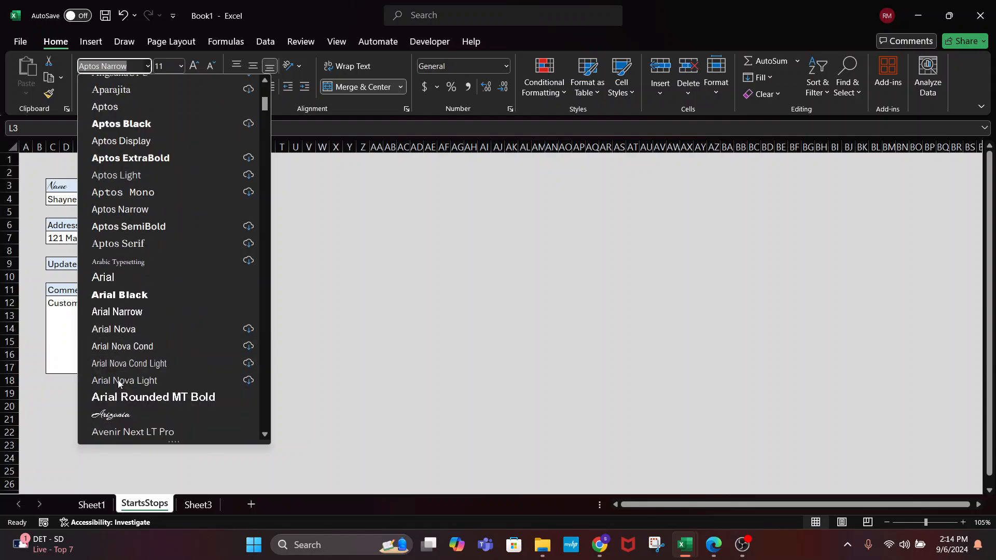
{"action": "left_click", "coordinate": [120, 359]}
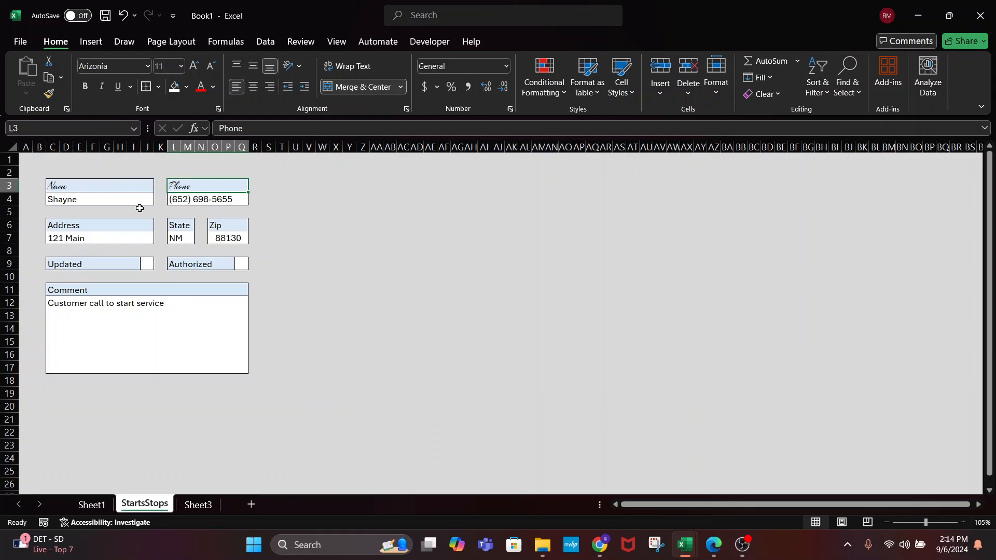
Enlarge the Phone and Name headers to size 14 and review the form
{"action": "left_click", "coordinate": [194, 66]}
{"action": "left_click", "coordinate": [194, 65]}
{"action": "left_click", "coordinate": [194, 66]}
{"action": "left_click", "coordinate": [194, 66]}
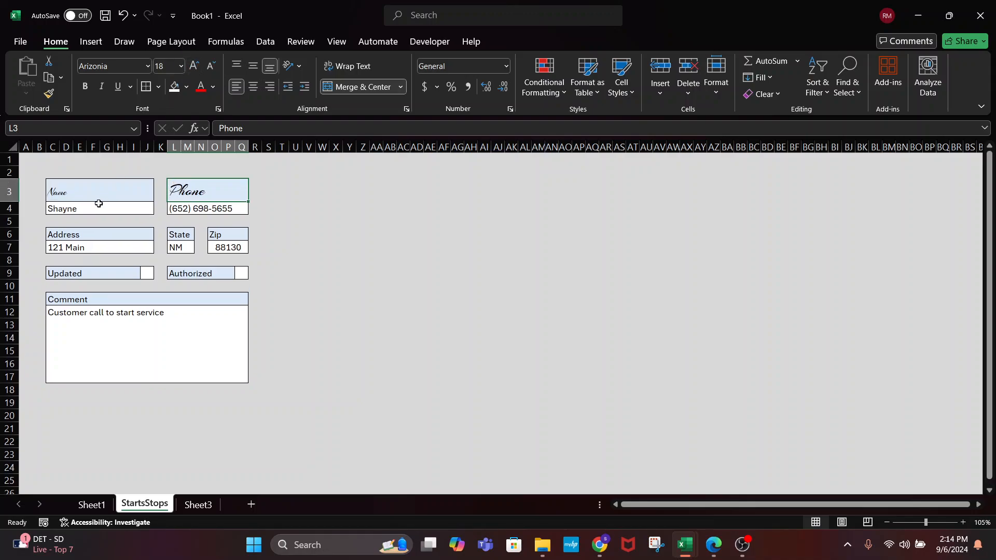
{"action": "left_click", "coordinate": [97, 193]}
{"action": "left_click", "coordinate": [194, 66]}
{"action": "left_click", "coordinate": [194, 65]}
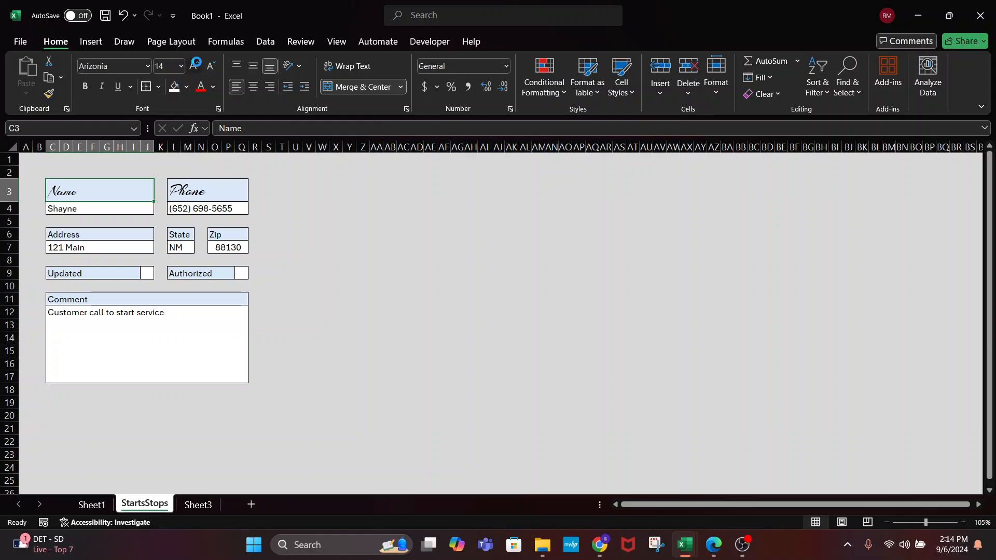
{"action": "left_click", "coordinate": [194, 66]}
{"action": "left_click", "coordinate": [194, 66]}
{"action": "left_click", "coordinate": [87, 238]}
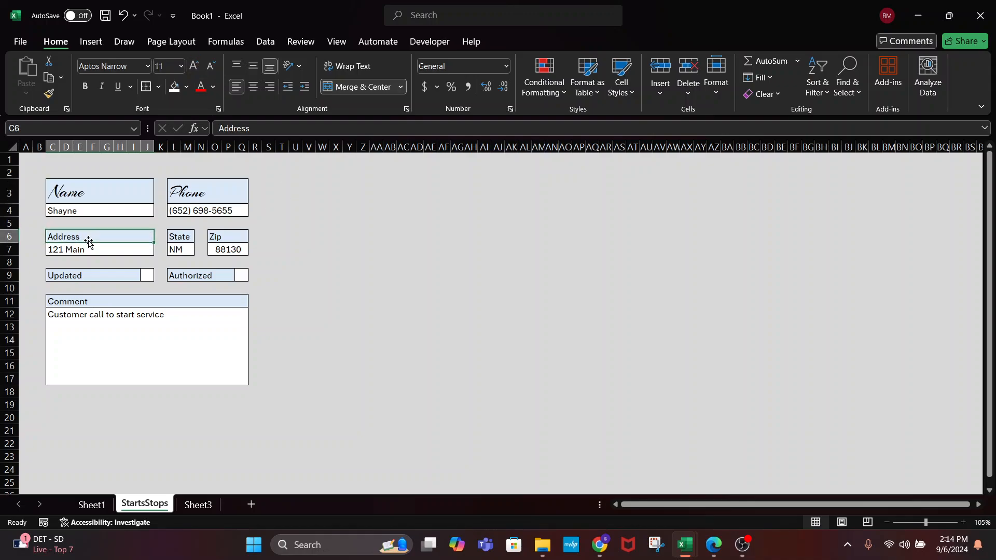
{"action": "left_click", "coordinate": [328, 259]}
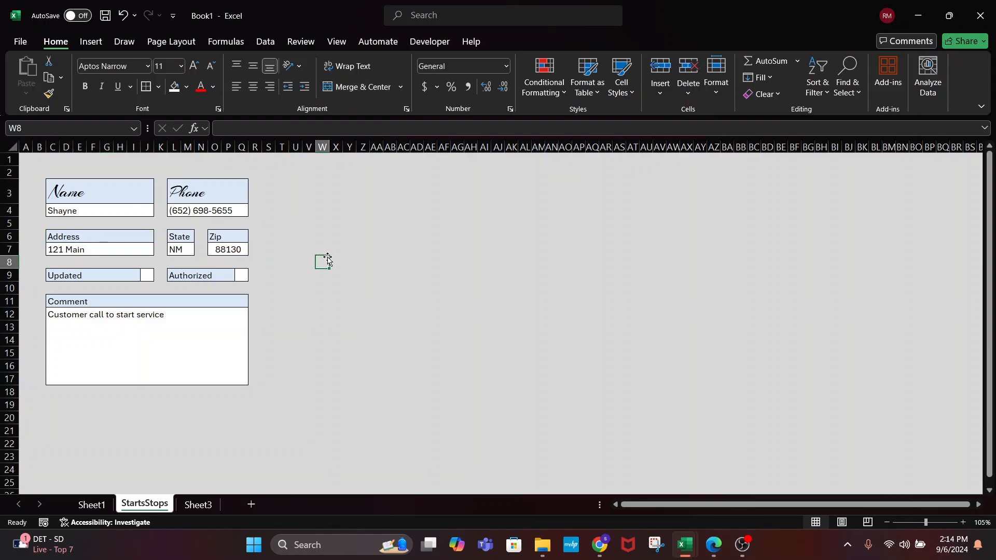
{"action": "left_click", "coordinate": [99, 237]}
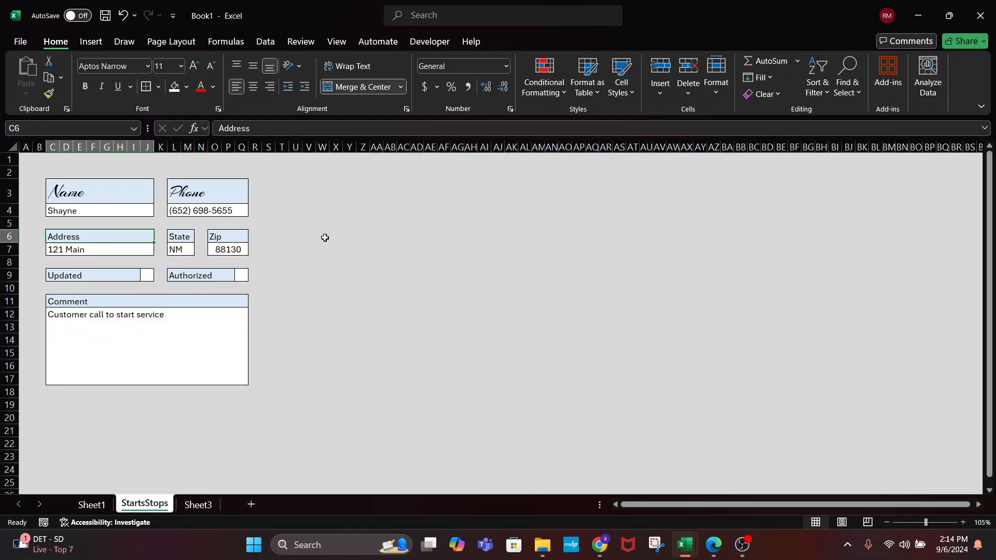
{"action": "left_click", "coordinate": [320, 327]}
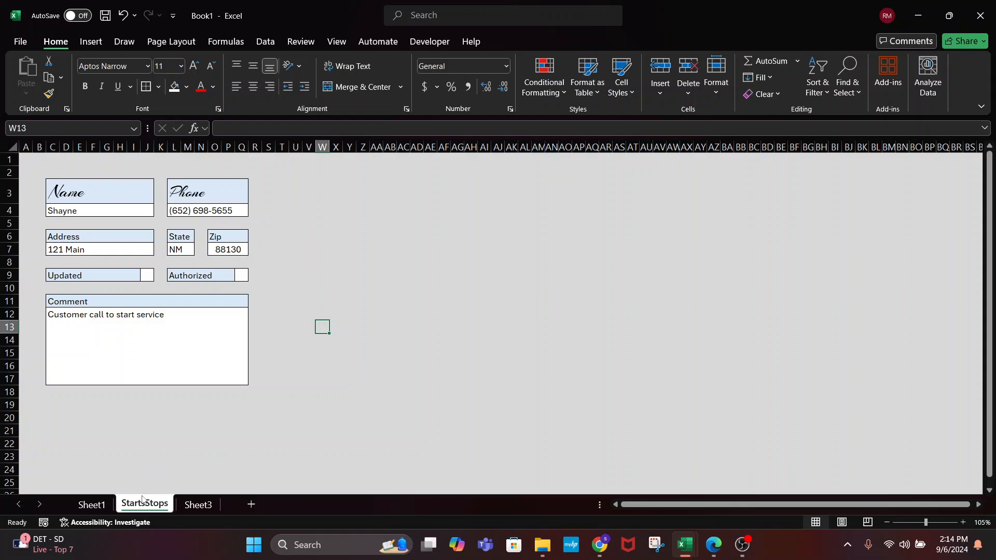
Rename the StartsStops sheet to 'Main' and move it ahead of Sheet1
{"action": "left_click", "coordinate": [91, 504]}
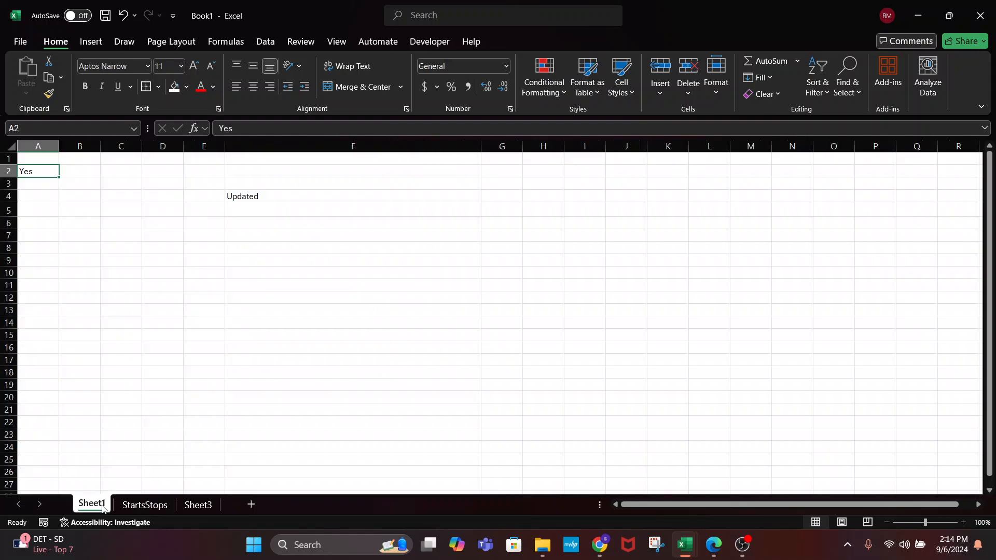
{"action": "left_click", "coordinate": [145, 505]}
{"action": "double_click", "coordinate": [160, 504]}
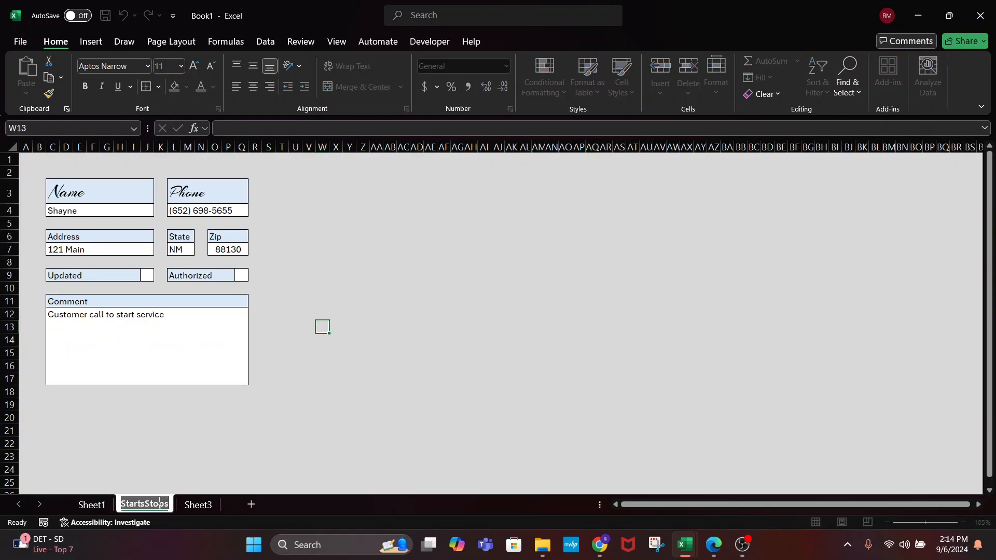
{"action": "type", "text": "Main"}
{"action": "key", "text": "Return"}
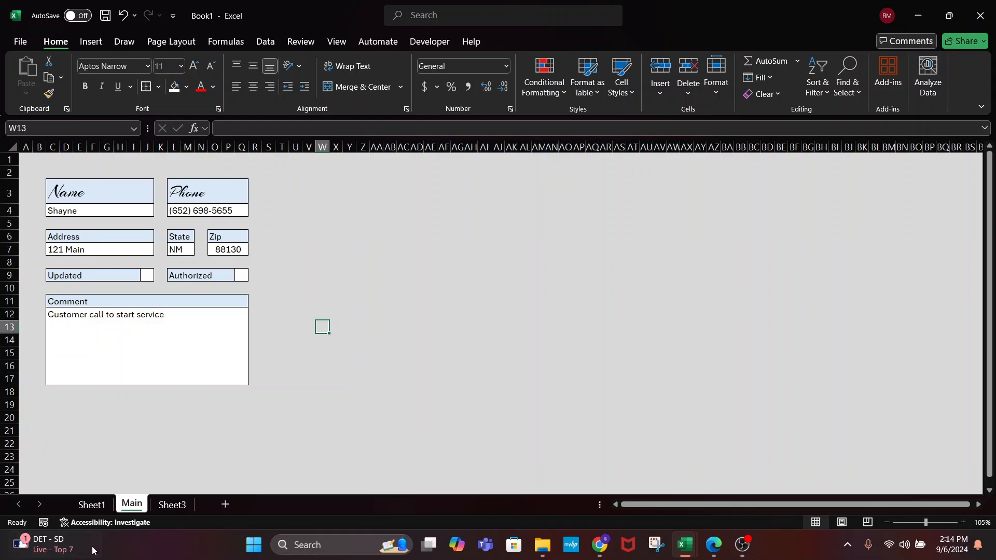
{"action": "left_click_drag", "start_coordinate": [123, 510], "coordinate": [78, 506]}
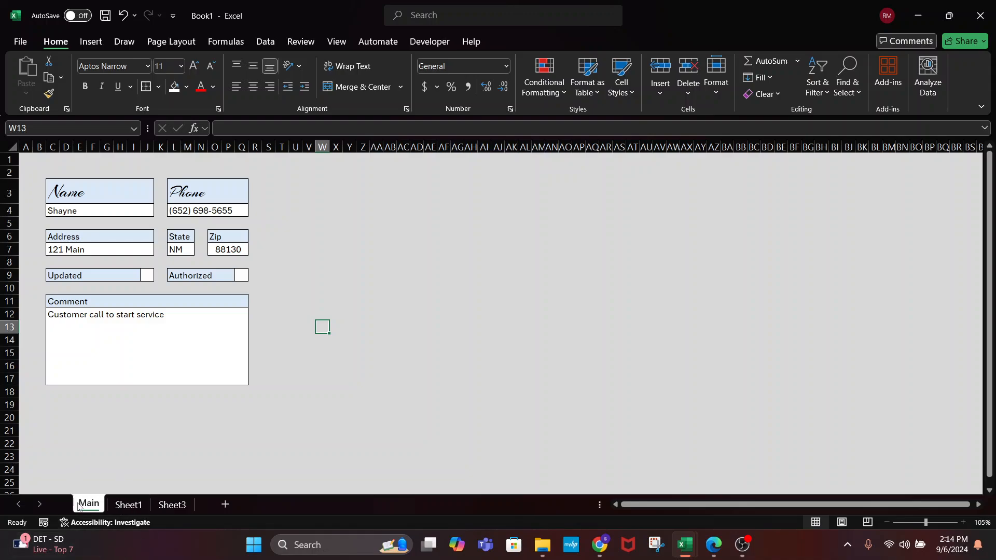
Clear the Yes and Updated test entries from the block on Sheet1
{"action": "left_click", "coordinate": [127, 505]}
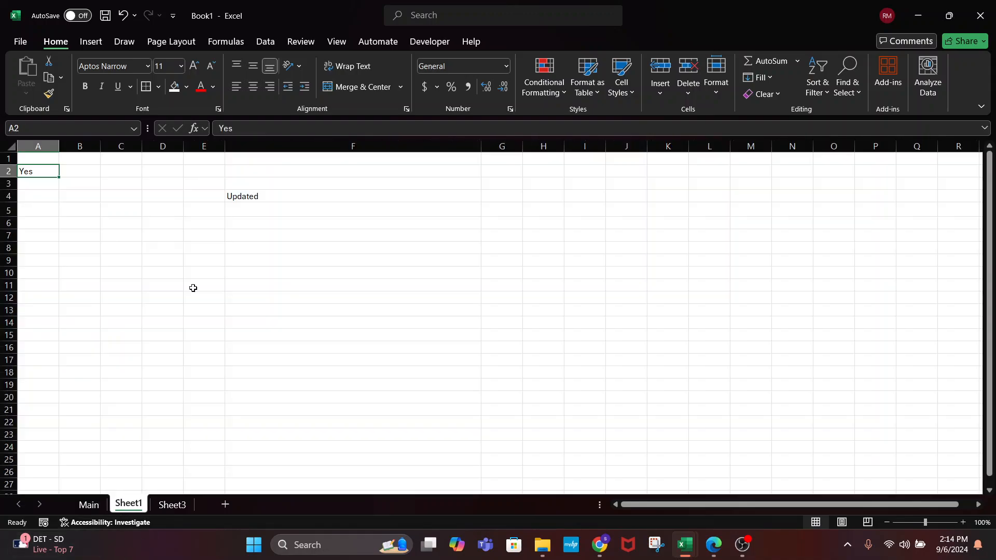
{"action": "left_click", "coordinate": [238, 196]}
{"action": "left_click_drag", "start_coordinate": [40, 160], "coordinate": [486, 298]}
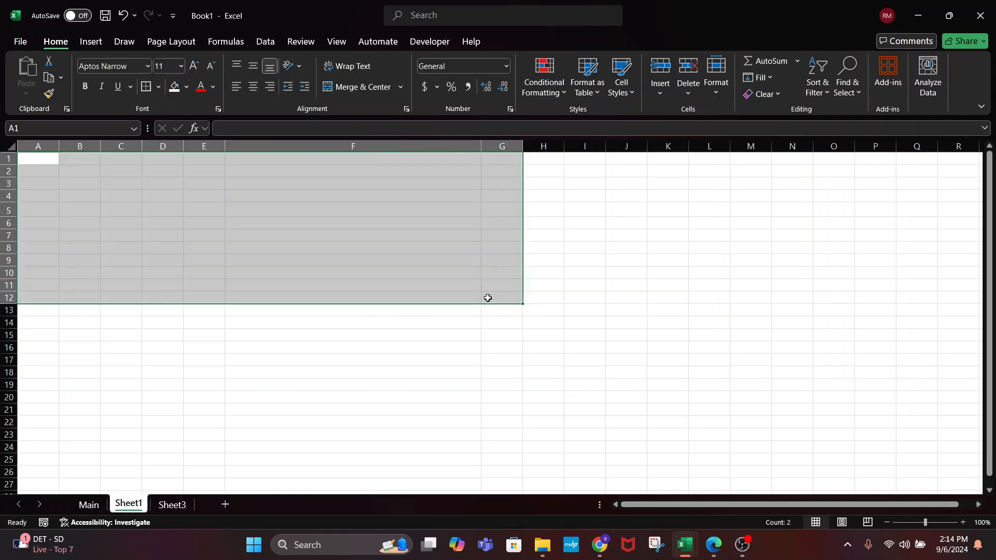
{"action": "left_click", "coordinate": [403, 308]}
{"action": "left_click", "coordinate": [242, 171]}
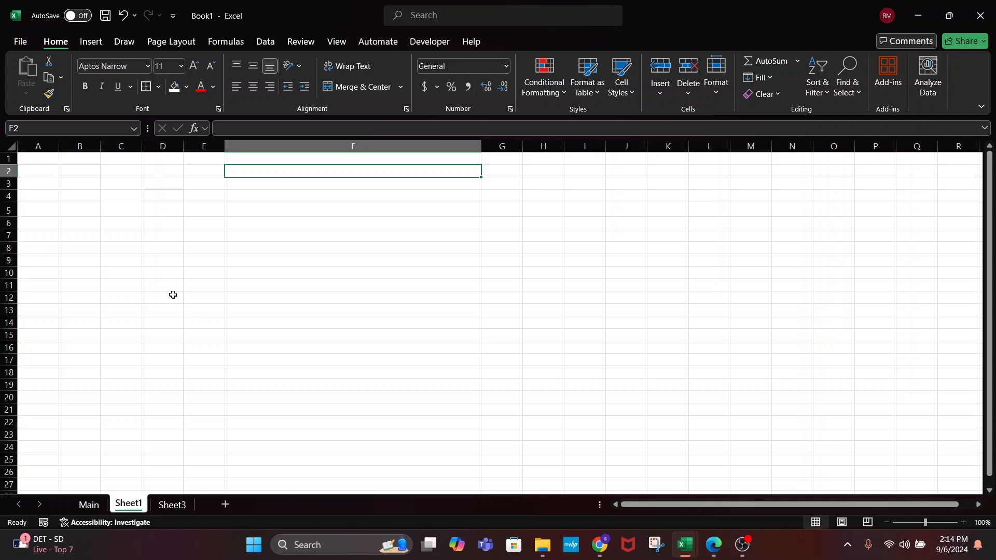
Check Sheet3 and Sheet1, then return to the Main form sheet
{"action": "left_click", "coordinate": [84, 510]}
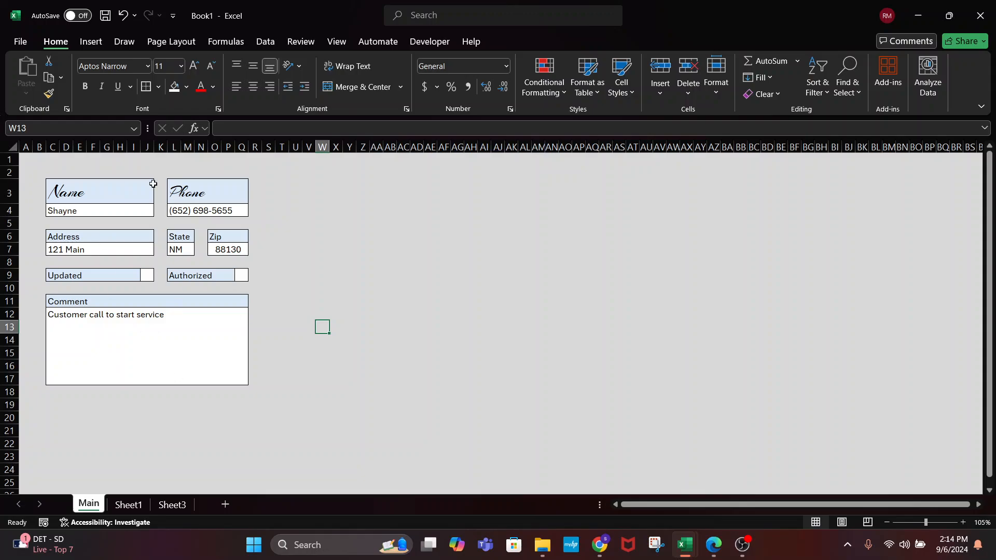
{"action": "left_click", "coordinate": [172, 504]}
{"action": "left_click", "coordinate": [128, 505]}
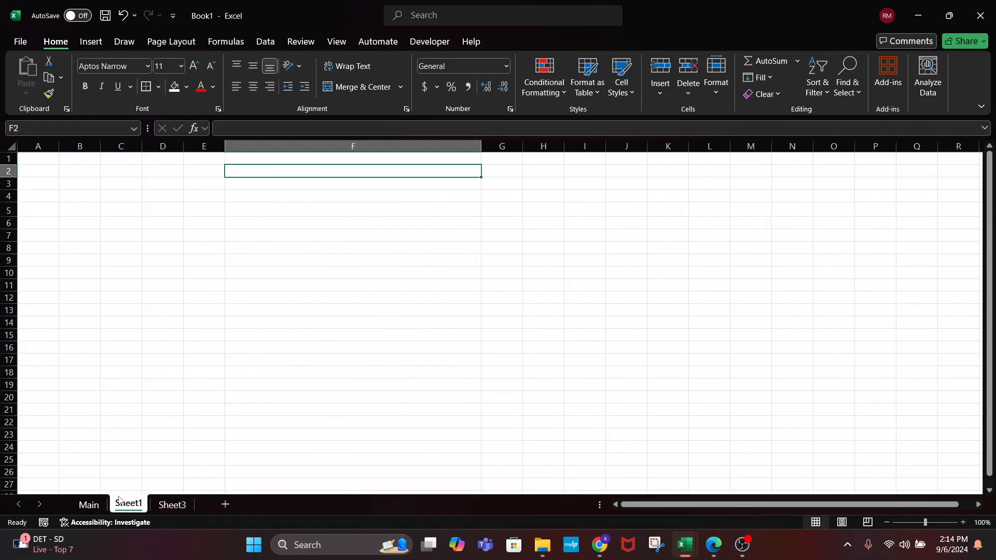
{"action": "left_click", "coordinate": [86, 508]}
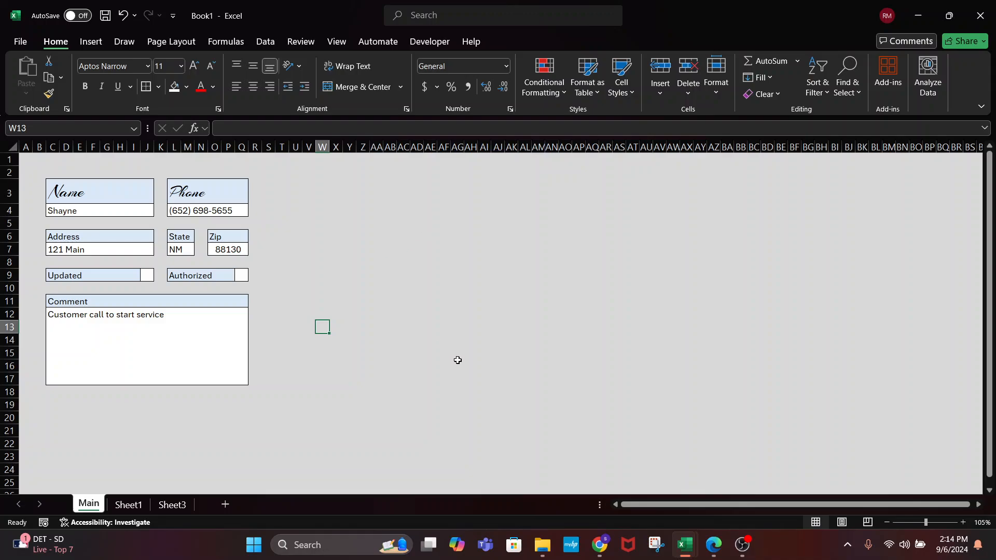
{"action": "left_click_drag", "start_coordinate": [458, 366], "coordinate": [371, 249]}
{"action": "left_click_drag", "start_coordinate": [350, 198], "coordinate": [592, 314]}
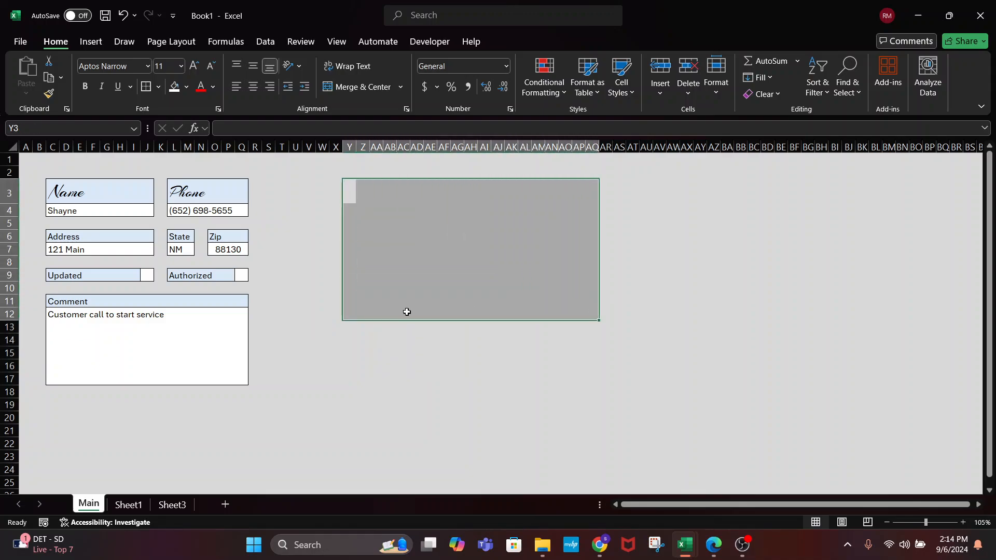
Replace the old comment with 'Customer noticed some scarring on the face of the'
{"action": "left_click", "coordinate": [207, 382]}
{"action": "double_click", "coordinate": [139, 332]}
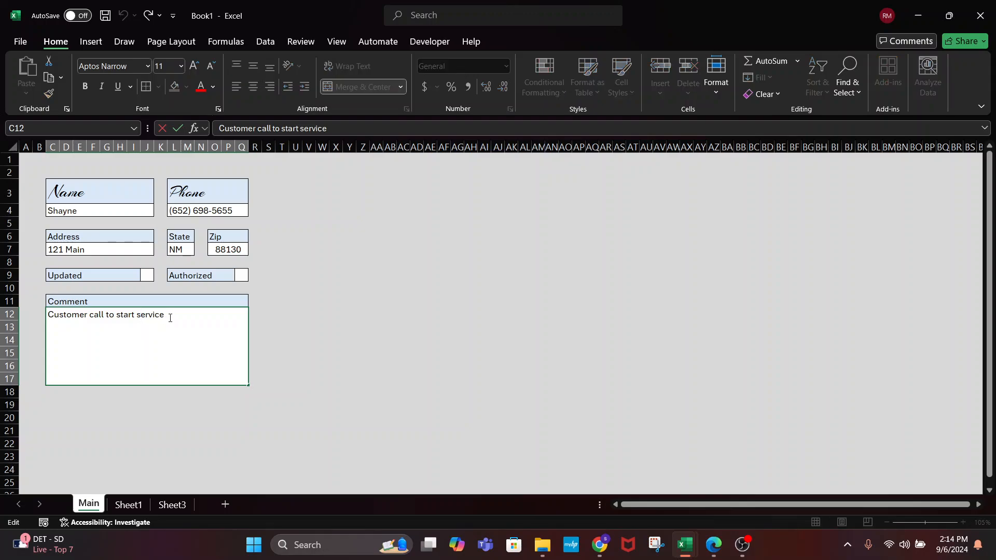
{"action": "left_click_drag", "start_coordinate": [167, 315], "coordinate": [54, 314]}
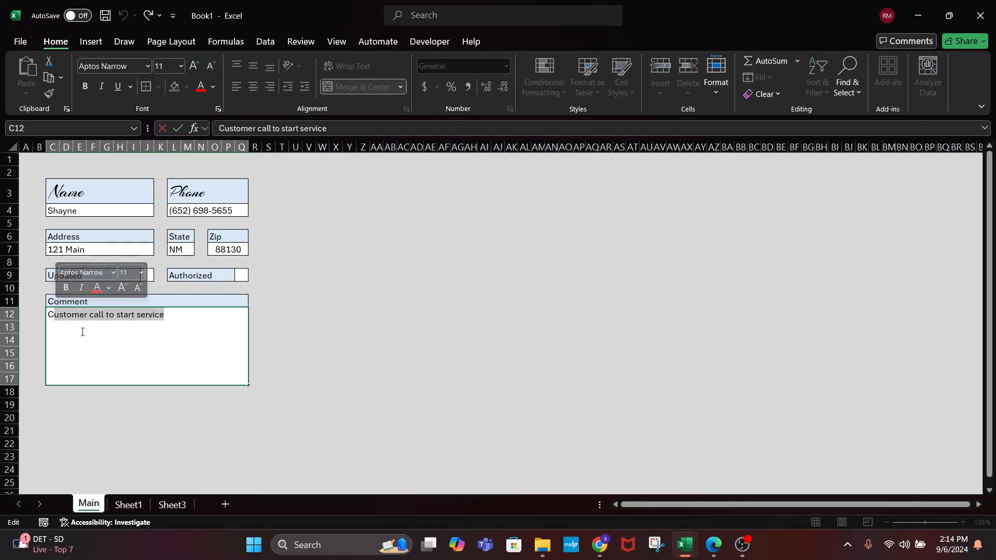
{"action": "left_click_drag", "start_coordinate": [165, 314], "coordinate": [80, 315]}
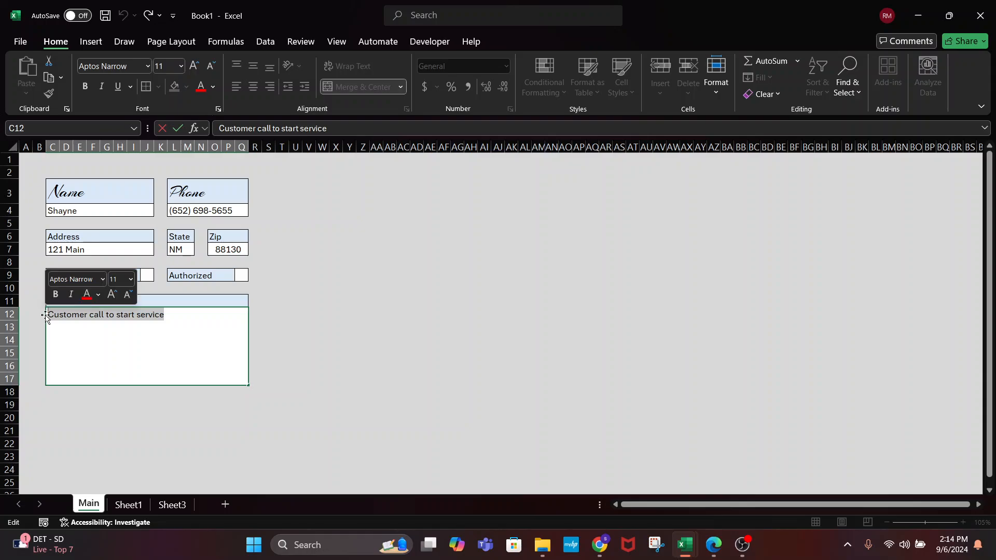
{"action": "type", "text": "Custom"}
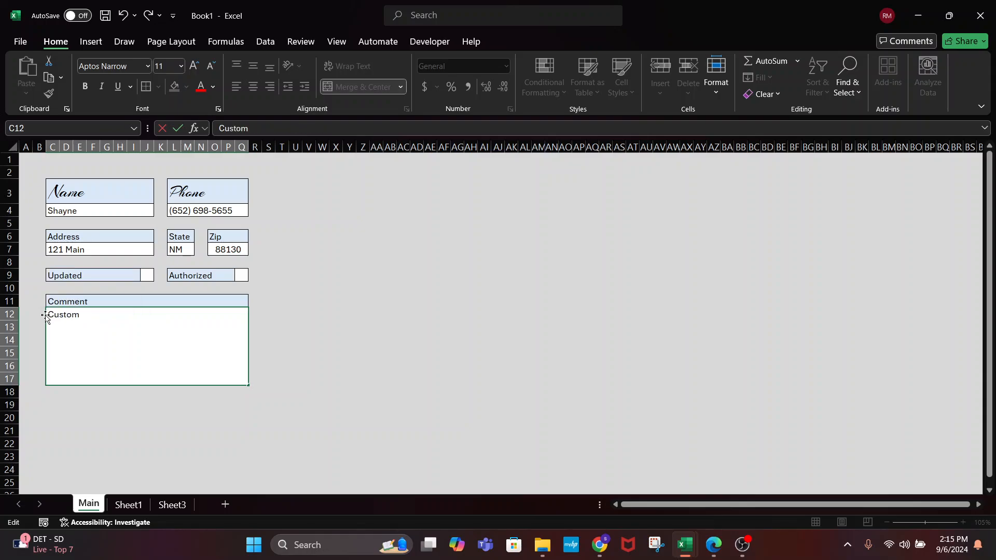
{"action": "type", "text": "er noticed some s"}
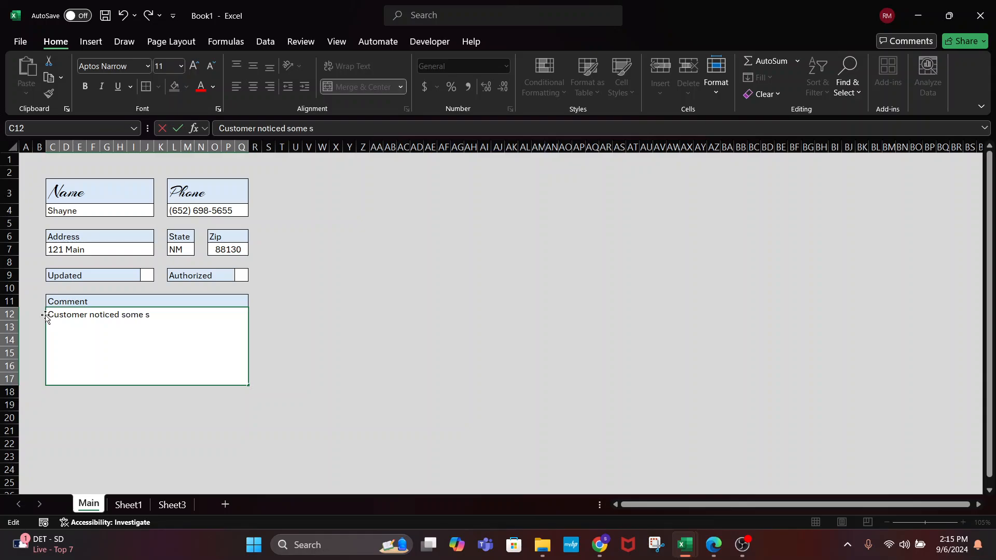
{"action": "type", "text": "carring on the va"}
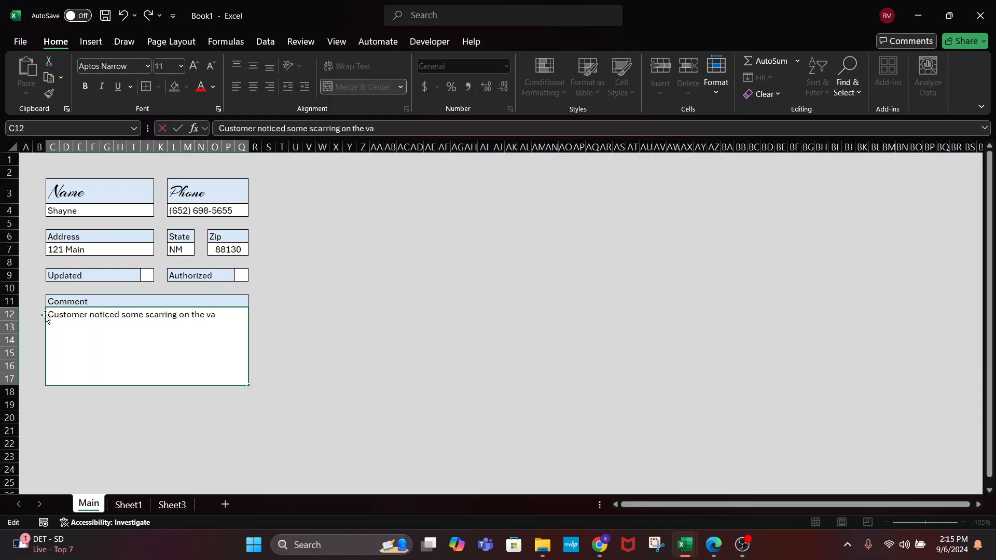
{"action": "key", "text": "BackSpace"}
{"action": "type", "text": "face of the ome"}
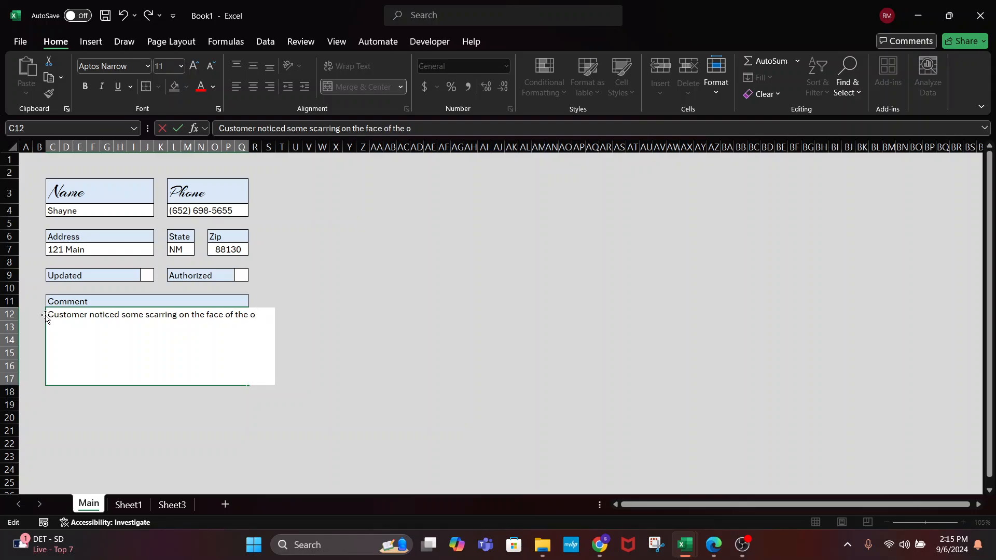
{"action": "key", "text": "Return"}
Reopen the comment cell and finish editing so the text wraps in its box
{"action": "left_click", "coordinate": [99, 345]}
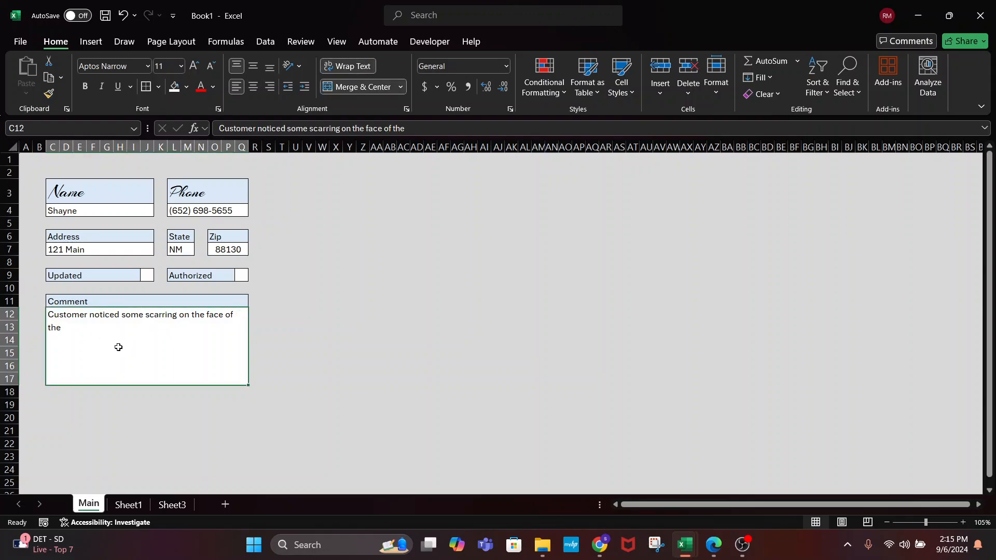
{"action": "double_click", "coordinate": [112, 334]}
{"action": "left_click", "coordinate": [358, 369]}
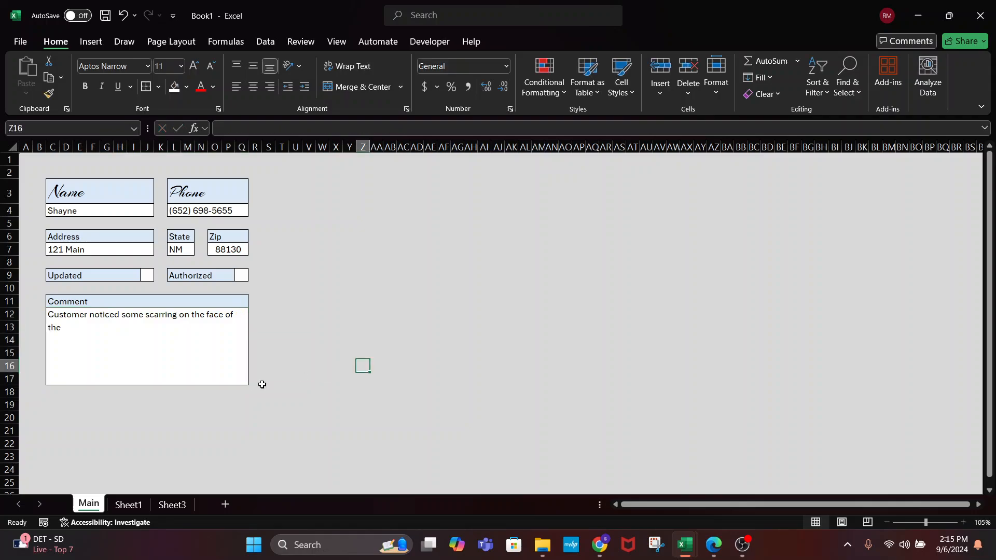
{"action": "left_click", "coordinate": [113, 295]}
{"action": "left_click", "coordinate": [112, 340]}
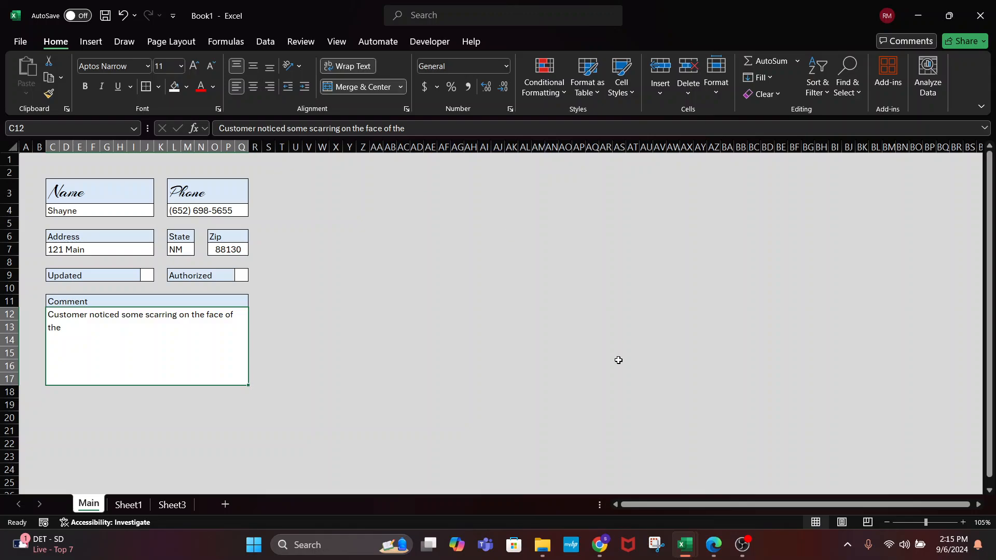
{"action": "left_click", "coordinate": [401, 339]}
{"action": "left_click", "coordinate": [169, 368]}
{"action": "double_click", "coordinate": [131, 363]}
{"action": "left_click", "coordinate": [312, 445]}
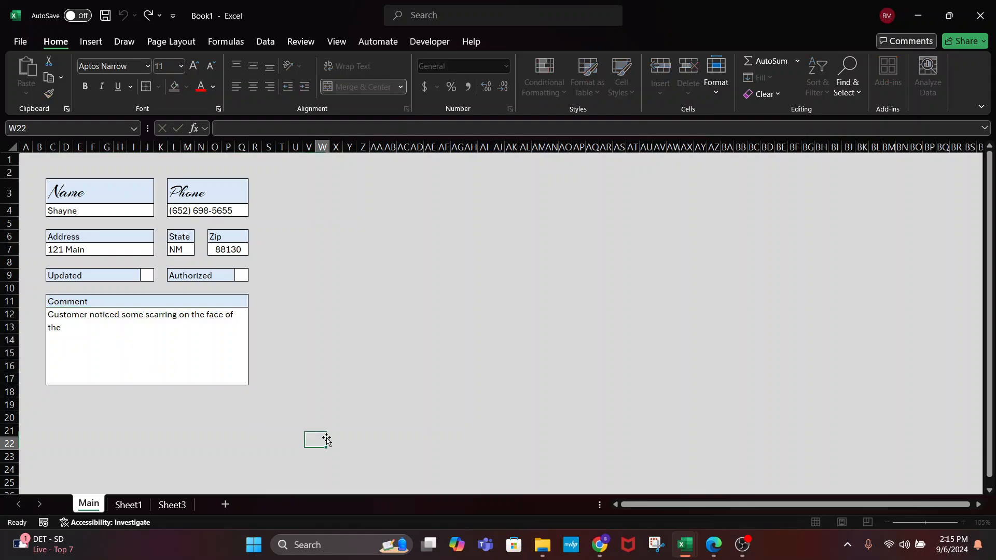
{"action": "left_click", "coordinate": [139, 354]}
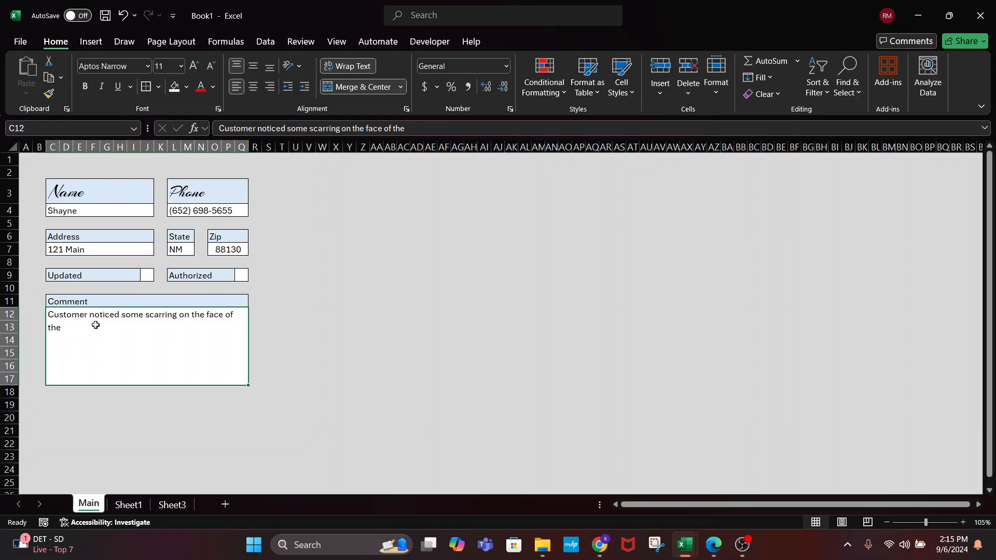
{"action": "left_click", "coordinate": [183, 250]}
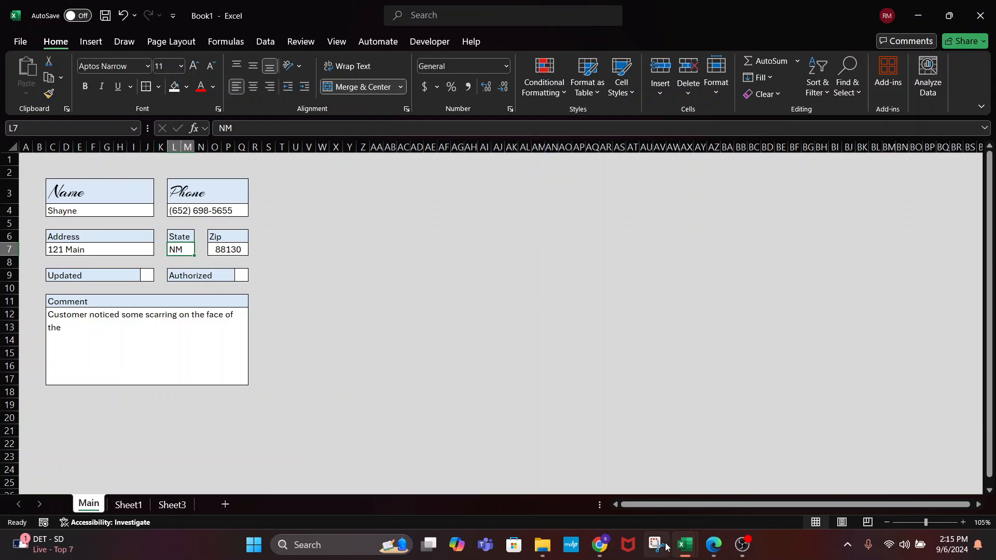
{"action": "left_click", "coordinate": [740, 545]}
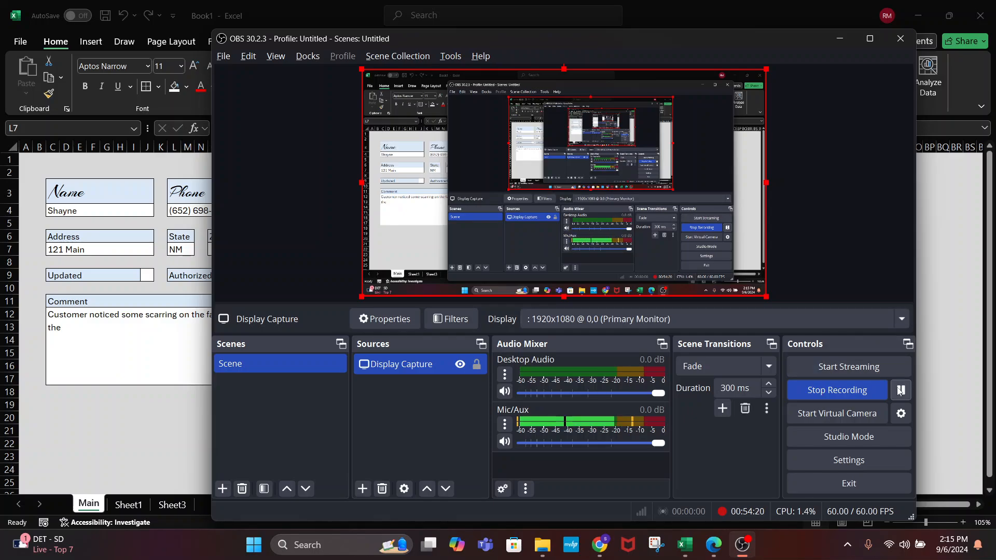
{"action": "left_click", "coordinate": [931, 375]}
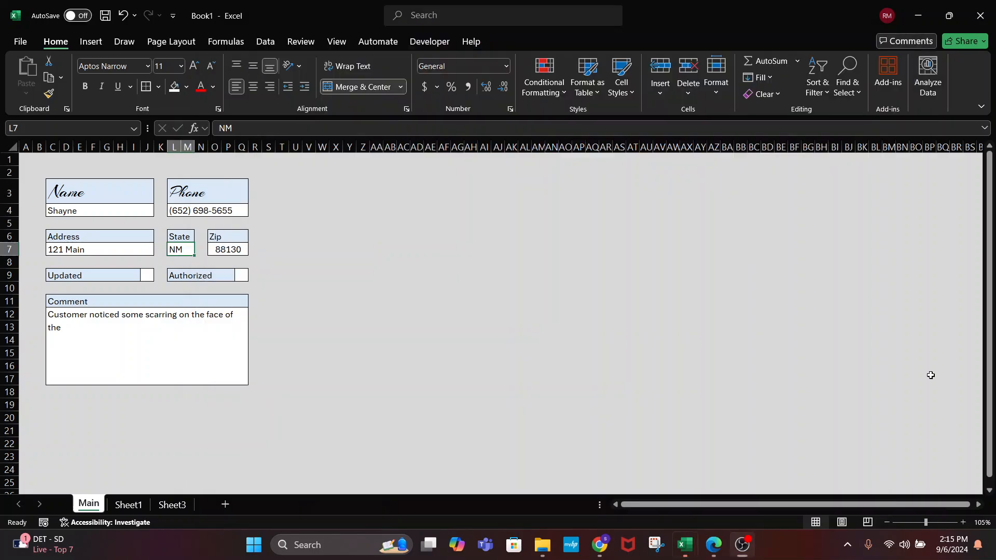
{"action": "left_click", "coordinate": [113, 359]}
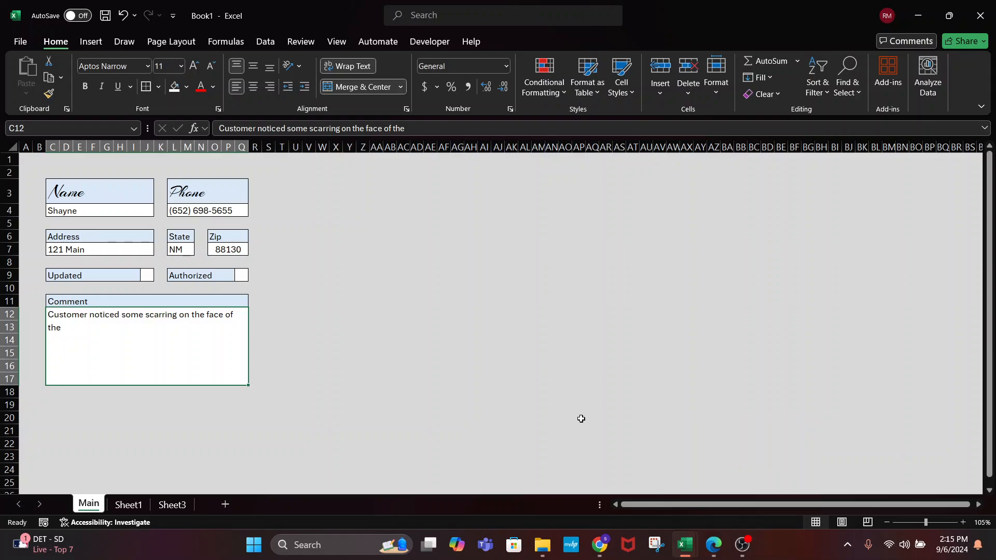
{"action": "left_click", "coordinate": [742, 544]}
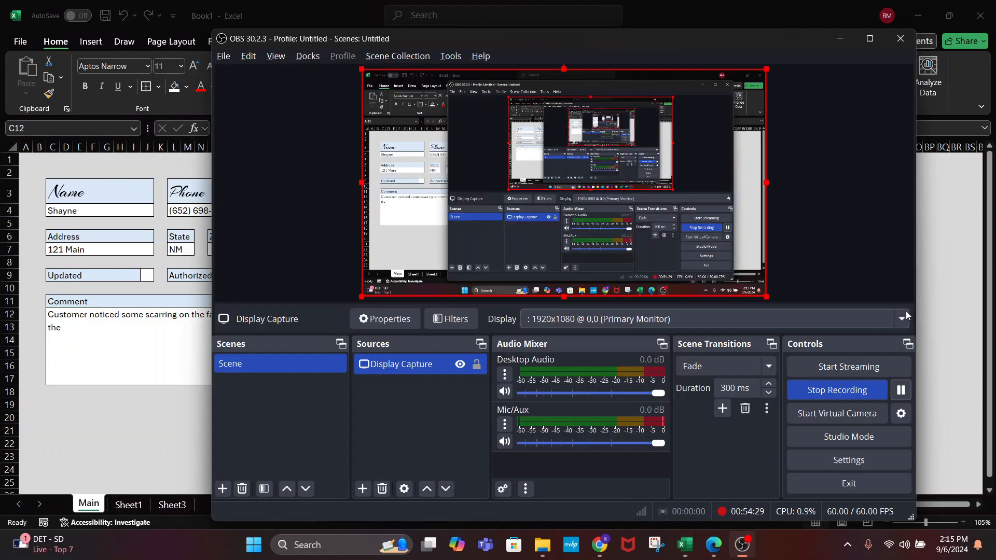
{"action": "left_click", "coordinate": [135, 412]}
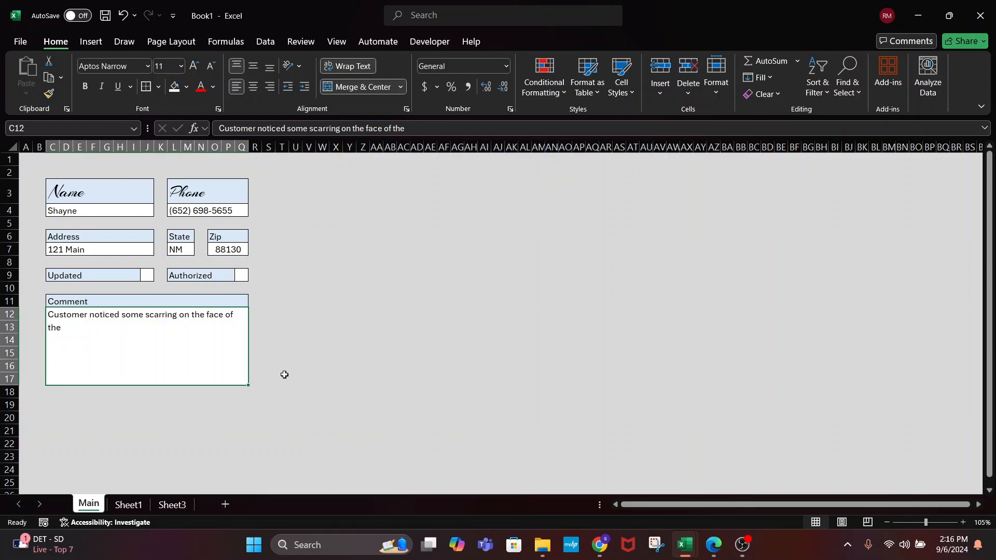
{"action": "key", "text": "alt+Tab"}
Move the Comment block temporarily to the right of the form
{"action": "left_click", "coordinate": [900, 391]}
{"action": "key", "text": "alt+Tab"}
{"action": "left_click_drag", "start_coordinate": [247, 333], "coordinate": [491, 209]}
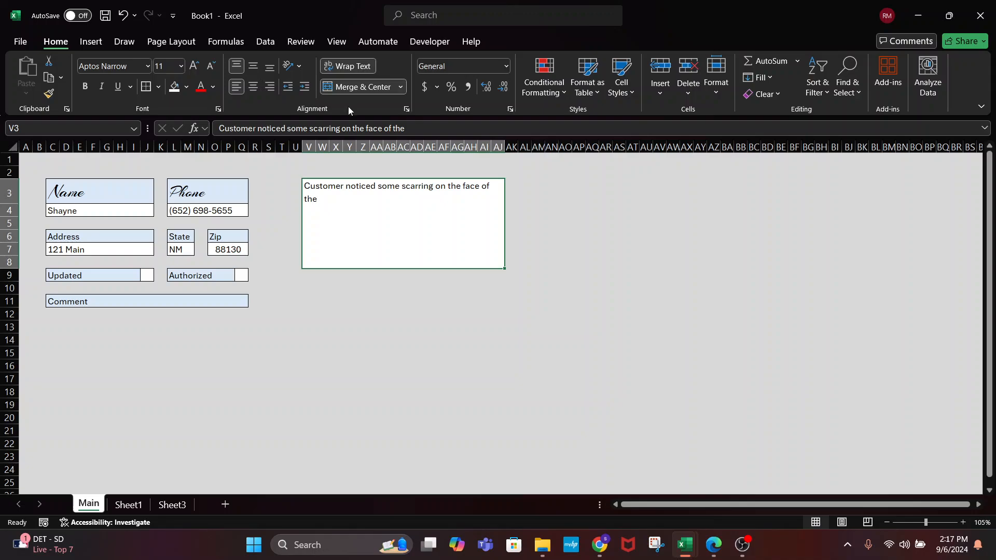
{"action": "left_click_drag", "start_coordinate": [452, 269], "coordinate": [198, 376]}
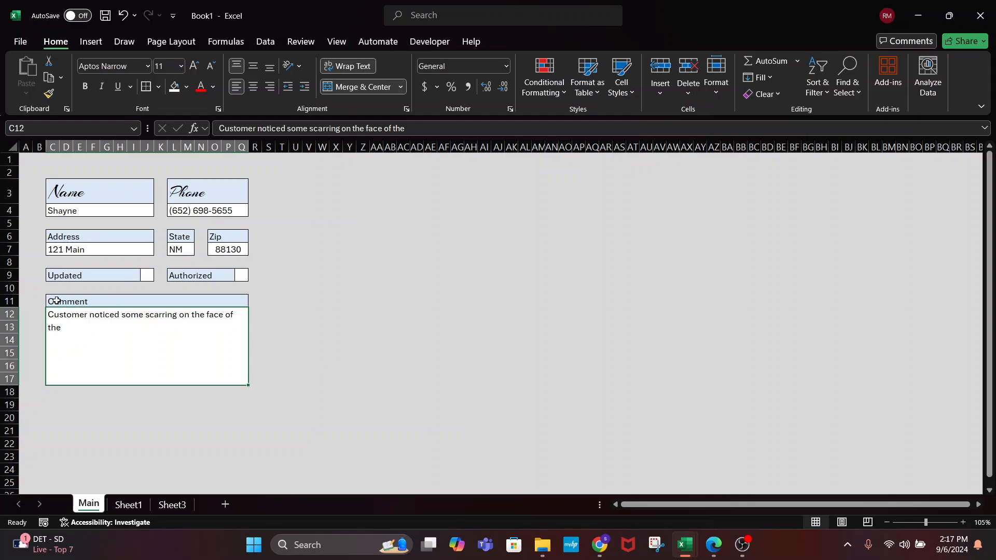
{"action": "left_click_drag", "start_coordinate": [57, 300], "coordinate": [121, 348]}
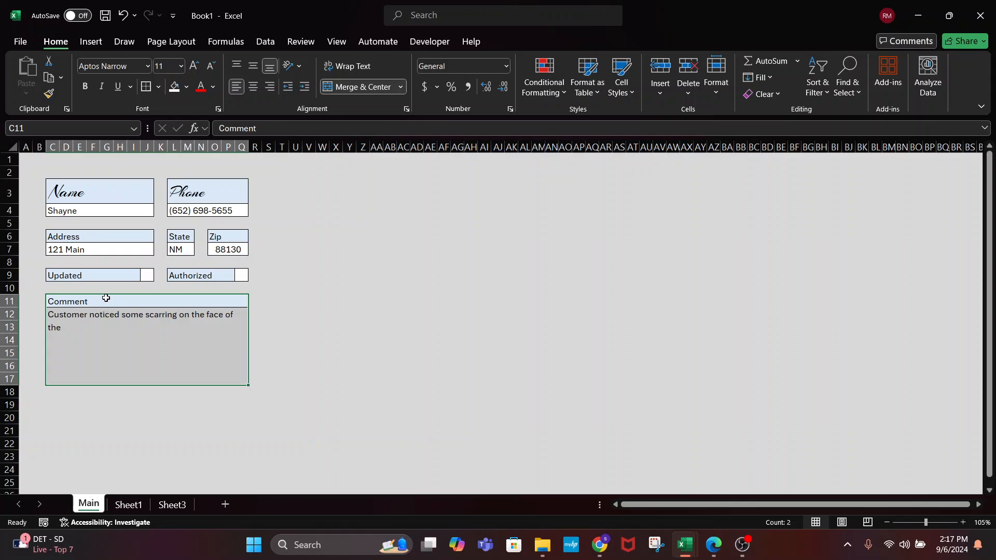
{"action": "left_click_drag", "start_coordinate": [106, 295], "coordinate": [410, 209]}
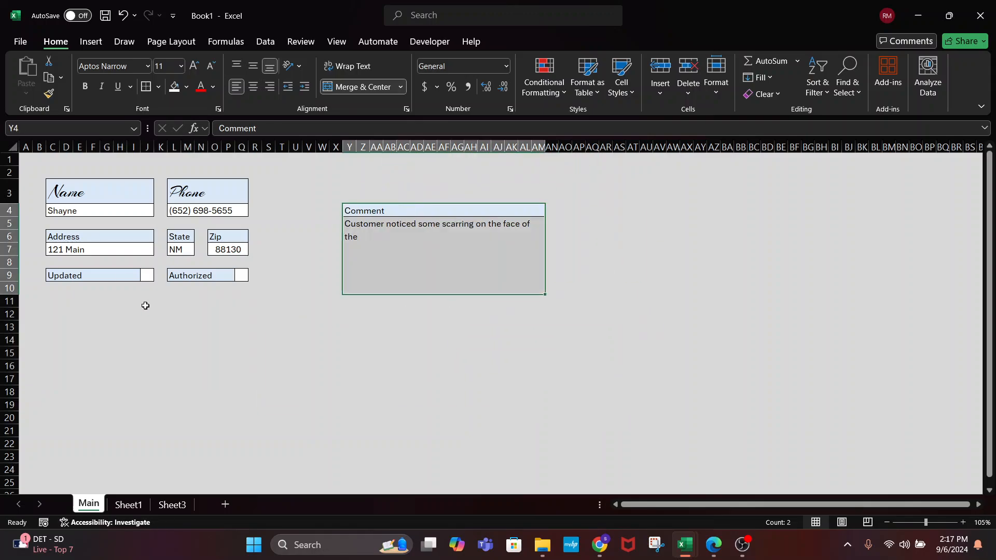
Shift the Updated and Authorized boxes down and put the Comment box under the Address fields
{"action": "left_click_drag", "start_coordinate": [73, 279], "coordinate": [240, 276]}
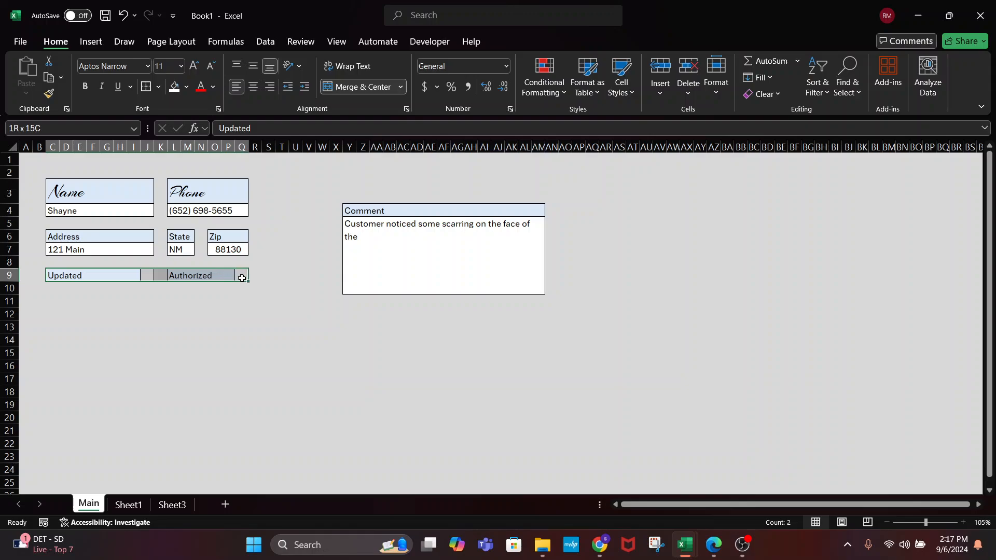
{"action": "left_click_drag", "start_coordinate": [92, 268], "coordinate": [424, 357]}
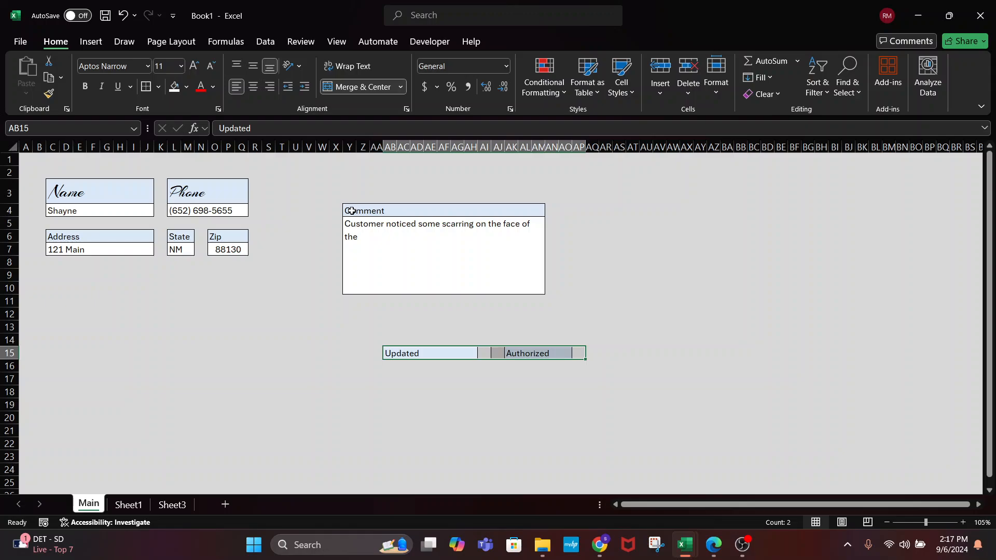
{"action": "left_click_drag", "start_coordinate": [349, 209], "coordinate": [440, 262]}
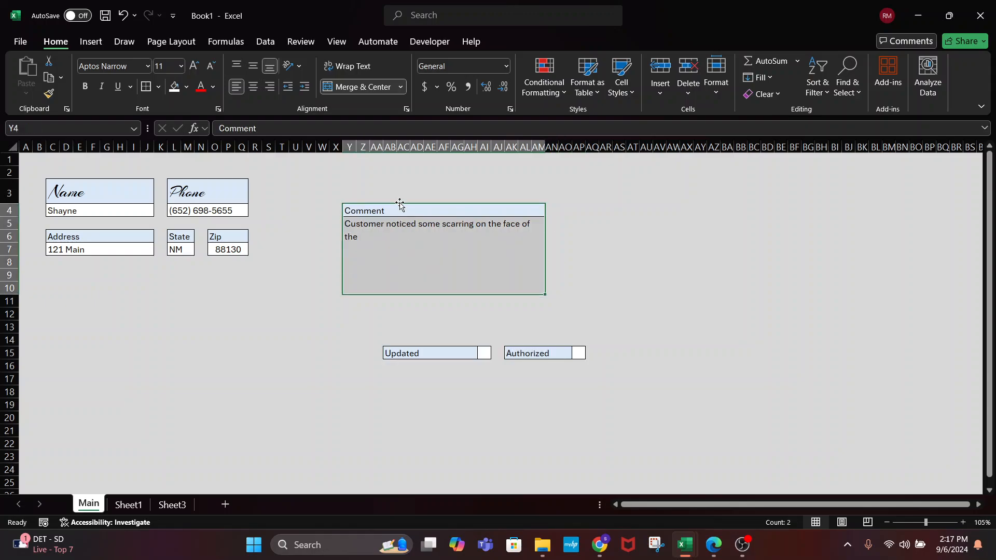
{"action": "left_click_drag", "start_coordinate": [399, 205], "coordinate": [107, 271]}
{"action": "left_click", "coordinate": [355, 298]}
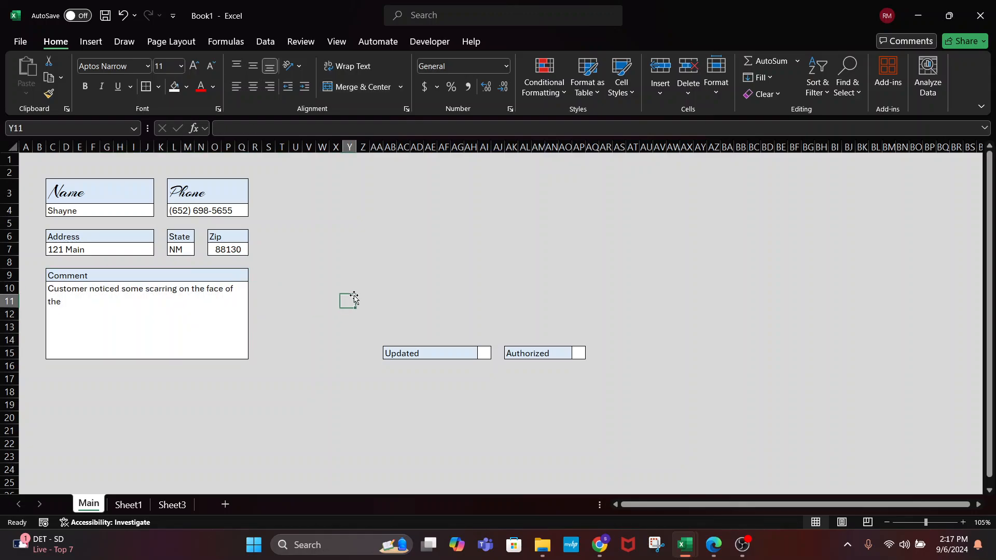
Place the Updated and Authorized boxes beneath the Comment box and shorten row 3
{"action": "left_click_drag", "start_coordinate": [392, 351], "coordinate": [577, 351]}
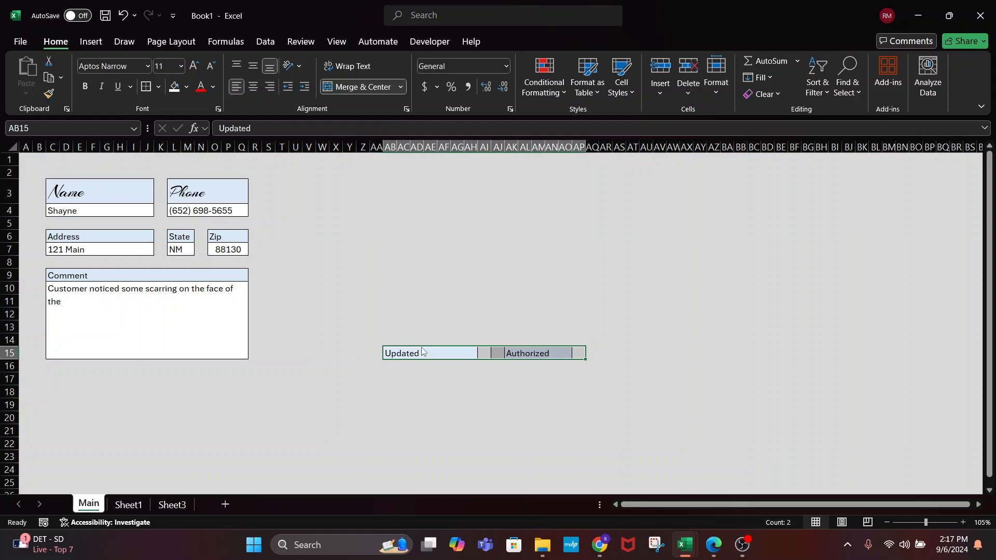
{"action": "left_click_drag", "start_coordinate": [423, 351], "coordinate": [83, 378]}
{"action": "left_click", "coordinate": [375, 353]}
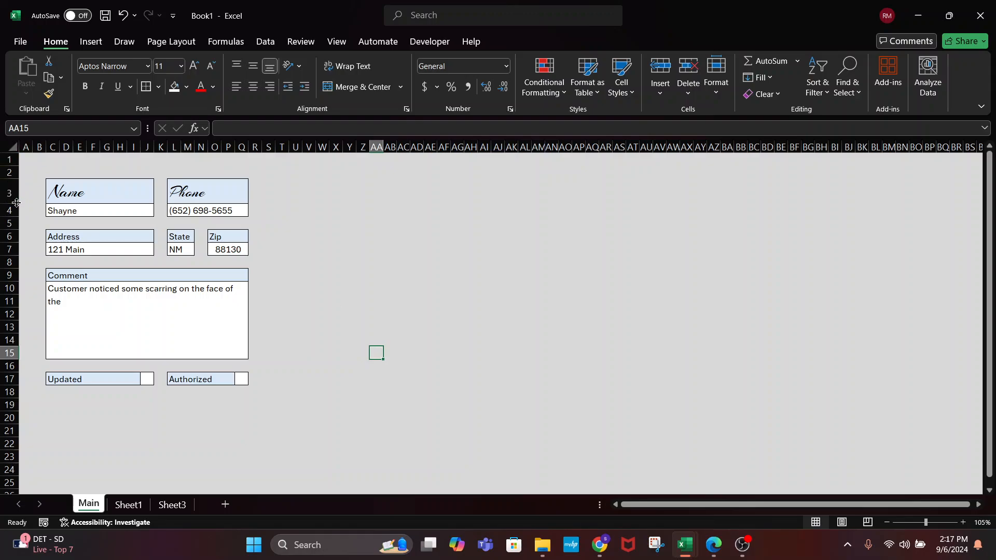
{"action": "left_click_drag", "start_coordinate": [16, 202], "coordinate": [12, 192]}
Reduce the Name heading in C3 from font size 20 down to 11
{"action": "left_click", "coordinate": [417, 264]}
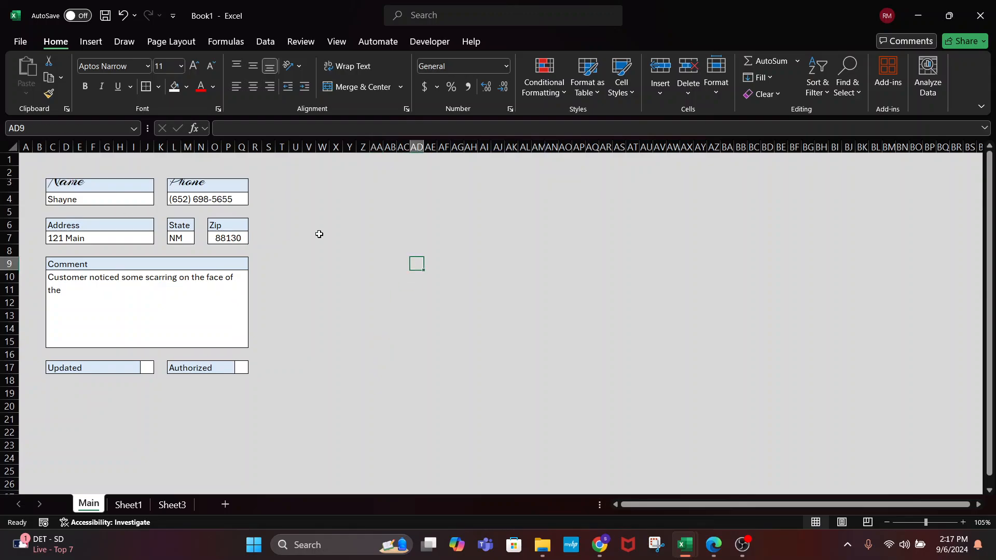
{"action": "left_click", "coordinate": [78, 196]}
{"action": "left_click", "coordinate": [87, 184]}
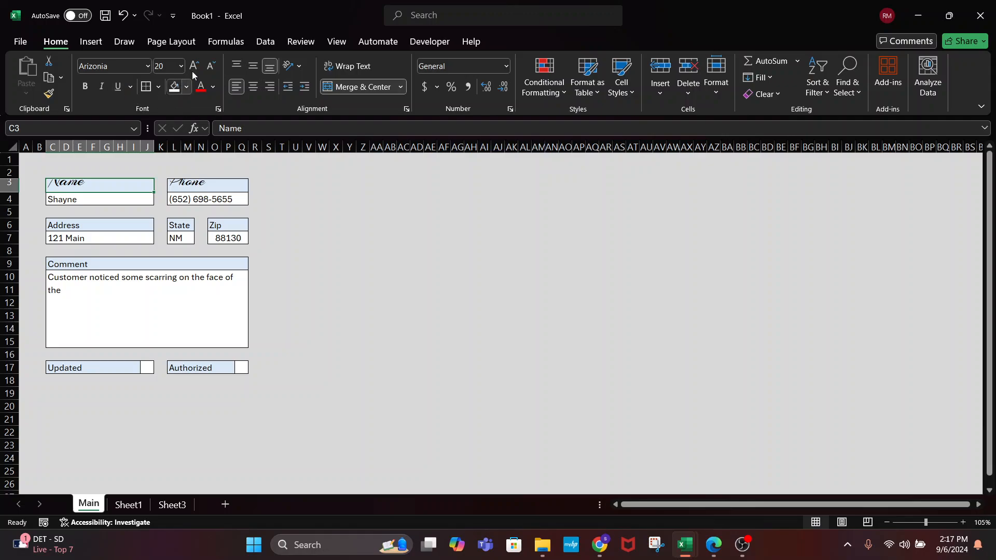
{"action": "left_click", "coordinate": [214, 65]}
{"action": "left_click", "coordinate": [215, 65]}
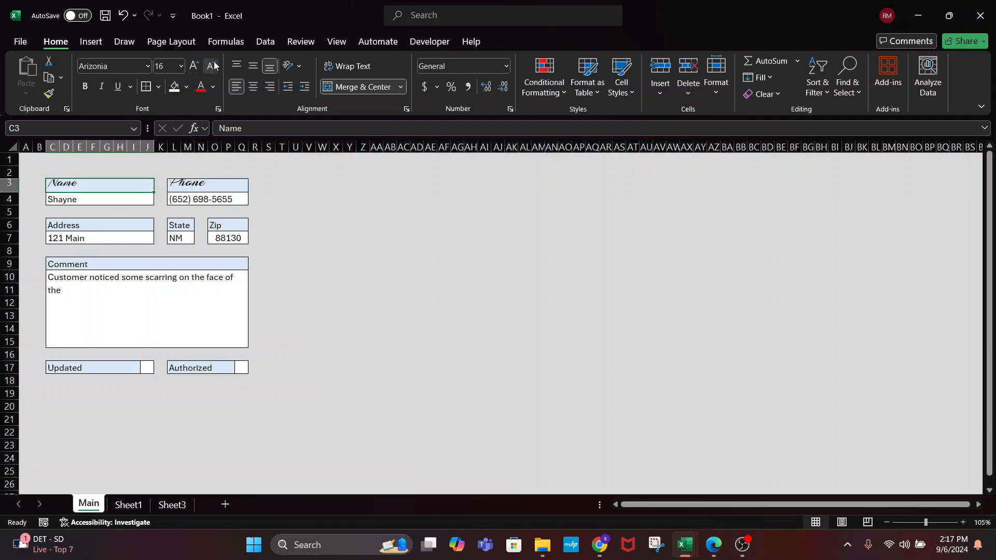
{"action": "left_click", "coordinate": [214, 65]}
{"action": "left_click", "coordinate": [217, 67]}
{"action": "left_click", "coordinate": [217, 66]}
{"action": "left_click", "coordinate": [276, 188]}
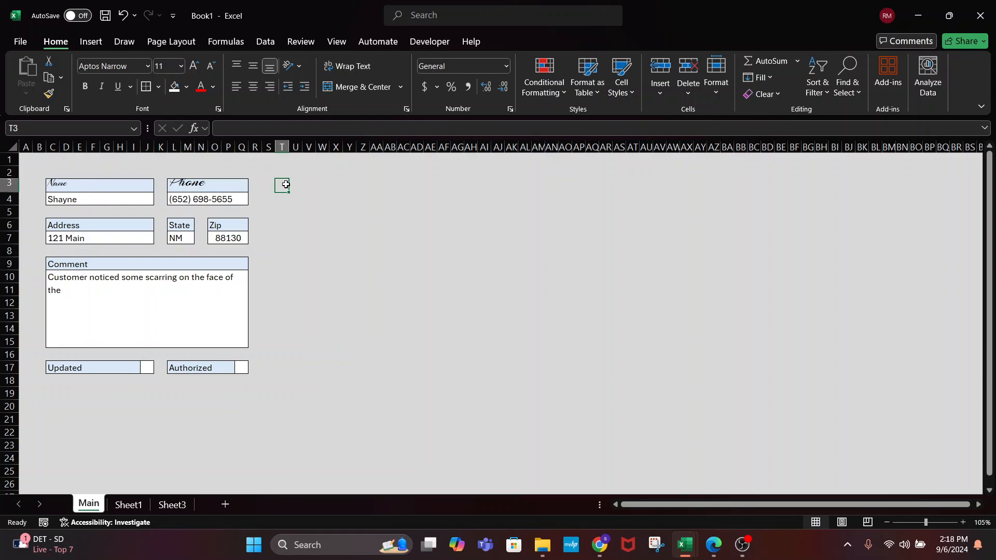
{"action": "left_click", "coordinate": [51, 182]}
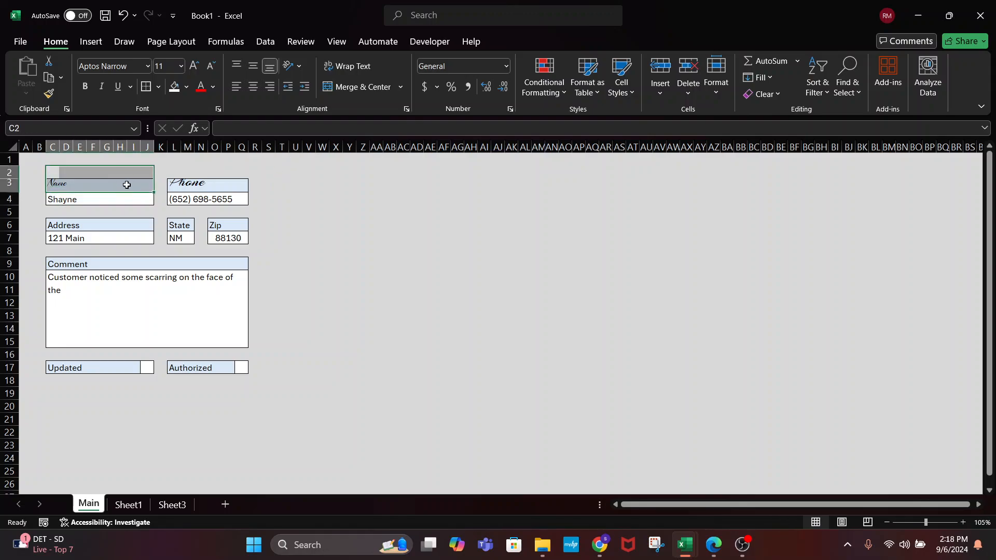
{"action": "left_click", "coordinate": [419, 268]}
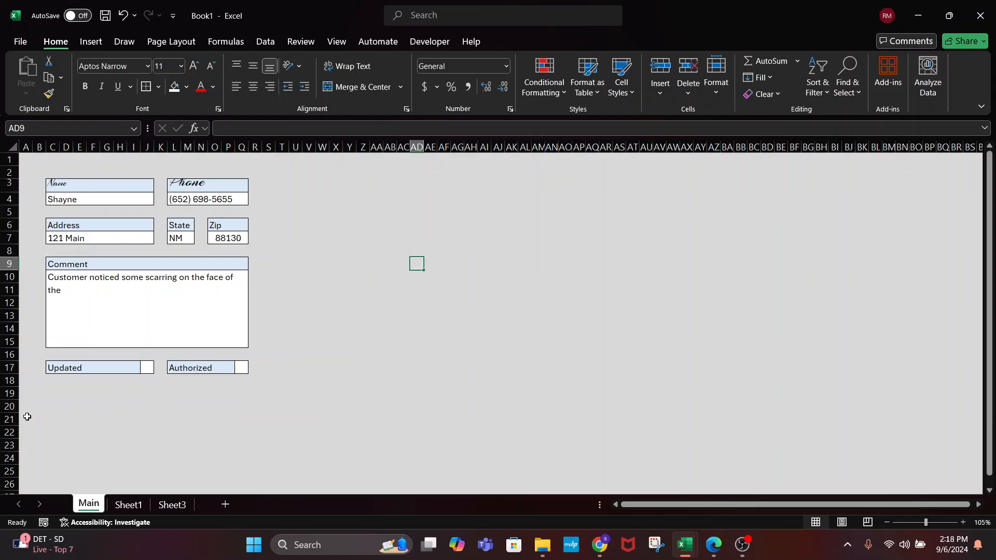
Set rows 20–23 to a row height of 2
{"action": "left_click_drag", "start_coordinate": [9, 406], "coordinate": [9, 451]}
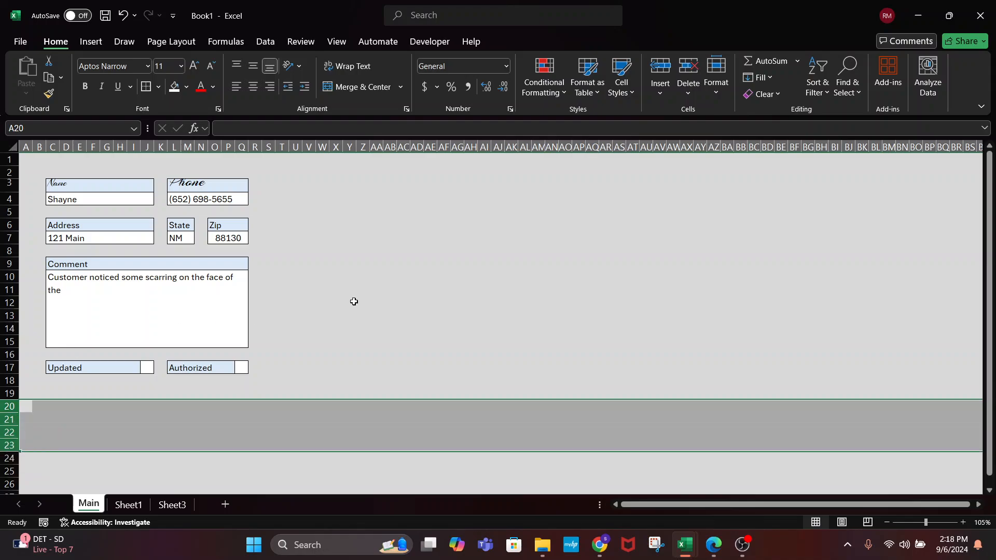
{"action": "right_click", "coordinate": [8, 419]}
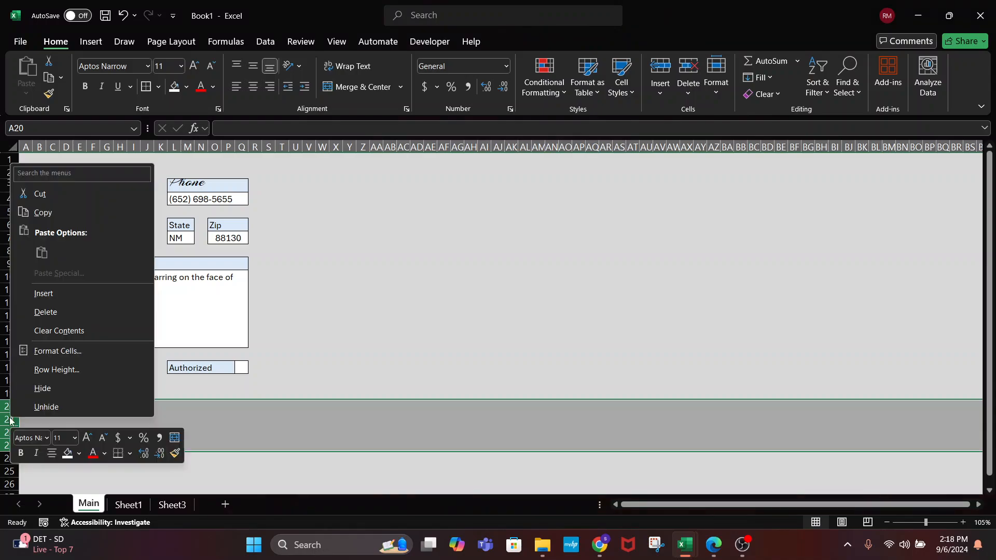
{"action": "left_click", "coordinate": [59, 375]}
{"action": "type", "text": "2"}
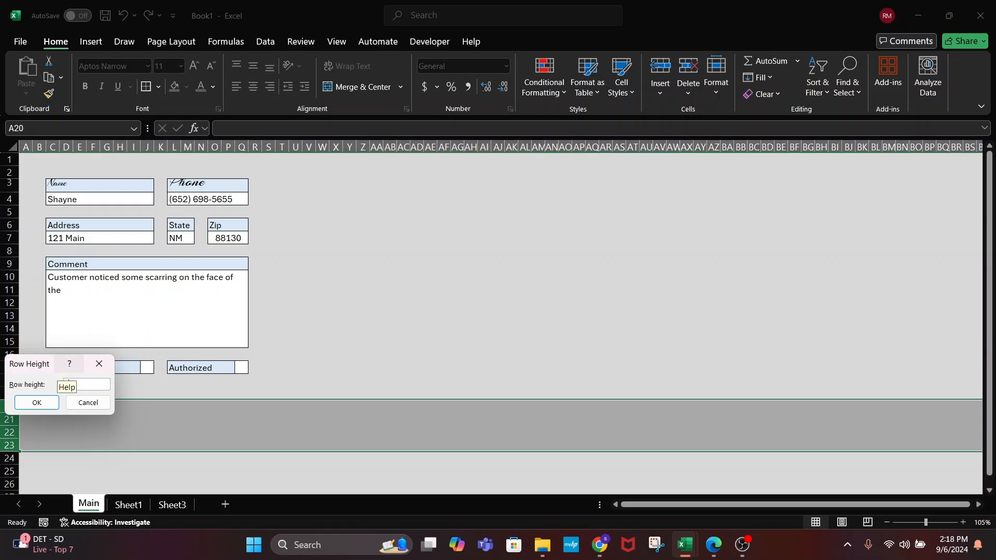
{"action": "key", "text": "Return"}
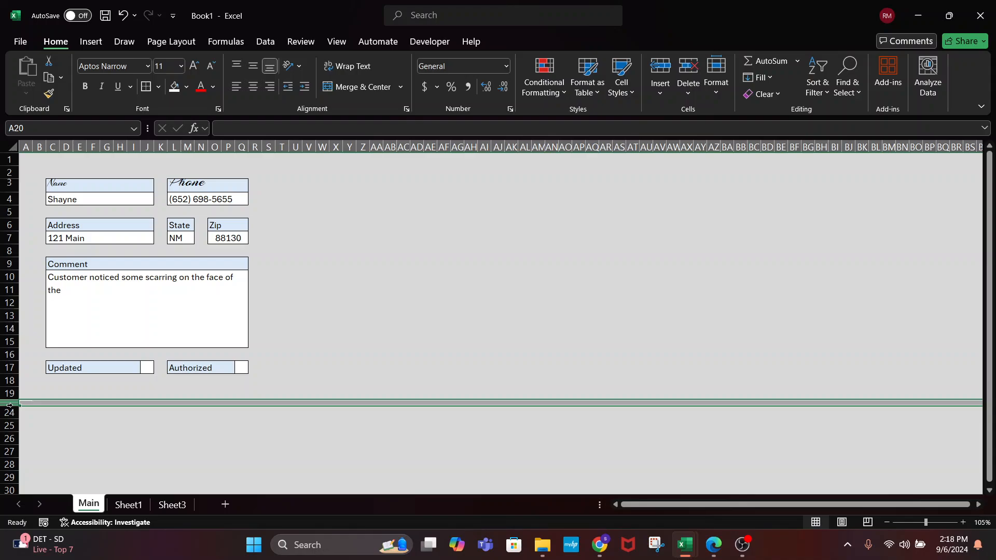
Reselect rows 19–24 and restore their row height to 15
{"action": "left_click_drag", "start_coordinate": [57, 403], "coordinate": [129, 406]}
{"action": "mouse_move", "coordinate": [127, 395]}
{"action": "left_mouse_down"}
{"action": "mouse_move", "coordinate": [125, 411]}
{"action": "mouse_move", "coordinate": [126, 402]}
{"action": "left_mouse_up"}
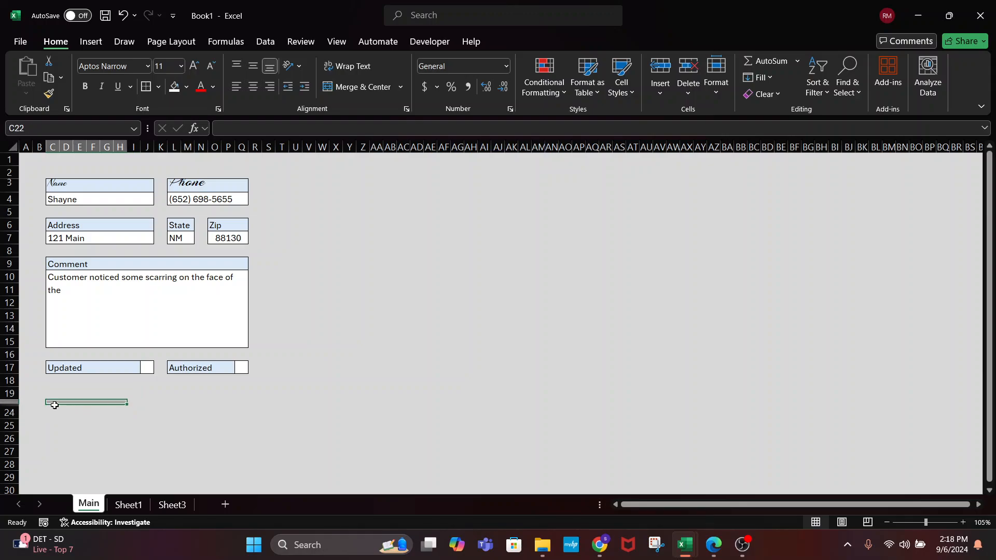
{"action": "left_click_drag", "start_coordinate": [9, 394], "coordinate": [9, 410]}
{"action": "right_click", "coordinate": [9, 410]}
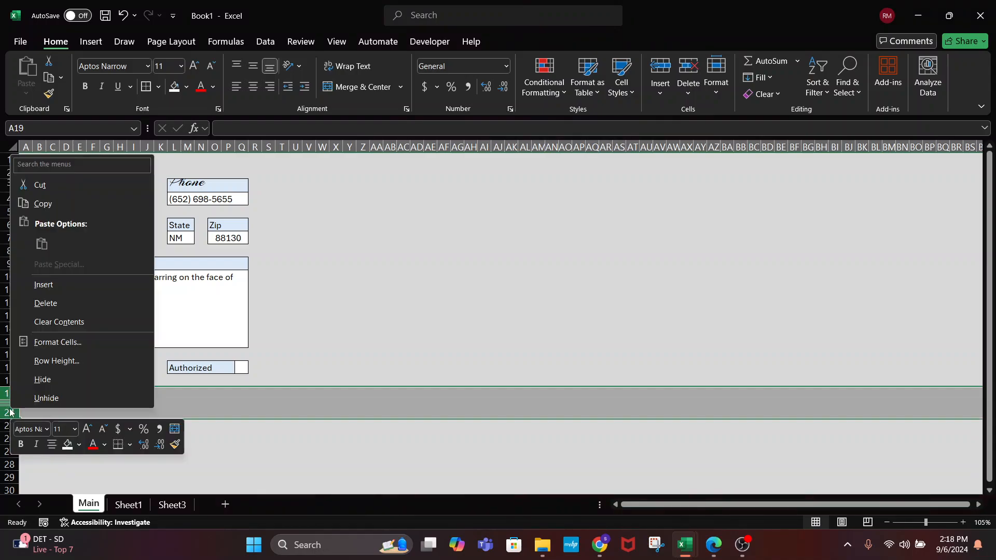
{"action": "left_click", "coordinate": [57, 360]}
{"action": "type", "text": "15"}
{"action": "key", "text": "Return"}
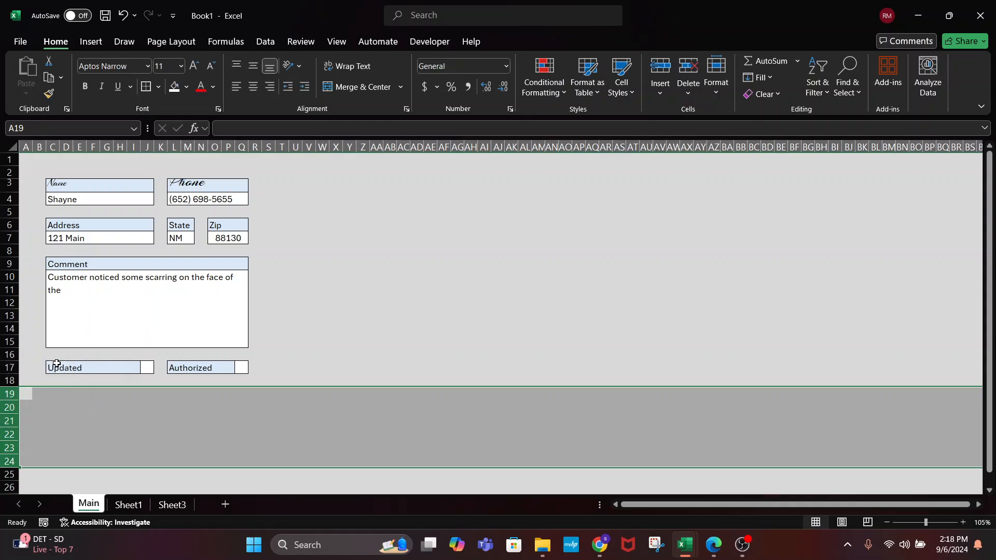
Set rows 19–24 to a row height of 5
{"action": "right_click", "coordinate": [5, 393]}
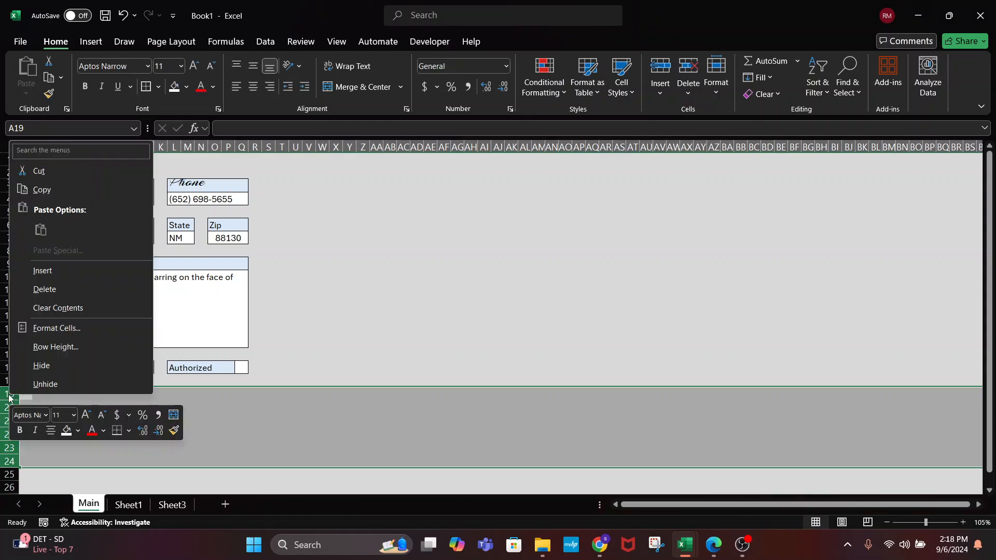
{"action": "key", "text": "Escape"}
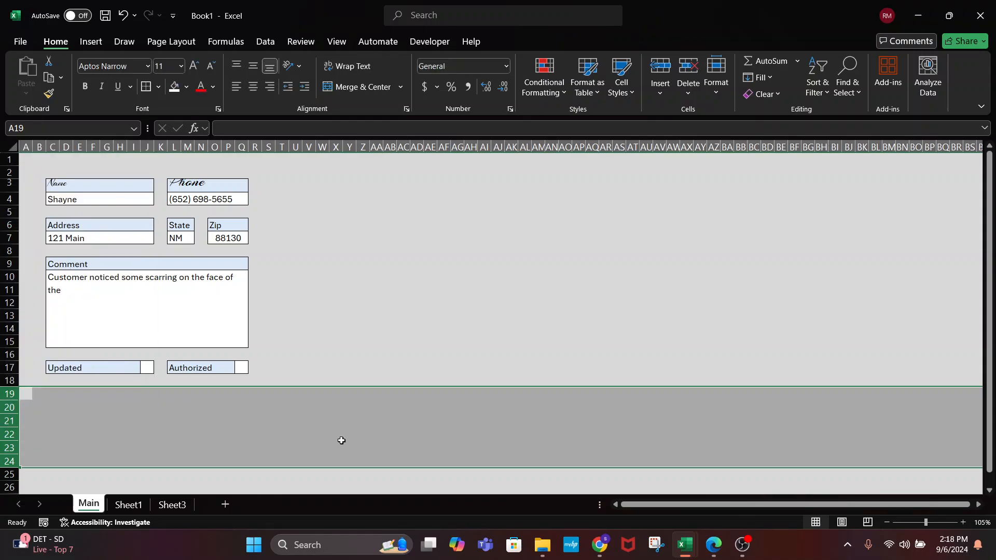
{"action": "right_click", "coordinate": [5, 393]}
{"action": "left_click", "coordinate": [46, 347]}
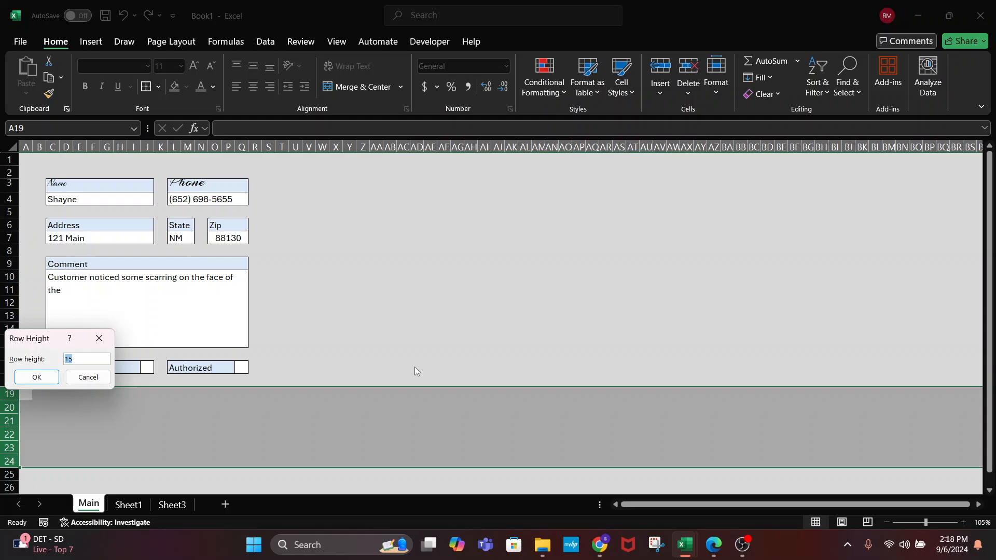
{"action": "type", "text": "5"}
{"action": "key", "text": "Return"}
Select row 19 and extend the selection down to row 21
{"action": "left_click", "coordinate": [28, 396]}
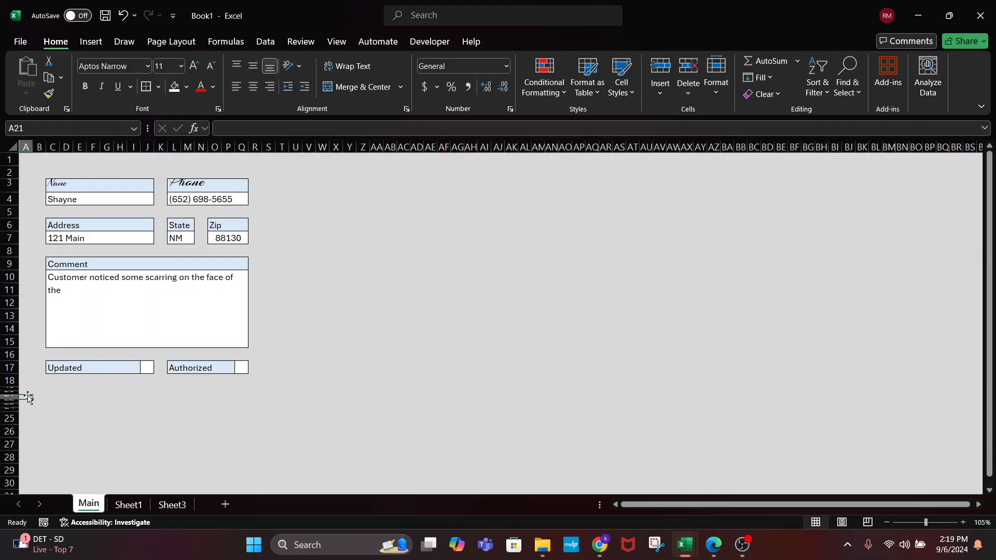
{"action": "left_click", "coordinate": [13, 389]}
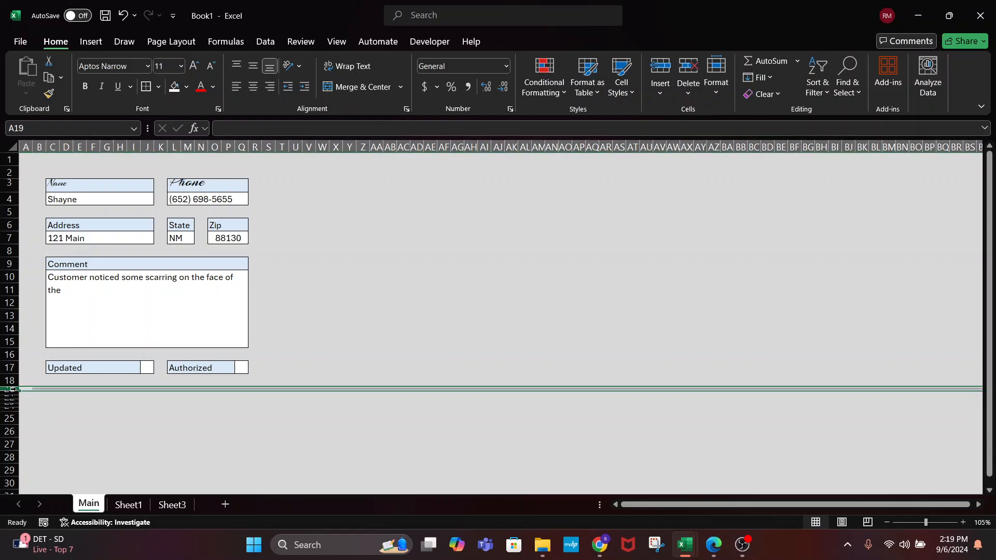
{"action": "key", "text": "ctrl+Down"}
{"action": "key", "text": "ctrl+Home"}
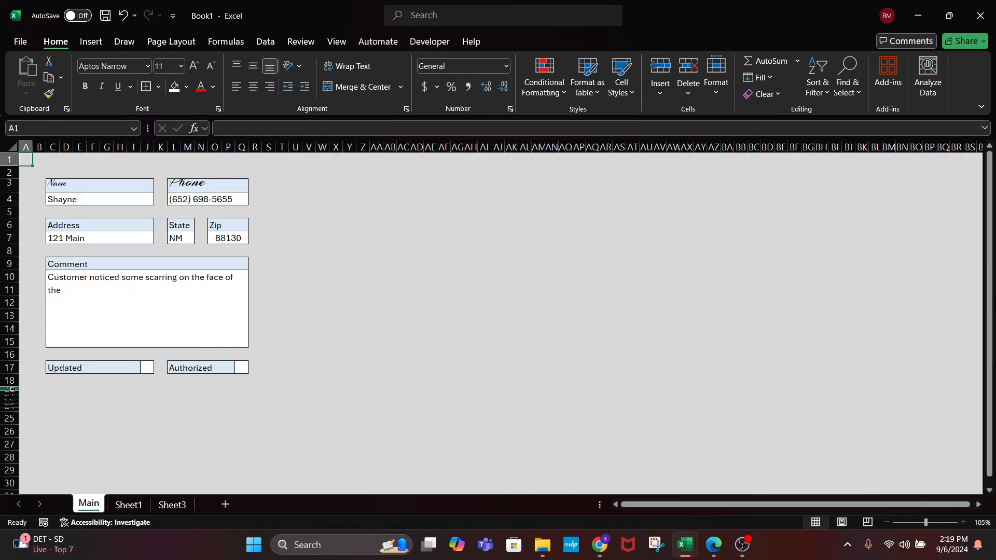
{"action": "key", "text": "shift+Down"}
{"action": "left_click", "coordinate": [13, 389]}
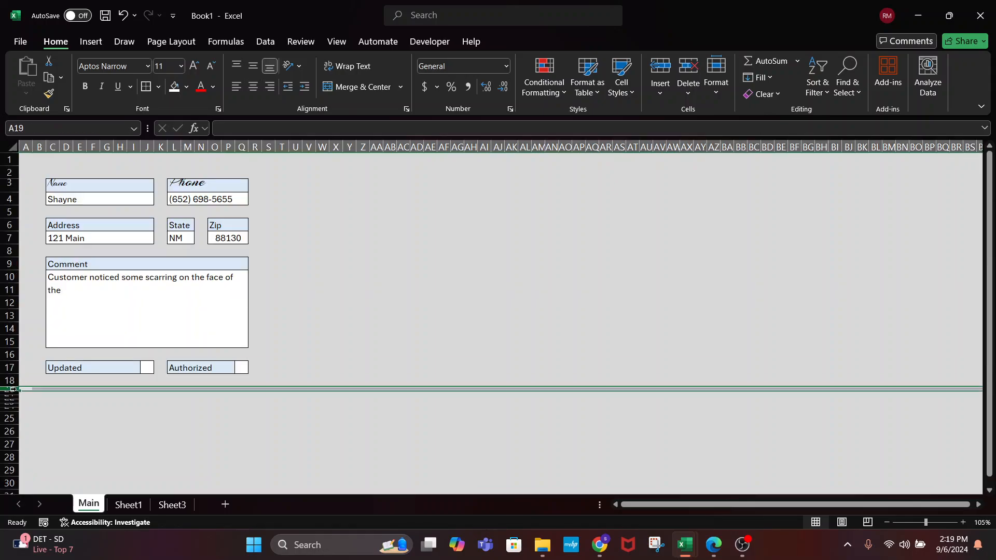
{"action": "key", "text": "shift+Down"}
{"action": "key", "text": "shift+Down"}
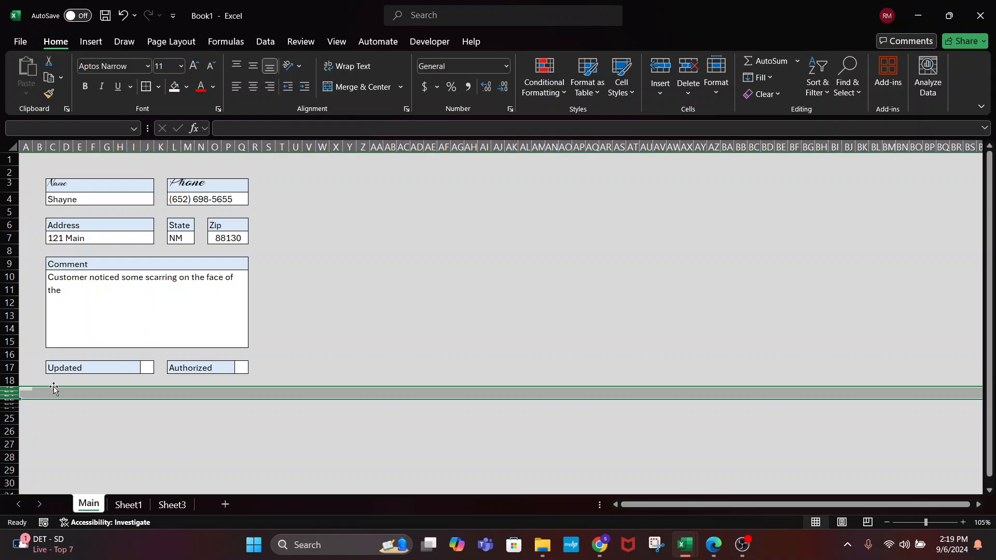
Merge the thin-row range at C19 into one outlined box, with a merged thin bar below
{"action": "left_click", "coordinate": [55, 392]}
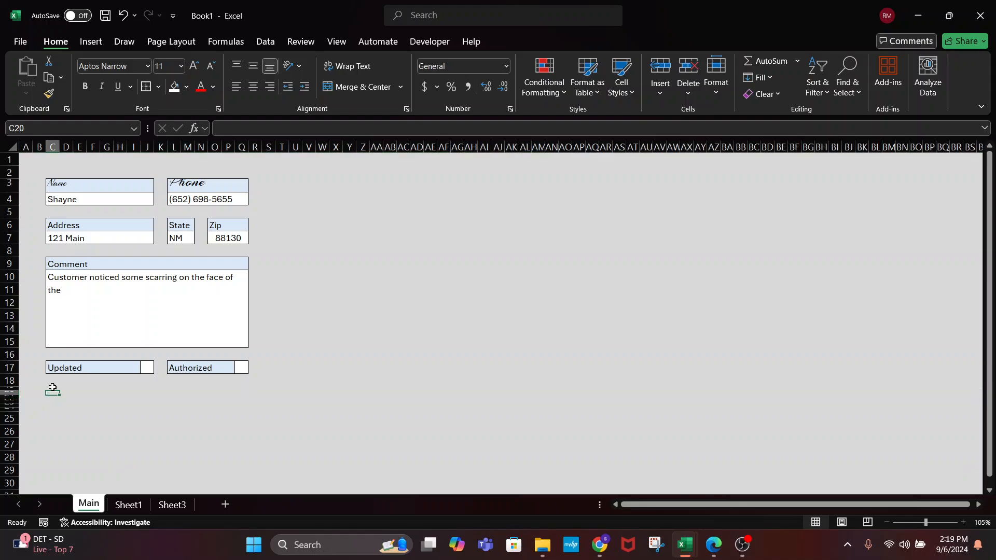
{"action": "left_click_drag", "start_coordinate": [53, 388], "coordinate": [143, 395]}
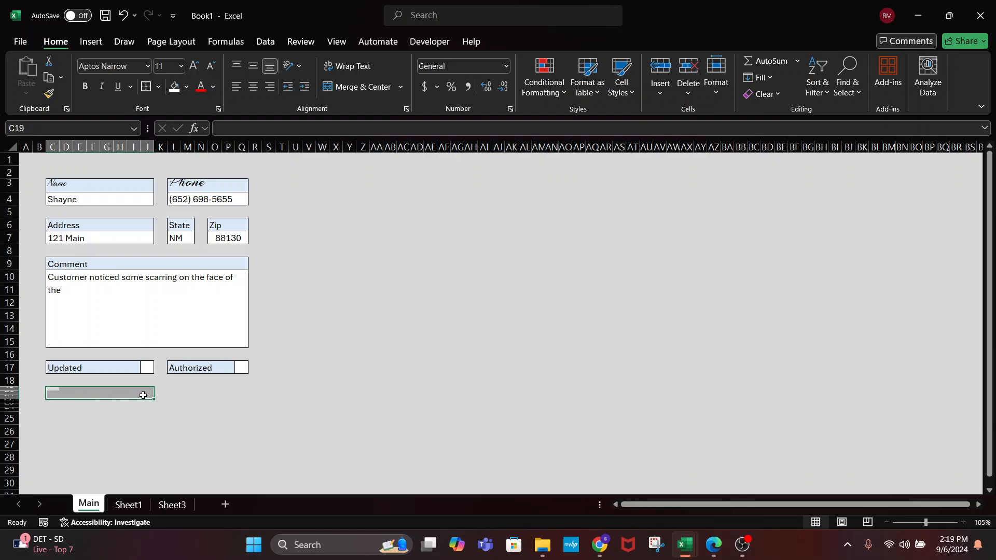
{"action": "left_click", "coordinate": [372, 85]}
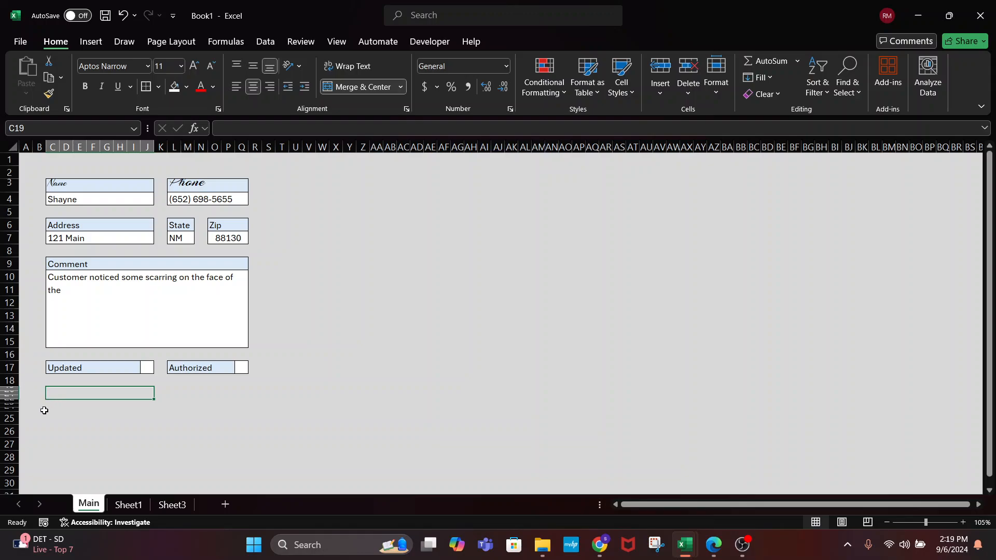
{"action": "left_click_drag", "start_coordinate": [47, 405], "coordinate": [148, 404]}
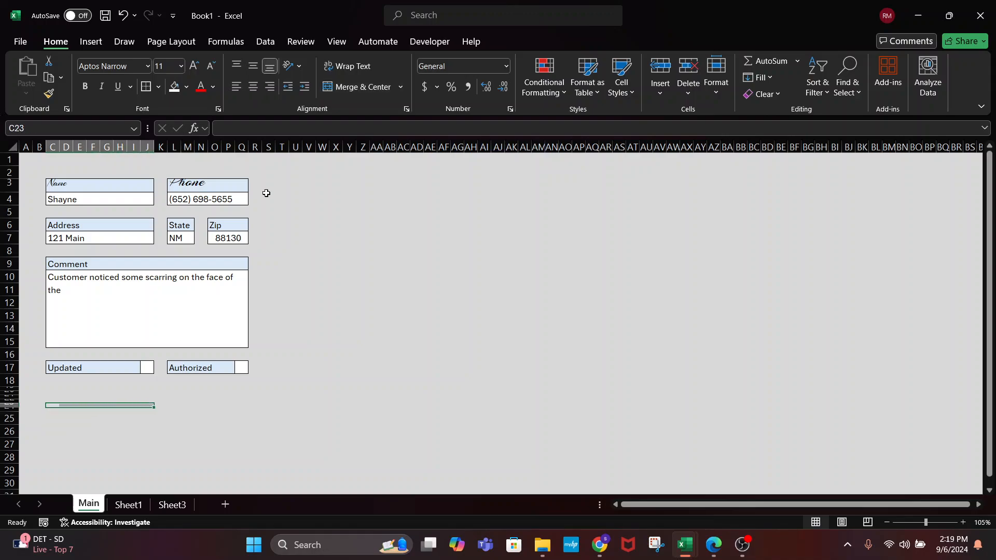
{"action": "left_click", "coordinate": [334, 86]}
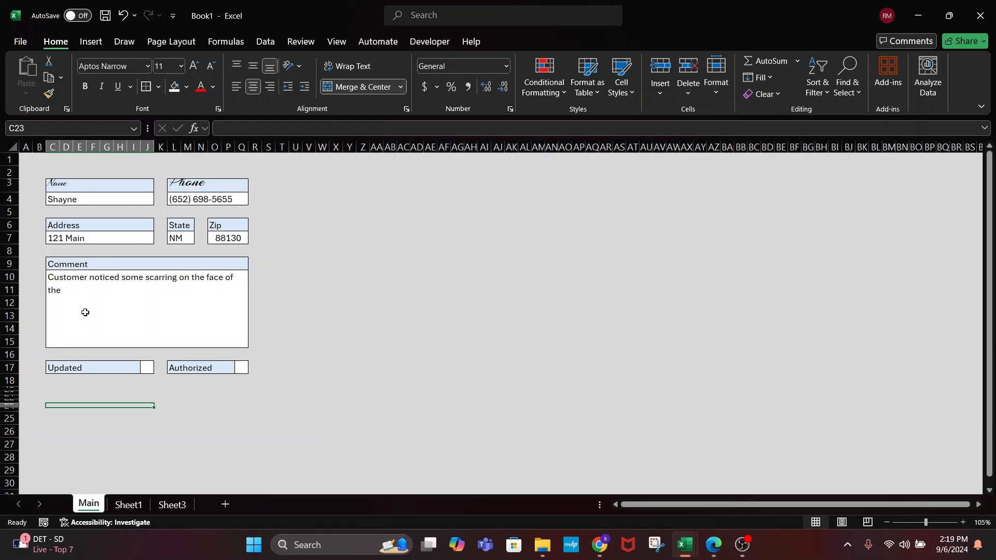
{"action": "left_click", "coordinate": [56, 391]}
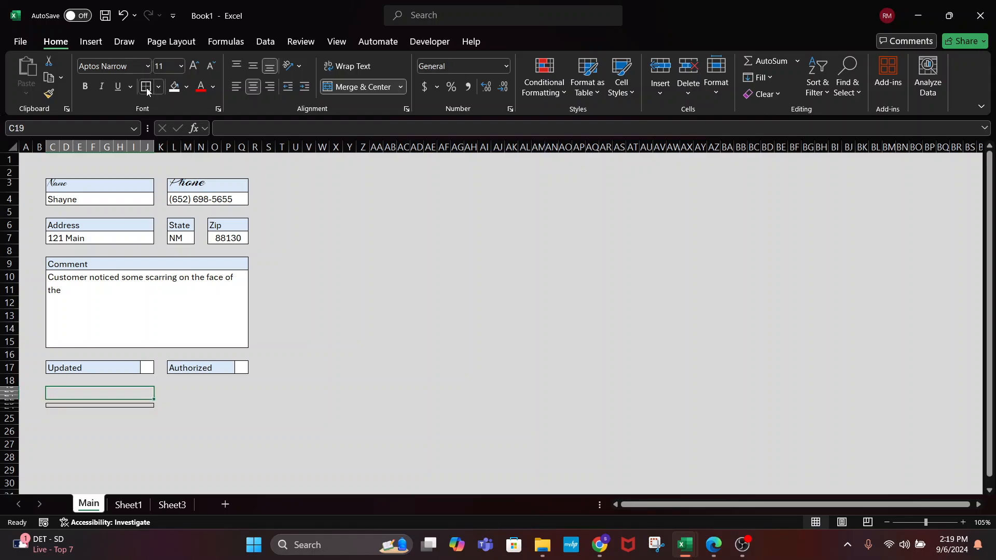
{"action": "left_click", "coordinate": [145, 87]}
{"action": "left_click", "coordinate": [174, 410]}
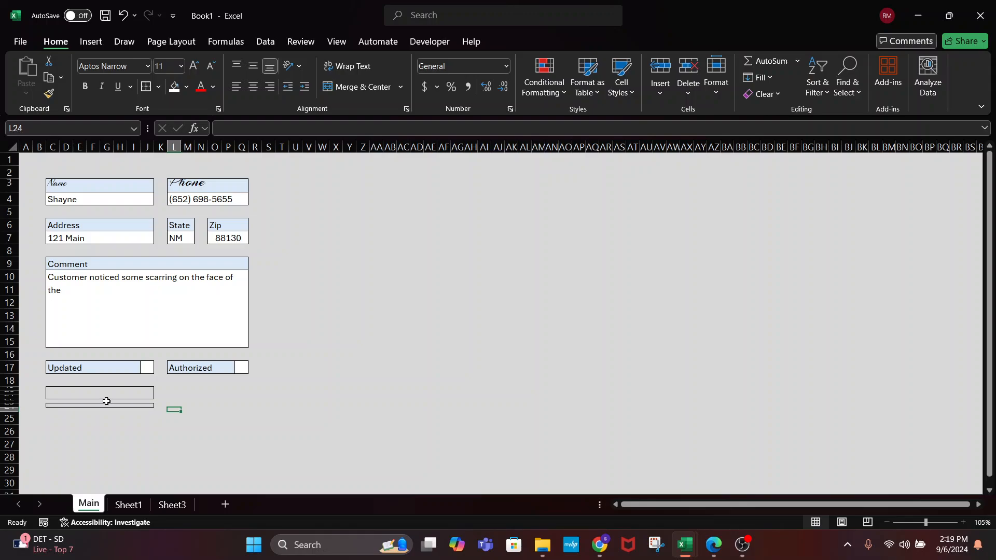
Select the strip under the left box, then merge the area under Authorized into one box
{"action": "left_click", "coordinate": [106, 401]}
{"action": "left_click", "coordinate": [52, 402]}
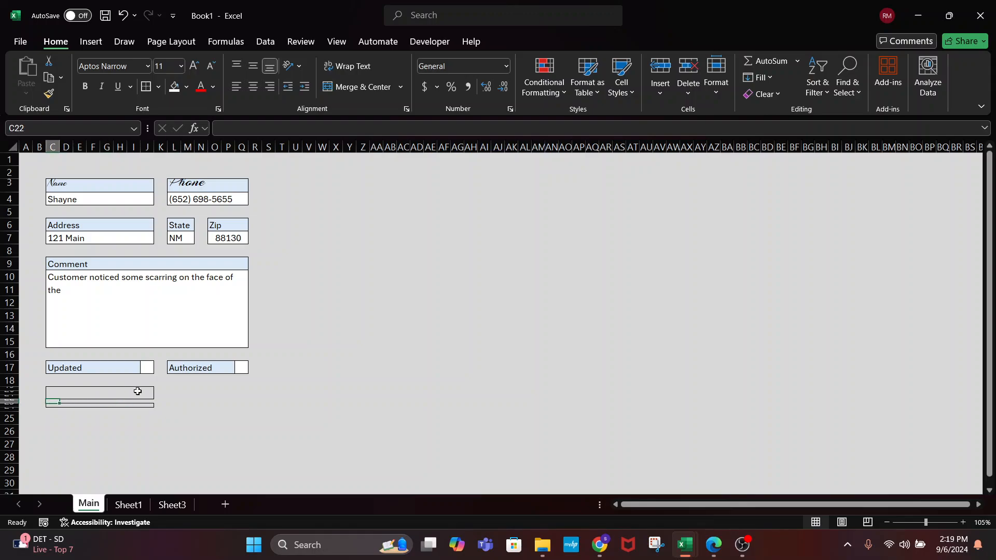
{"action": "left_click_drag", "start_coordinate": [149, 400], "coordinate": [36, 403]}
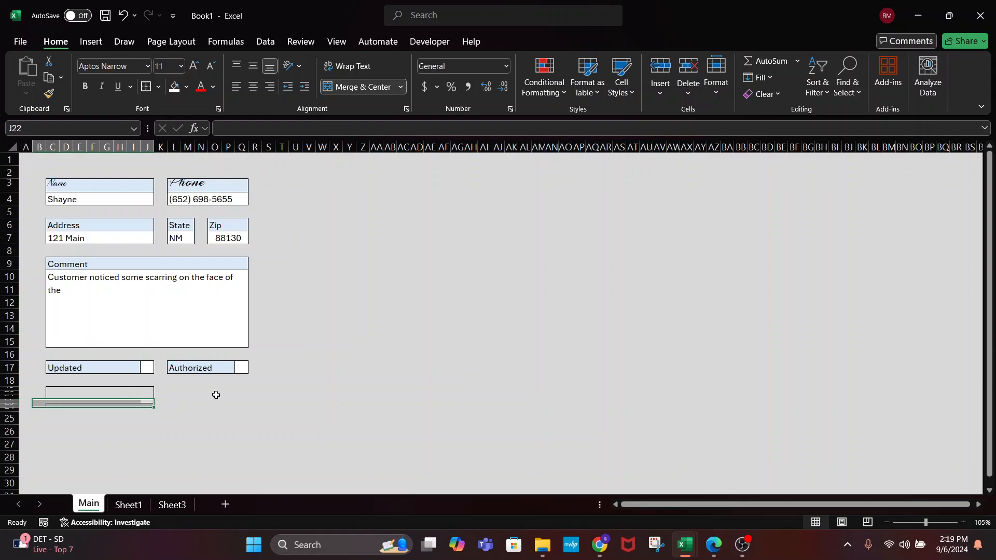
{"action": "left_click", "coordinate": [227, 397]}
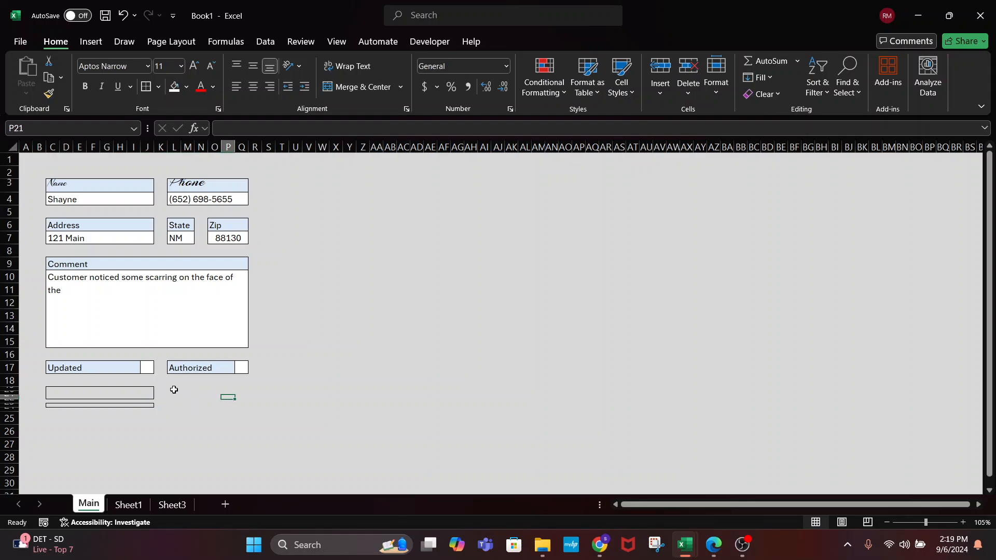
{"action": "left_click_drag", "start_coordinate": [174, 389], "coordinate": [244, 410]}
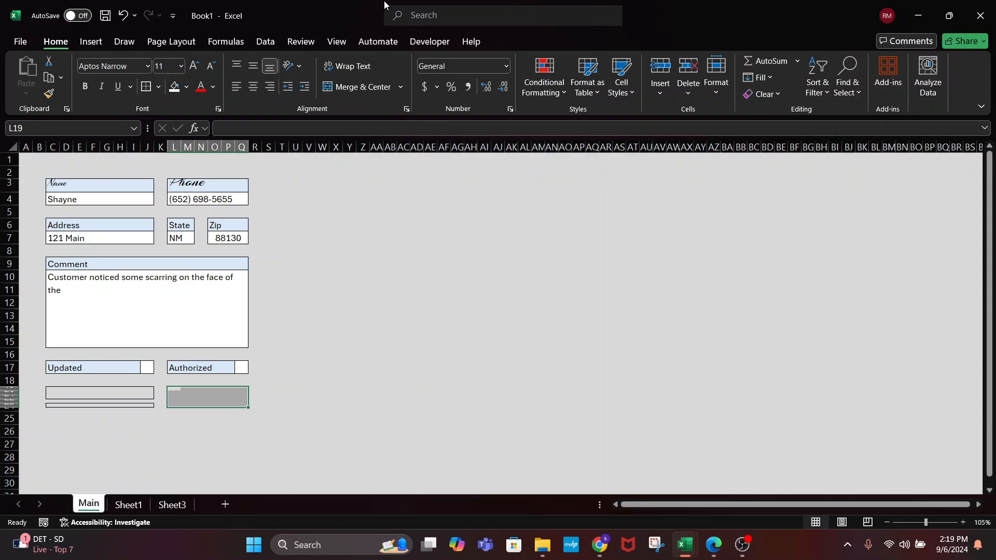
{"action": "left_click", "coordinate": [354, 87]}
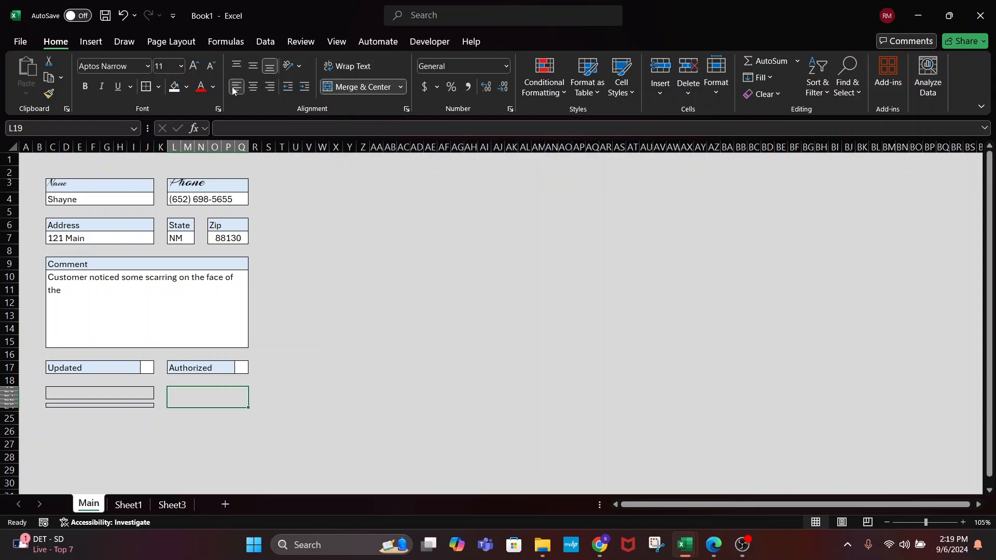
{"action": "left_click", "coordinate": [336, 401]}
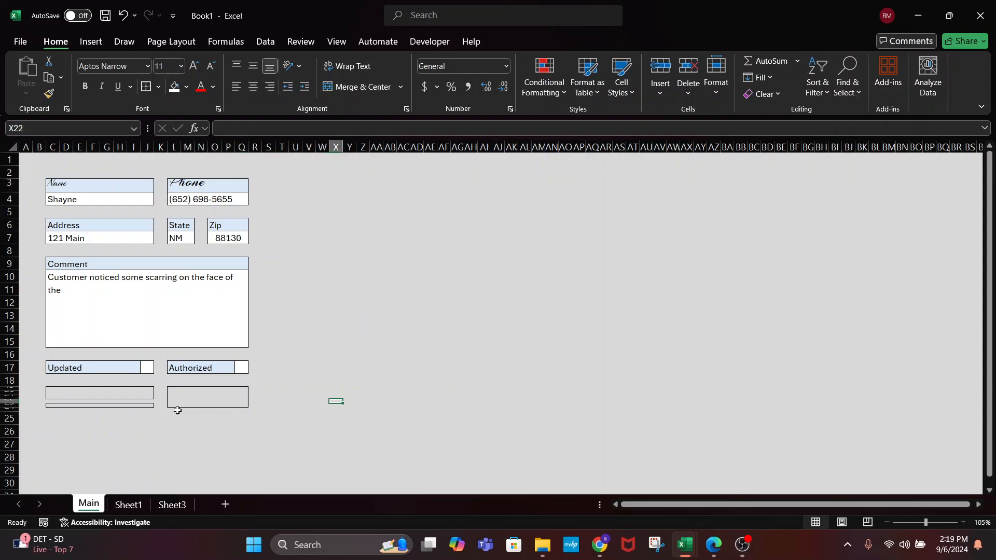
Shade the thin strip under the left box with a dark fill colour
{"action": "left_click", "coordinate": [126, 406]}
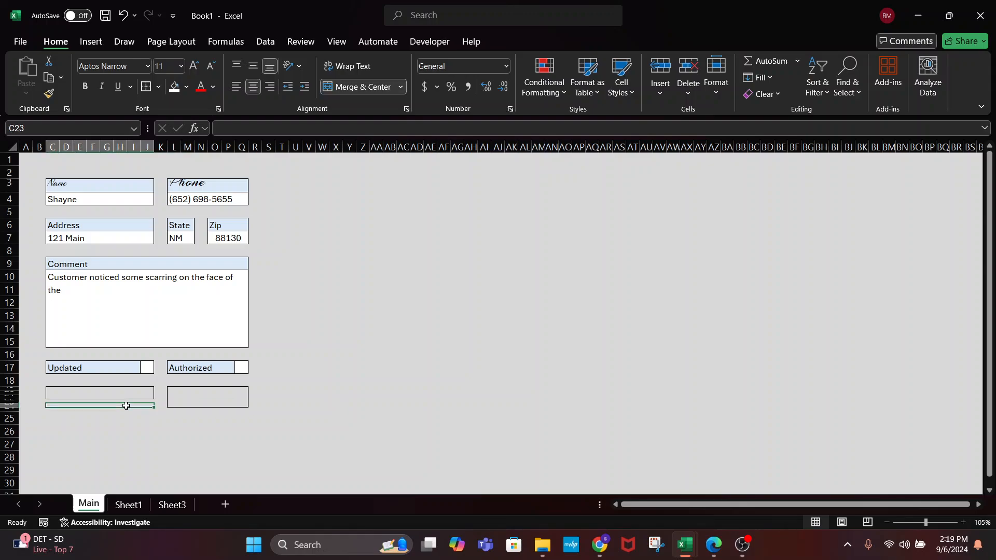
{"action": "left_click", "coordinate": [186, 87]}
{"action": "left_click", "coordinate": [186, 162]}
Fill the box under Authorized white with dark text, enter $19.99, and turn on Wrap Text
{"action": "left_click", "coordinate": [224, 397]}
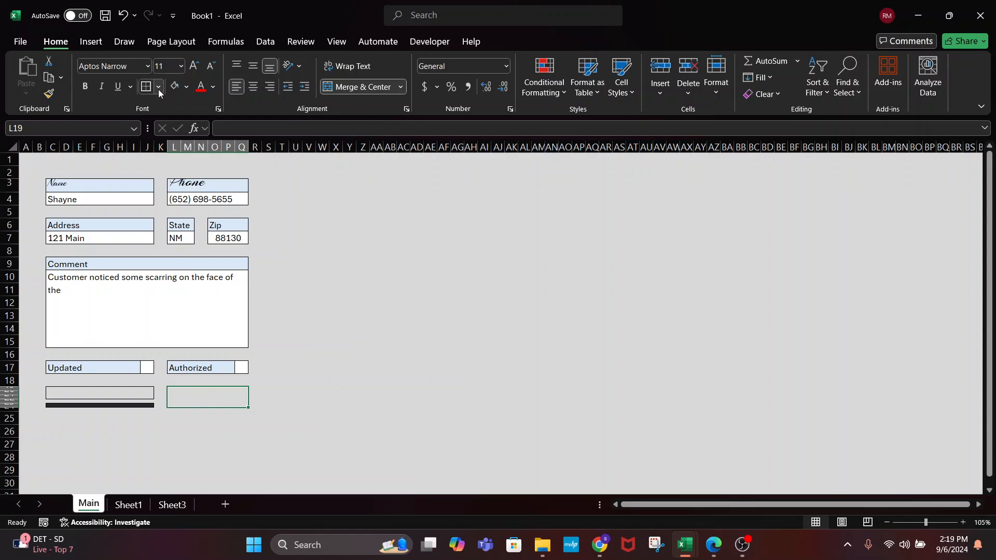
{"action": "left_click", "coordinate": [186, 87]}
{"action": "left_click", "coordinate": [173, 121]}
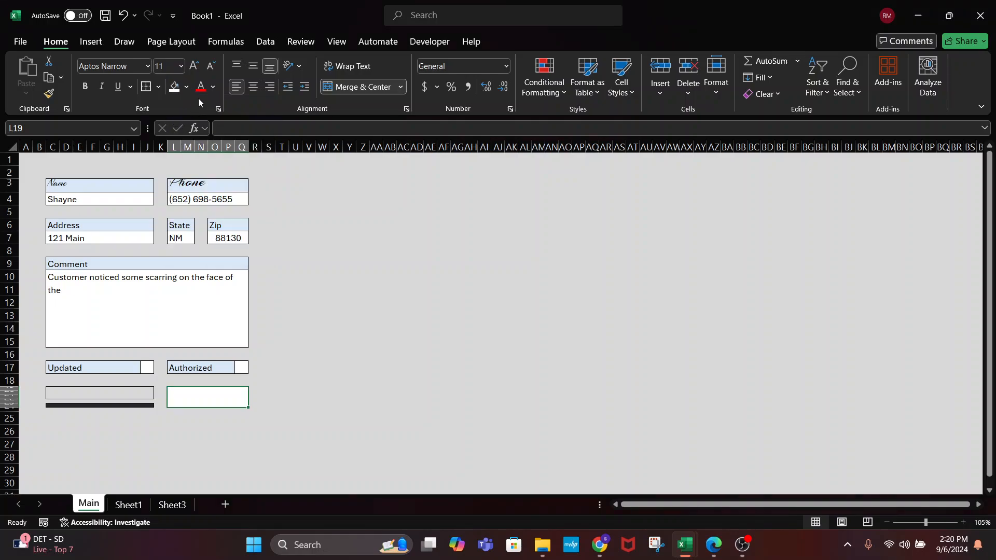
{"action": "left_click", "coordinate": [212, 88]}
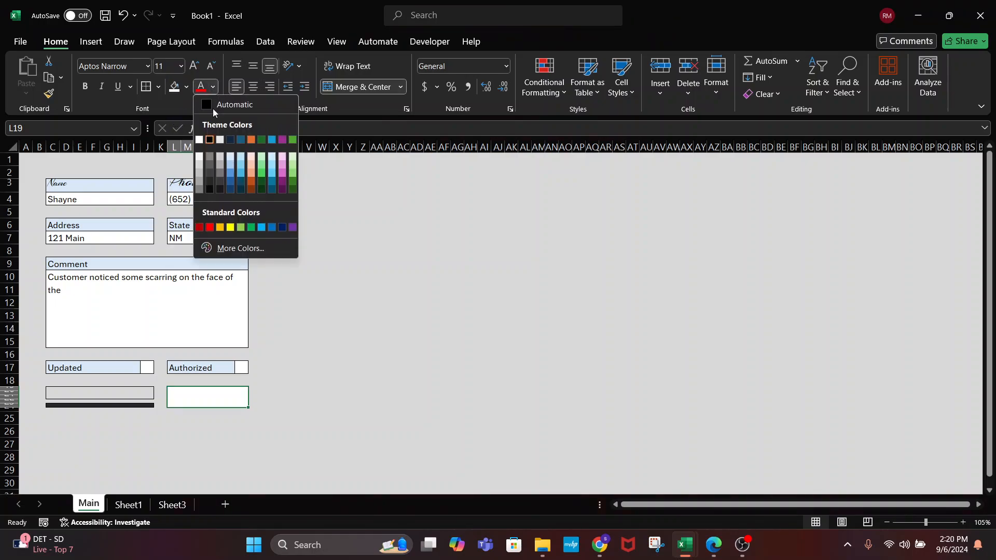
{"action": "left_click", "coordinate": [155, 98]}
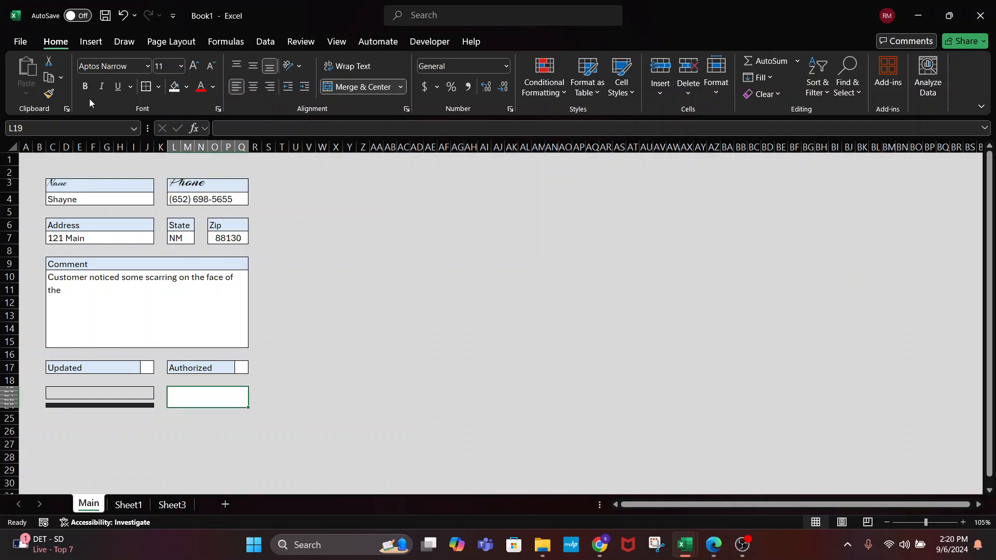
{"action": "left_click", "coordinate": [211, 88]}
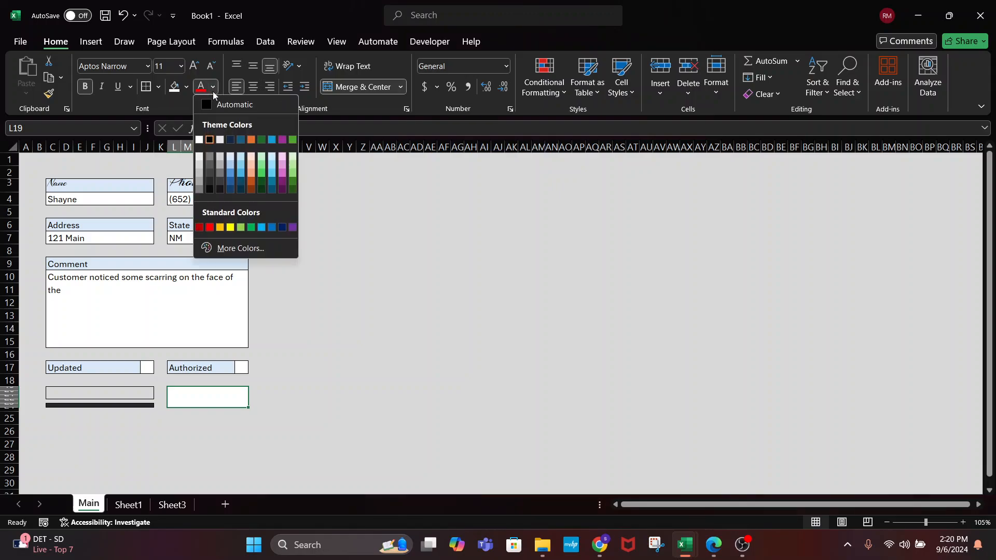
{"action": "left_click", "coordinate": [220, 189]}
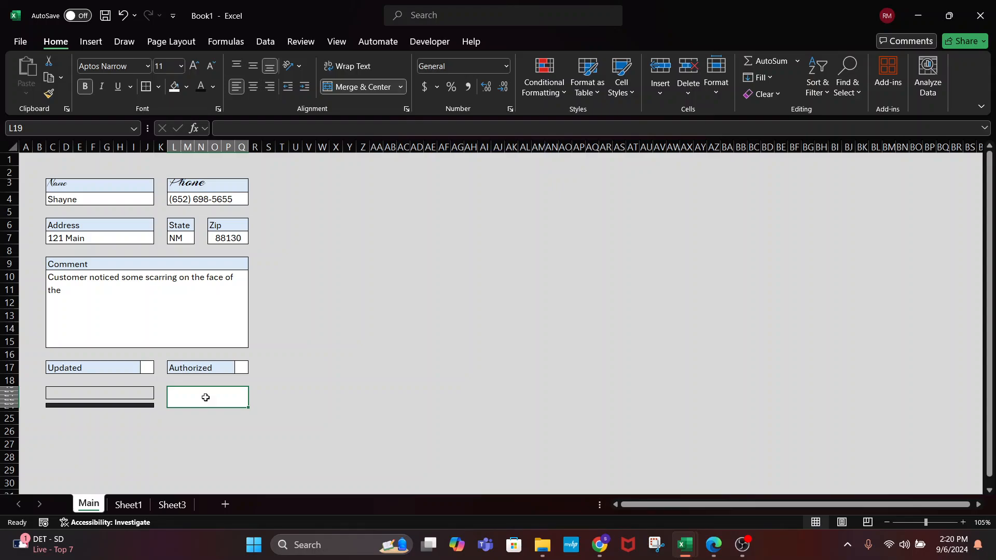
{"action": "type", "text": "$1"}
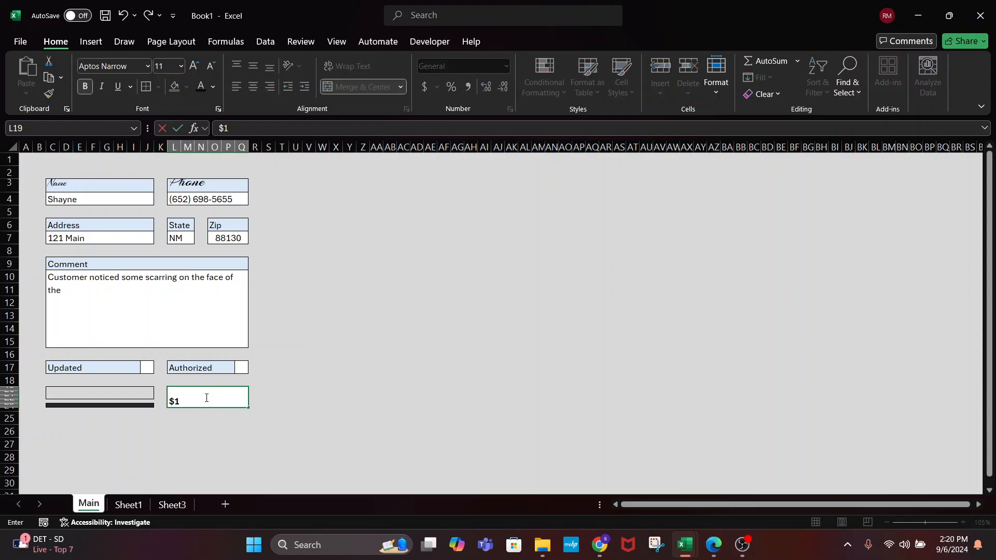
{"action": "type", "text": "9.99"}
{"action": "key", "text": "Return"}
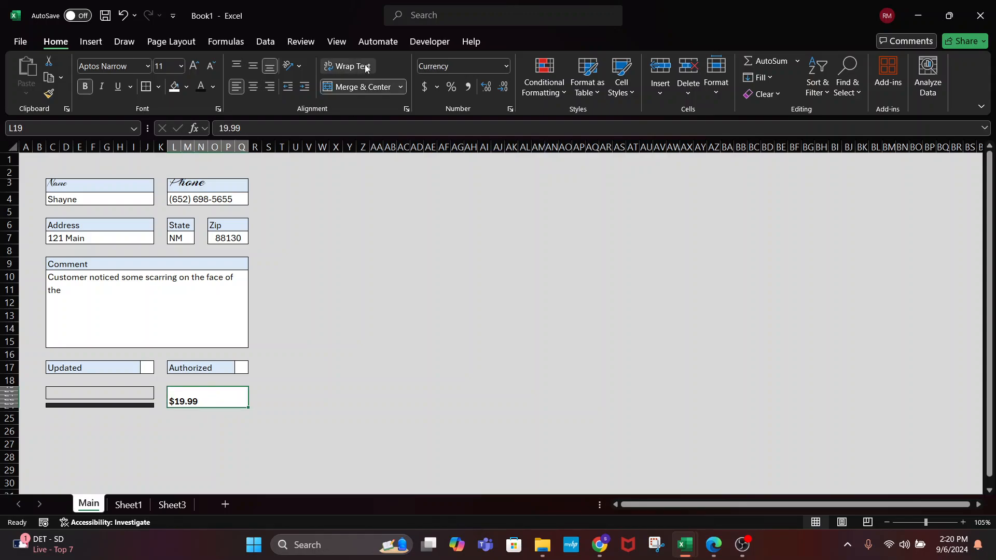
{"action": "left_click", "coordinate": [351, 65]}
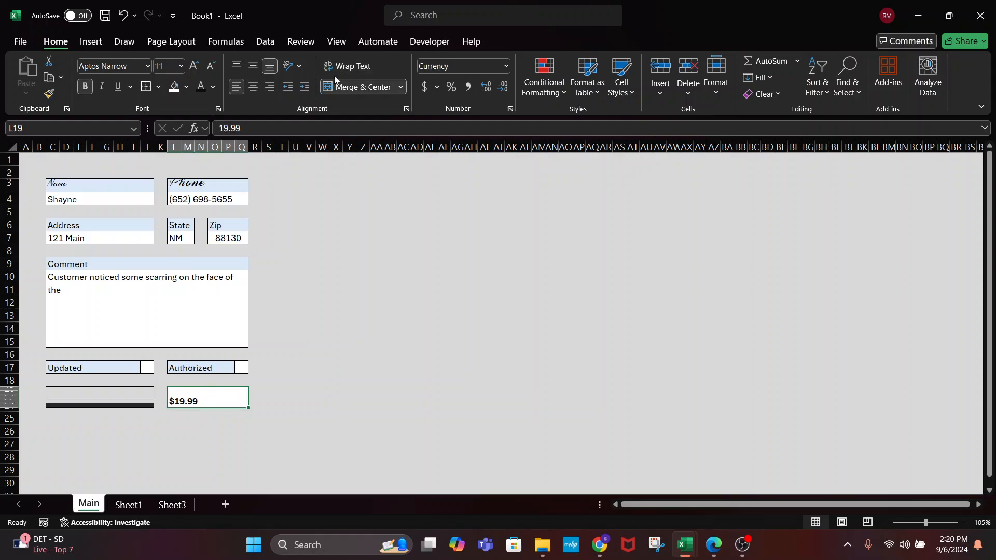
Centre the $19.99 price horizontally and vertically and enlarge it to size 16
{"action": "left_click", "coordinate": [253, 86]}
{"action": "left_click", "coordinate": [252, 66]}
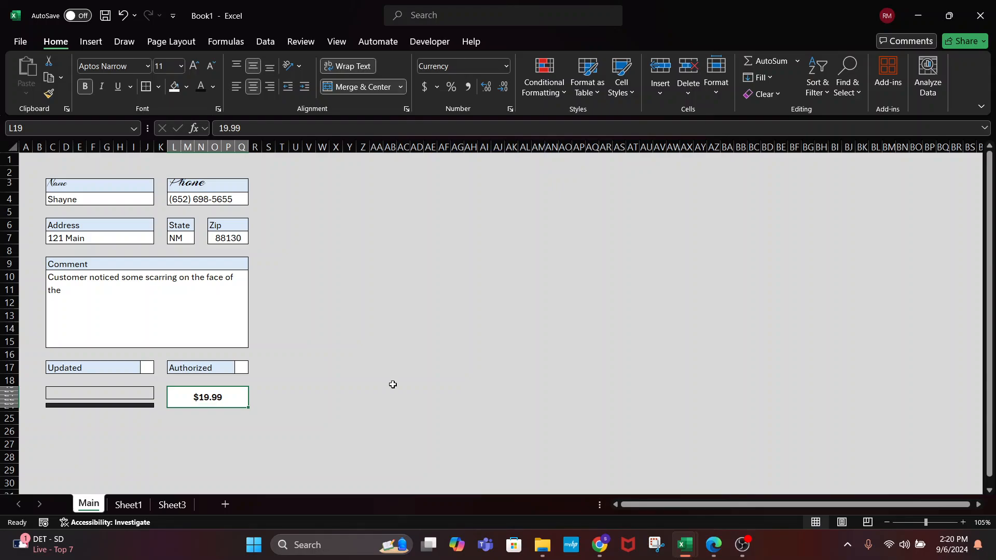
{"action": "left_click", "coordinate": [194, 67]}
{"action": "left_click", "coordinate": [194, 67]}
{"action": "left_click", "coordinate": [194, 67]}
Label the box beside the price 'Total Customer Price'
{"action": "left_click", "coordinate": [90, 390]}
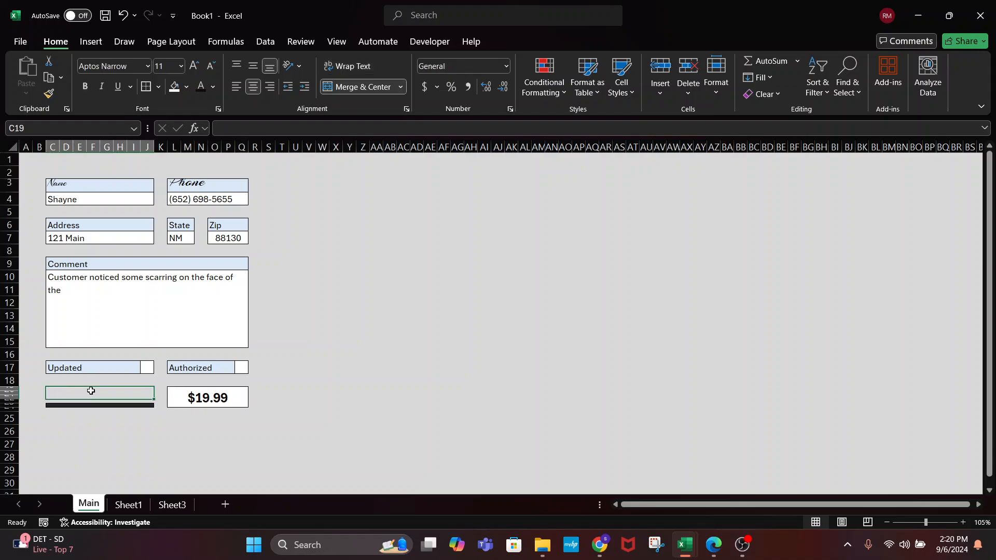
{"action": "type", "text": "Total"}
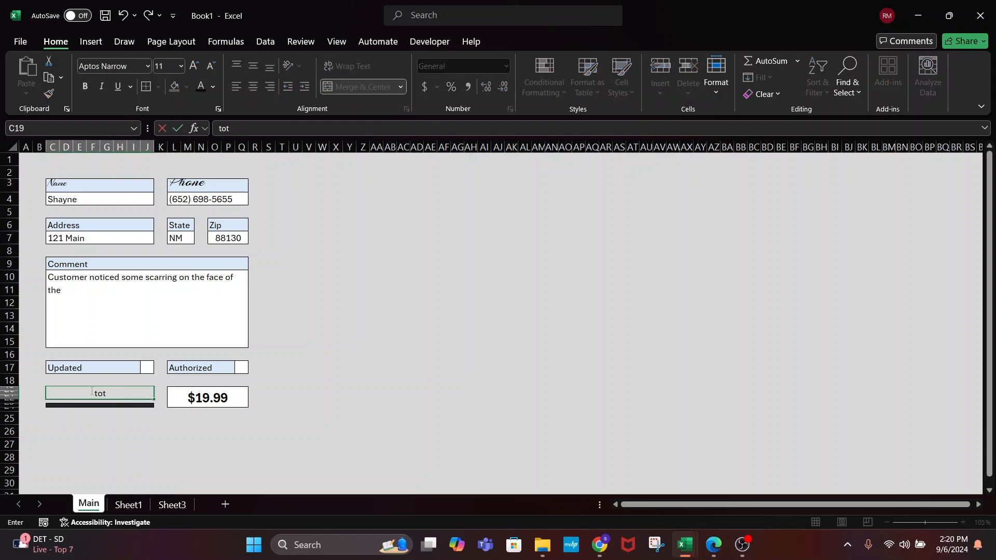
{"action": "type", "text": " Customer Price"}
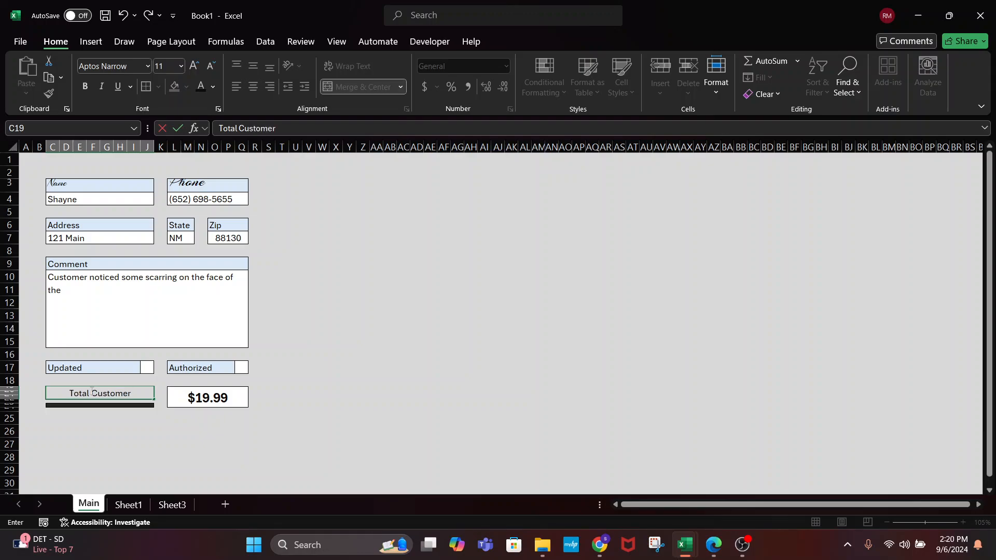
{"action": "left_click", "coordinate": [350, 429]}
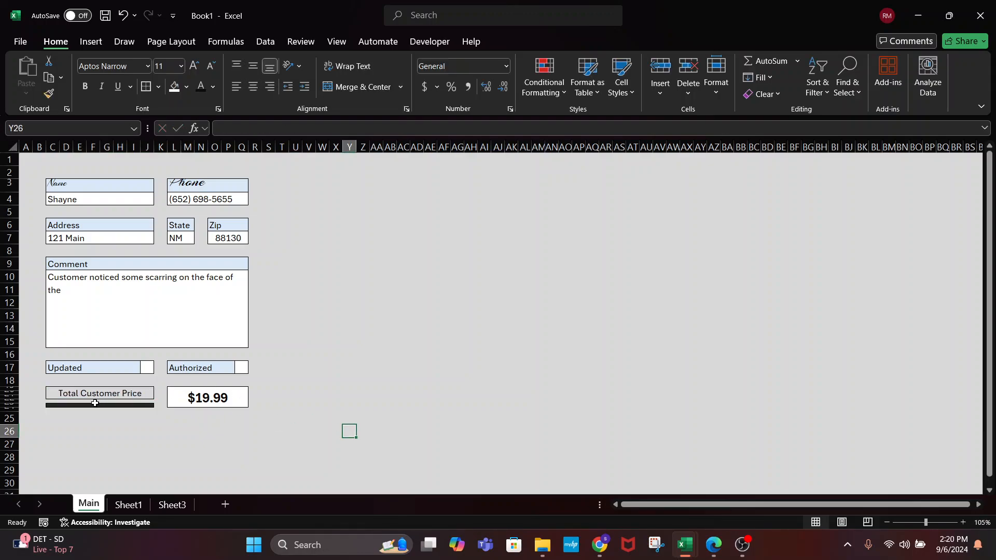
{"action": "left_click", "coordinate": [52, 405]}
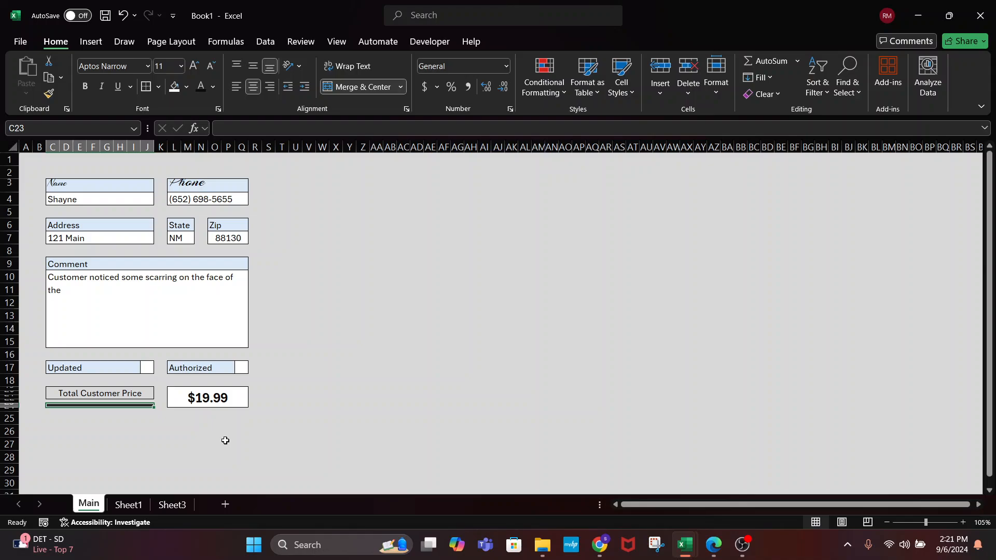
{"action": "left_click", "coordinate": [289, 367]}
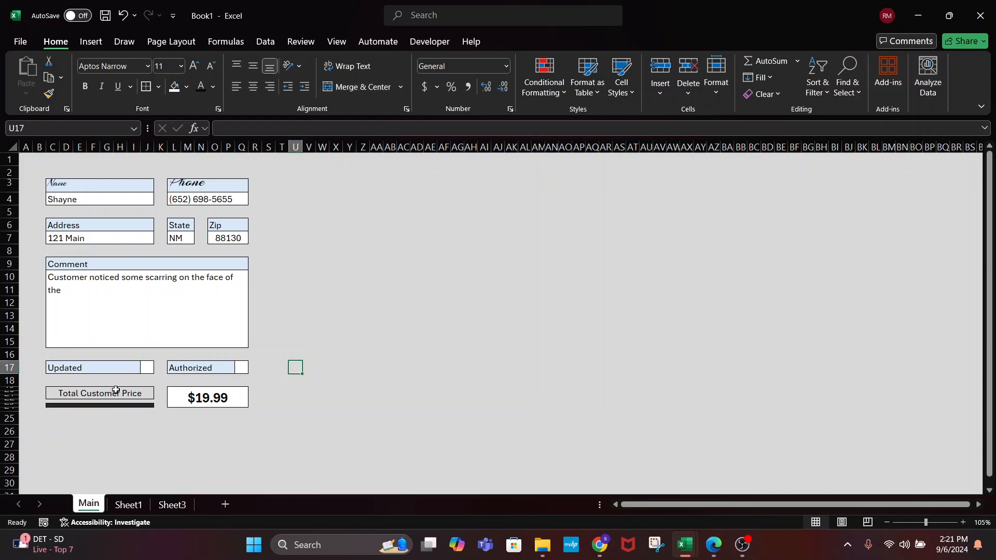
{"action": "left_click", "coordinate": [182, 401]}
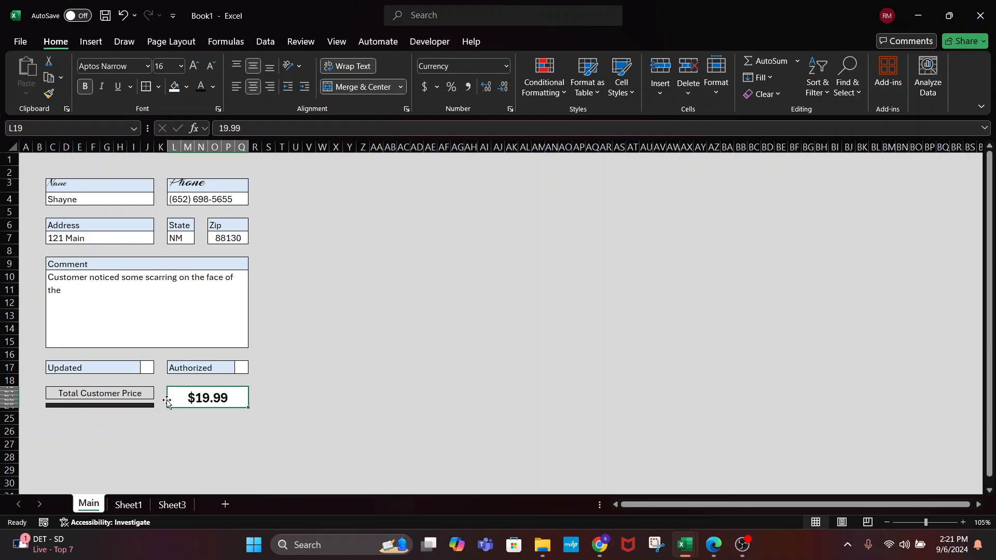
{"action": "left_click", "coordinate": [307, 390]}
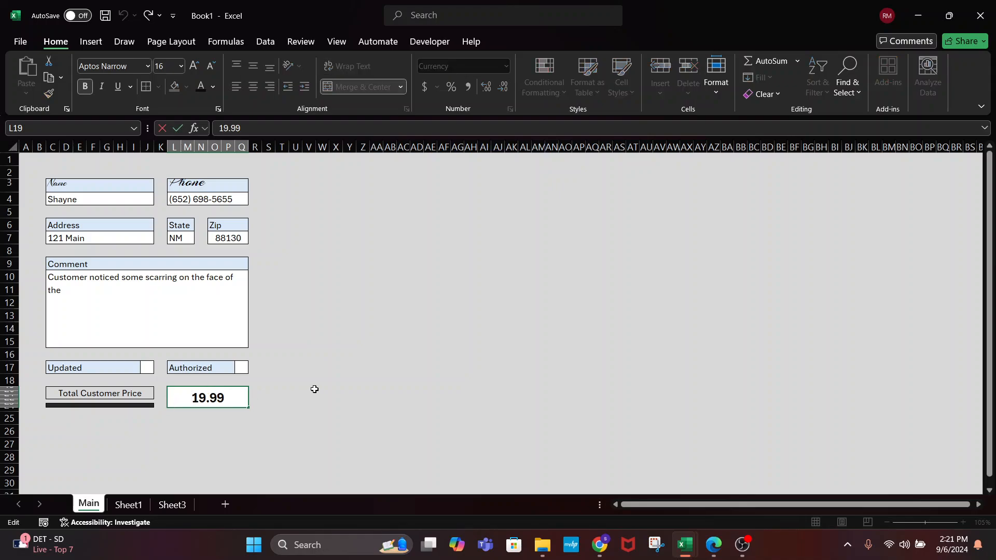
{"action": "left_click", "coordinate": [212, 390]}
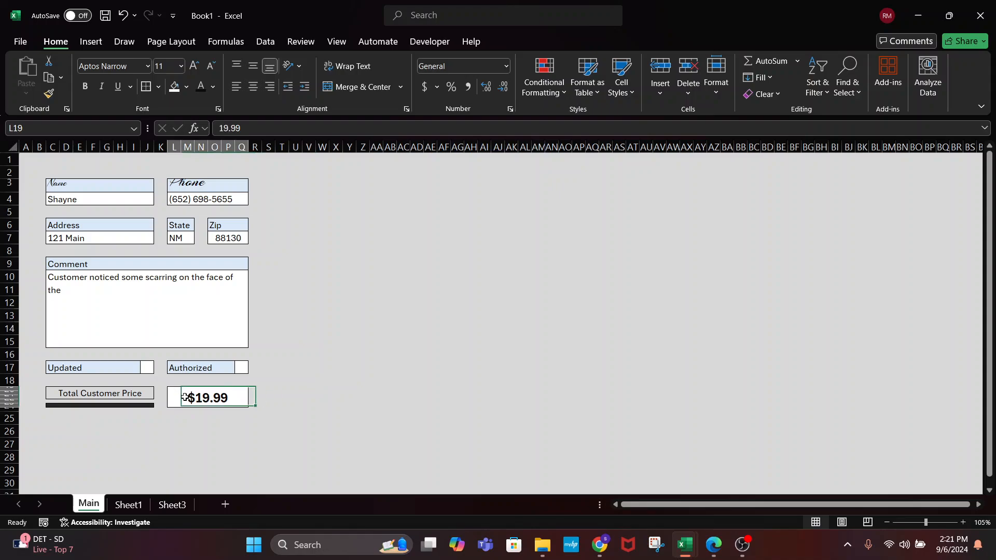
{"action": "type", "text": "19.99"}
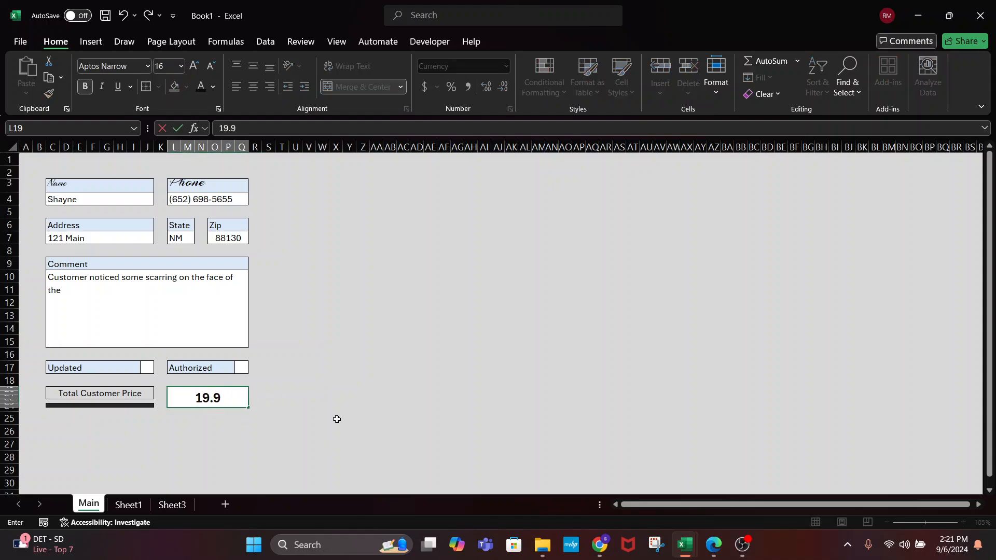
{"action": "key", "text": "Return"}
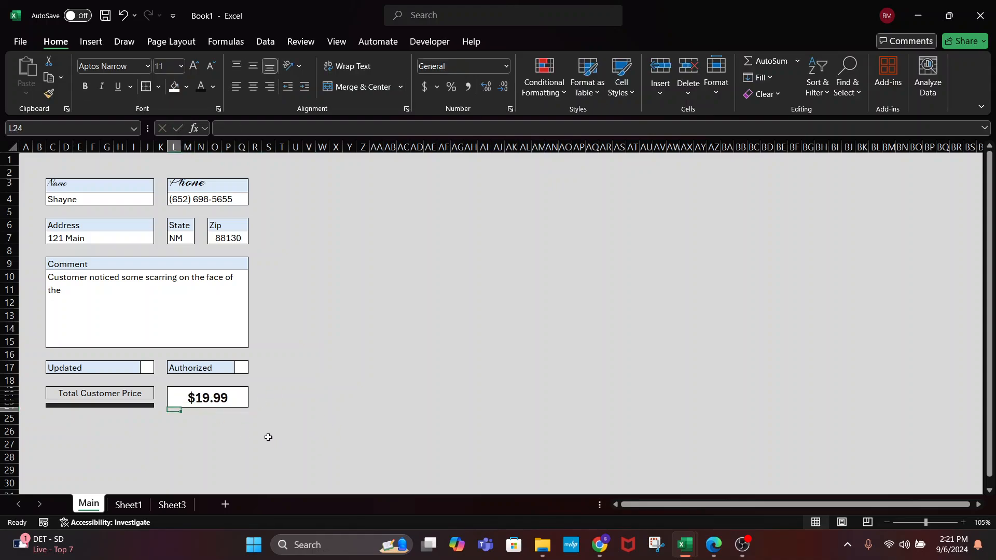
{"action": "left_click", "coordinate": [89, 364]}
{"action": "left_click", "coordinate": [170, 367]}
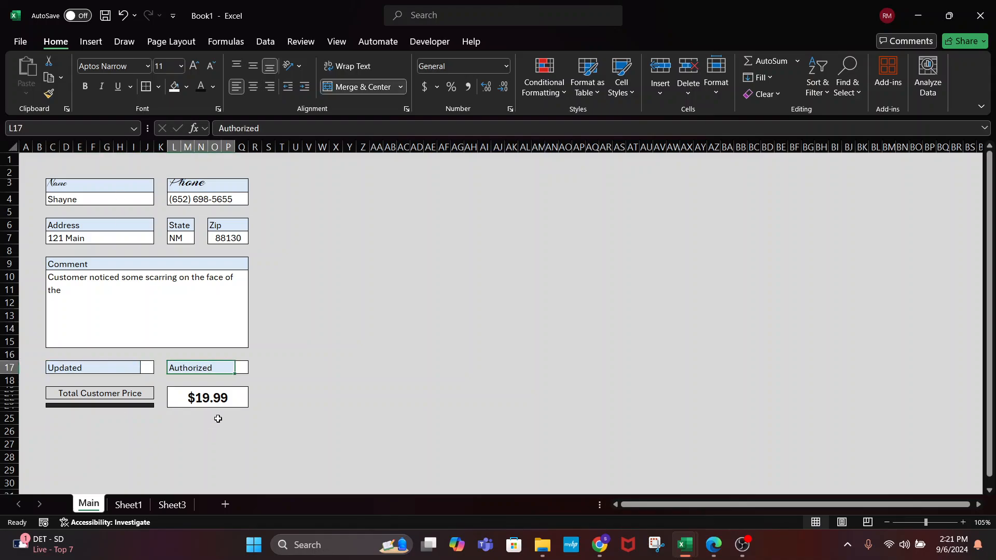
{"action": "left_click", "coordinate": [222, 395]}
{"action": "left_click", "coordinate": [103, 390]}
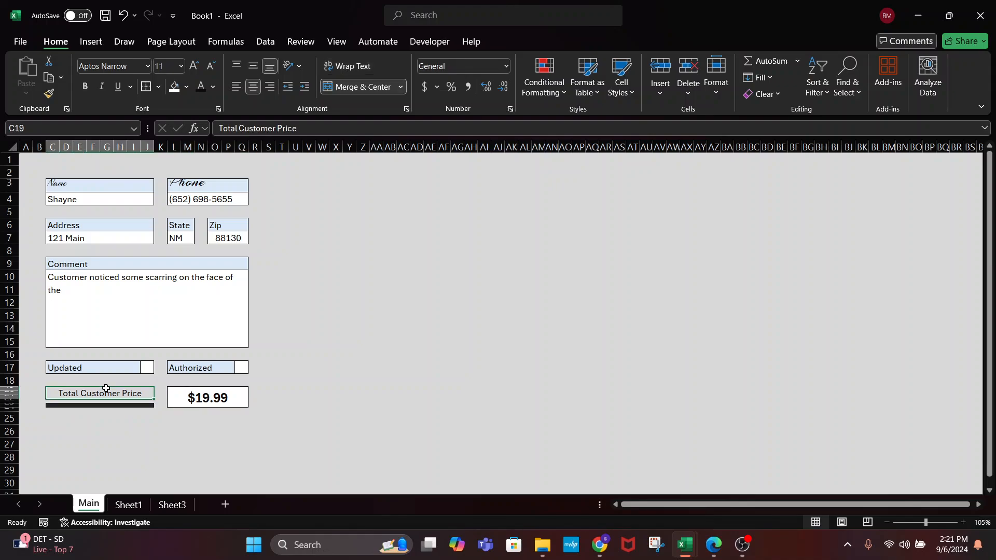
{"action": "left_click", "coordinate": [186, 87]}
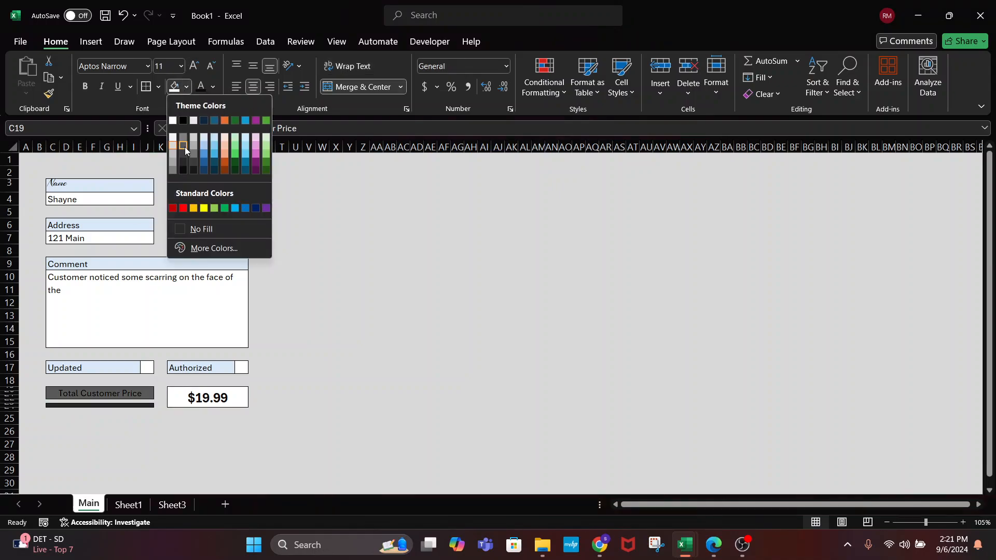
{"action": "left_click", "coordinate": [206, 150]}
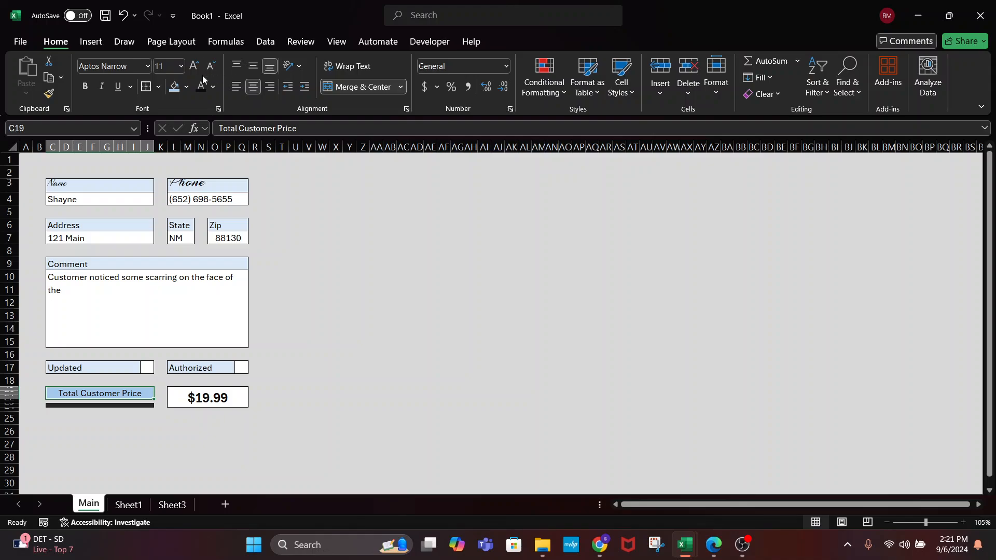
{"action": "left_click", "coordinate": [186, 87]}
{"action": "left_click", "coordinate": [203, 145]}
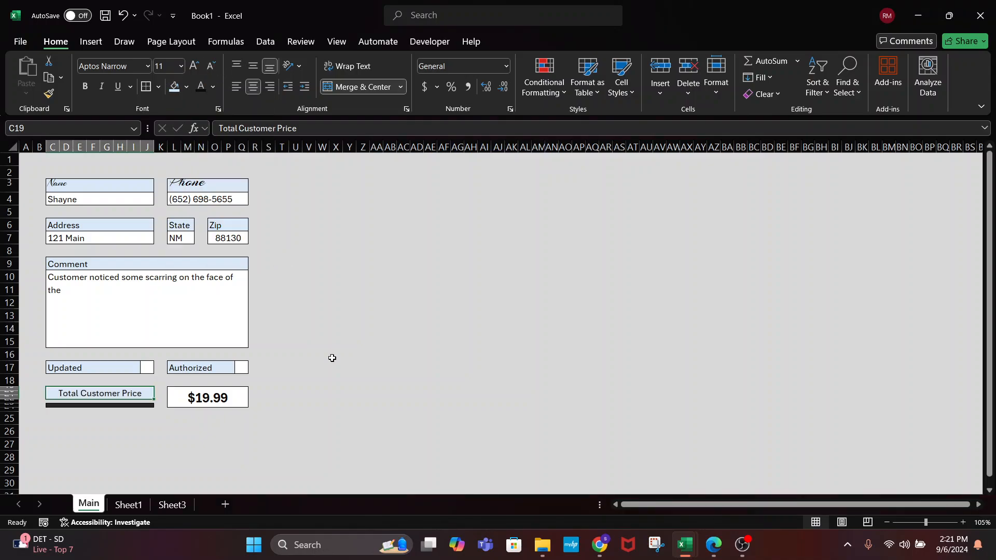
{"action": "left_click", "coordinate": [332, 381]}
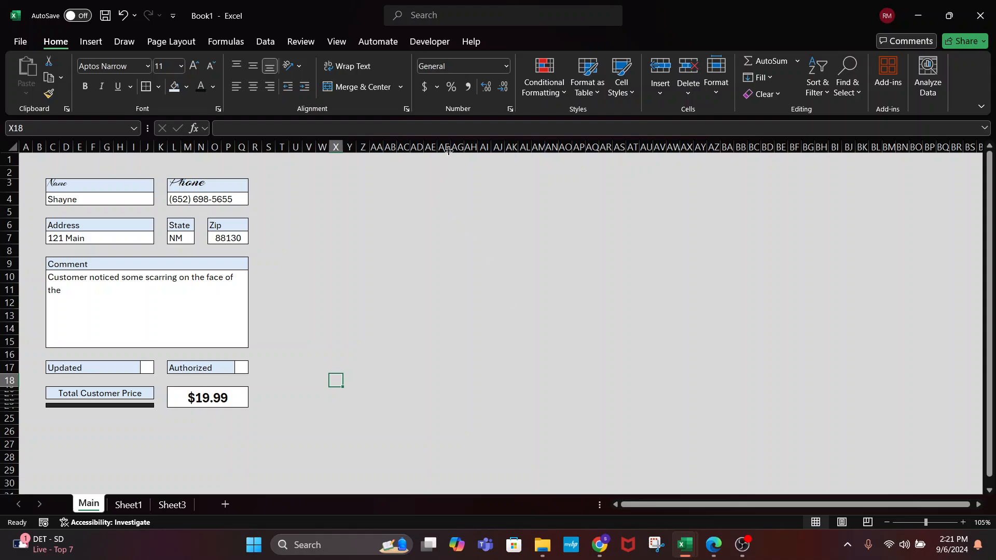
{"action": "left_click_drag", "start_coordinate": [450, 147], "coordinate": [771, 155]}
{"action": "left_click", "coordinate": [582, 236]}
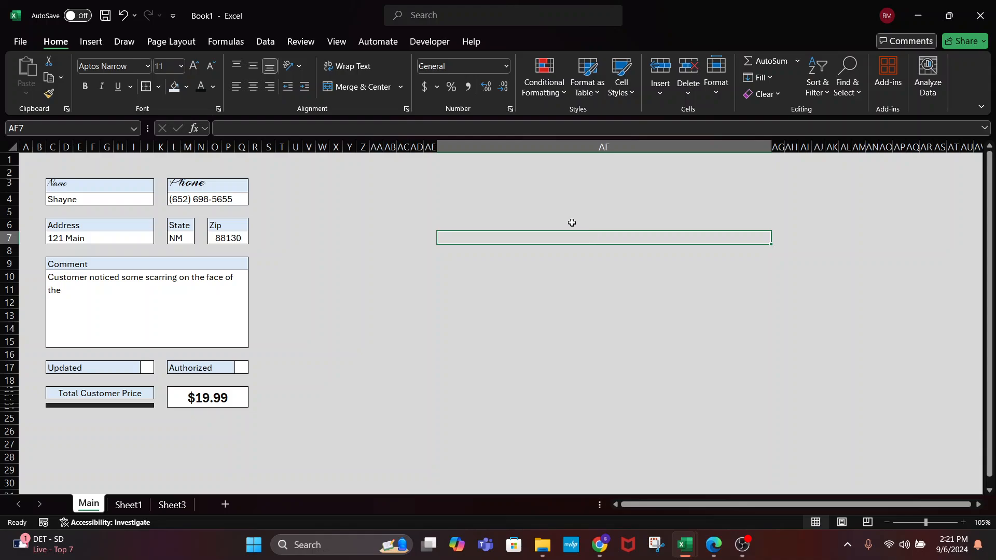
{"action": "type", "text": "1"}
{"action": "key", "text": "Return"}
{"action": "left_click", "coordinate": [564, 241]}
{"action": "left_click_drag", "start_coordinate": [575, 313], "coordinate": [427, 236]}
{"action": "left_click", "coordinate": [393, 242]}
{"action": "type", "text": "qty"}
{"action": "key", "text": "Tab"}
{"action": "left_click", "coordinate": [429, 238]}
{"action": "left_click_drag", "start_coordinate": [770, 146], "coordinate": [458, 150]}
{"action": "left_click", "coordinate": [546, 367]}
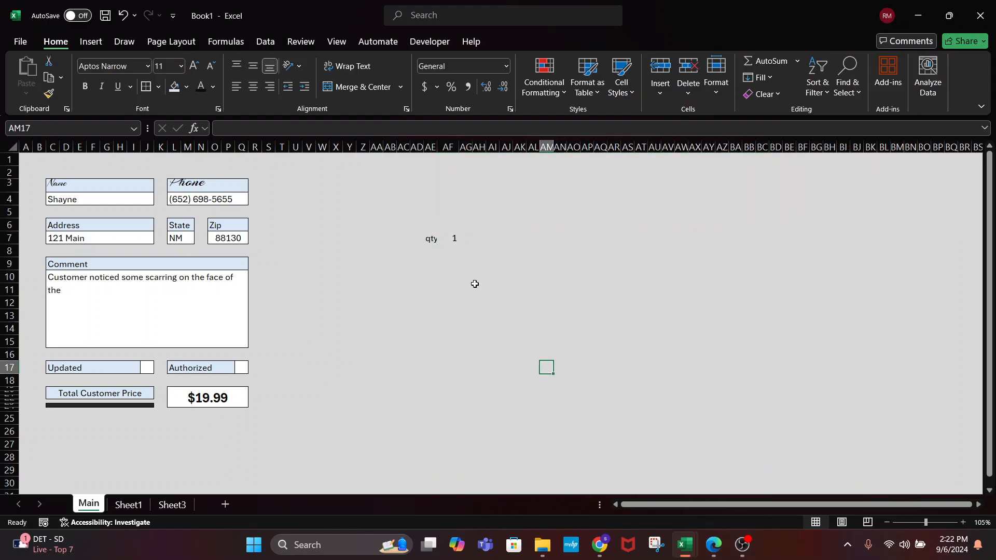
{"action": "left_click", "coordinate": [437, 242]}
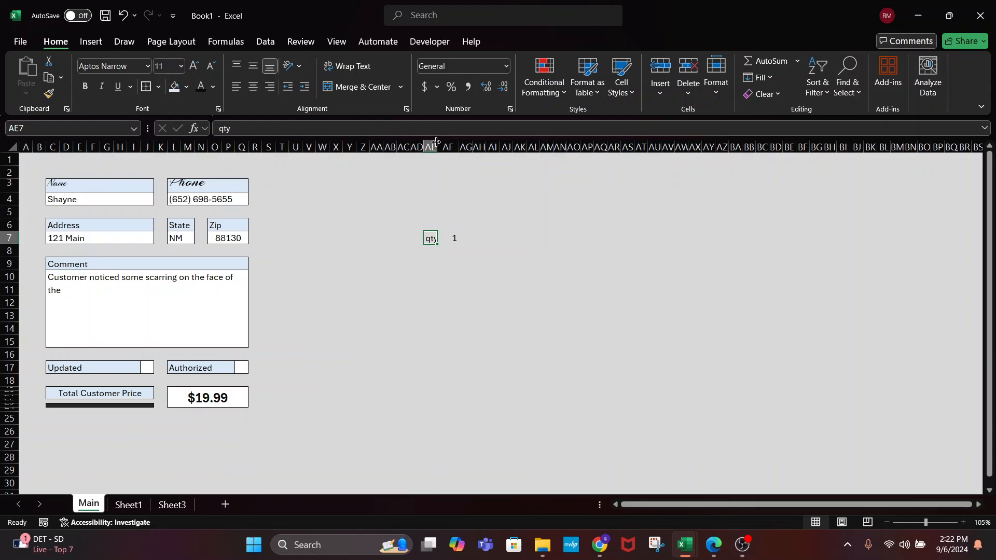
{"action": "left_click_drag", "start_coordinate": [437, 145], "coordinate": [442, 147]}
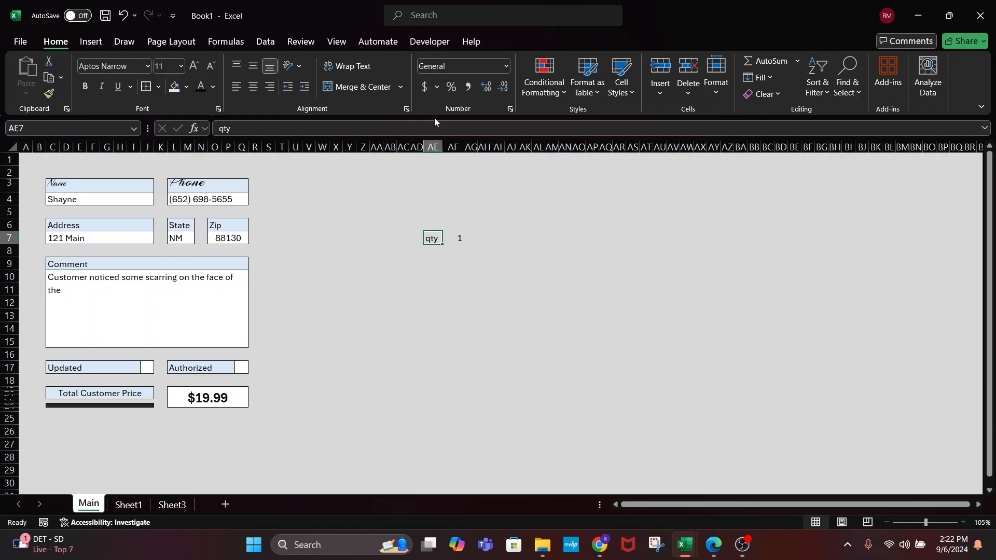
{"action": "left_click", "coordinate": [430, 146]}
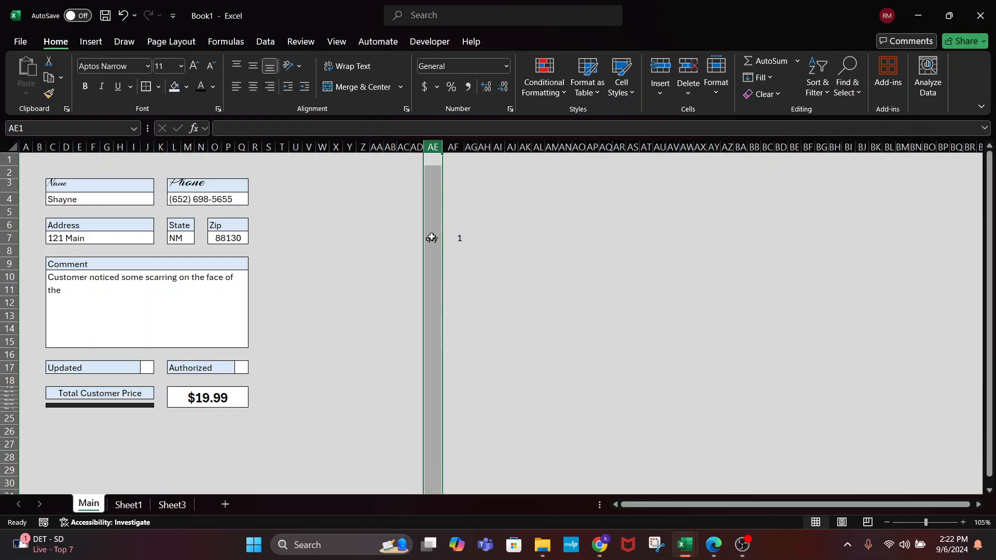
{"action": "mouse_move", "coordinate": [444, 146]}
{"action": "left_mouse_down"}
{"action": "mouse_move", "coordinate": [518, 146]}
{"action": "mouse_move", "coordinate": [442, 143]}
{"action": "left_mouse_up"}
{"action": "left_click", "coordinate": [452, 252]}
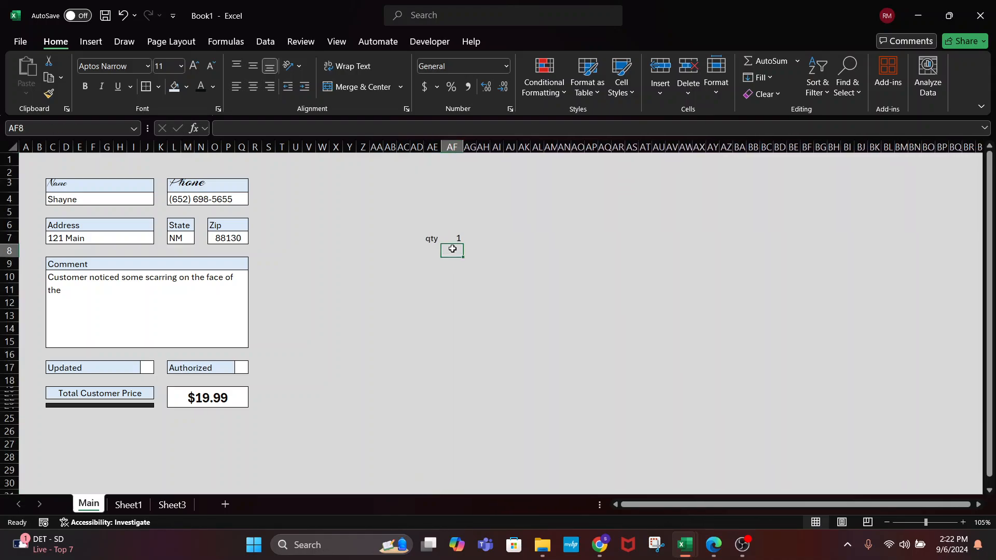
{"action": "left_click", "coordinate": [455, 236]}
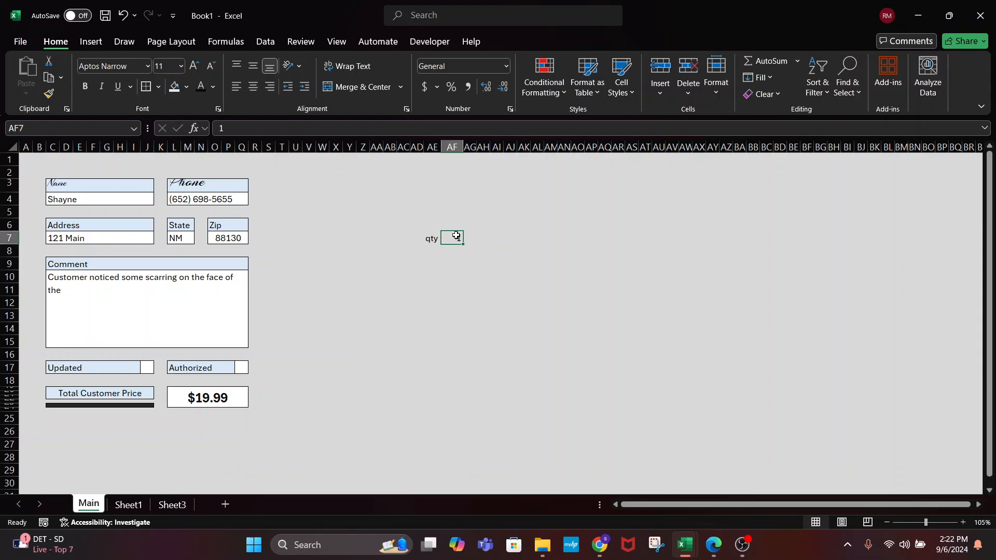
{"action": "key", "text": "BackSpace"}
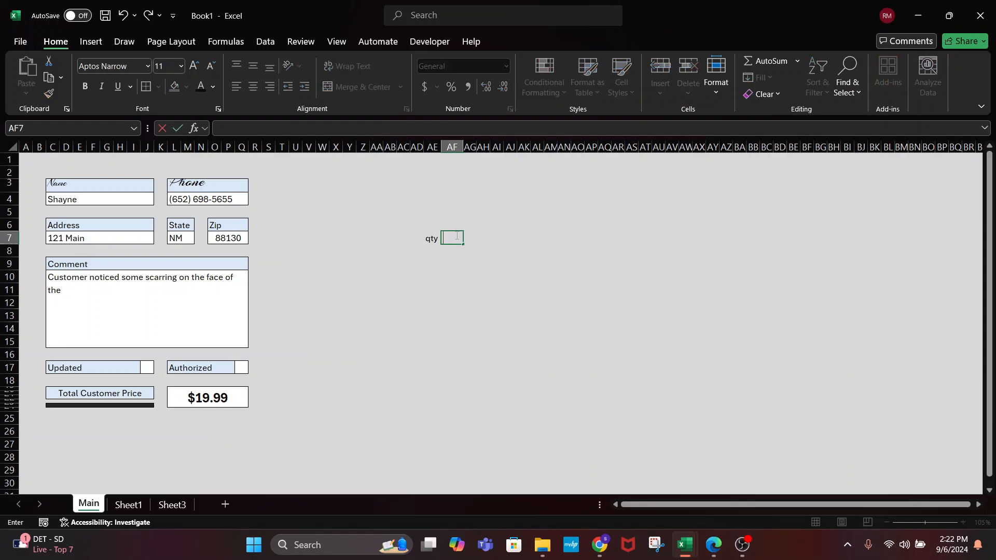
{"action": "key", "text": "Escape"}
{"action": "key", "text": "Left"}
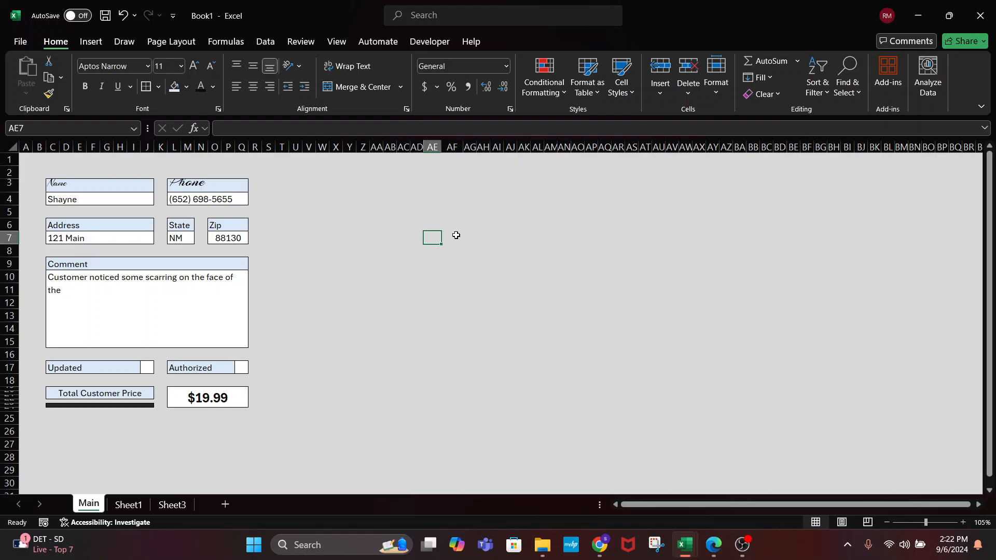
Select L26:Q27 below the price box and try a grey fill, then undo it
{"action": "left_click", "coordinate": [335, 353]}
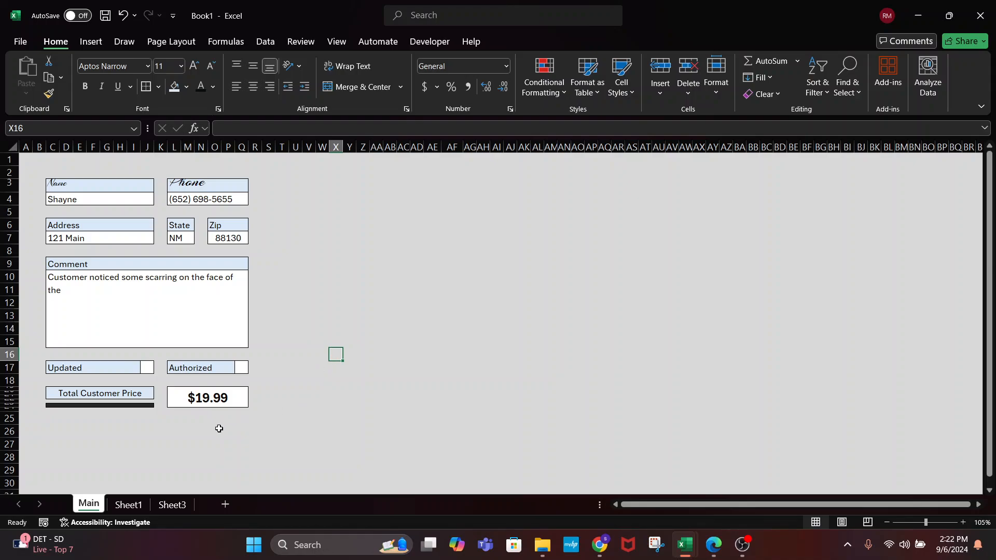
{"action": "left_click_drag", "start_coordinate": [175, 432], "coordinate": [243, 440]}
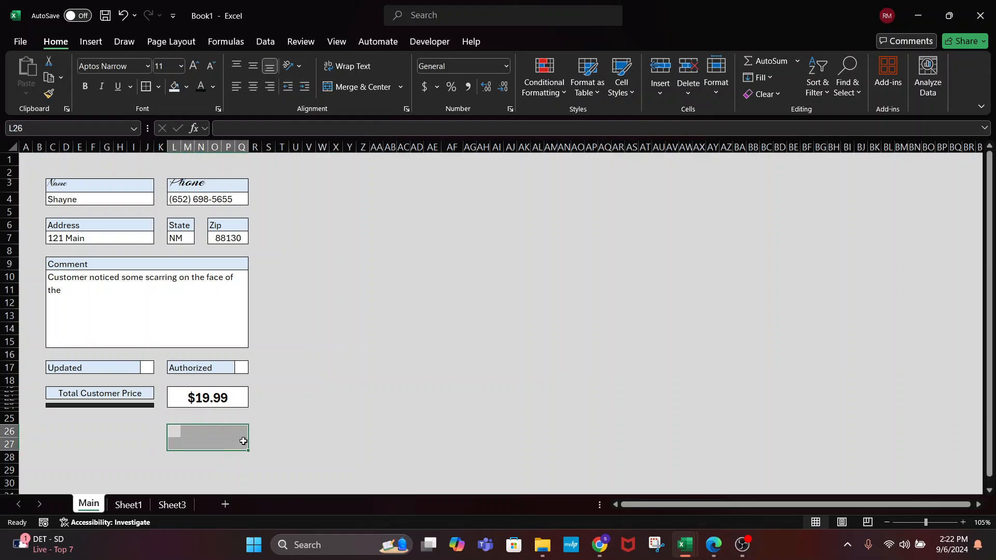
{"action": "left_click", "coordinate": [158, 87]}
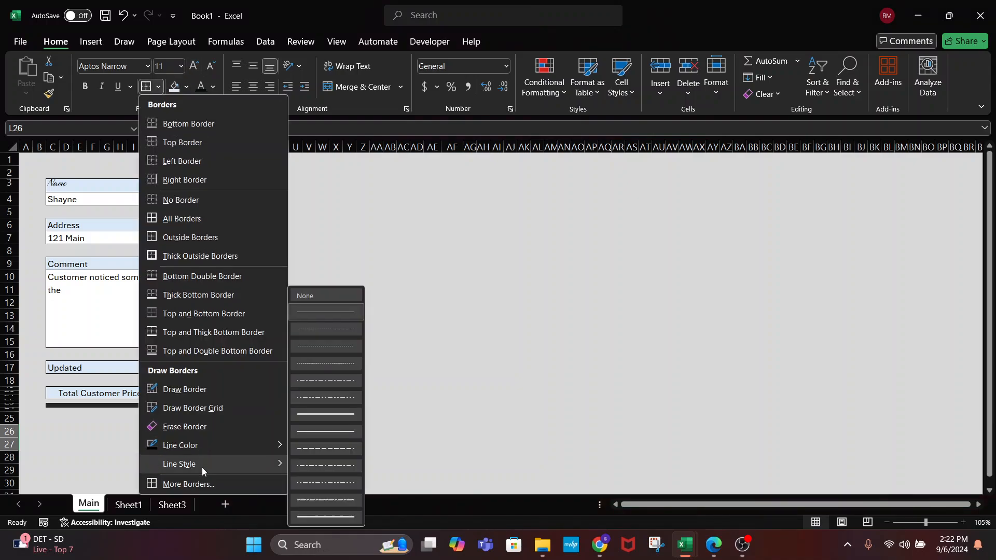
{"action": "mouse_move", "coordinate": [232, 446]}
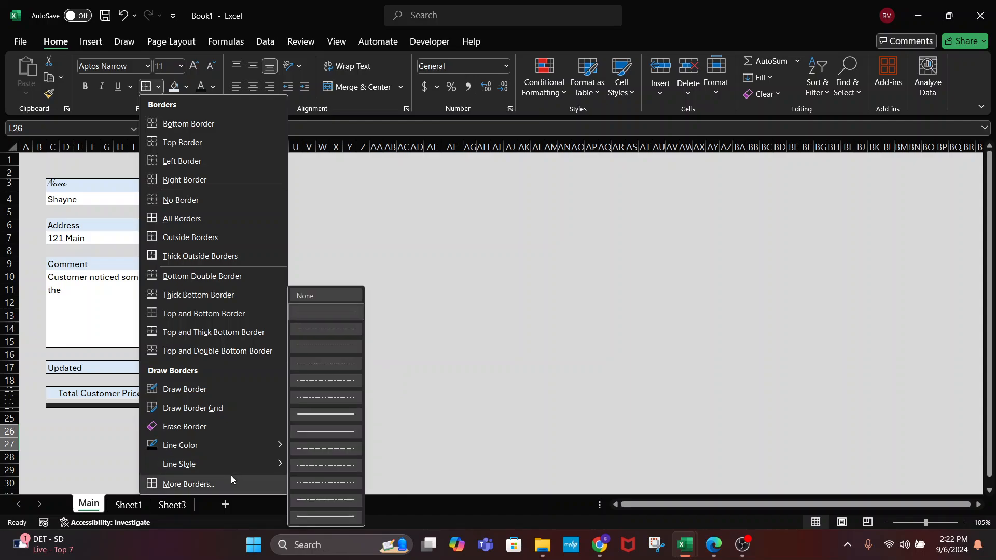
{"action": "left_click", "coordinate": [208, 393]}
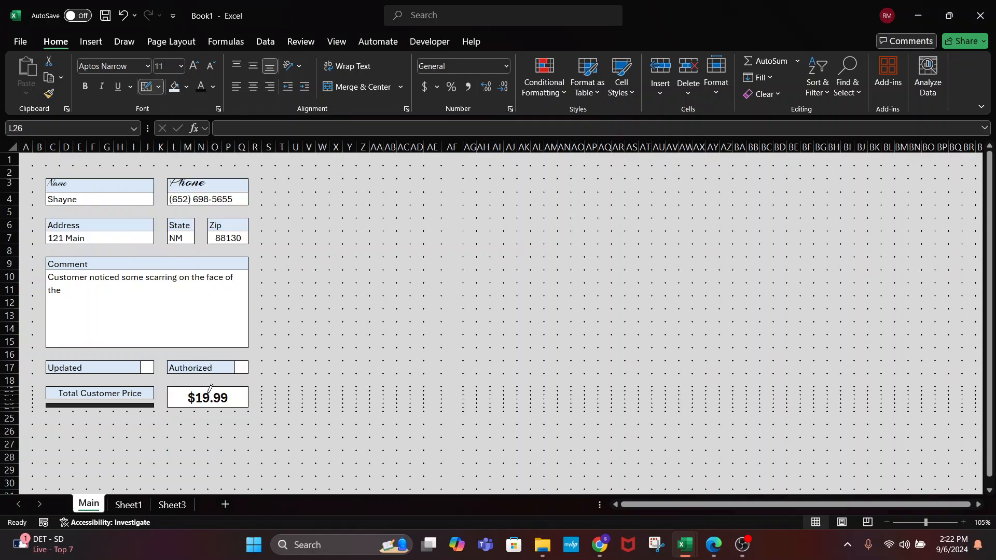
{"action": "left_click", "coordinate": [189, 87]}
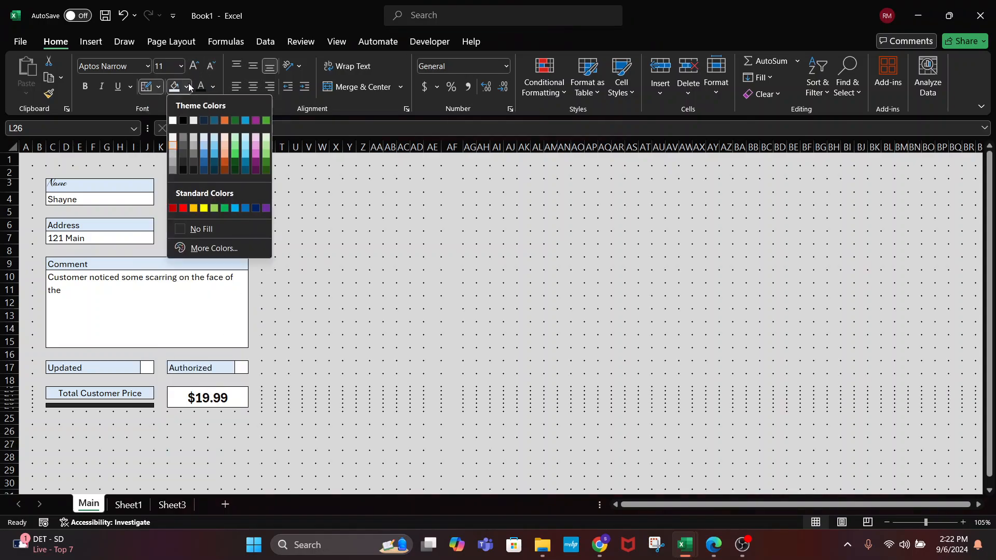
{"action": "left_click", "coordinate": [195, 146]}
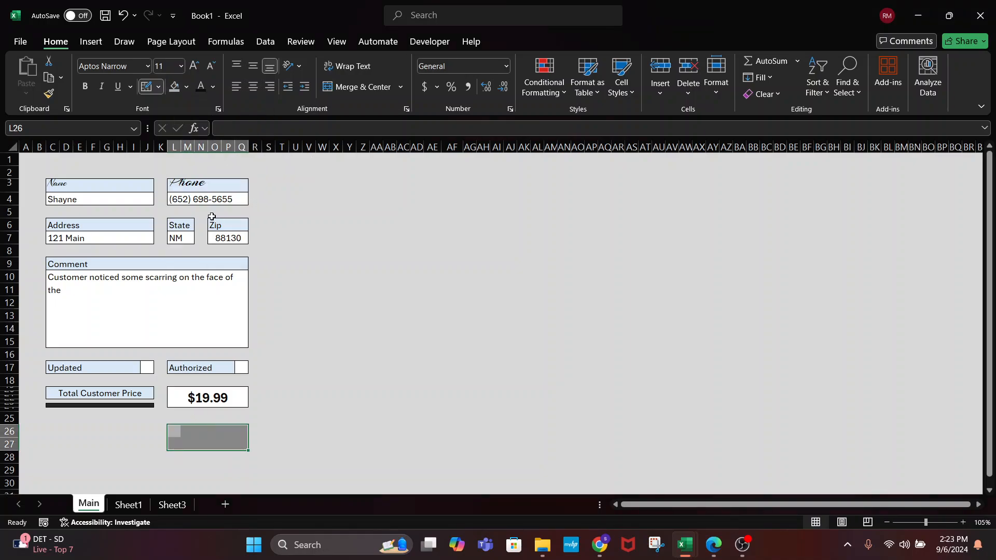
{"action": "key", "text": "ctrl+z"}
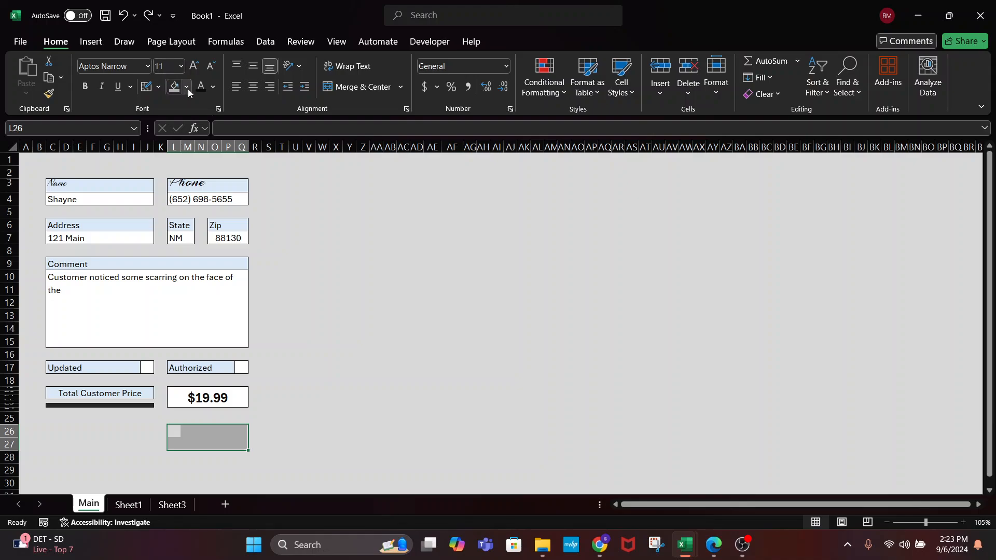
Pick a border line colour and draw a line along the box's bottom edge
{"action": "left_click", "coordinate": [145, 86]}
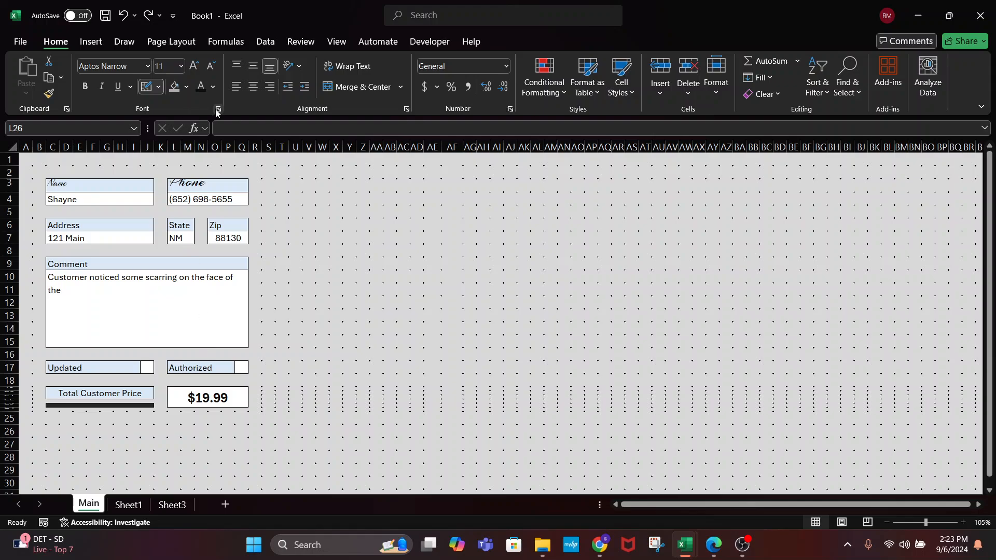
{"action": "left_click", "coordinate": [158, 89]}
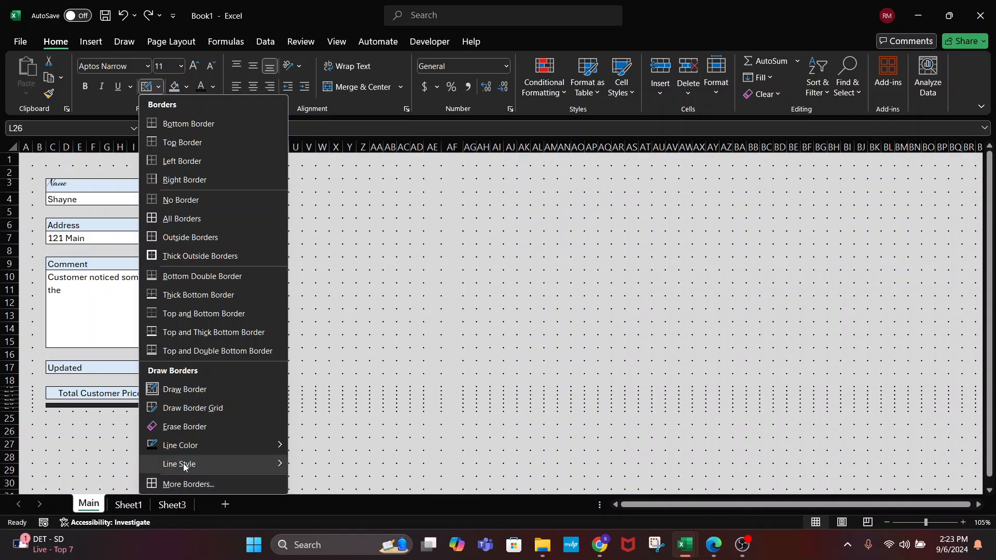
{"action": "mouse_move", "coordinate": [184, 445]}
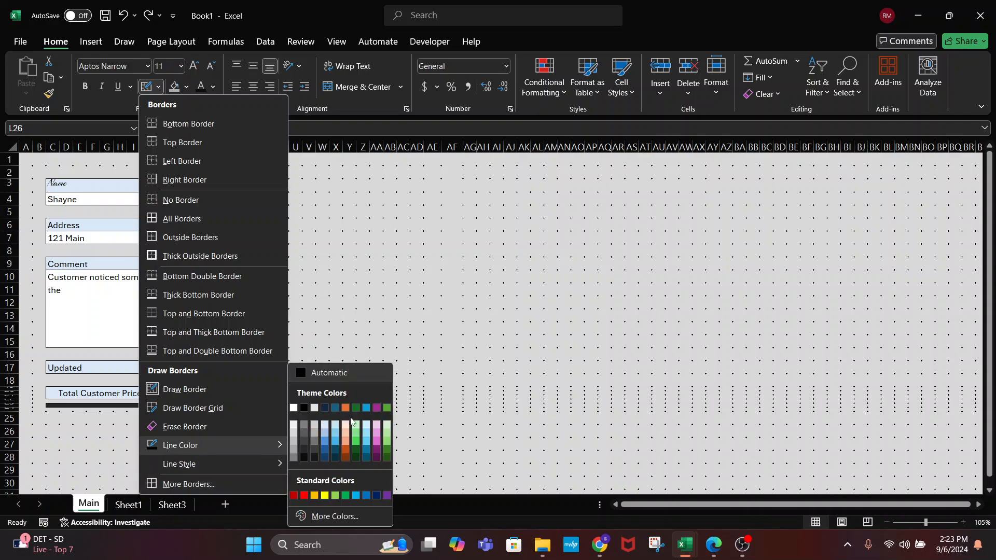
{"action": "left_click", "coordinate": [313, 437]}
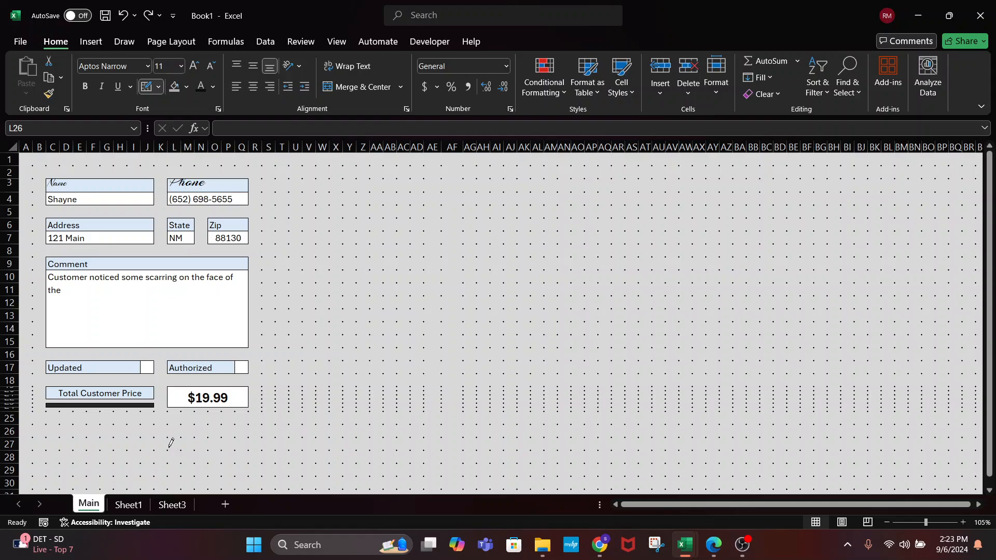
{"action": "mouse_move", "coordinate": [169, 449]}
{"action": "left_mouse_down"}
{"action": "mouse_move", "coordinate": [244, 449]}
{"action": "mouse_move", "coordinate": [249, 432]}
{"action": "mouse_move", "coordinate": [250, 442]}
{"action": "left_mouse_up"}
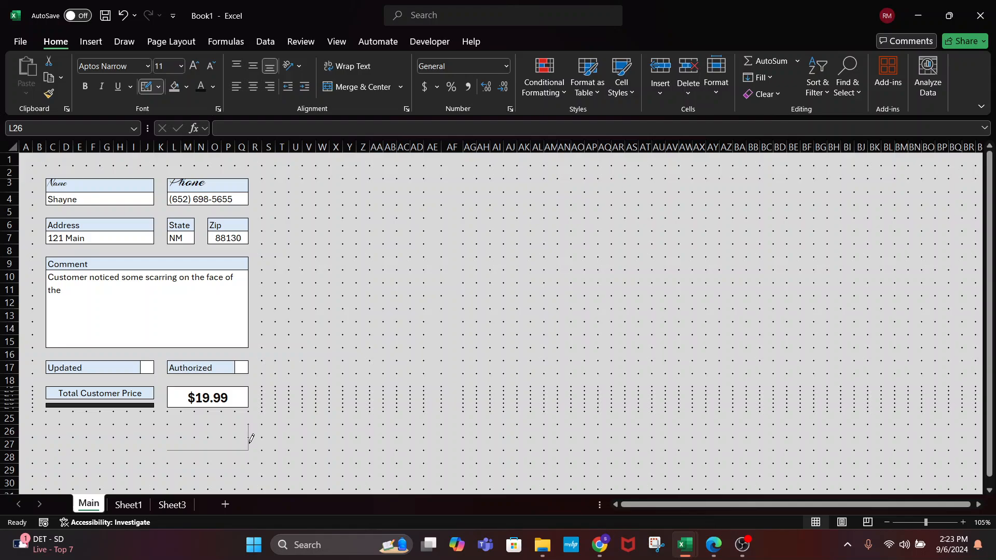
Give the new box a light grey fill and set the drawn border colour to white
{"action": "left_click", "coordinate": [186, 86]}
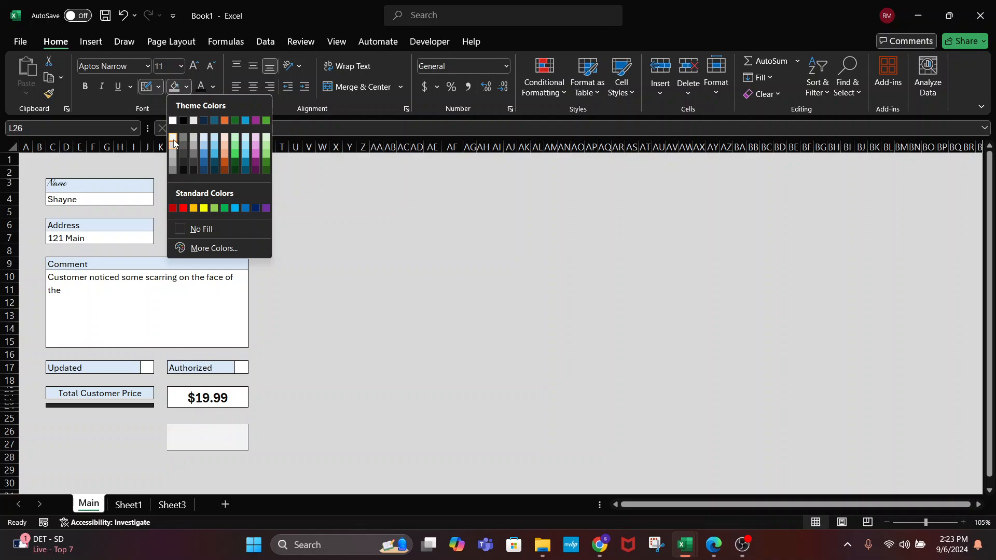
{"action": "left_click", "coordinate": [174, 143]}
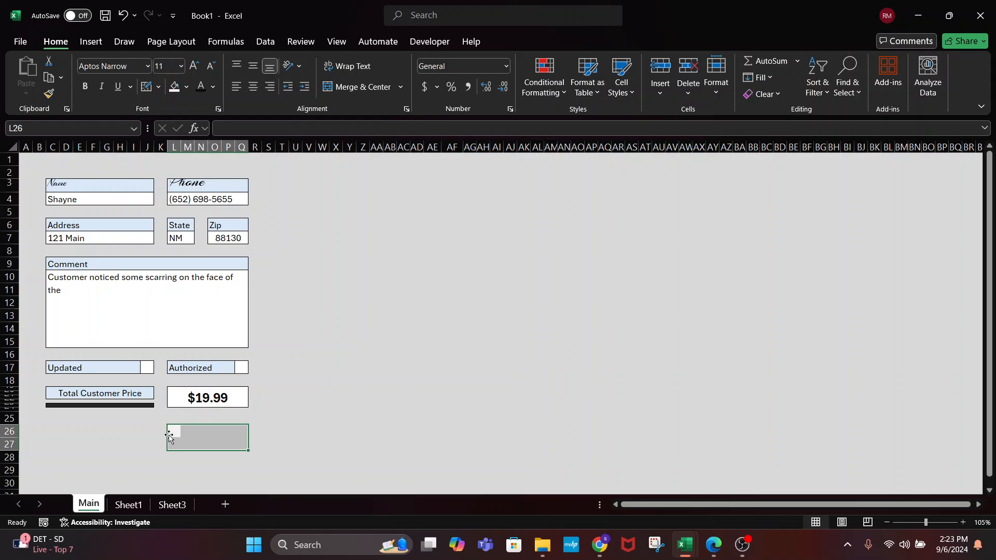
{"action": "left_click", "coordinate": [158, 87]}
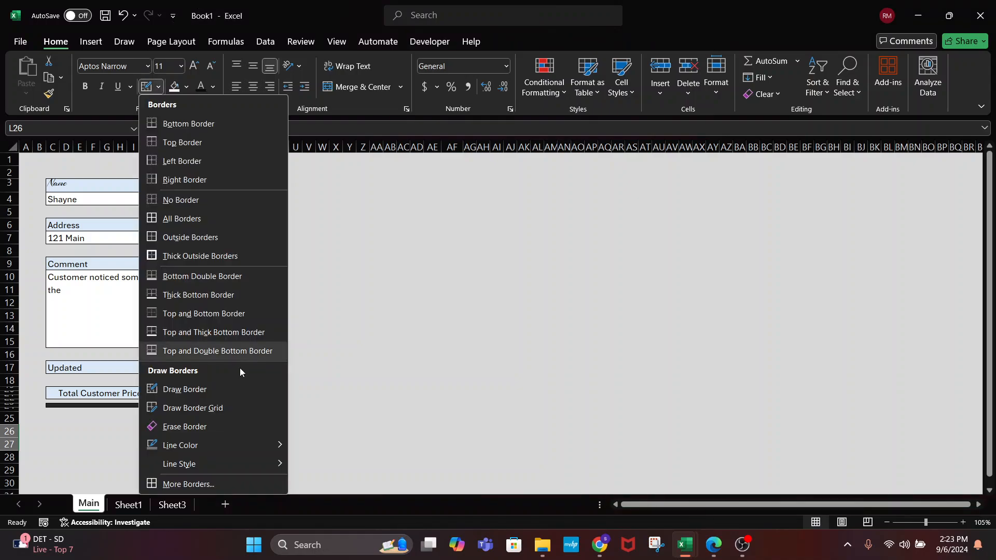
{"action": "mouse_move", "coordinate": [222, 445]}
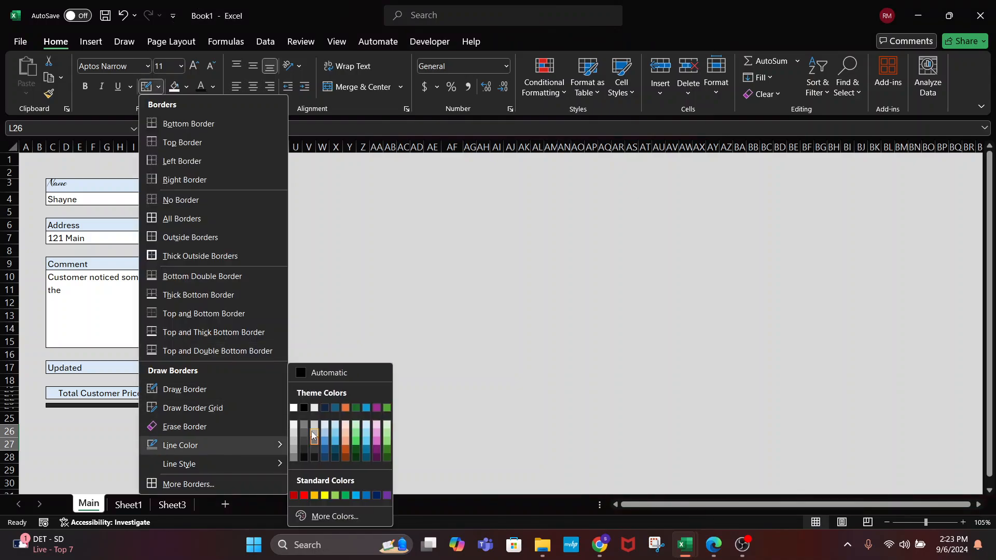
{"action": "left_click", "coordinate": [292, 410]}
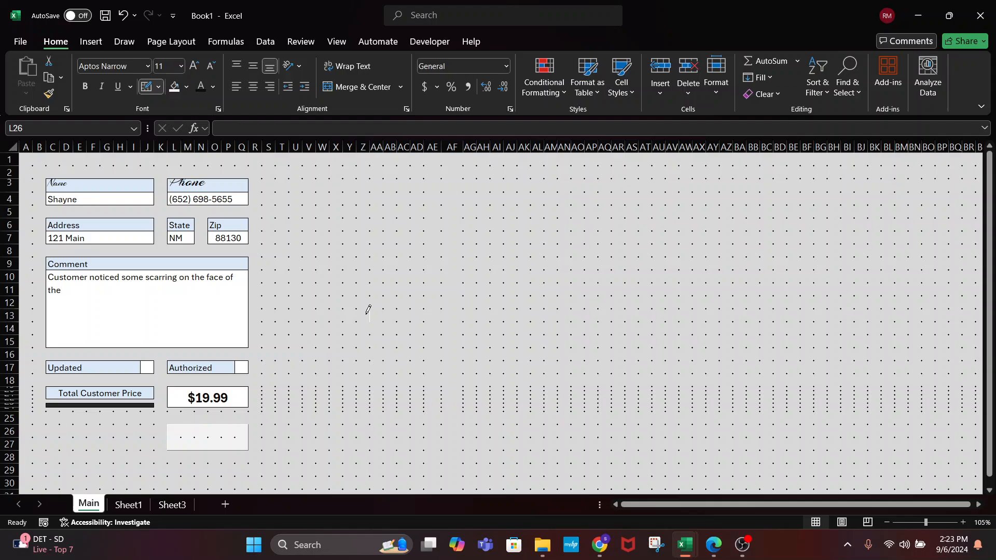
Merge L26:P27 below the price box into one cell with a light blue fill
{"action": "key", "text": "Escape"}
{"action": "left_click", "coordinate": [223, 436]}
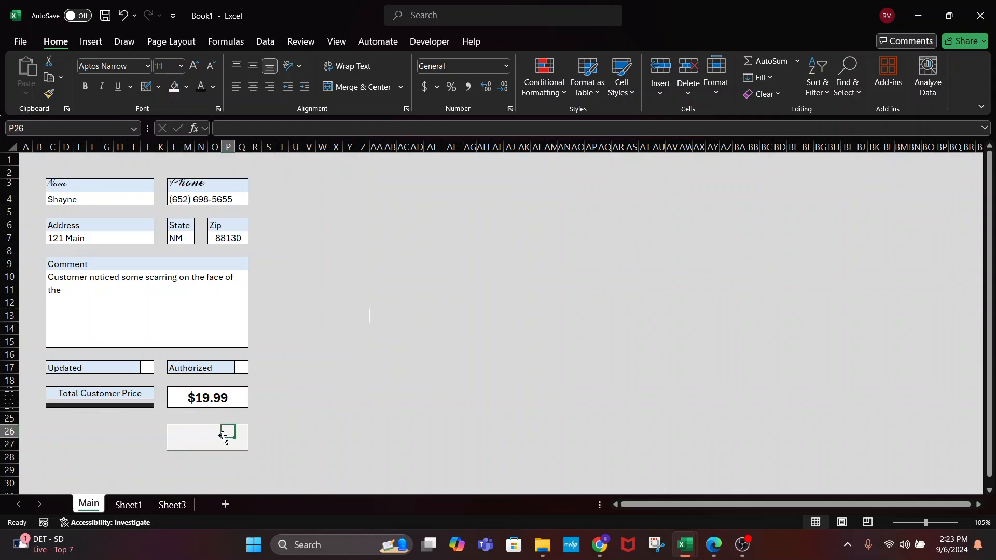
{"action": "left_click", "coordinate": [206, 434]}
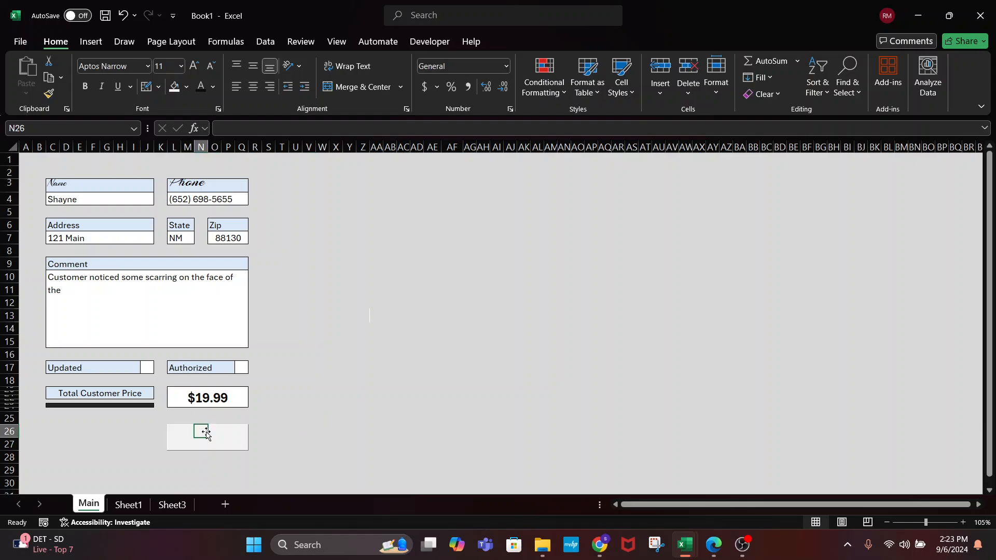
{"action": "left_click_drag", "start_coordinate": [173, 429], "coordinate": [239, 445]}
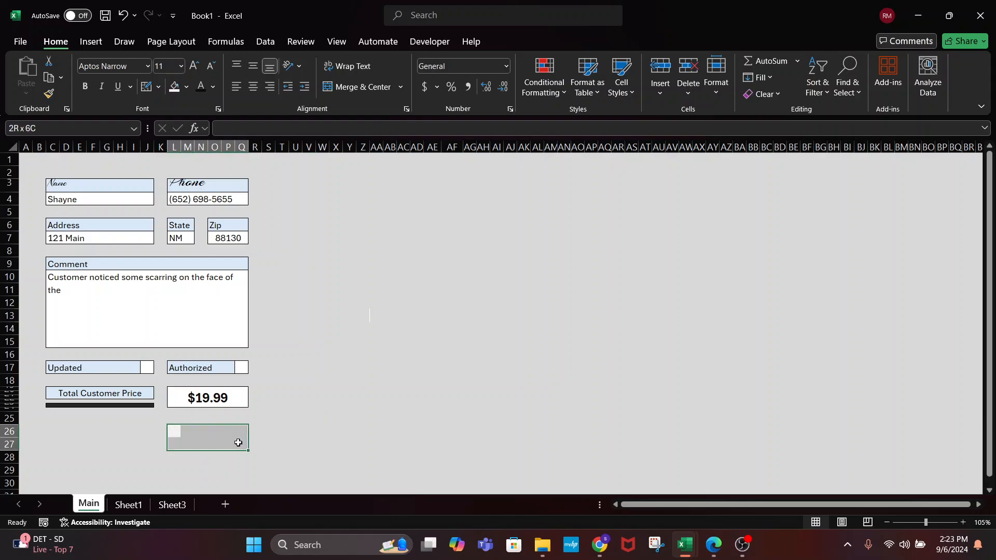
{"action": "left_click", "coordinate": [360, 87]}
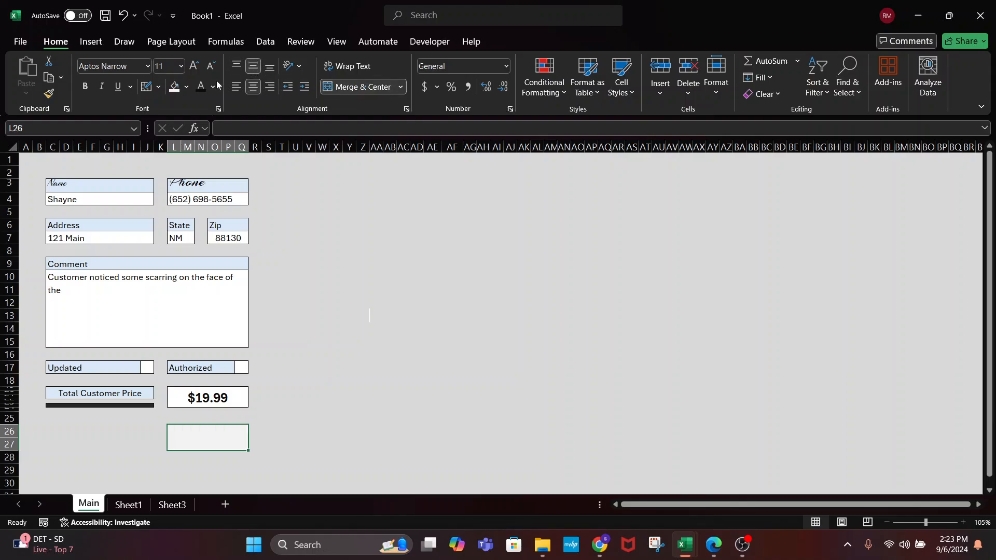
{"action": "left_click", "coordinate": [187, 86]}
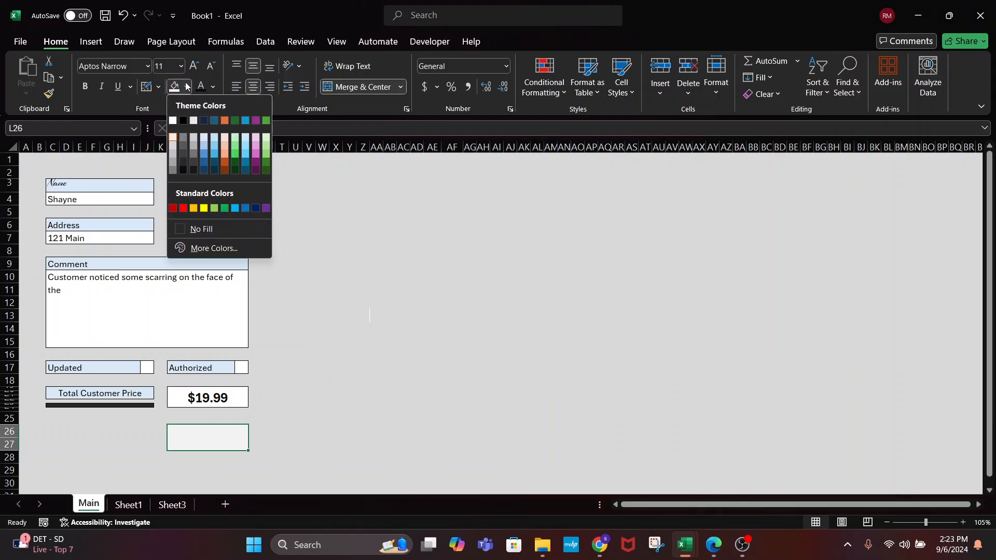
{"action": "left_click", "coordinate": [214, 139]}
{"action": "left_click", "coordinate": [377, 355]}
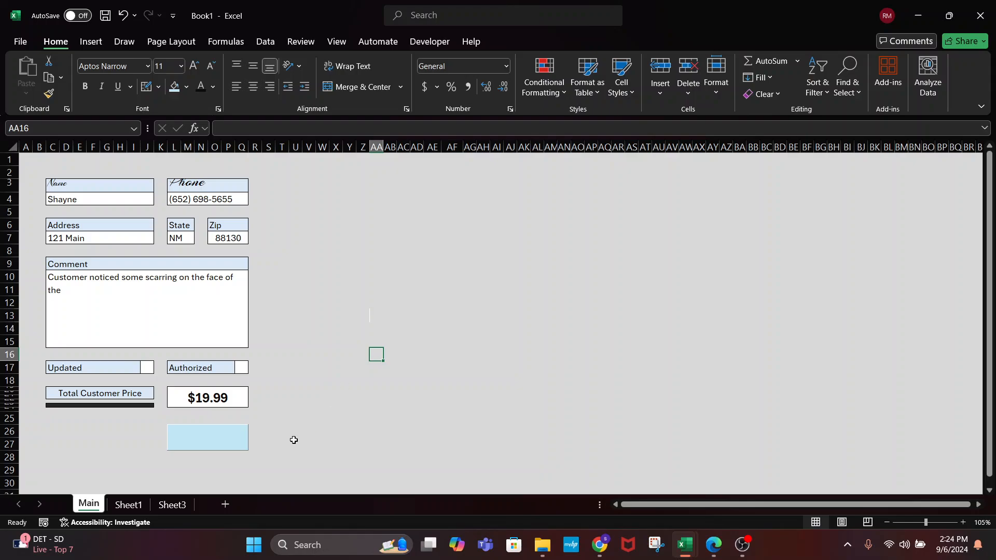
Insert a form button right of the blue box and accept the suggested macro
{"action": "left_click", "coordinate": [429, 41]}
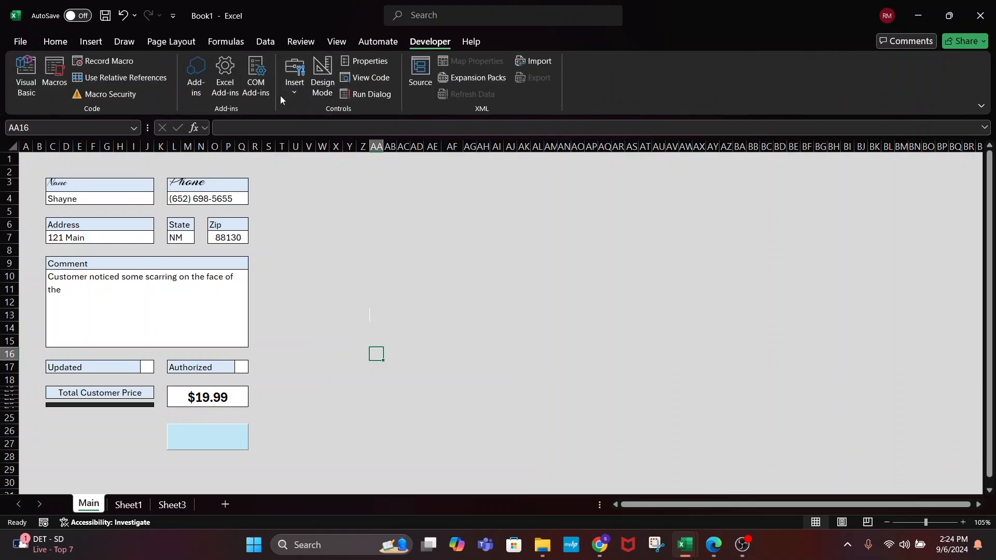
{"action": "left_click", "coordinate": [294, 85]}
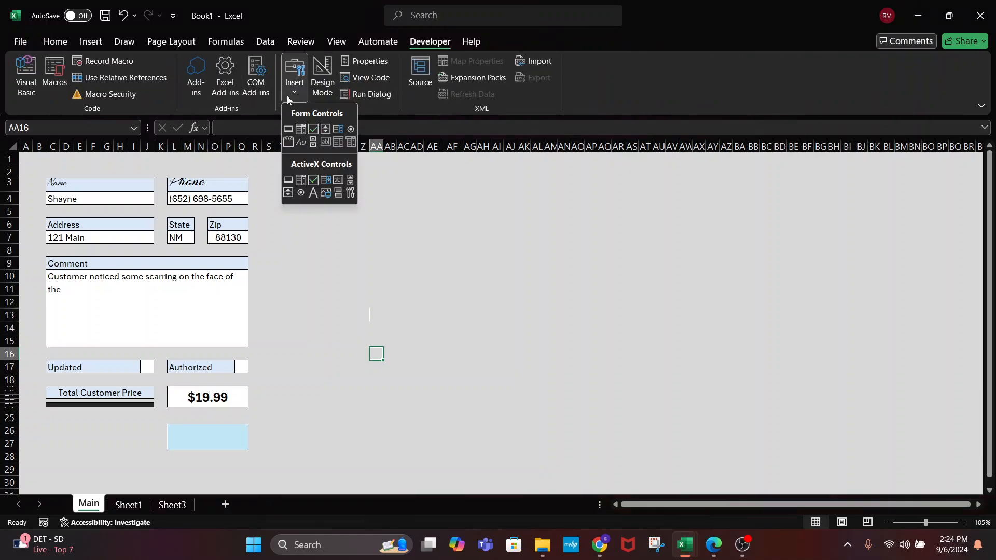
{"action": "left_click", "coordinate": [288, 129]}
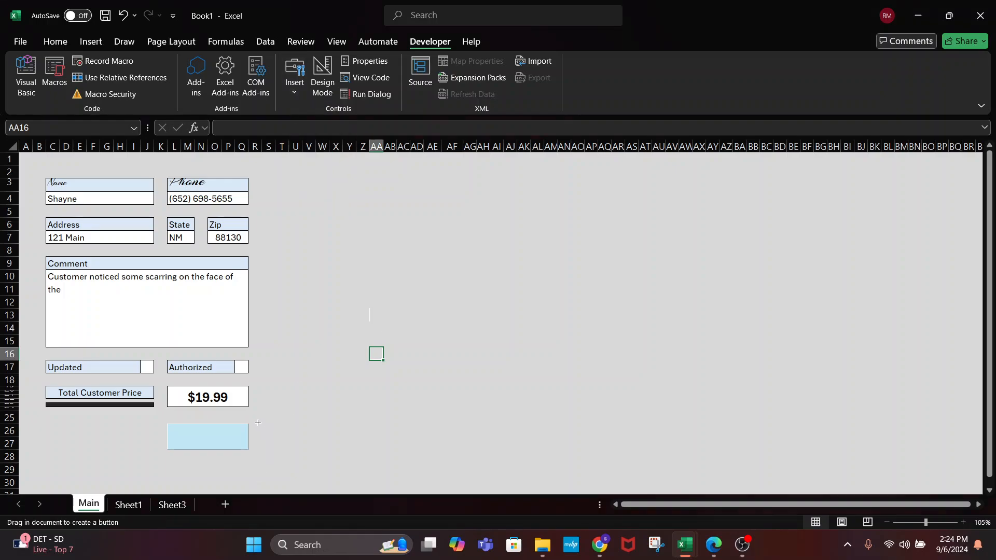
{"action": "left_click_drag", "start_coordinate": [258, 423], "coordinate": [345, 451]}
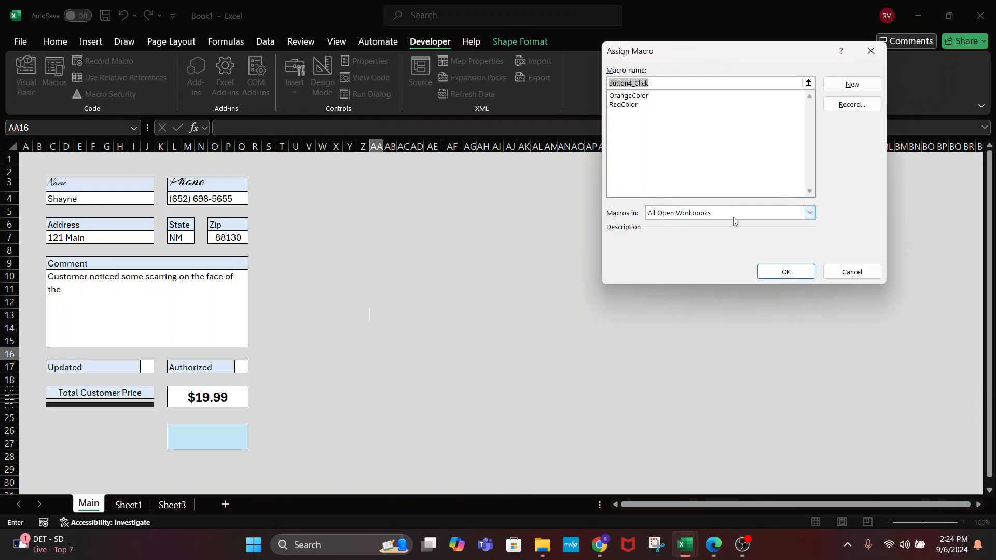
{"action": "left_click", "coordinate": [795, 280]}
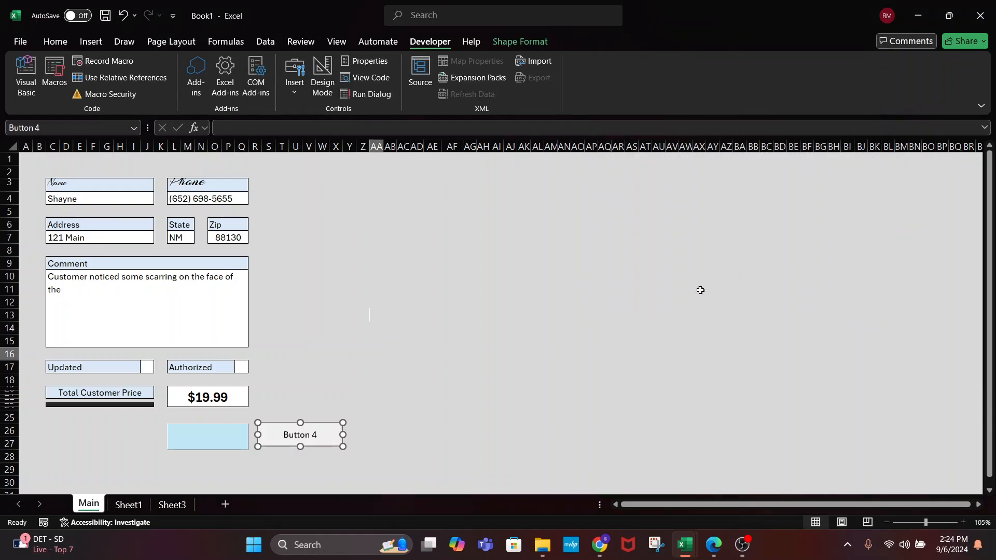
Test the new button and dismiss the macro error message
{"action": "right_click", "coordinate": [455, 314]}
{"action": "key", "text": "Escape"}
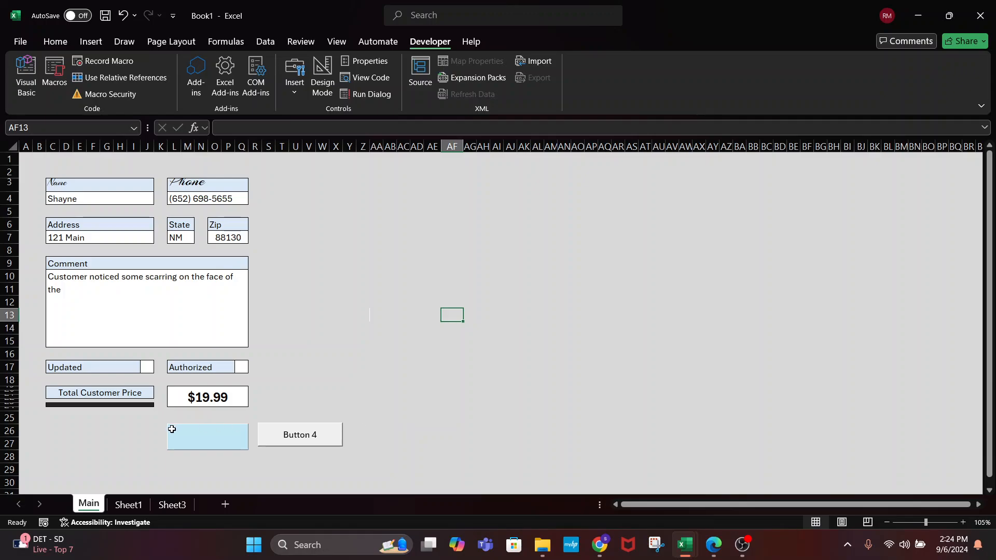
{"action": "left_click", "coordinate": [187, 439]}
{"action": "left_click", "coordinate": [314, 434]}
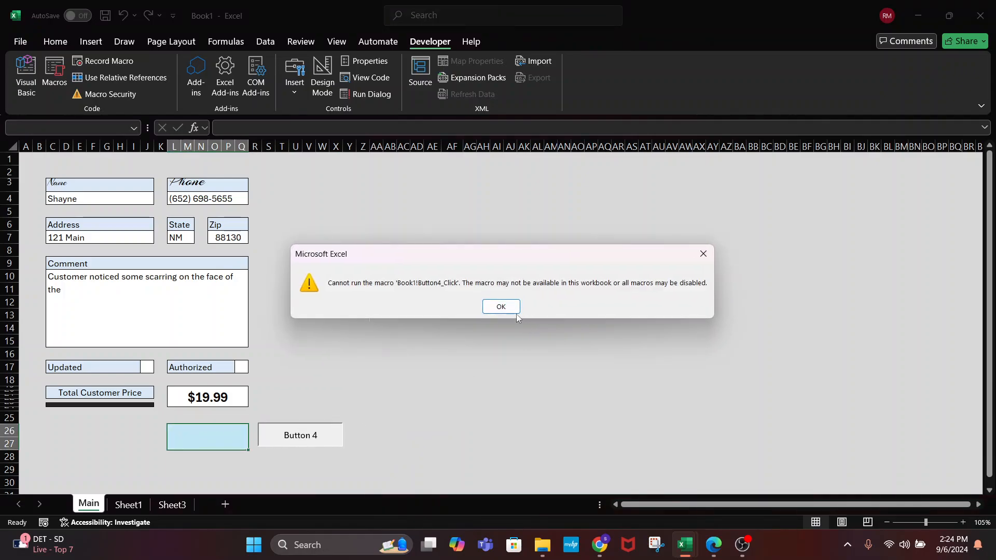
{"action": "left_click", "coordinate": [513, 311]}
{"action": "left_click", "coordinate": [308, 388]}
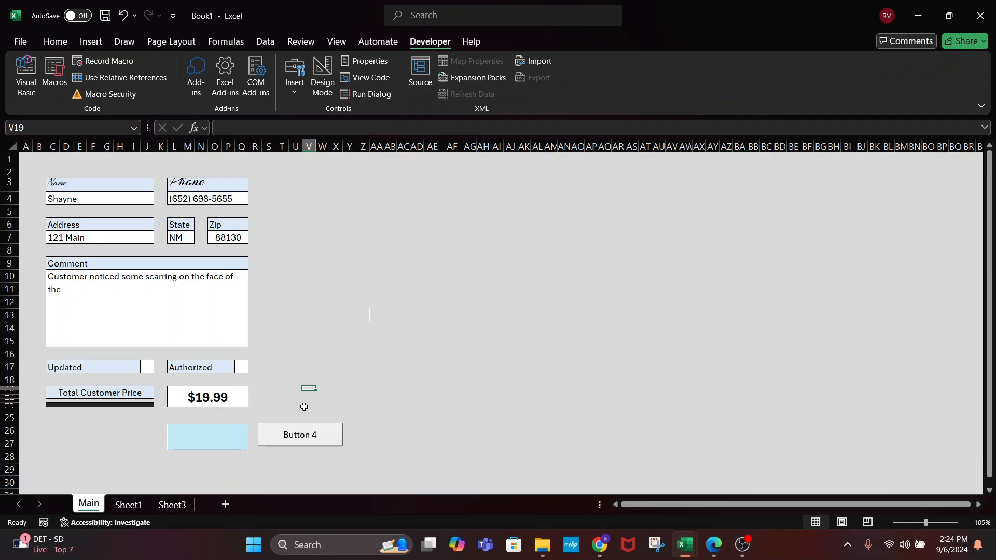
Cut the trial button off the sheet, leaving the light-blue box alone
{"action": "right_click", "coordinate": [207, 440]}
{"action": "key", "text": "Escape"}
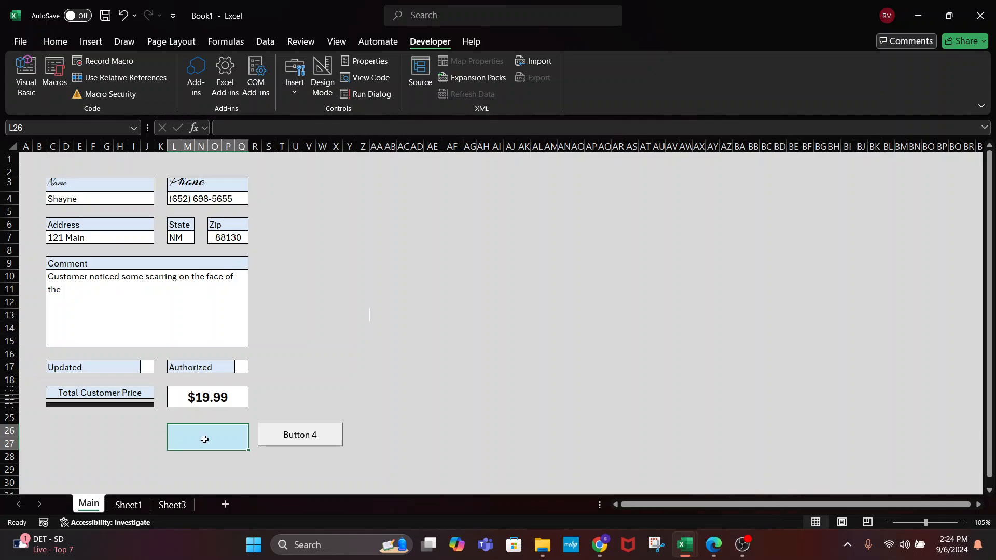
{"action": "left_click_drag", "start_coordinate": [252, 417], "coordinate": [367, 474]}
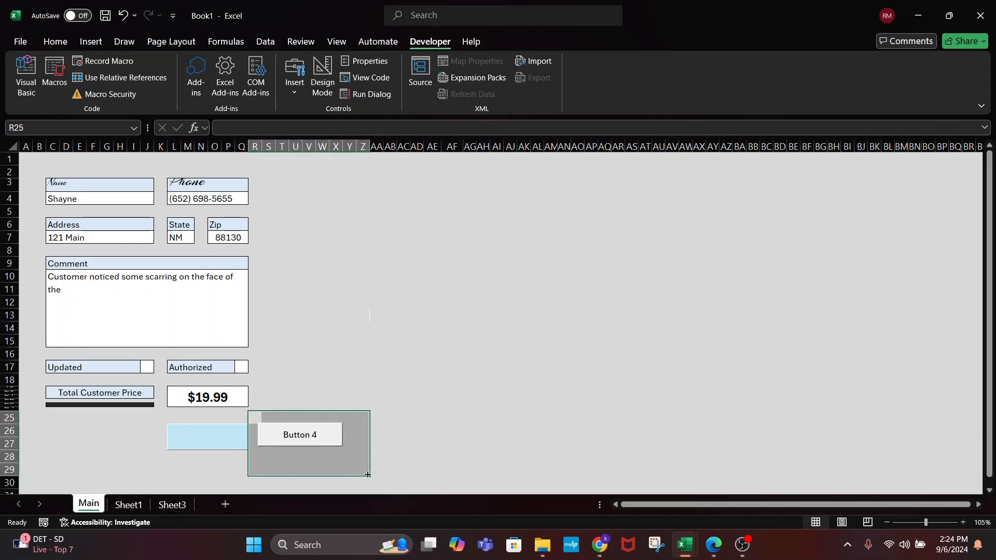
{"action": "right_click", "coordinate": [340, 424]}
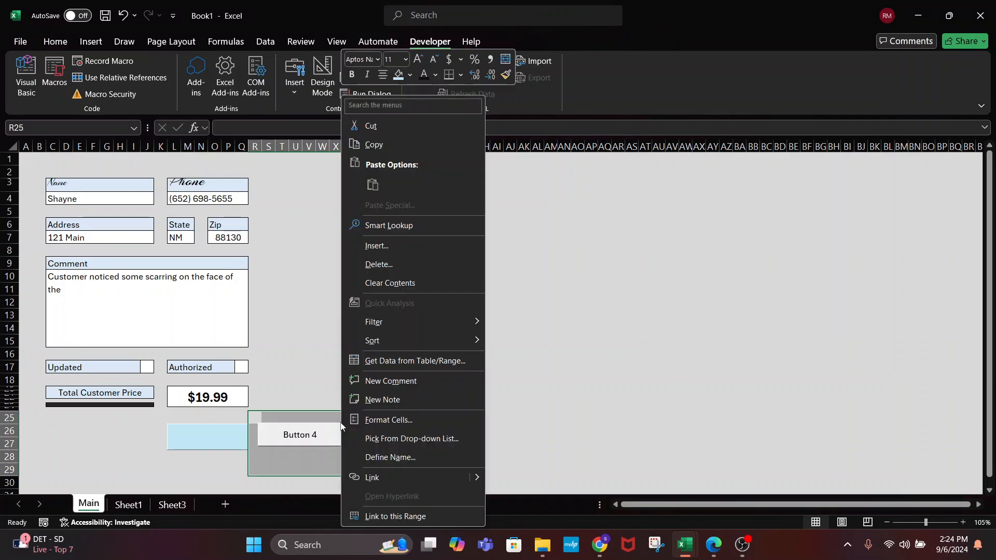
{"action": "right_click", "coordinate": [326, 433]}
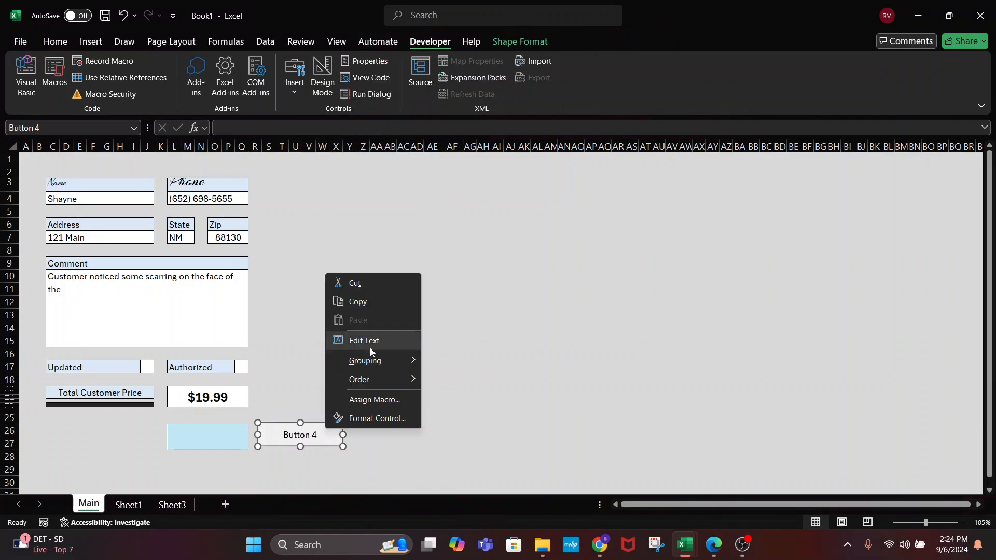
{"action": "left_click", "coordinate": [366, 283]}
{"action": "left_click", "coordinate": [231, 432]}
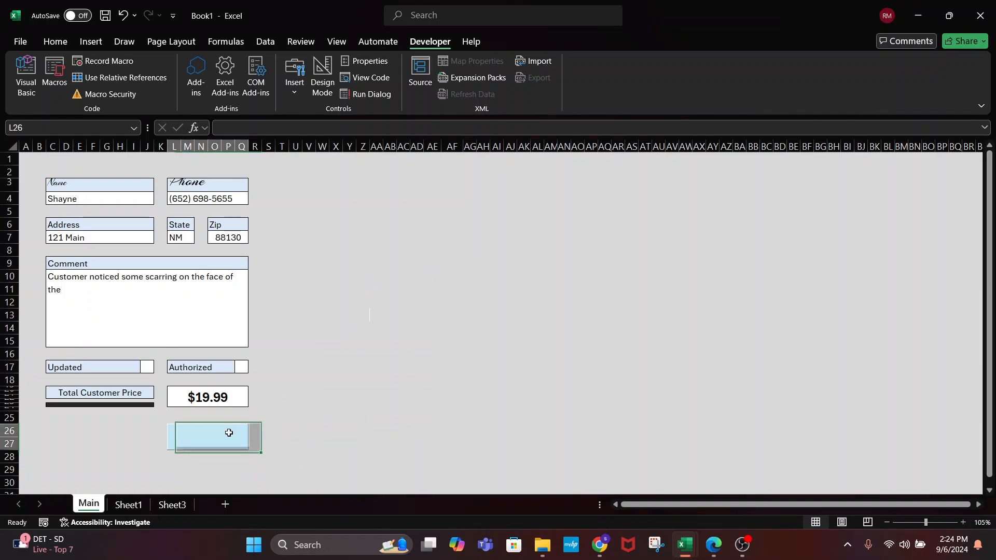
{"action": "left_click", "coordinate": [363, 354]}
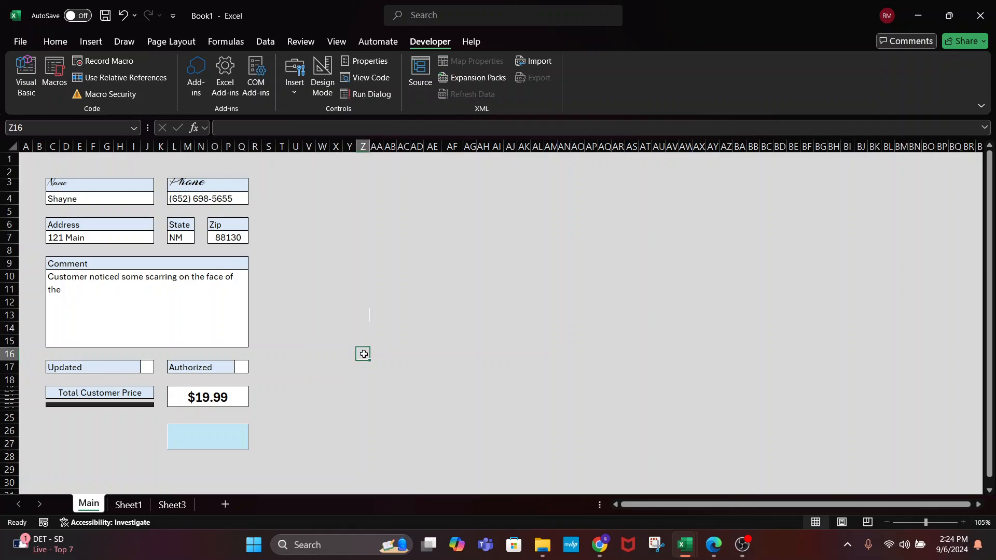
{"action": "left_click", "coordinate": [219, 435]}
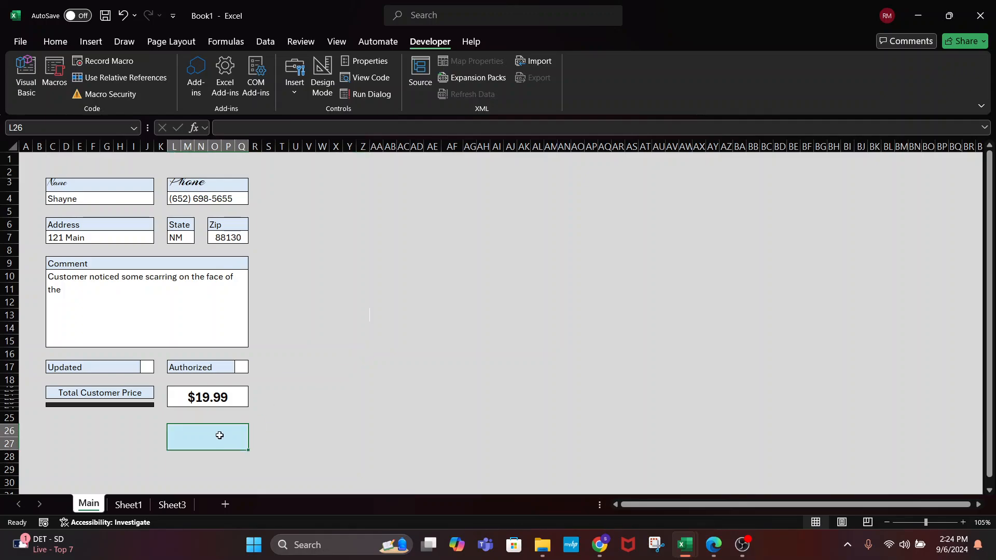
{"action": "type", "text": "Calculate"}
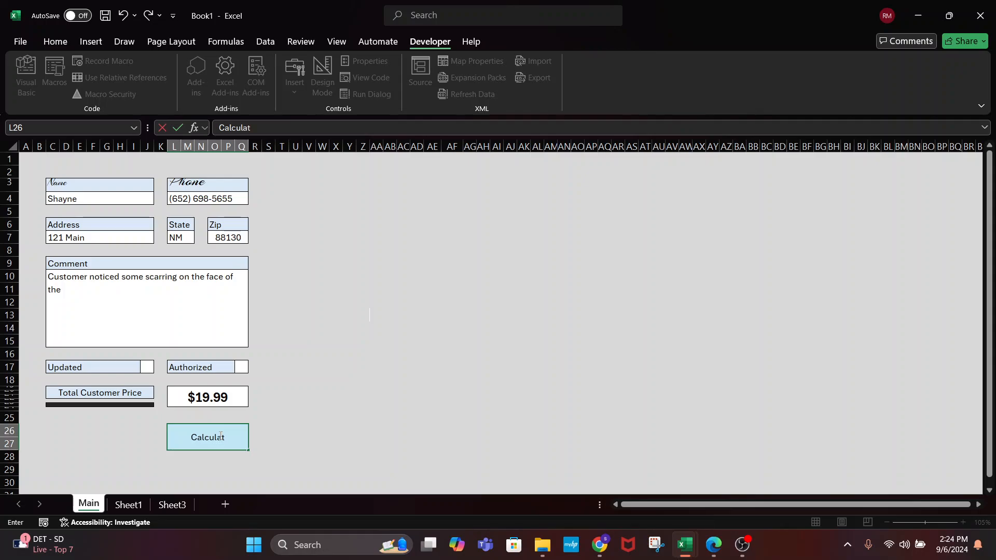
{"action": "key", "text": "Return"}
{"action": "left_click", "coordinate": [372, 399]}
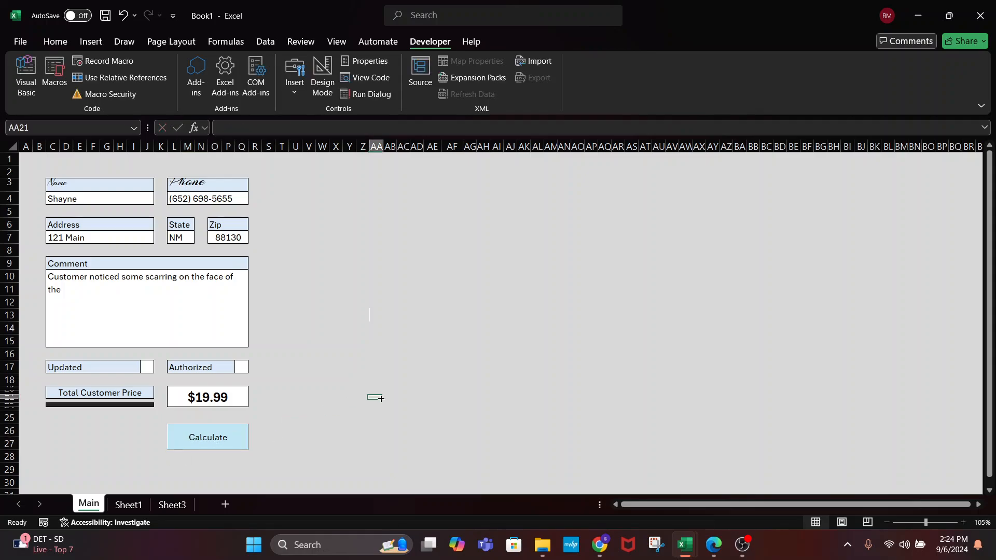
{"action": "left_click", "coordinate": [216, 446]}
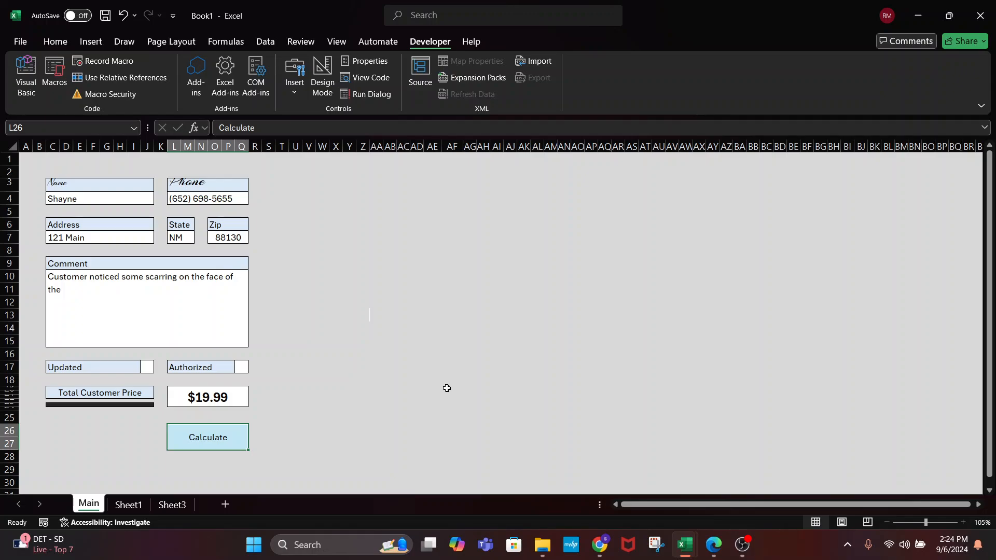
{"action": "left_click", "coordinate": [273, 444]}
{"action": "left_click", "coordinate": [205, 437]}
{"action": "left_click", "coordinate": [272, 418]}
{"action": "left_click", "coordinate": [195, 437]}
{"action": "left_click", "coordinate": [241, 366]}
{"action": "left_click", "coordinate": [148, 366]}
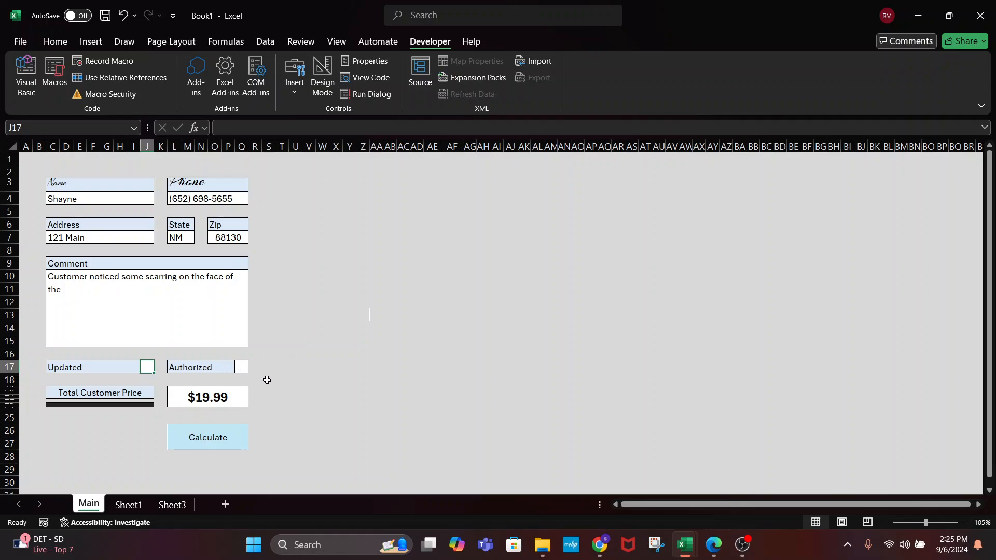
{"action": "left_click", "coordinate": [203, 435]}
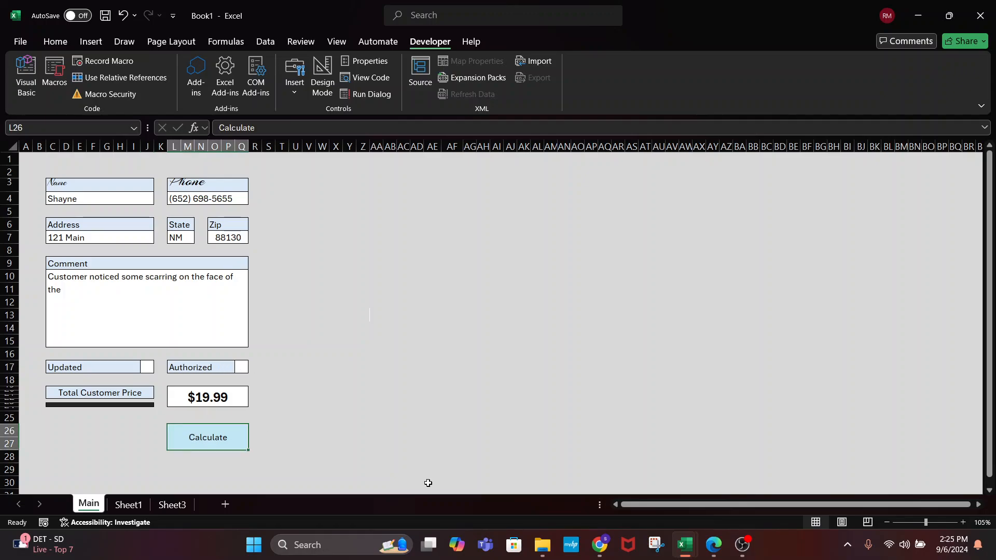
{"action": "left_click", "coordinate": [270, 440]}
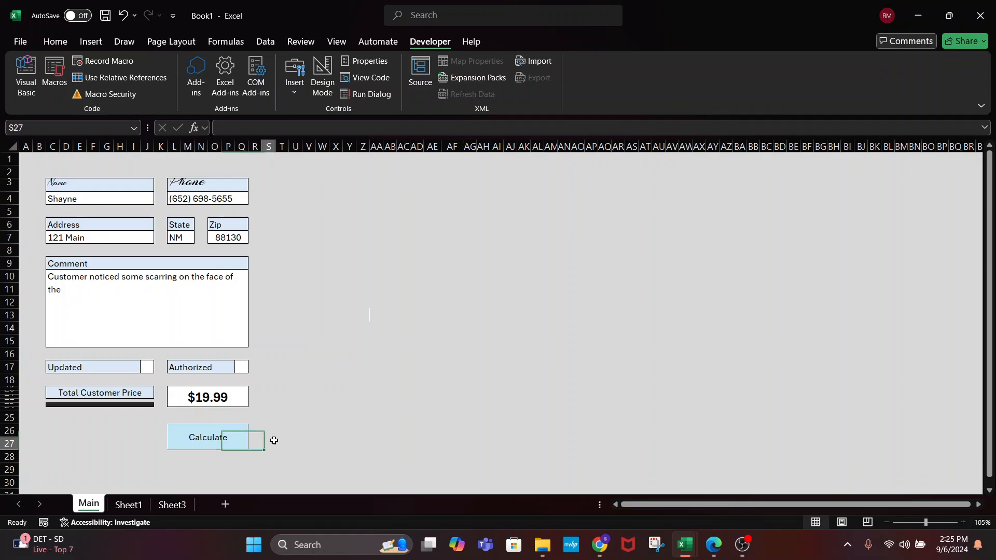
{"action": "left_click", "coordinate": [198, 442]}
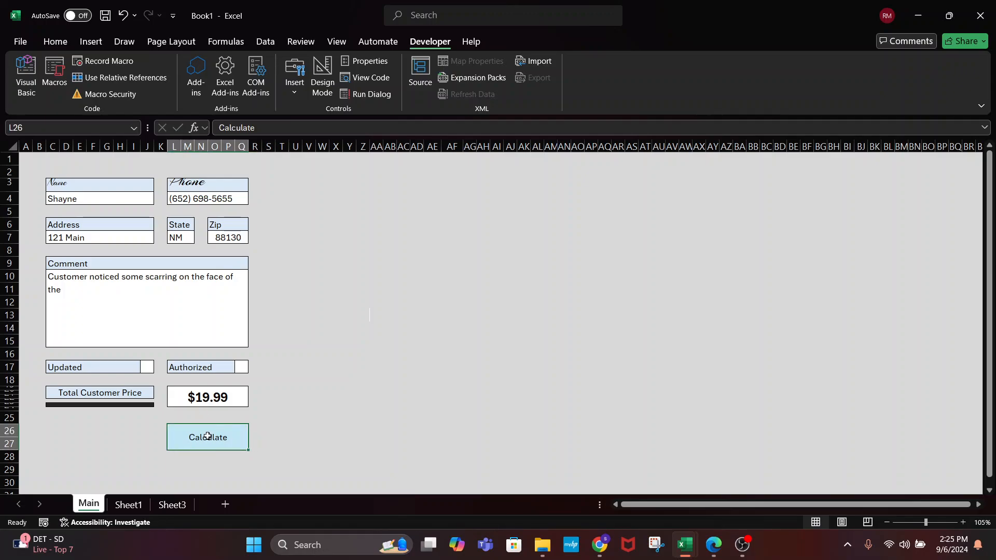
{"action": "right_click", "coordinate": [207, 437]}
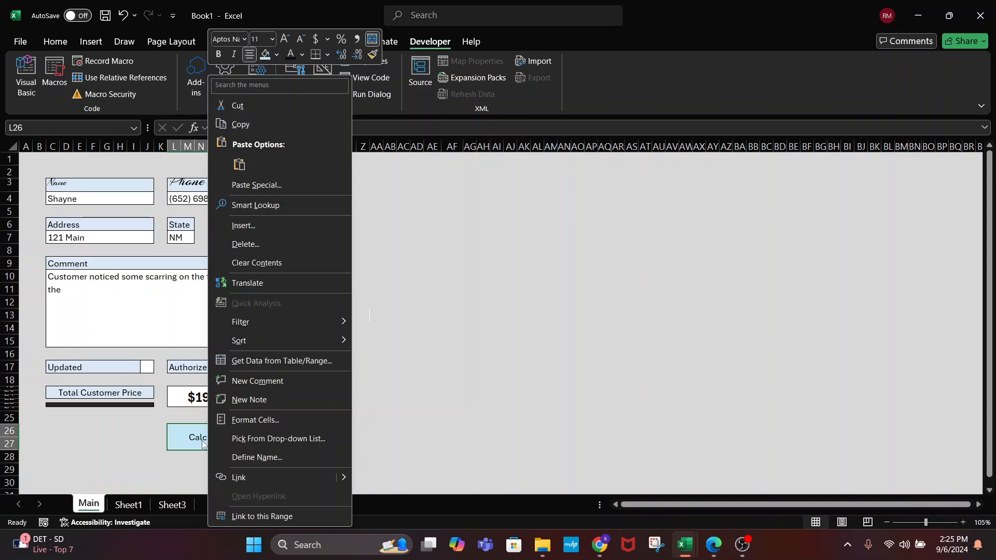
{"action": "left_click", "coordinate": [533, 321]}
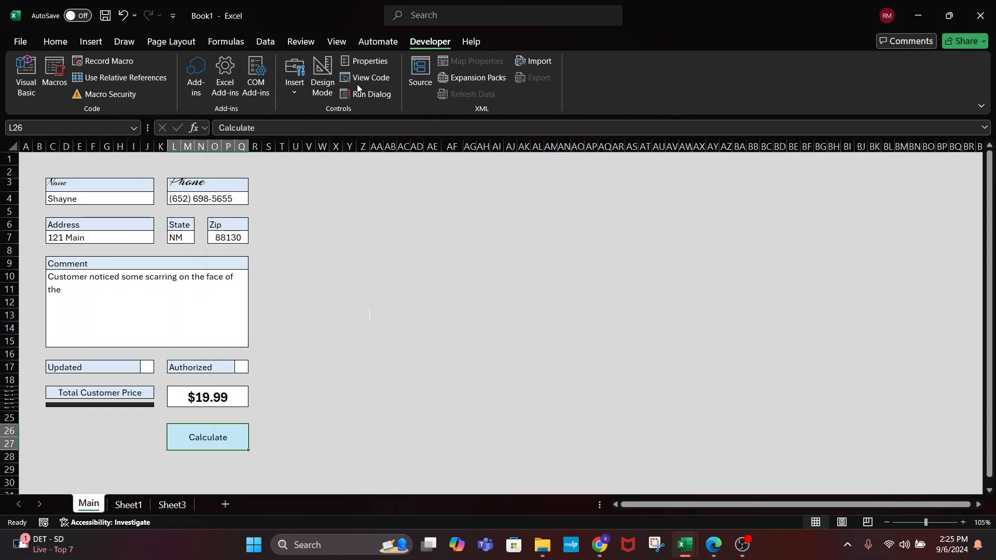
Open the controls list and close it without inserting a control
{"action": "left_click", "coordinate": [290, 88]}
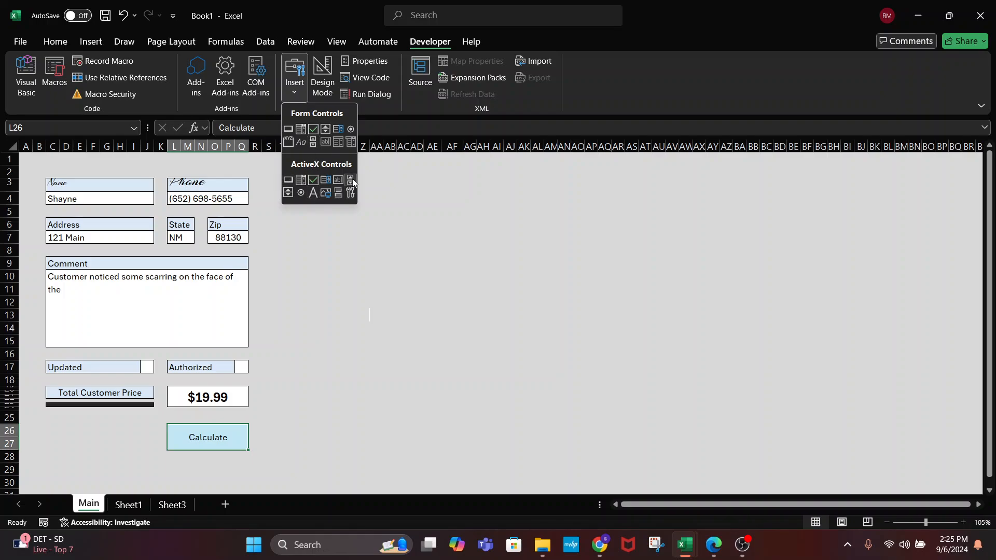
{"action": "left_click", "coordinate": [304, 285]}
{"action": "double_click", "coordinate": [214, 437]}
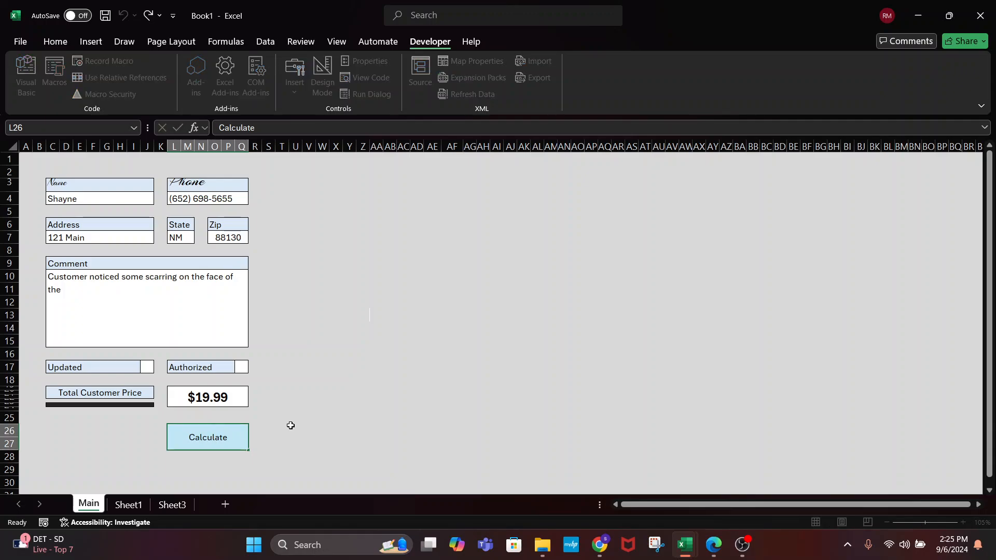
{"action": "left_click", "coordinate": [290, 425]}
{"action": "left_click", "coordinate": [300, 94]}
{"action": "left_click", "coordinate": [296, 95]}
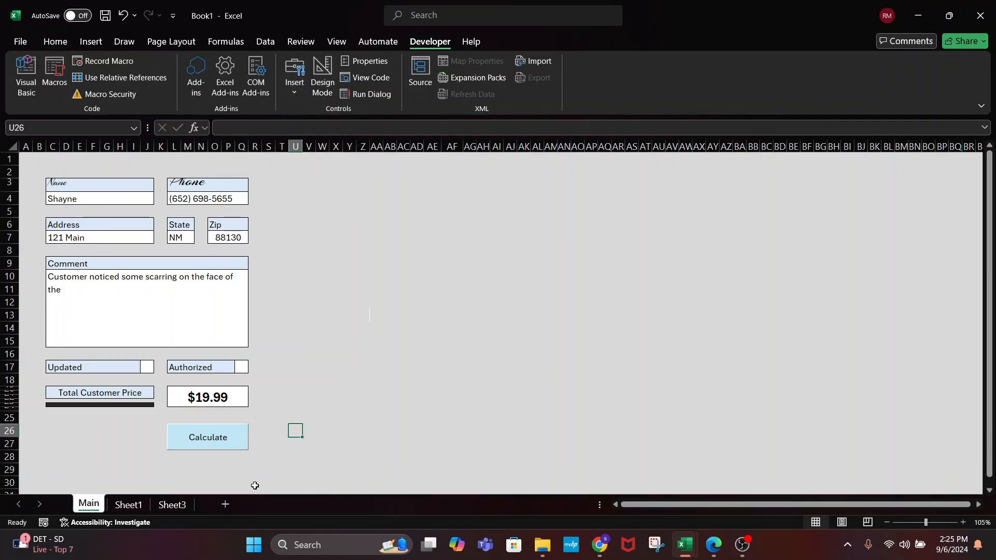
Inspect the Calculate cell, the NM state cell and nearby empty cells
{"action": "left_click", "coordinate": [210, 432]}
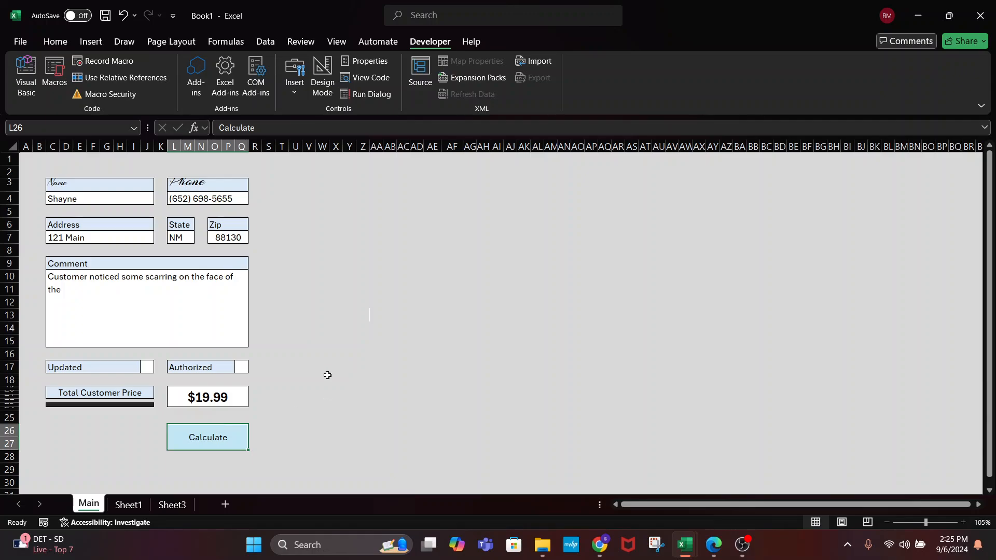
{"action": "left_click", "coordinate": [321, 354]}
{"action": "left_click", "coordinate": [198, 436]}
{"action": "left_click", "coordinate": [309, 288]}
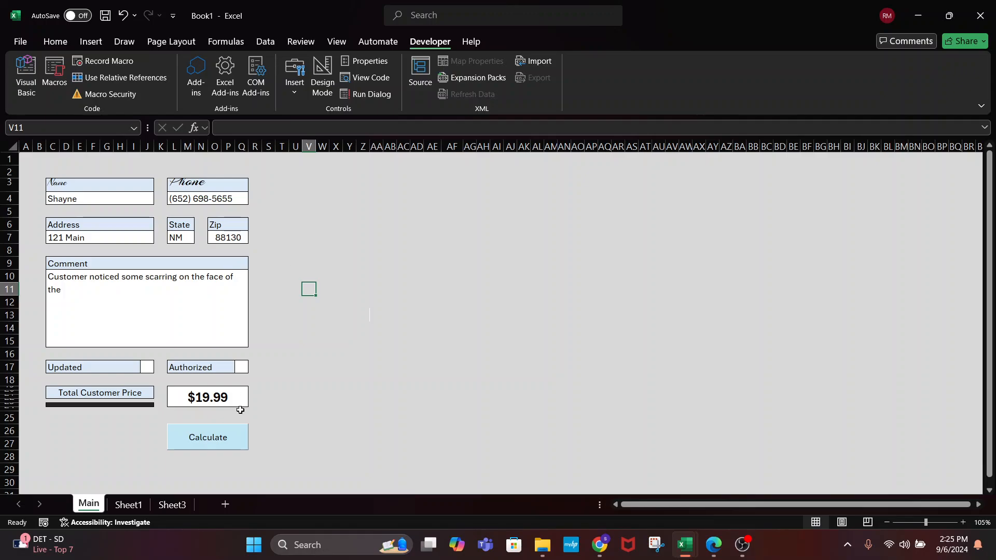
{"action": "left_click", "coordinate": [188, 236]}
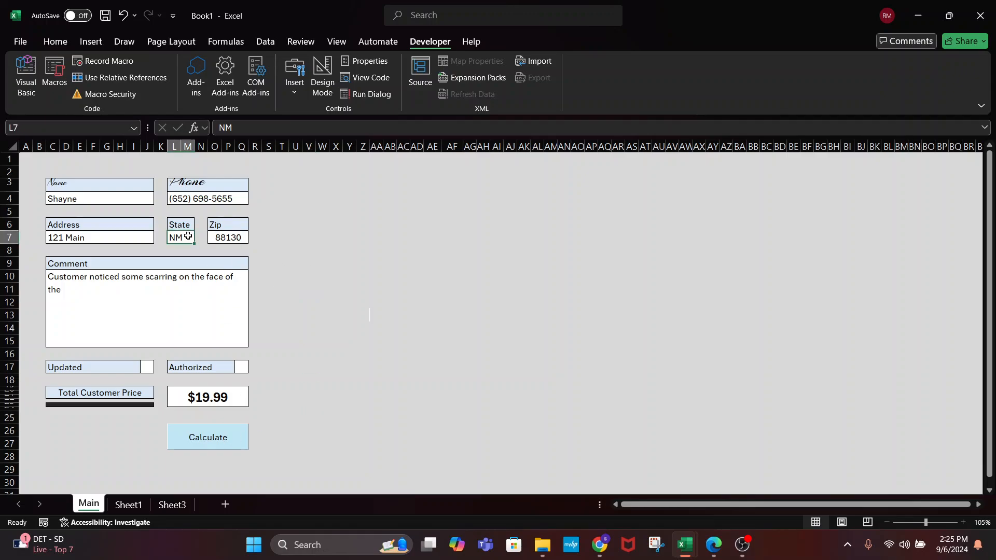
{"action": "left_click", "coordinate": [323, 330]}
Compare the Updated box cell J17 with the Authorized box cell Q17
{"action": "left_click", "coordinate": [147, 366]}
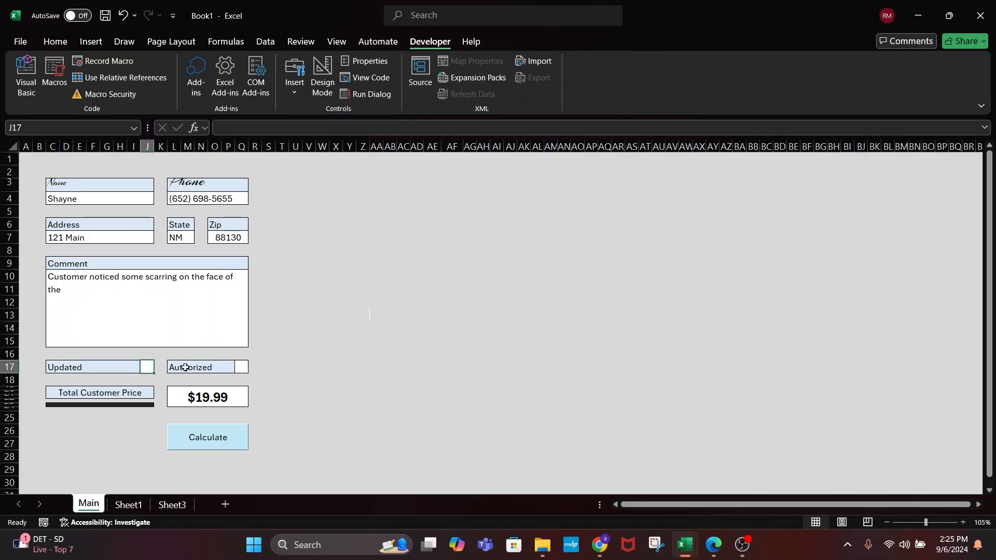
{"action": "left_click", "coordinate": [243, 367]}
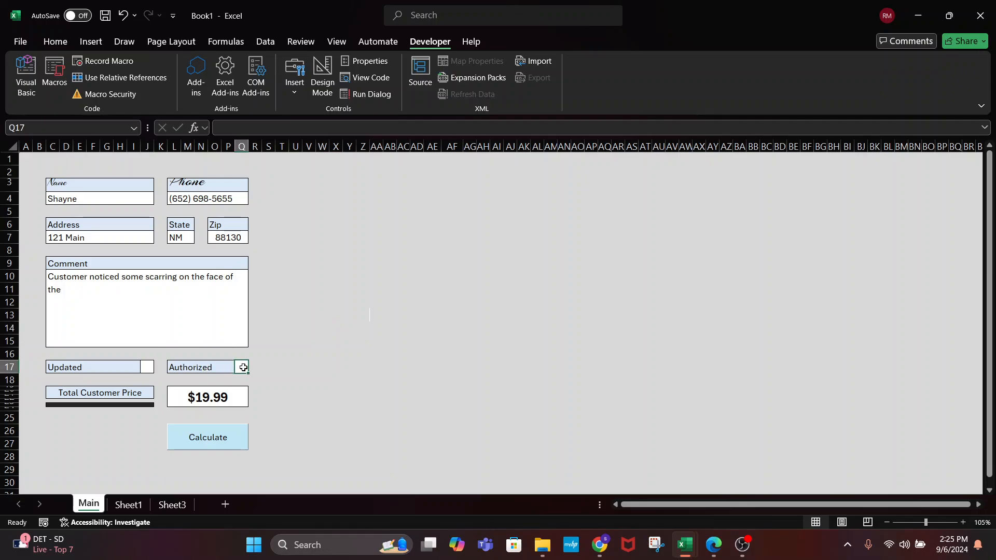
{"action": "left_click", "coordinate": [232, 430]}
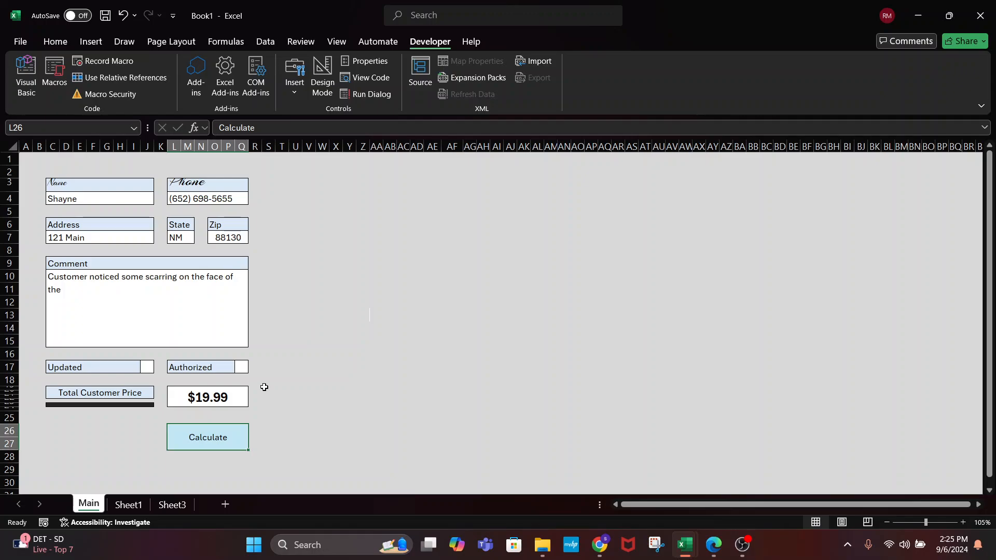
{"action": "left_click", "coordinate": [145, 371]}
{"action": "left_click", "coordinate": [242, 367]}
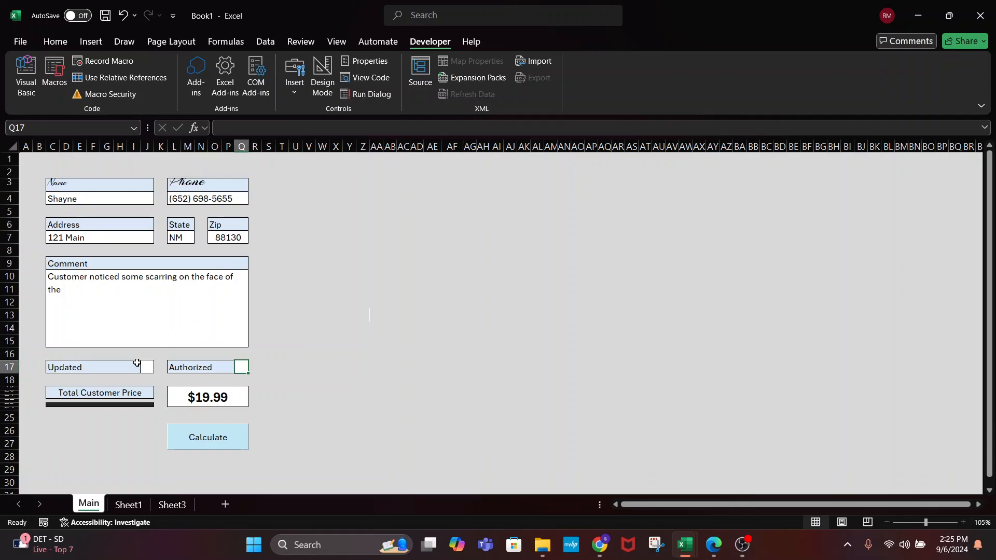
{"action": "left_click", "coordinate": [149, 369]}
{"action": "left_click", "coordinate": [242, 371]}
{"action": "left_click", "coordinate": [147, 366]}
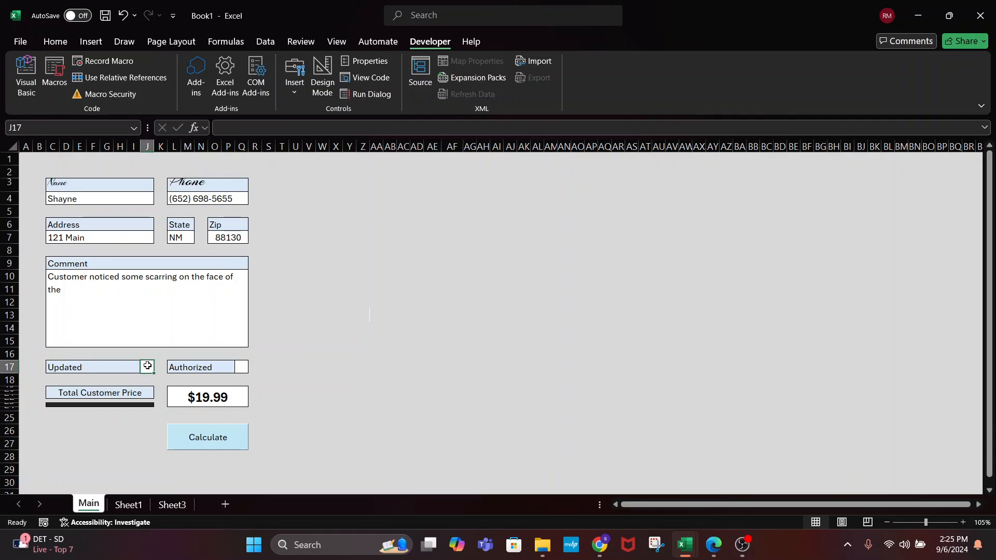
{"action": "left_click", "coordinate": [243, 368]}
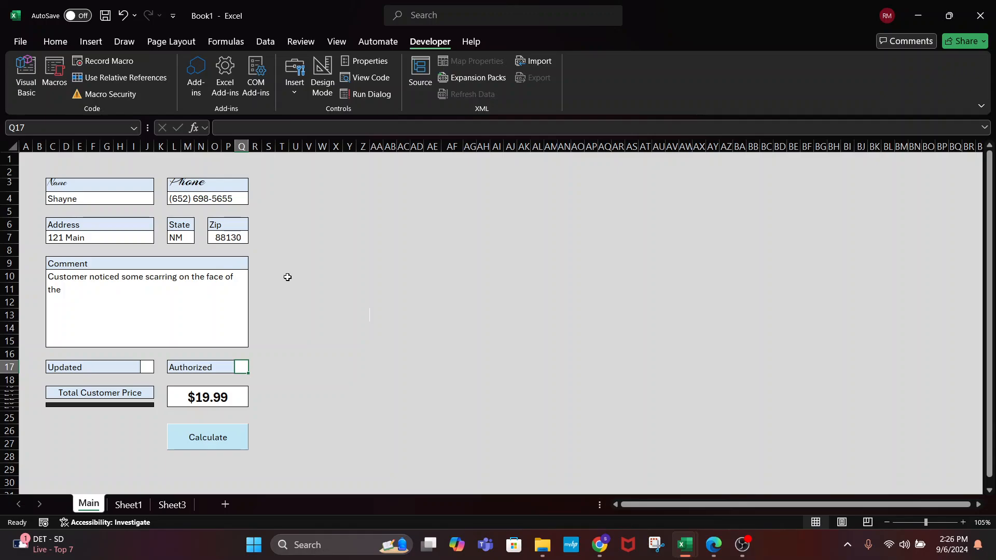
Select V8:AA8 and merge it into one centred cell
{"action": "left_click", "coordinate": [309, 254]}
{"action": "left_click_drag", "start_coordinate": [309, 254], "coordinate": [381, 251]}
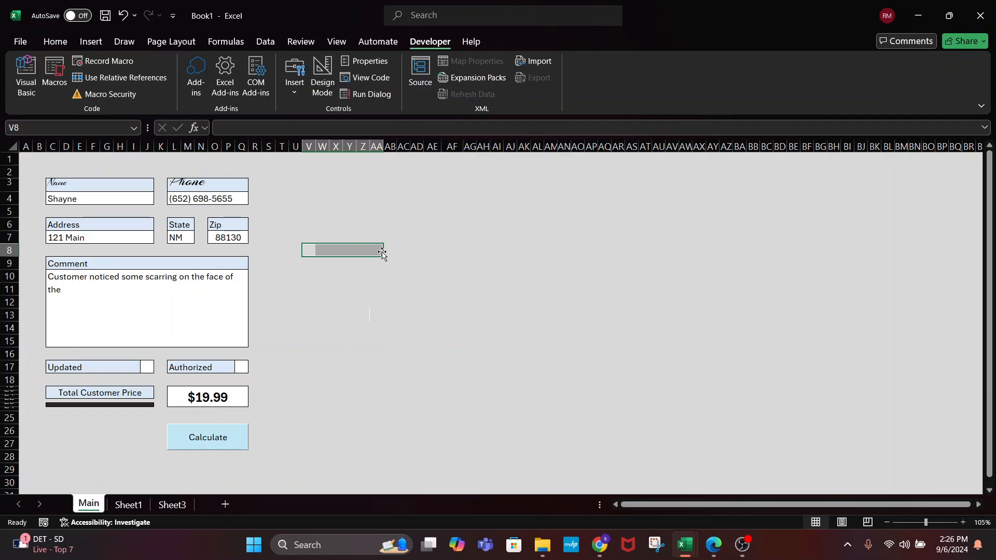
{"action": "left_click", "coordinate": [55, 41]}
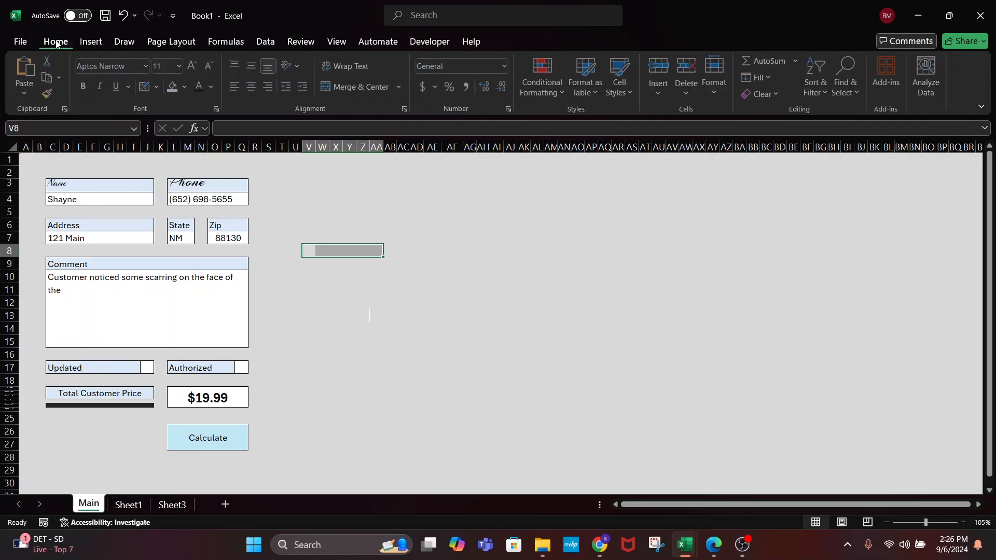
{"action": "left_click", "coordinate": [332, 88]}
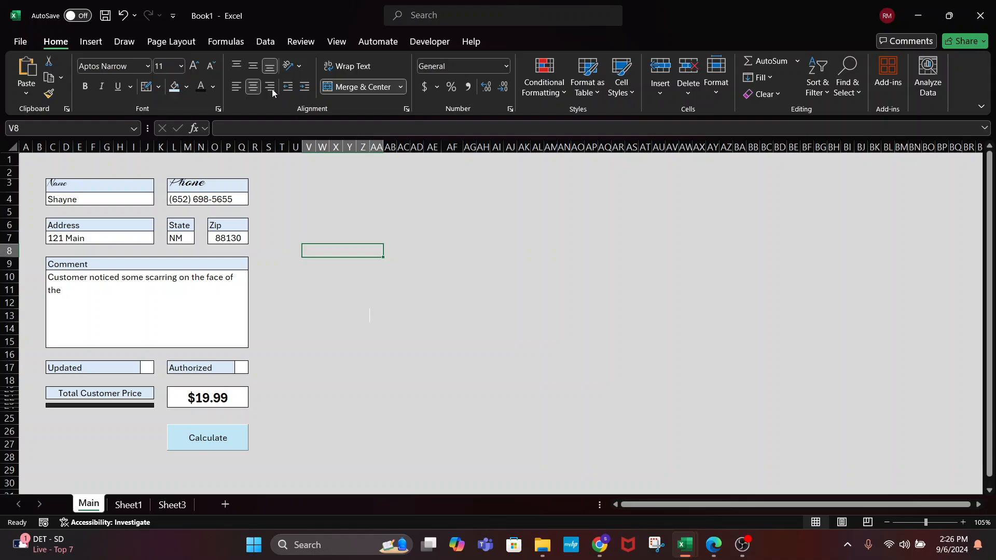
Left-align V8, label it 'Favorite Color', and enter 'Red' in the next cell
{"action": "left_click", "coordinate": [236, 88]}
{"action": "type", "text": "F"}
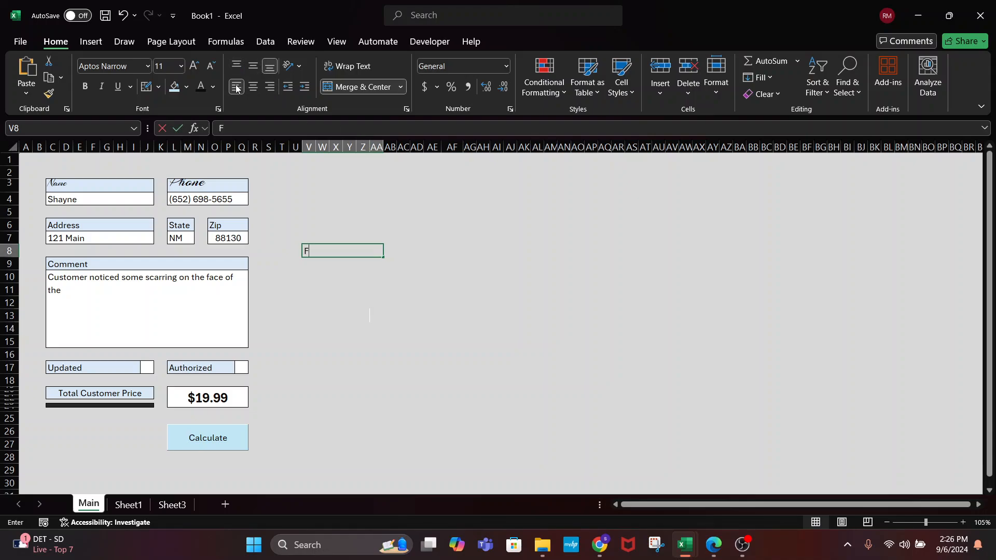
{"action": "type", "text": "acvo"}
{"action": "key", "text": "BackSpace"}
{"action": "key", "text": "BackSpace"}
{"action": "key", "text": "BackSpace"}
{"action": "type", "text": "vor"}
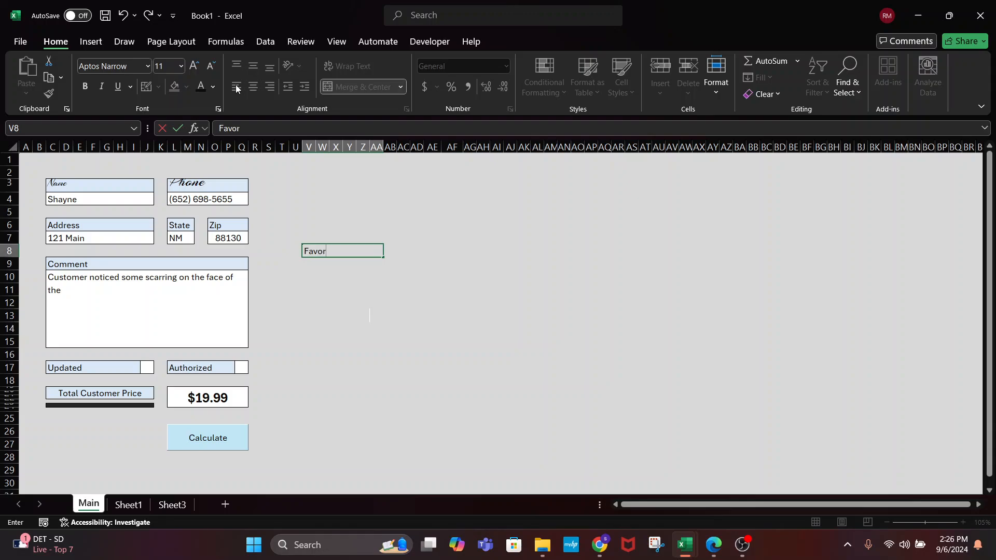
{"action": "type", "text": "ite Coo"}
{"action": "type", "text": "or"}
{"action": "key", "text": "Tab"}
{"action": "key", "text": "Tab"}
{"action": "type", "text": "`"}
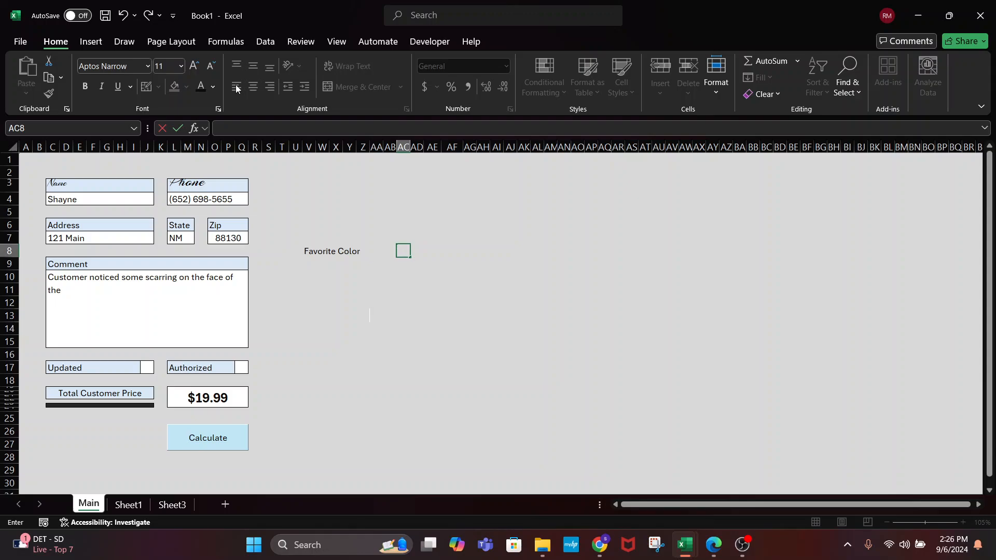
{"action": "type", "text": "Red"}
{"action": "key", "text": "Tab"}
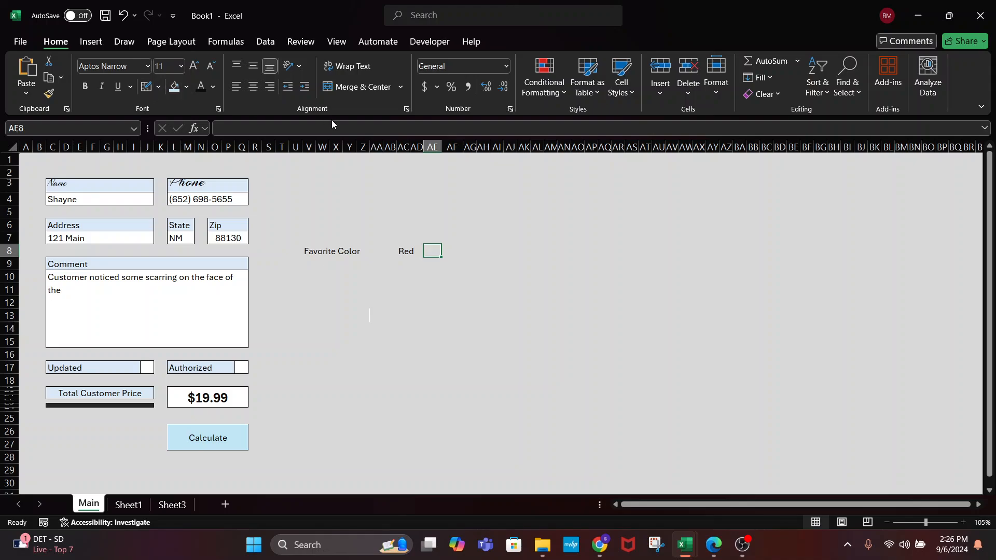
Set the width of column AE to 2
{"action": "left_click", "coordinate": [434, 147]}
{"action": "right_click", "coordinate": [435, 146]}
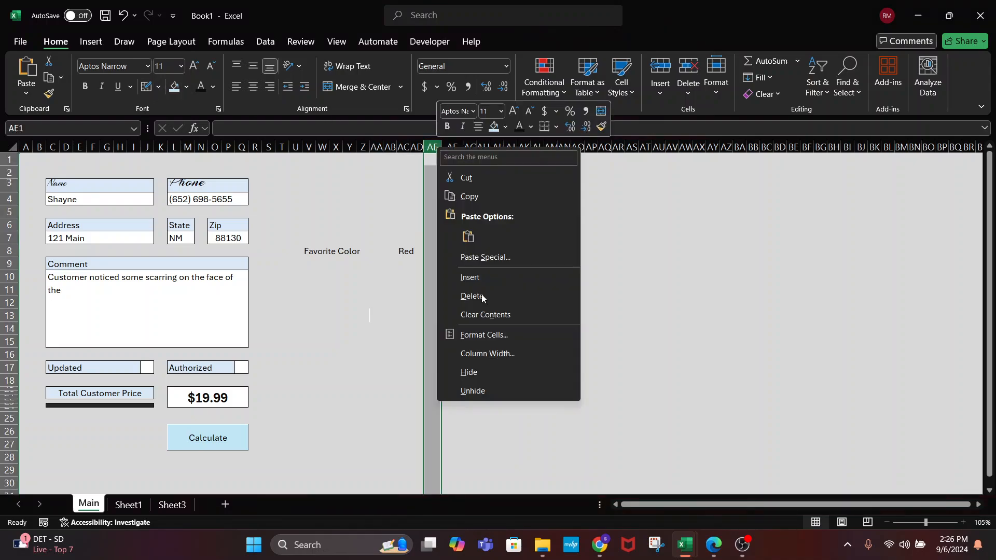
{"action": "left_click", "coordinate": [501, 353]}
{"action": "type", "text": "2"}
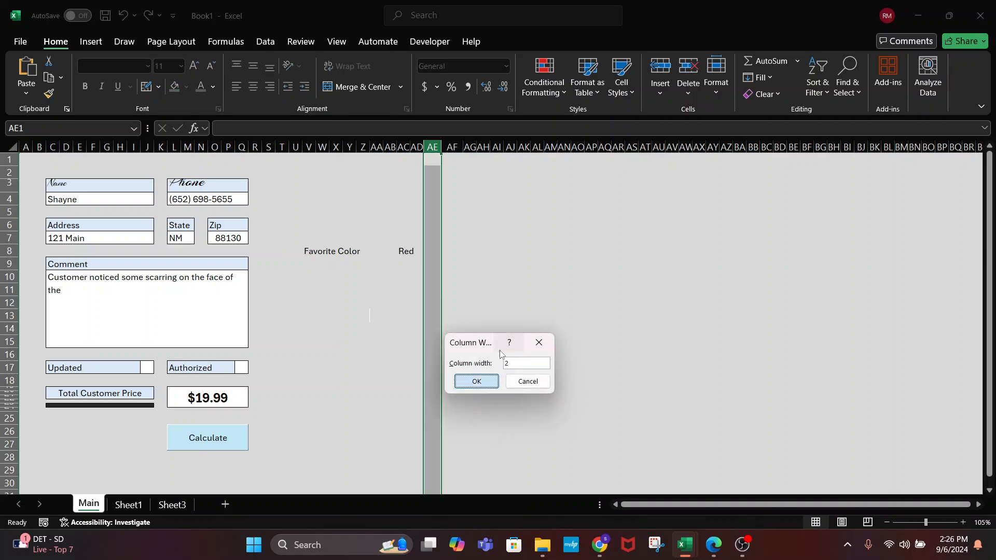
{"action": "key", "text": "Return"}
Centre AE8 and give it an outside border and white fill as the Red box
{"action": "left_click", "coordinate": [431, 251]}
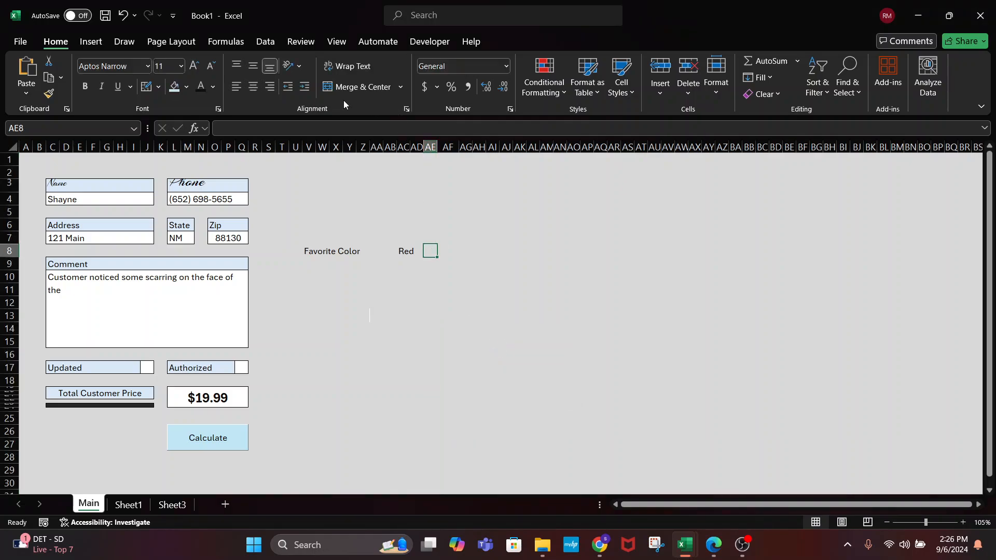
{"action": "left_click", "coordinate": [253, 87]}
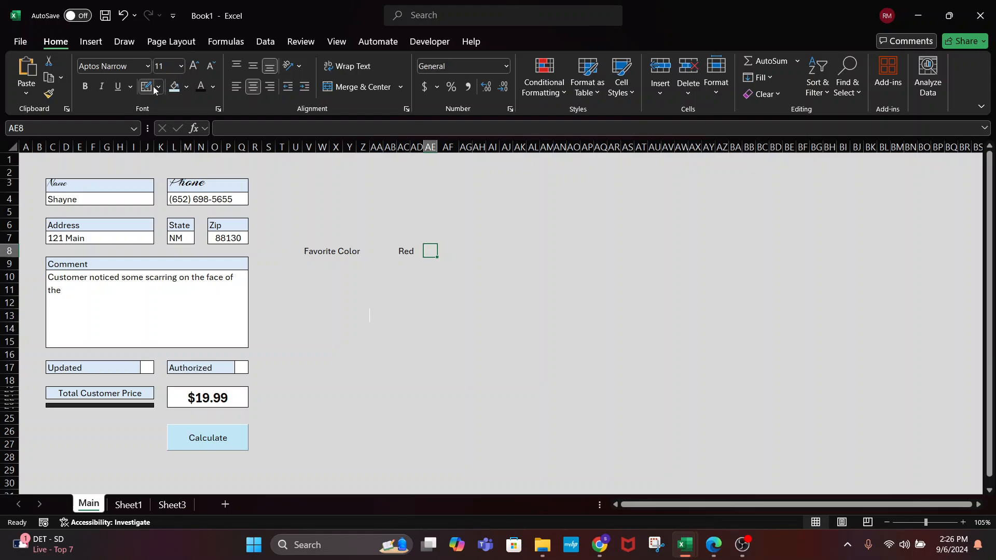
{"action": "left_click", "coordinate": [155, 89]}
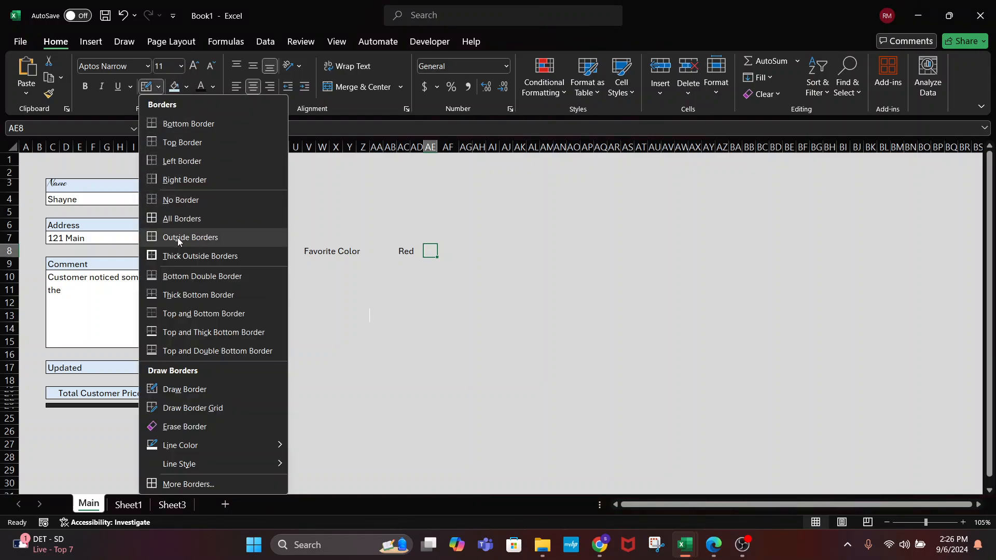
{"action": "left_click", "coordinate": [174, 232]}
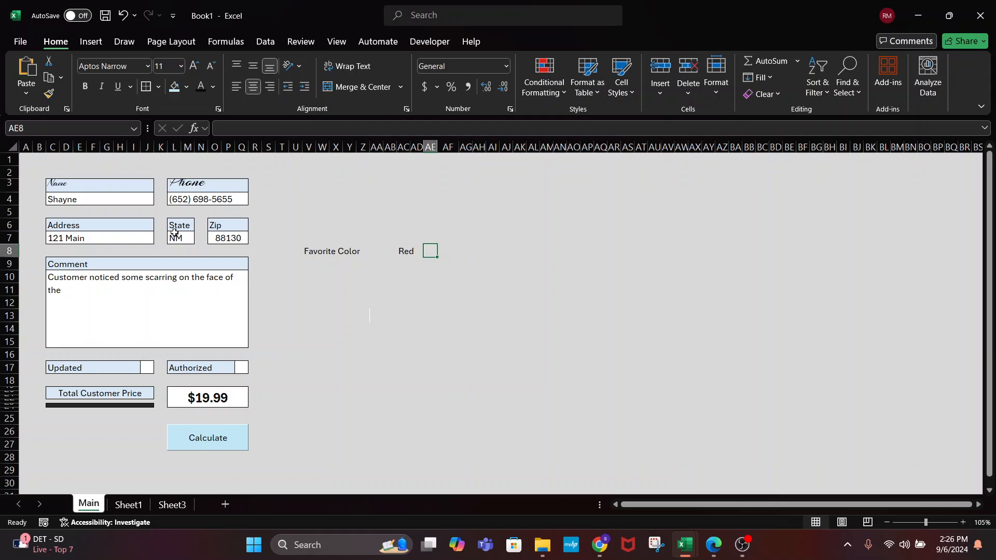
{"action": "left_click", "coordinate": [190, 87]}
{"action": "left_click", "coordinate": [179, 120]}
Enter 'Orange' in AG8, correcting the misspelling
{"action": "left_click", "coordinate": [461, 250]}
{"action": "type", "text": "Orangte"}
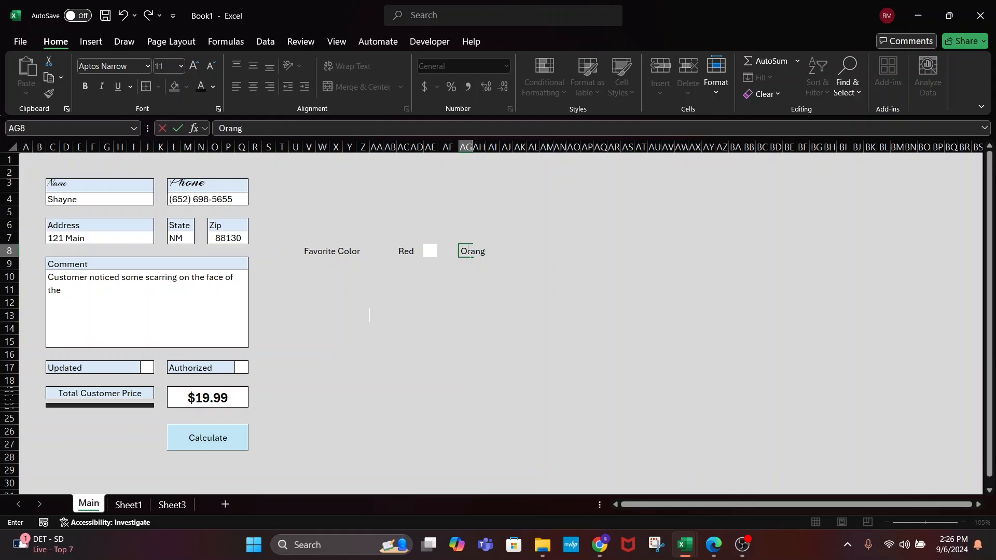
{"action": "key", "text": "Right"}
{"action": "key", "text": "Right"}
{"action": "key", "text": "Right"}
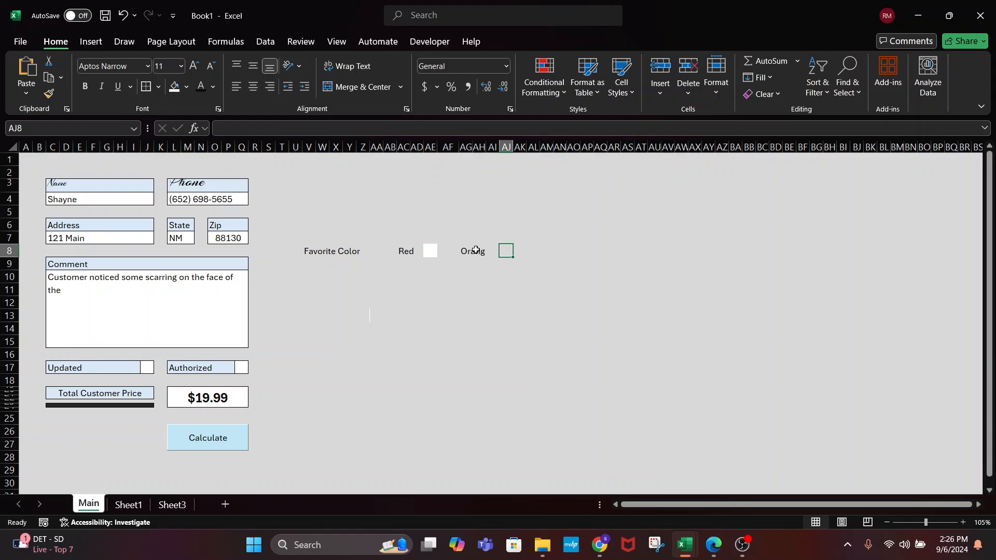
{"action": "left_click", "coordinate": [476, 249]}
{"action": "double_click", "coordinate": [476, 250]}
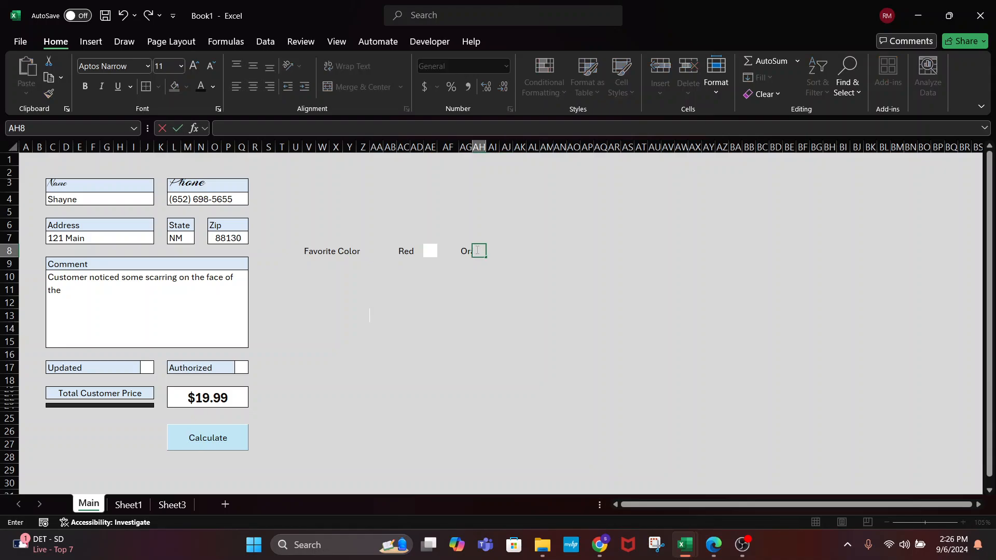
{"action": "key", "text": "Left"}
{"action": "type", "text": "Orange"}
{"action": "key", "text": "Right"}
{"action": "key", "text": "Right"}
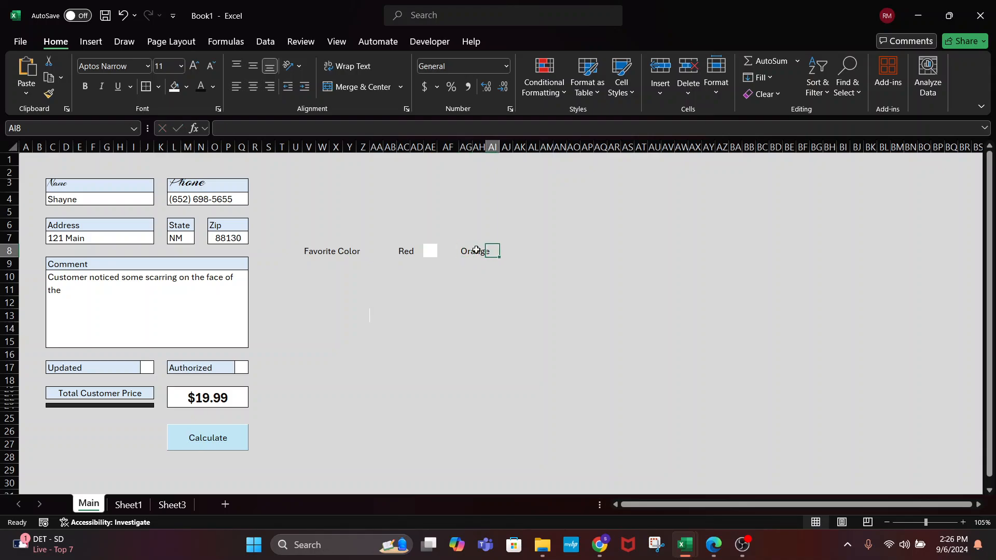
{"action": "key", "text": "Right"}
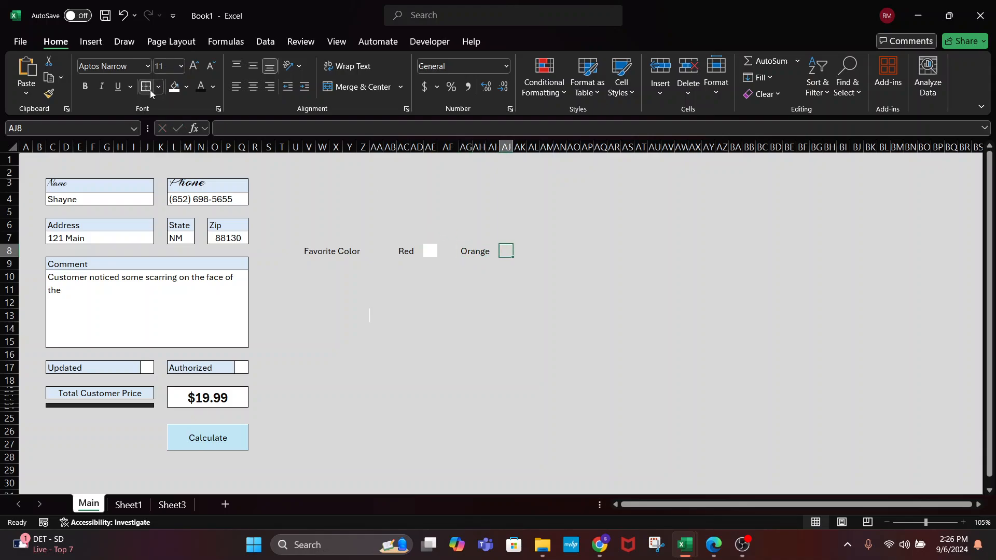
Change the label in V8 to 'Favorite Color:' with a colon
{"action": "left_click", "coordinate": [464, 317]}
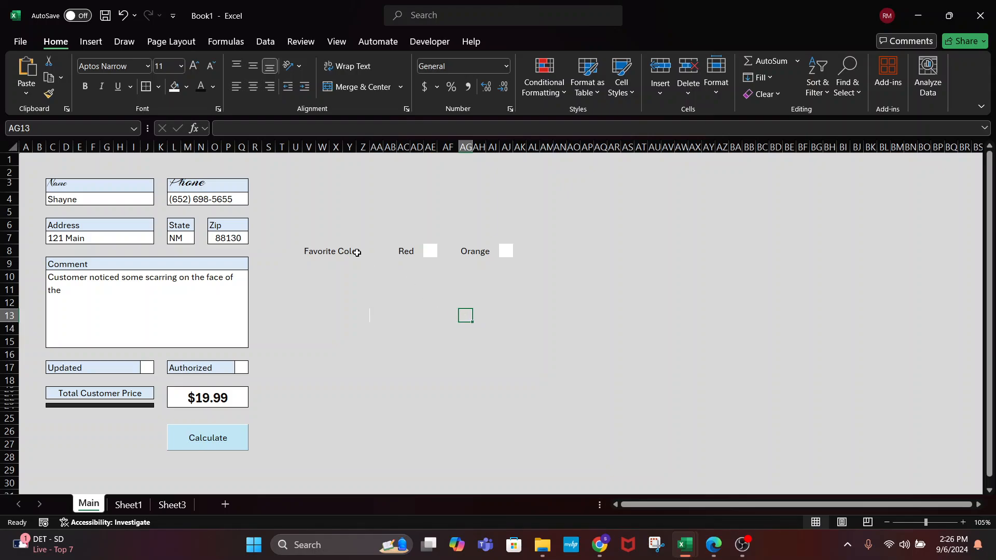
{"action": "left_click", "coordinate": [356, 254]}
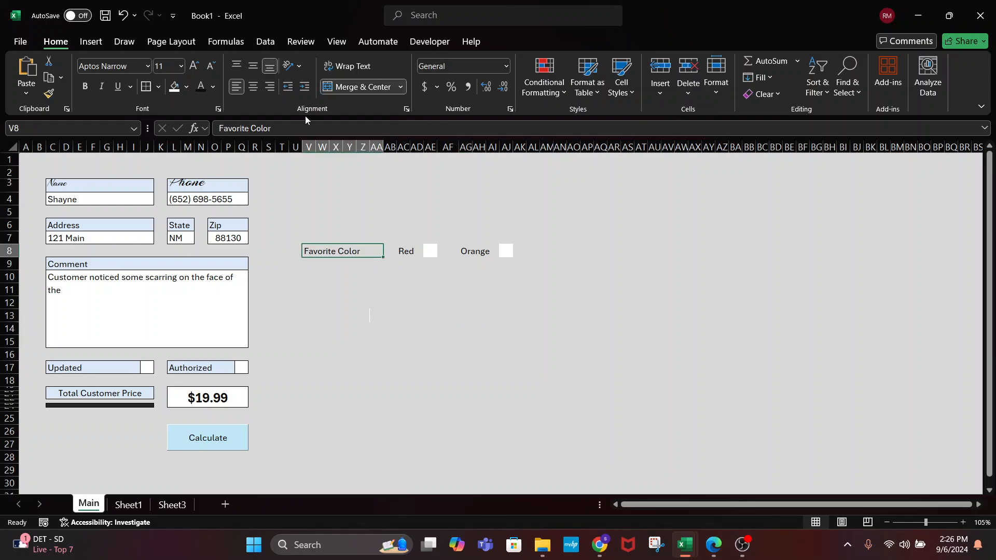
{"action": "left_click", "coordinate": [299, 128]}
{"action": "key", "text": "Return"}
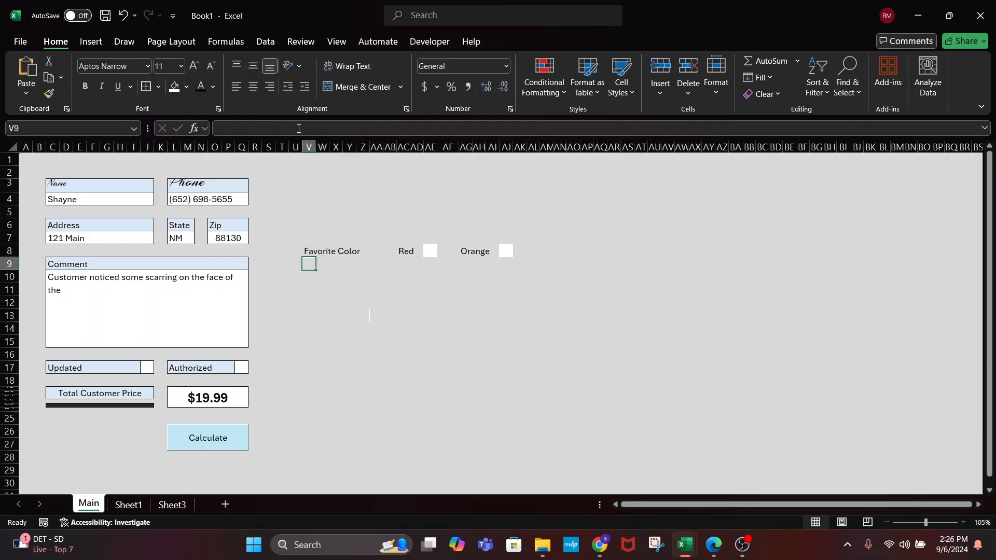
{"action": "left_click", "coordinate": [306, 251]}
{"action": "left_click", "coordinate": [301, 125]}
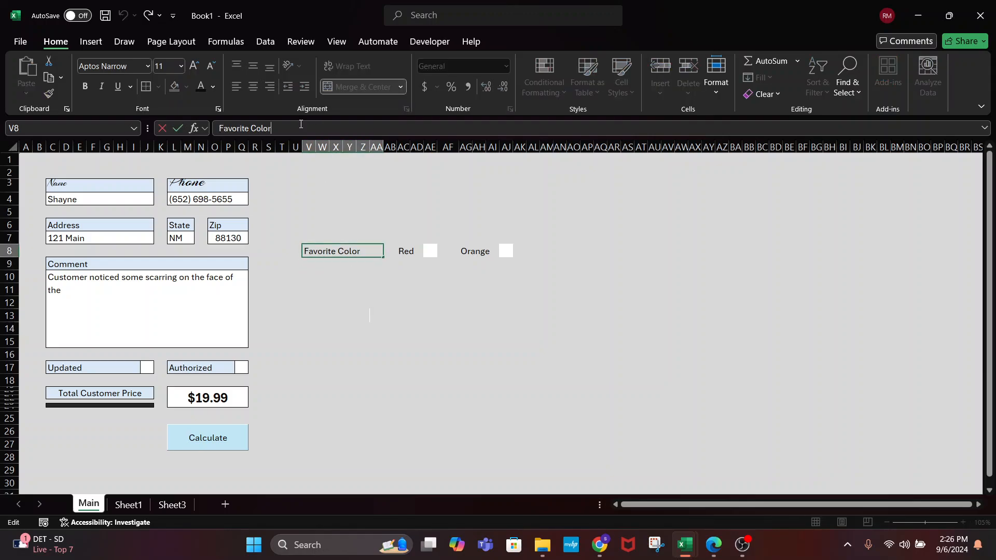
{"action": "key", "text": "Return"}
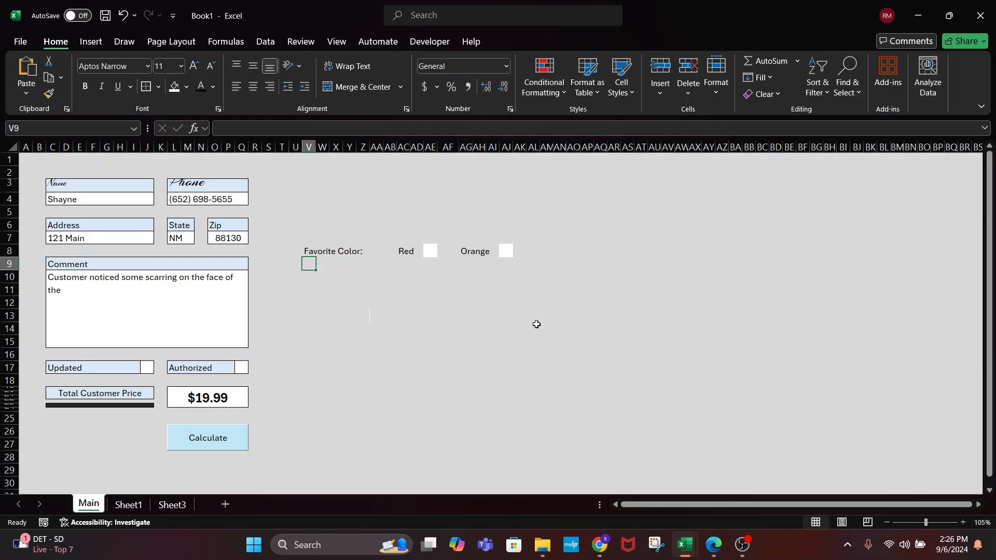
Set the border line colour to Automatic and border the Red check box
{"action": "left_click", "coordinate": [431, 253]}
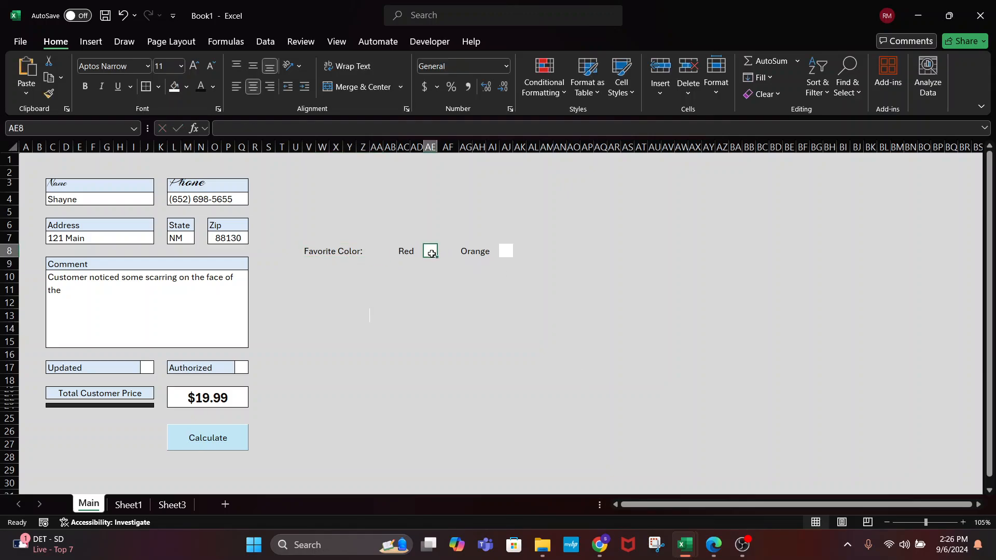
{"action": "left_click", "coordinate": [158, 87]}
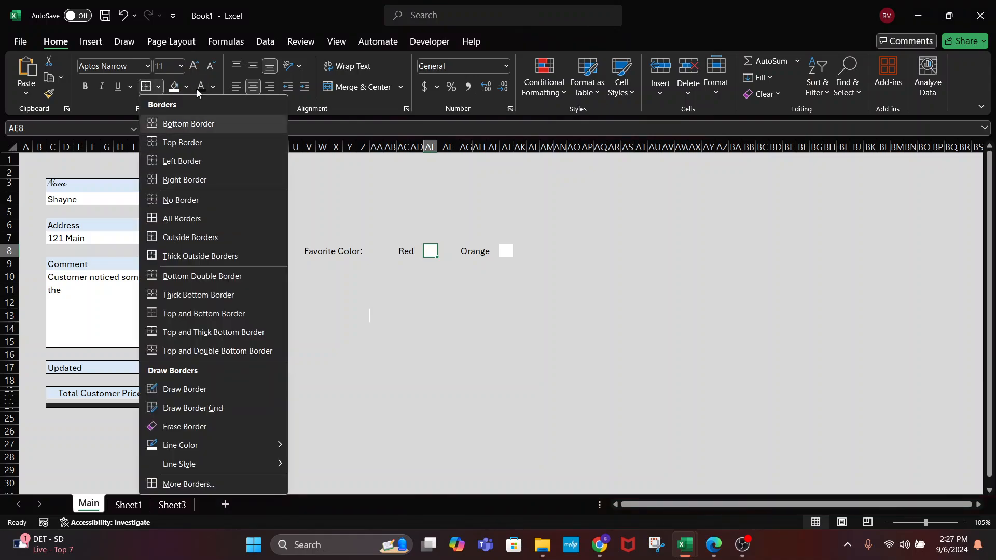
{"action": "mouse_move", "coordinate": [195, 463]}
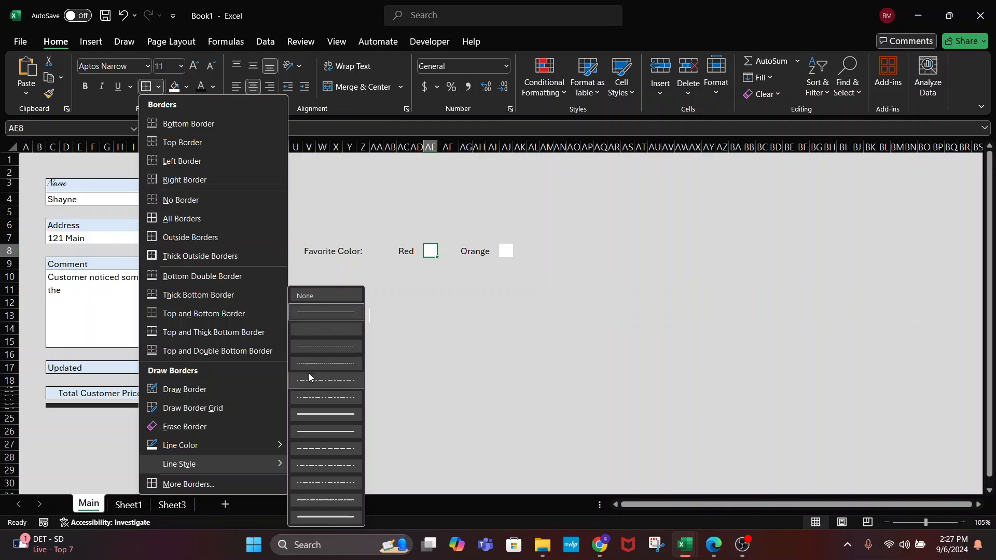
{"action": "mouse_move", "coordinate": [273, 453]}
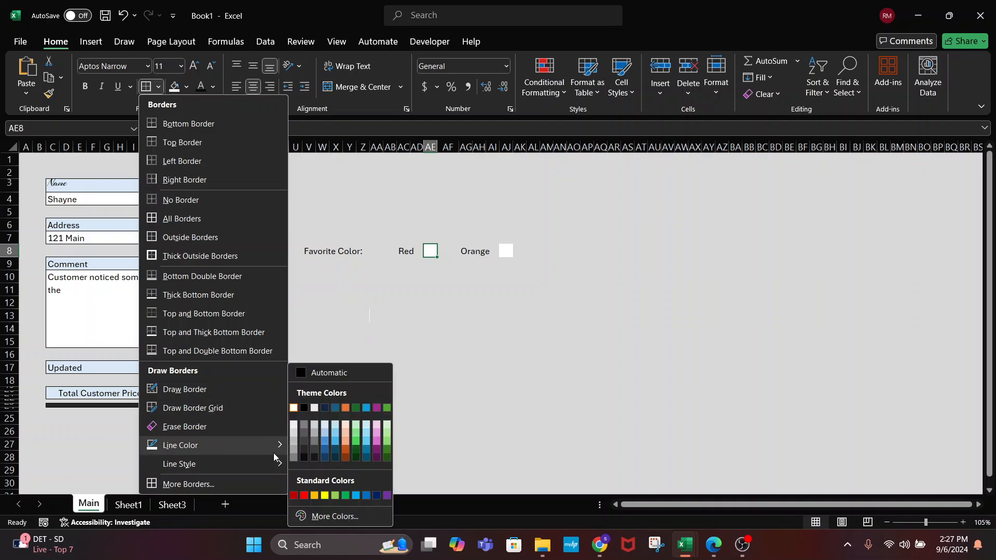
{"action": "left_click", "coordinate": [303, 373]}
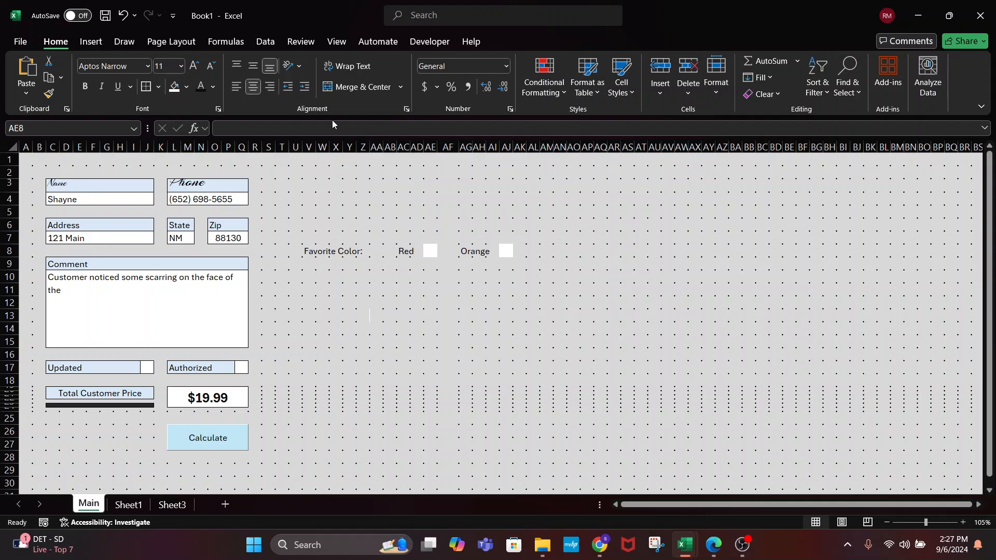
{"action": "left_click", "coordinate": [145, 86]}
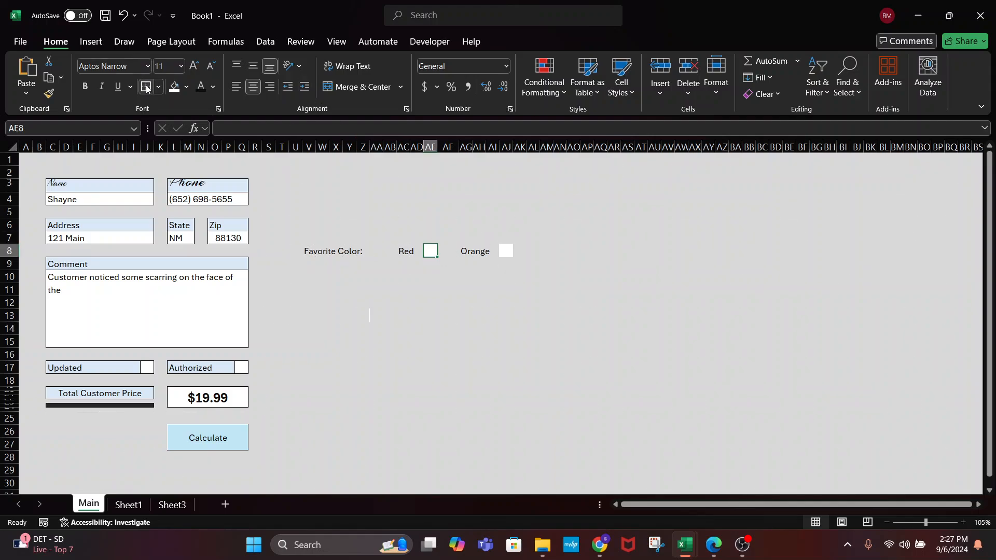
Apply the same border to the Orange check box cell
{"action": "left_click", "coordinate": [506, 244]}
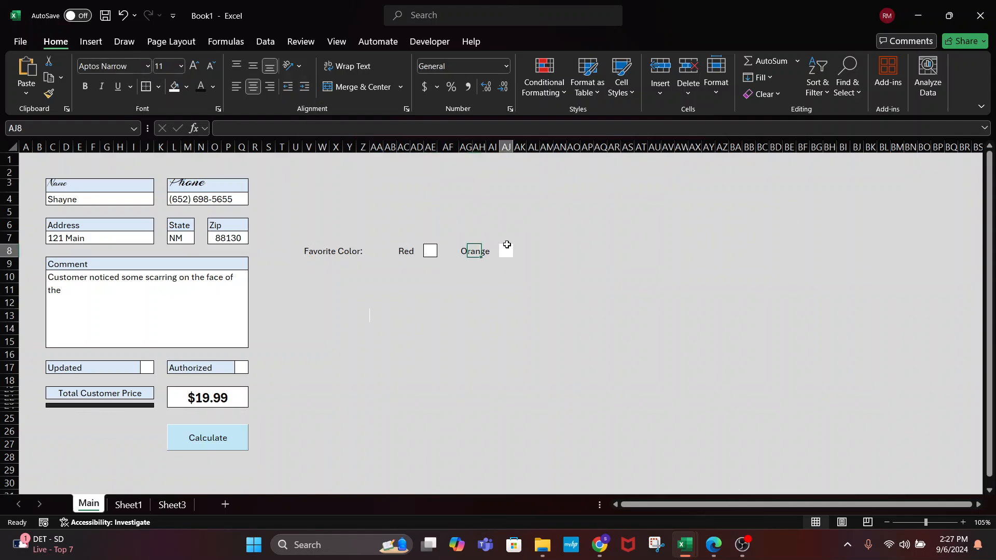
{"action": "left_click", "coordinate": [146, 86]}
{"action": "left_click", "coordinate": [464, 289]}
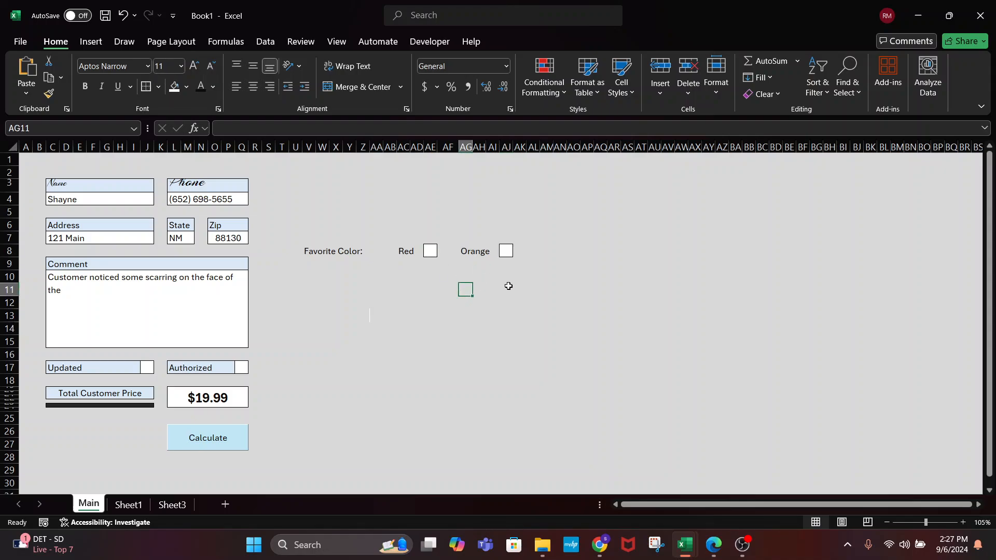
{"action": "left_click", "coordinate": [508, 253]}
{"action": "left_click", "coordinate": [433, 254]}
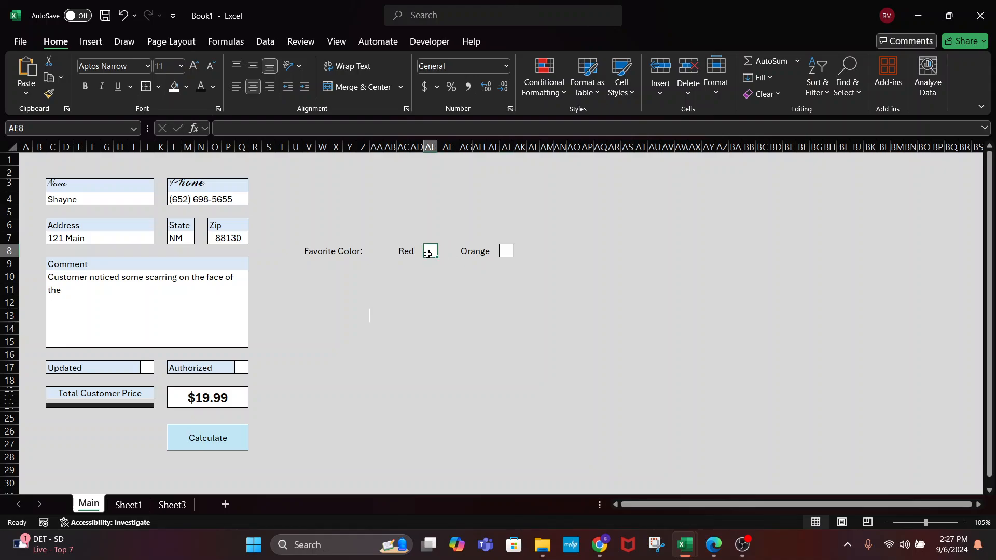
Narrow columns AD and AI to tighten the gaps in the colour row
{"action": "left_click", "coordinate": [417, 147]}
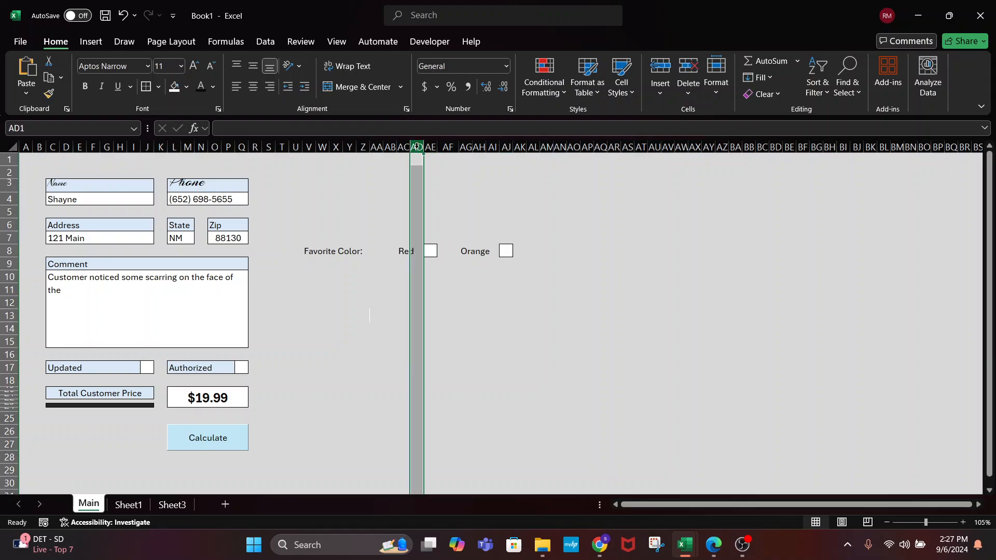
{"action": "left_click_drag", "start_coordinate": [423, 147], "coordinate": [417, 147]}
{"action": "left_click", "coordinate": [486, 147]}
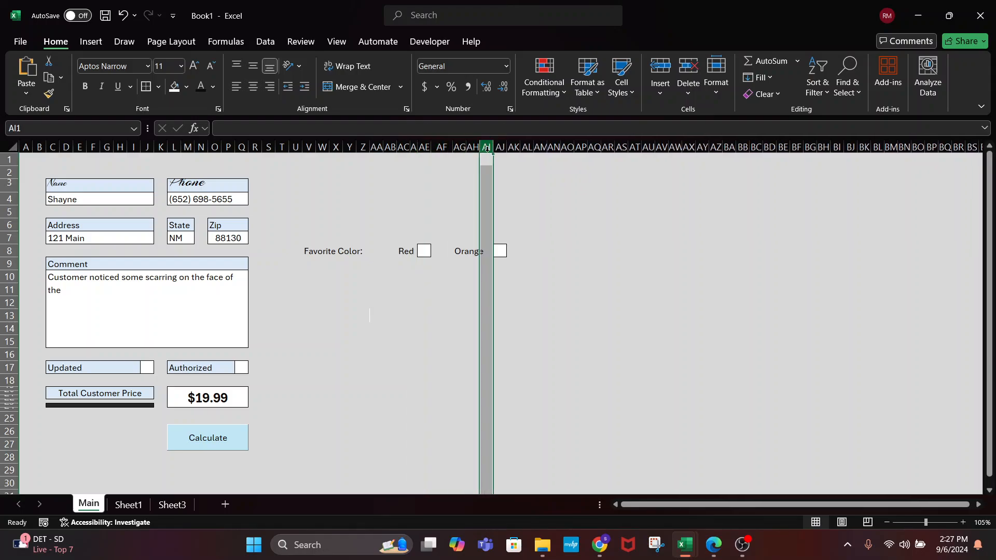
{"action": "left_click_drag", "start_coordinate": [493, 150], "coordinate": [488, 151]}
{"action": "left_click", "coordinate": [433, 289]}
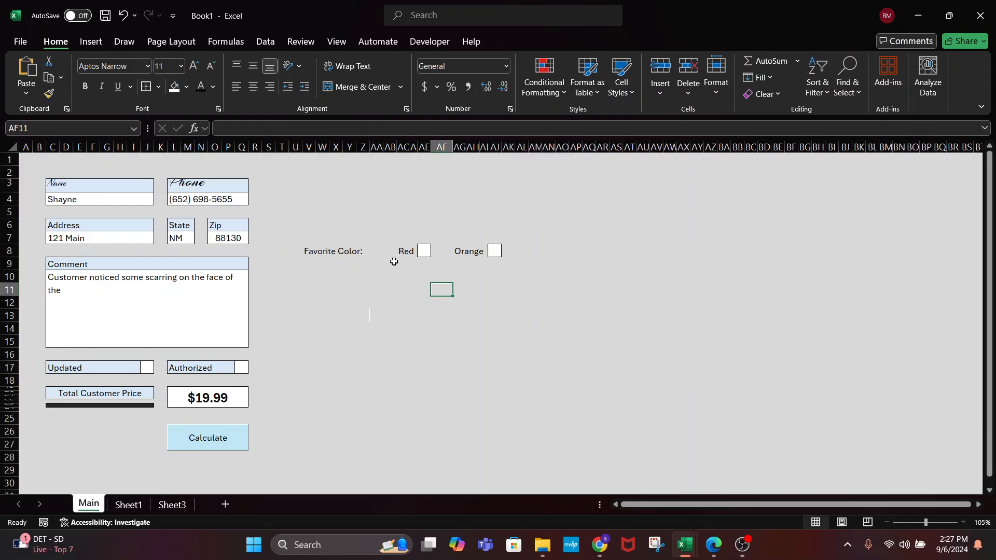
Merge the Orange label cells starting at AG8 into one cell
{"action": "left_click", "coordinate": [433, 248]}
{"action": "left_click", "coordinate": [424, 250]}
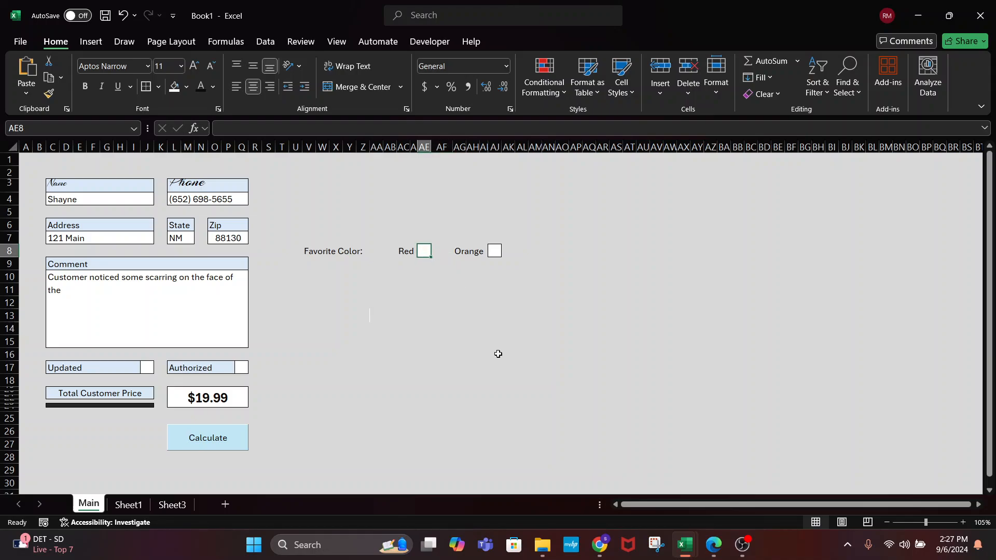
{"action": "left_click", "coordinate": [466, 256]}
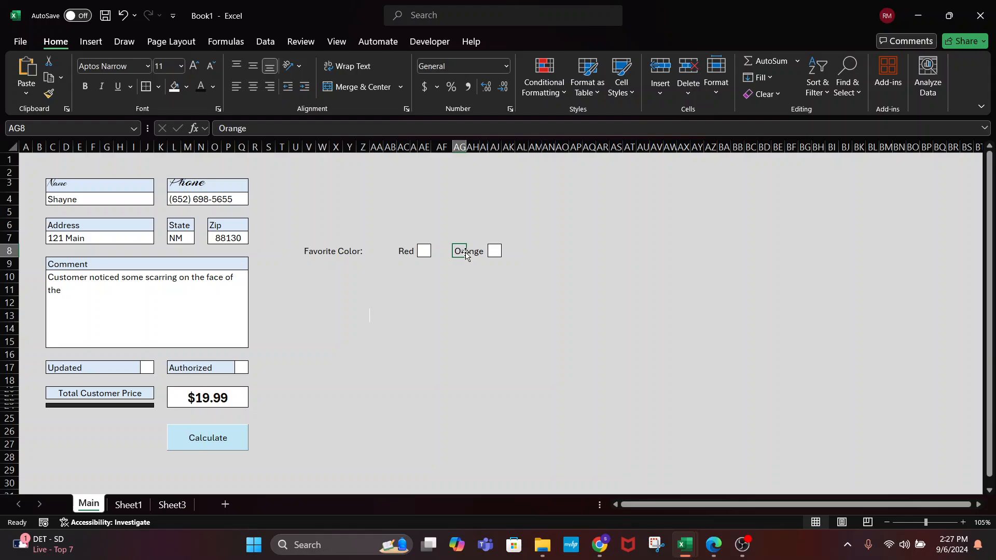
{"action": "left_click_drag", "start_coordinate": [459, 250], "coordinate": [487, 251]}
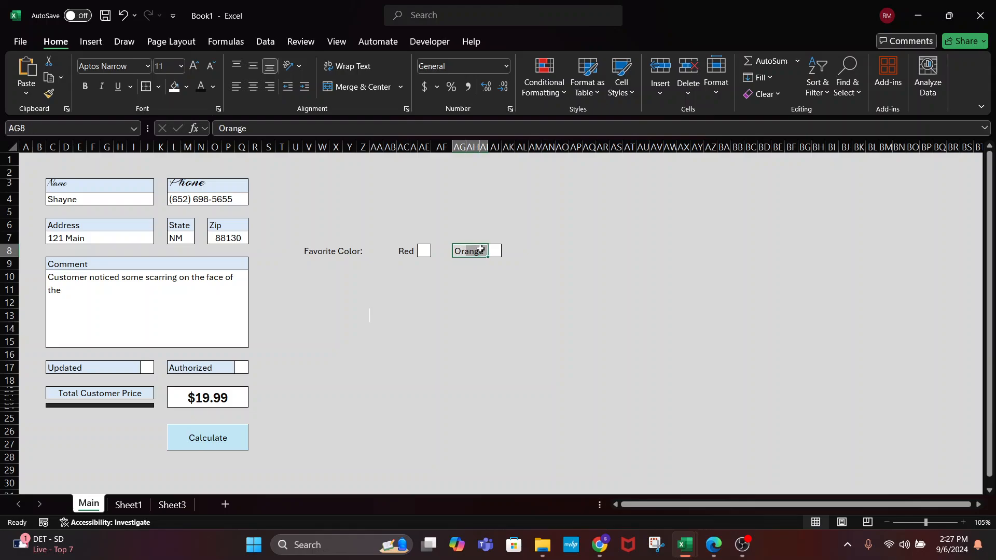
{"action": "left_click", "coordinate": [360, 89]}
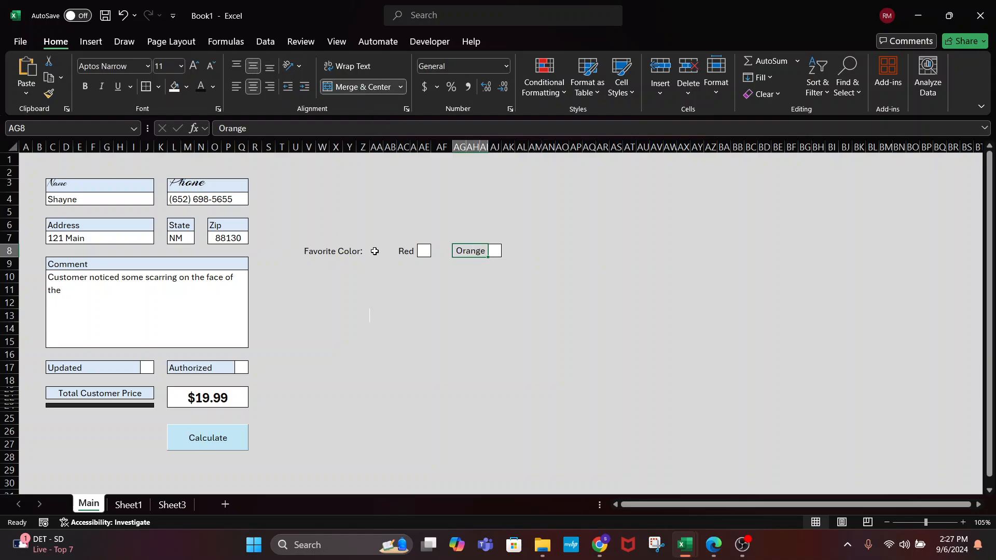
Review the Red label cells beside the Red box
{"action": "left_click", "coordinate": [401, 252]}
{"action": "left_click_drag", "start_coordinate": [409, 252], "coordinate": [412, 250]}
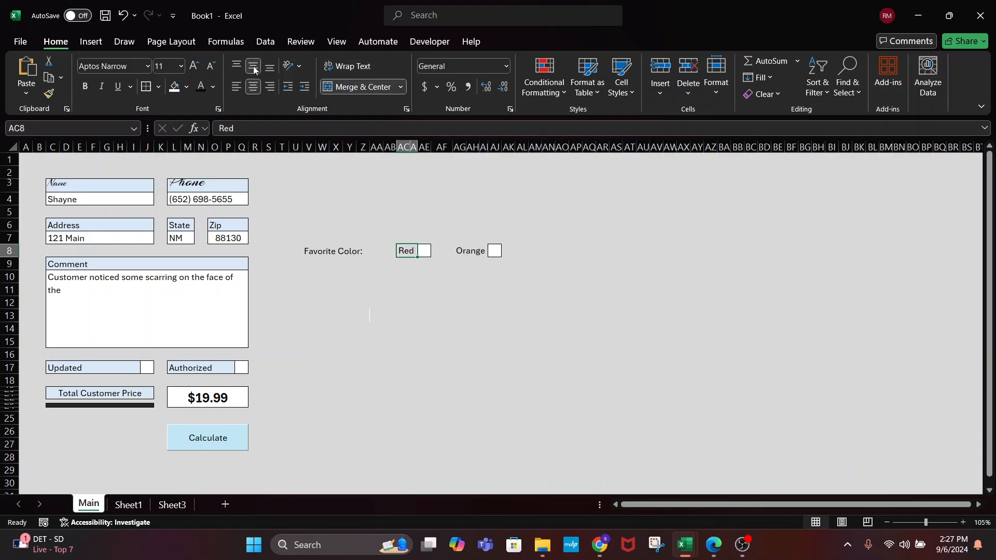
{"action": "left_click", "coordinate": [522, 405]}
{"action": "left_click", "coordinate": [407, 251]}
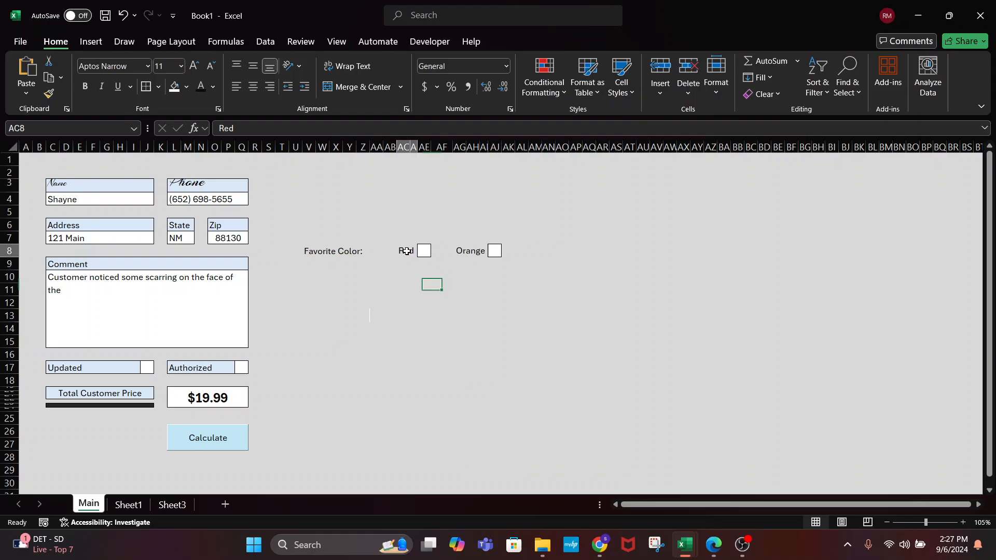
{"action": "left_click", "coordinate": [485, 320]}
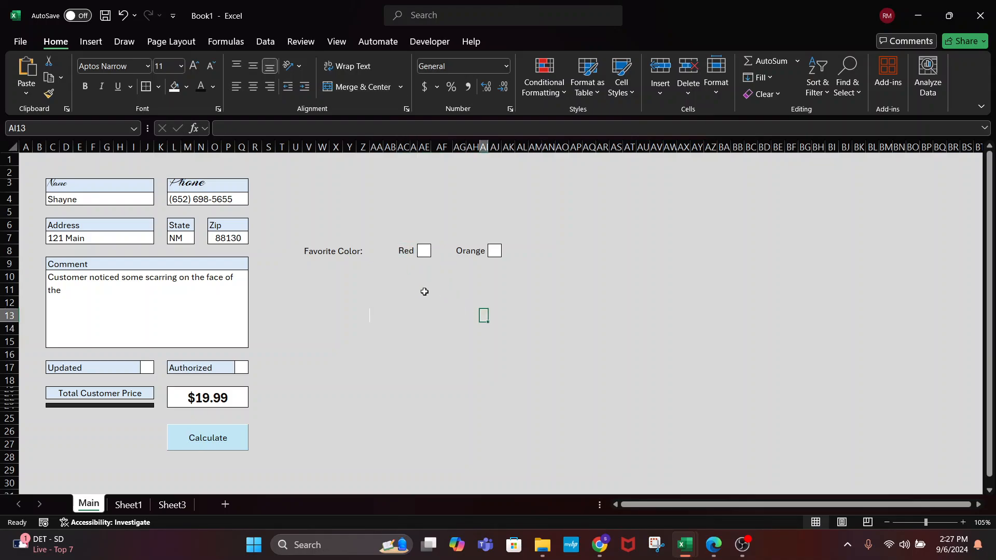
Set the Red box to Wingdings 2 and enter P for a check mark
{"action": "left_click", "coordinate": [423, 252]}
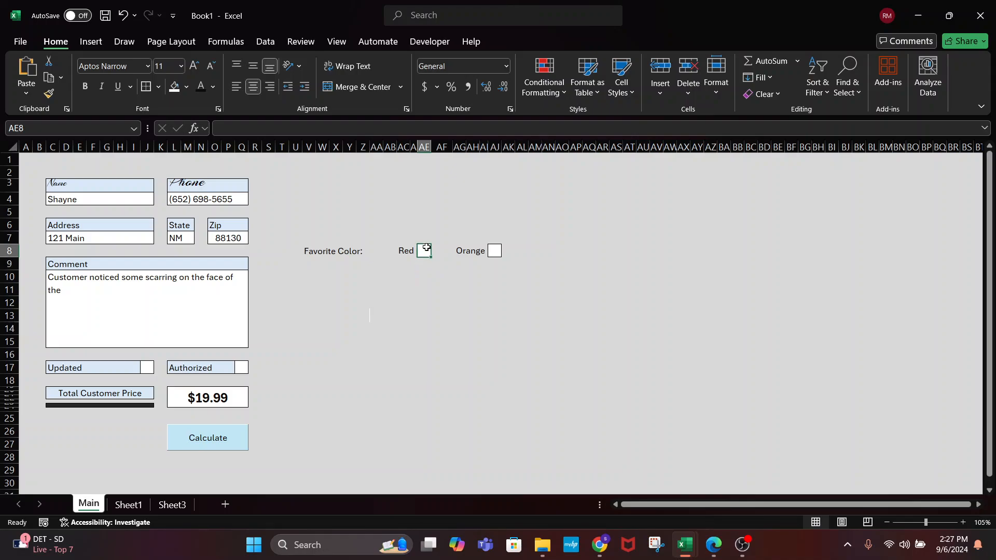
{"action": "left_click", "coordinate": [128, 67]}
{"action": "left_click", "coordinate": [128, 67]}
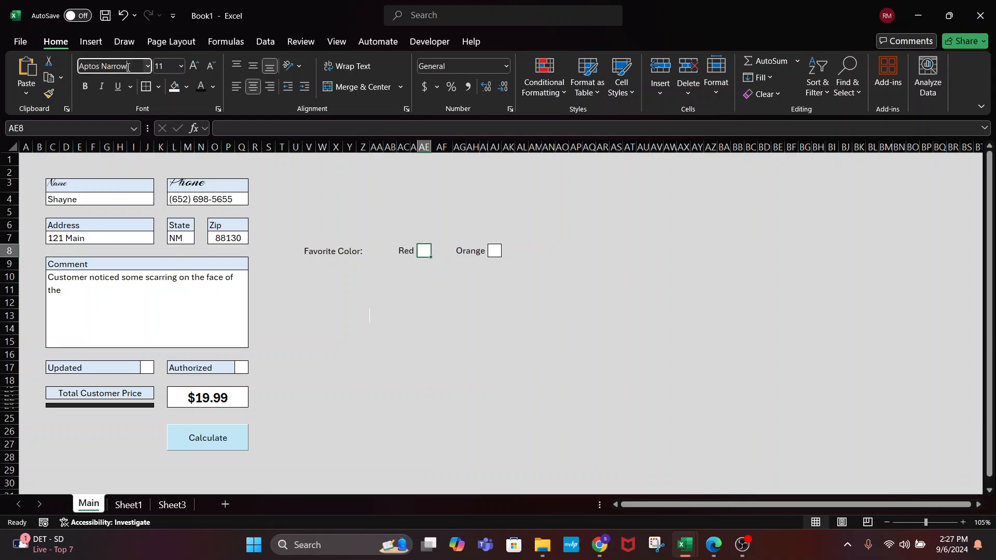
{"action": "key", "text": "BackSpace"}
{"action": "key", "text": "BackSpace"}
{"action": "key", "text": "BackSpace"}
{"action": "key", "text": "BackSpace"}
{"action": "key", "text": "BackSpace"}
{"action": "key", "text": "BackSpace"}
{"action": "key", "text": "BackSpace"}
{"action": "key", "text": "BackSpace"}
{"action": "key", "text": "BackSpace"}
{"action": "key", "text": "BackSpace"}
{"action": "key", "text": "BackSpace"}
{"action": "key", "text": "BackSpace"}
{"action": "key", "text": "BackSpace"}
{"action": "key", "text": "BackSpace"}
{"action": "type", "text": "Wingdin"}
{"action": "key", "text": "Return"}
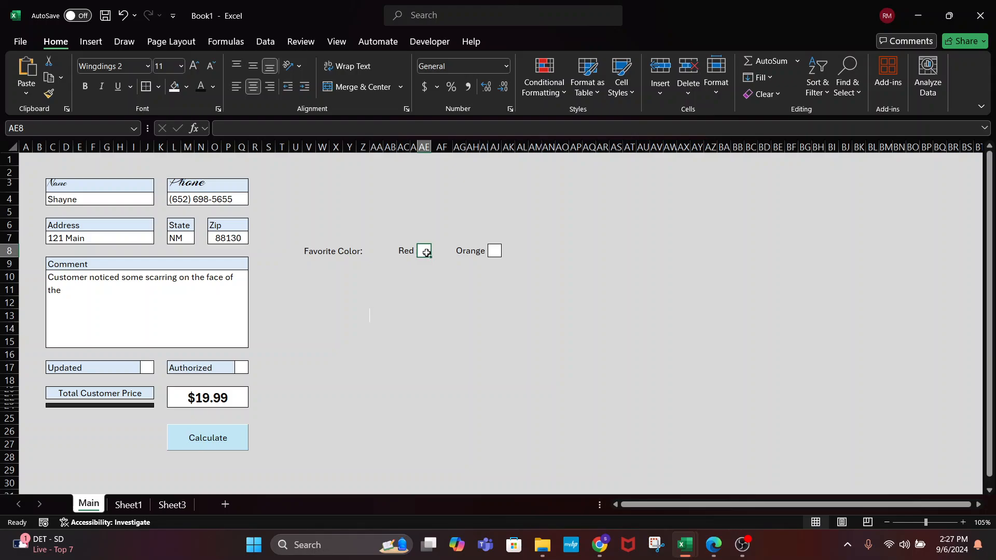
{"action": "type", "text": "P"}
{"action": "key", "text": "Return"}
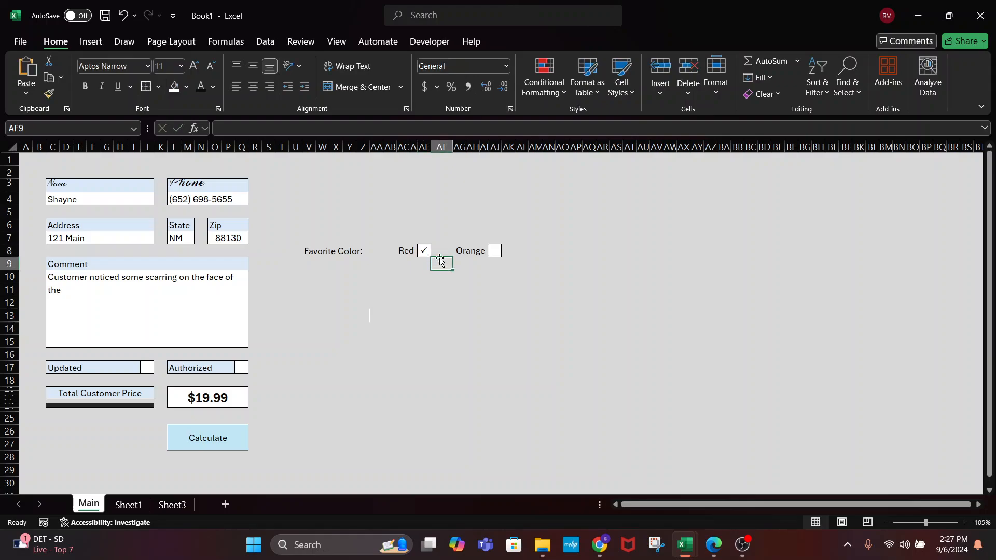
Switch the Orange box to Wingdings 2 so it shows a check mark
{"action": "left_click", "coordinate": [491, 249]}
{"action": "key", "text": "Return"}
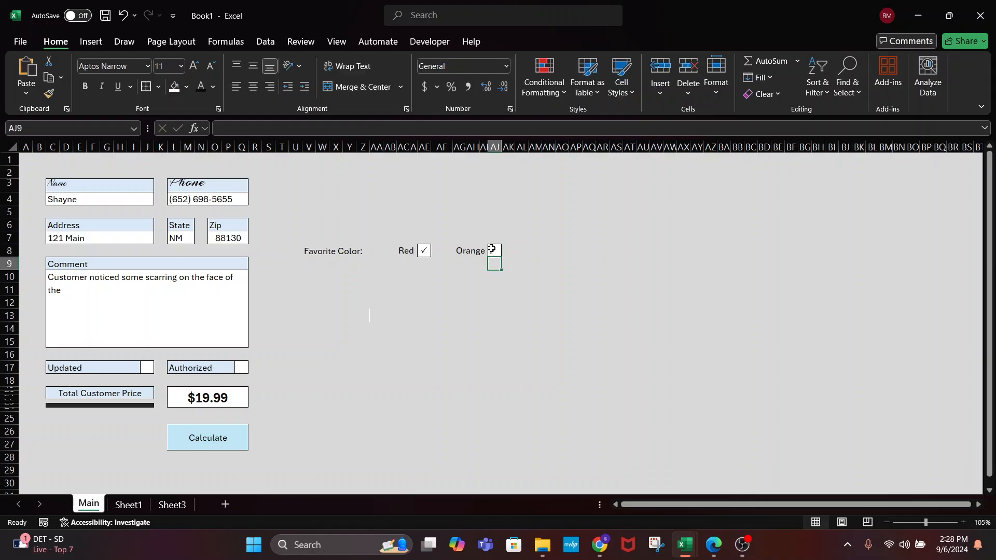
{"action": "left_click", "coordinate": [493, 251]}
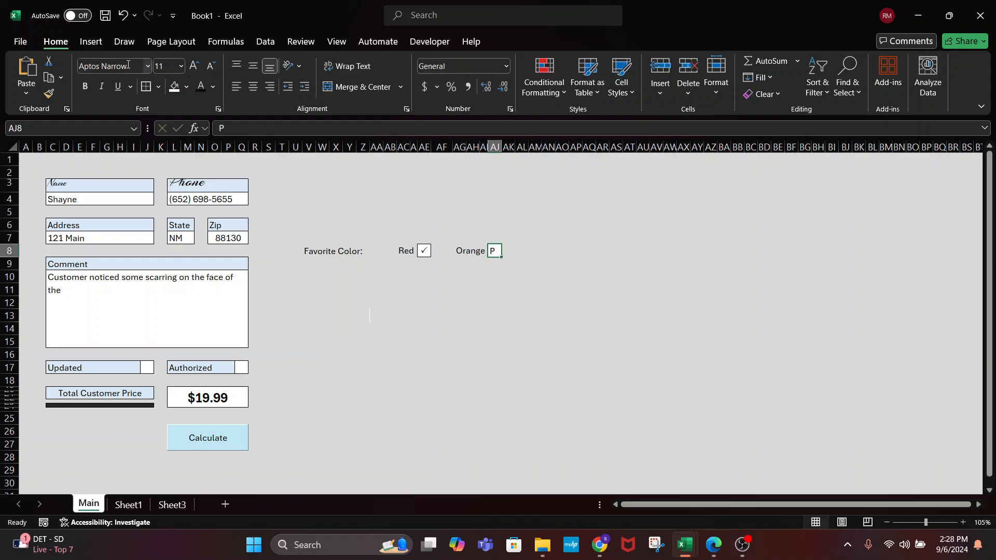
{"action": "left_click", "coordinate": [105, 66]}
{"action": "type", "text": "Wingdings 2"}
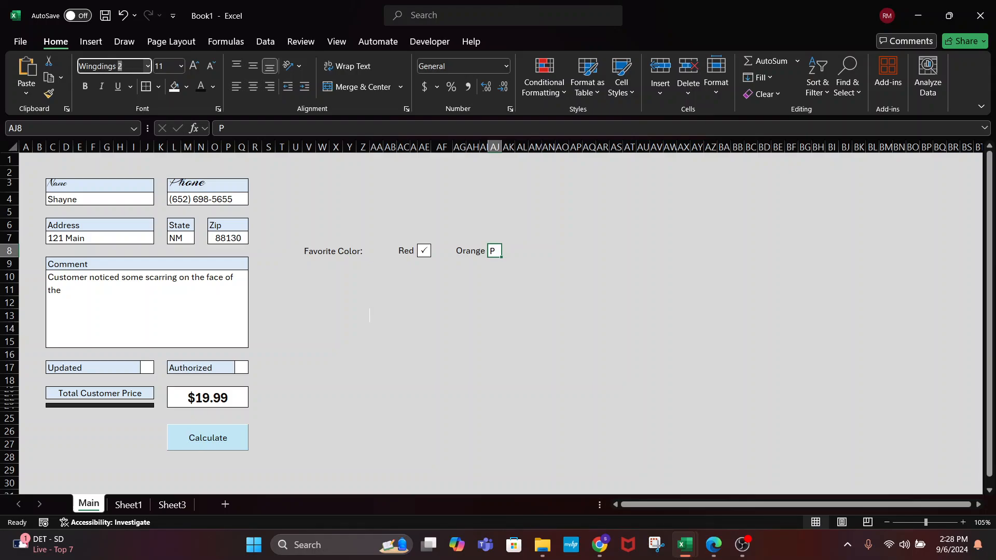
{"action": "key", "text": "Return"}
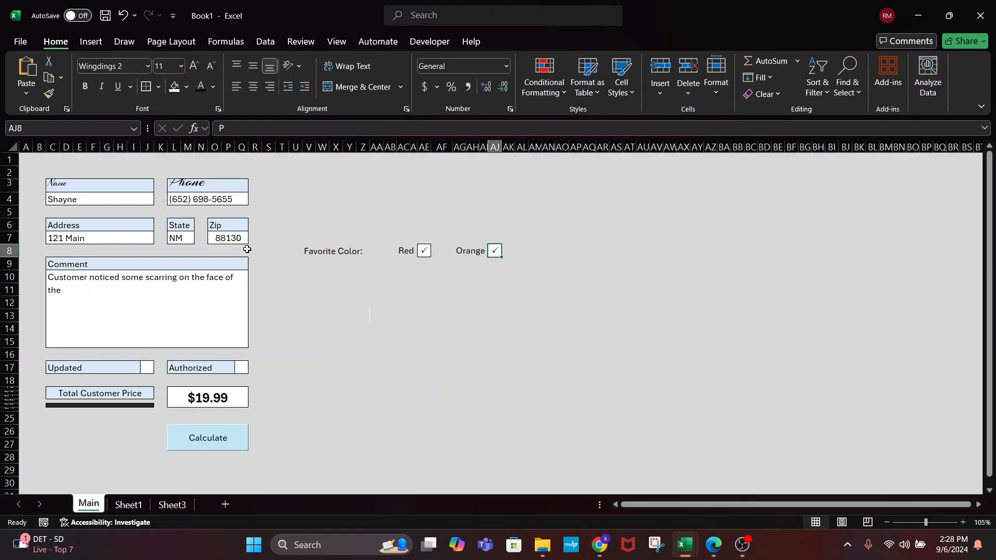
Middle-align the Red and Orange check marks vertically
{"action": "left_click", "coordinate": [460, 367]}
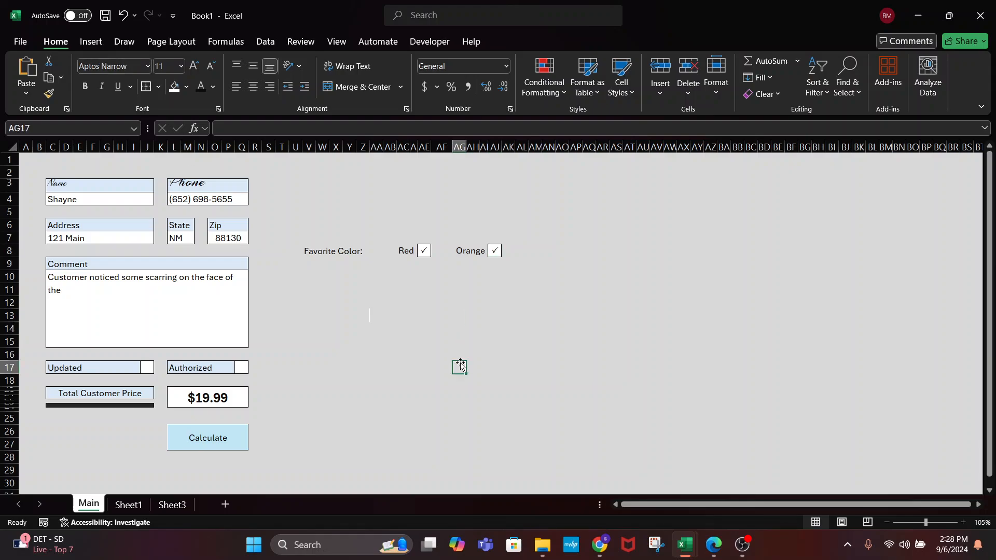
{"action": "left_click", "coordinate": [425, 251]}
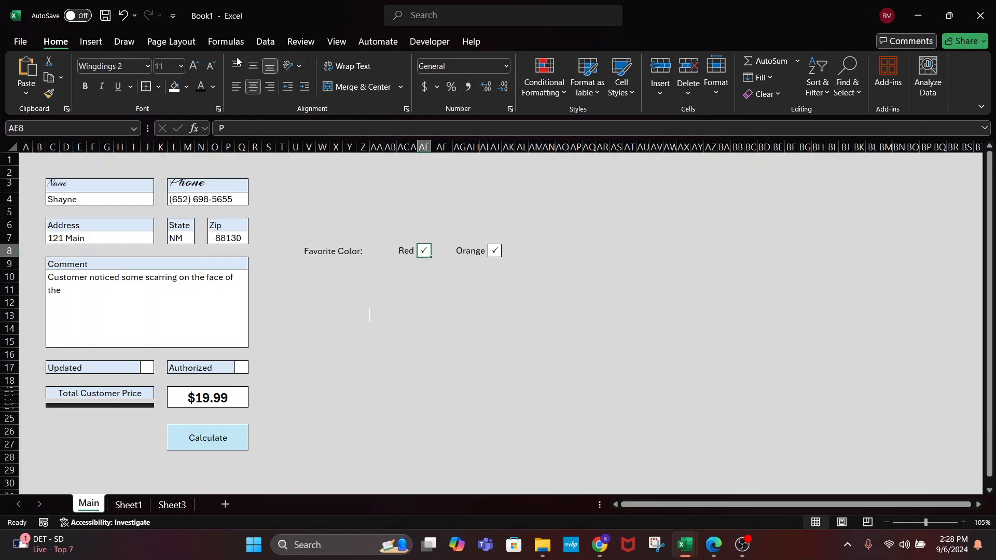
{"action": "left_click", "coordinate": [253, 65]}
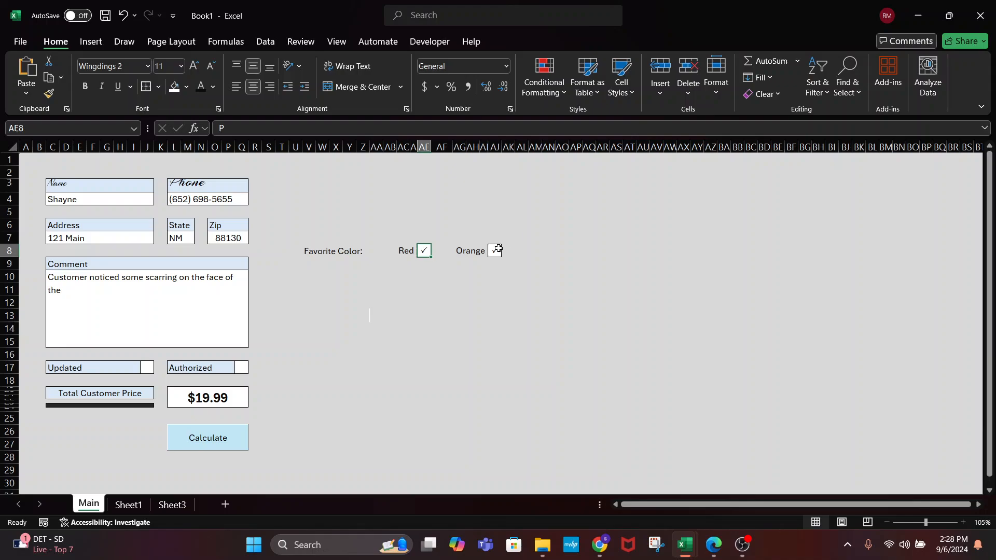
{"action": "left_click", "coordinate": [496, 250]}
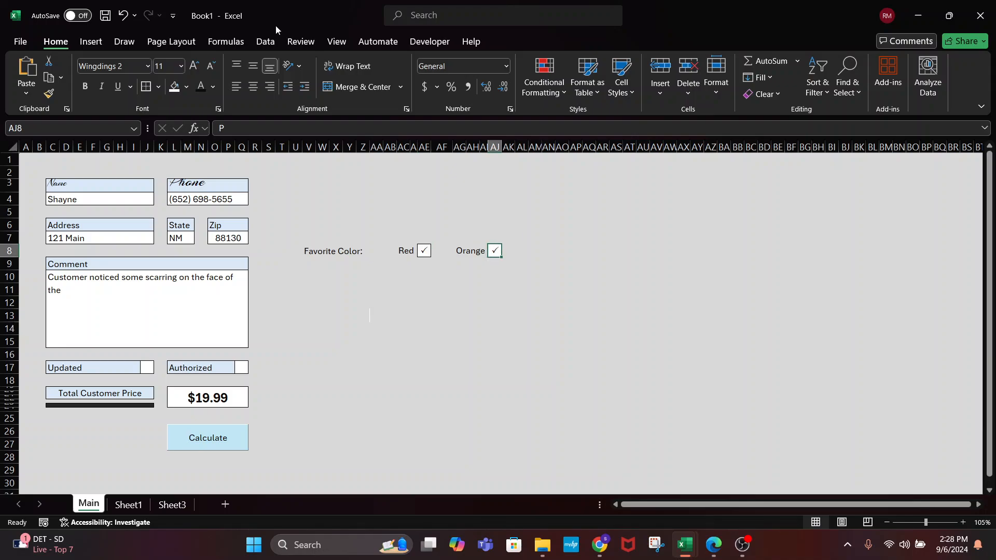
{"action": "left_click", "coordinate": [257, 65]}
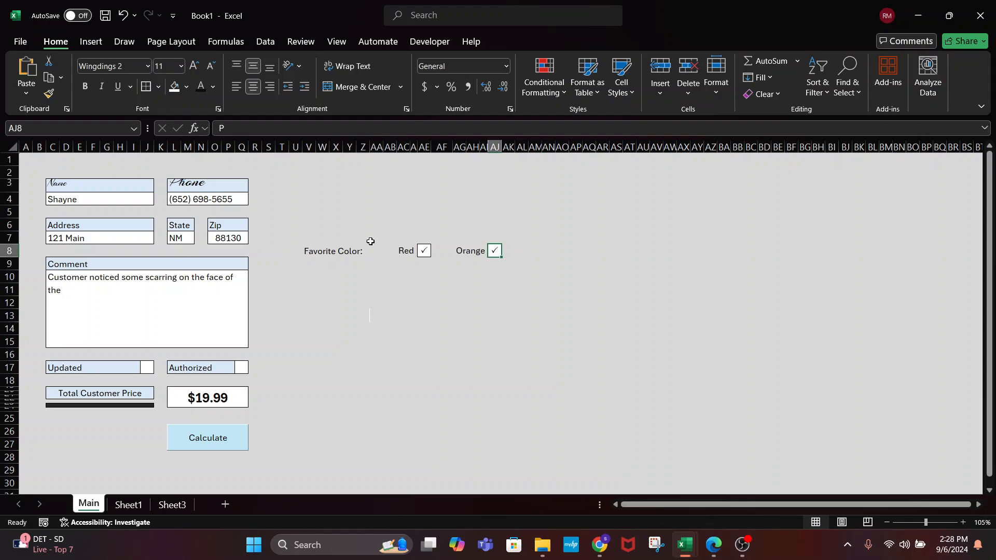
{"action": "left_click", "coordinate": [459, 317]}
{"action": "left_click", "coordinate": [548, 328]}
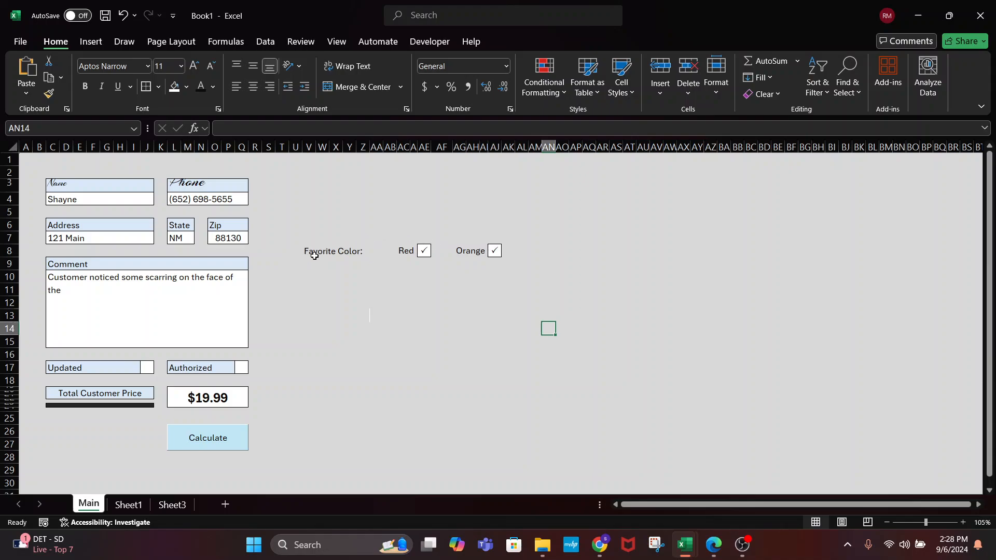
Try applying the misspelled font 'Windings 2' to the Updated and Authorized box cells
{"action": "left_click", "coordinate": [145, 366]}
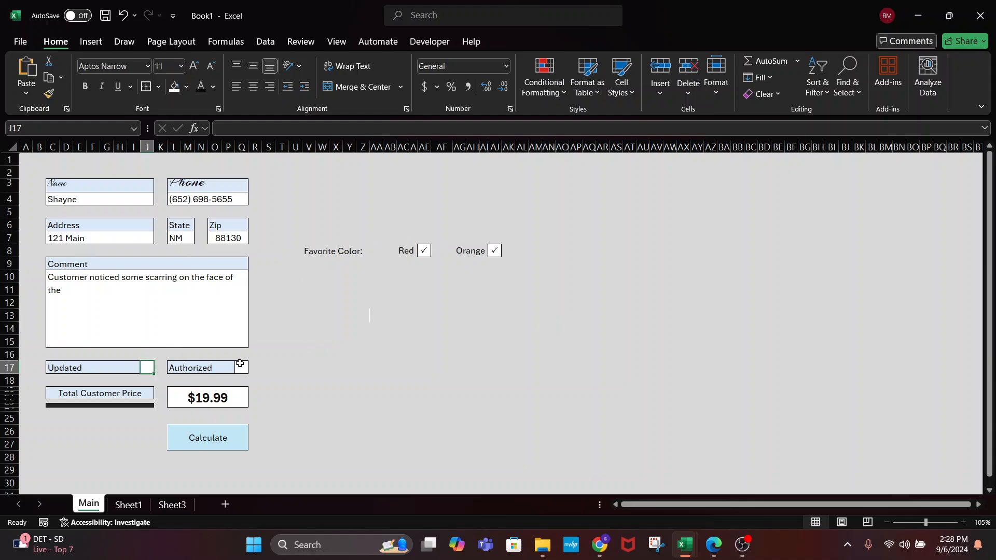
{"action": "left_click", "coordinate": [243, 367]}
{"action": "left_click", "coordinate": [117, 66]}
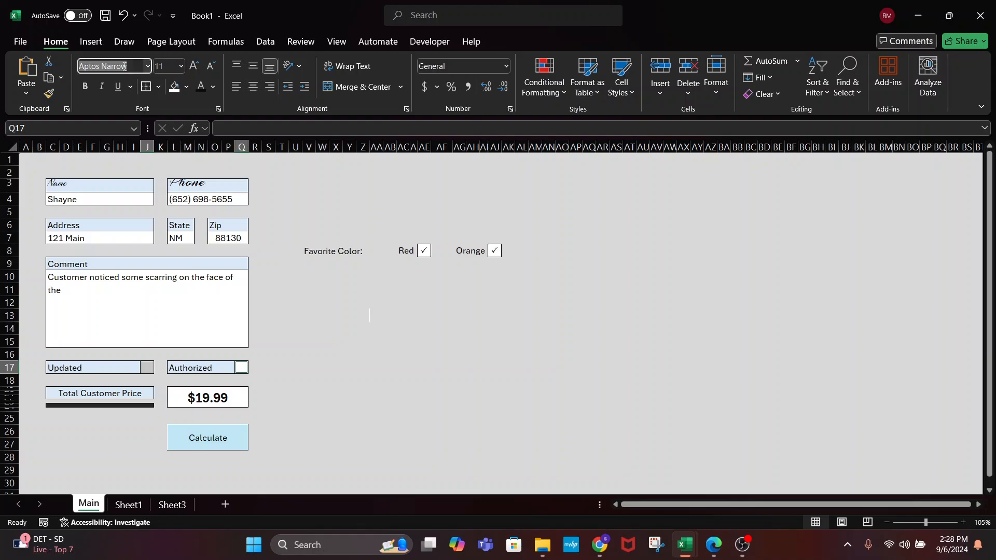
{"action": "type", "text": "Windings 2"}
{"action": "key", "text": "Return"}
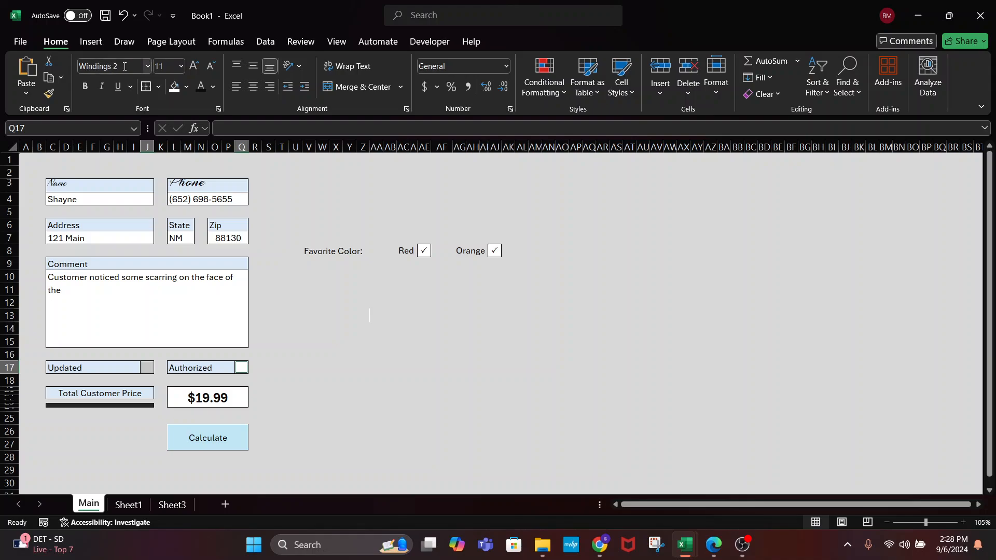
{"action": "left_click", "coordinate": [377, 421]}
Enter P in the Updated and Authorized box cells
{"action": "left_click", "coordinate": [147, 368]}
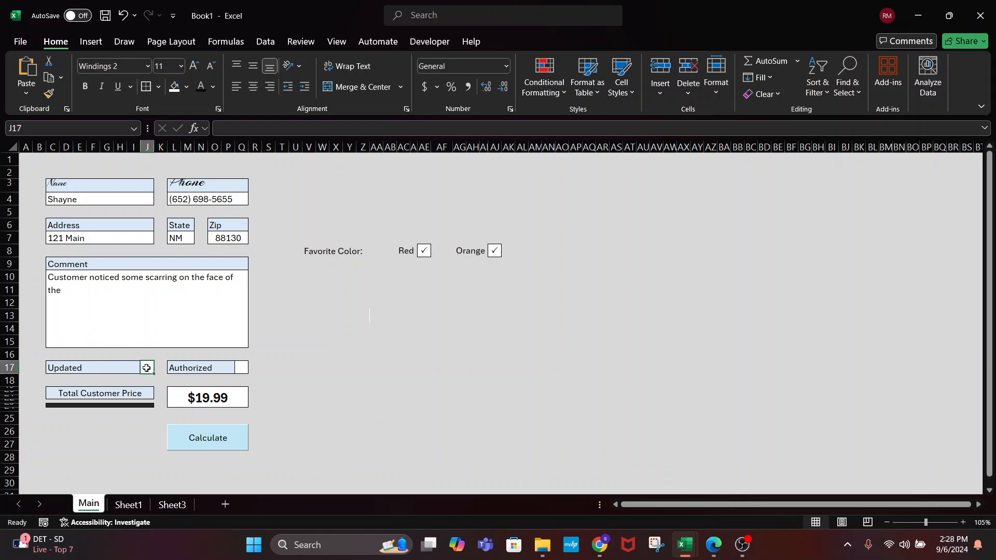
{"action": "type", "text": "P"}
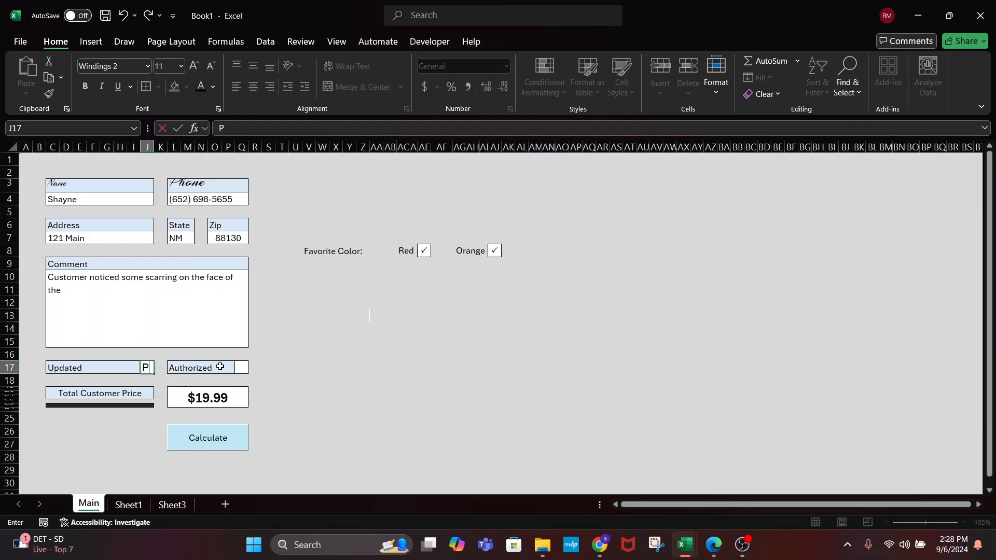
{"action": "key", "text": "Tab"}
{"action": "left_click", "coordinate": [246, 365]}
{"action": "type", "text": "P"}
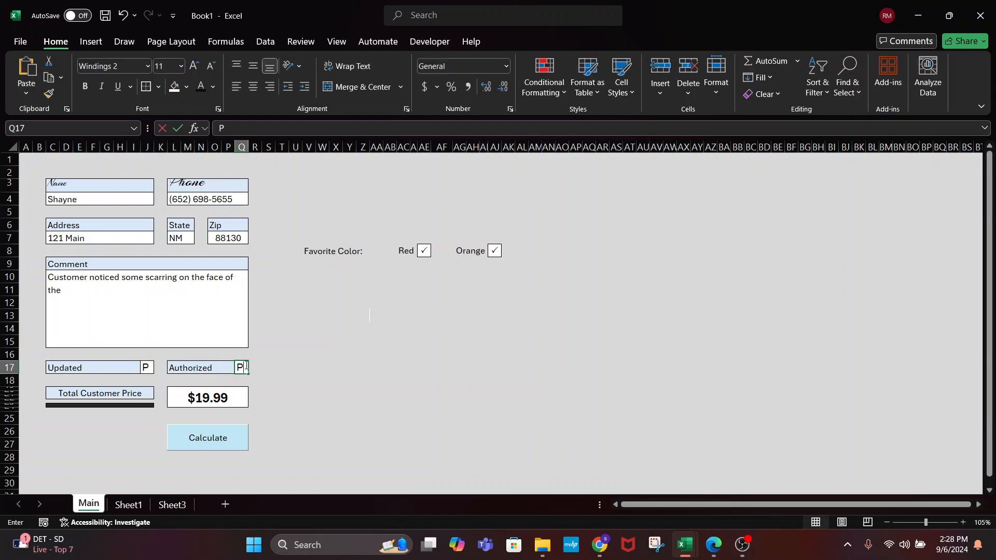
{"action": "key", "text": "Tab"}
{"action": "type", "text": "`"}
Set both boxes' font to Wingdings 2 so the P's display as check marks
{"action": "left_click", "coordinate": [148, 367], "text": "ctrl"}
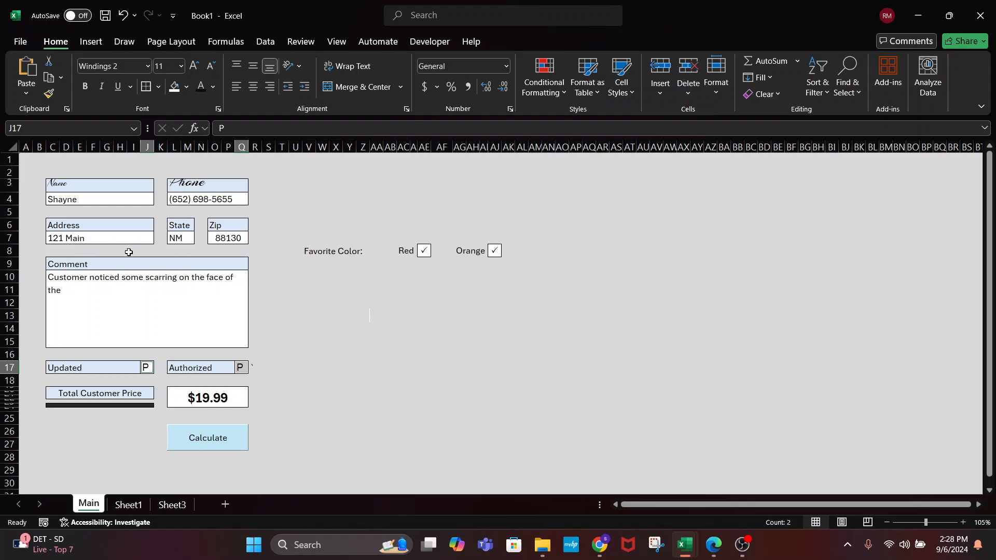
{"action": "left_click", "coordinate": [97, 66]}
{"action": "type", "text": "Wingdings"}
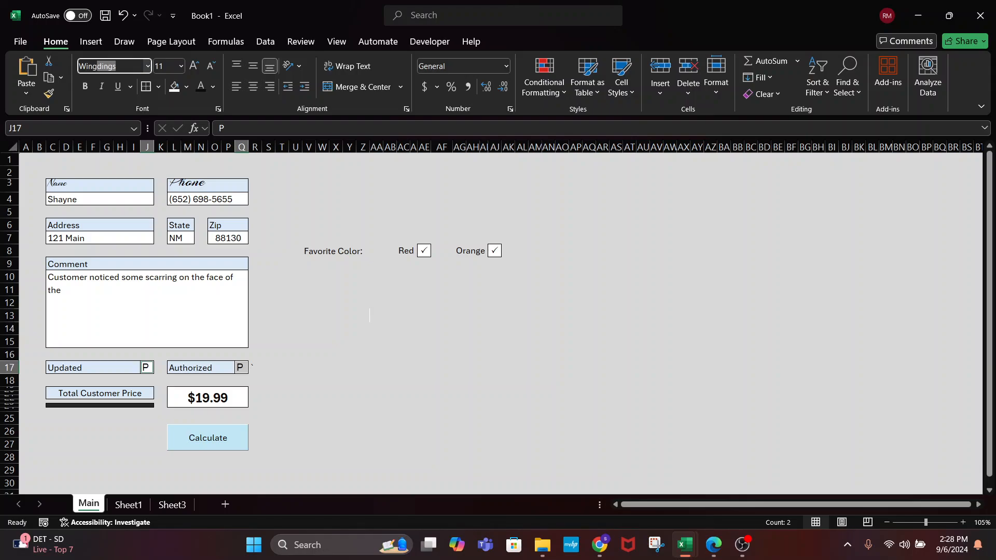
{"action": "type", "text": " 2"}
{"action": "key", "text": "Return"}
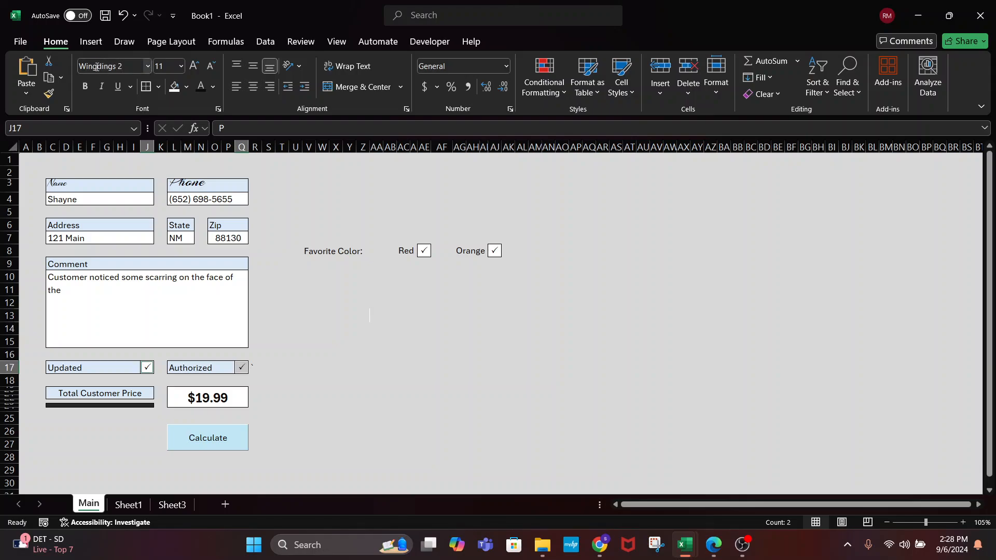
{"action": "left_click", "coordinate": [390, 398]}
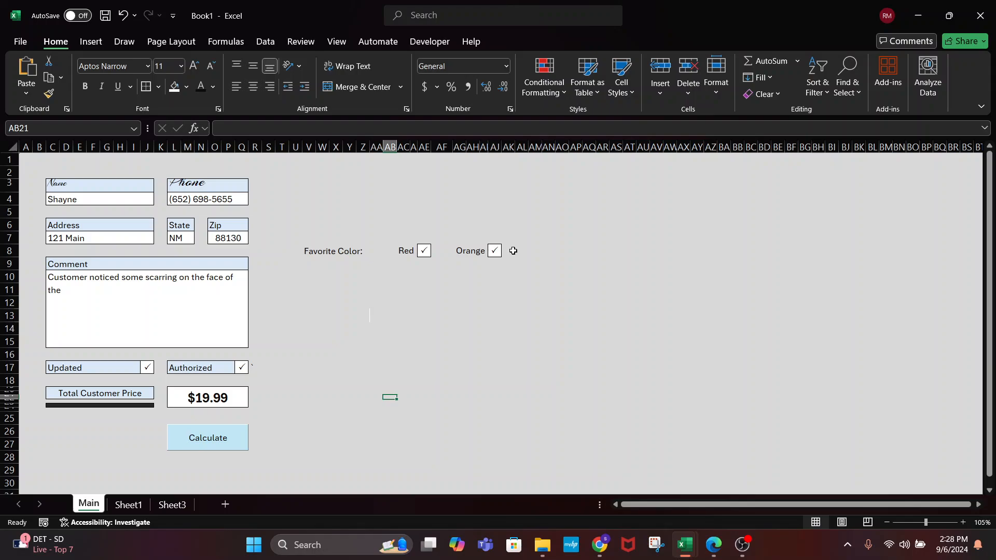
Put a P check mark in the Orange box under Favorite Color
{"action": "left_click", "coordinate": [495, 252]}
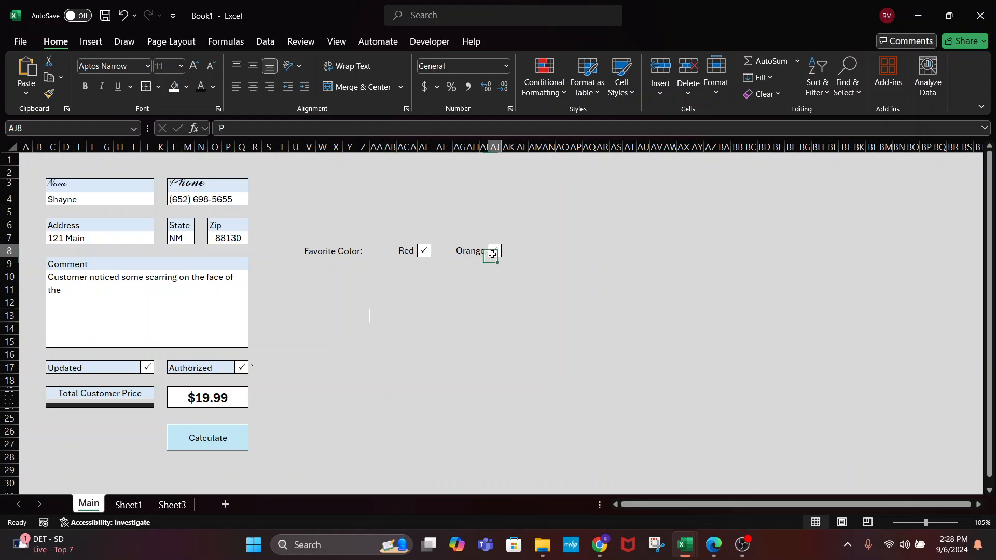
{"action": "left_click", "coordinate": [515, 341]}
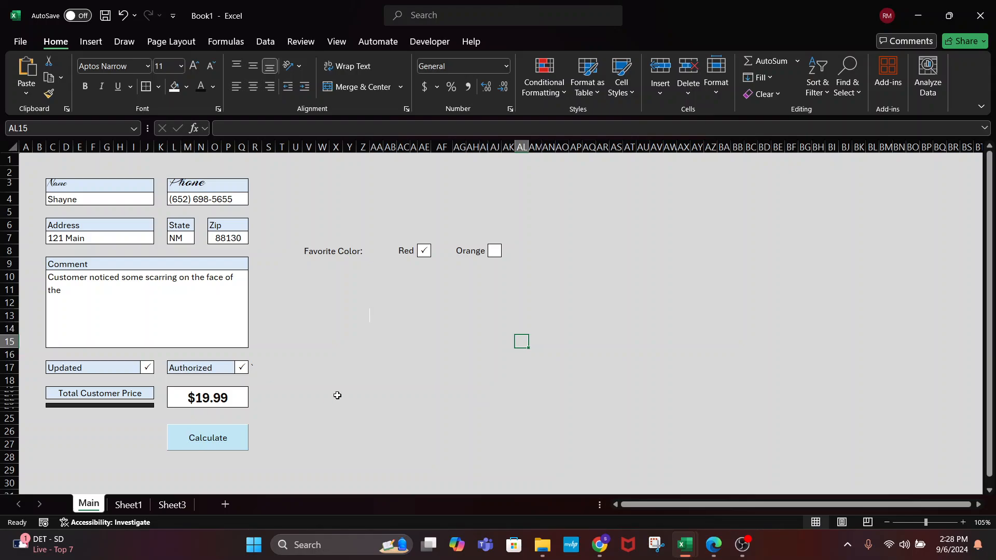
{"action": "left_click", "coordinate": [223, 433]}
{"action": "left_click", "coordinate": [505, 368]}
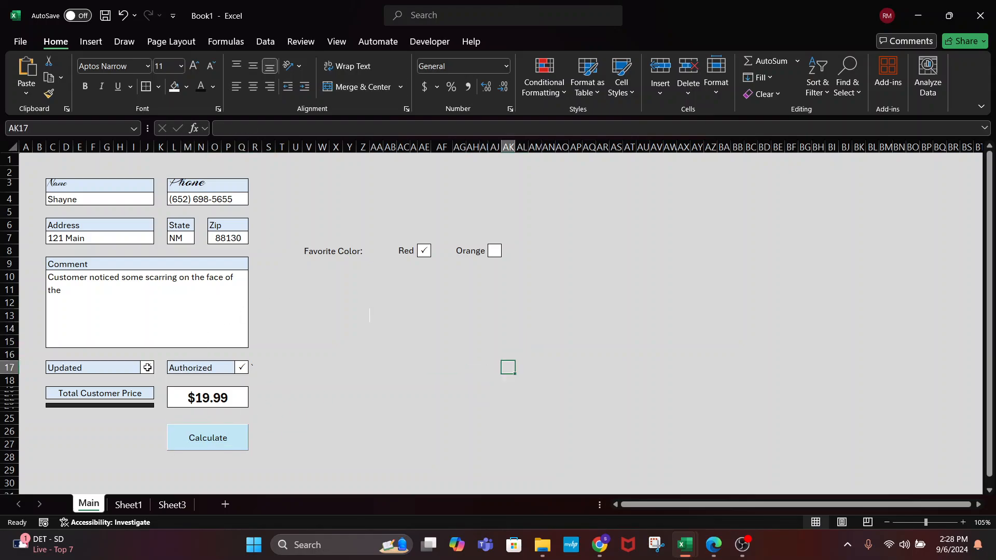
{"action": "left_click", "coordinate": [424, 251]}
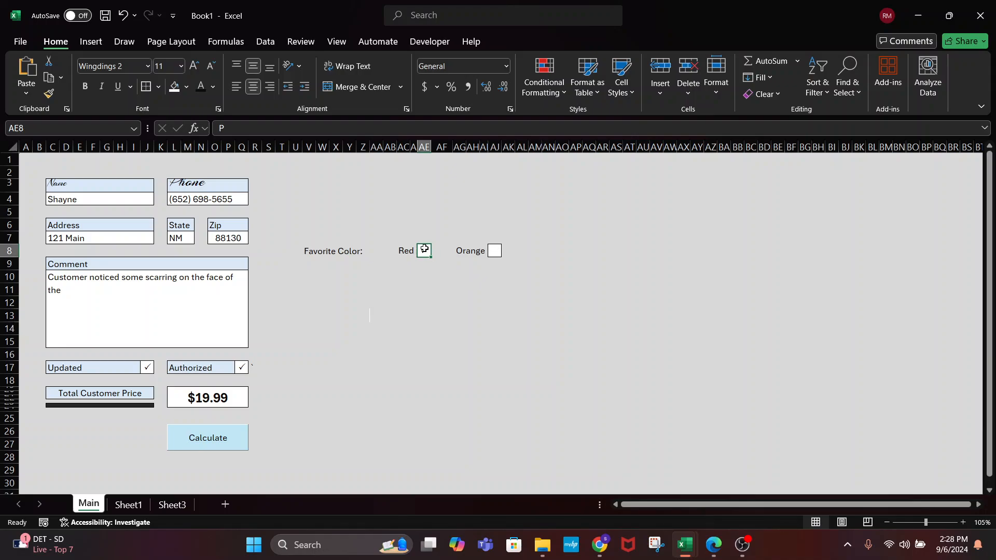
{"action": "left_click", "coordinate": [495, 253]}
{"action": "type", "text": "P"}
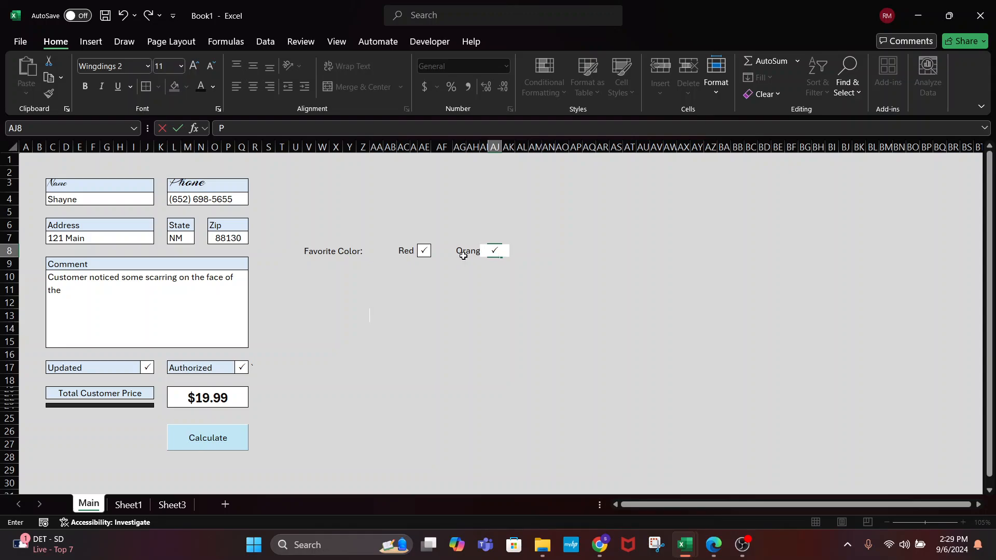
Uncheck the Red box, then review the Updated, Authorized and Comment cells
{"action": "left_click", "coordinate": [424, 250]}
{"action": "left_click", "coordinate": [481, 299]}
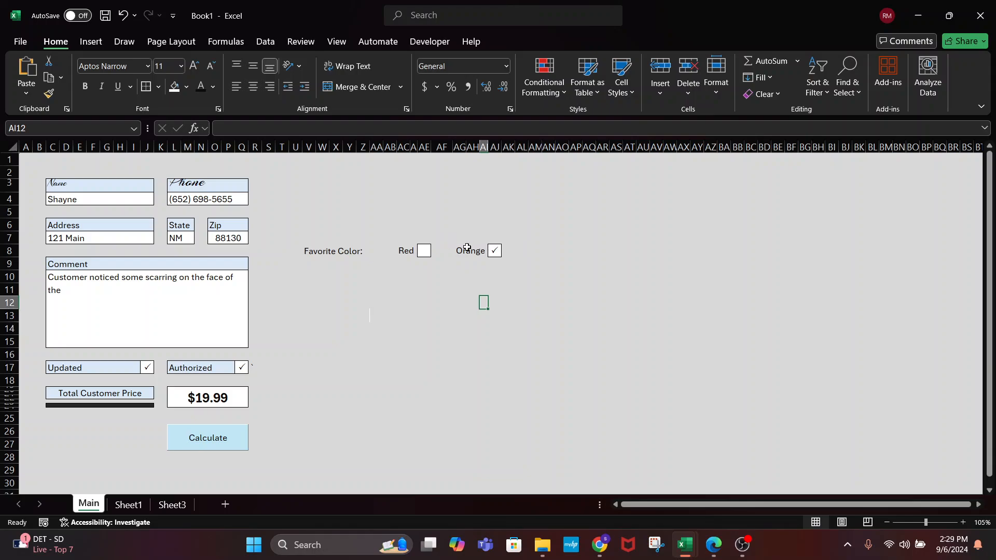
{"action": "left_click", "coordinate": [147, 367]}
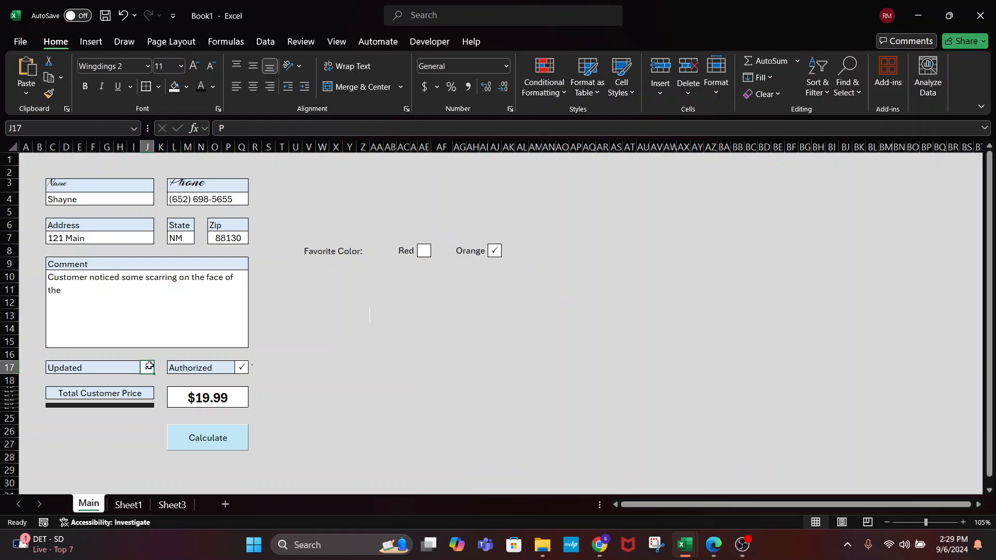
{"action": "left_click", "coordinate": [241, 367]}
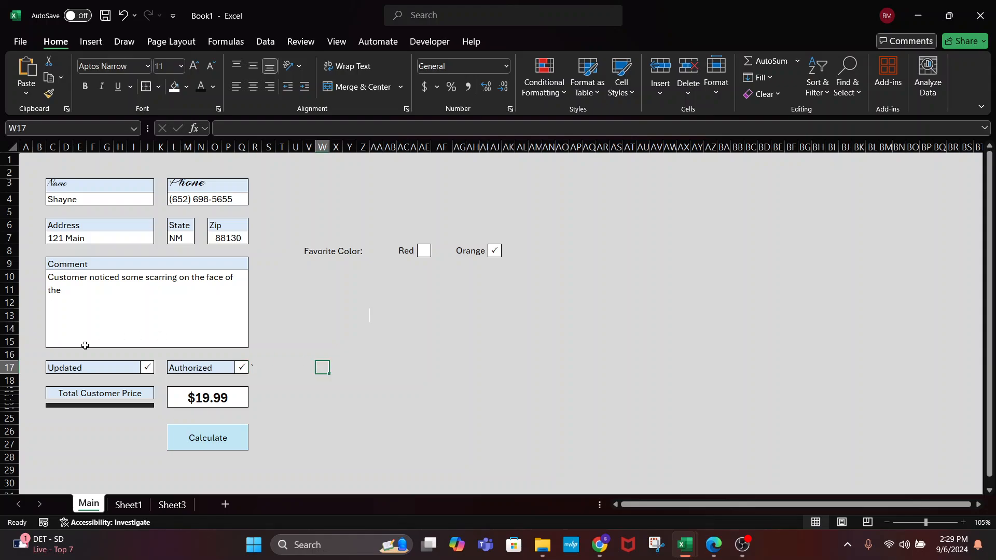
{"action": "left_click", "coordinate": [423, 355]}
{"action": "left_click", "coordinate": [76, 306]}
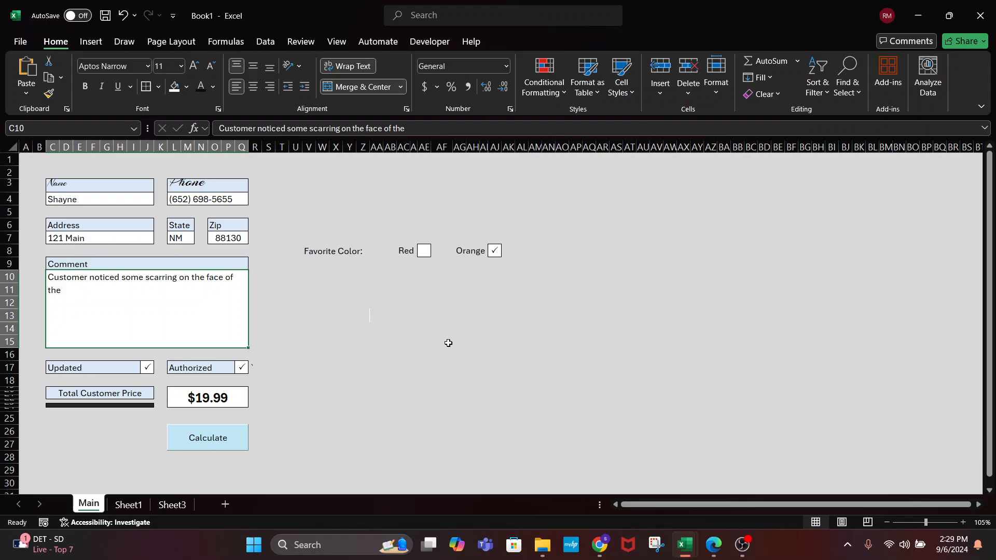
Clear All on V8:AO10 and fill the range gray to match the background
{"action": "left_click_drag", "start_coordinate": [306, 251], "coordinate": [561, 280]}
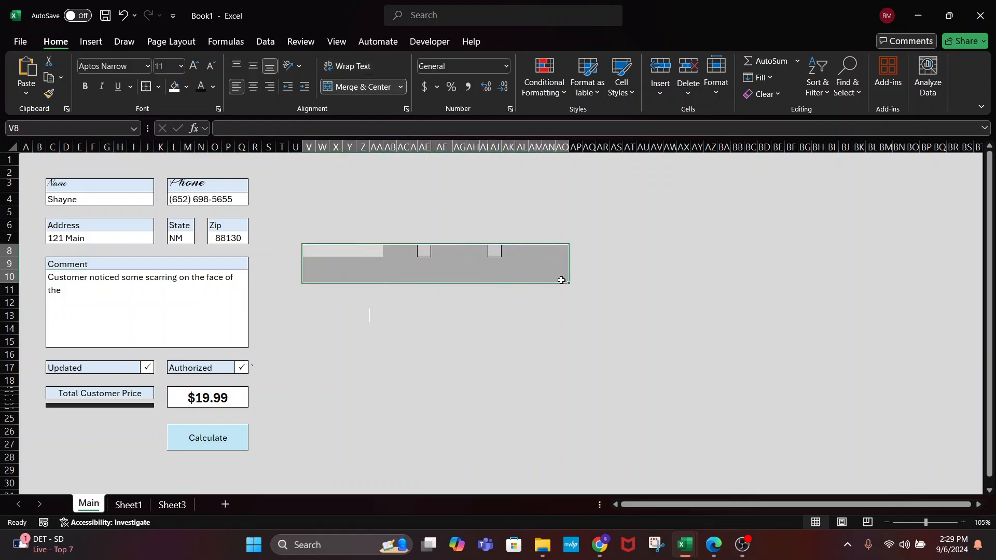
{"action": "left_click", "coordinate": [771, 95]}
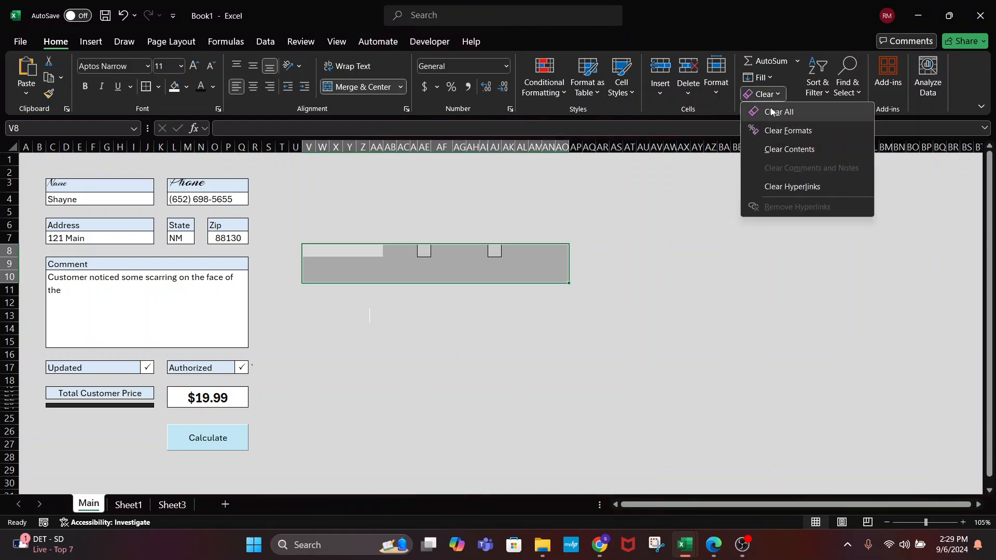
{"action": "left_click", "coordinate": [778, 112]}
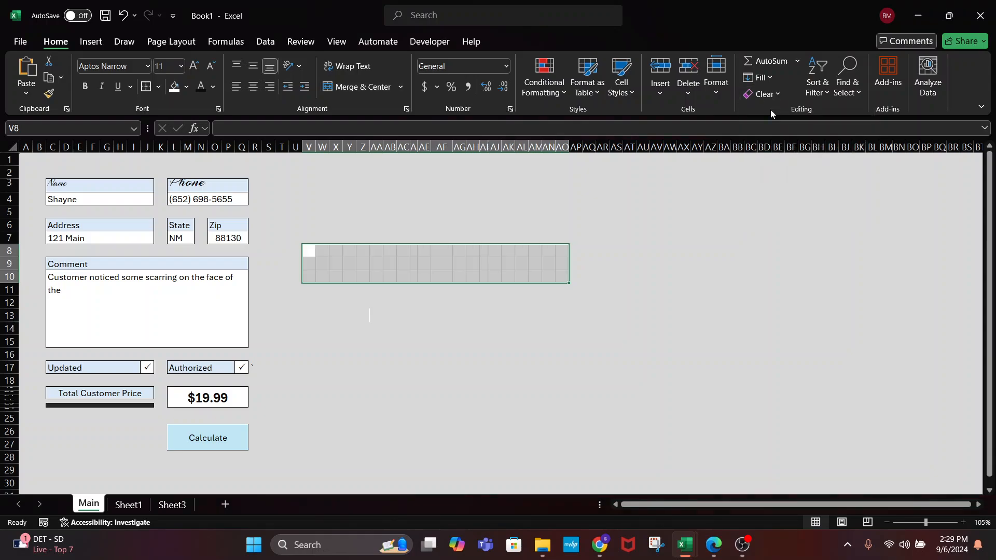
{"action": "left_click", "coordinate": [185, 89]}
{"action": "left_click", "coordinate": [173, 144]}
Review the form by selecting the area U3:AO28 and the State value NM
{"action": "left_click", "coordinate": [173, 145]}
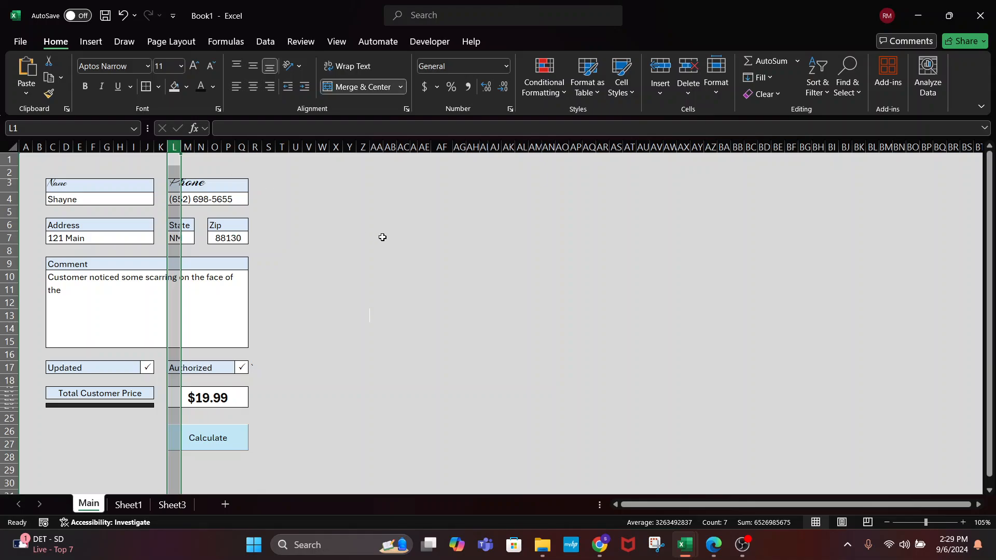
{"action": "left_click", "coordinate": [383, 237]}
{"action": "left_click", "coordinate": [285, 184]}
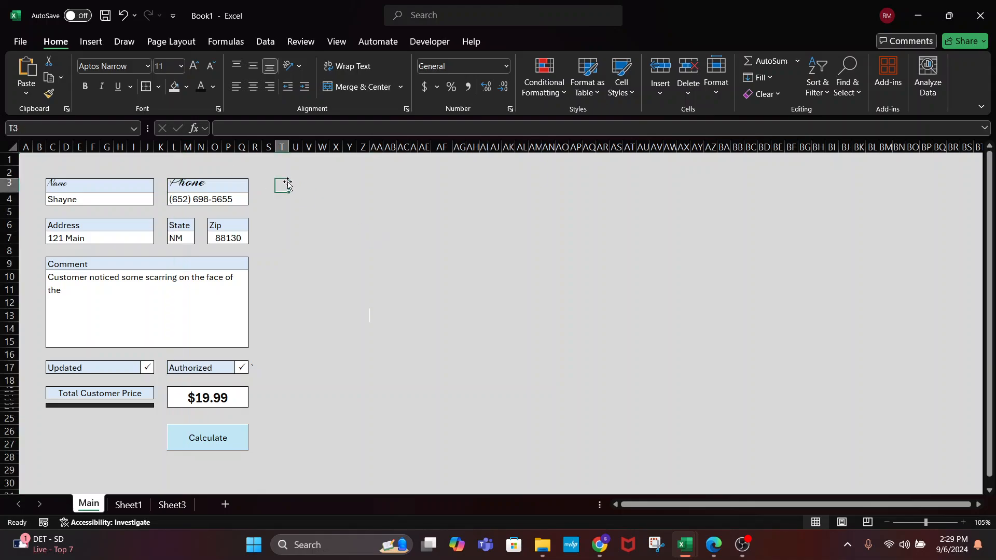
{"action": "left_click_drag", "start_coordinate": [289, 185], "coordinate": [556, 460]}
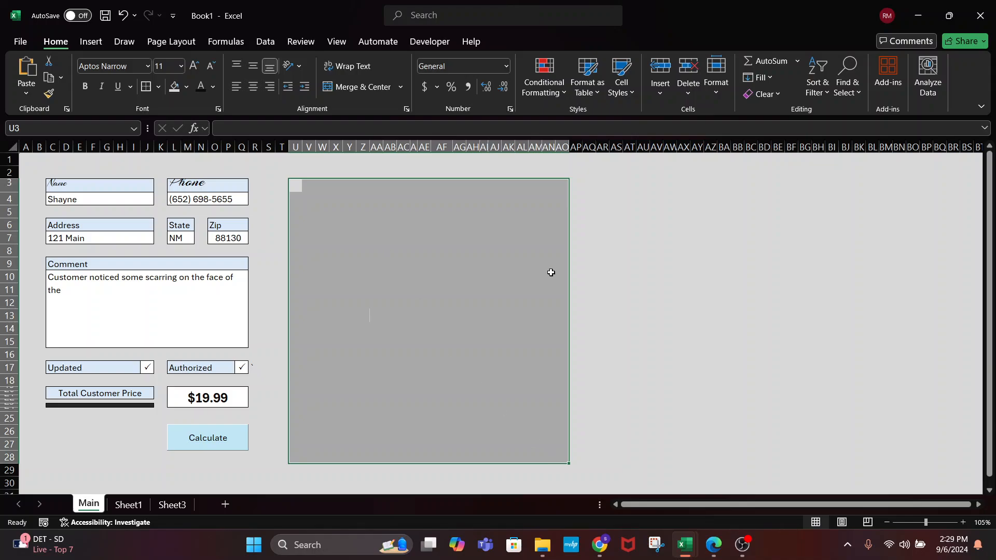
{"action": "left_click", "coordinate": [696, 303]}
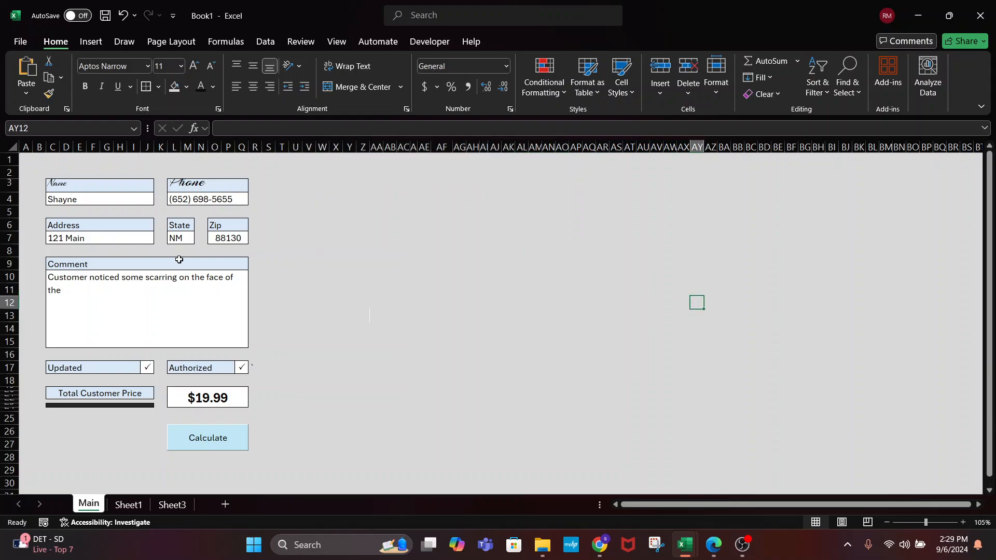
{"action": "left_click", "coordinate": [174, 241]}
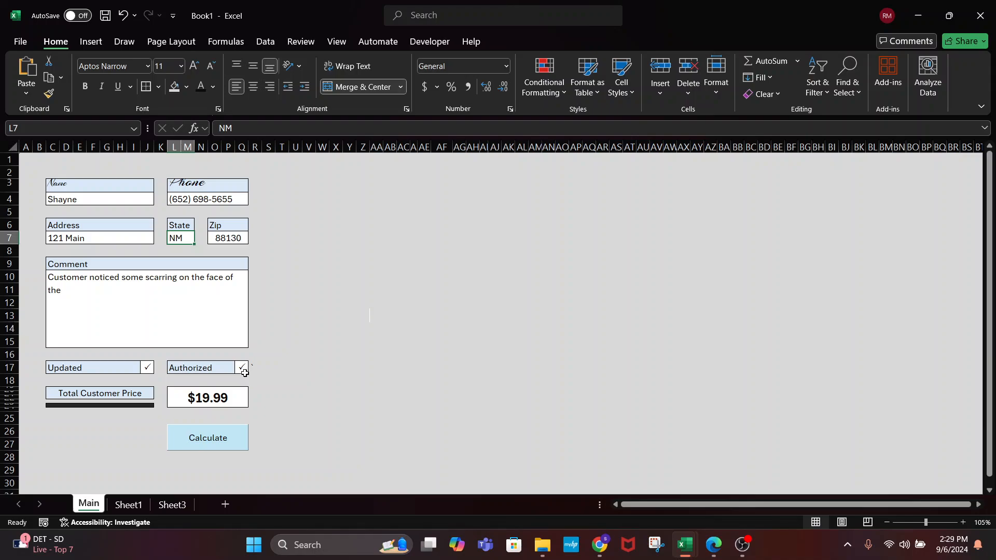
Review the $19.99 Total Customer Price and Calculate cells
{"action": "left_click", "coordinate": [247, 402]}
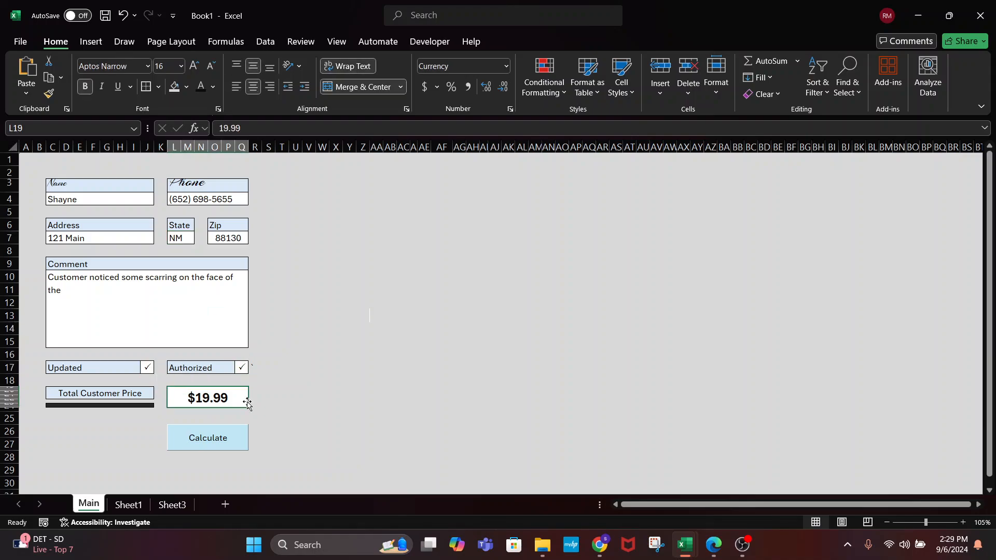
{"action": "left_click", "coordinate": [231, 438]}
{"action": "left_click", "coordinate": [336, 409]}
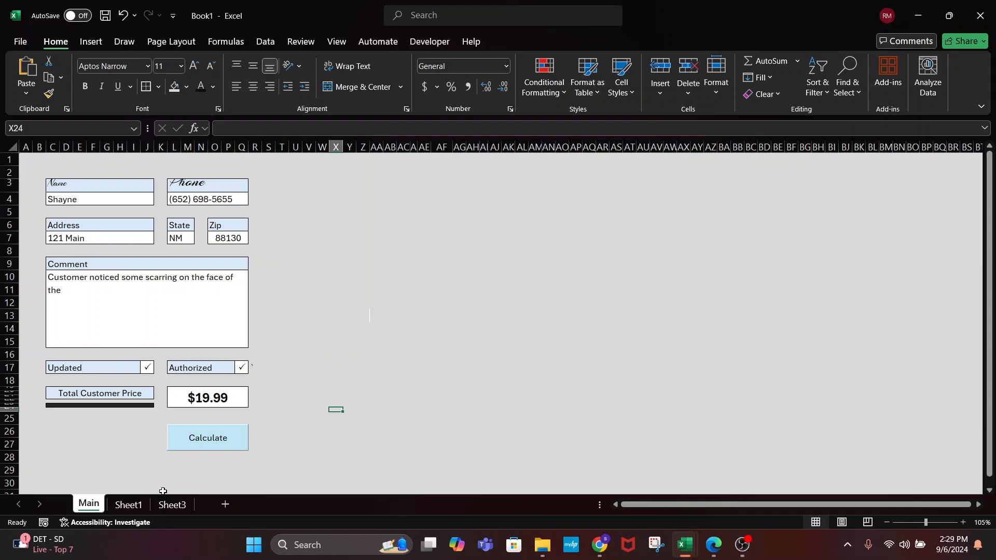
Cycle through the Sheet1, Sheet3 and Main tabs, ending on the Main sheet
{"action": "left_click", "coordinate": [128, 505]}
{"action": "left_click", "coordinate": [89, 503]}
{"action": "left_click", "coordinate": [128, 505]}
{"action": "left_click", "coordinate": [183, 506]}
{"action": "left_click", "coordinate": [129, 505]}
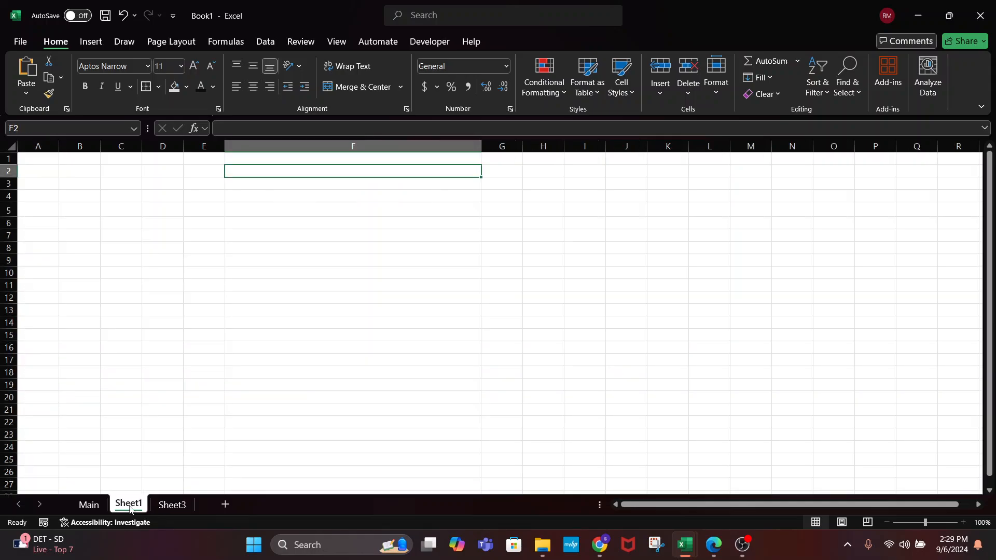
{"action": "left_click", "coordinate": [88, 504]}
{"action": "left_click", "coordinate": [128, 505]}
{"action": "left_click", "coordinate": [171, 504]}
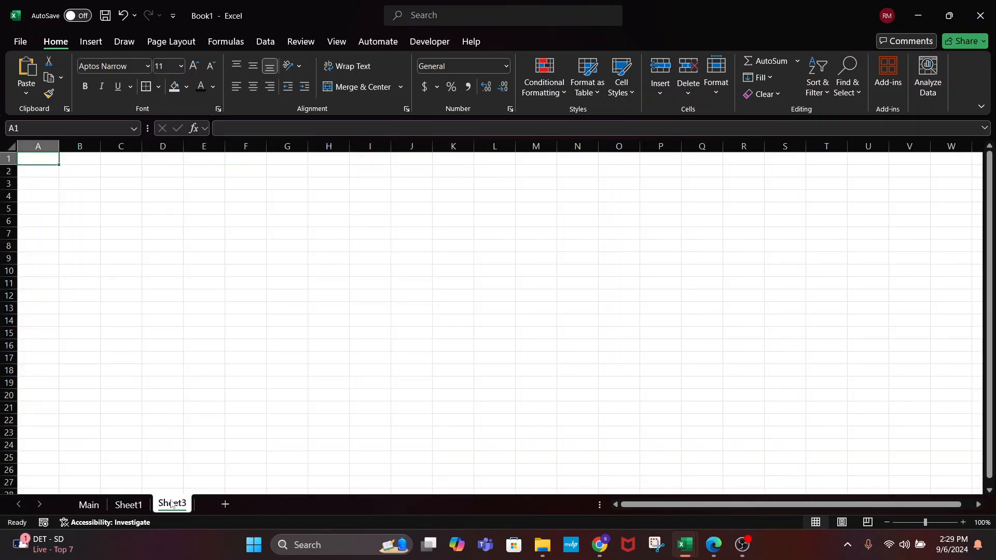
{"action": "left_click", "coordinate": [134, 493]}
{"action": "left_click", "coordinate": [129, 504]}
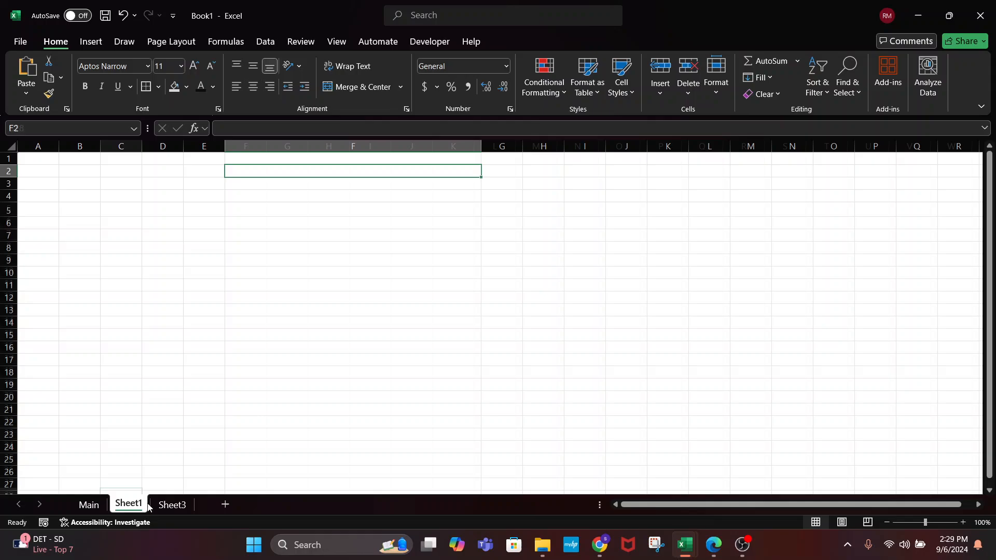
{"action": "left_click", "coordinate": [99, 502]}
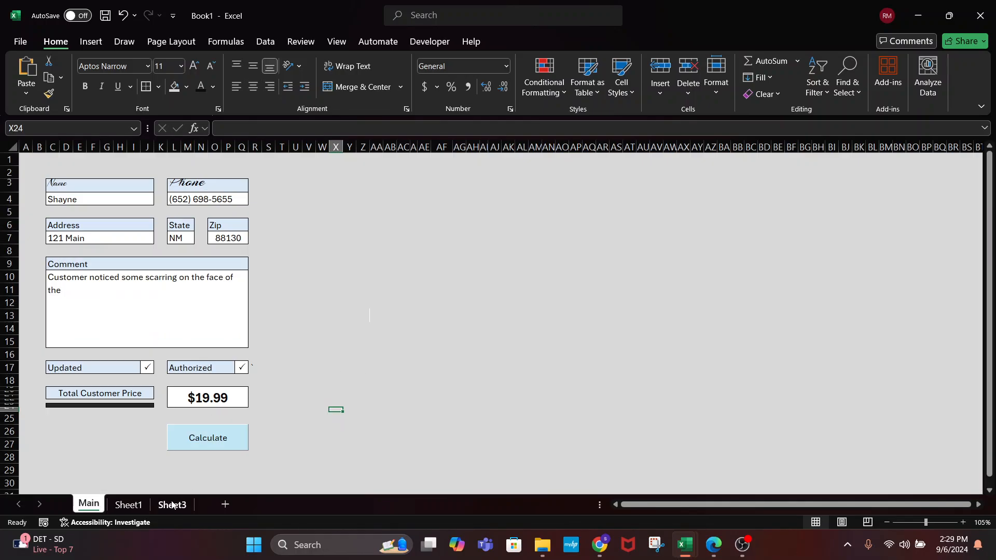
{"action": "left_click", "coordinate": [128, 504]}
{"action": "left_click", "coordinate": [171, 505]}
{"action": "left_click", "coordinate": [128, 504]}
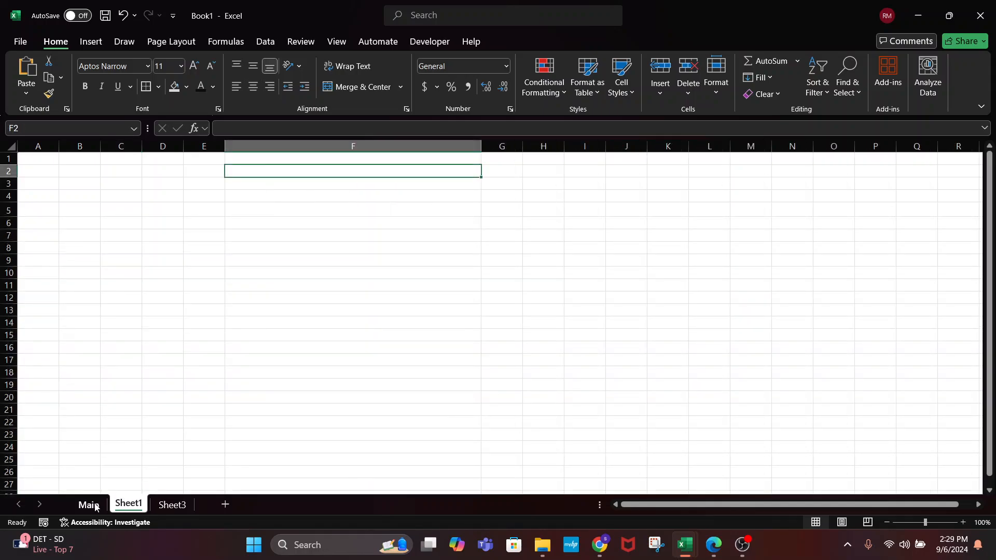
{"action": "left_click", "coordinate": [90, 505]}
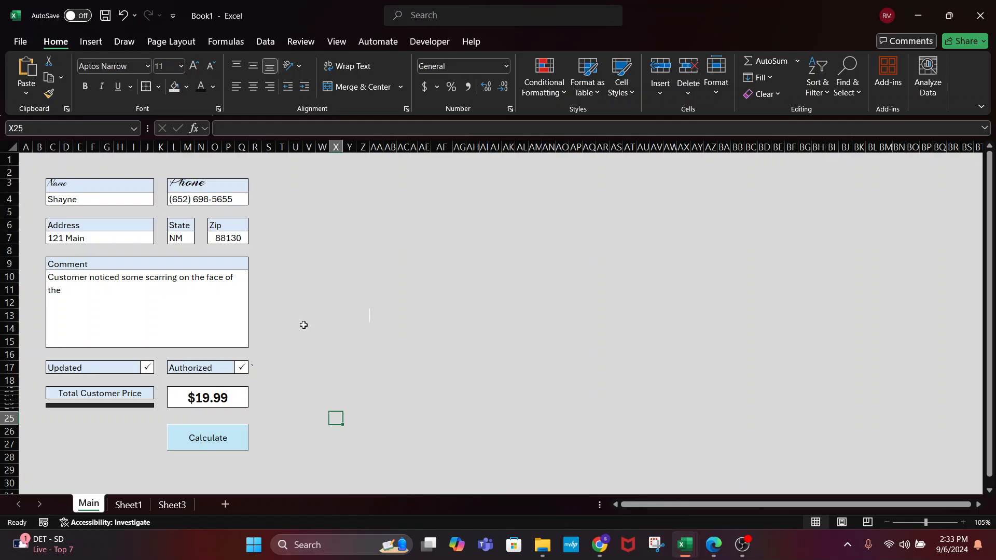
Bring the OBS window to the front from the taskbar
{"action": "left_click", "coordinate": [742, 544]}
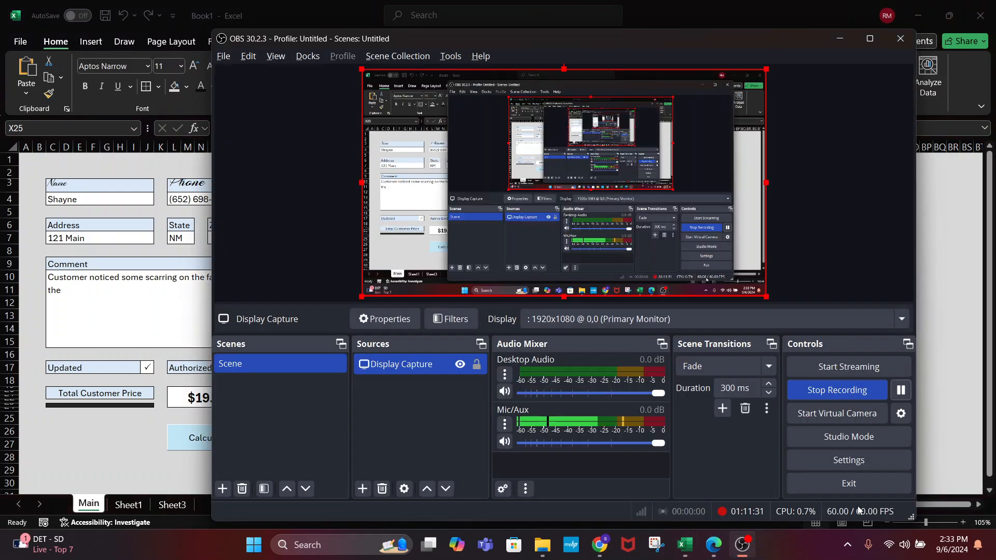